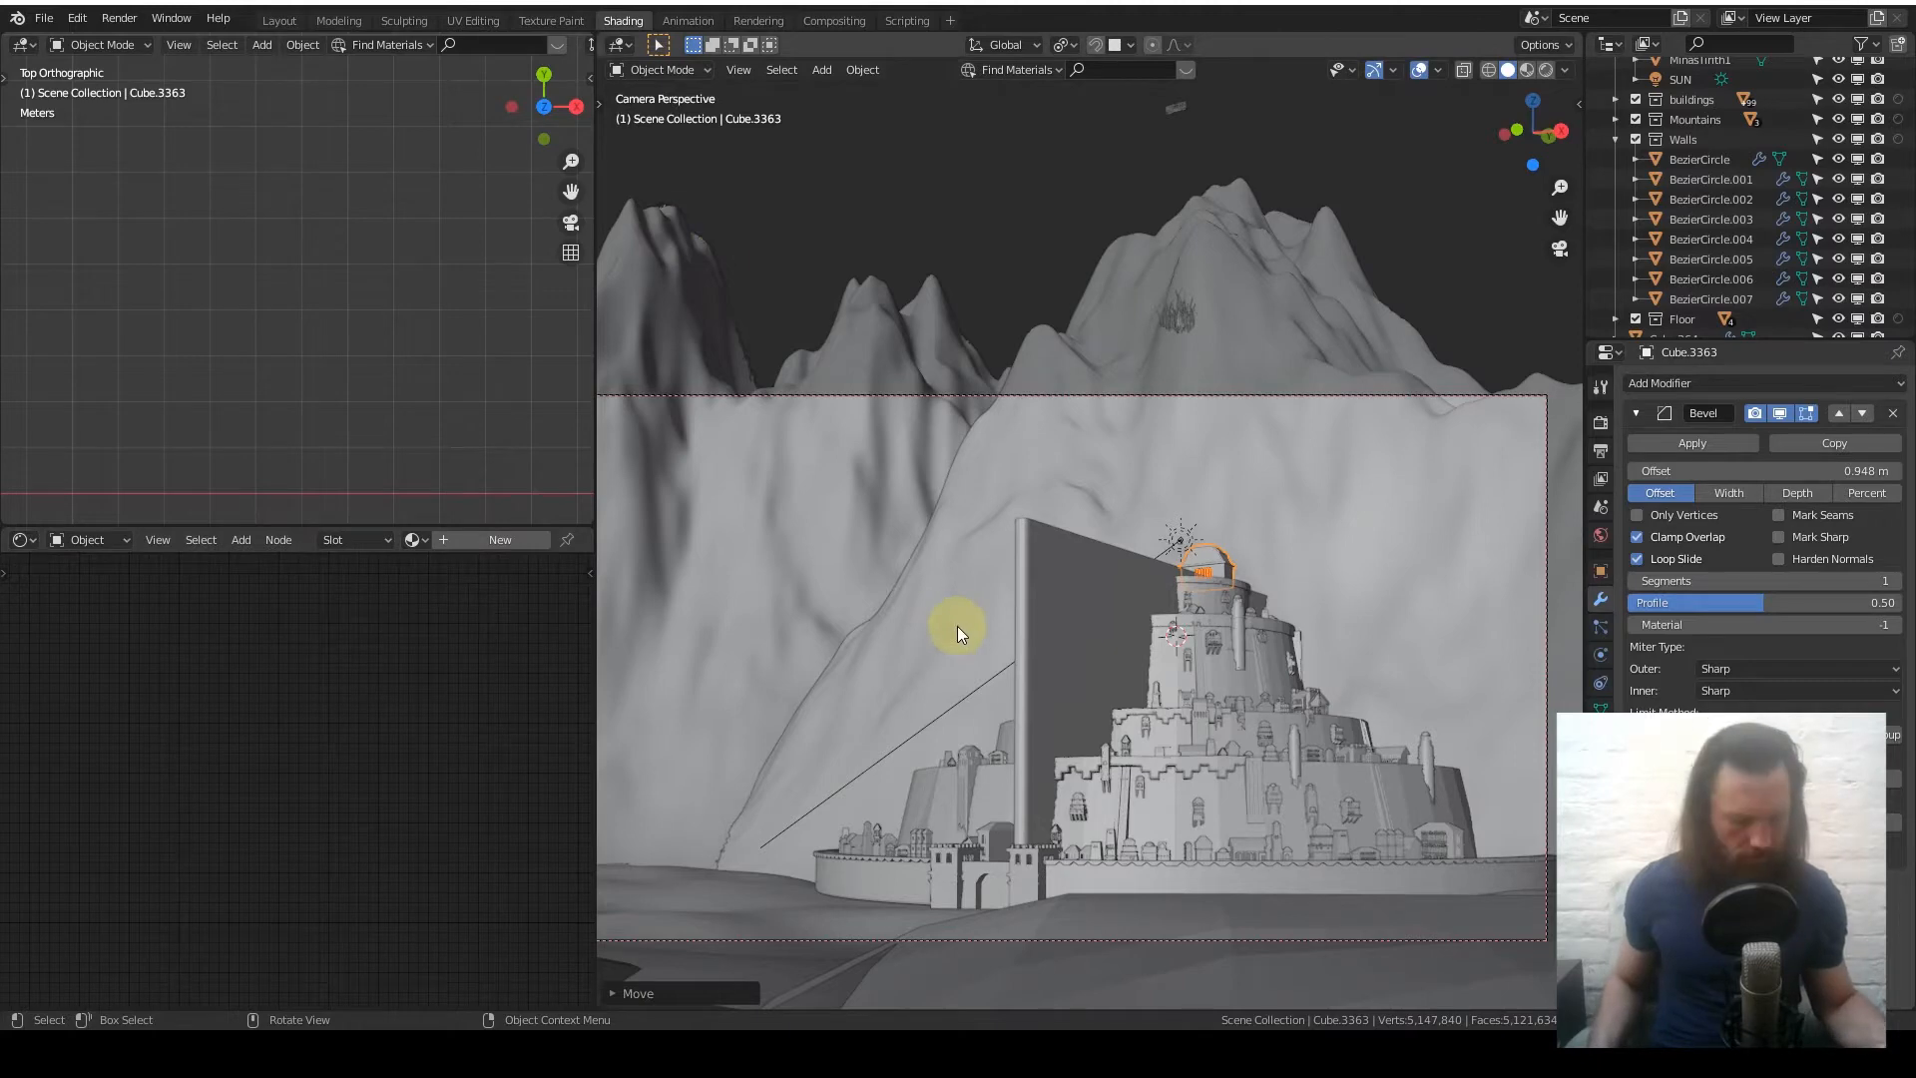
- Examine the tall tower and the buildings at the citadel's summit in the reference image from the front
middle_click_drag(1136, 705, 1093, 726)
scroll(1145, 631, "up", 3)
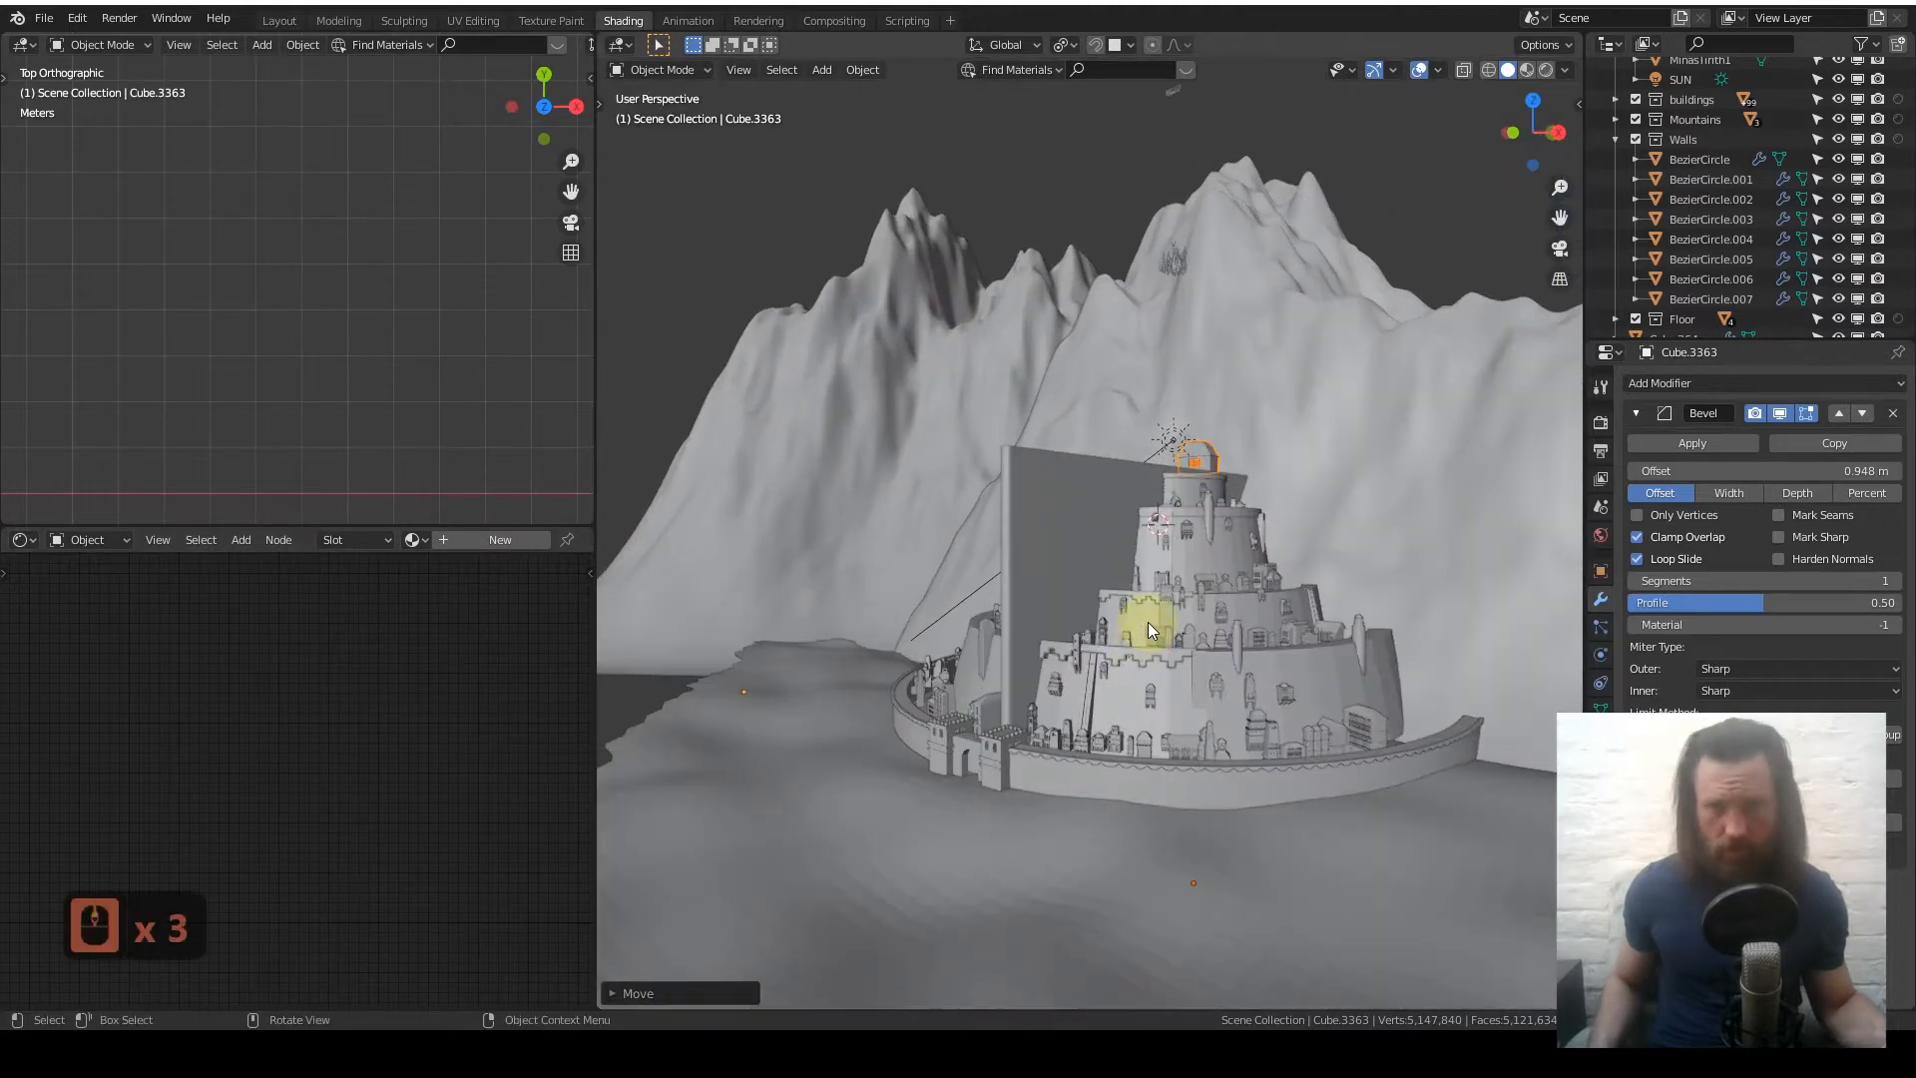
middle_click_drag(1103, 589, 1010, 631, "shift")
scroll(1010, 632, "down", 2)
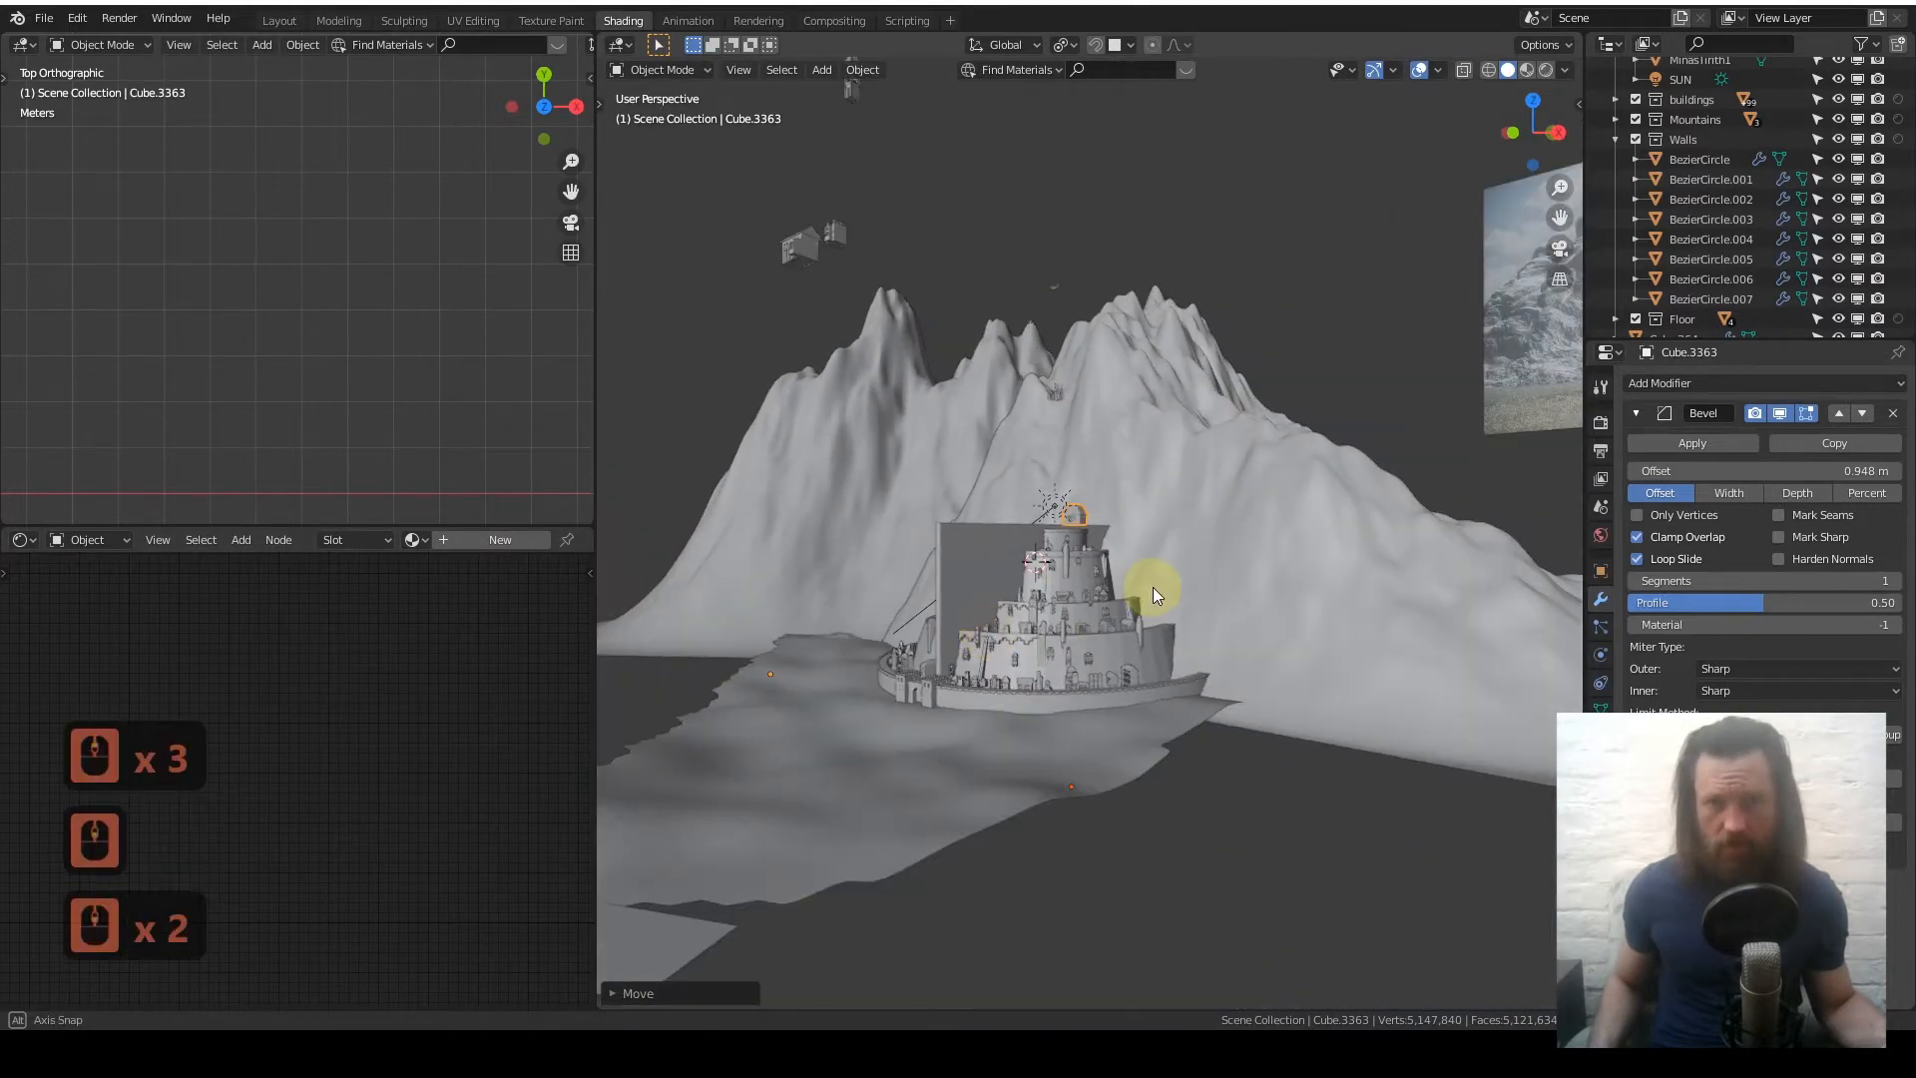
middle_click_drag(1153, 587, 1115, 607)
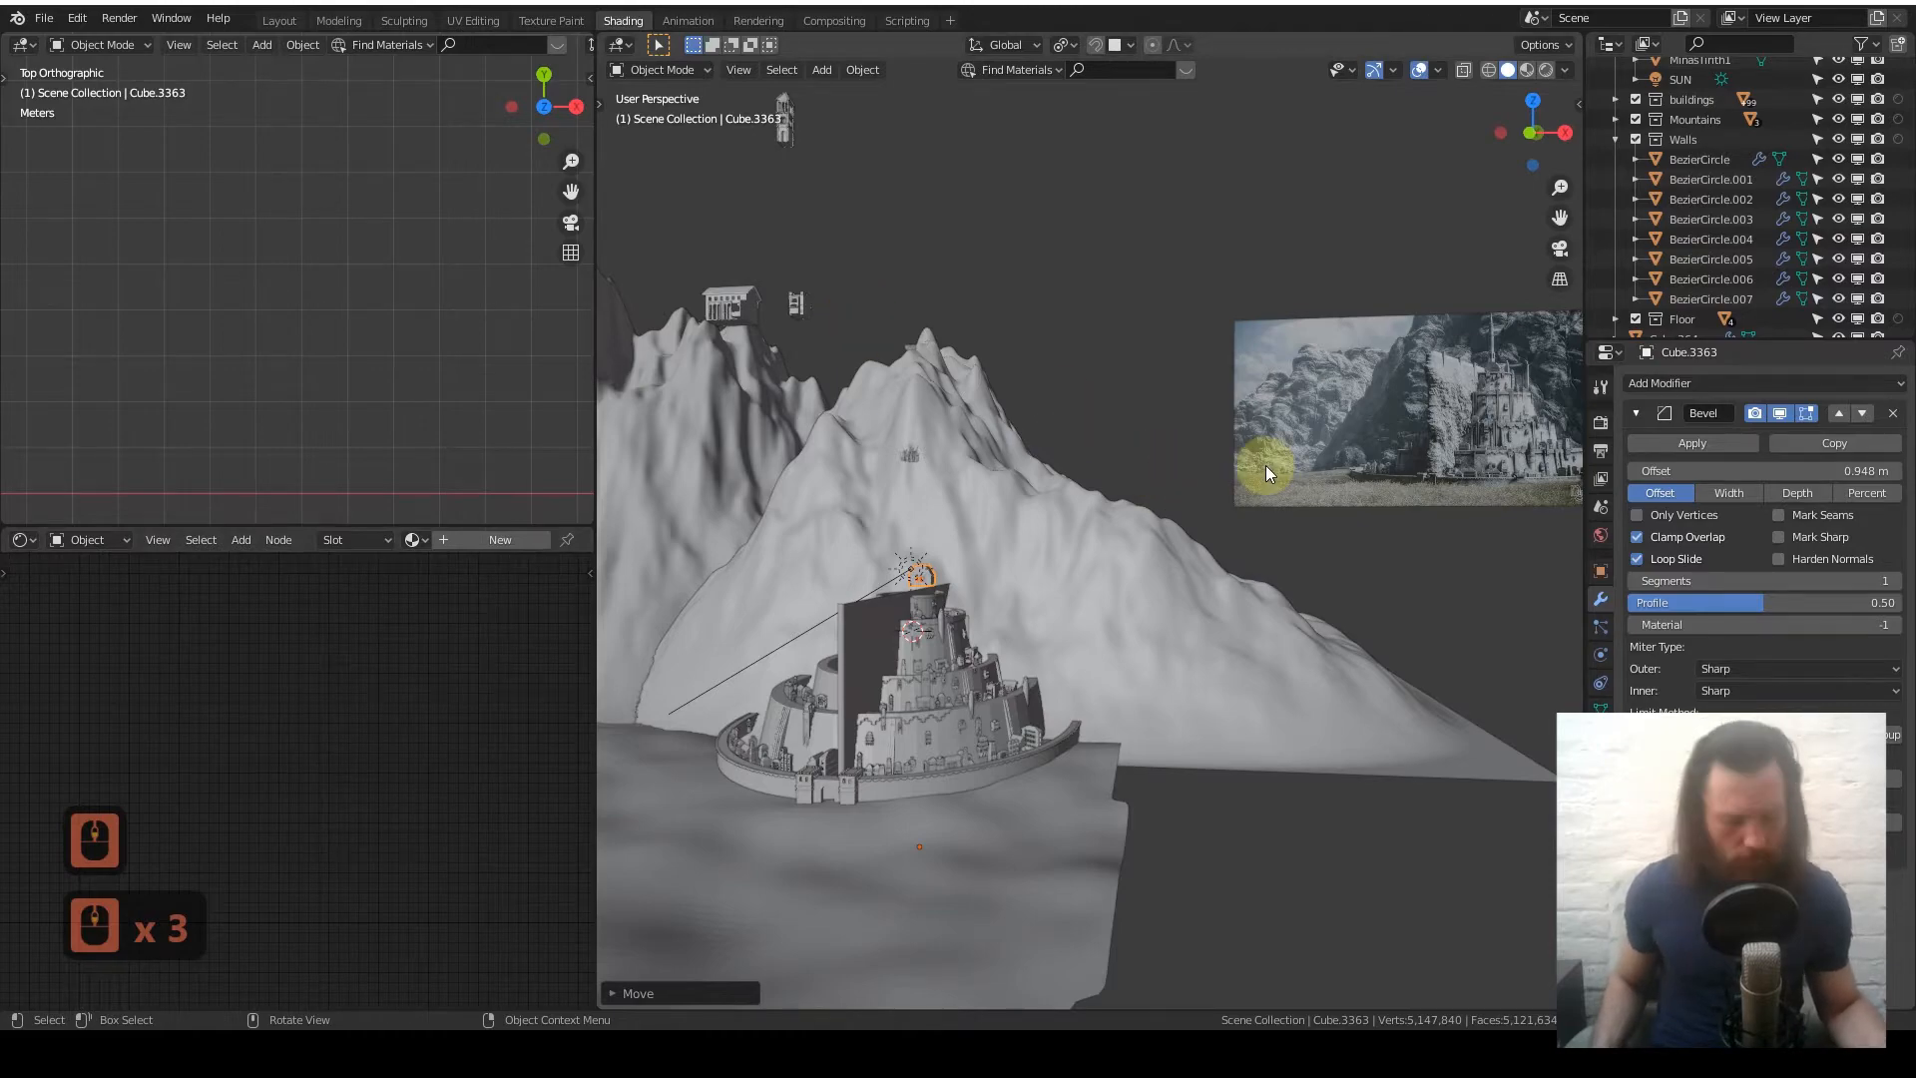
key("KP_1")
scroll(1381, 427, "up", 1)
middle_click_drag(1307, 462, 1002, 571, "shift")
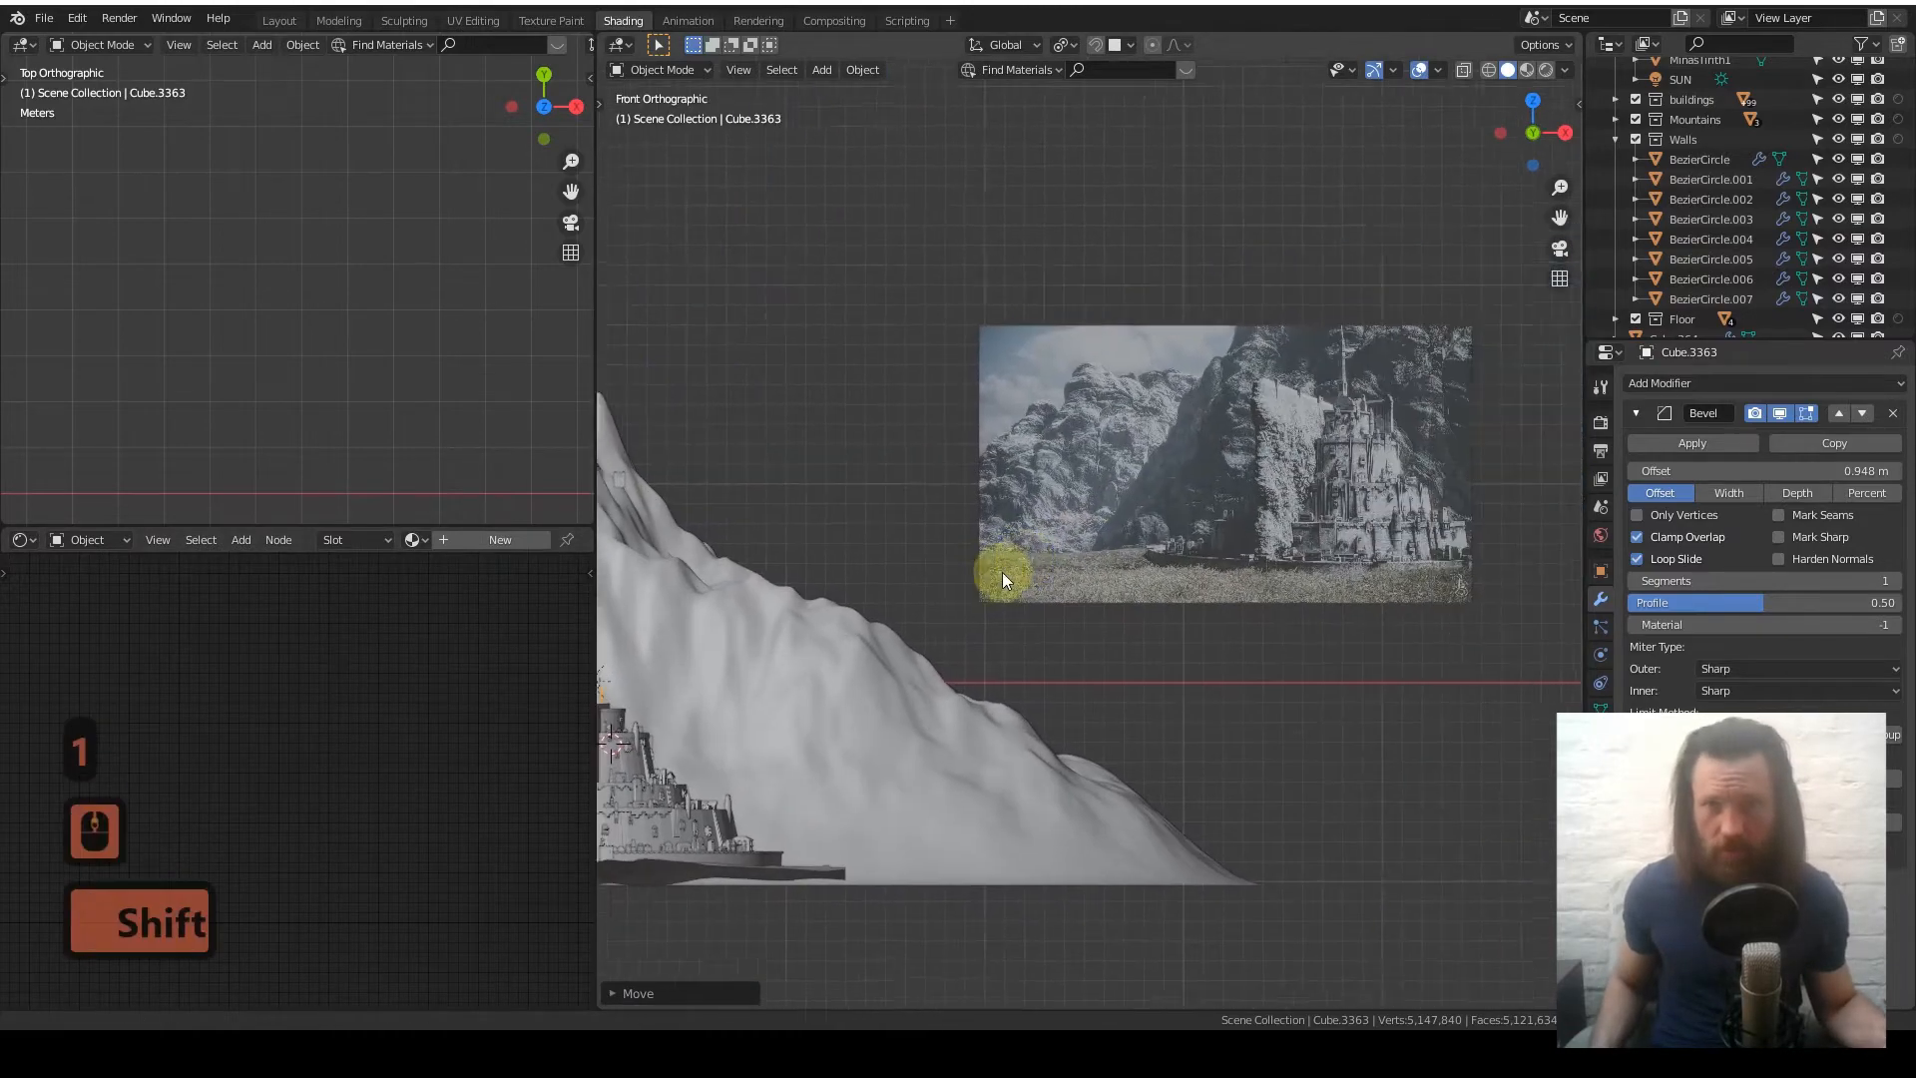
scroll(1262, 388, "up", 3)
scroll(975, 462, "up", 1)
scroll(990, 437, "up", 4)
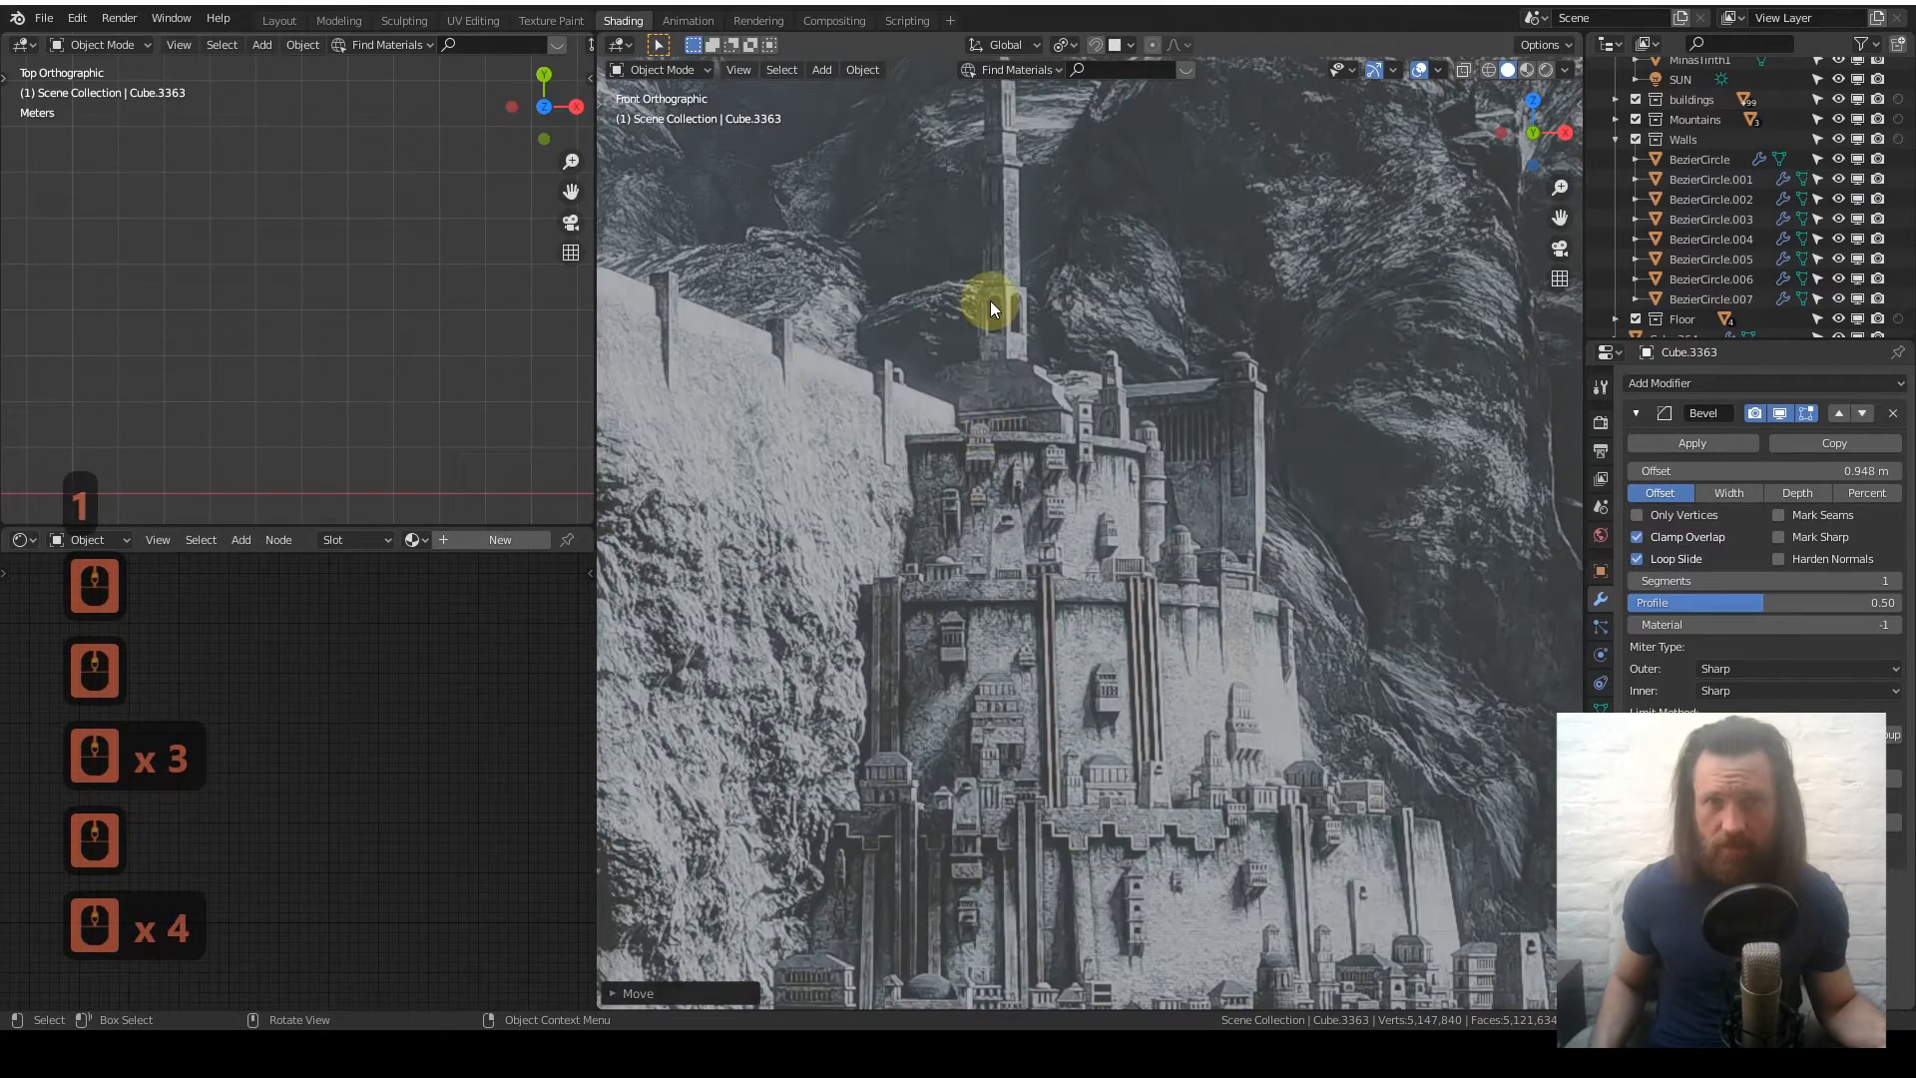
middle_click_drag(1009, 319, 979, 425, "shift")
scroll(978, 422, "up", 3)
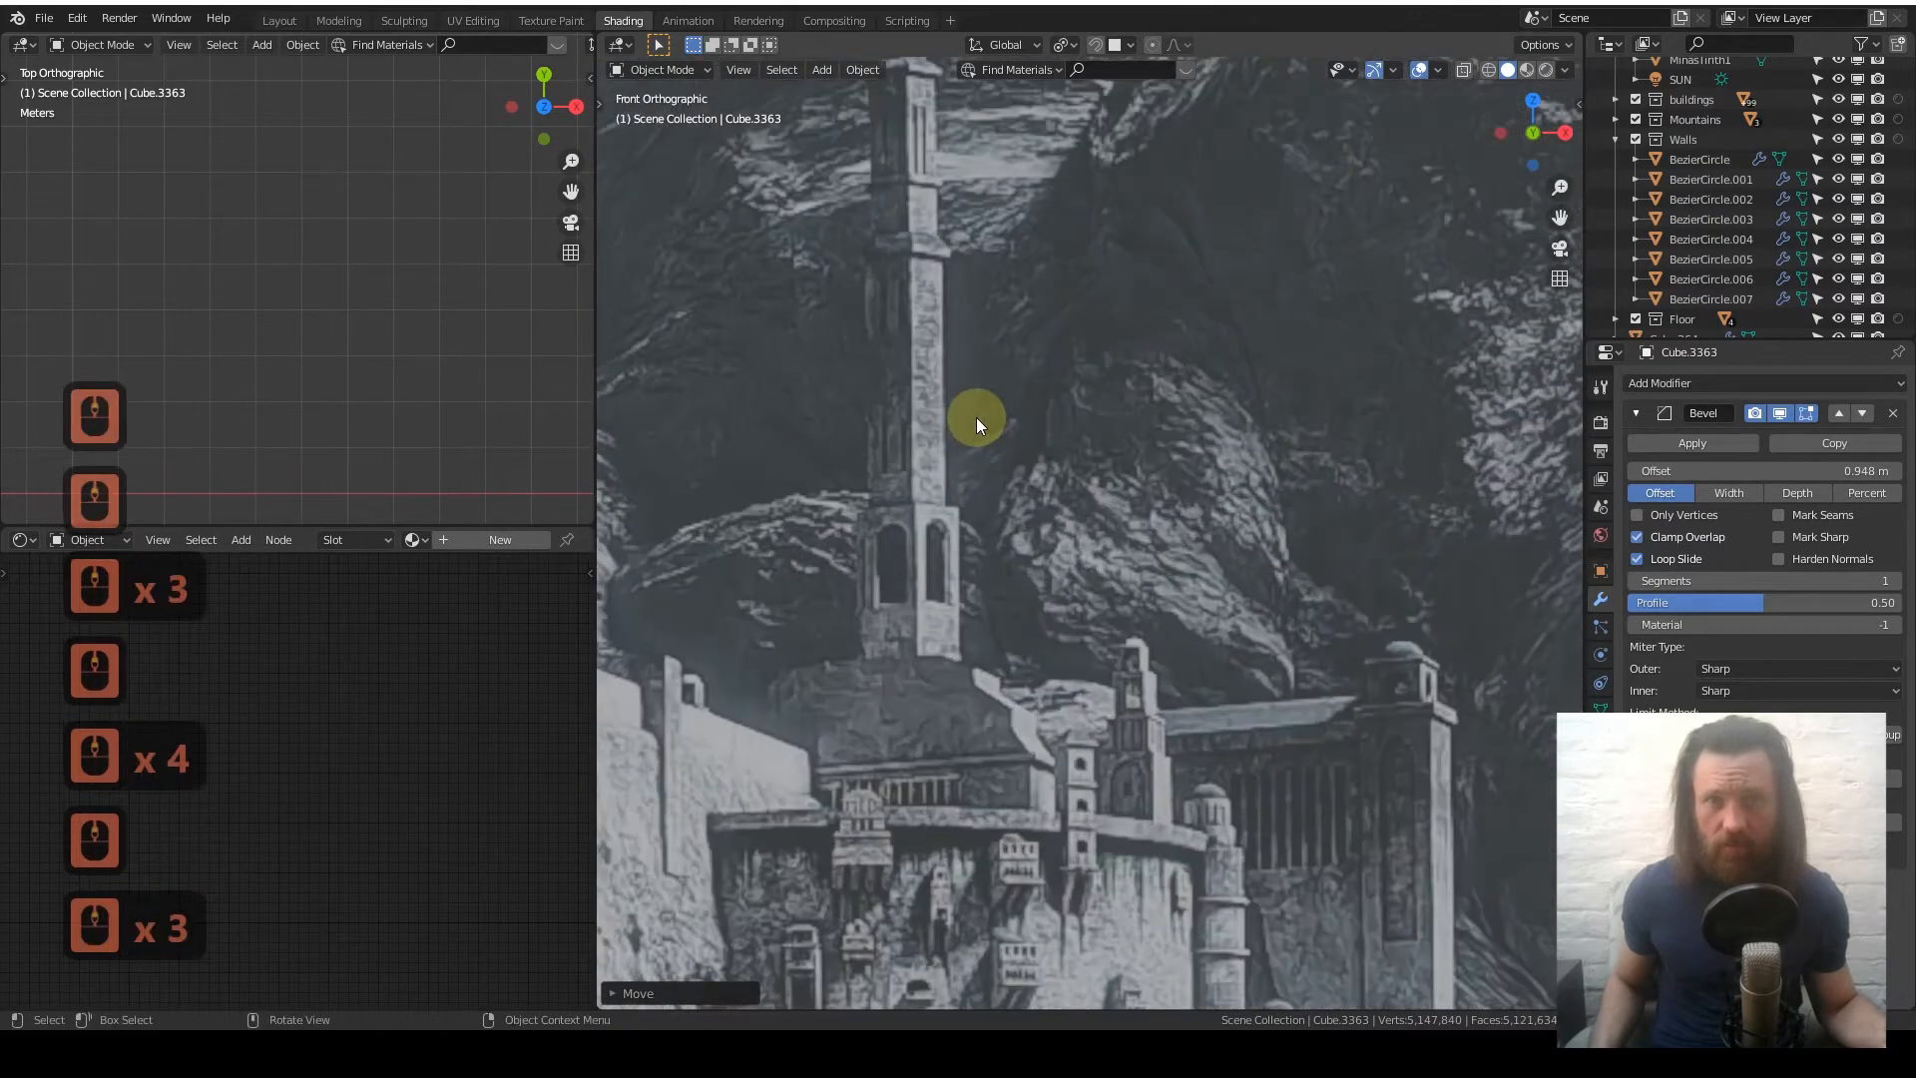
scroll(976, 417, "down", 10)
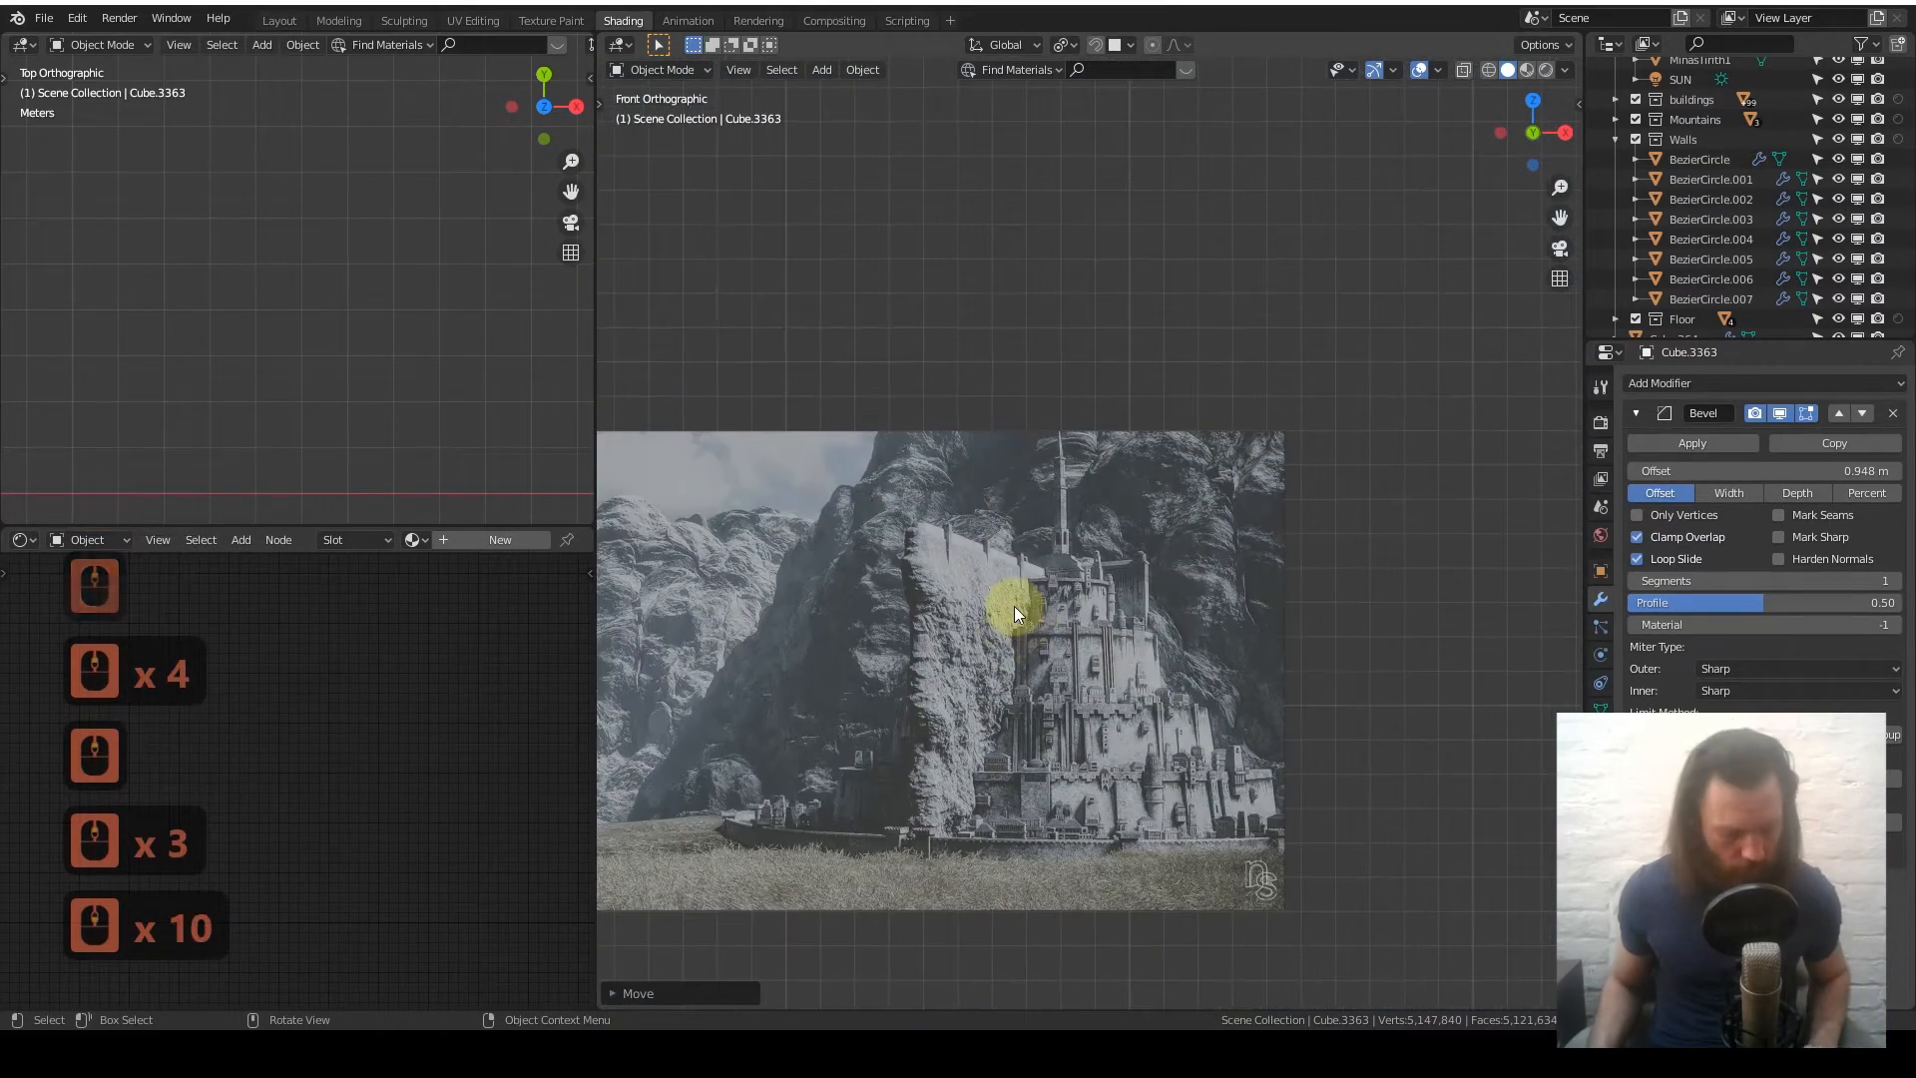
- Duplicate the domed building from the citadel model's summit and place the copy at the reference image's lower edge
scroll(1014, 606, "down", 5)
middle_click_drag(864, 761, 1334, 525, "shift")
scroll(974, 535, "up", 4)
scroll(998, 505, "up", 3)
mouse_move(868, 562)
middle_mouse_down("shift")
mouse_move(1298, 473)
mouse_move(896, 588)
middle_mouse_up("shift")
scroll(1111, 495, "down", 5)
scroll(1111, 495, "down", 3)
key("shift+d")
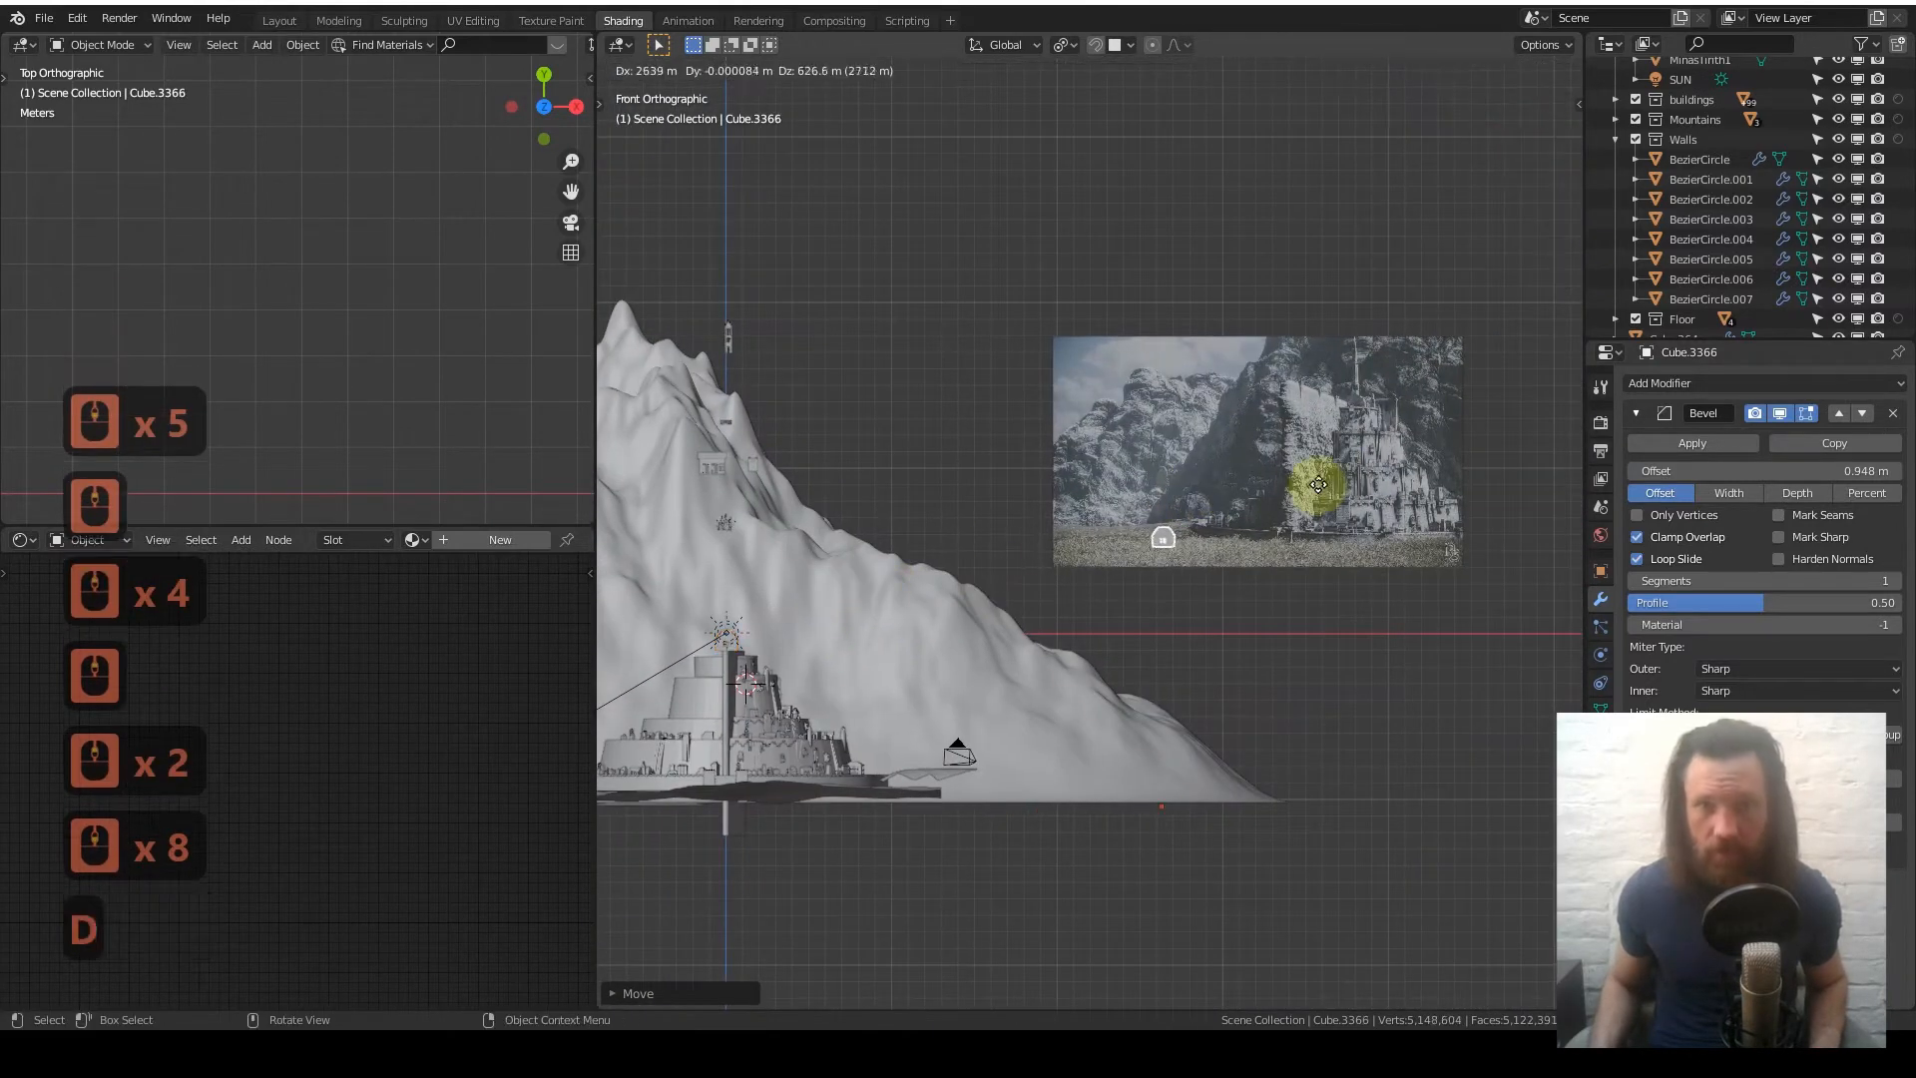
left_click(1318, 485)
middle_click_drag(1270, 505, 1134, 525, "shift")
scroll(1134, 526, "up", 7)
middle_click_drag(1227, 484, 906, 589, "shift")
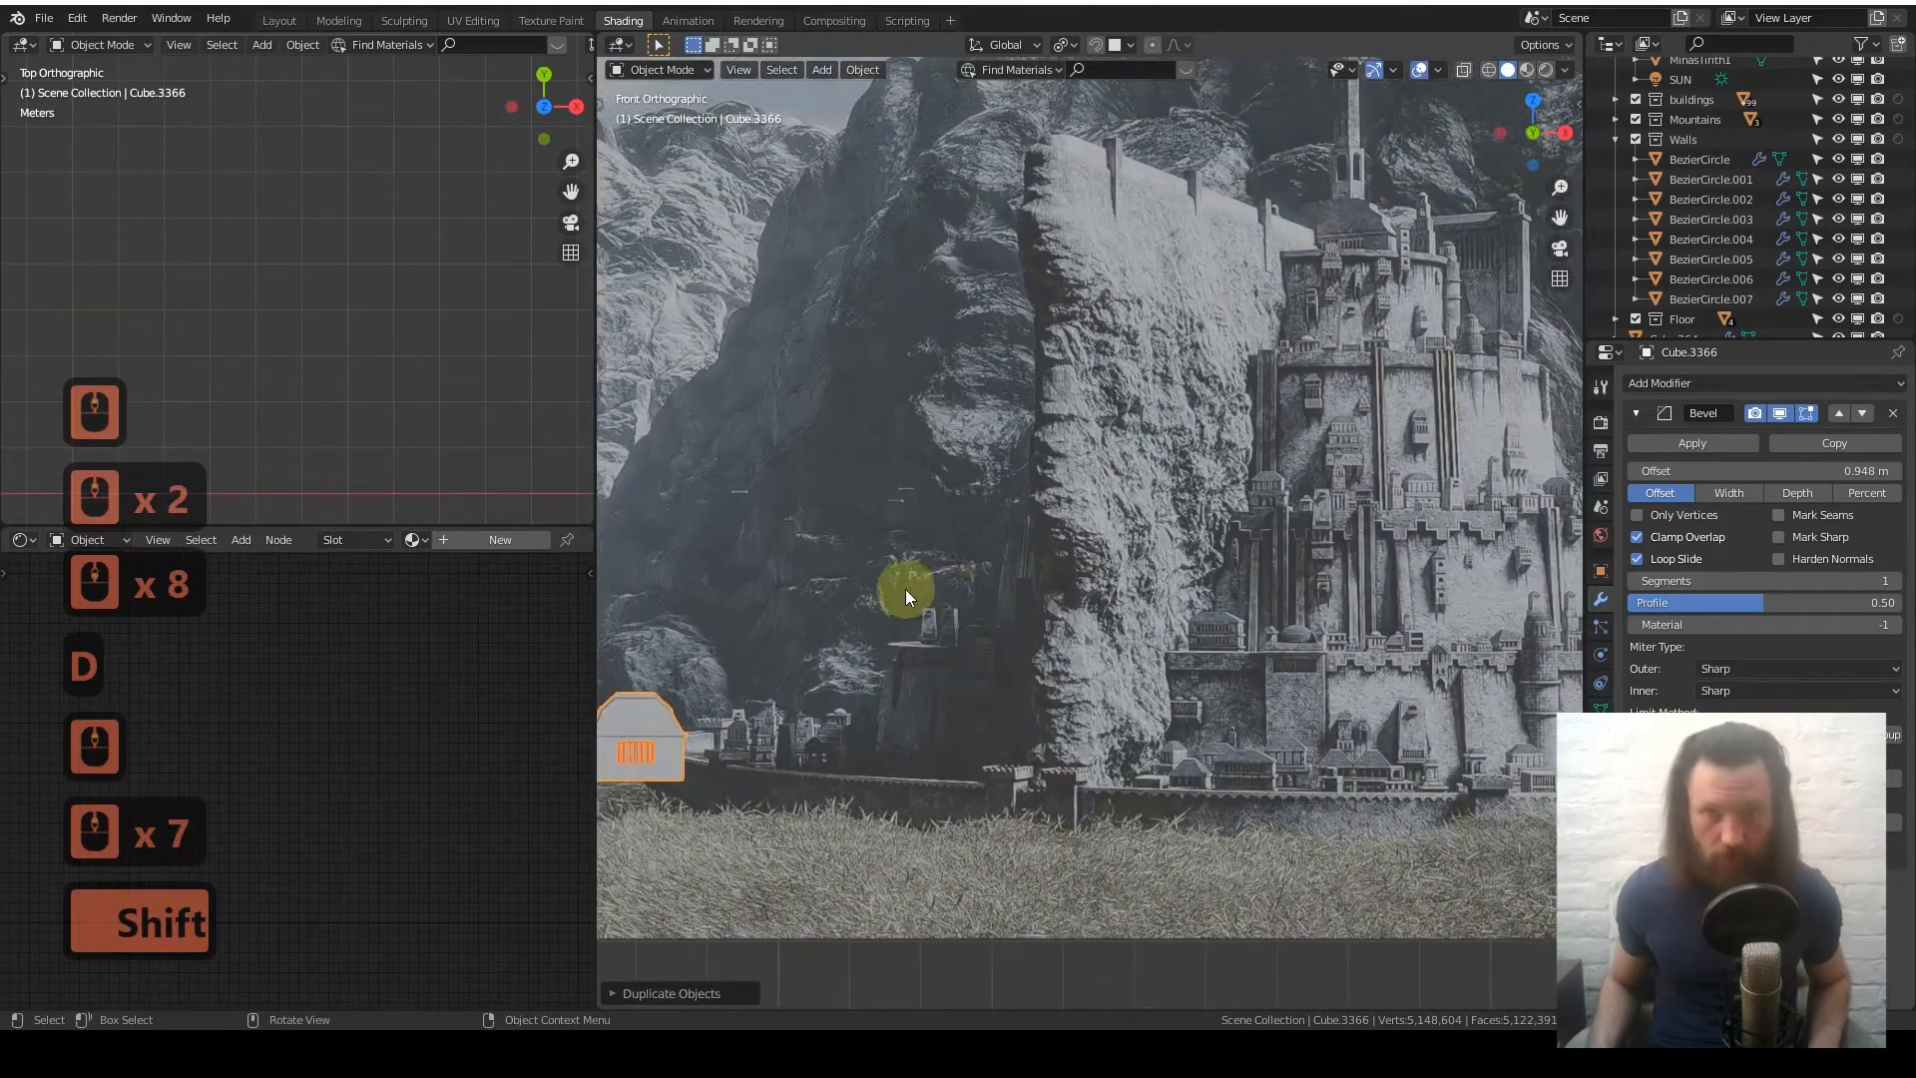
- Move the building copy over the reference image's rock wall, level with the summit and beside the tall tower
key("g")
left_click(1431, 163)
middle_click_drag(1157, 473, 1002, 561, "shift")
key("g")
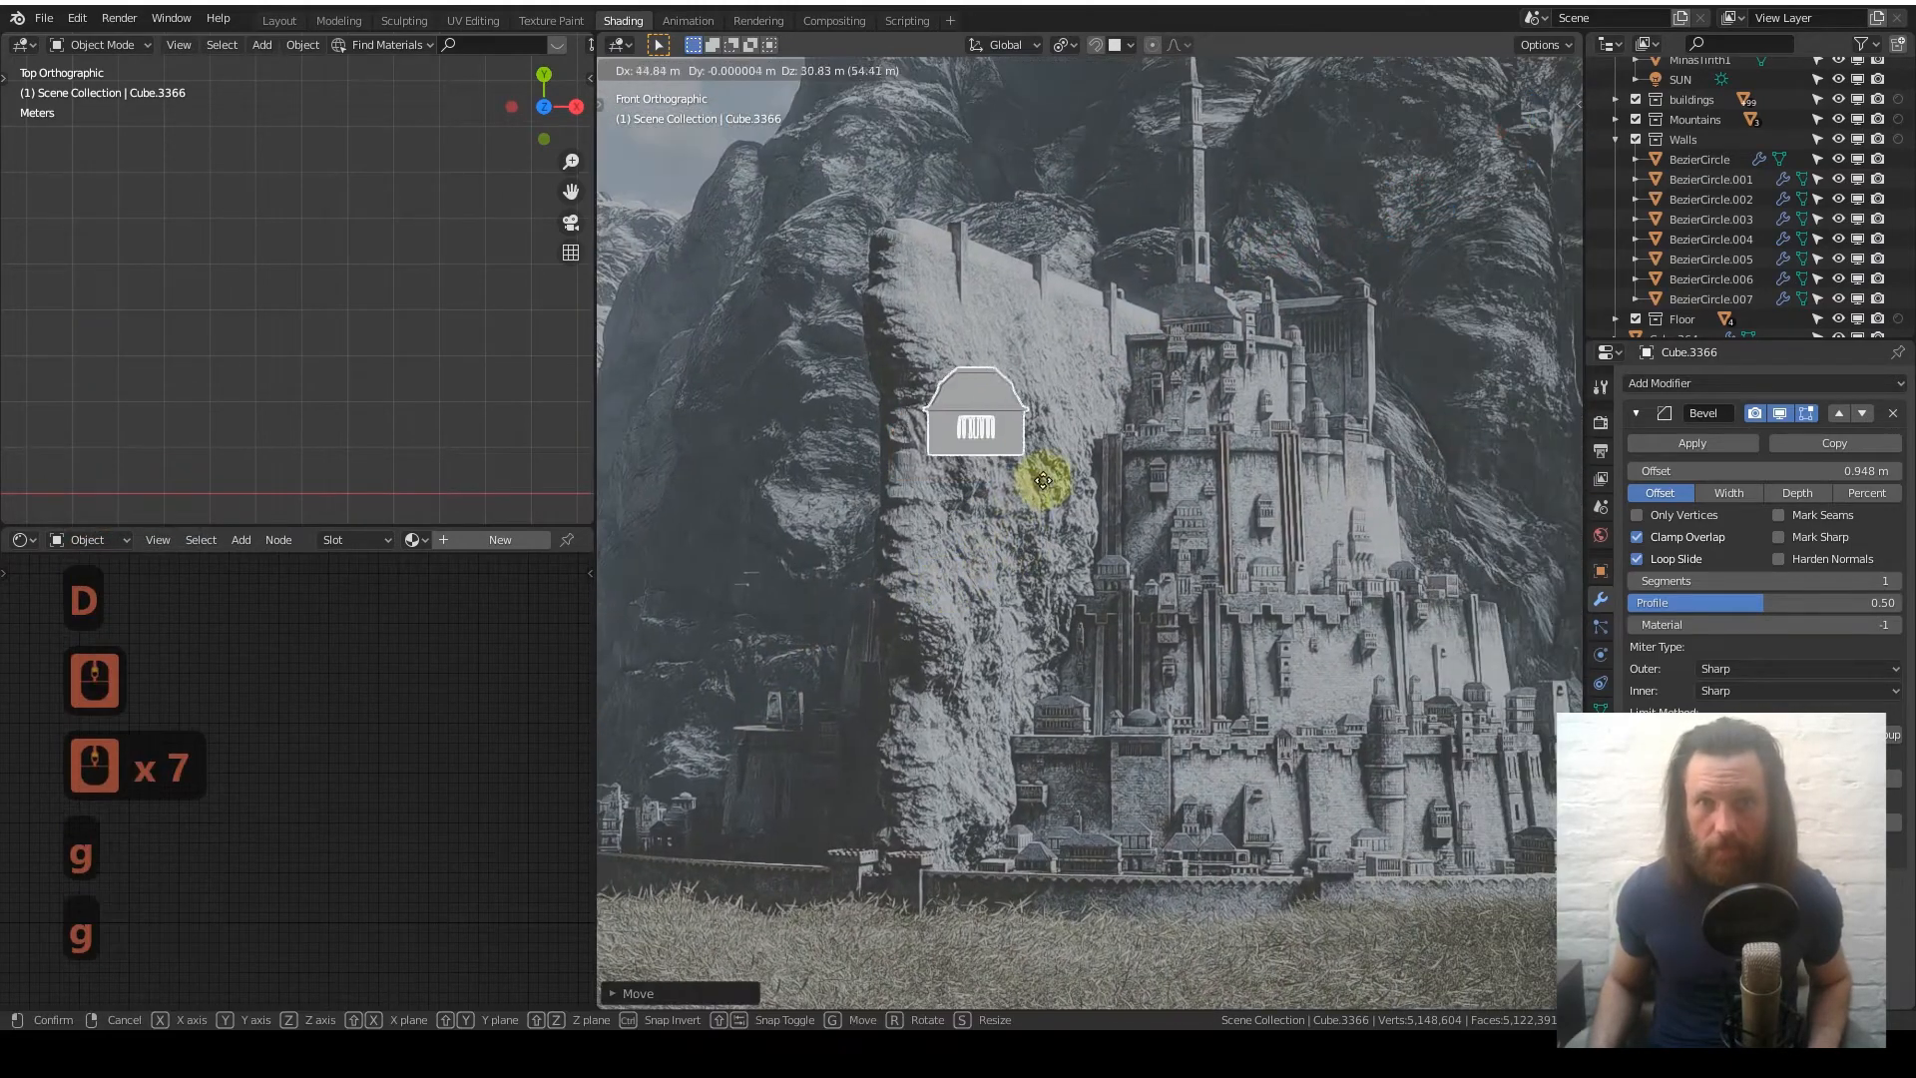
left_click(1117, 397)
middle_click_drag(1157, 407, 1033, 537, "shift")
scroll(1034, 537, "up", 2)
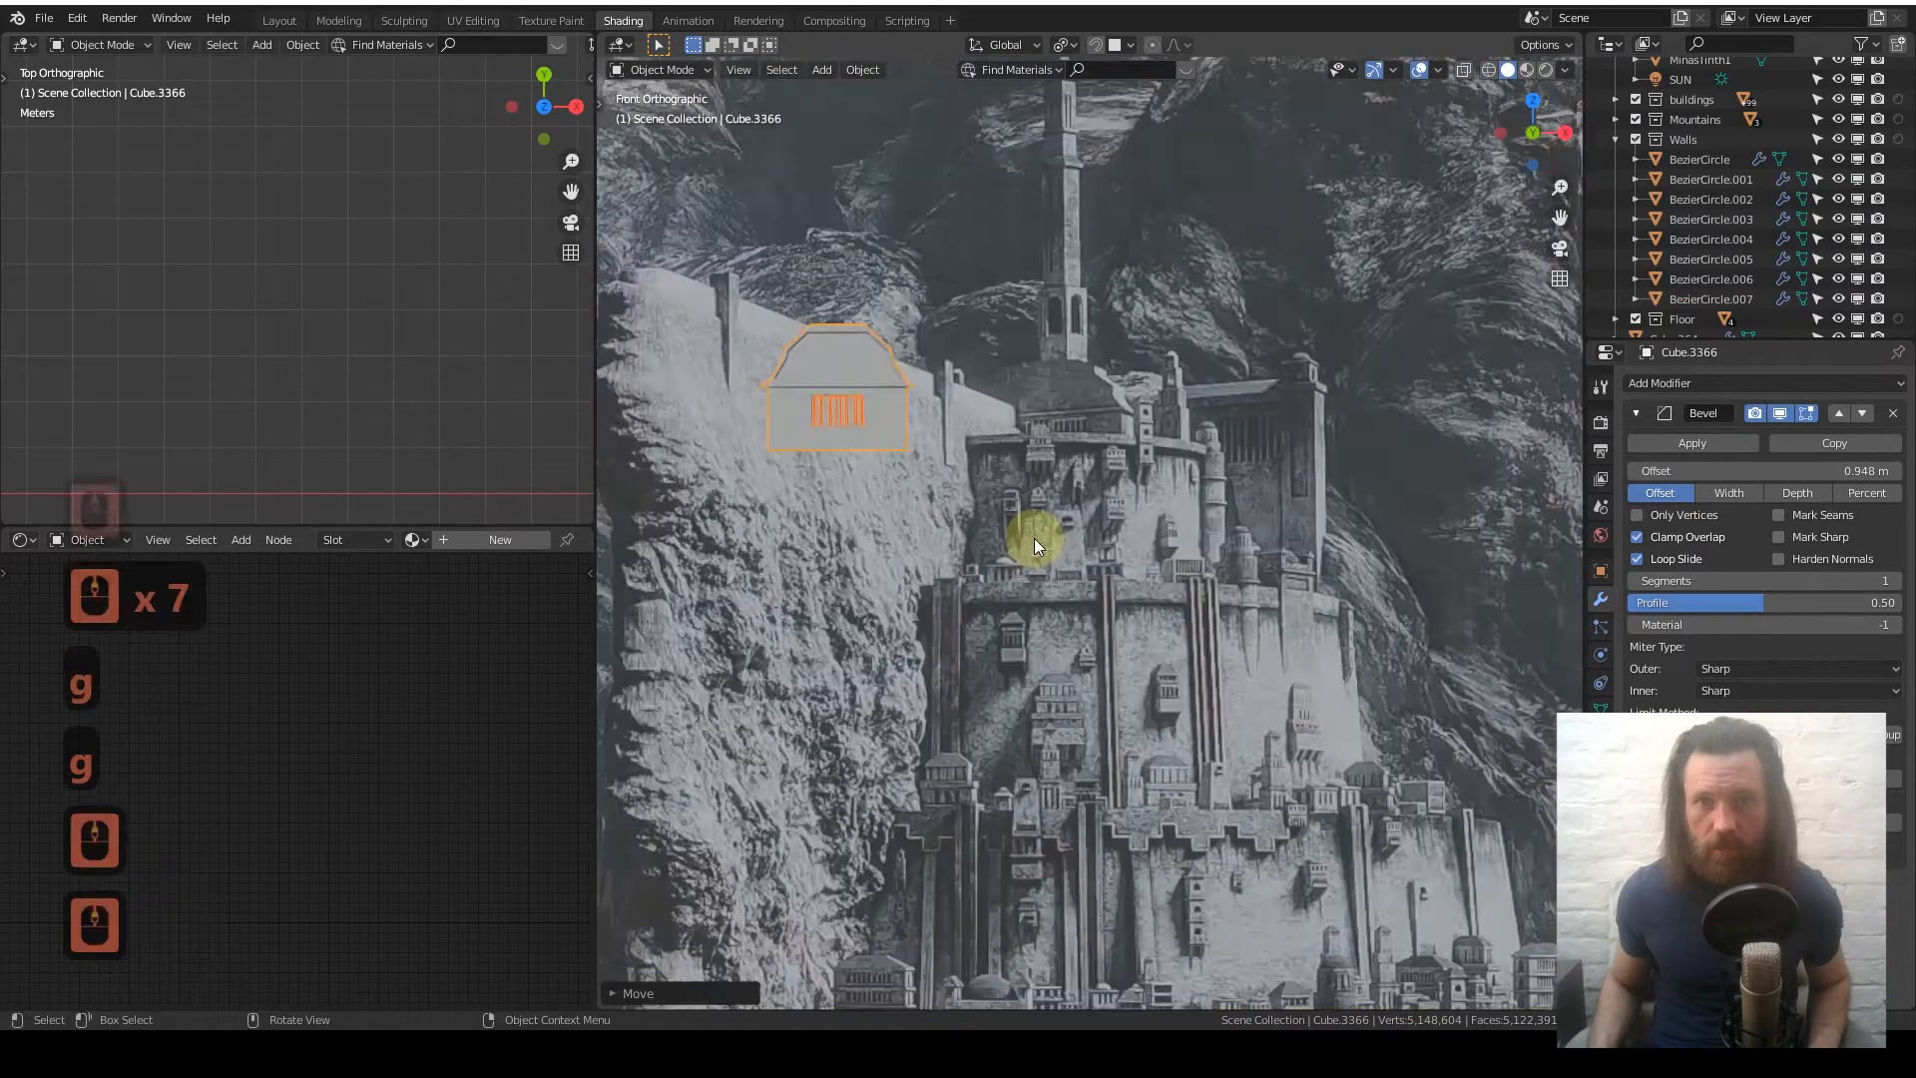
scroll(1034, 537, "up", 1)
middle_click_drag(966, 475, 1021, 565, "shift")
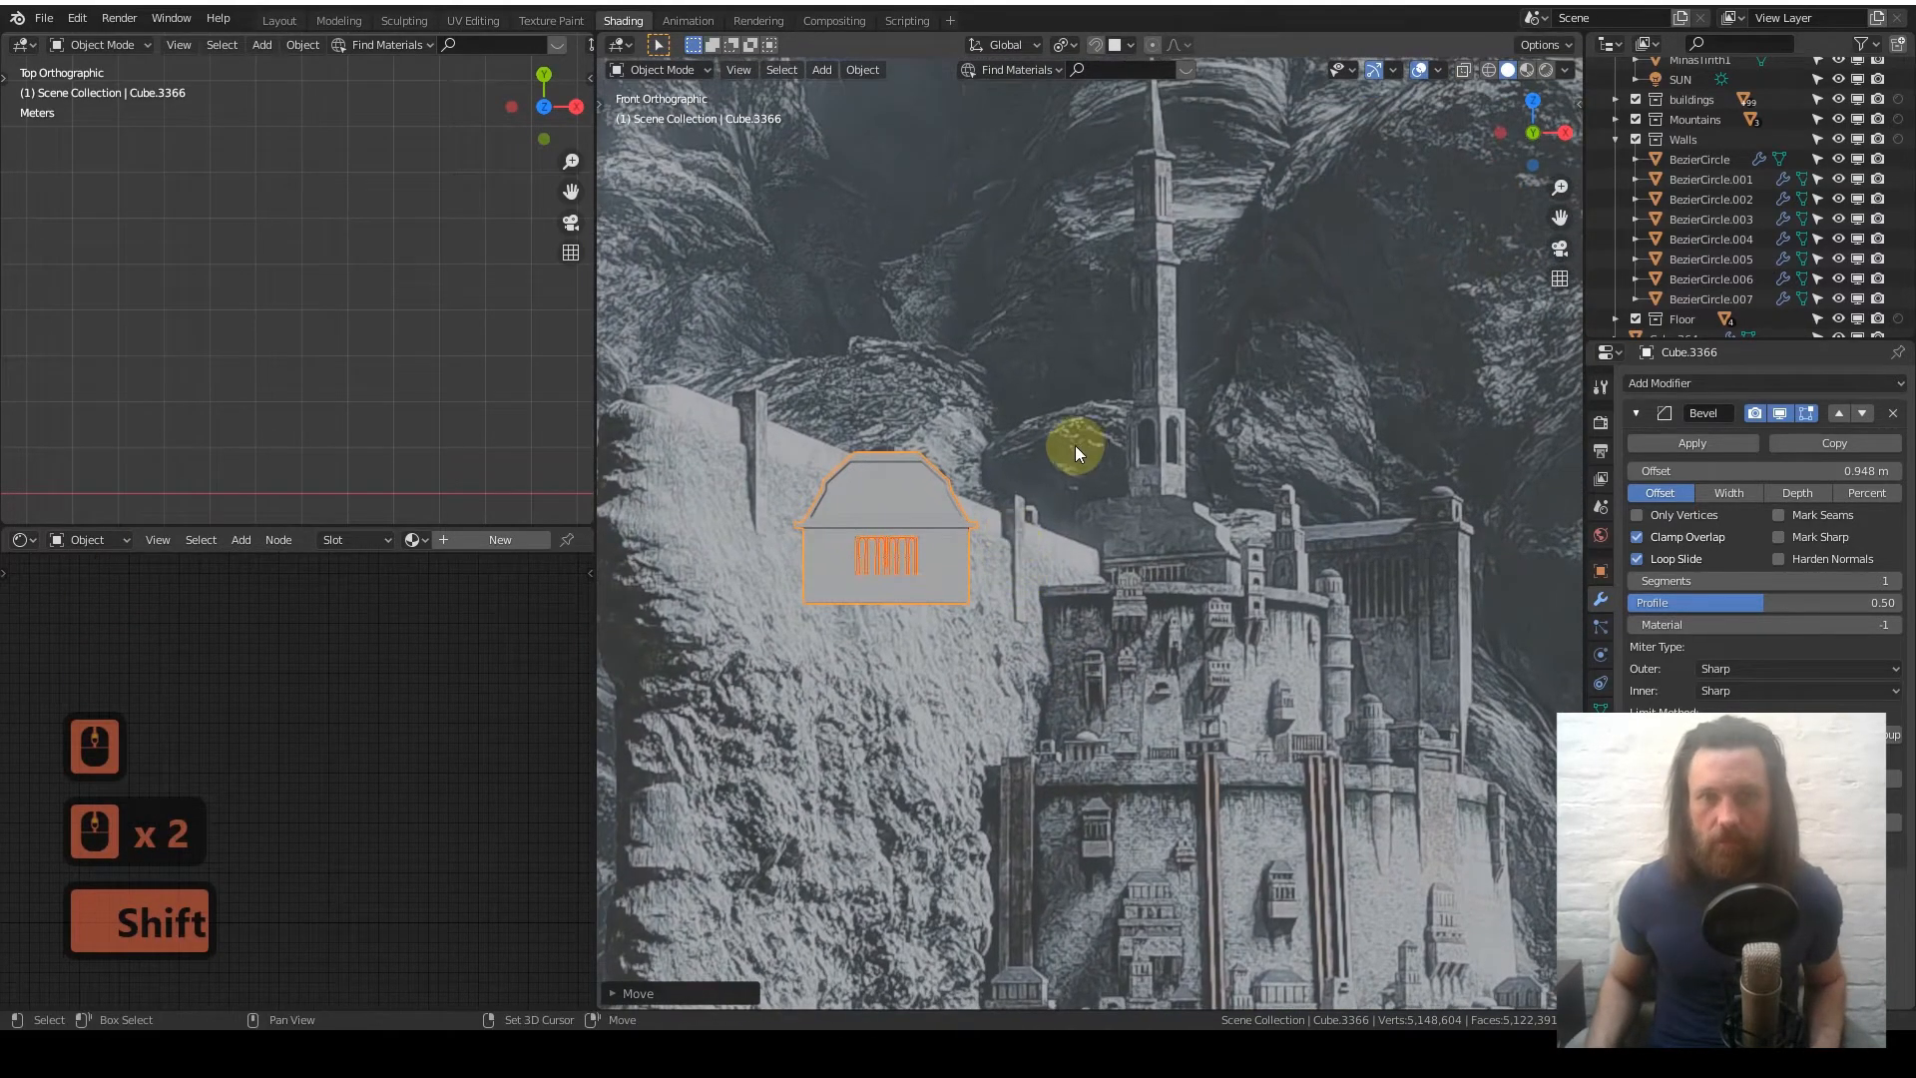
key("shift+a")
mouse_move(1036, 509)
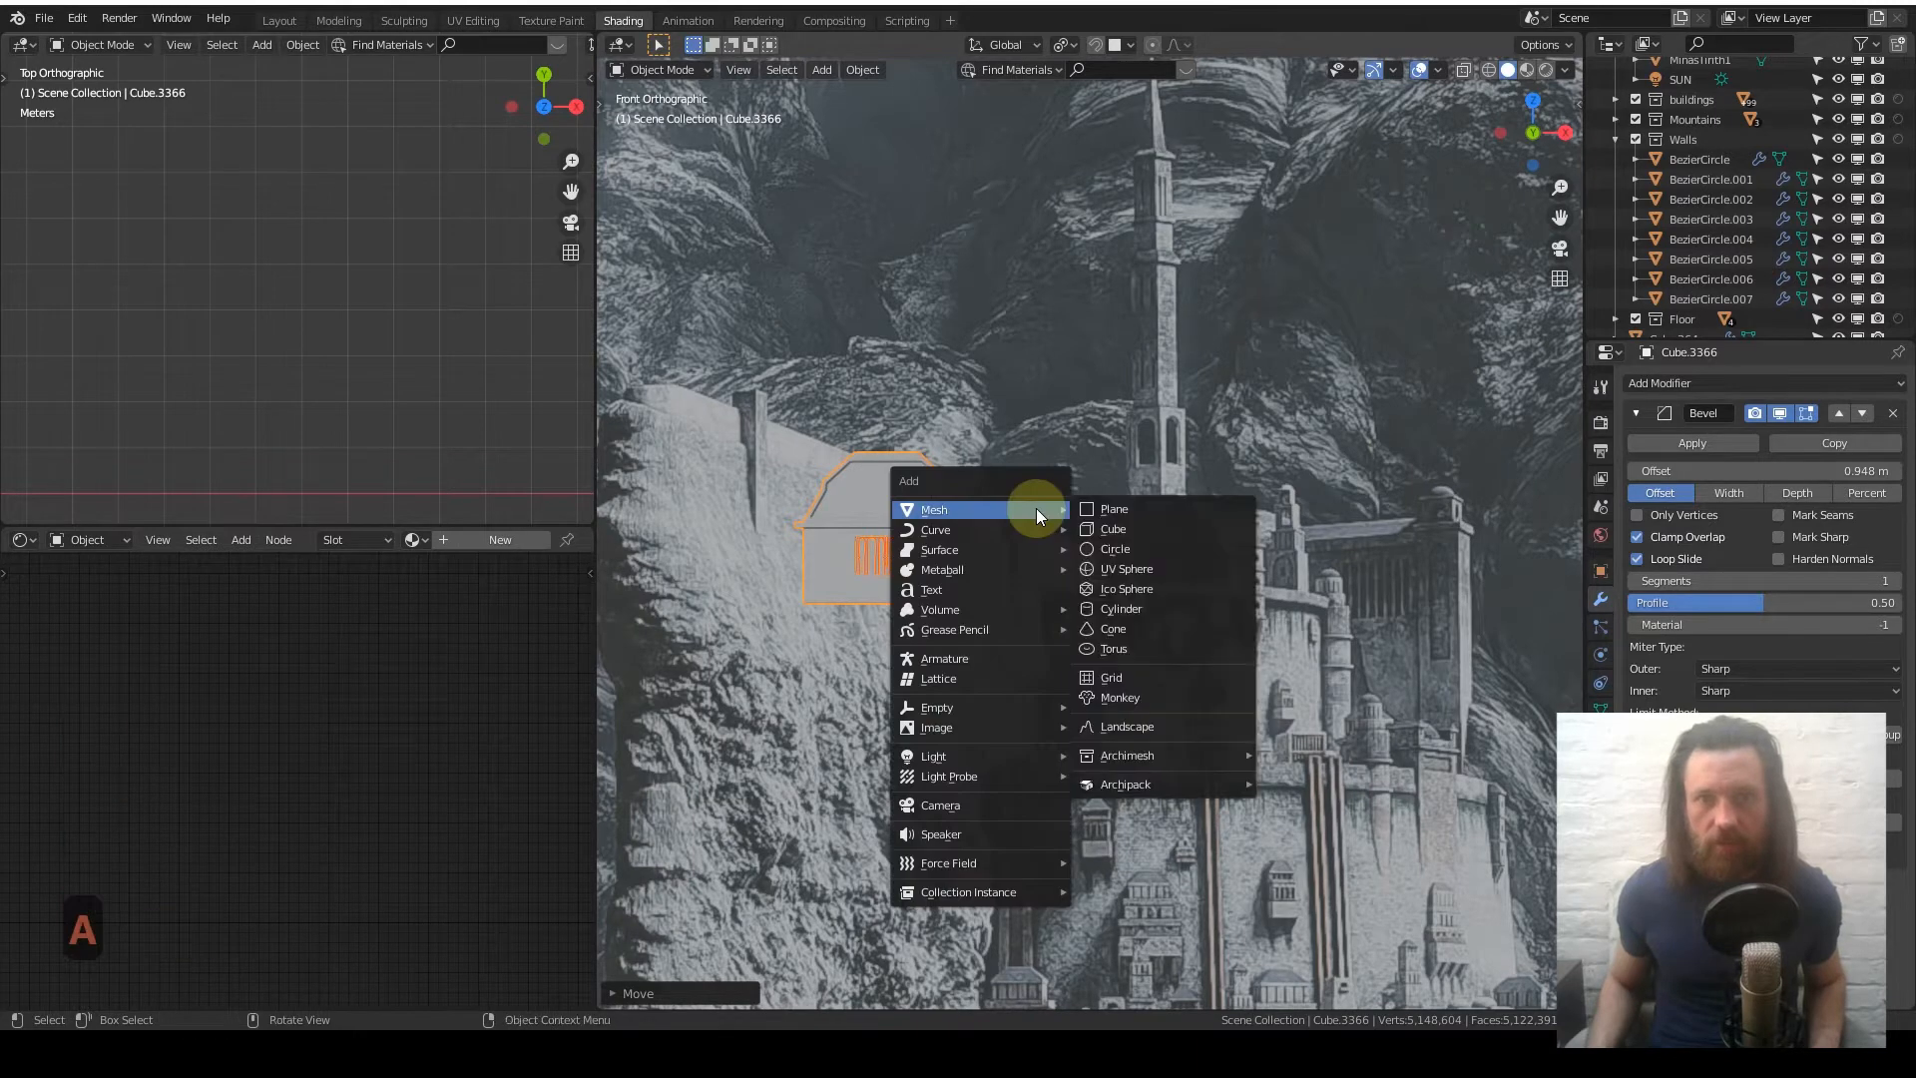
left_click(1110, 529)
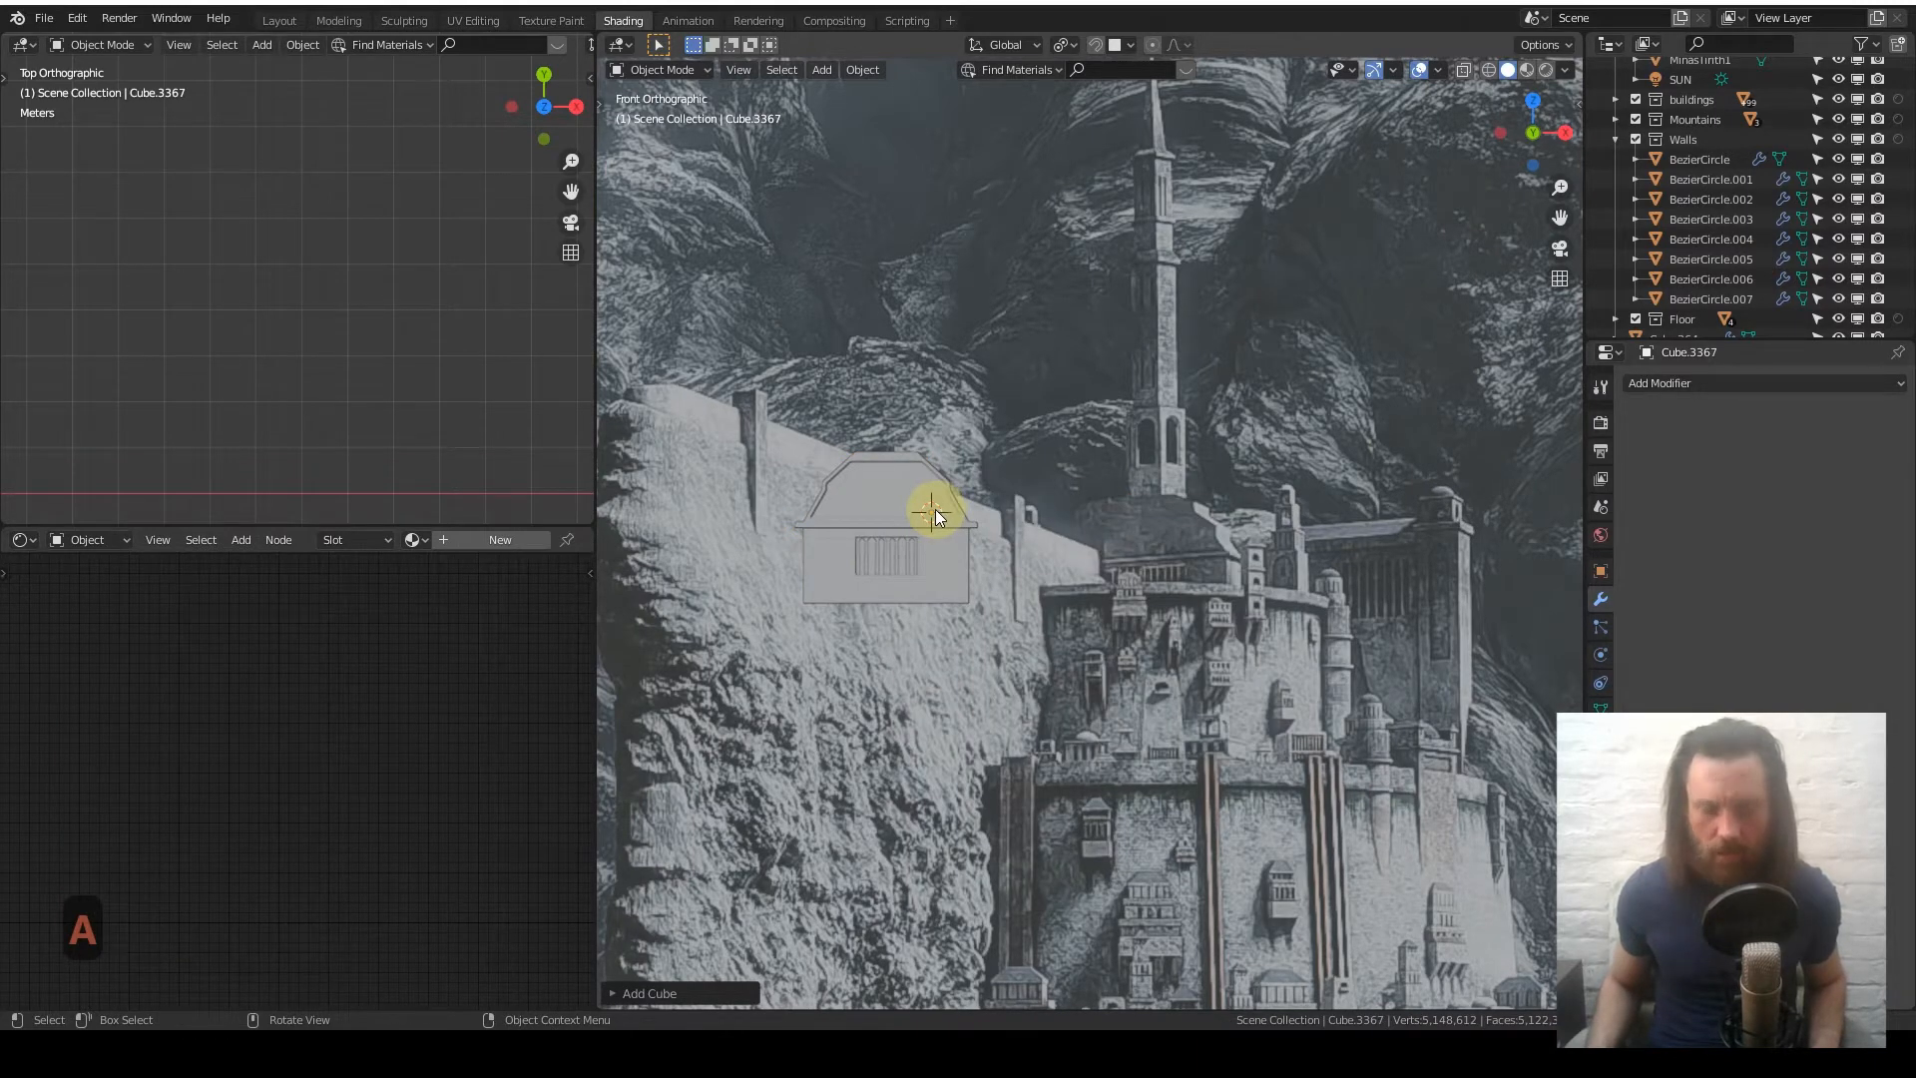
key("x")
left_click(936, 509)
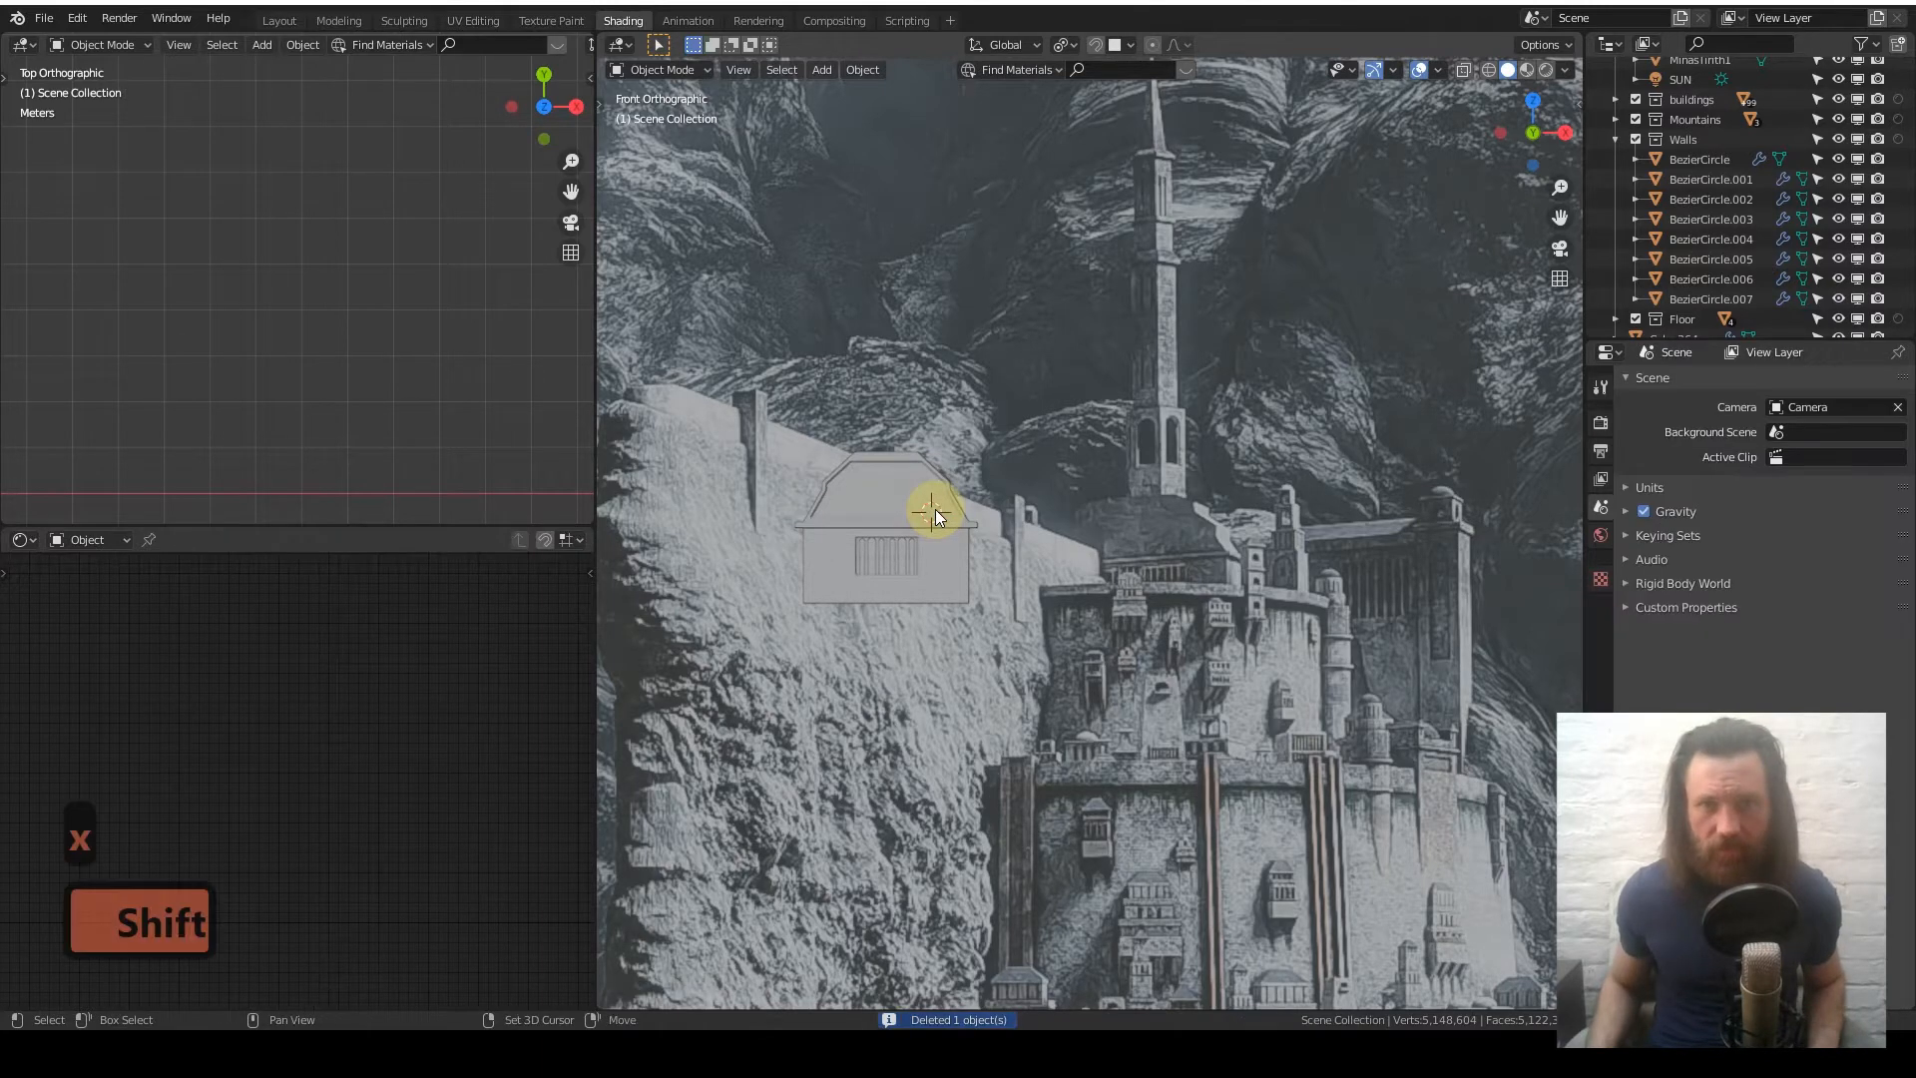
- Add a cylinder mesh with 6 vertices at the 3D cursor
key("shift+a")
mouse_move(936, 508)
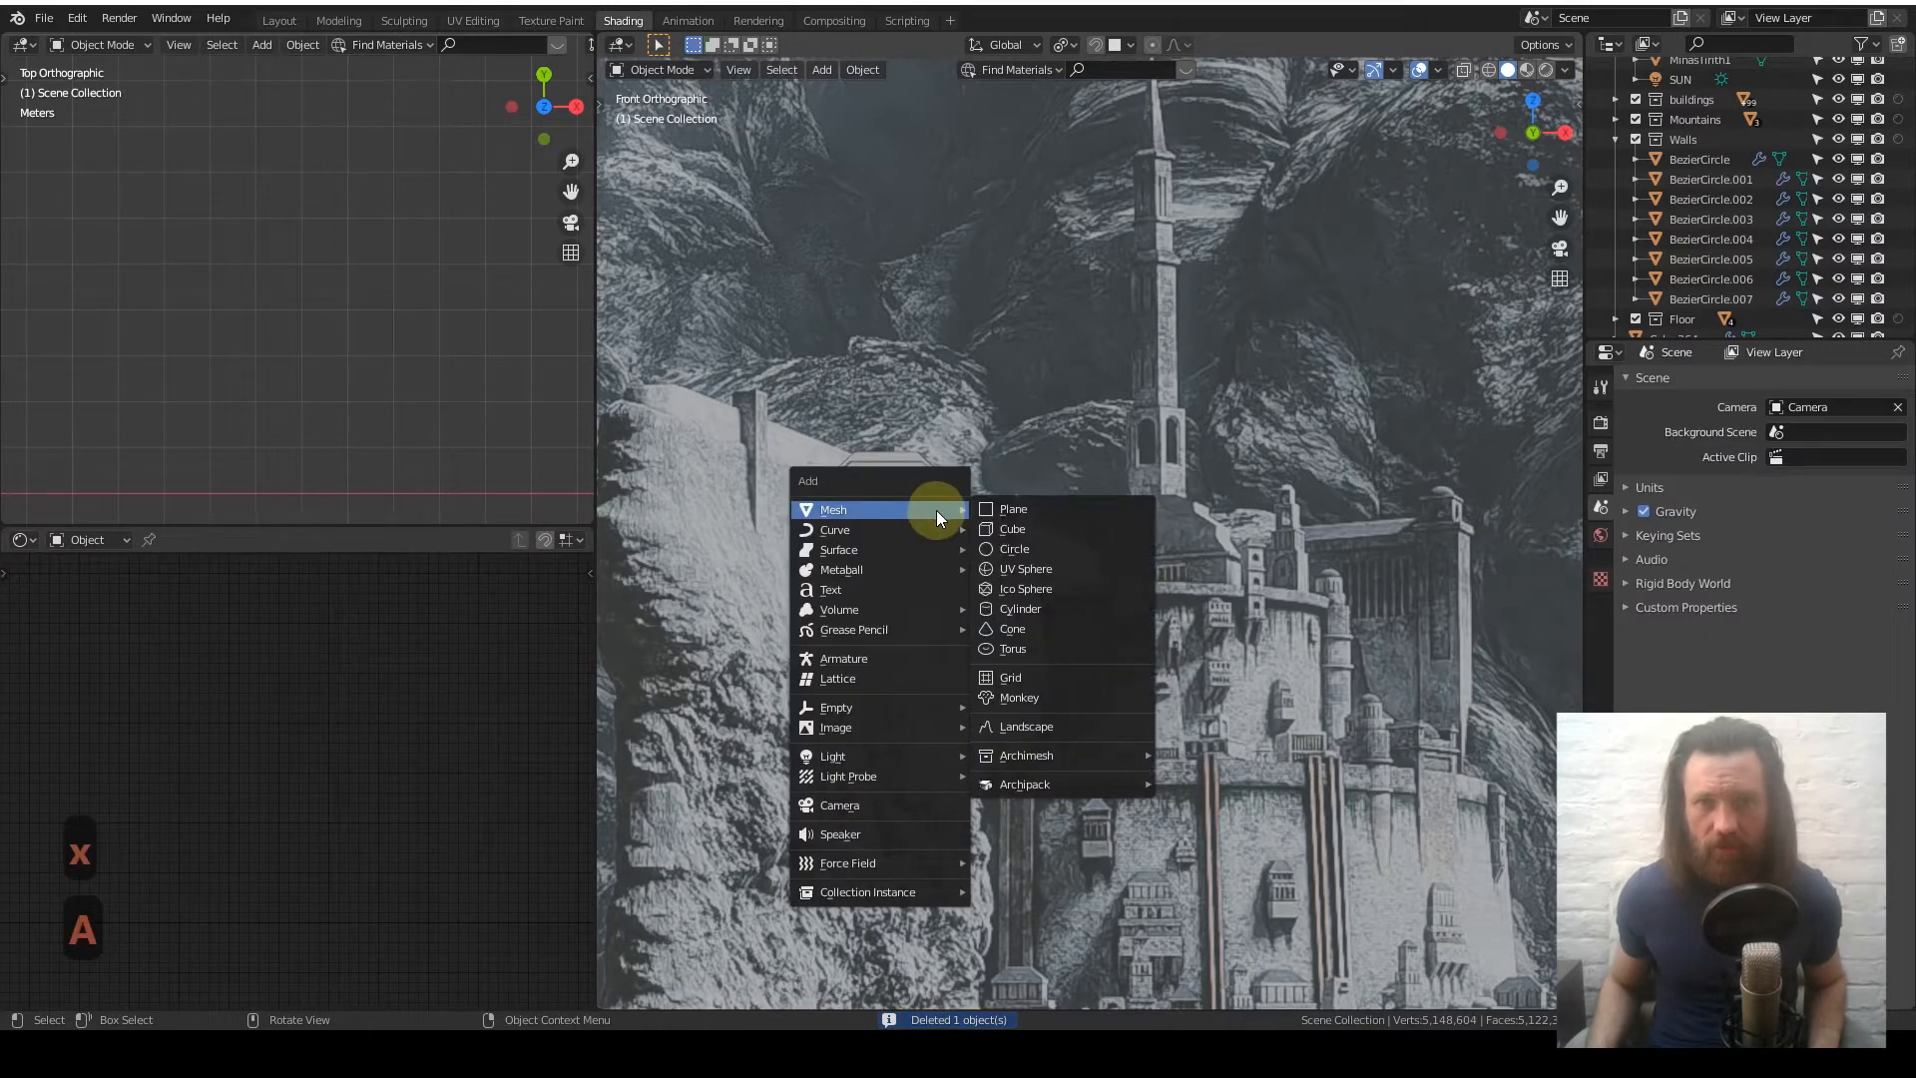
left_click(1064, 605)
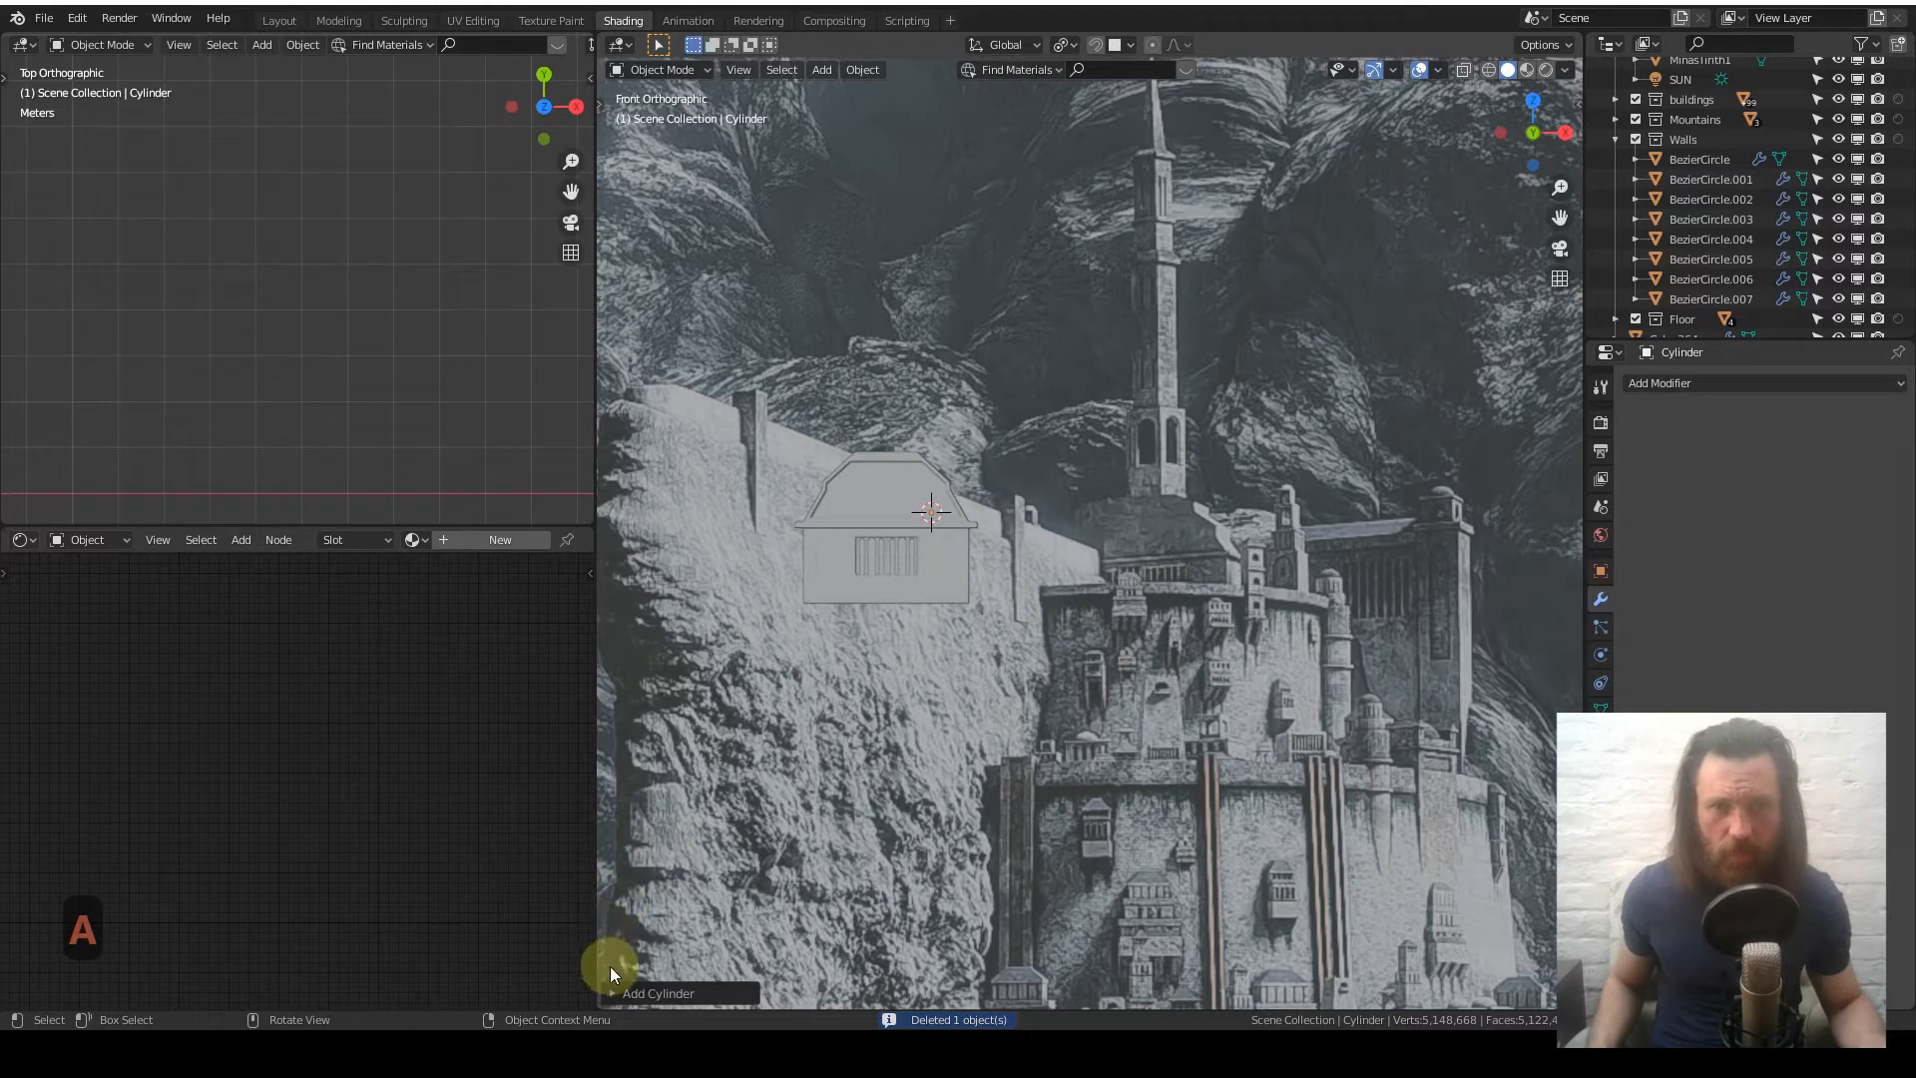
left_click(621, 994)
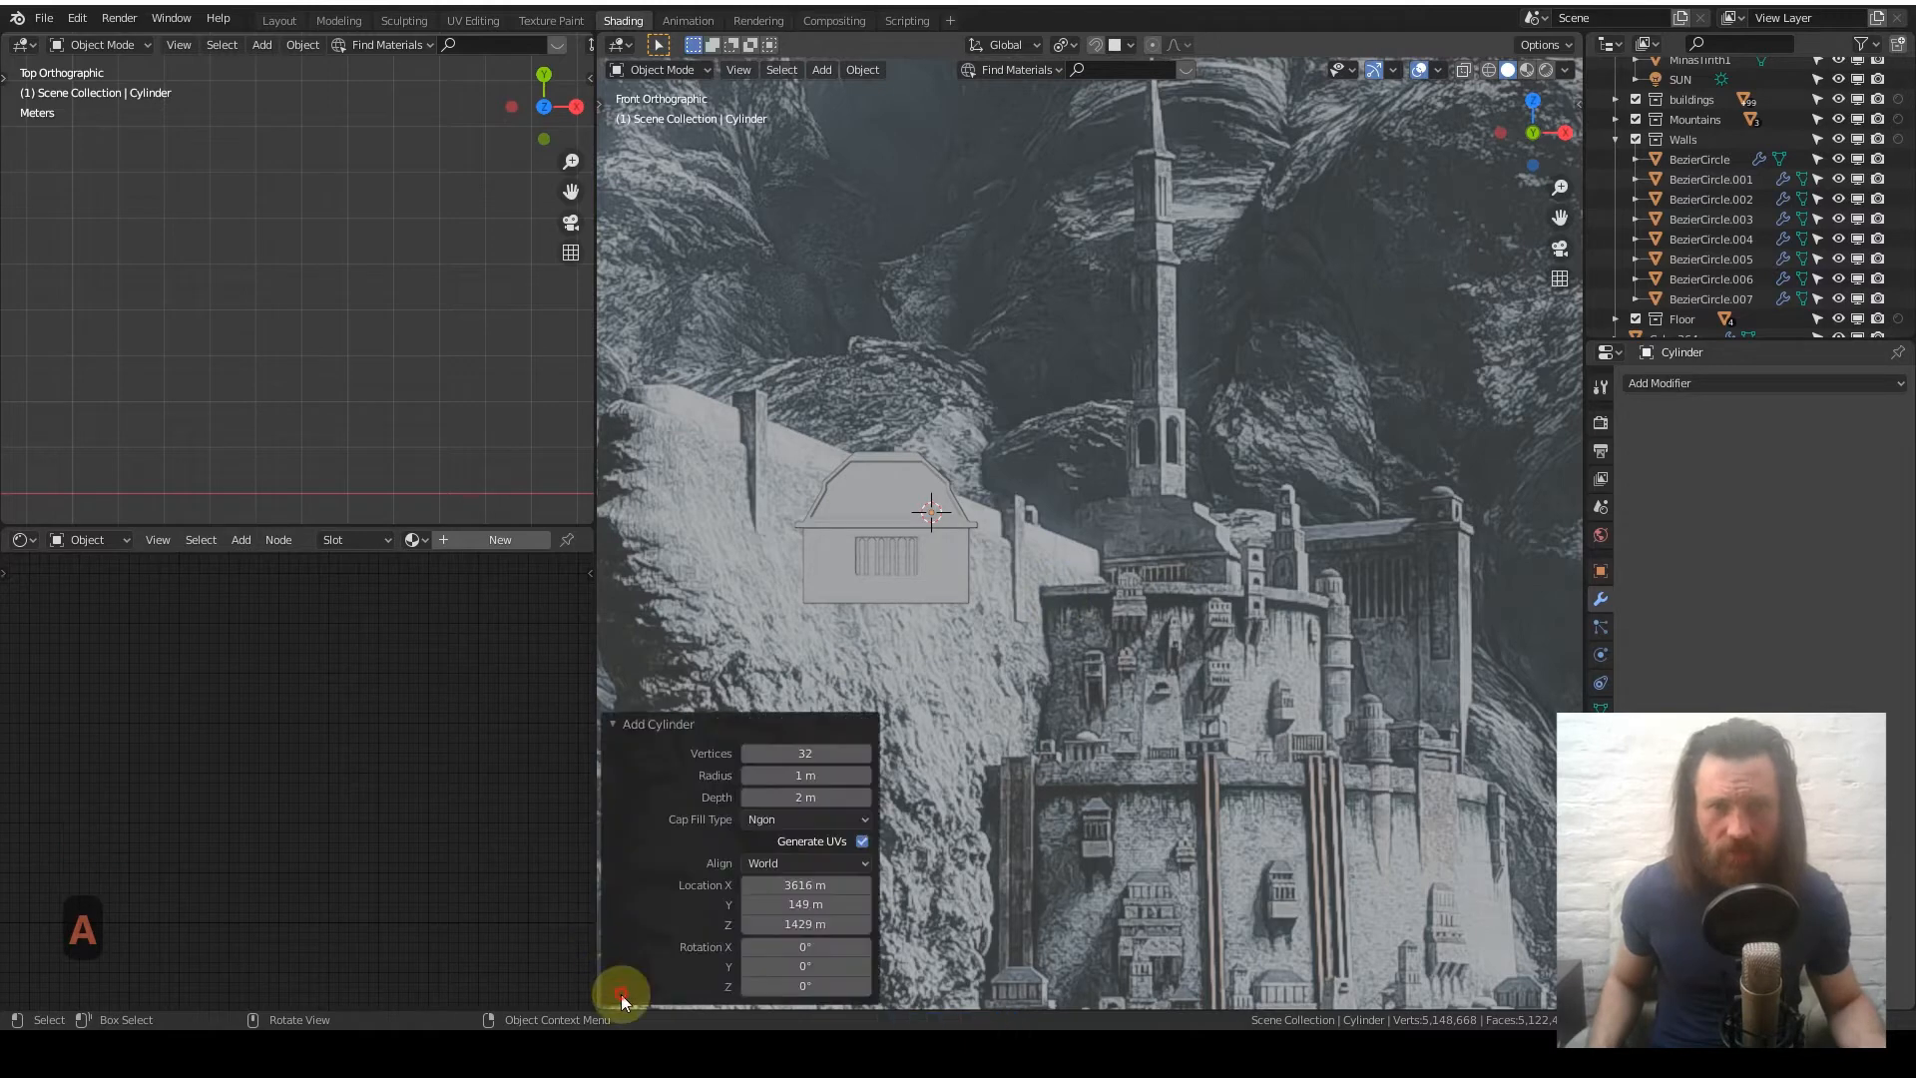
left_click(786, 756)
type("6")
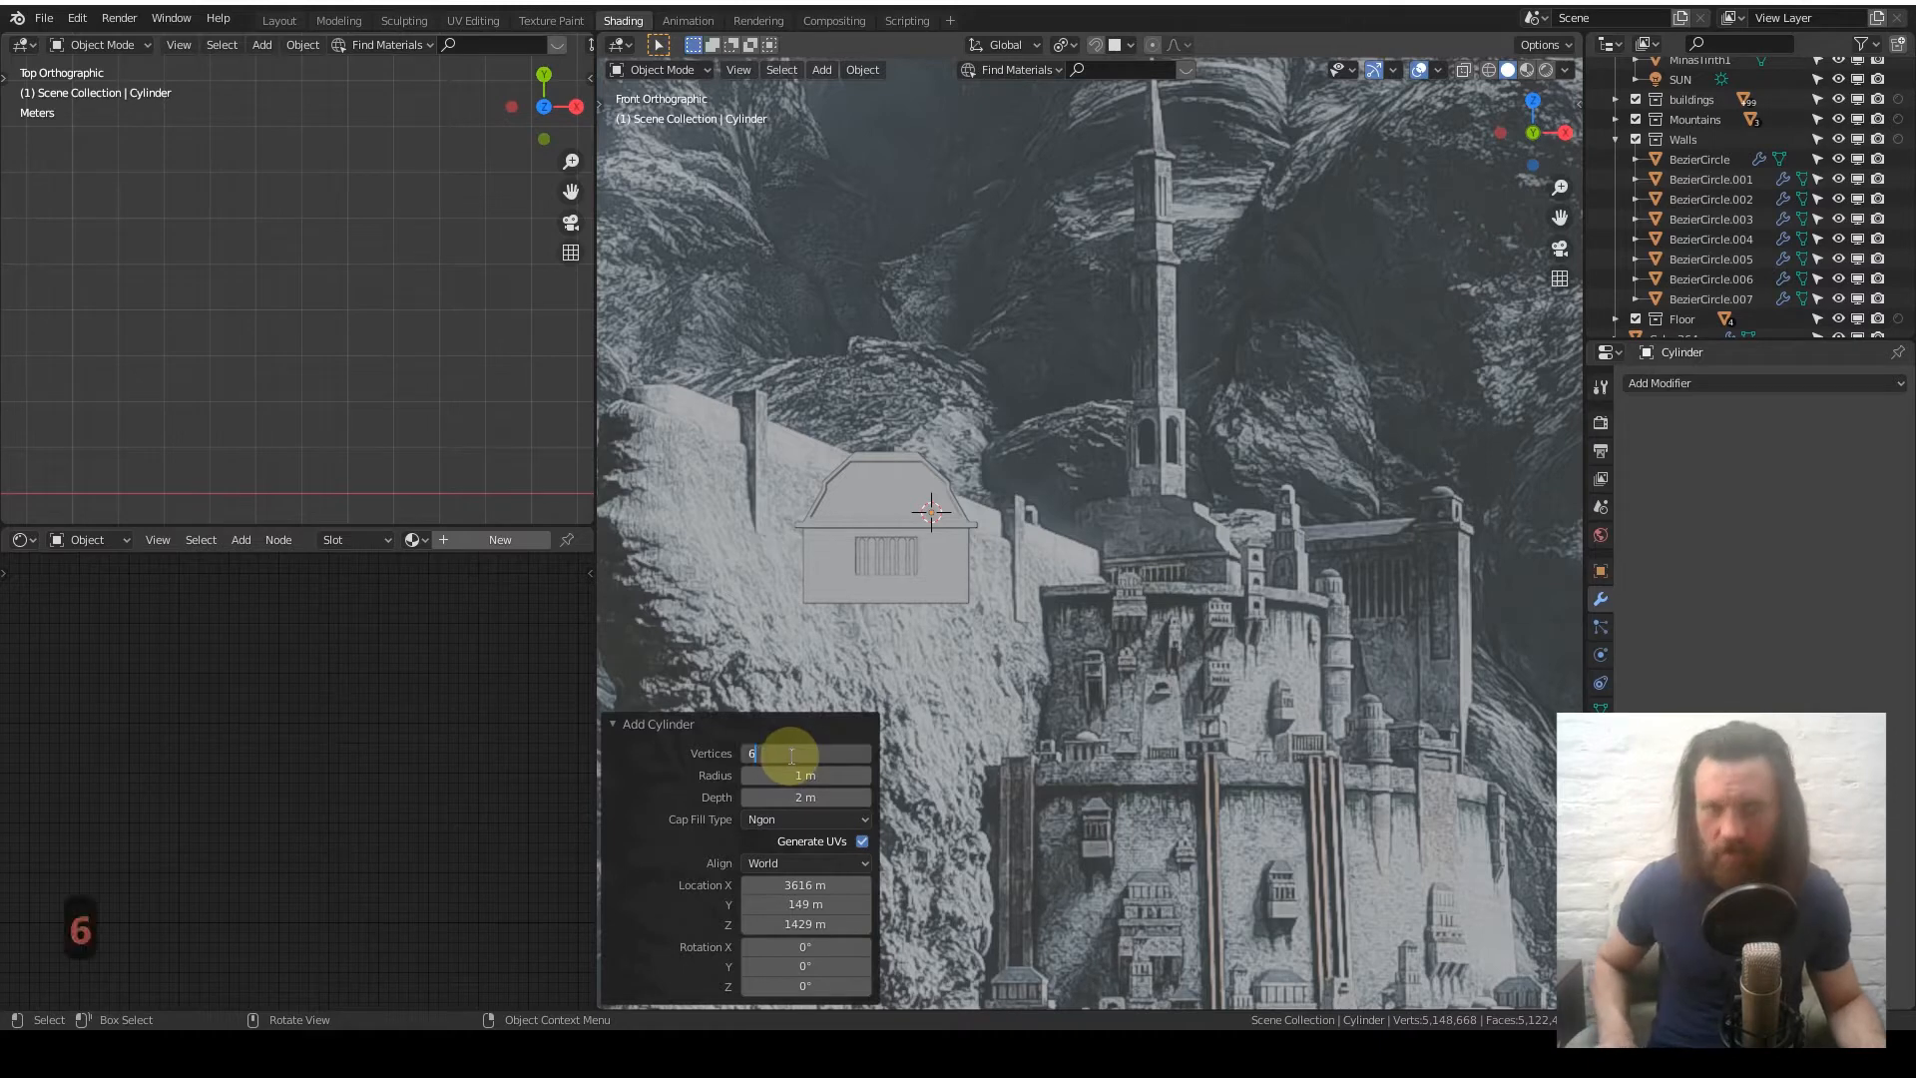
key("Return")
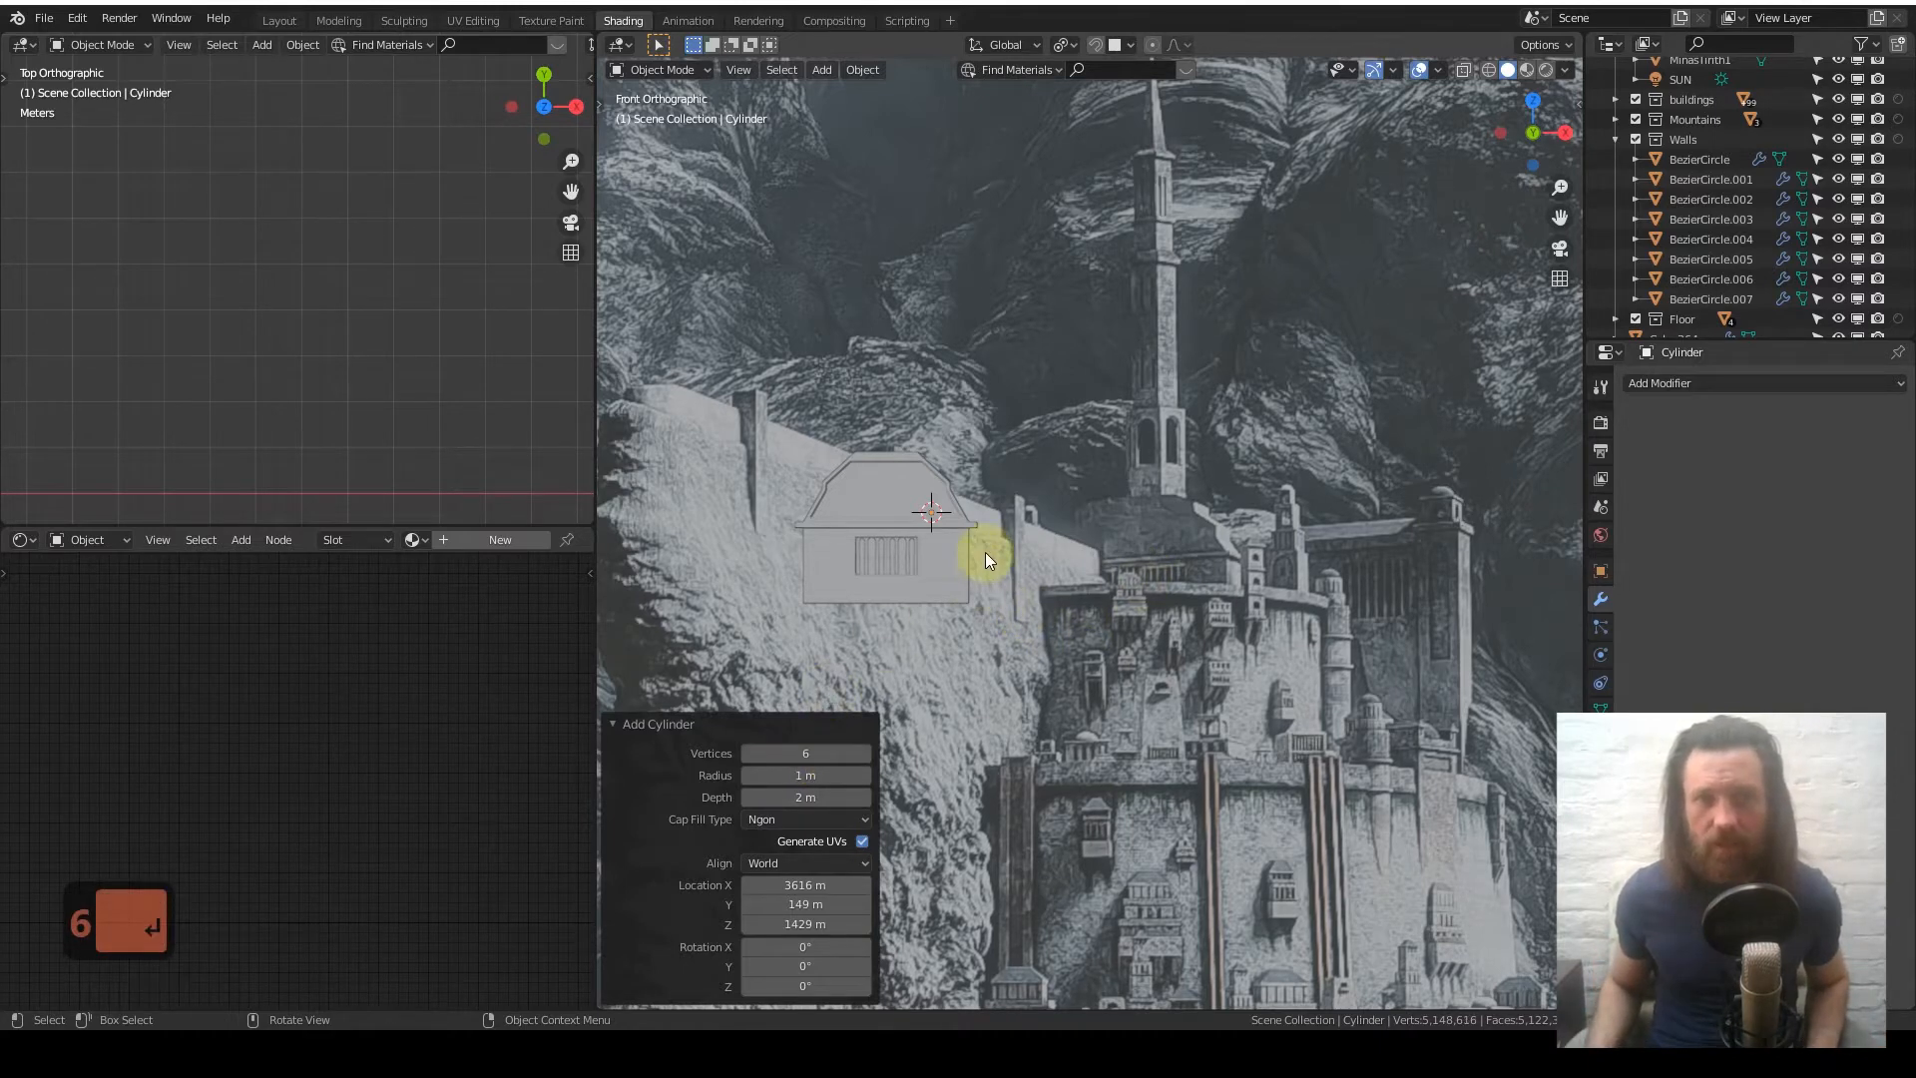
- Scale the hexagonal cylinder uniformly by about 12.6, 4.07 and 0.75 in succession, to about half the building copy's width
key("s")
left_click(1038, 569)
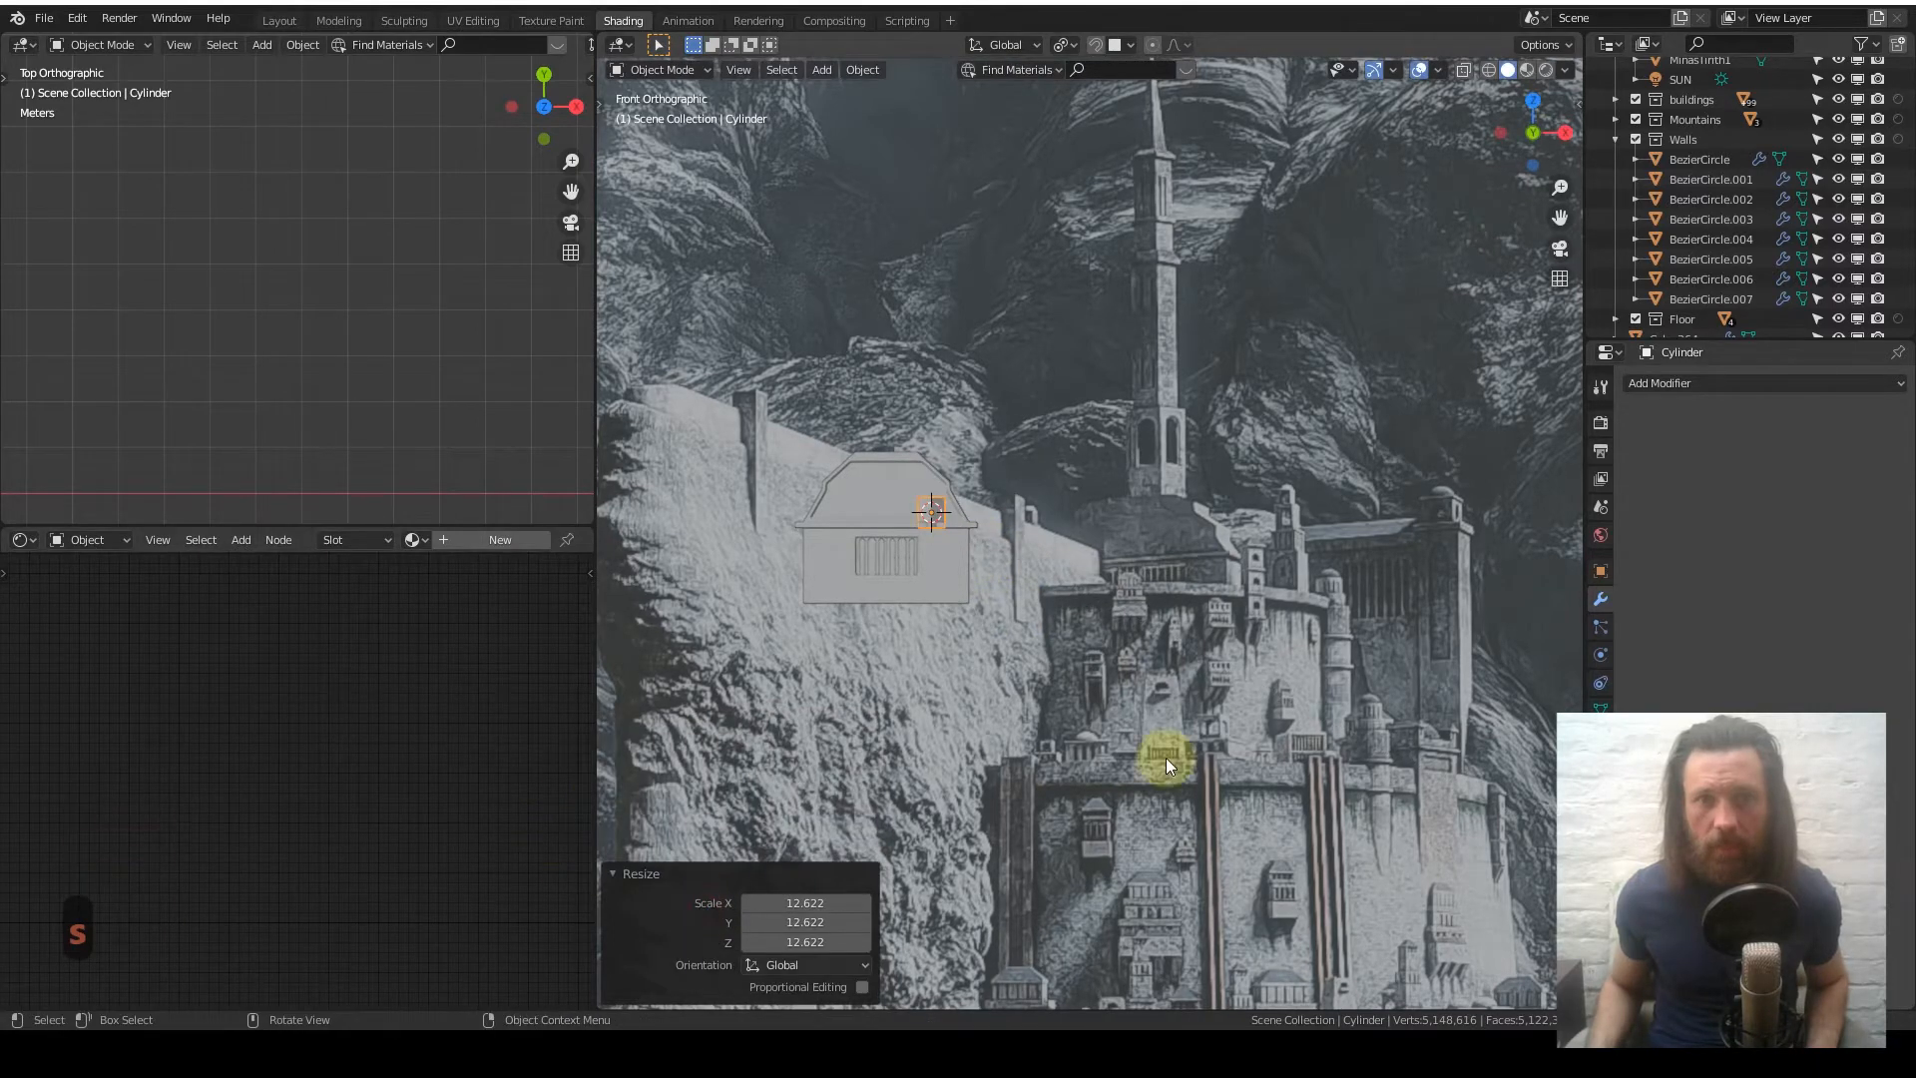
key("s")
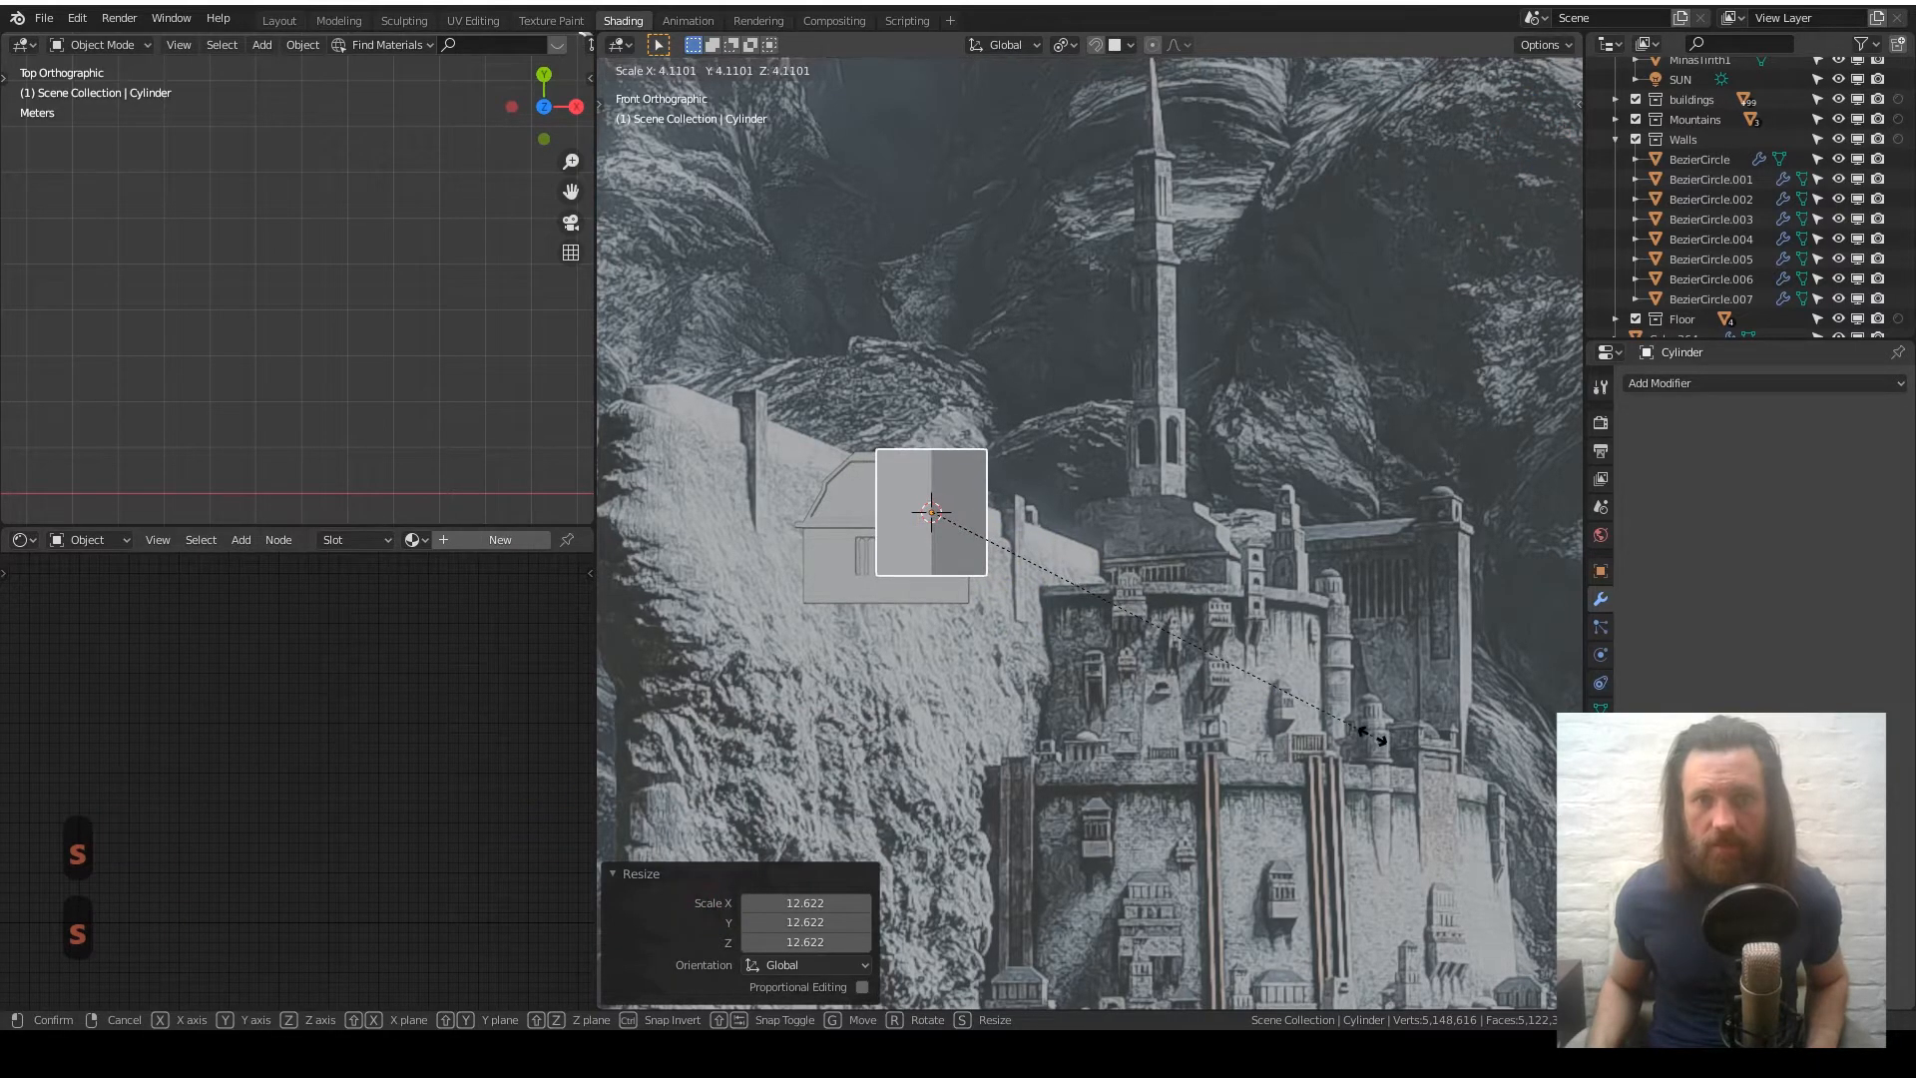
left_click(1368, 733)
middle_click_drag(855, 586, 870, 686, "shift")
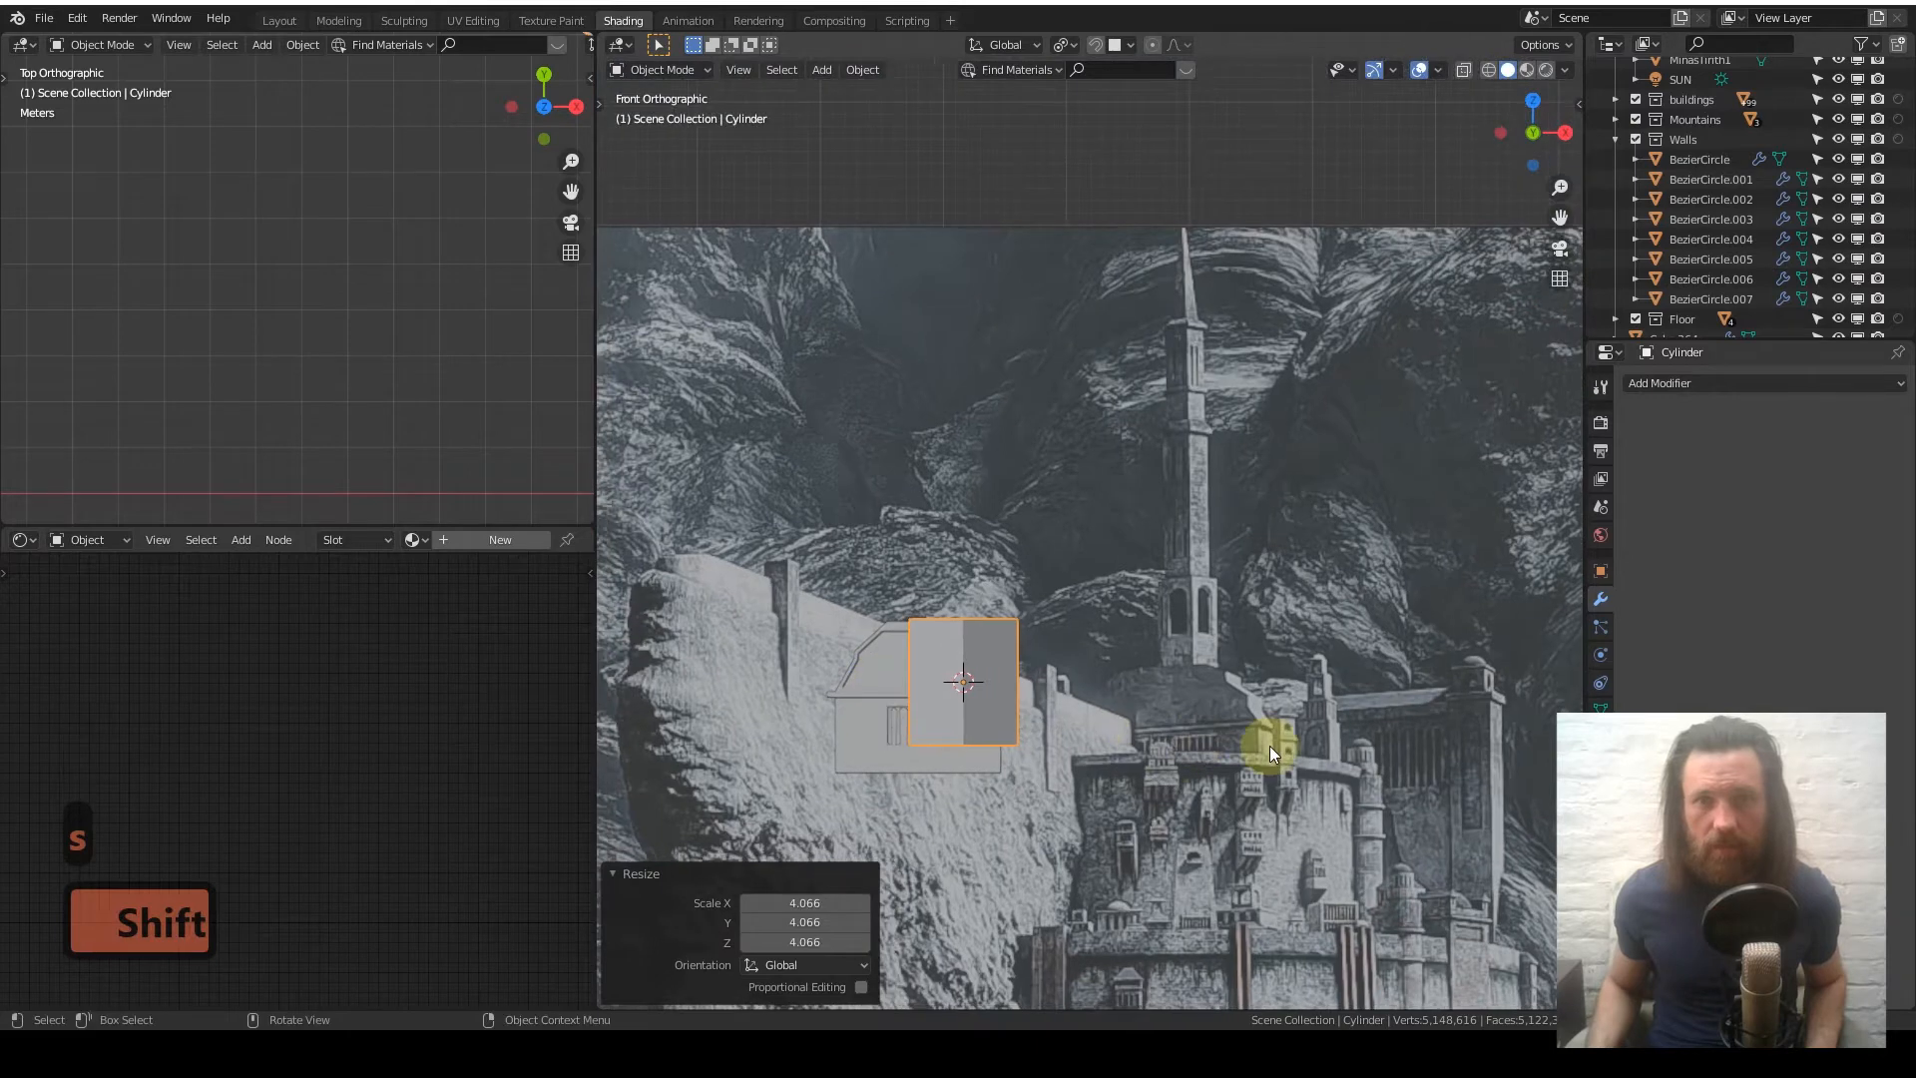
key("s")
left_click(1160, 723)
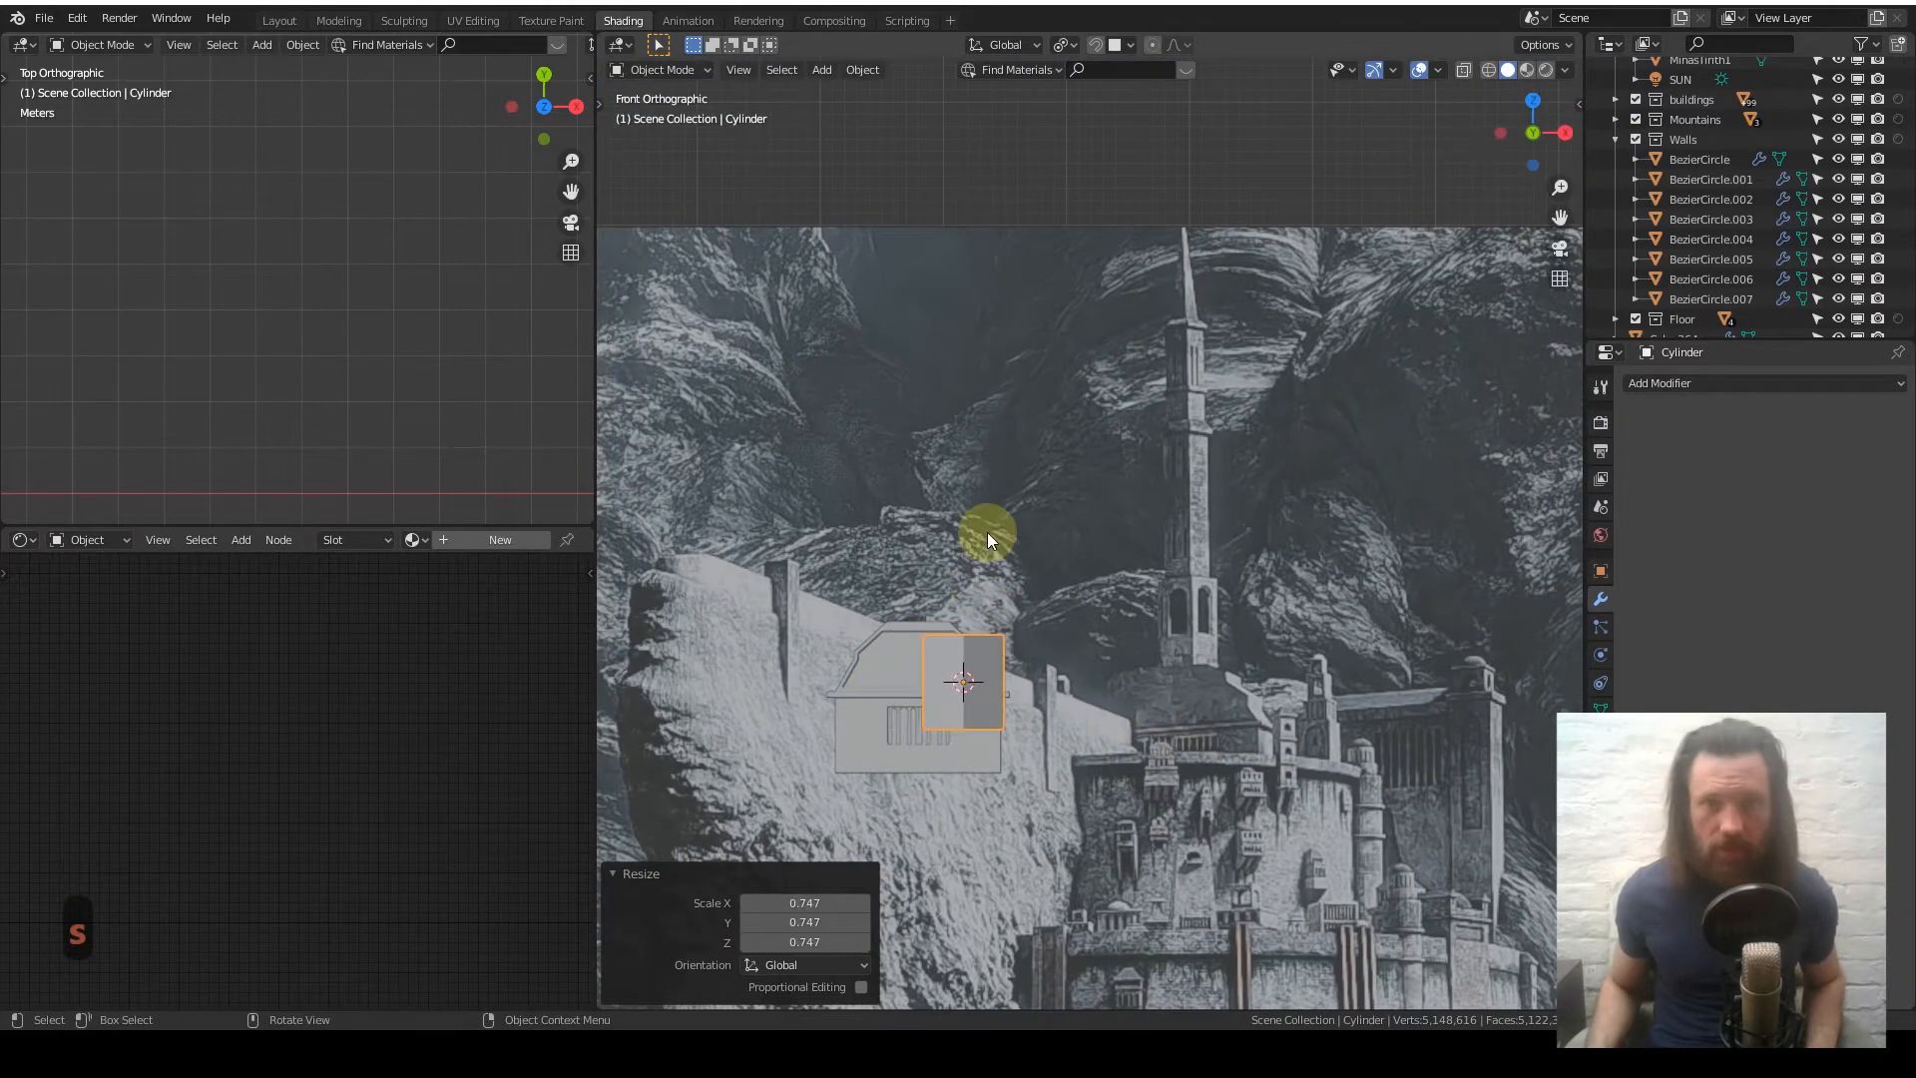
- Stretch the cylinder by about 1.9 along Z and move it about -30 m in X and 82.7 m in Z onto the roof
key("s")
key("z")
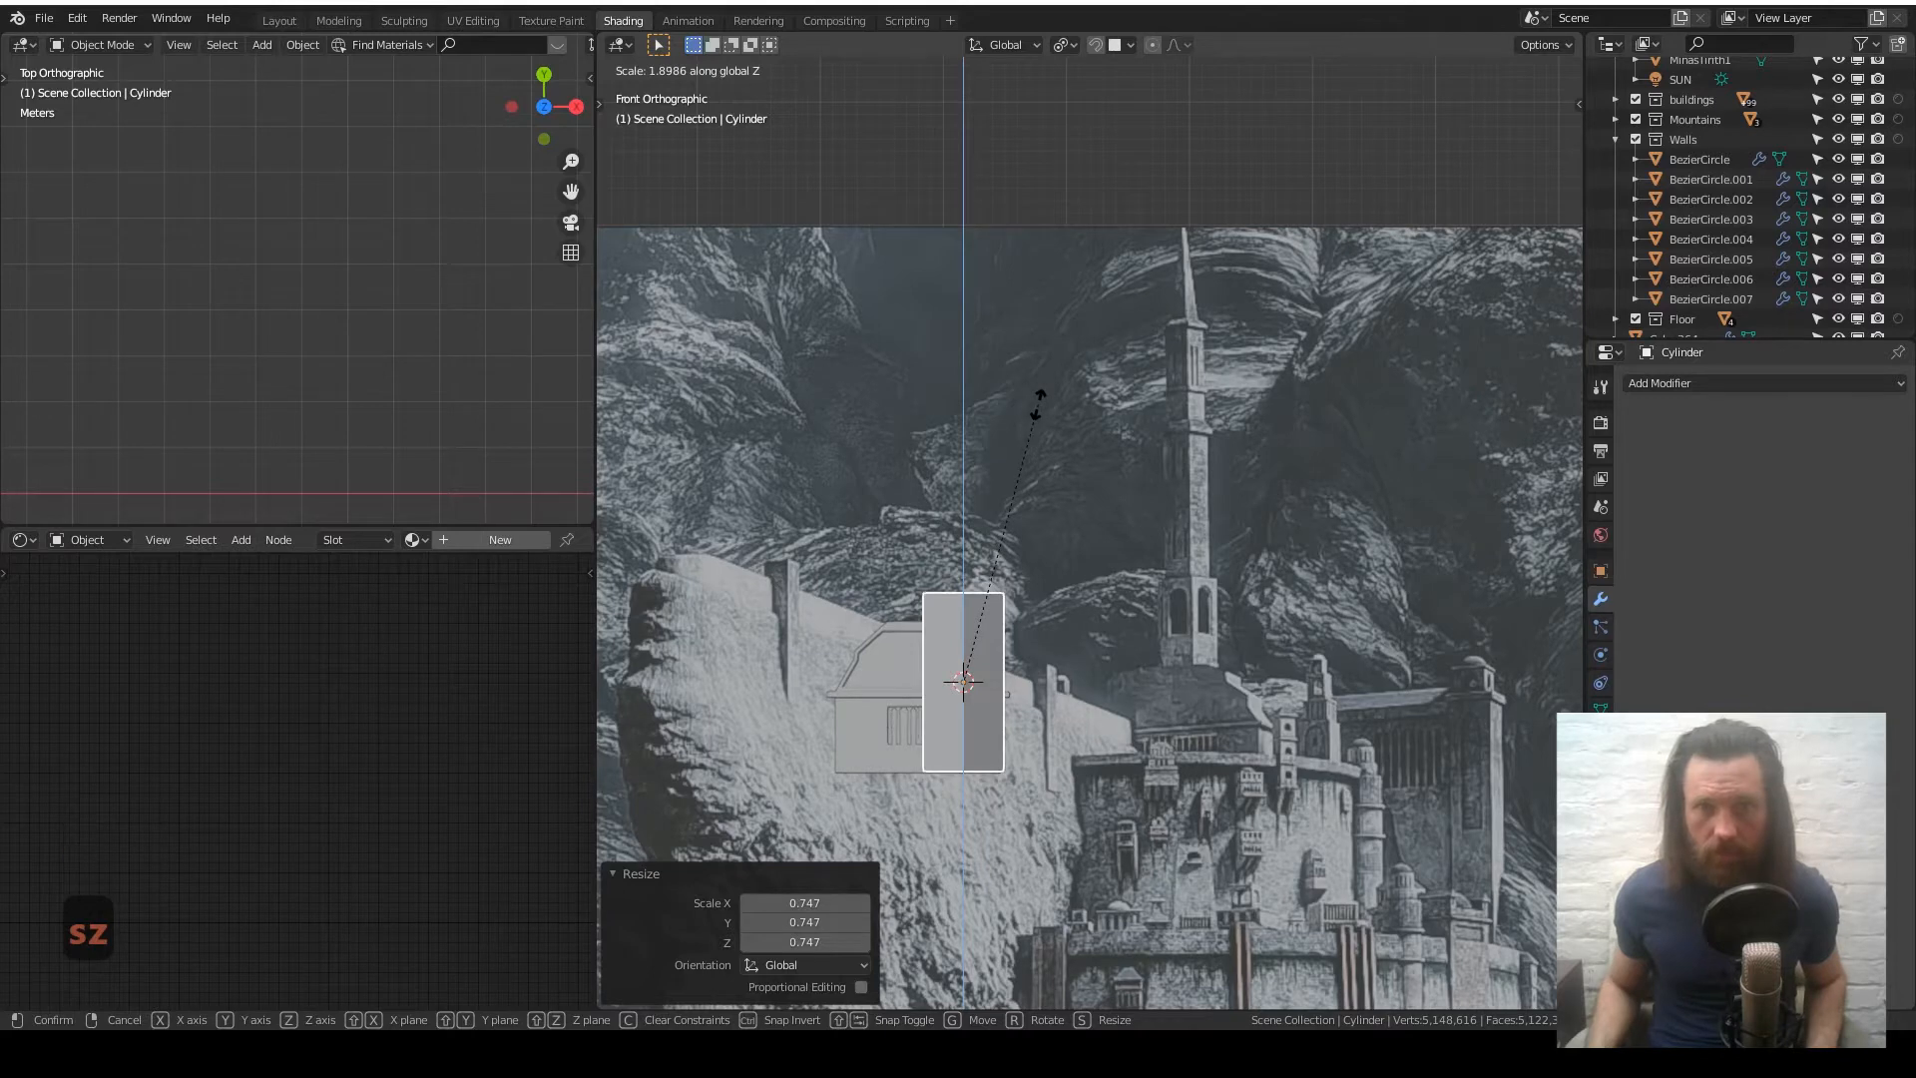
left_click(1038, 399)
key("g")
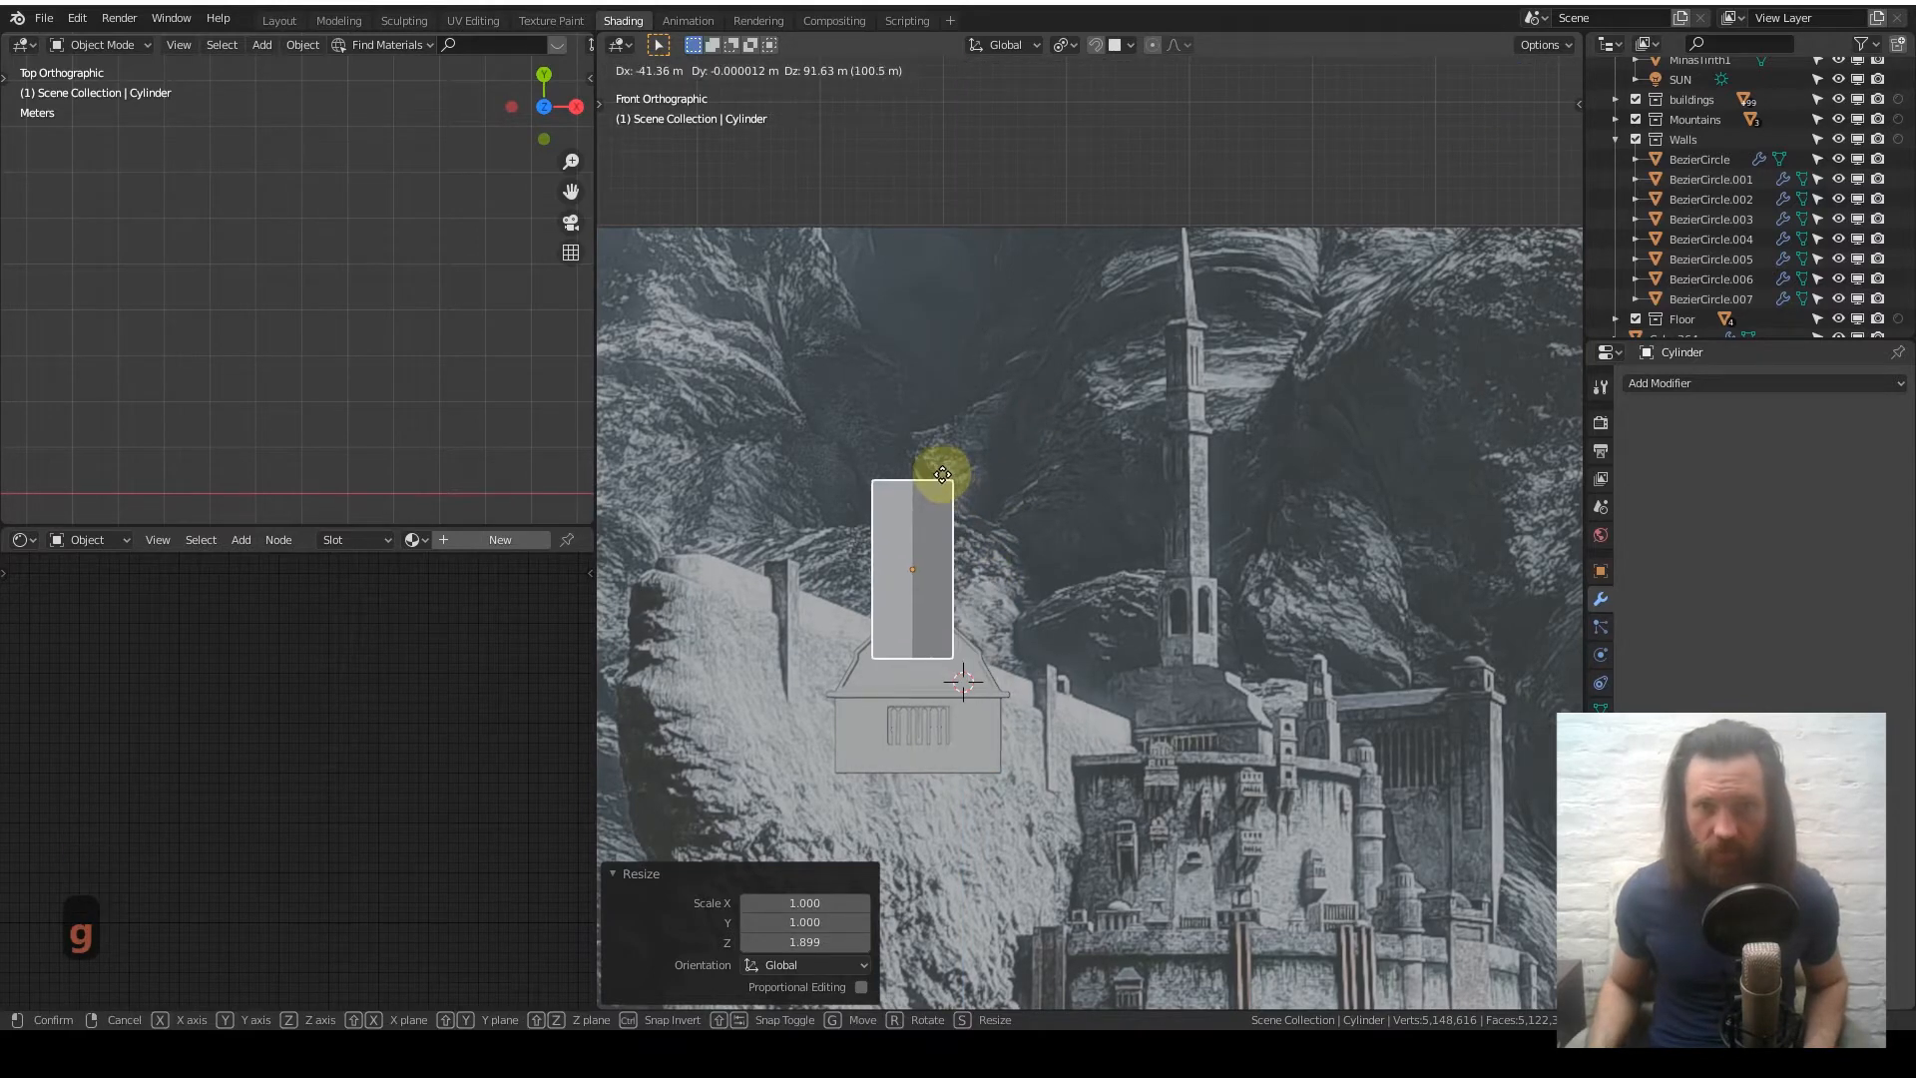
left_click(960, 482)
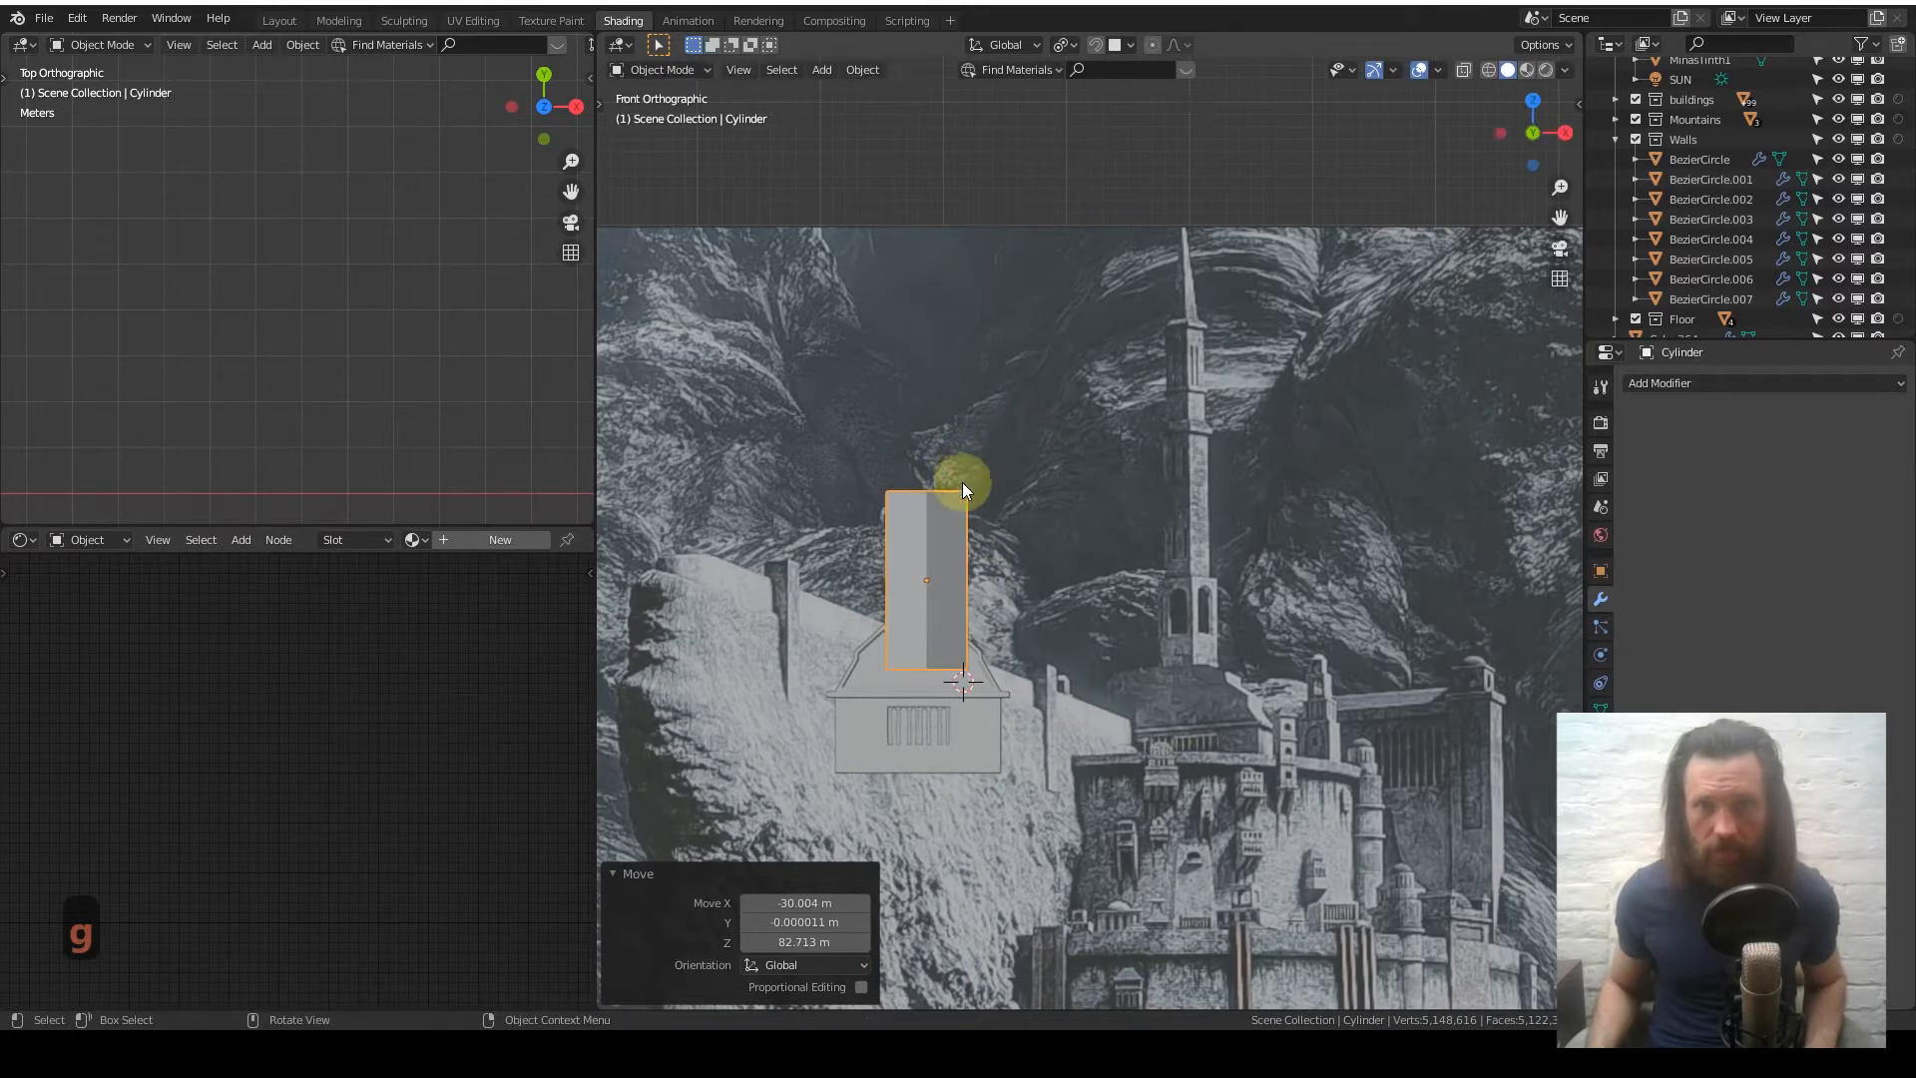
- Apply the cylinder's location, rotation and scale
middle_click_drag(962, 482, 1045, 537, "shift")
scroll(1038, 559, "up", 5)
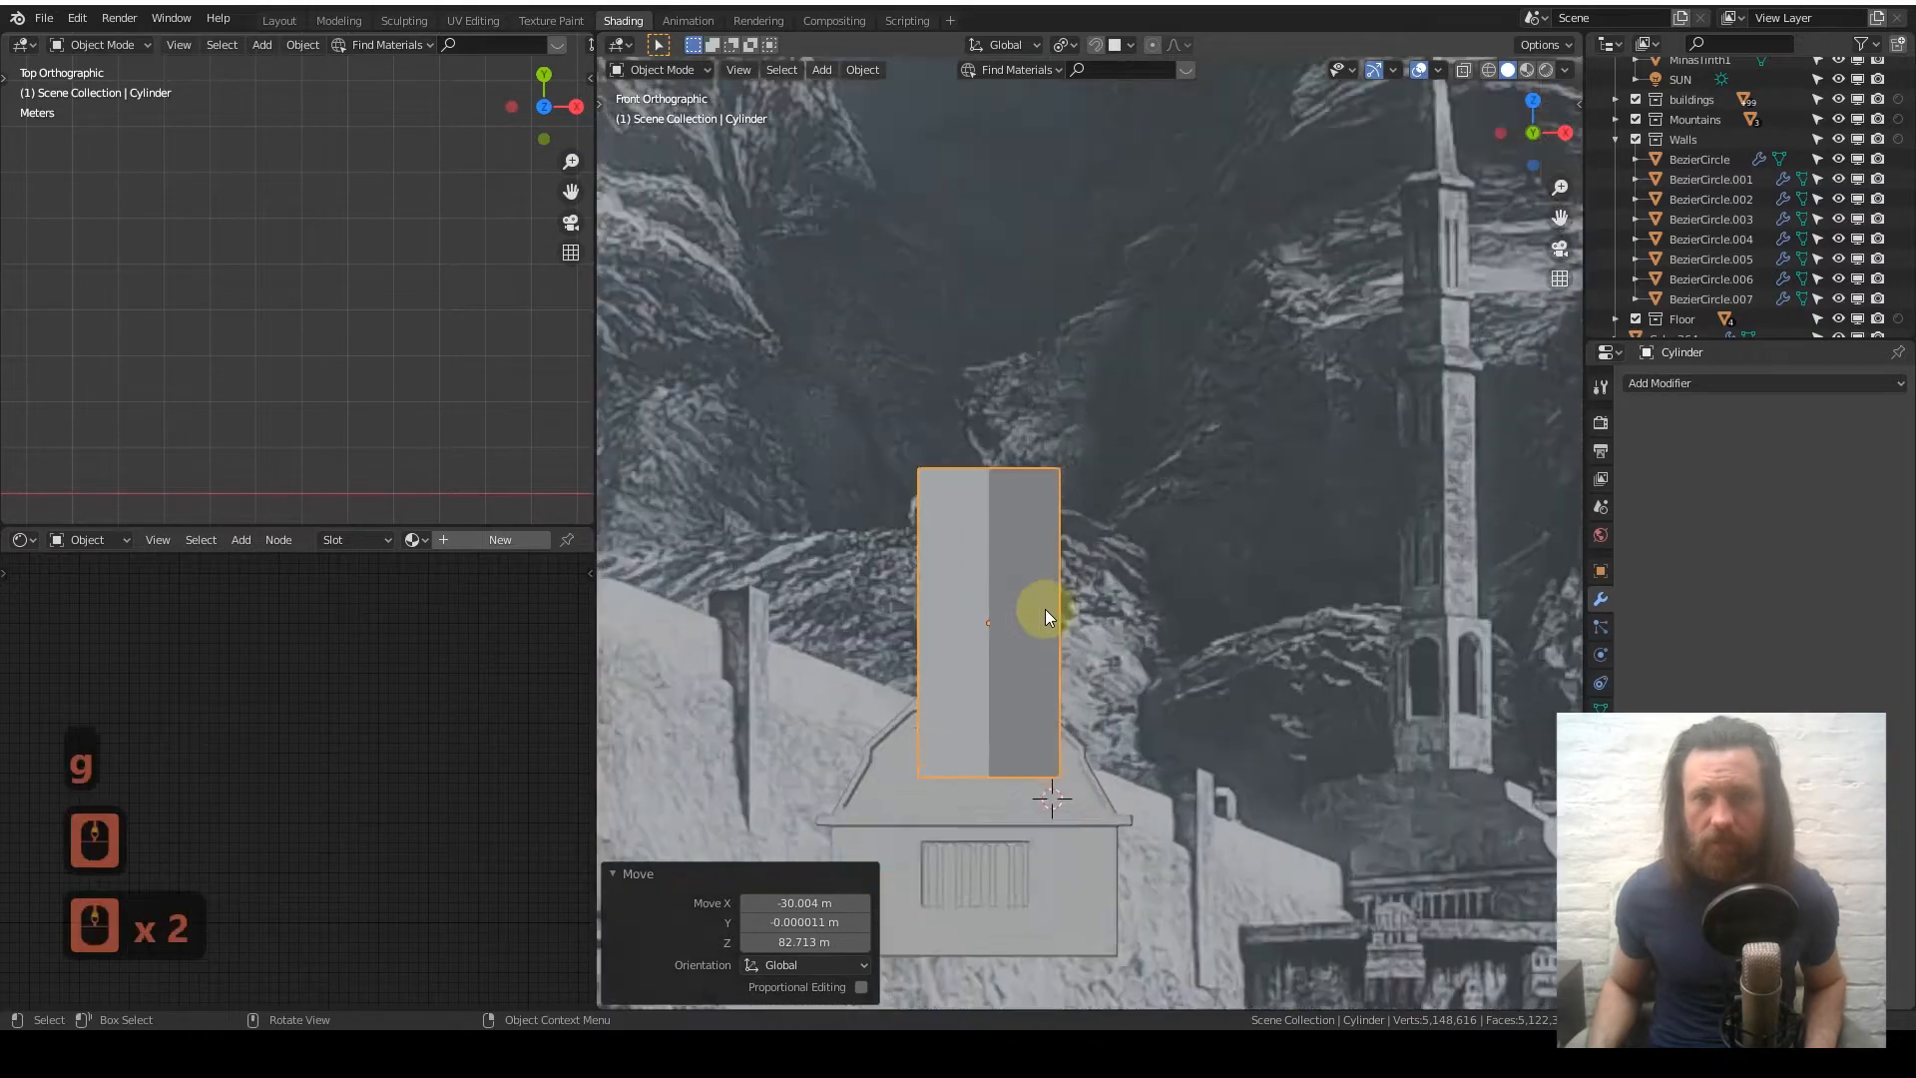
middle_click_drag(1032, 555, 1106, 465, "shift")
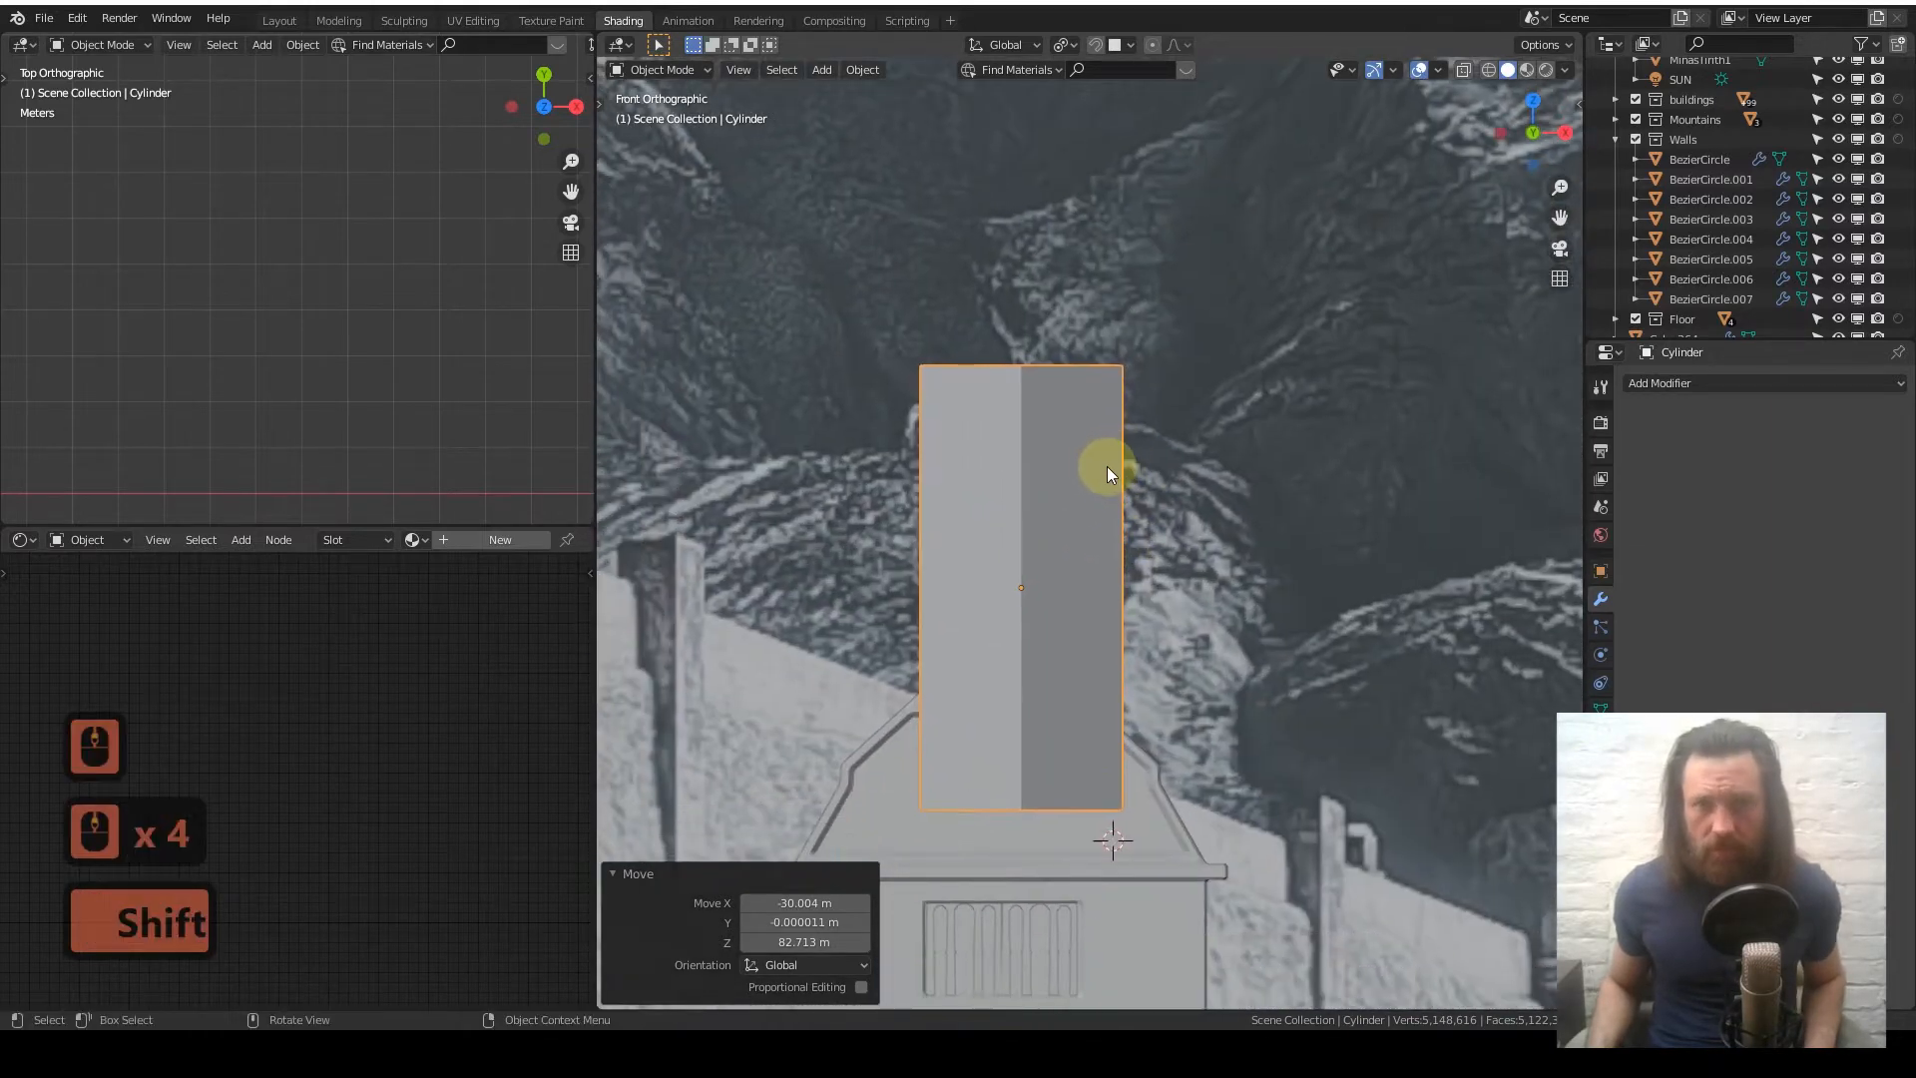
key("q")
left_click(1014, 470)
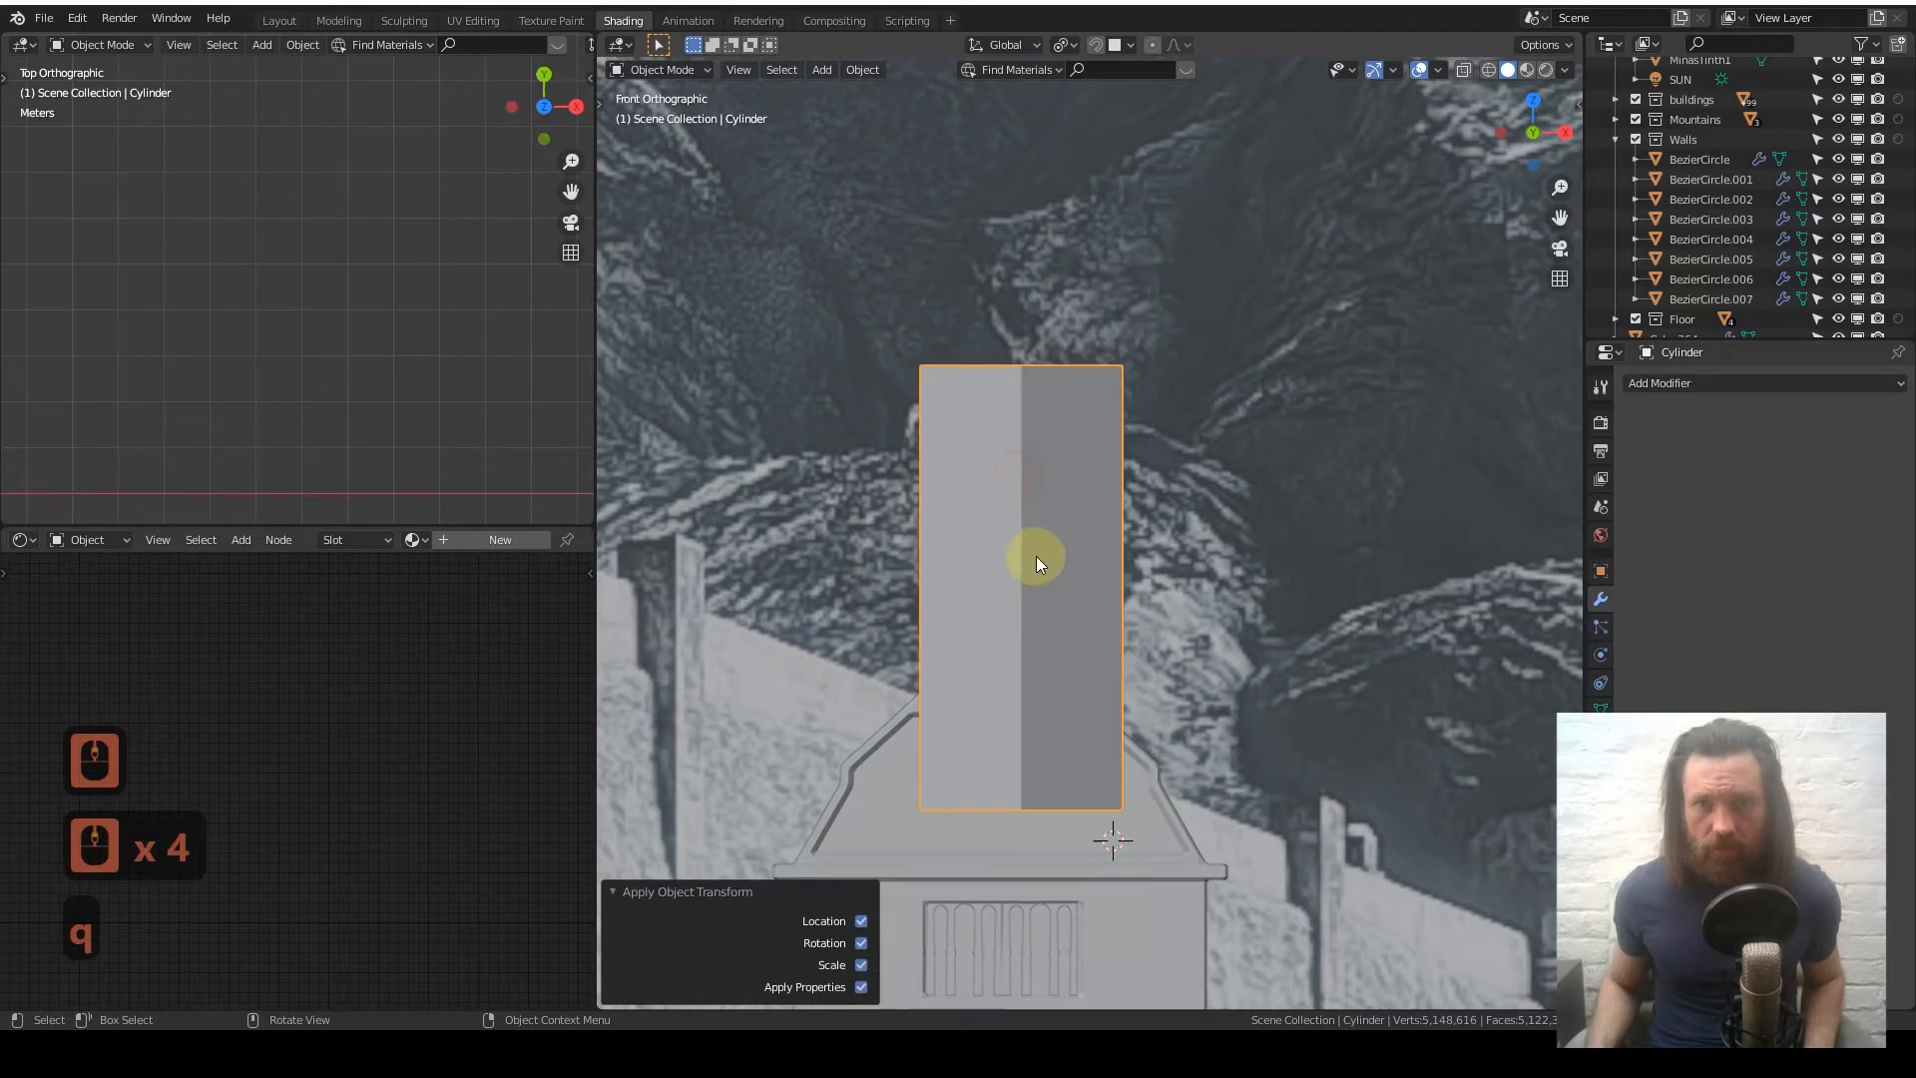
- Delete the top cap face of the hexagonal cylinder in Edit Mode
middle_click_drag(1036, 554, 1045, 670)
key("Tab")
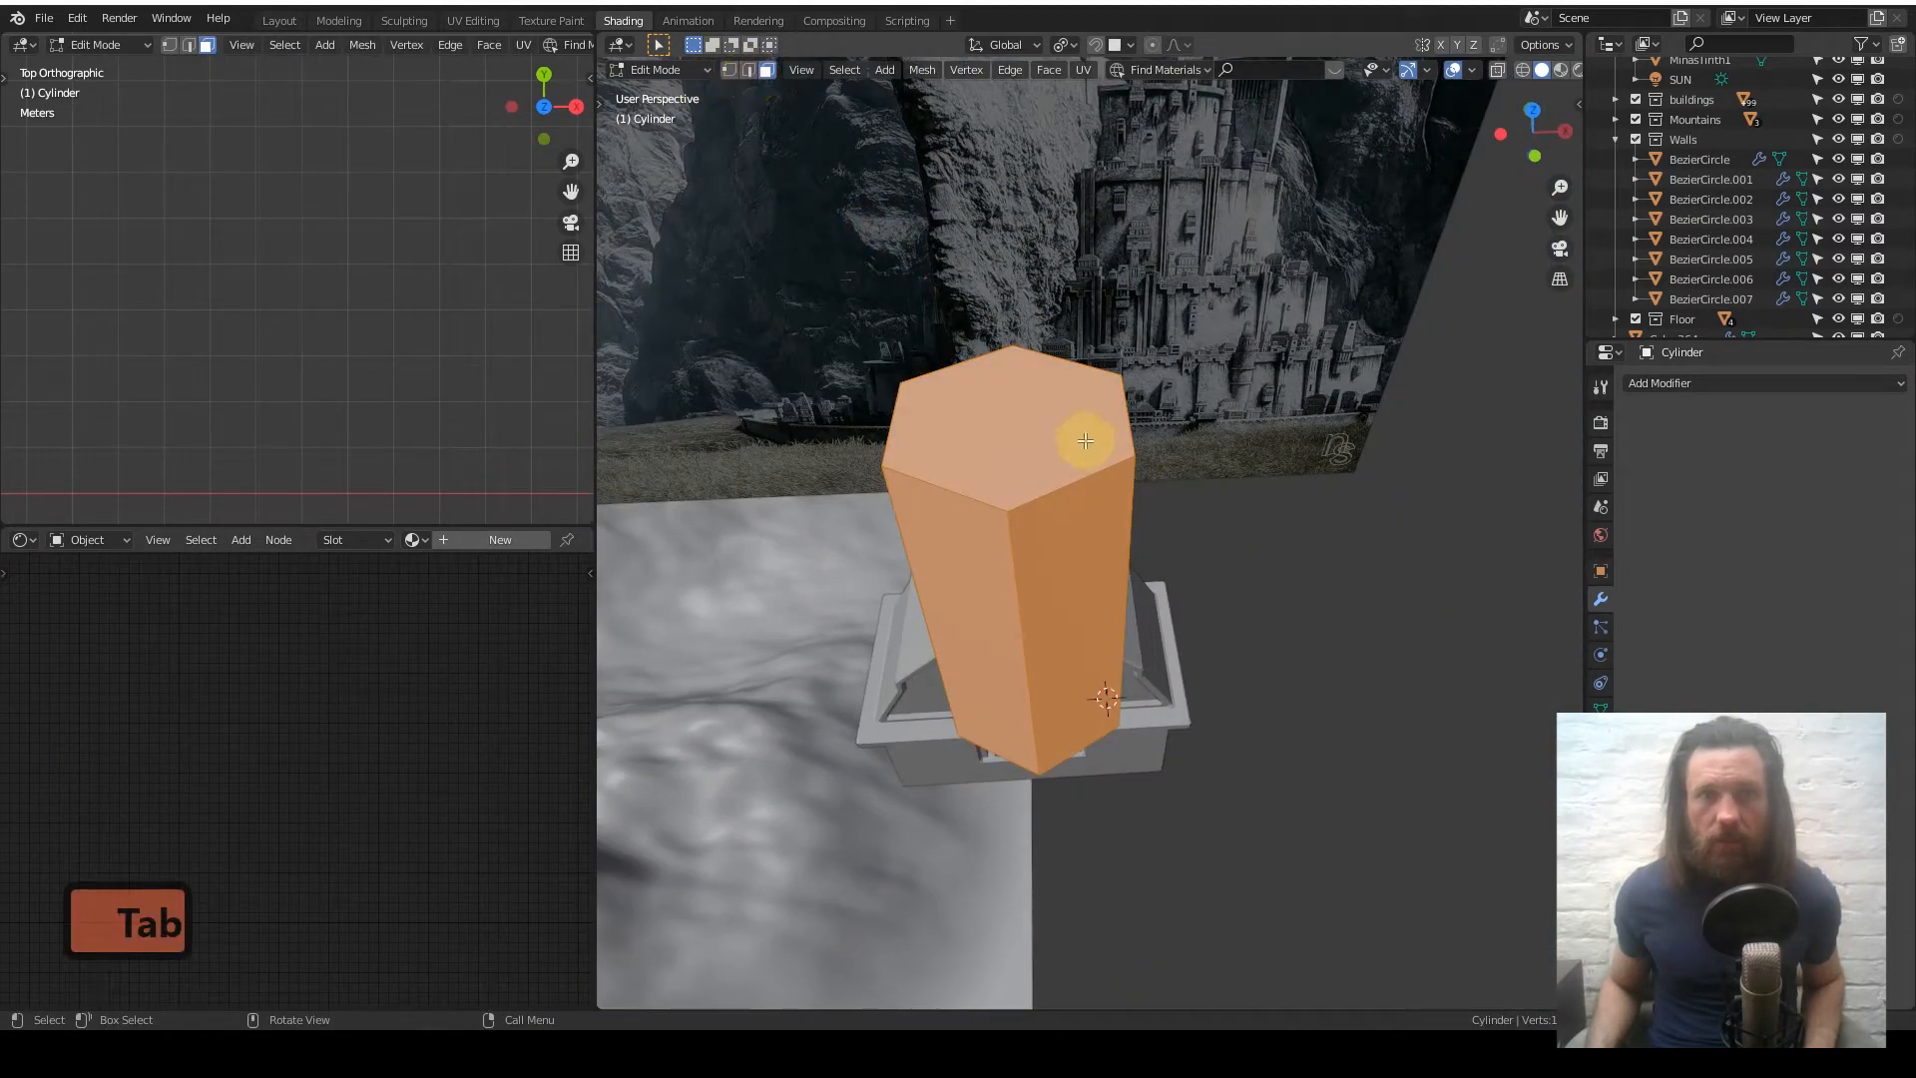
left_click(1043, 427)
key("x")
left_click(1054, 451)
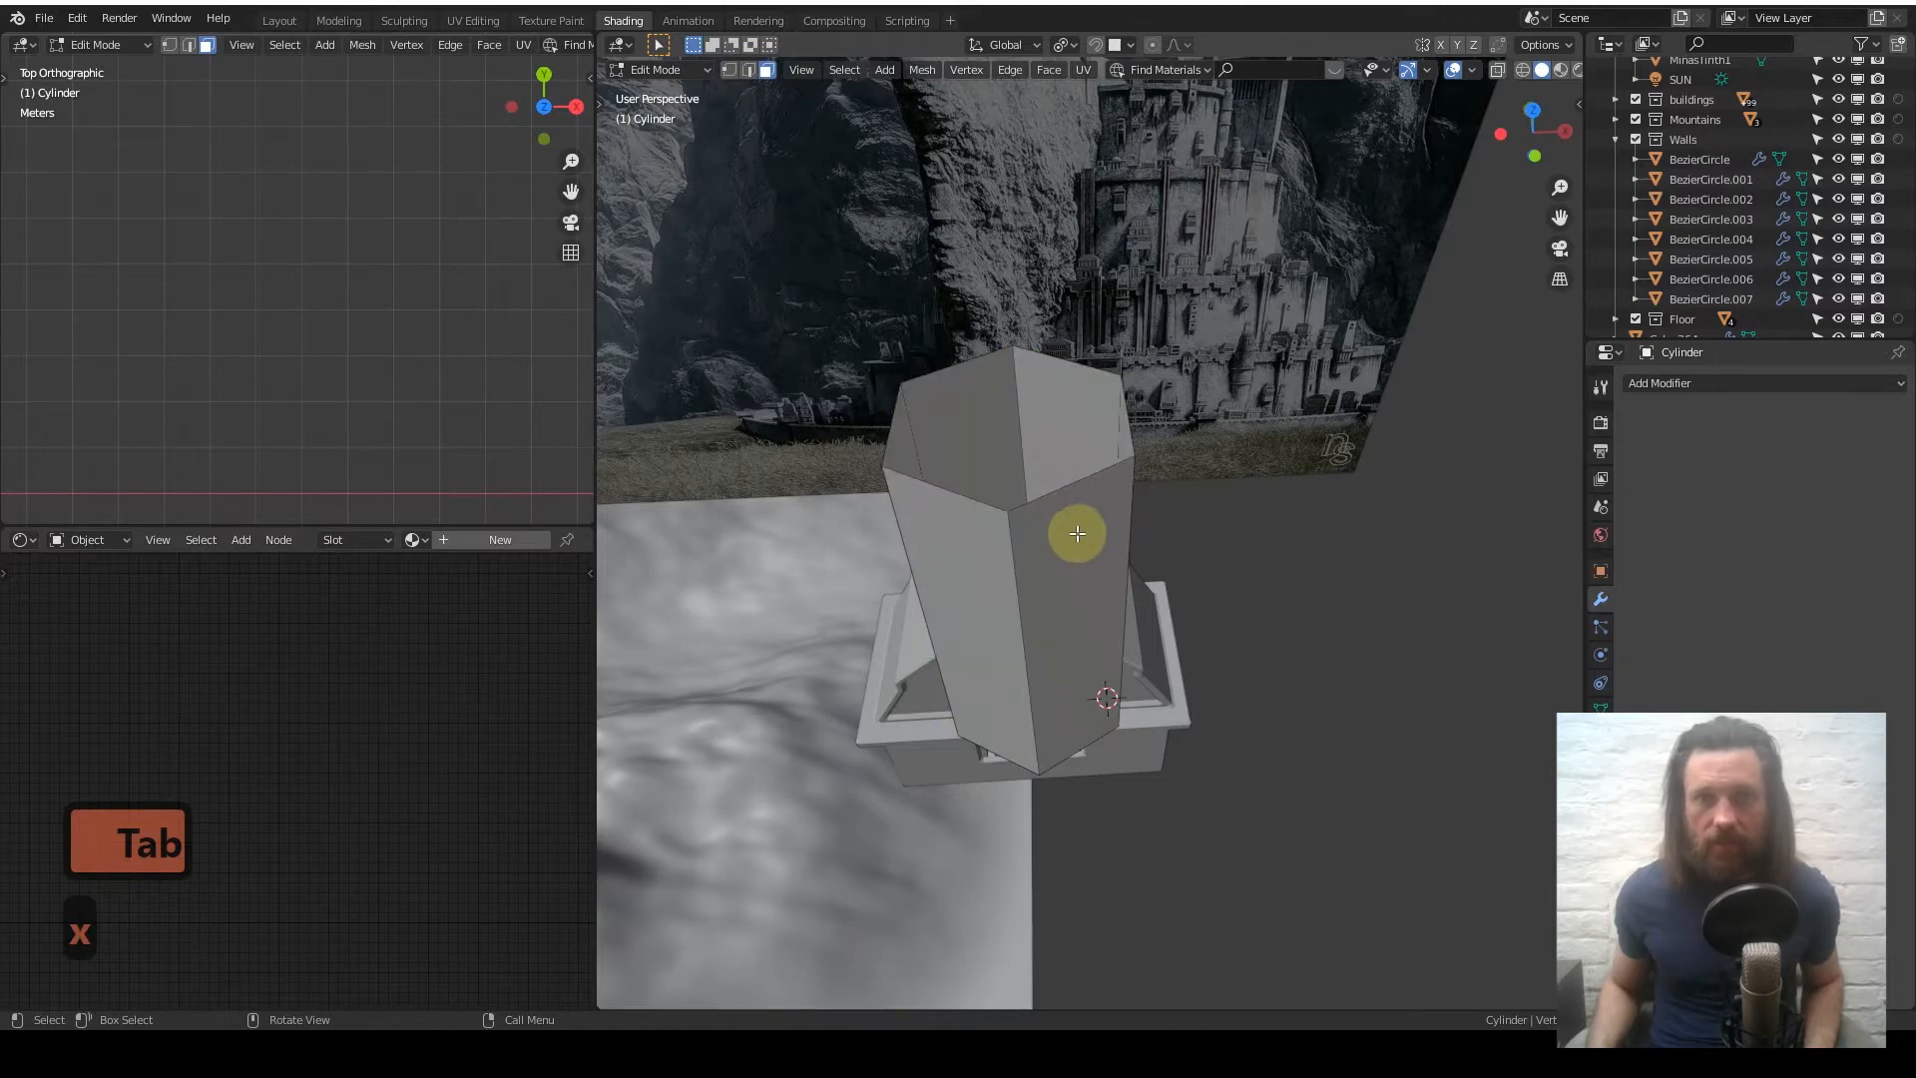
- Delete the bottom cap face of the hexagonal cylinder
middle_click_drag(1068, 535, 992, 479)
middle_click_drag(1041, 539, 1022, 410)
left_click(1008, 533)
key("x")
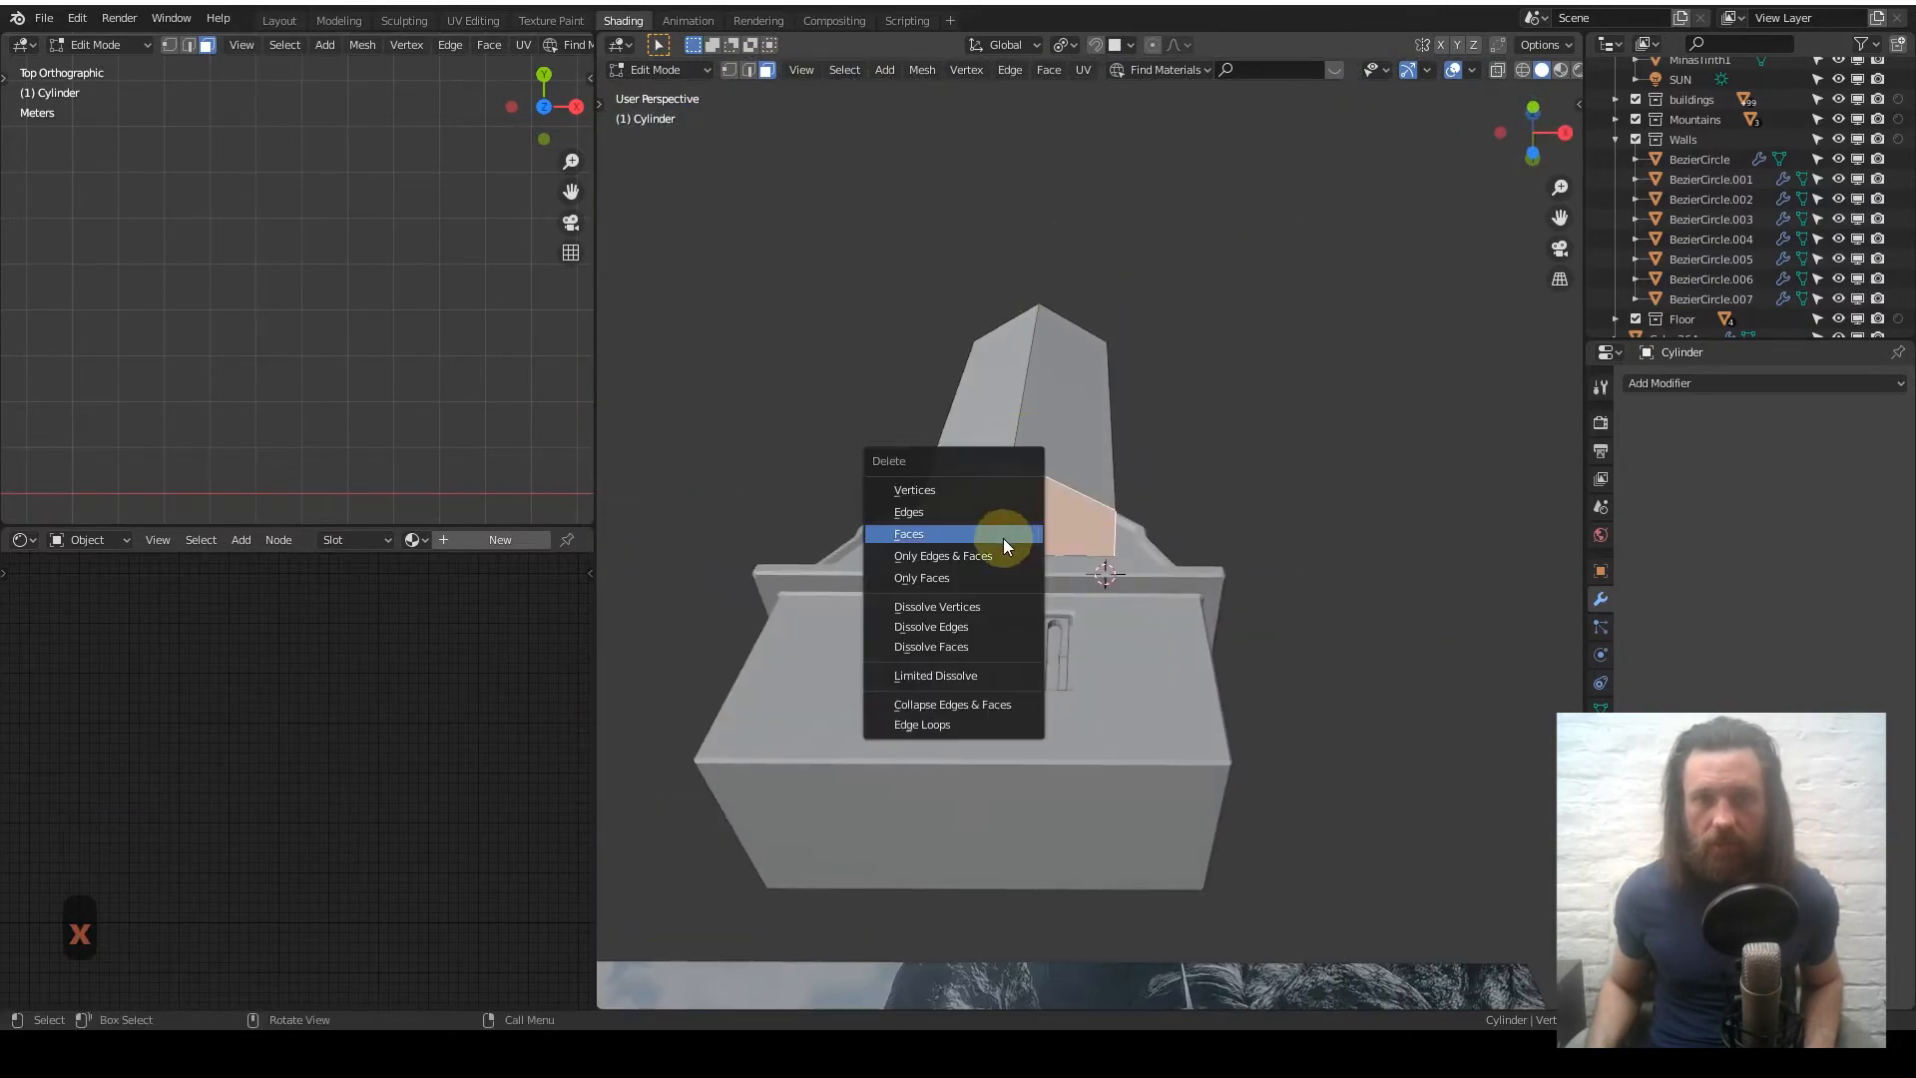
left_click(1003, 537)
middle_click_drag(1028, 334, 1043, 473)
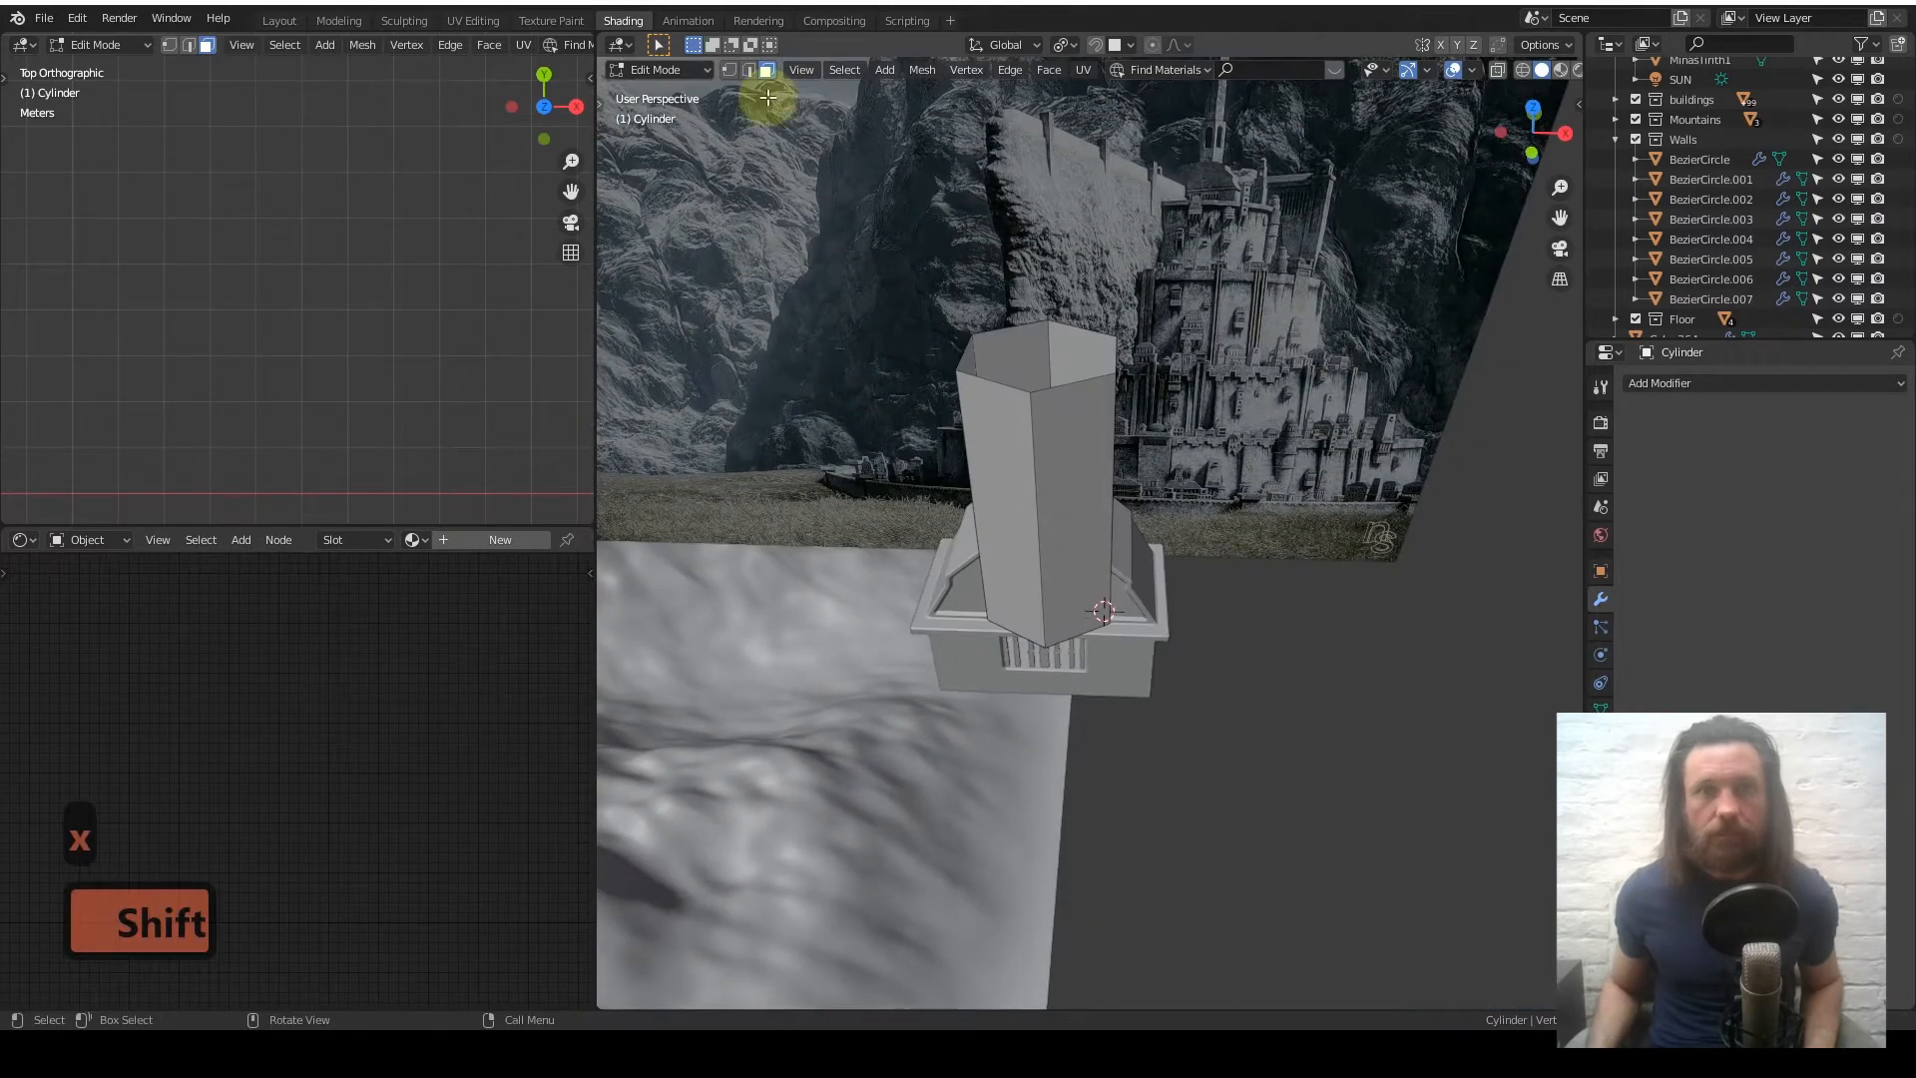
- Select the hexagonal cylinder's top edge loop and extrude it inward at a scale of about 0.879
left_click(749, 70)
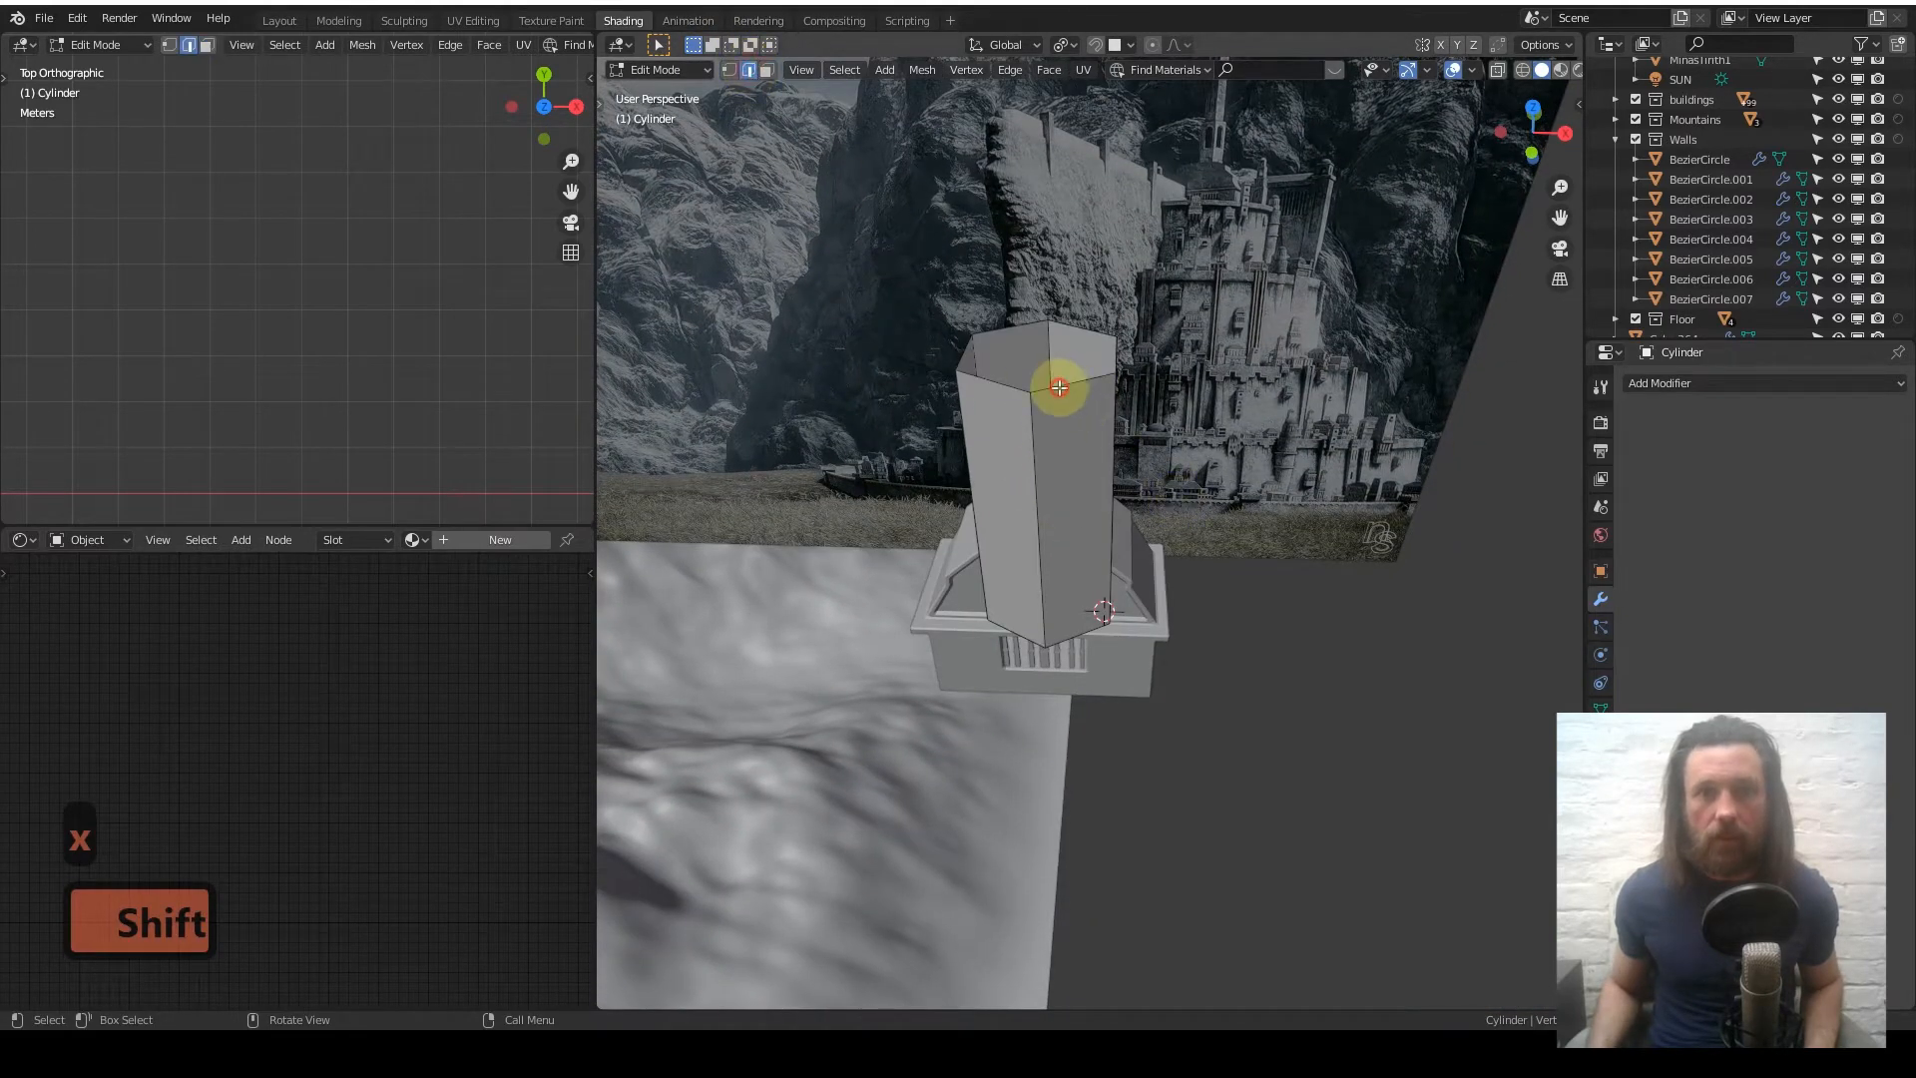
middle_click_drag(1059, 387, 1120, 512, "shift")
key("1")
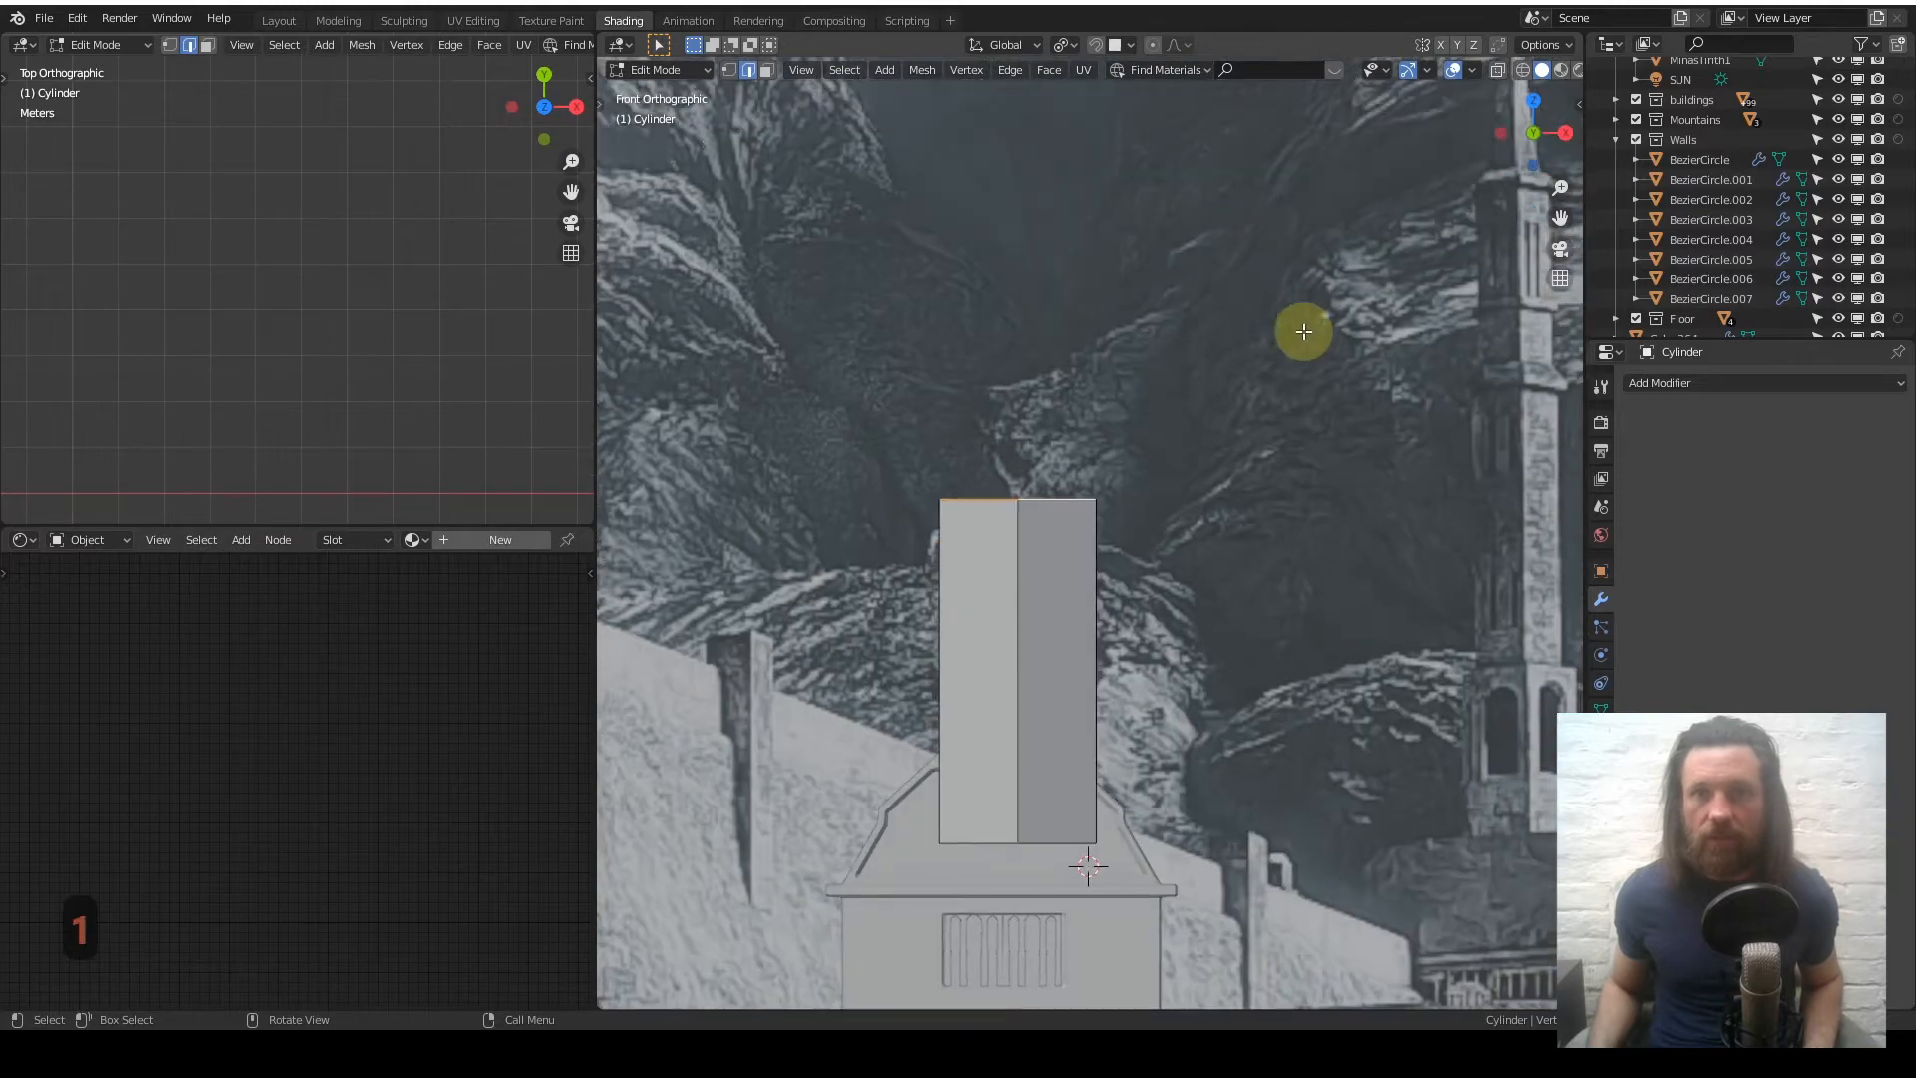
middle_click_drag(1304, 332, 1337, 425, "shift")
middle_click_drag(1075, 590, 1090, 406)
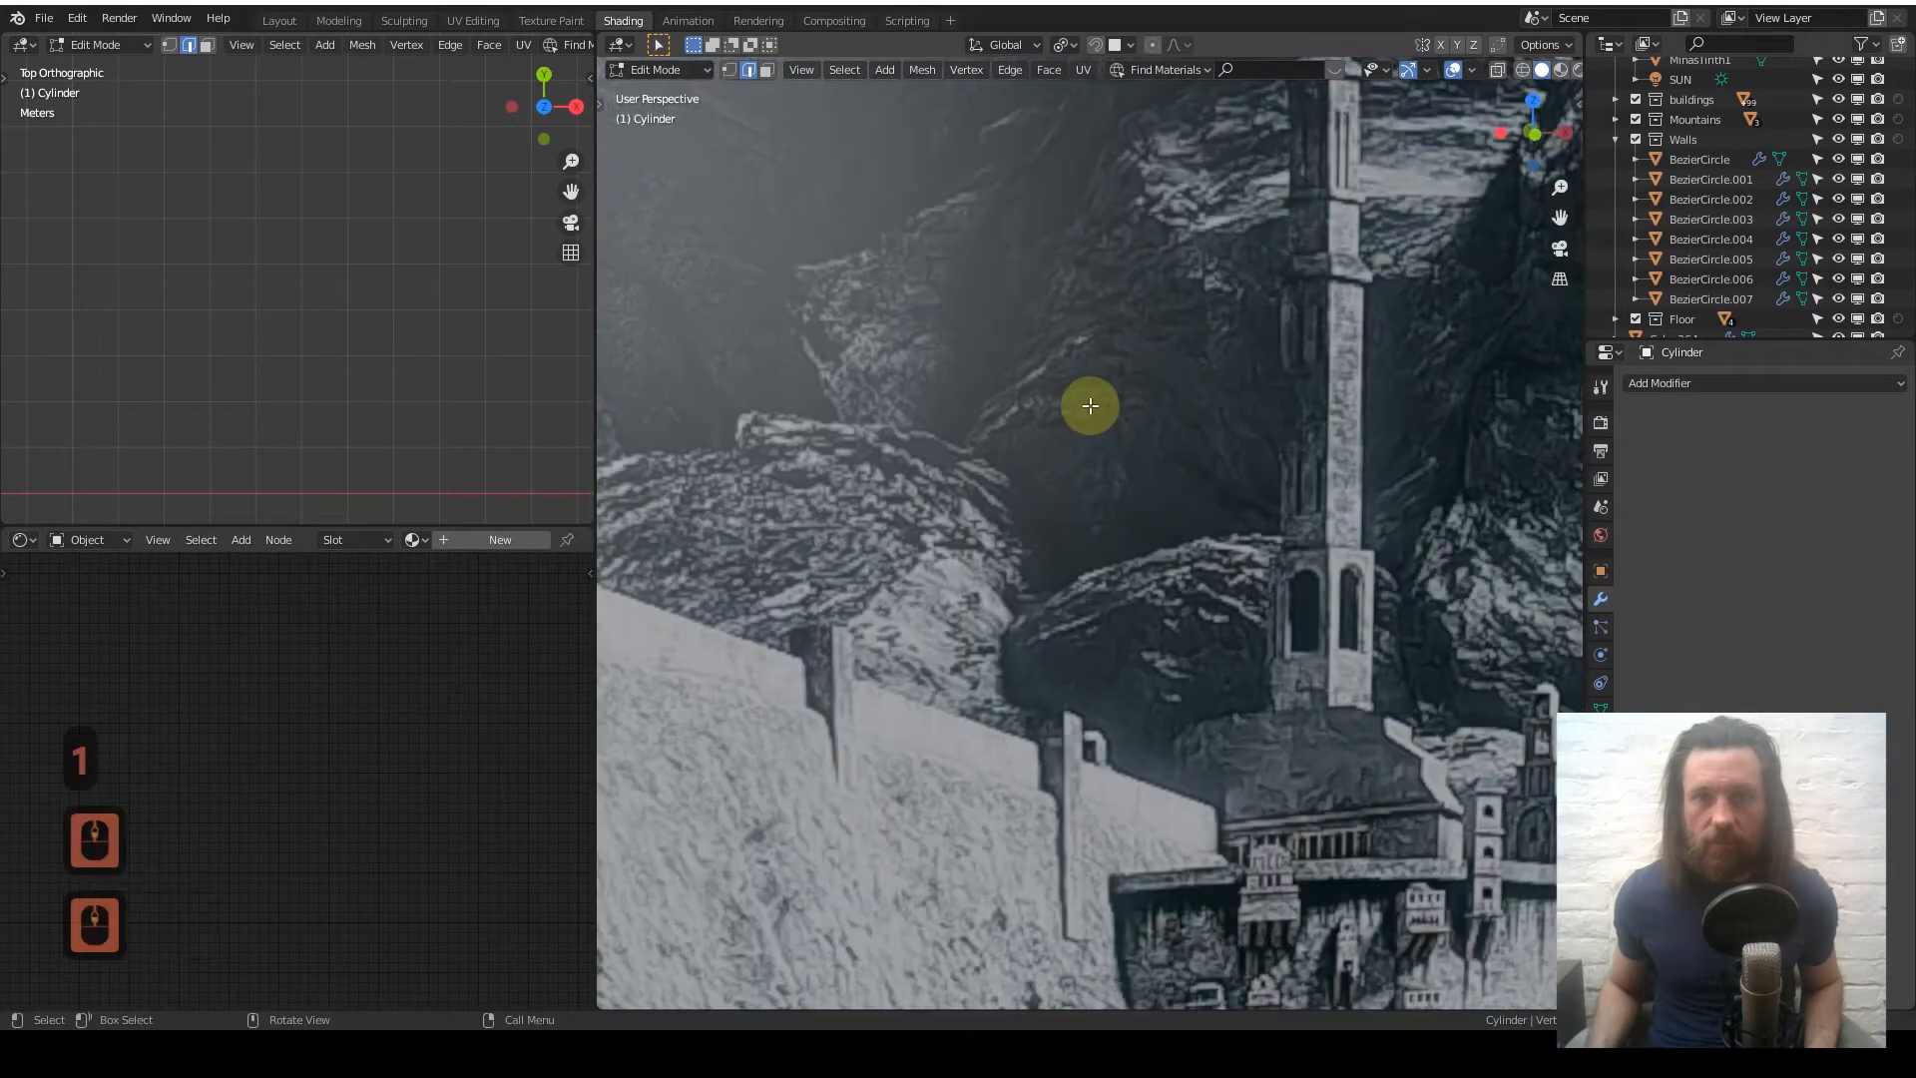
scroll(1091, 406, "down", 8)
middle_click_drag(1059, 695, 1078, 729)
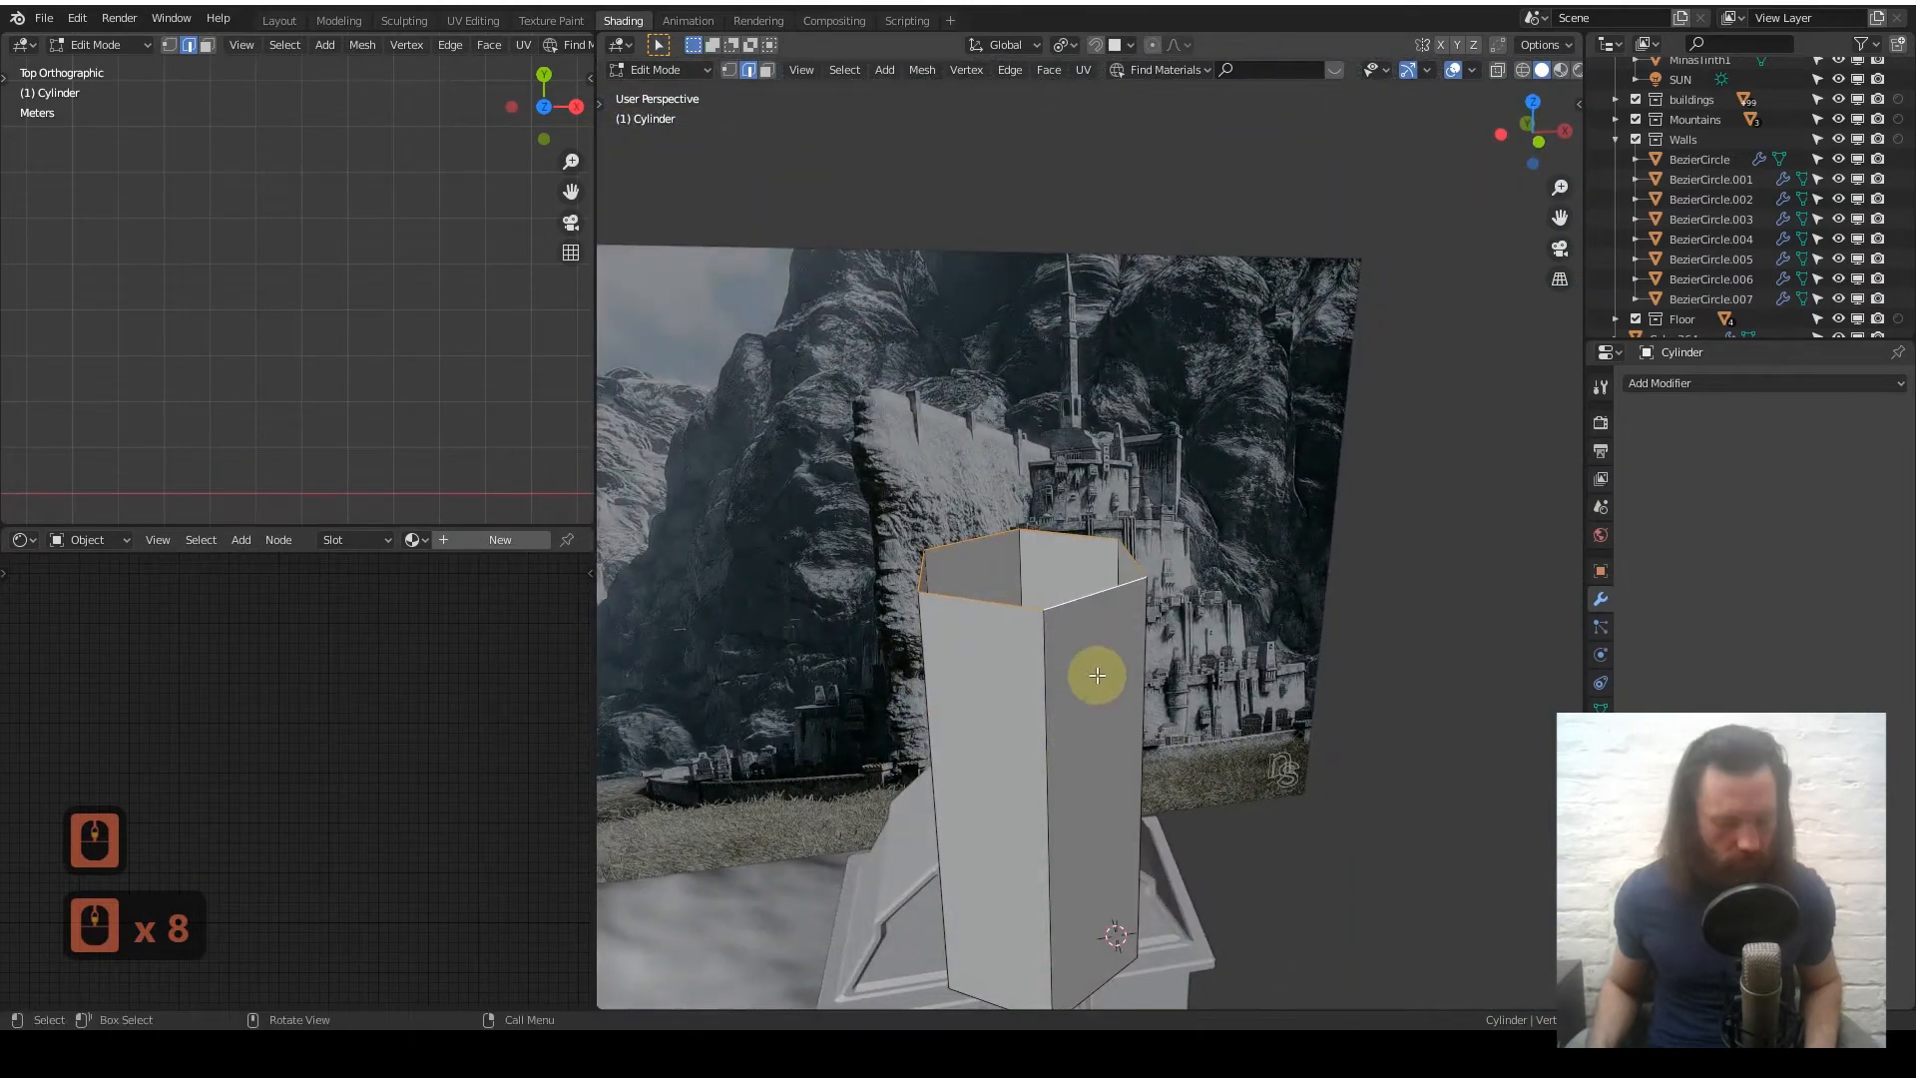
key("e")
key("s")
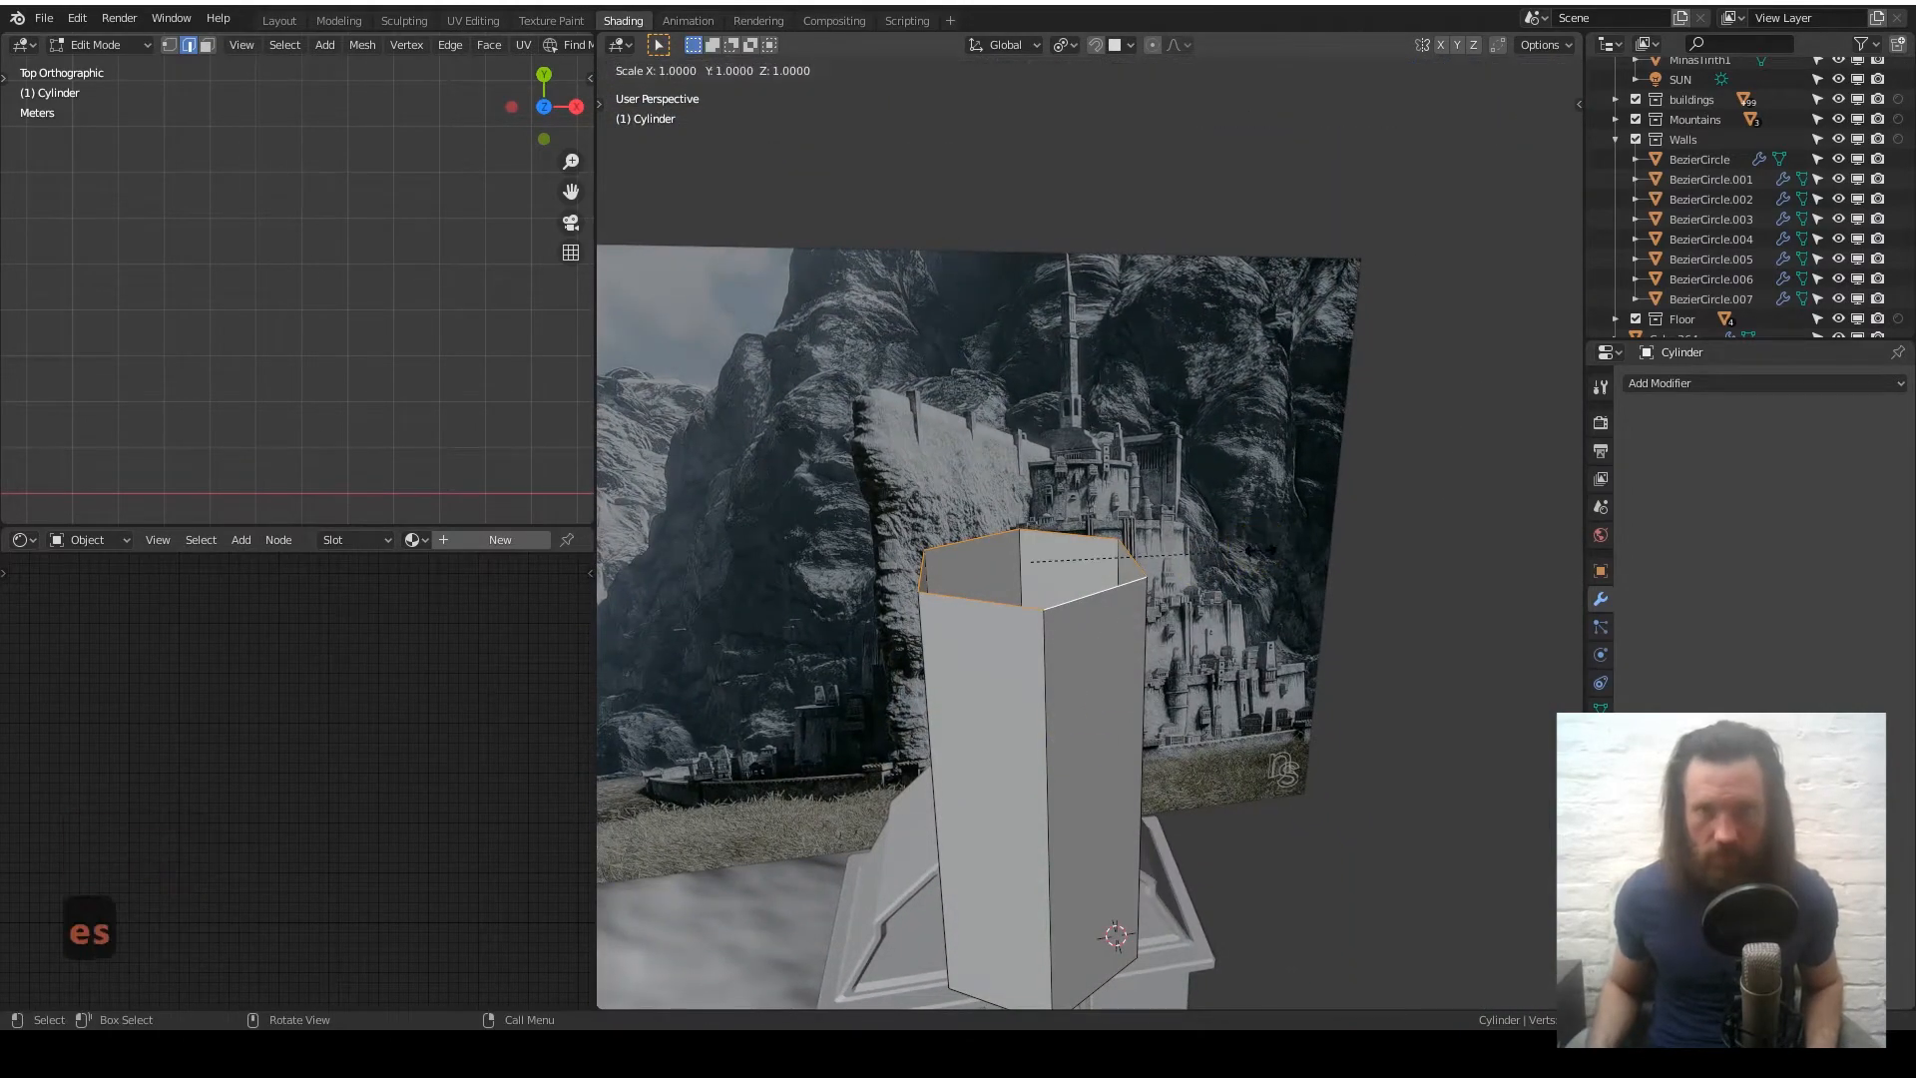
left_click(1233, 553)
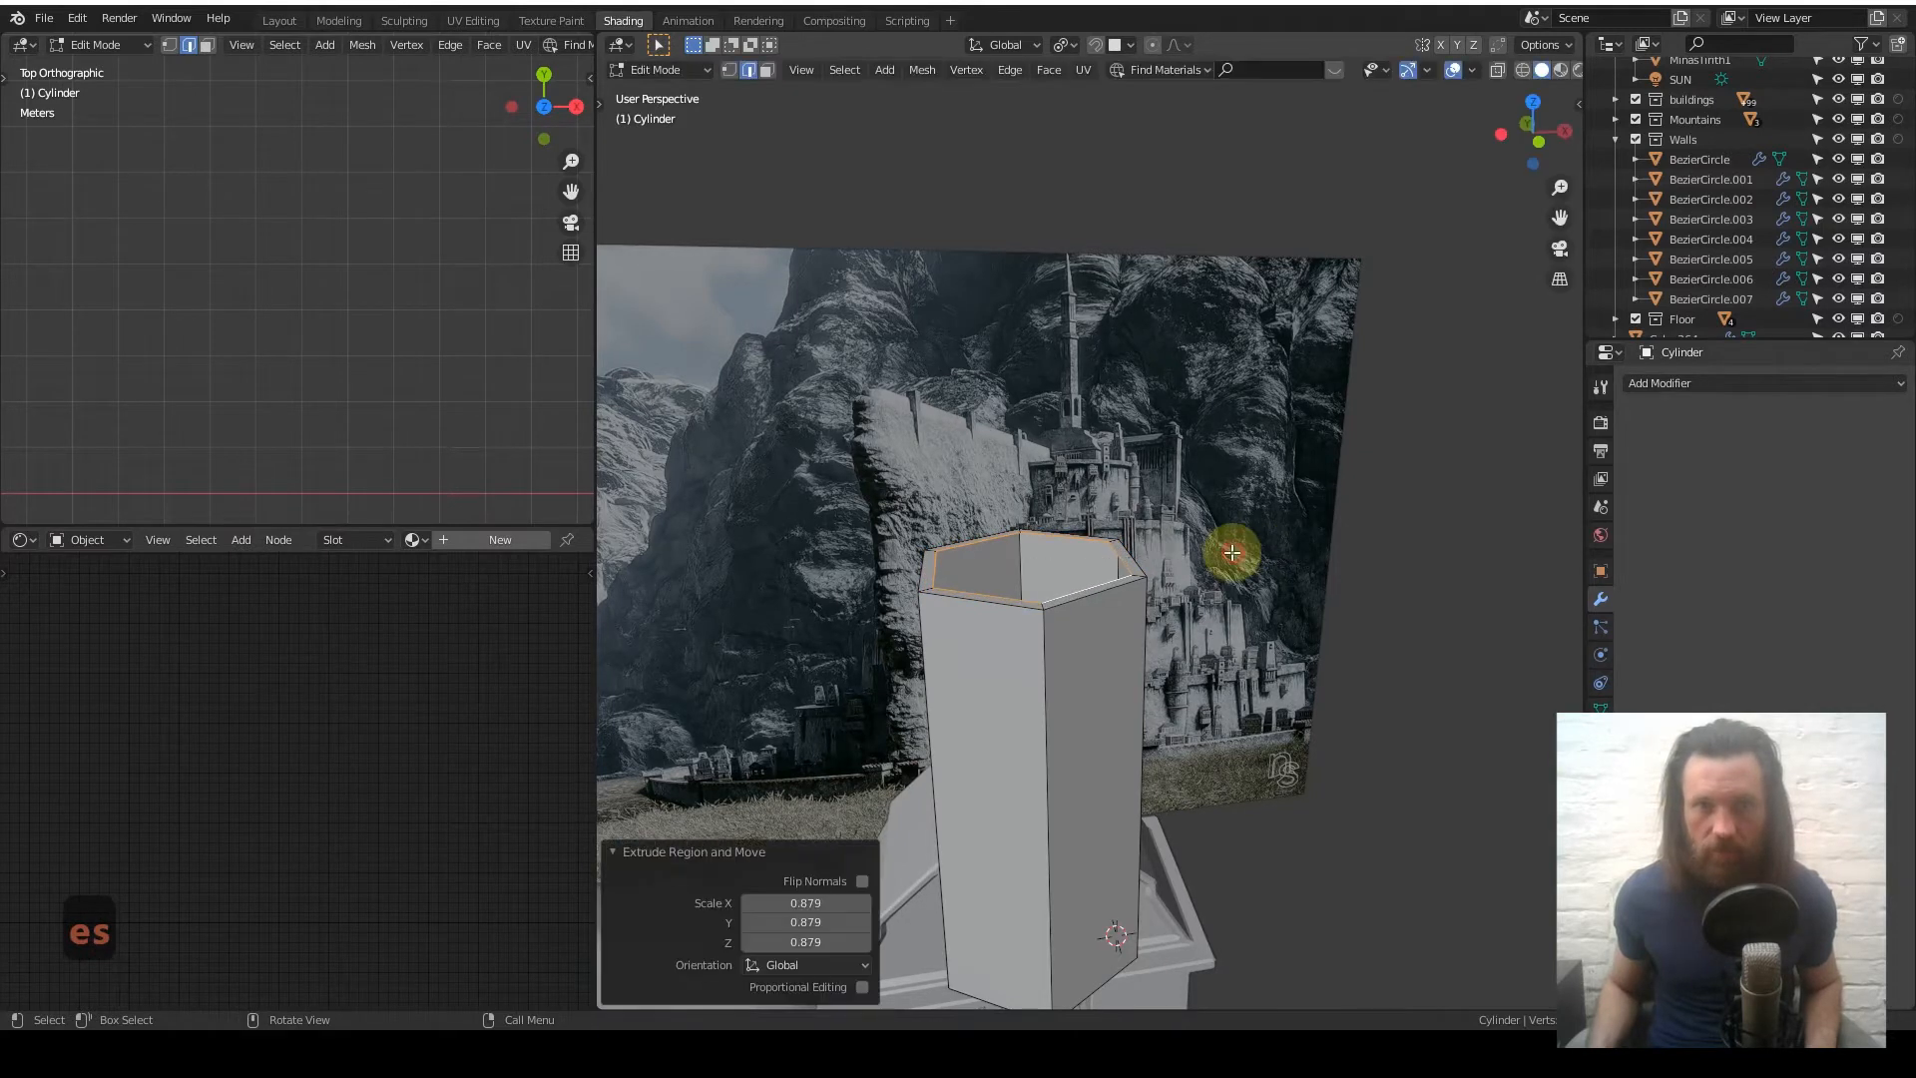
- Extrude the inset top edge loop upward along Z by about 100.6 m to form the tower's second tier
key("e")
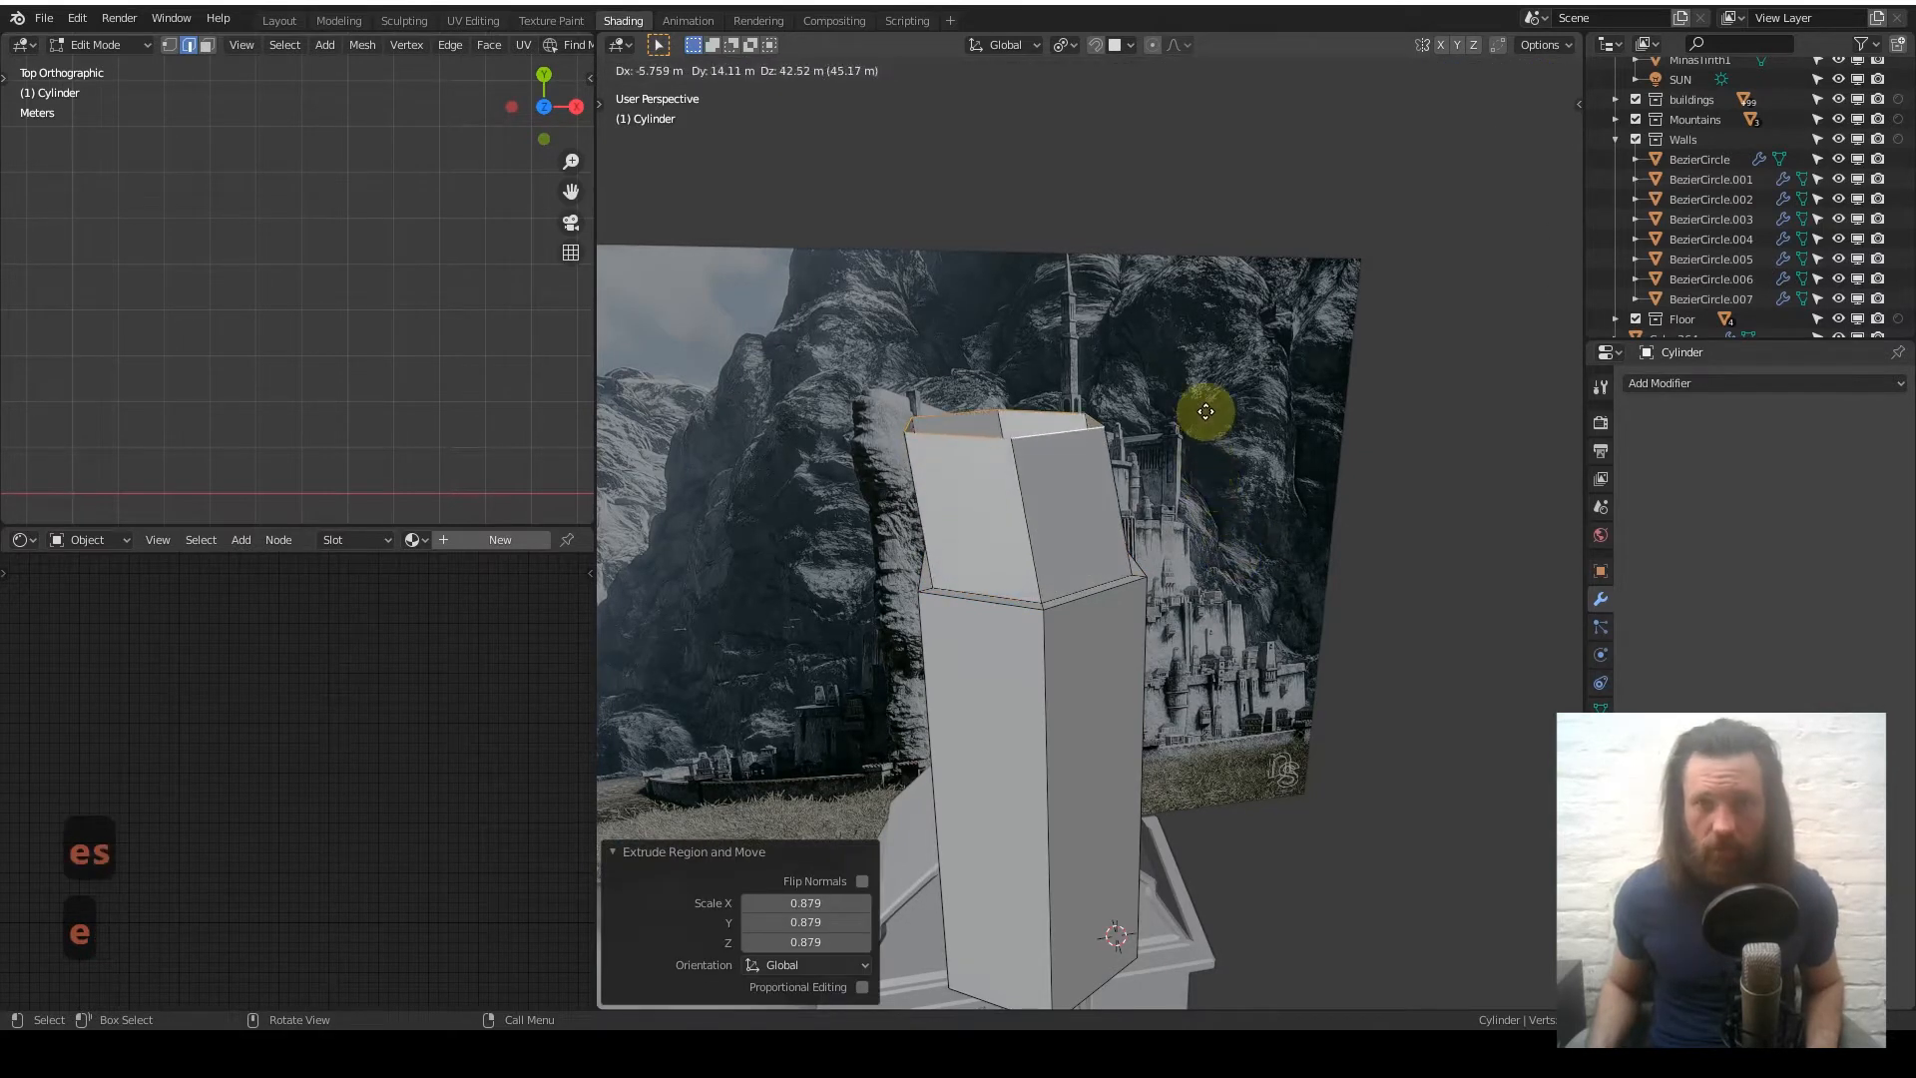
key("z")
left_click(1198, 205)
- In front view, raise the second tier's top edge loop another 122.6 m or so along Z
key("1")
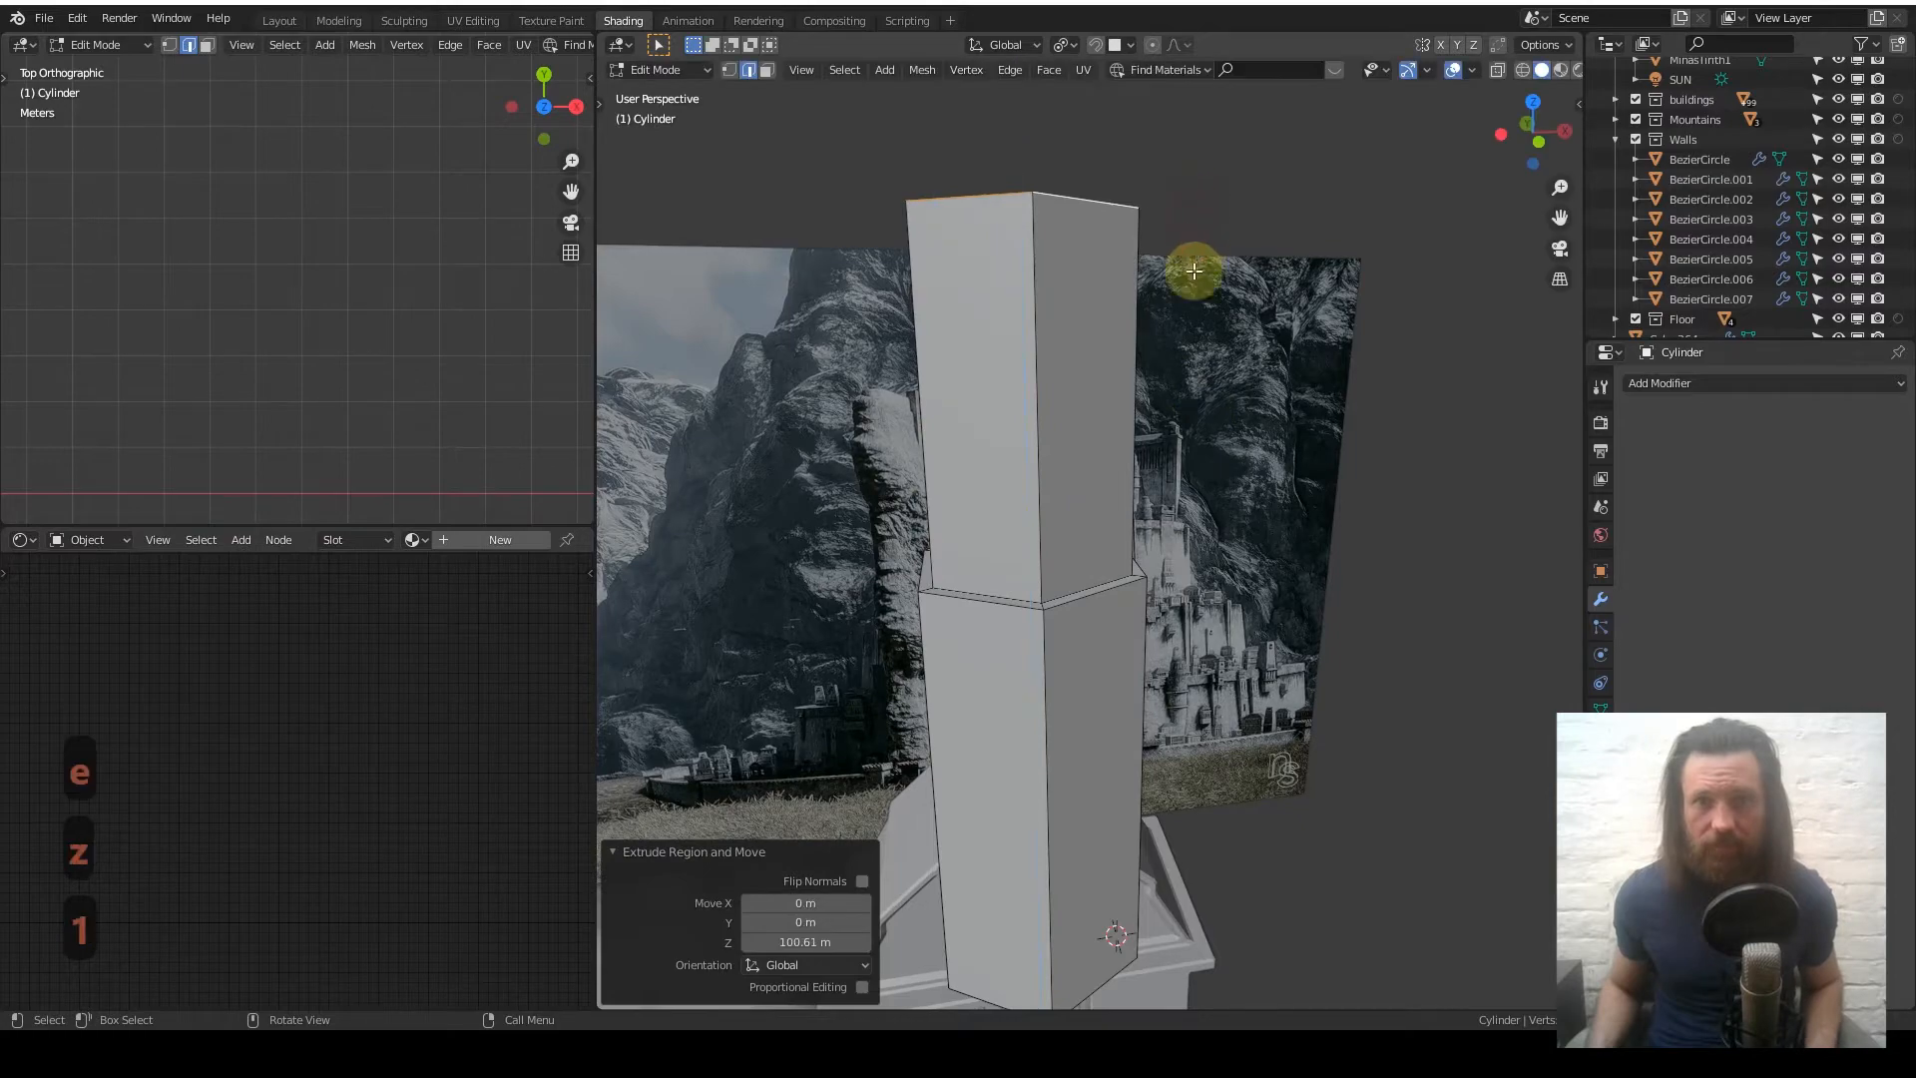
scroll(1234, 704, "up", 2)
scroll(1147, 662, "up", 2)
scroll(1121, 513, "down", 4, "shift")
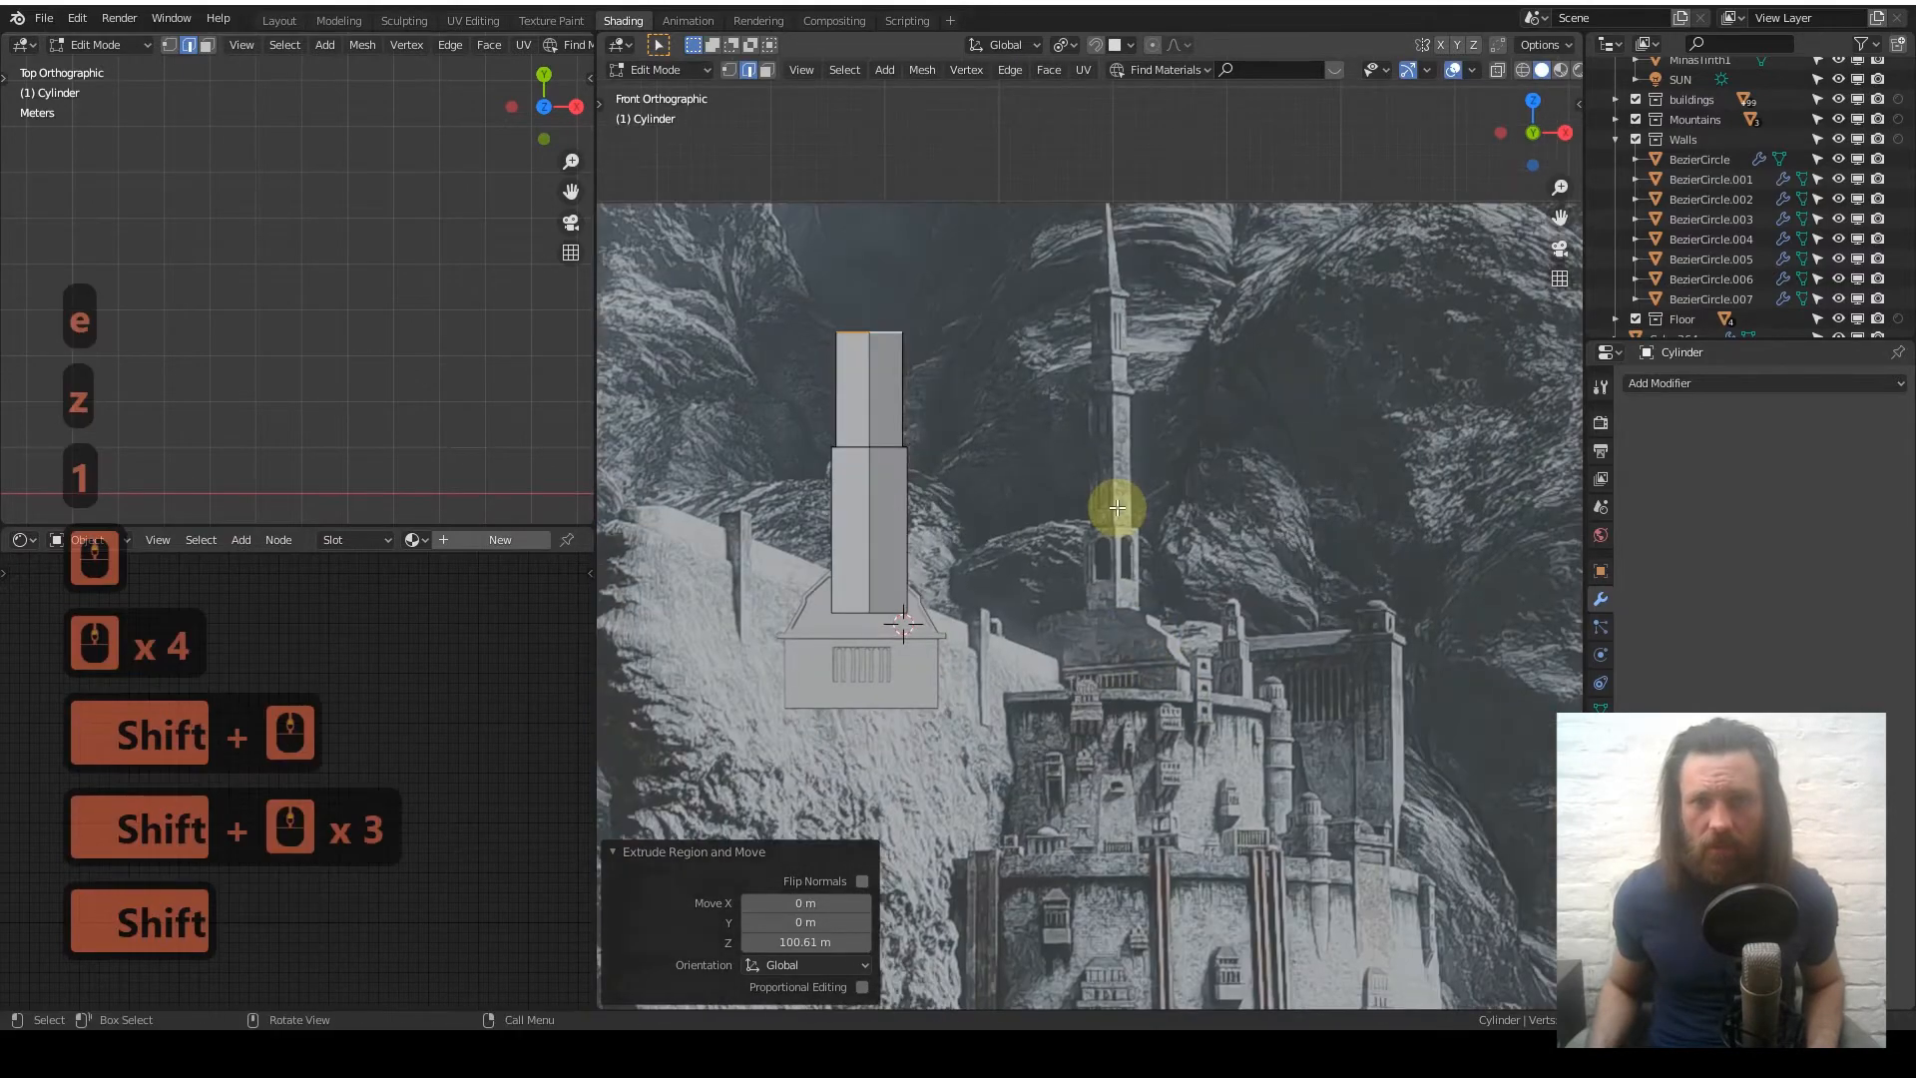
scroll(1120, 513, "up", 3)
scroll(1218, 608, "down", 2)
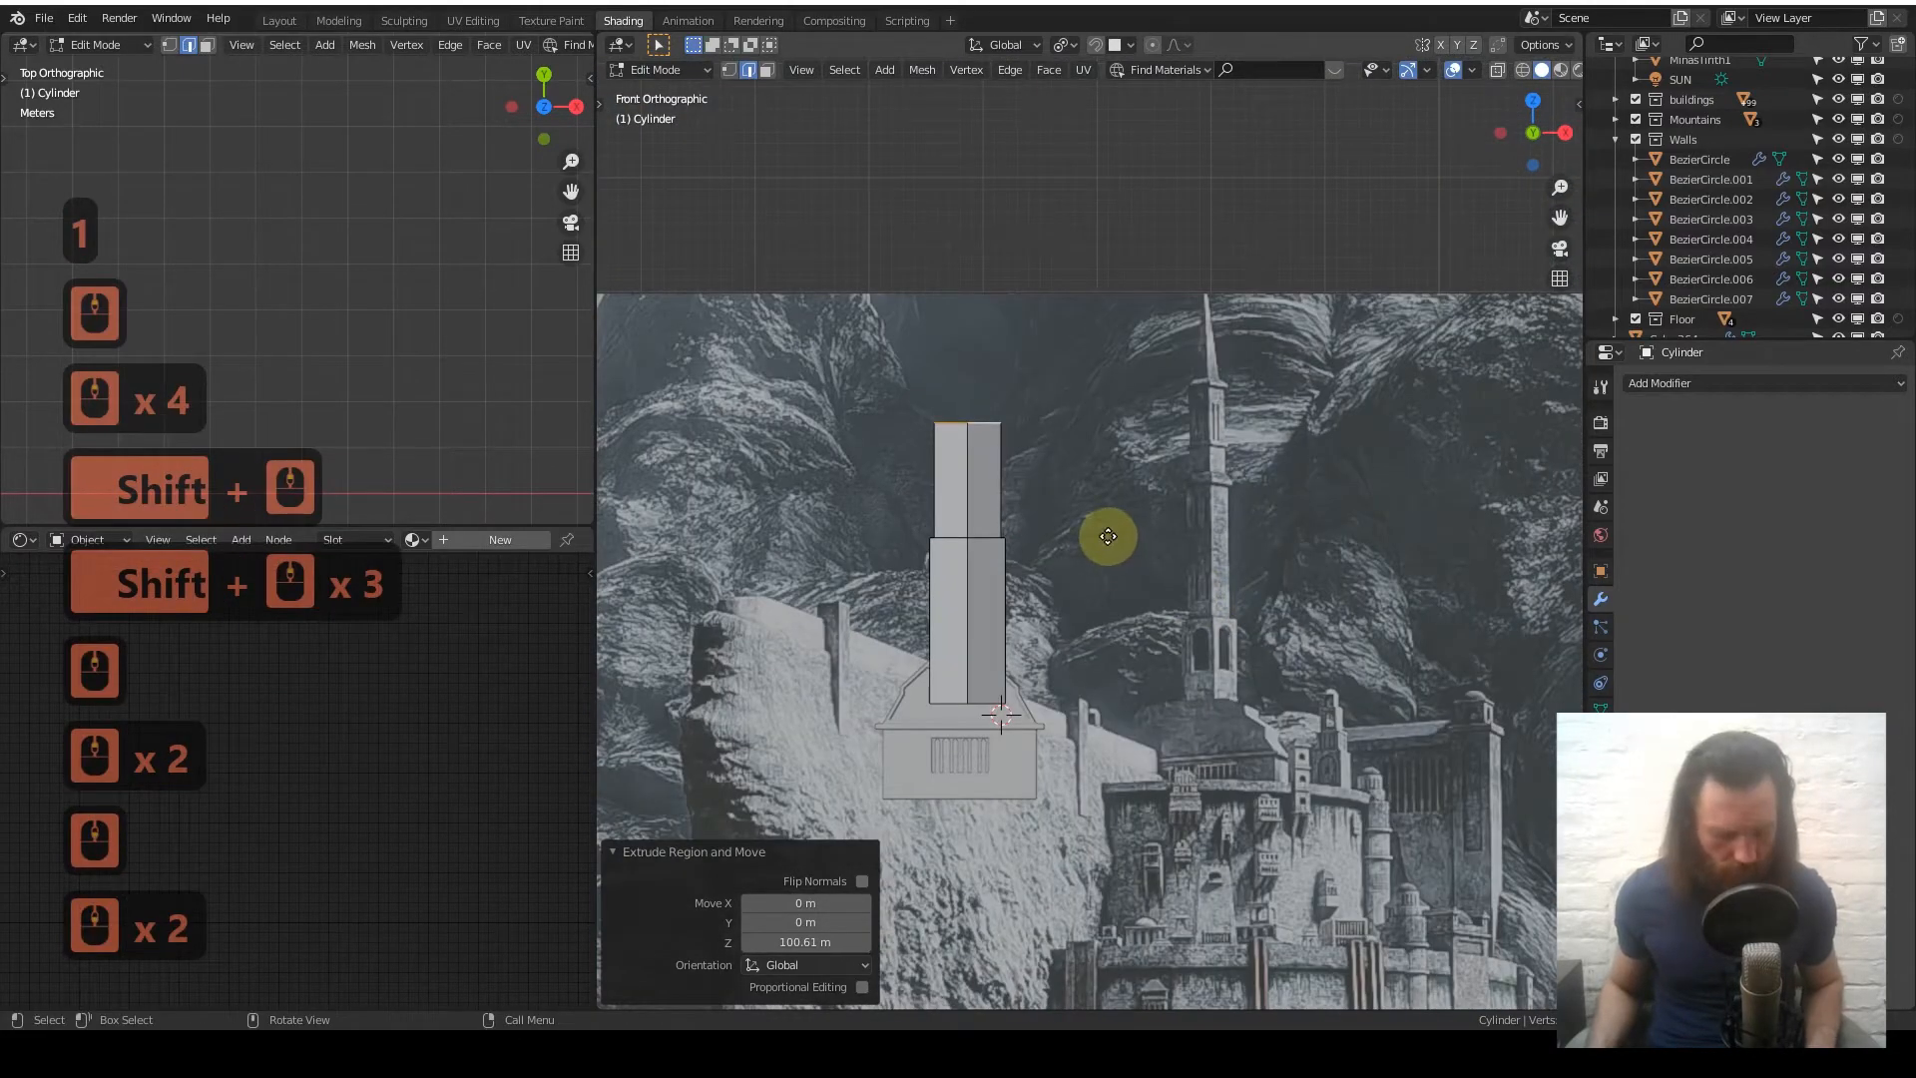
key("g")
key("z")
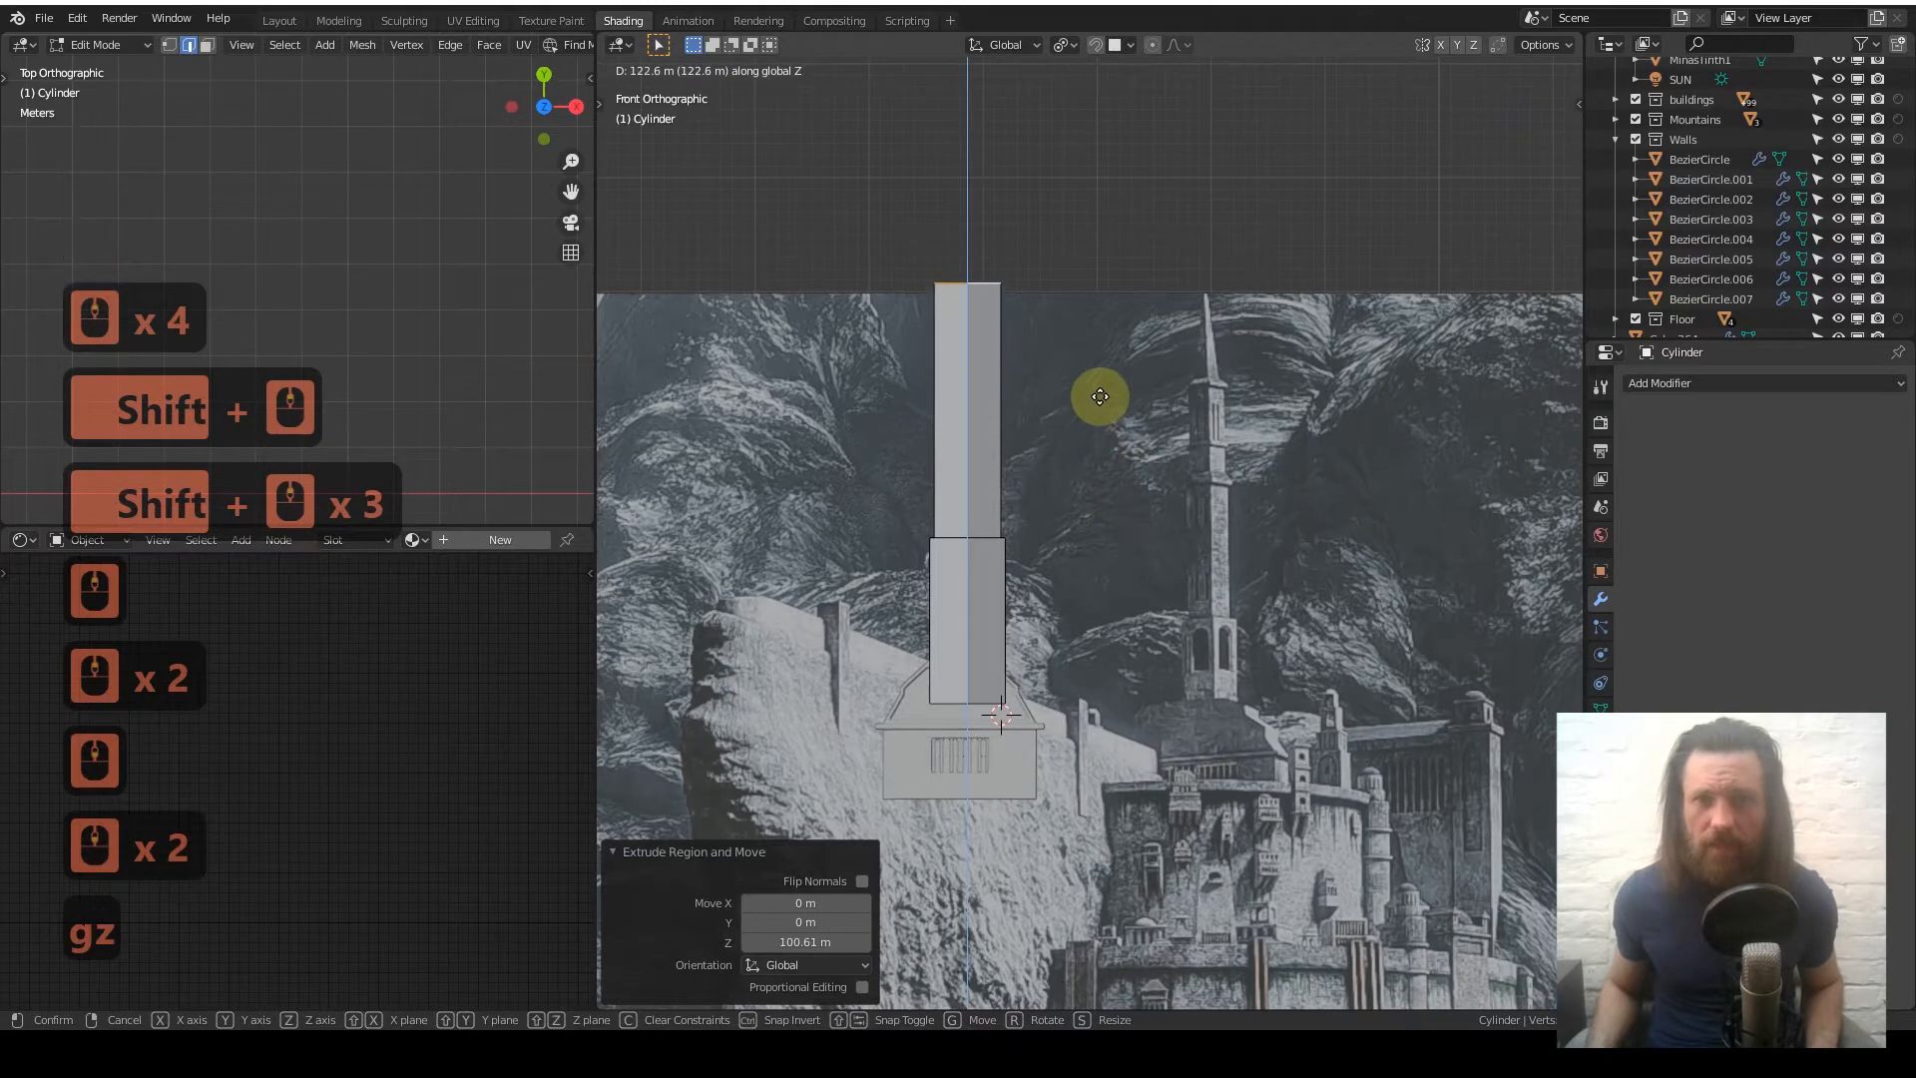
left_click(1100, 396)
- Extrude the second tier's top edge loop outward at a scale of about 1.399 to start a ledge
scroll(1001, 290, "up", 1)
scroll(1044, 453, "up", 2, "shift")
scroll(1051, 453, "up", 3)
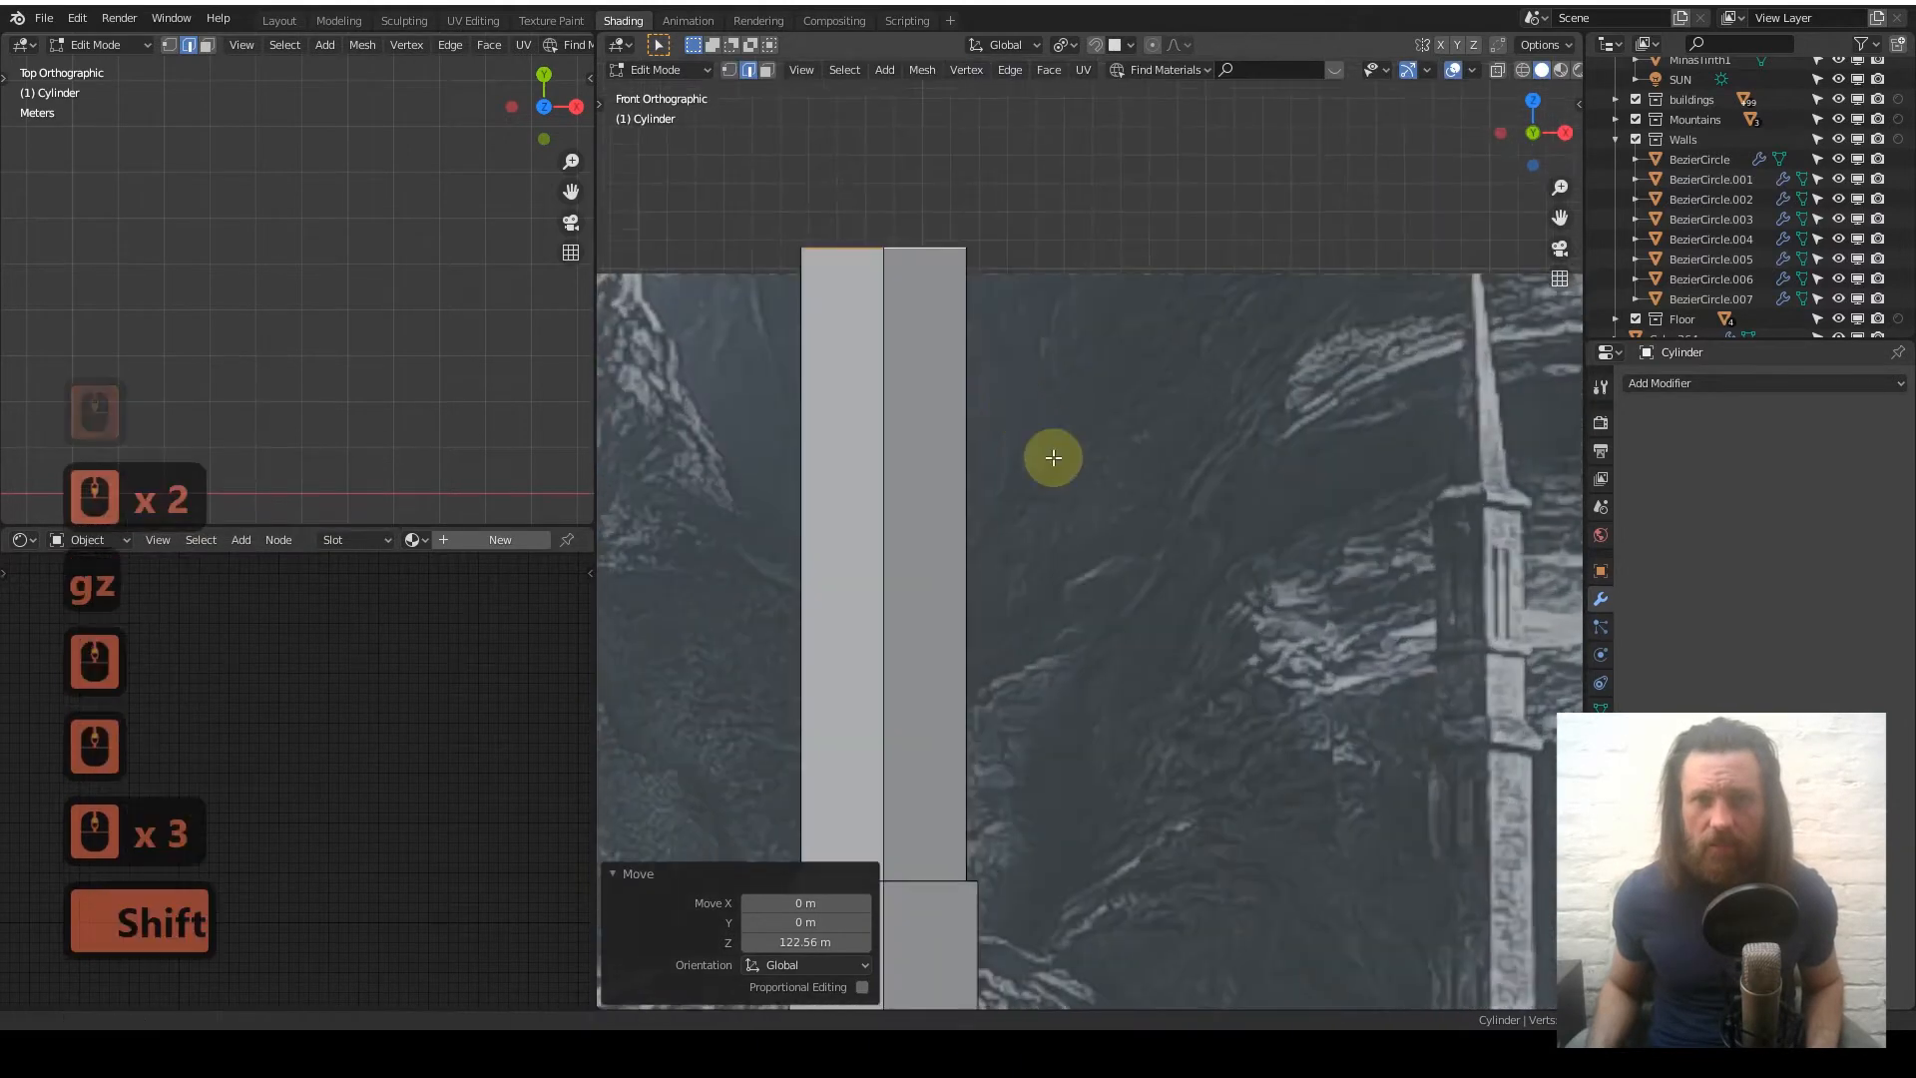
scroll(1073, 507, "up", 2, "shift")
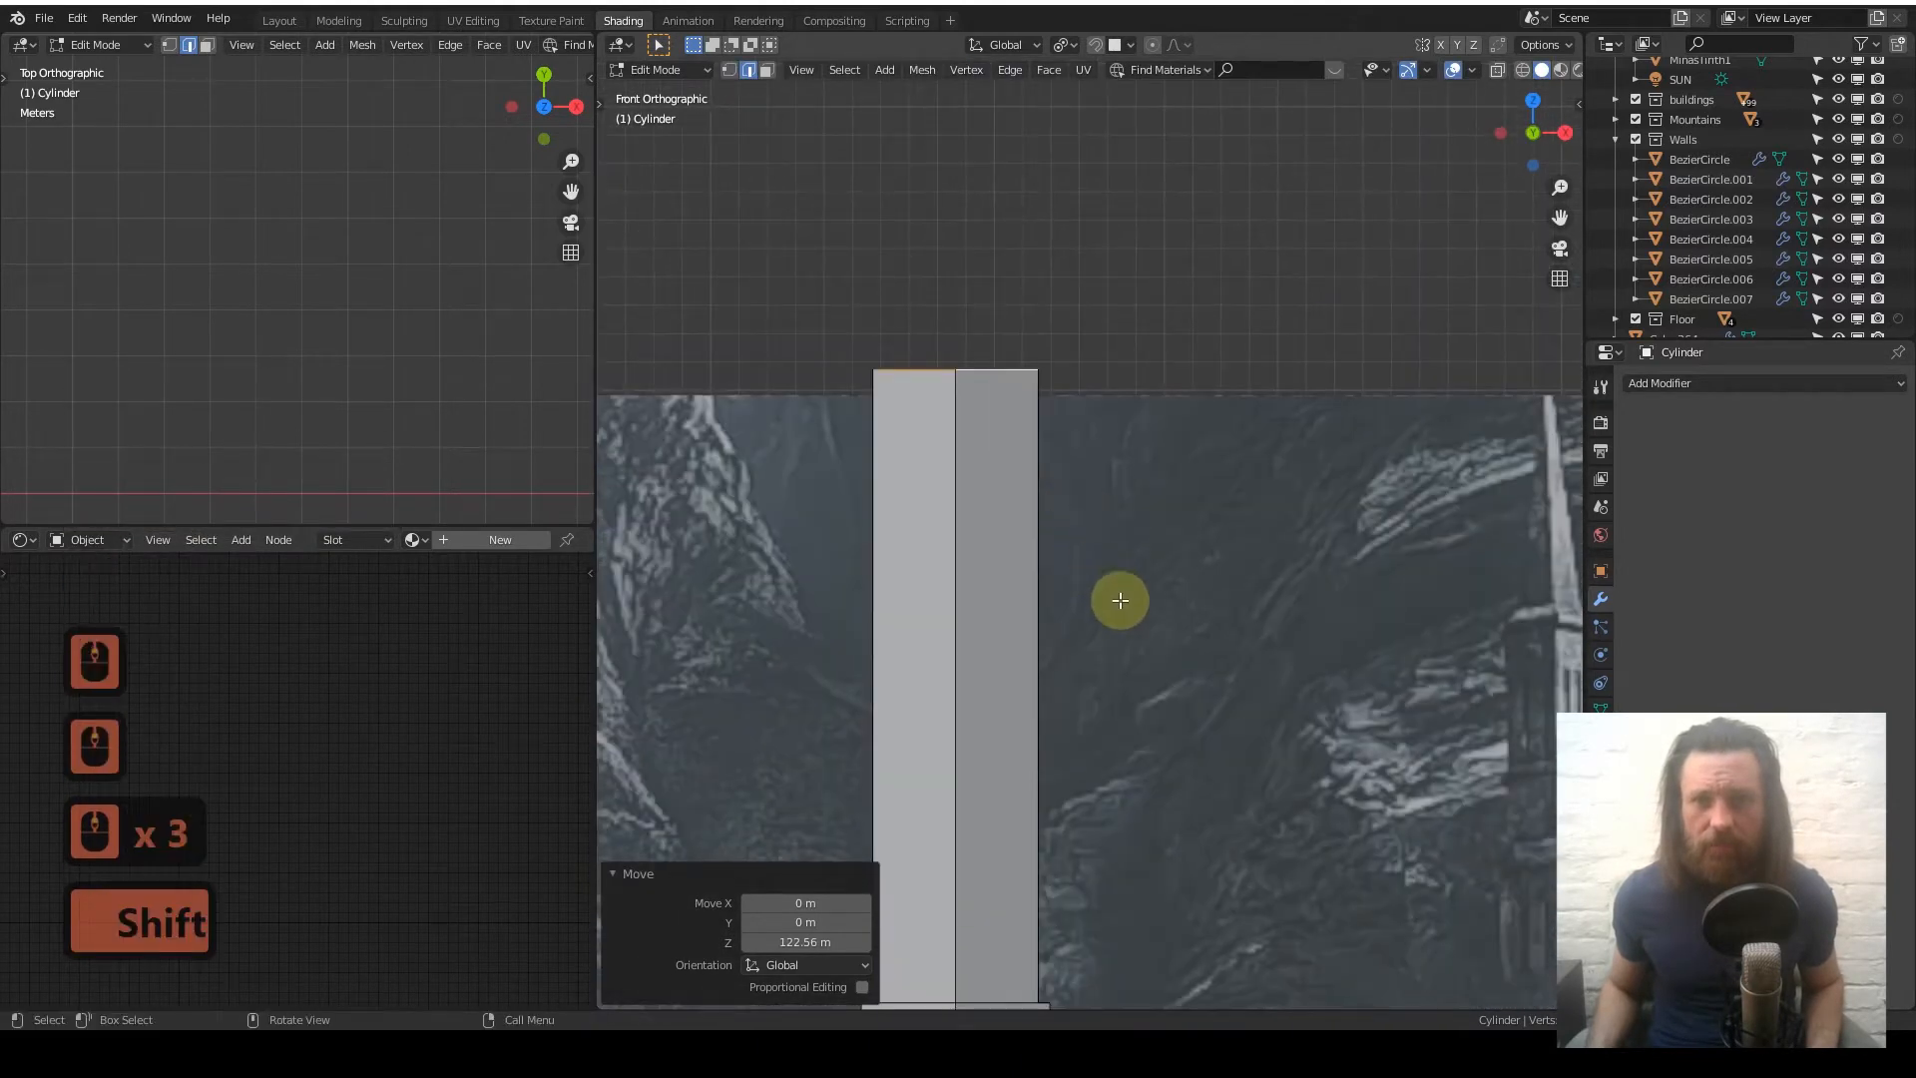
middle_click_drag(1125, 628, 929, 499, "shift")
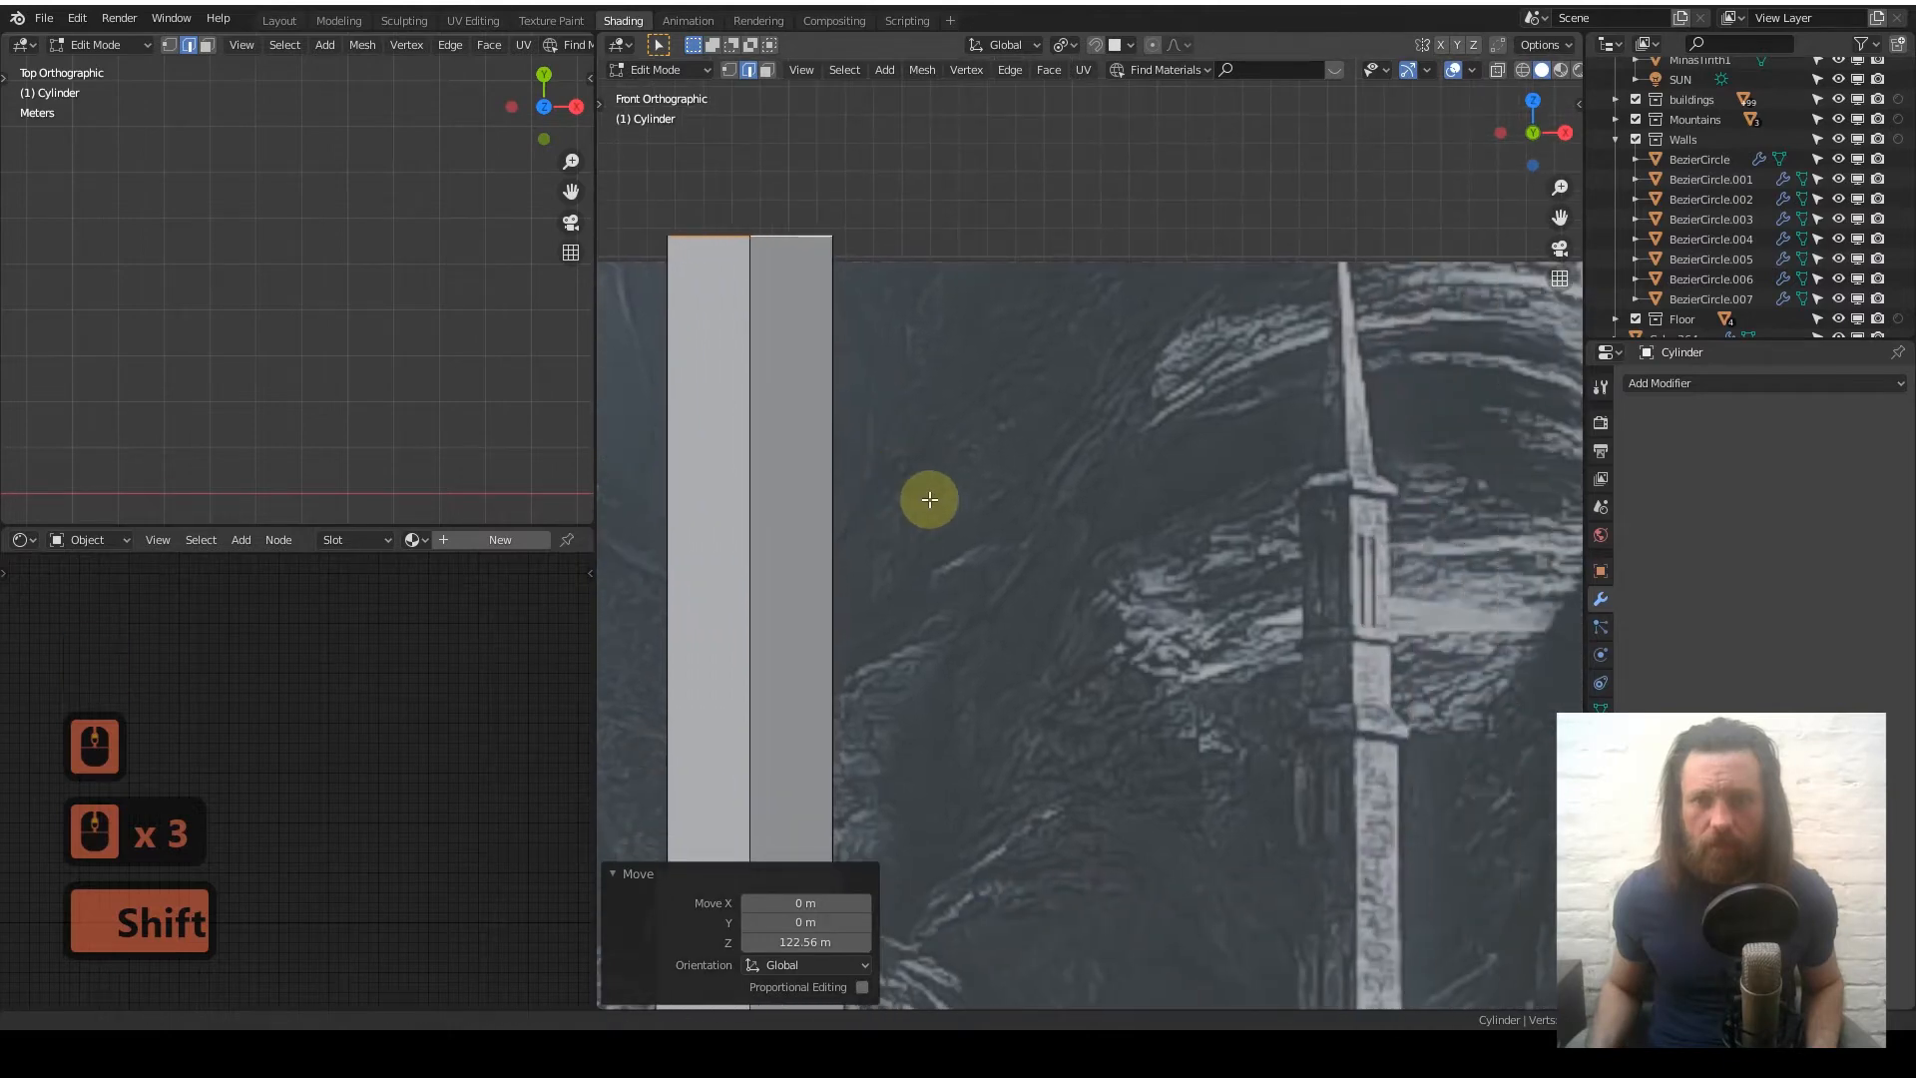
scroll(1027, 638, "down", 2)
middle_click_drag(1031, 641, 1041, 536, "shift")
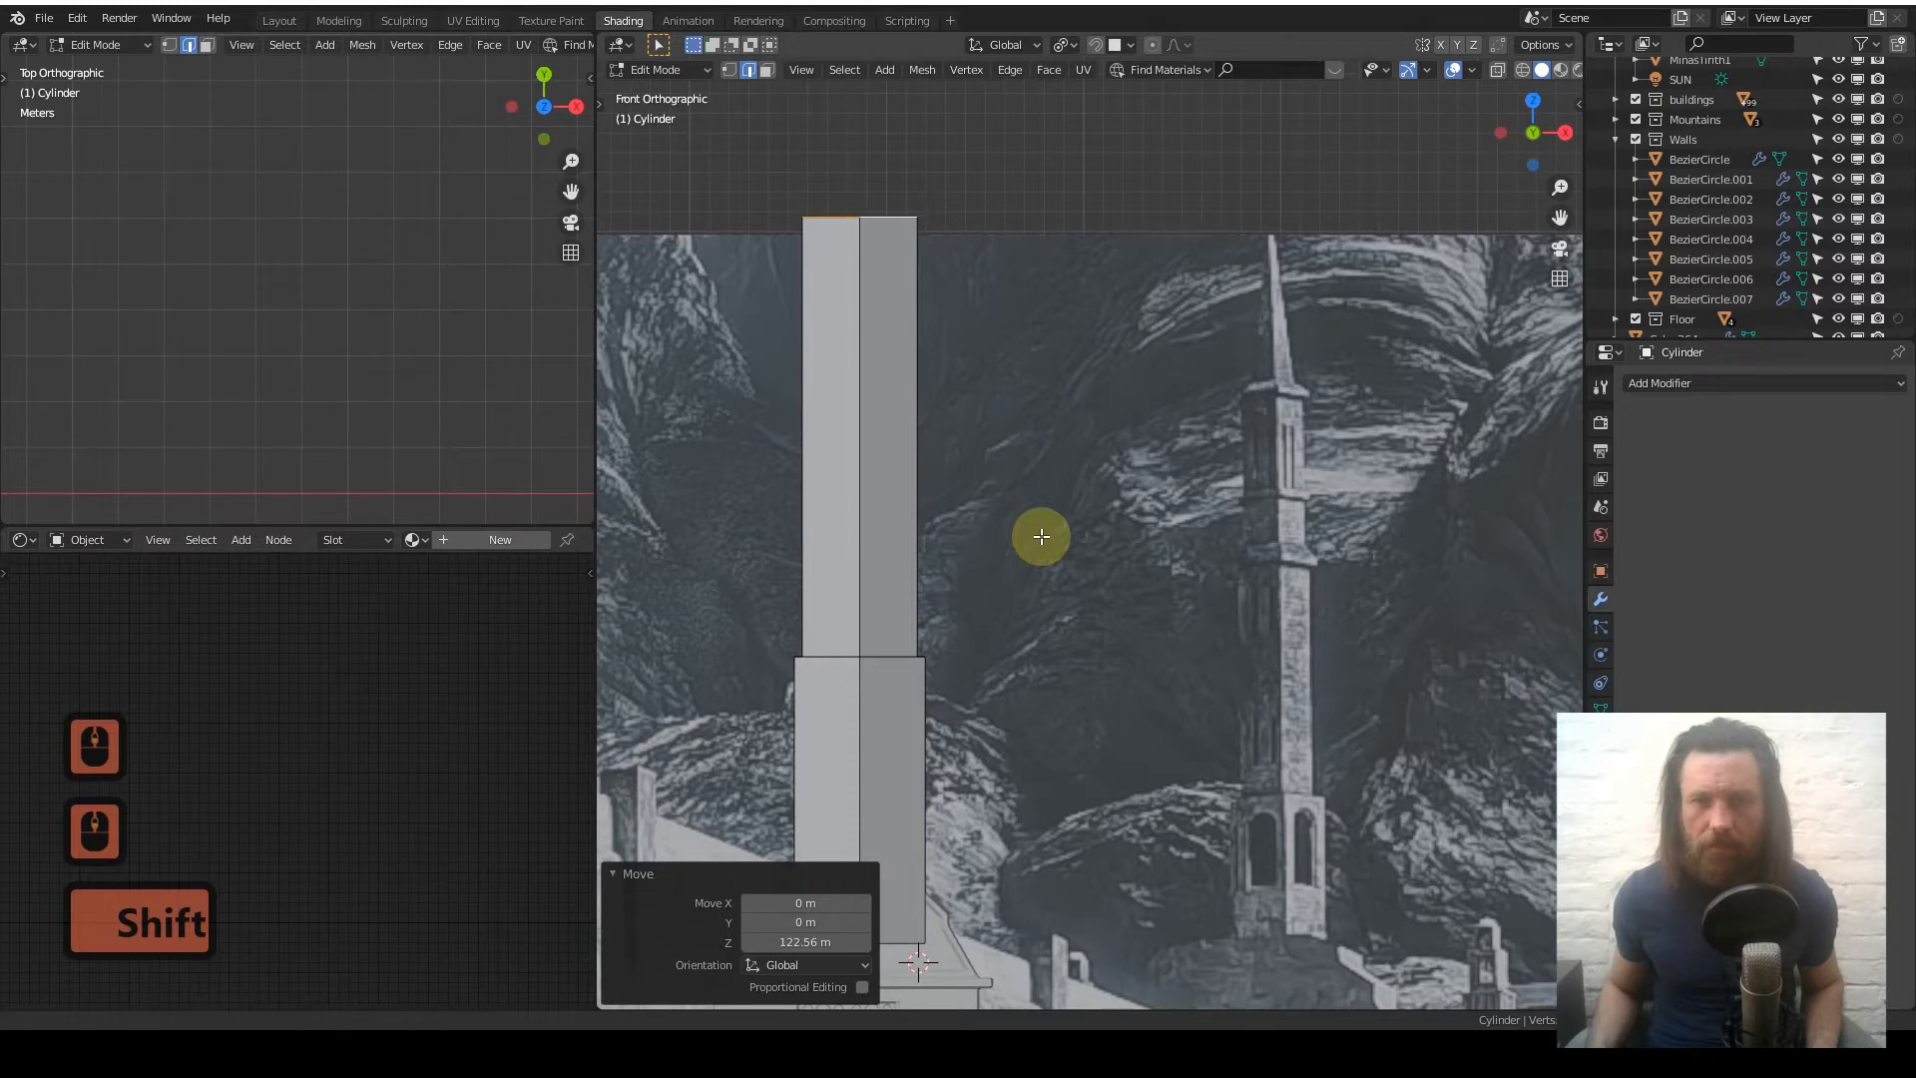
middle_click_drag(1041, 536, 1061, 731, "shift")
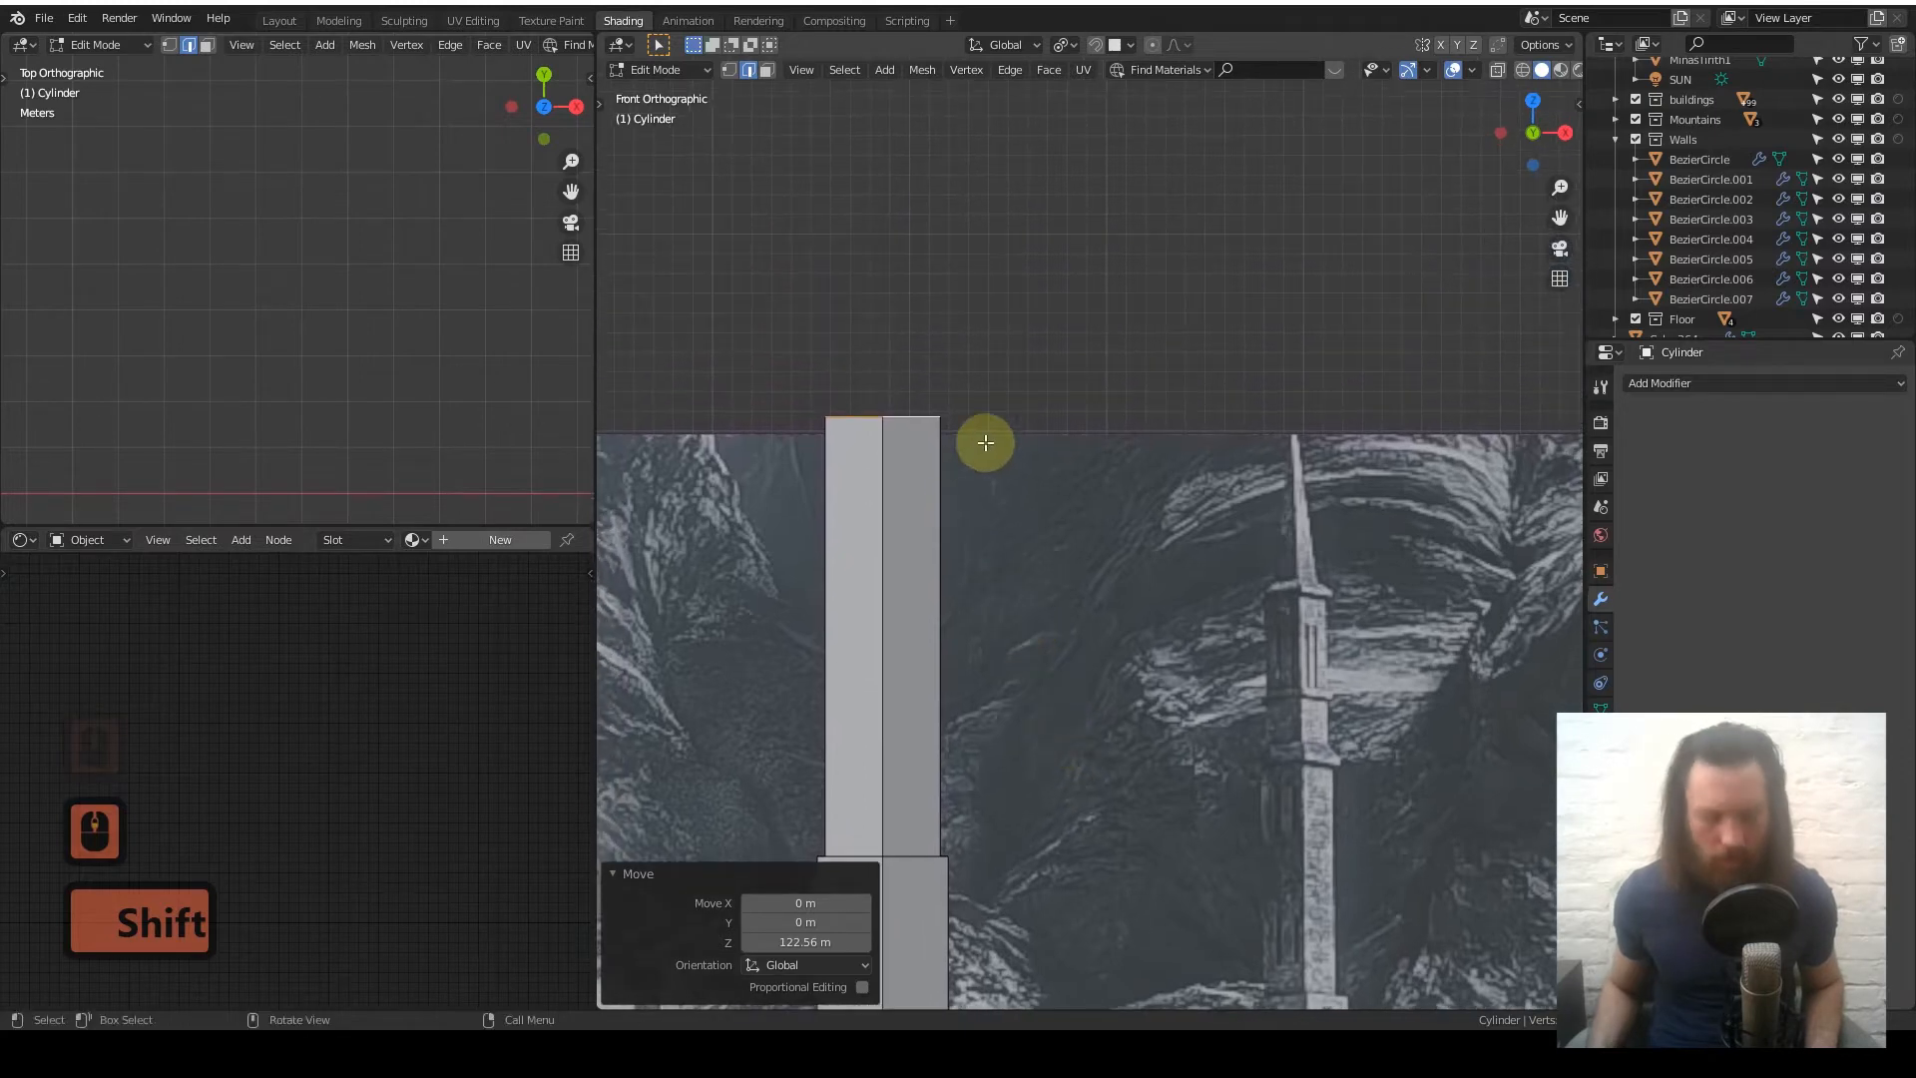
key("e")
key("s")
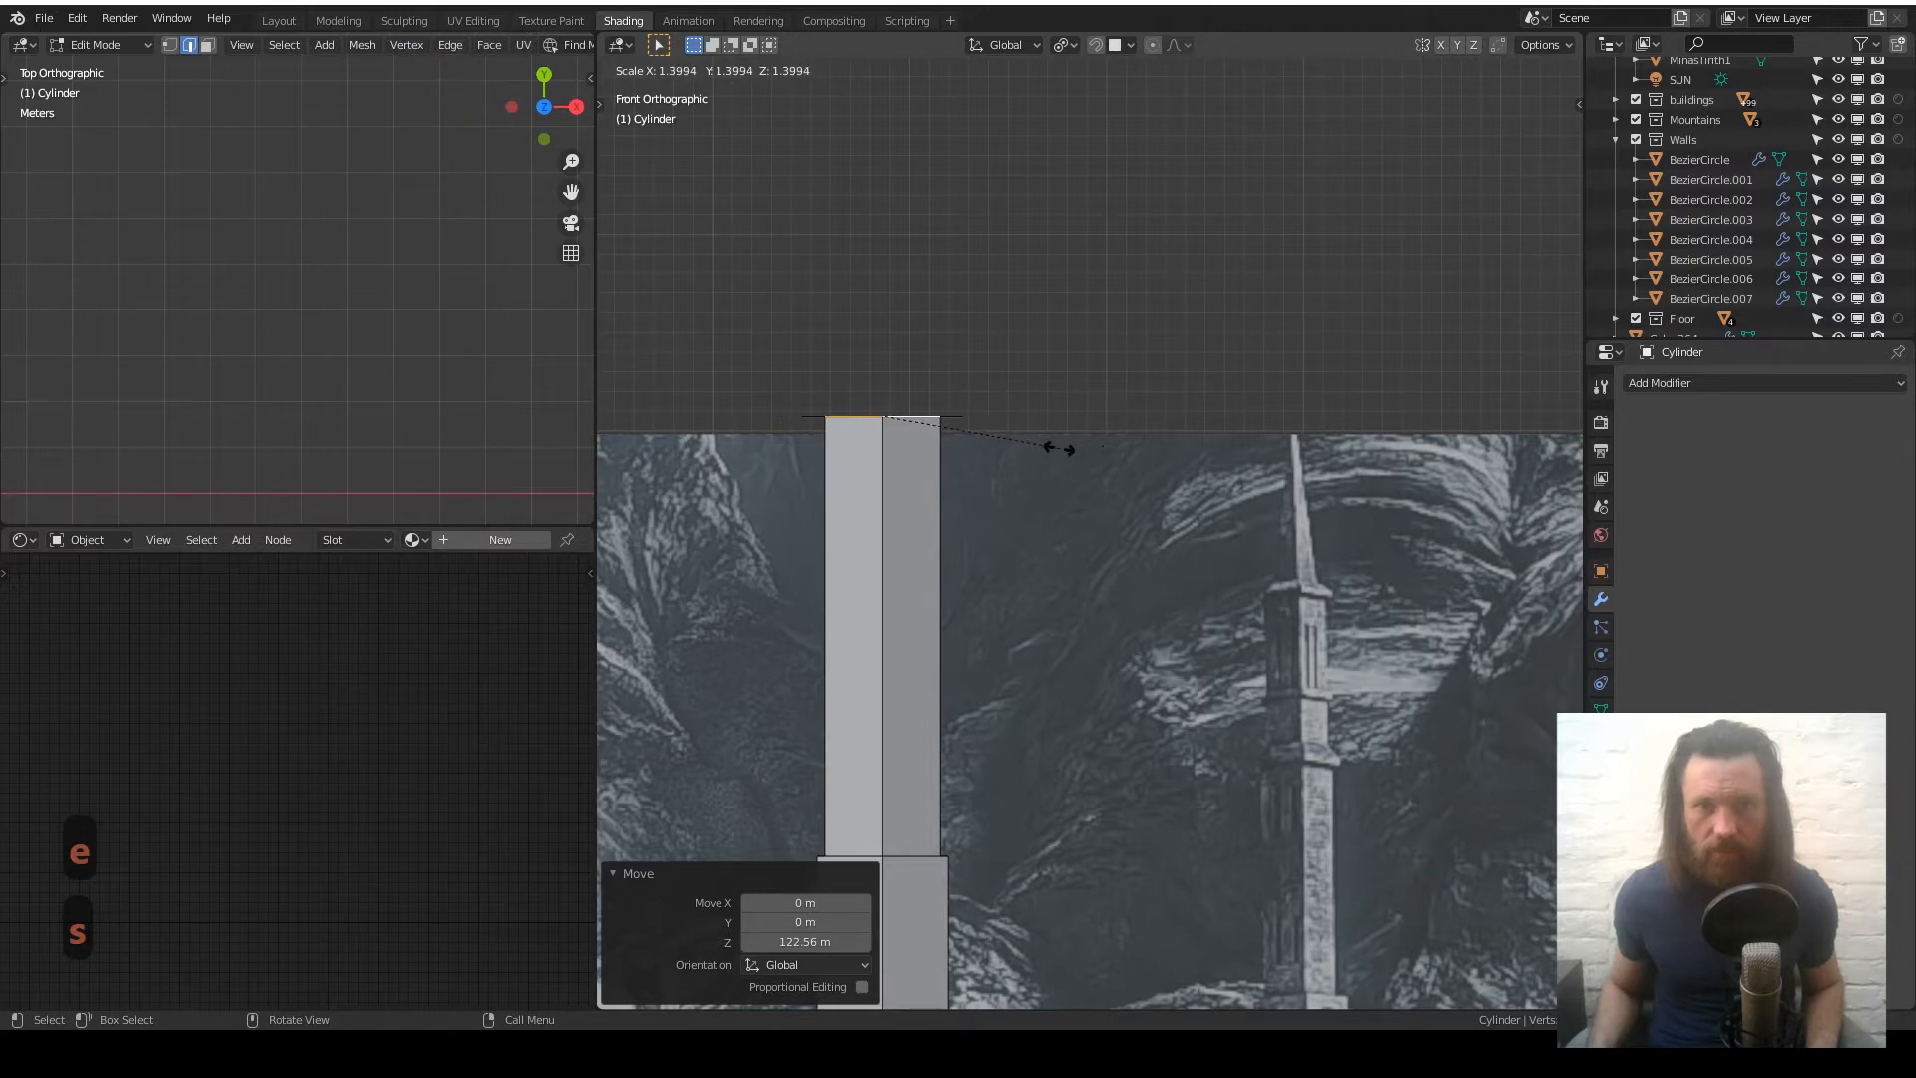
left_click(1059, 450)
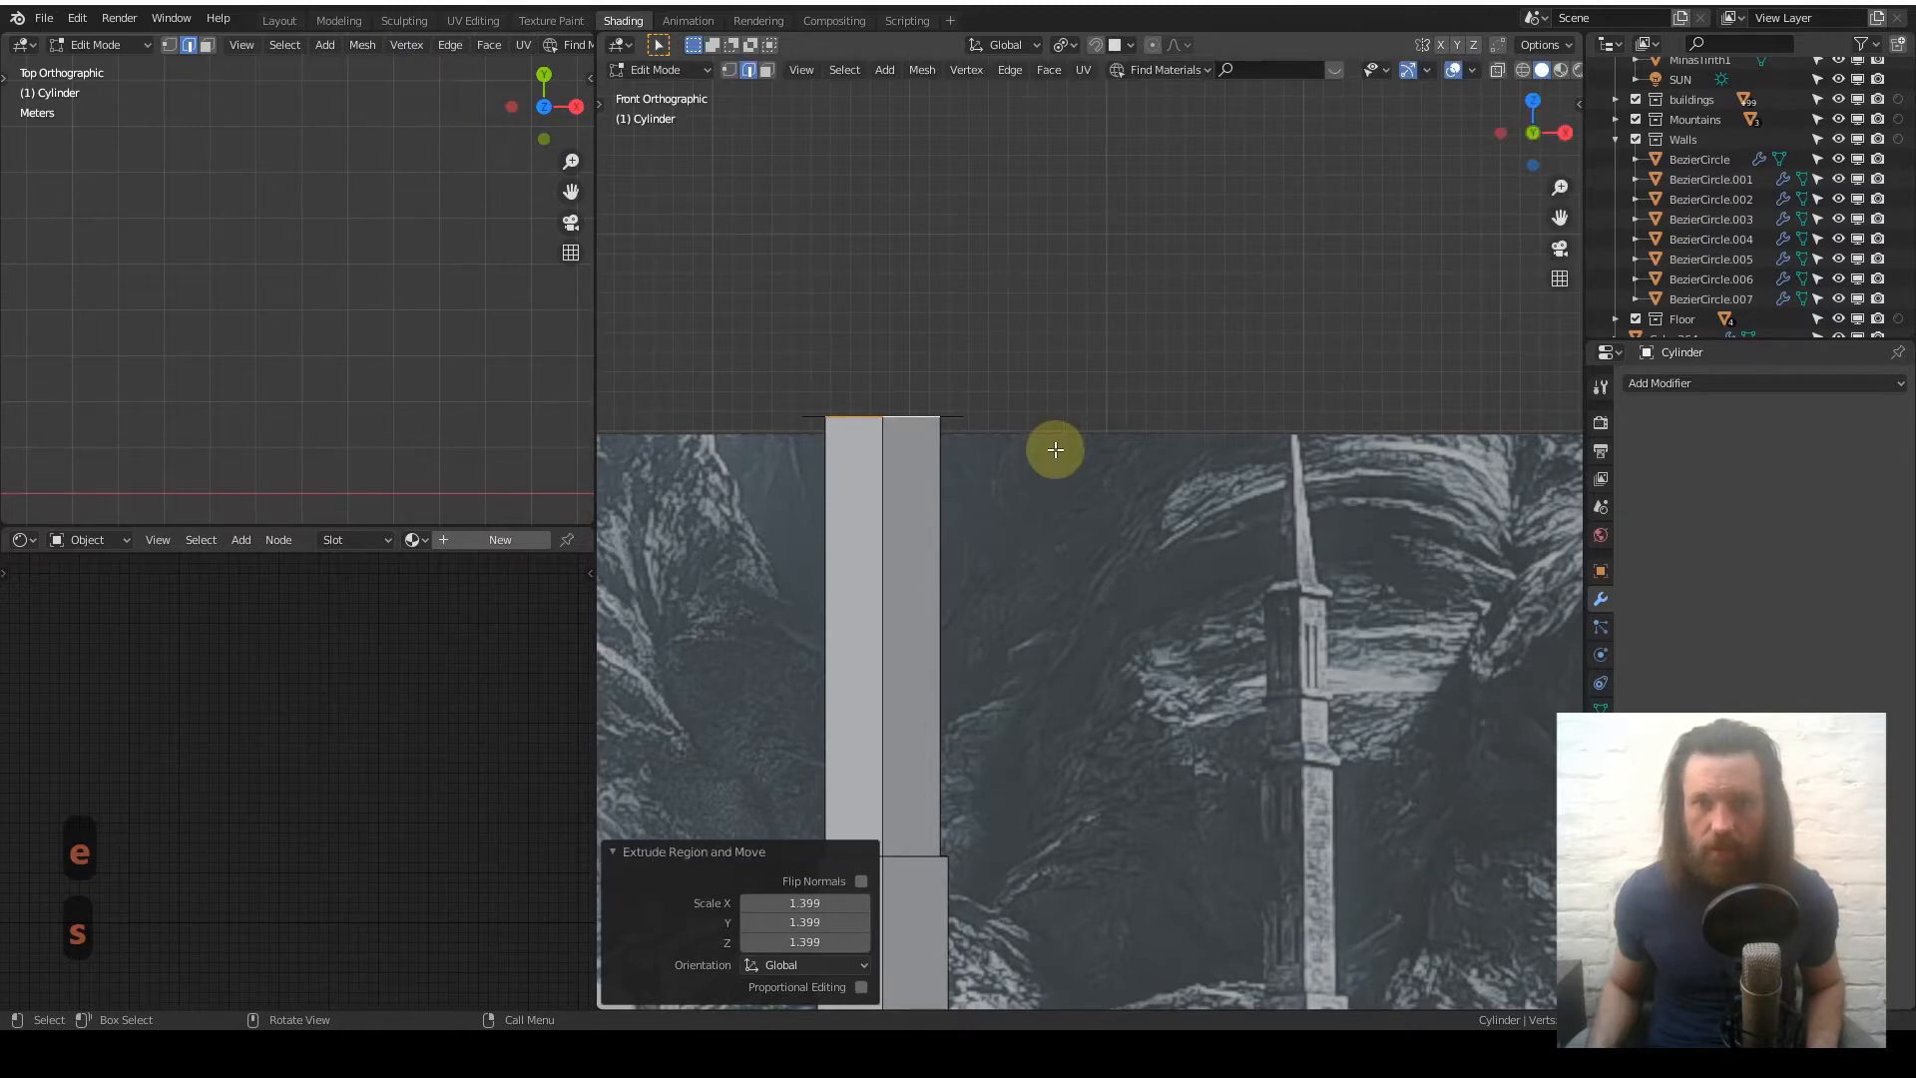
- Extrude the widened edge loop up about 7.6 m along Z to give the ledge its thickness
key("e")
key("z")
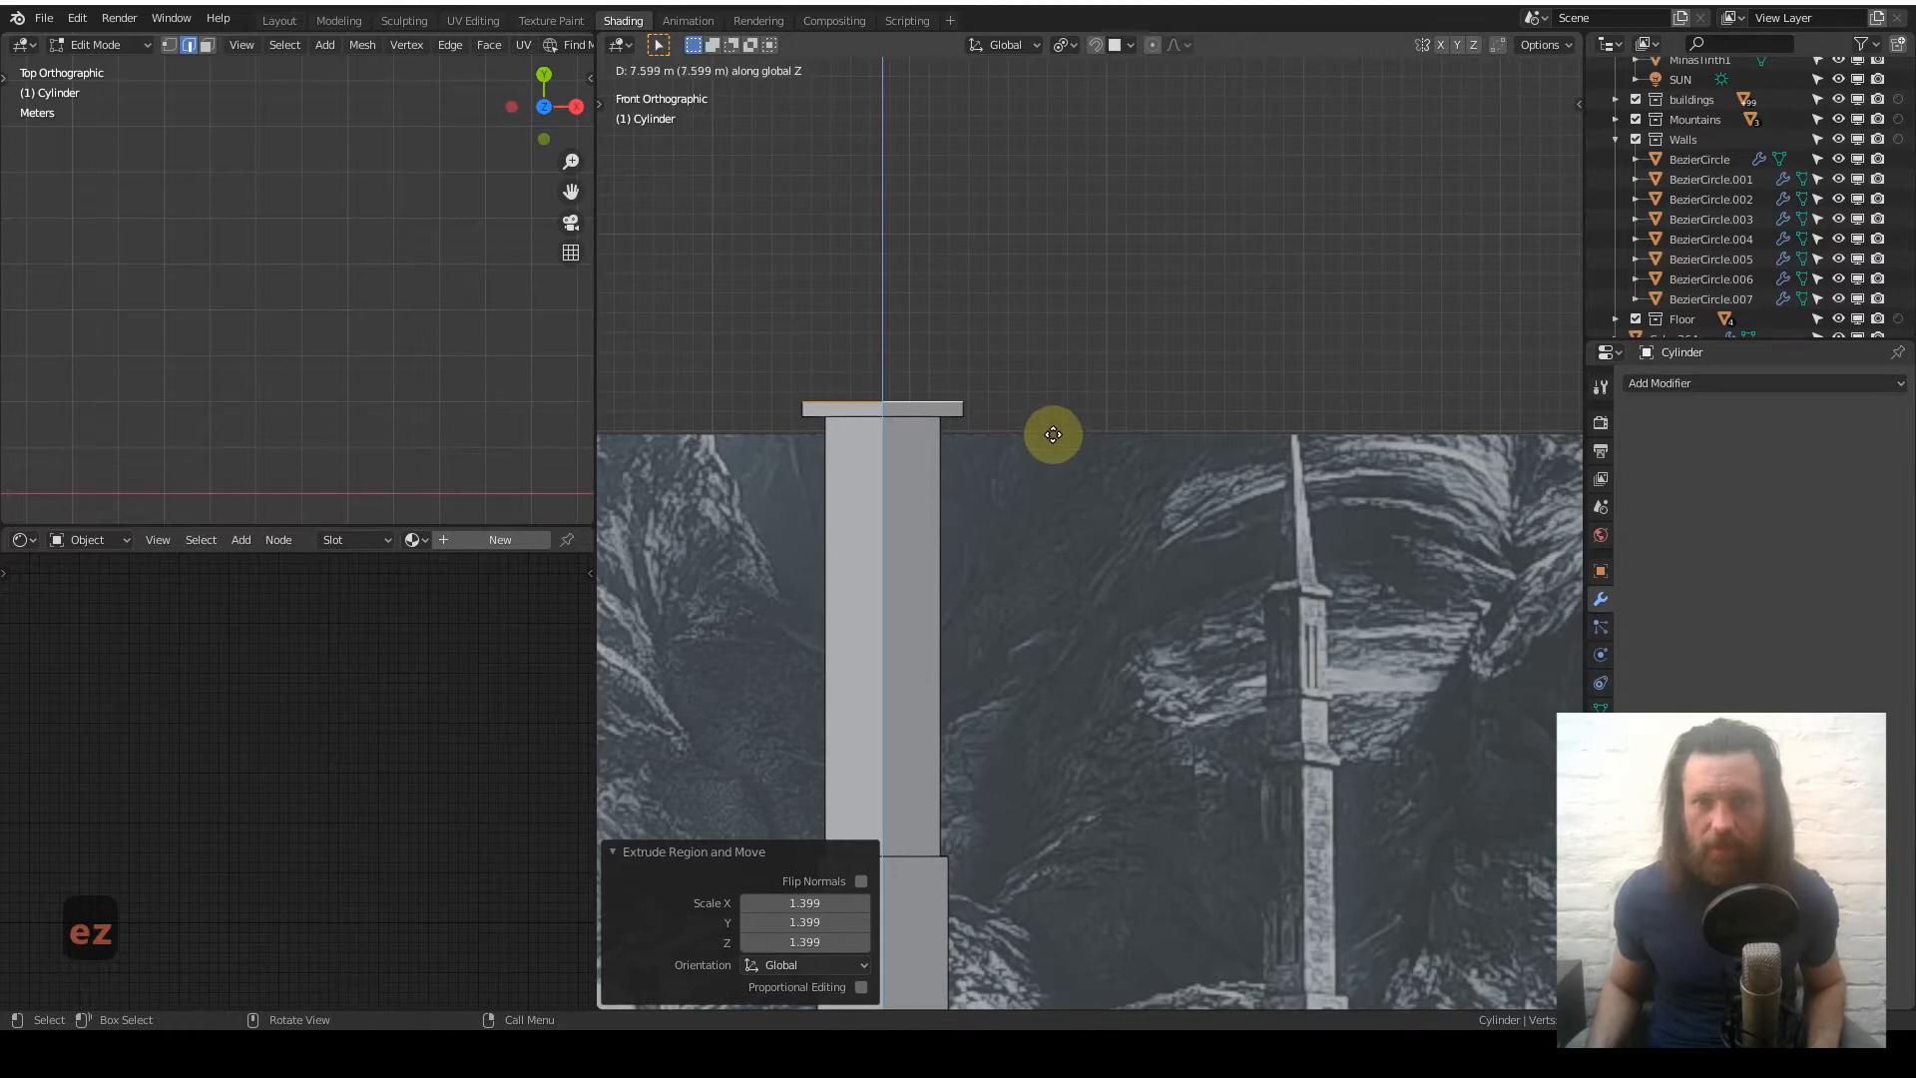
left_click(1053, 435)
- Extrude the ledge's top loop up about 15.2 m along Z and taper it inward by scaling to 0.741 and 0.949
key("e")
key("z")
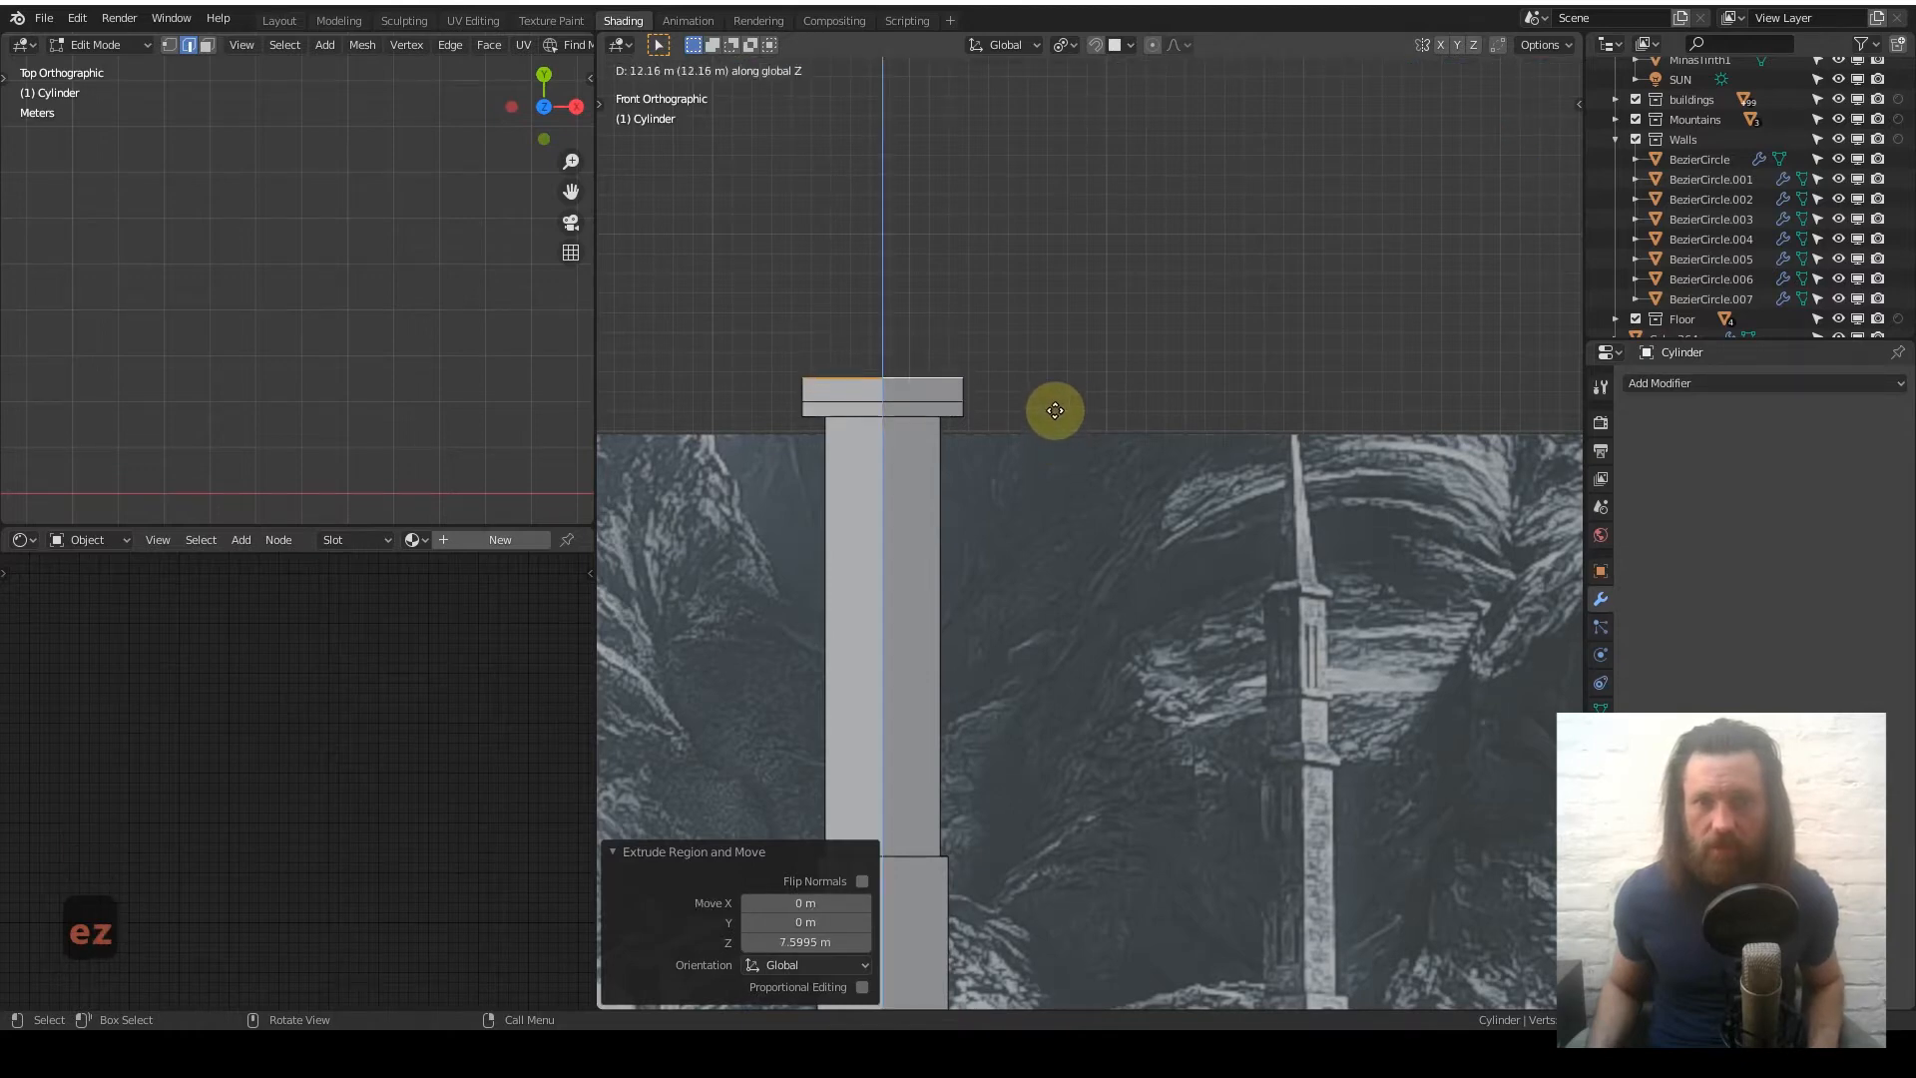
left_click(1054, 404)
key("s")
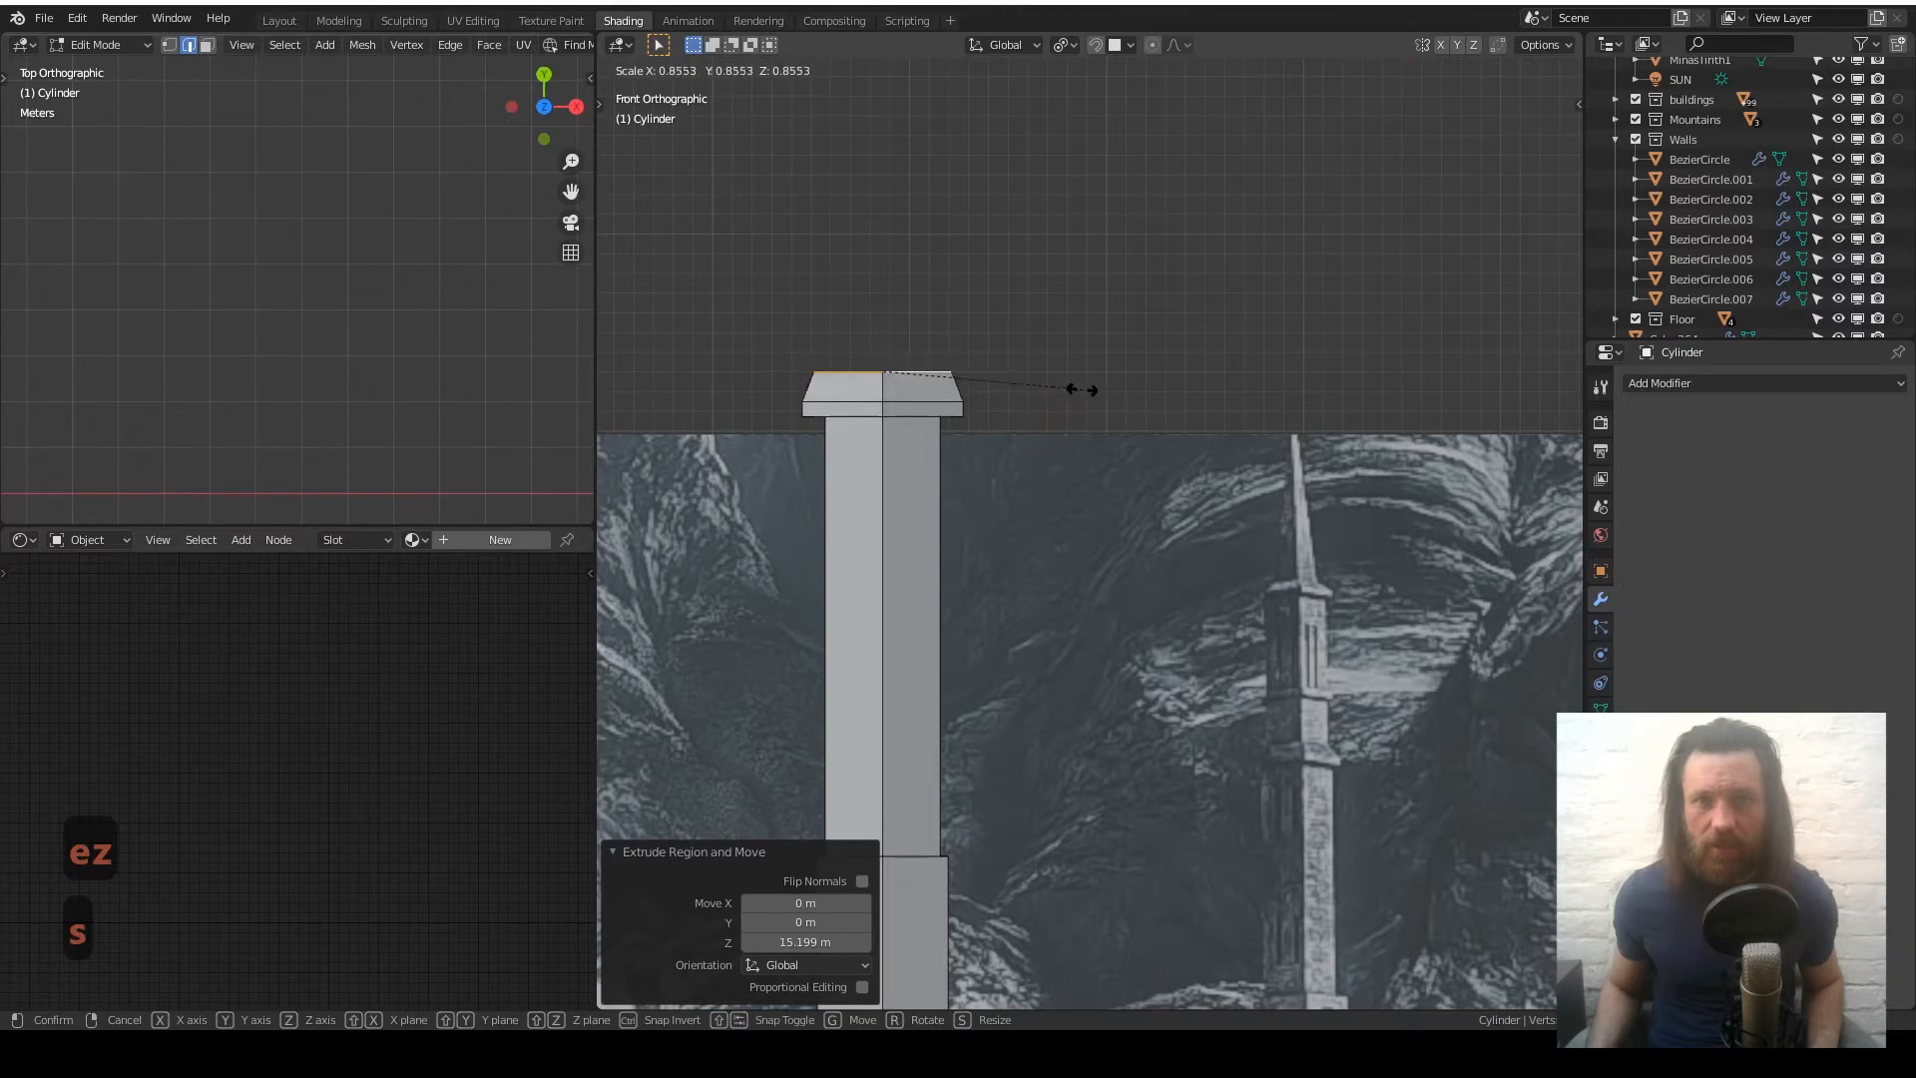
left_click(1050, 389)
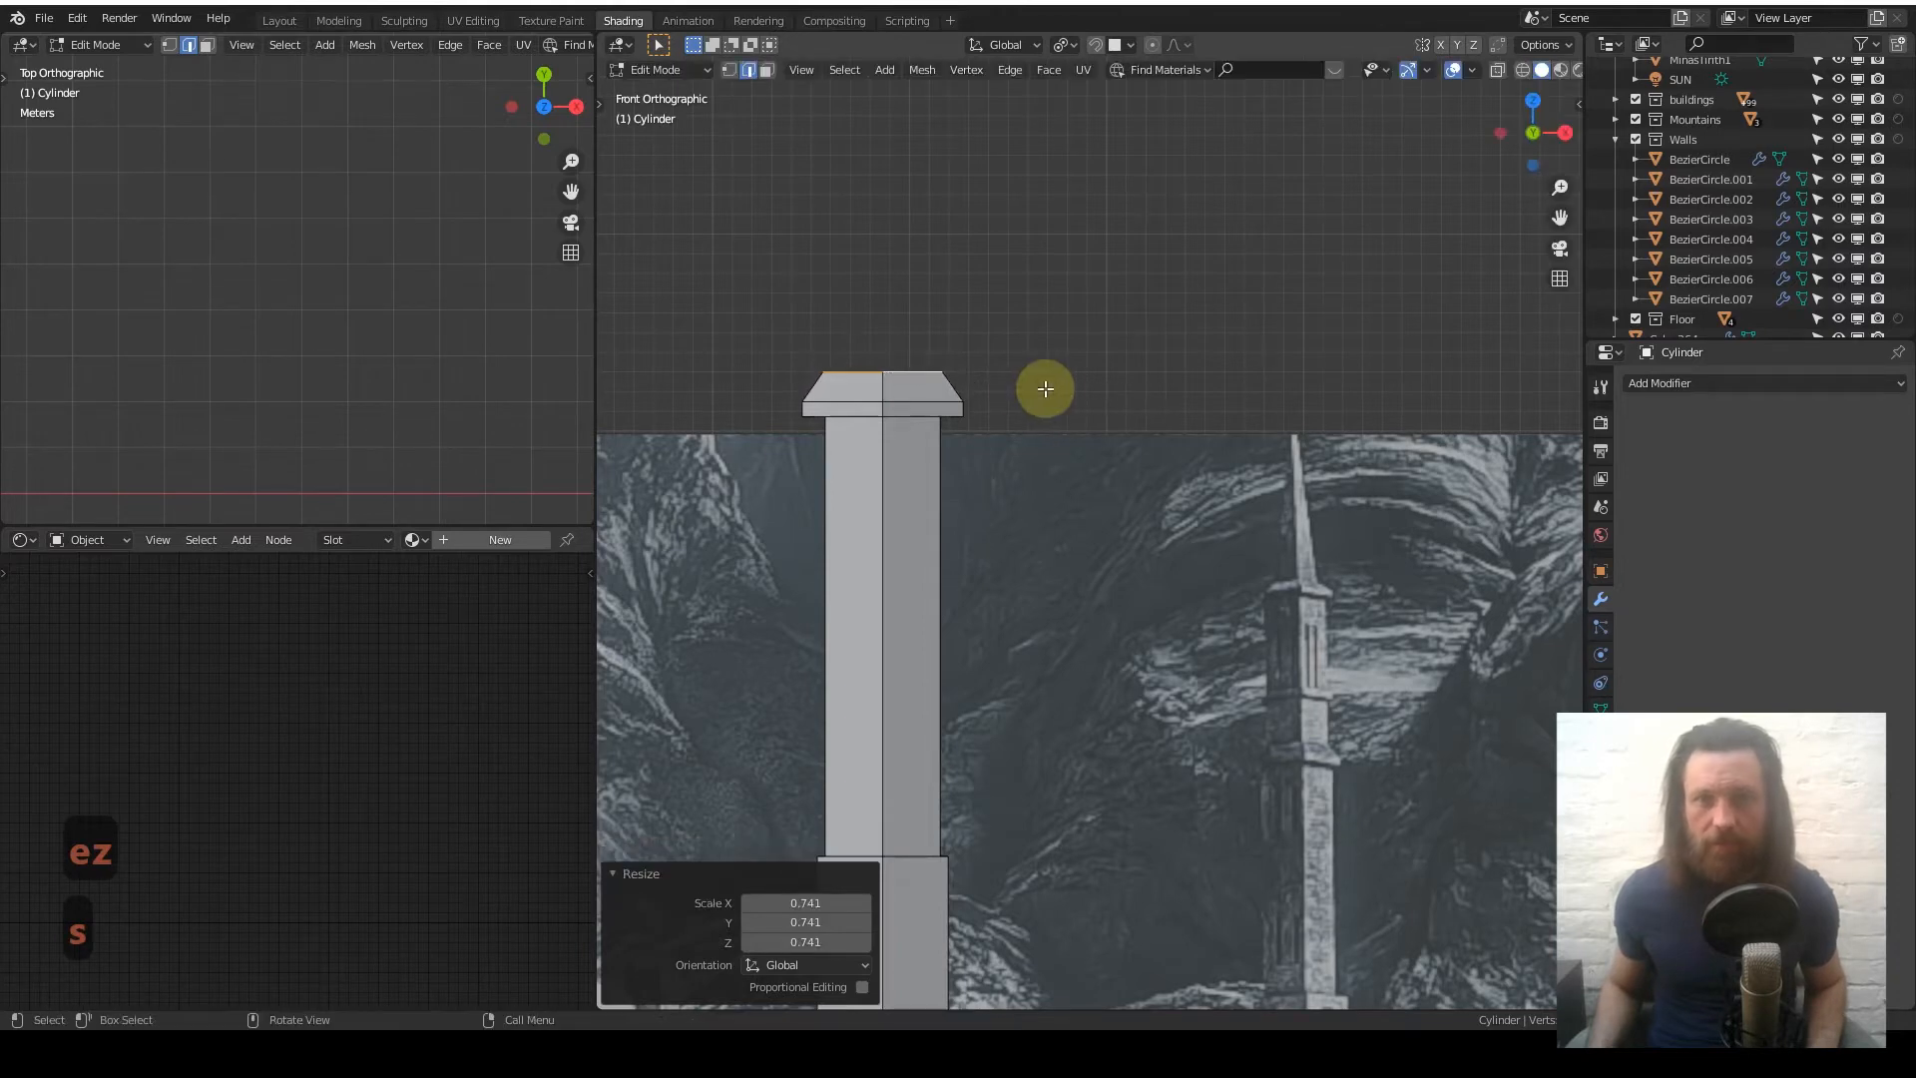
key("s")
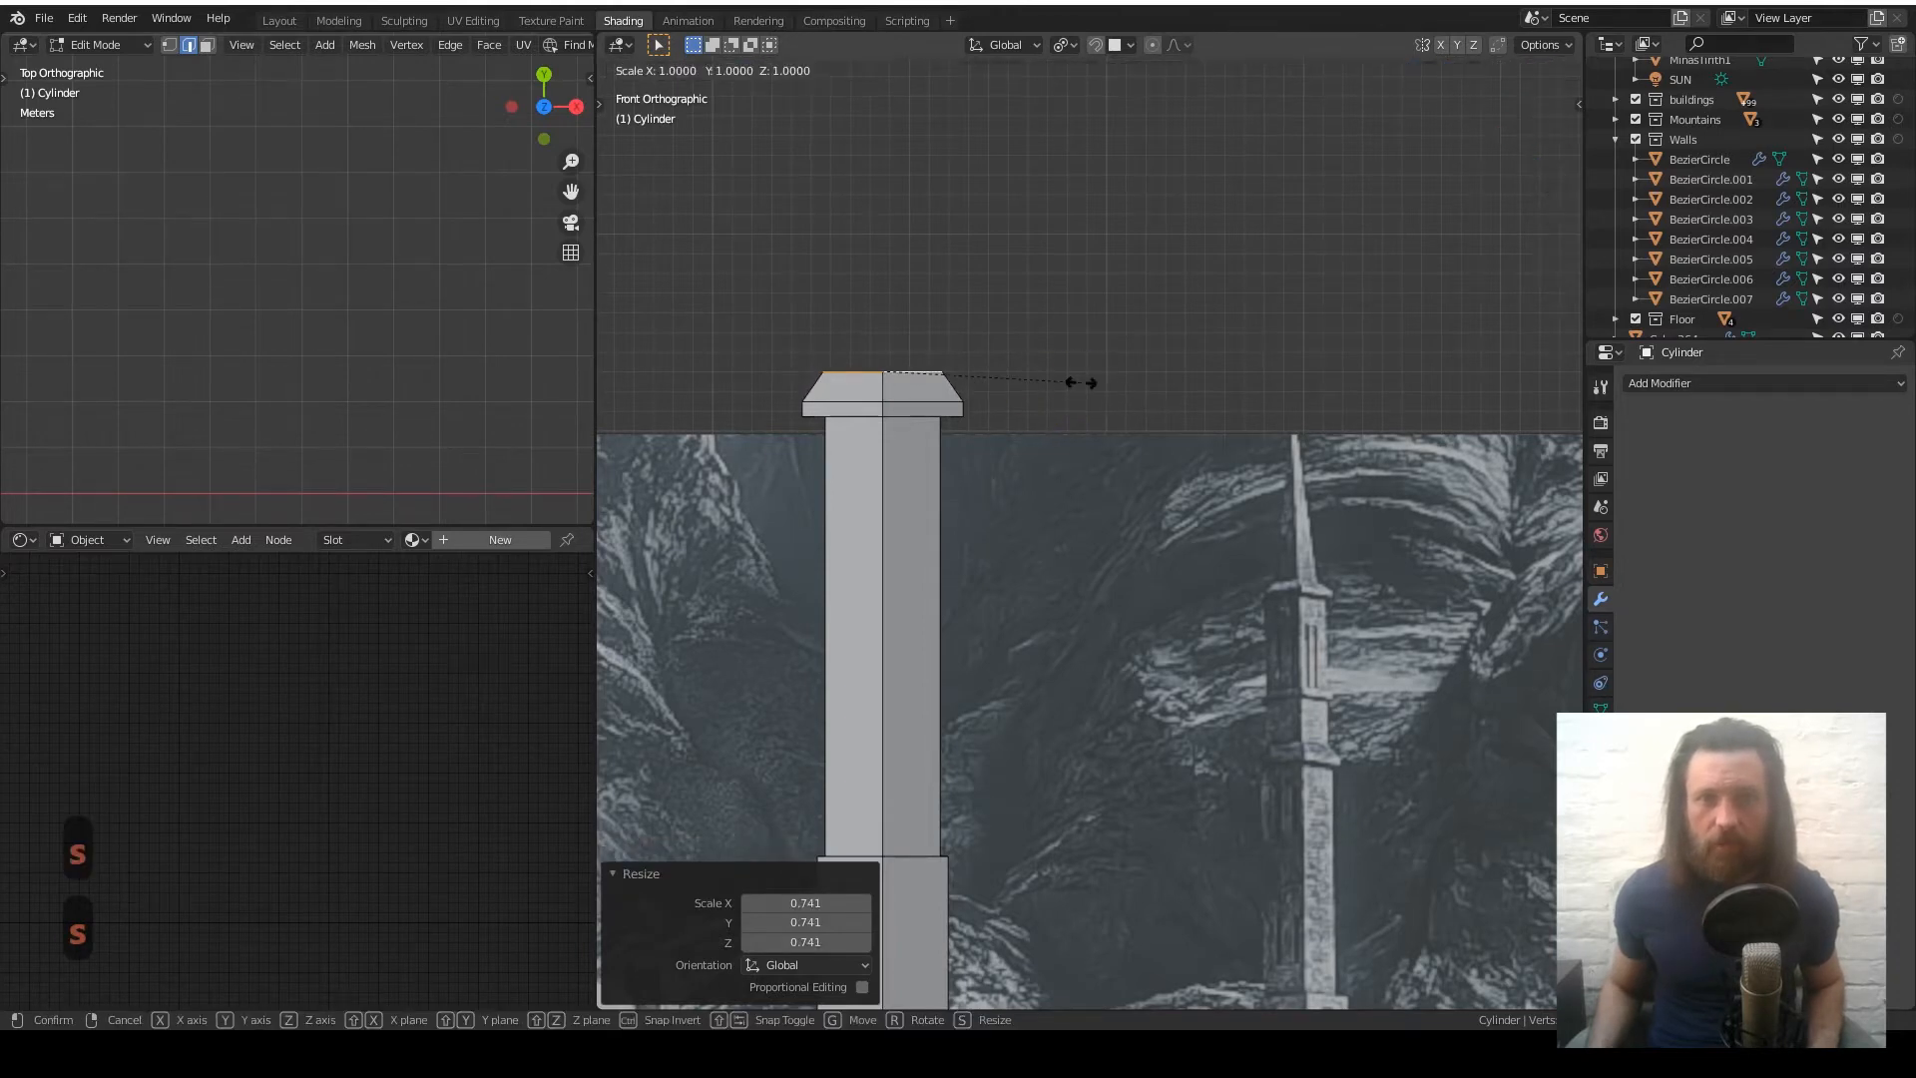
key("shift")
left_click(978, 375)
- Extrude the tapered top edge loop up about 46.1 m along Z to form the tower's third tier
key("e")
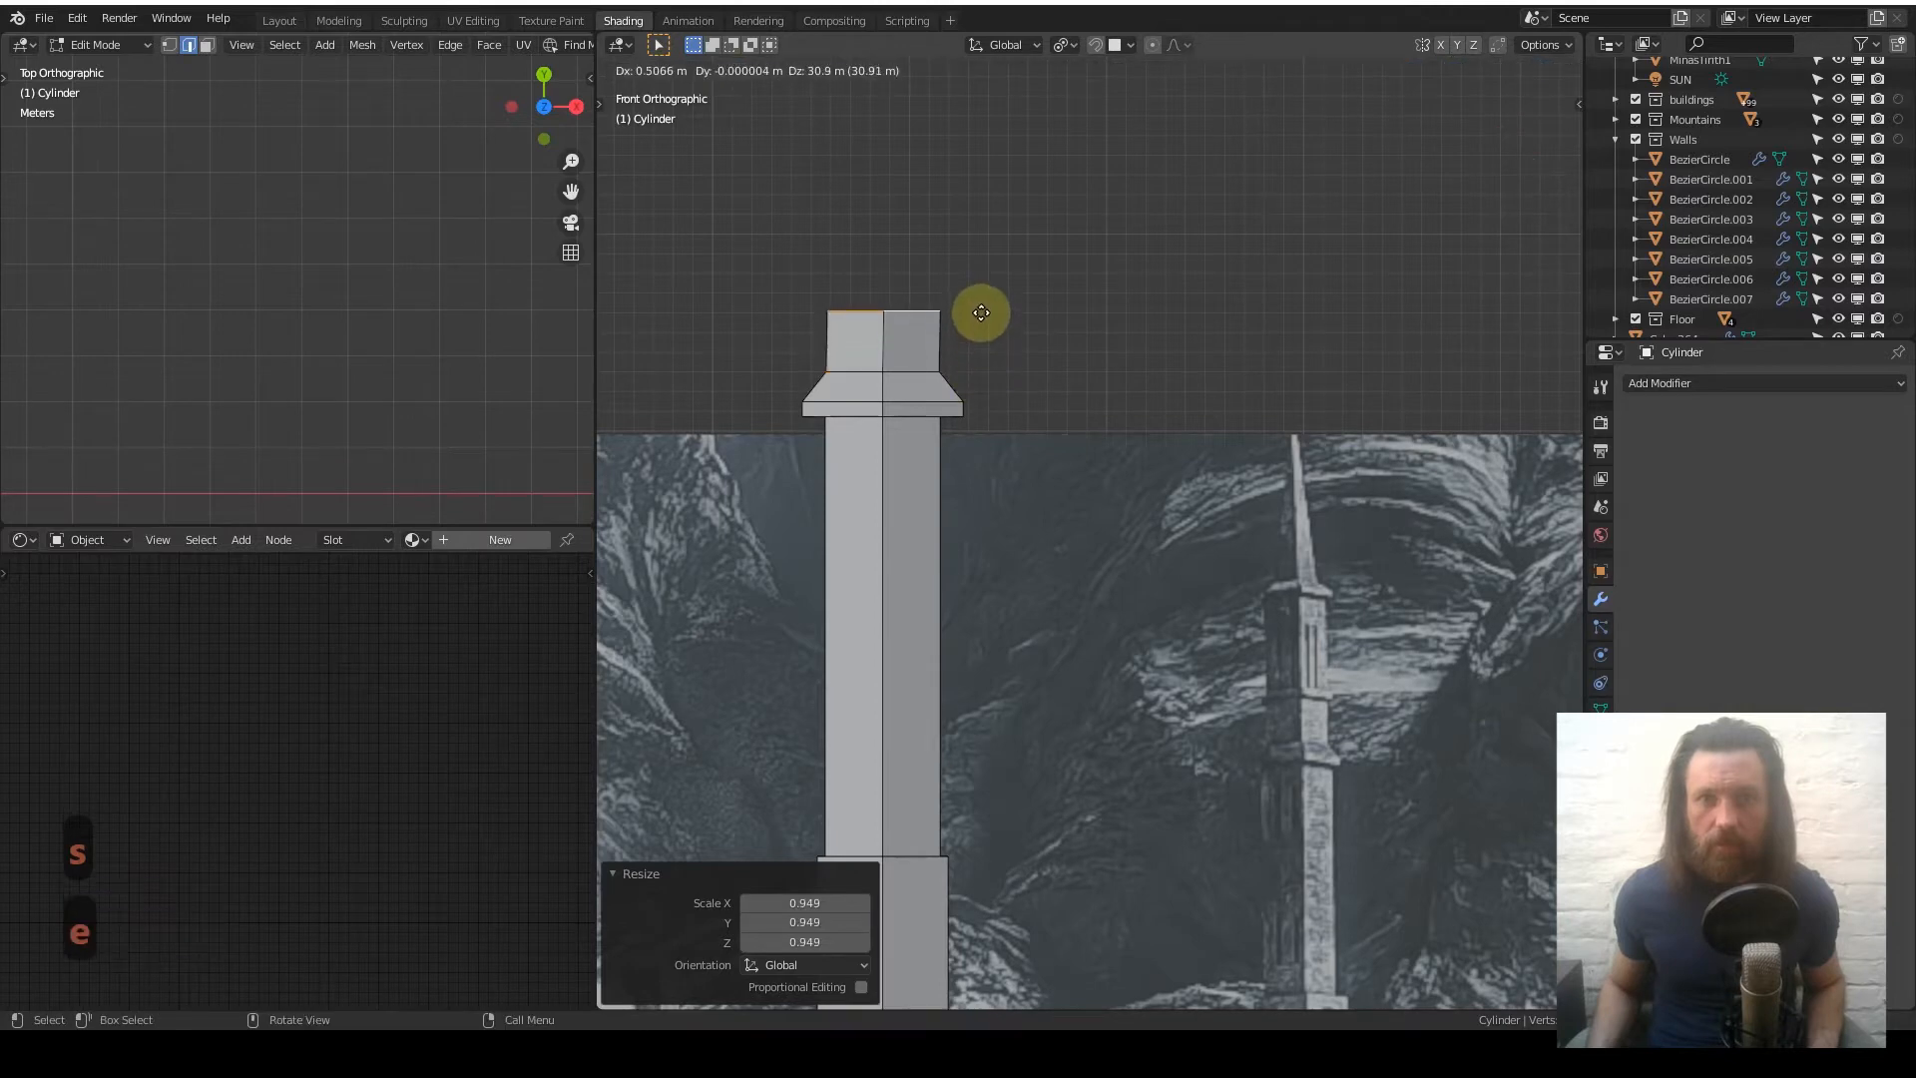
key("z")
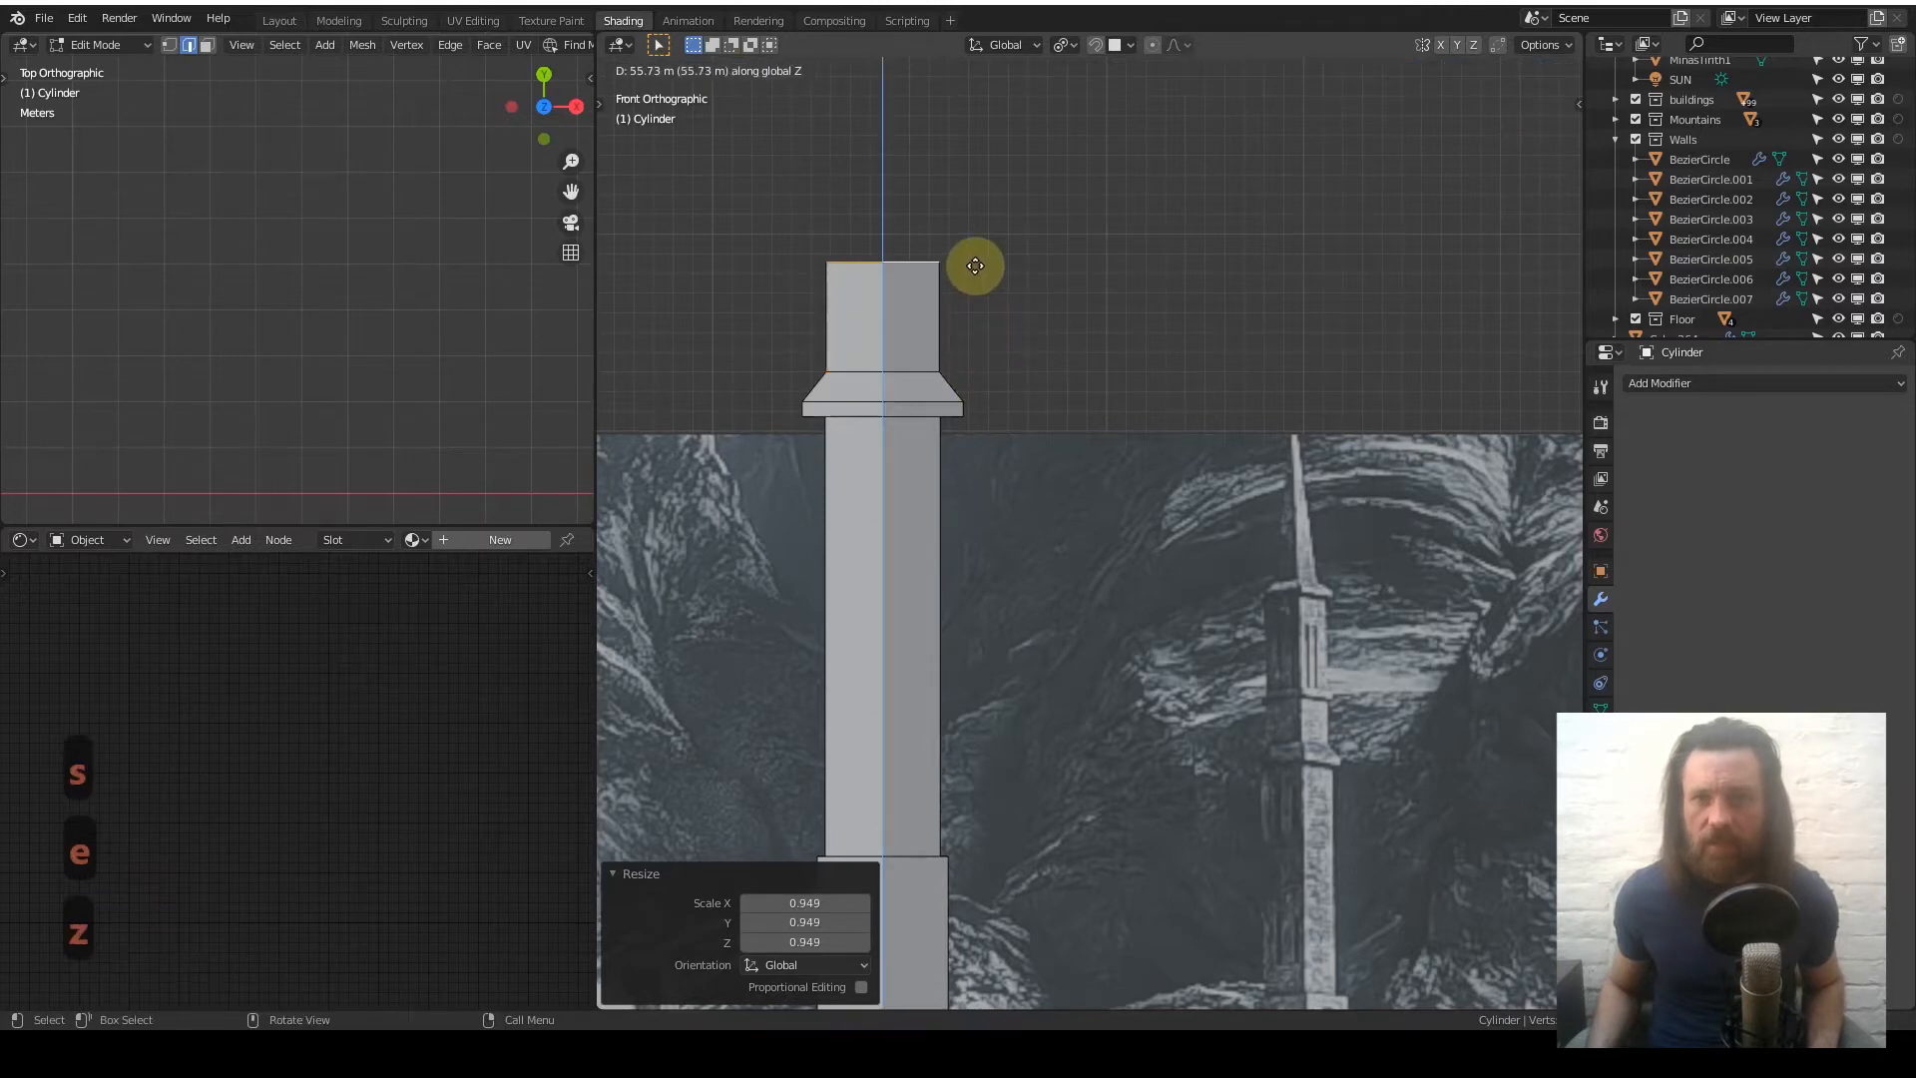
left_click(970, 284)
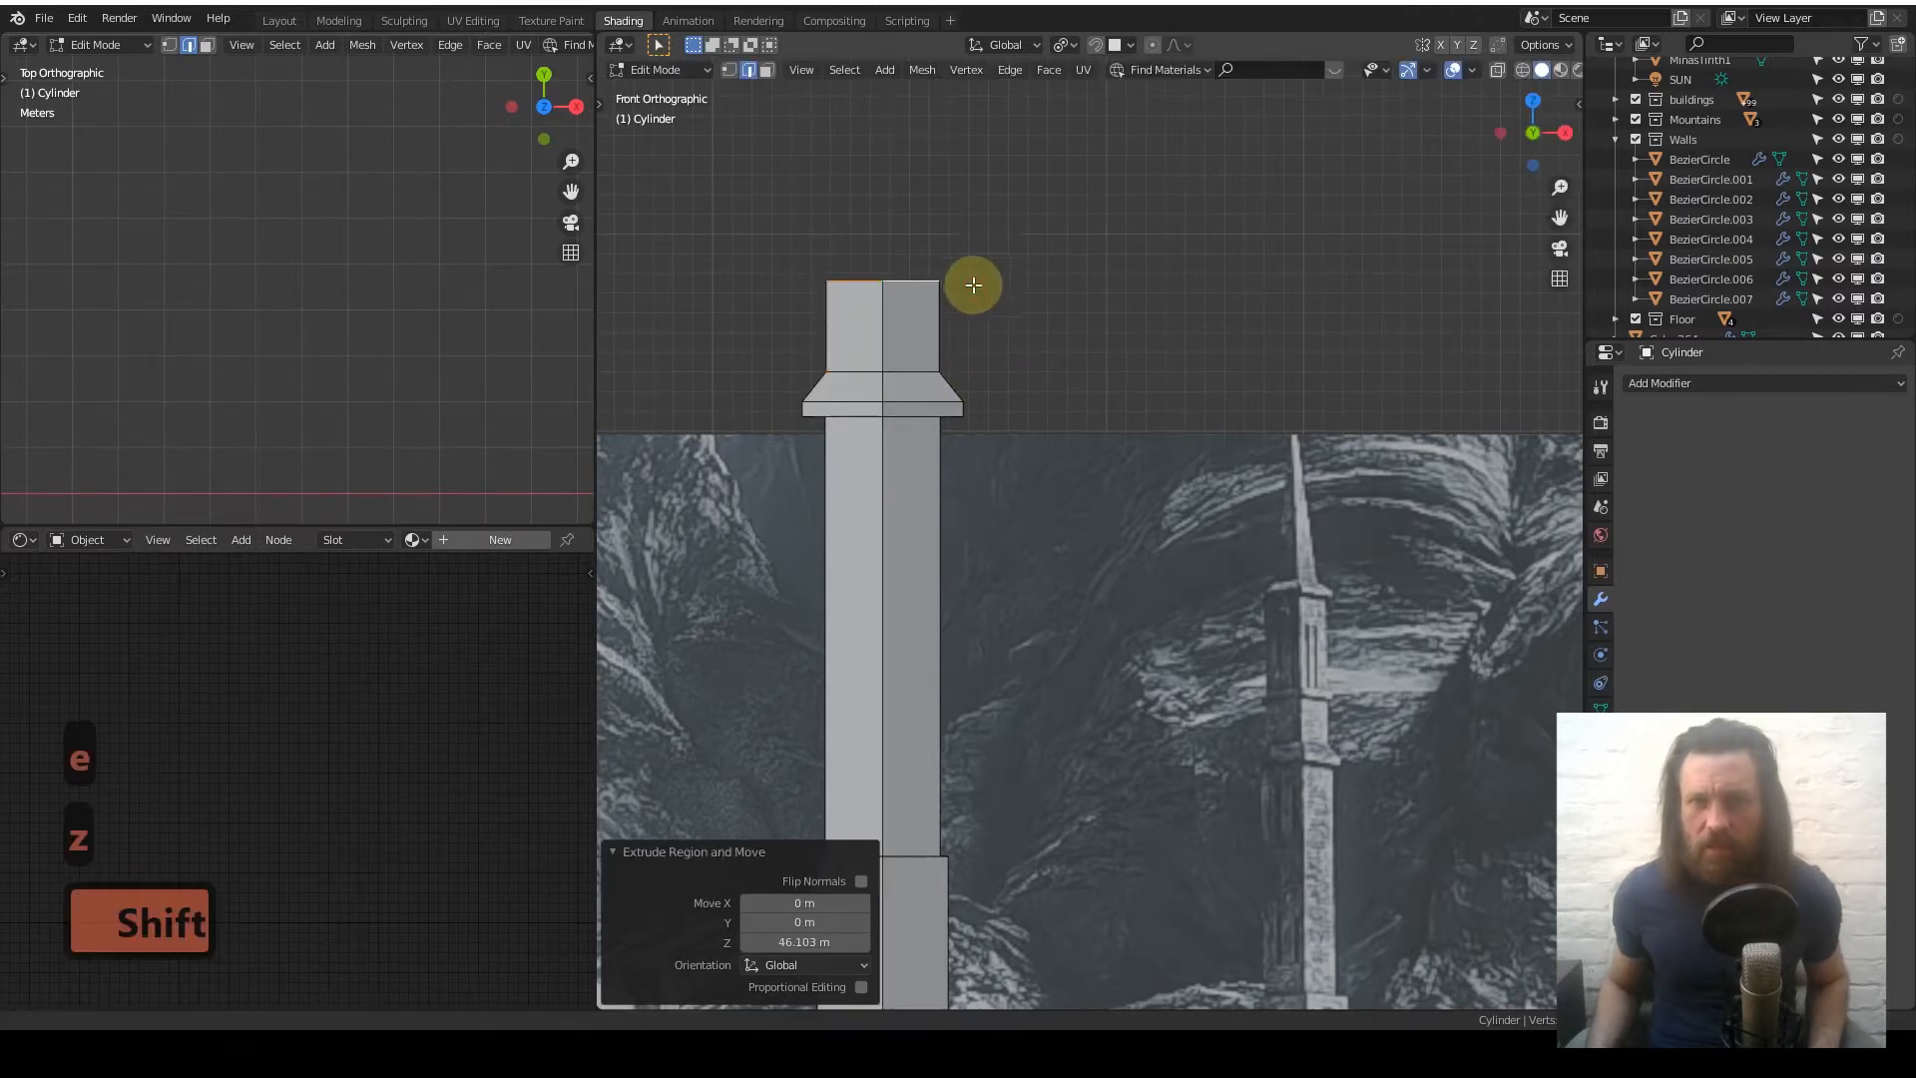
middle_click_drag(975, 287, 992, 368, "shift")
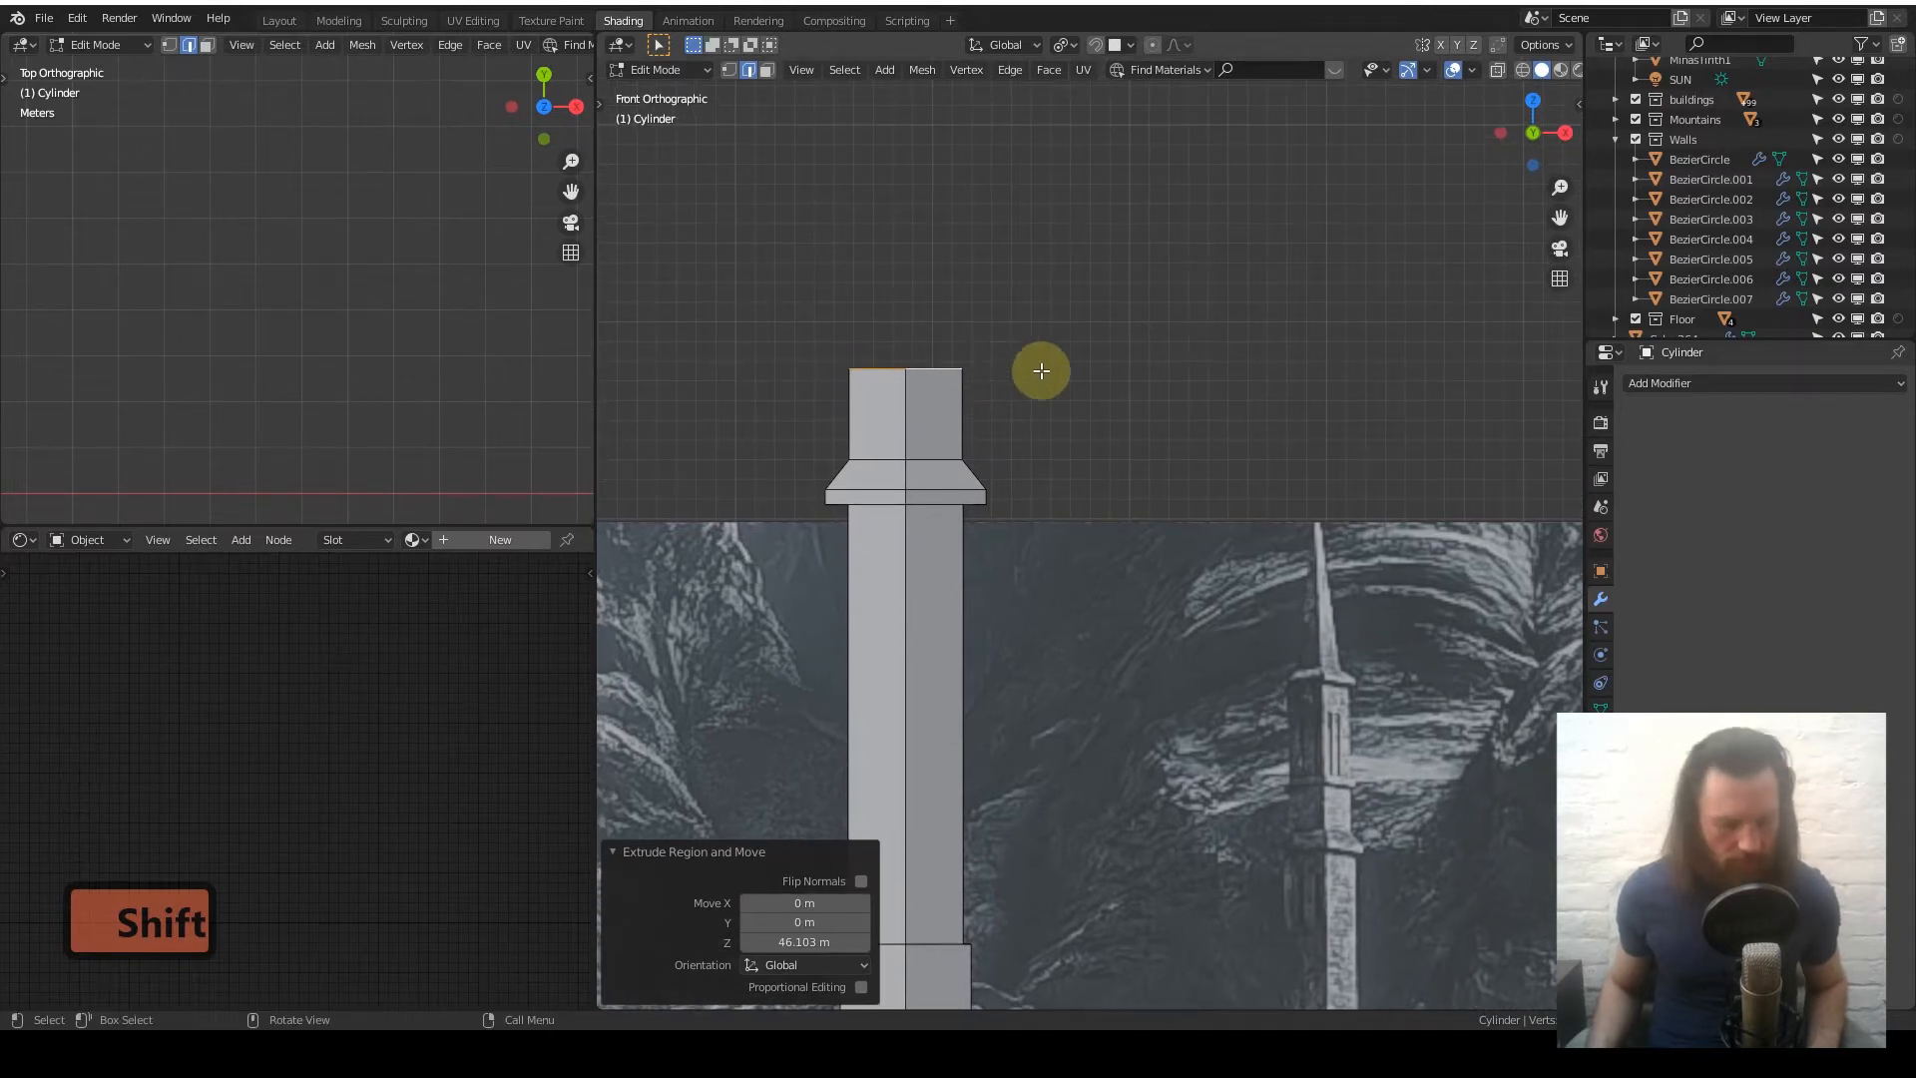
key("e")
key("s")
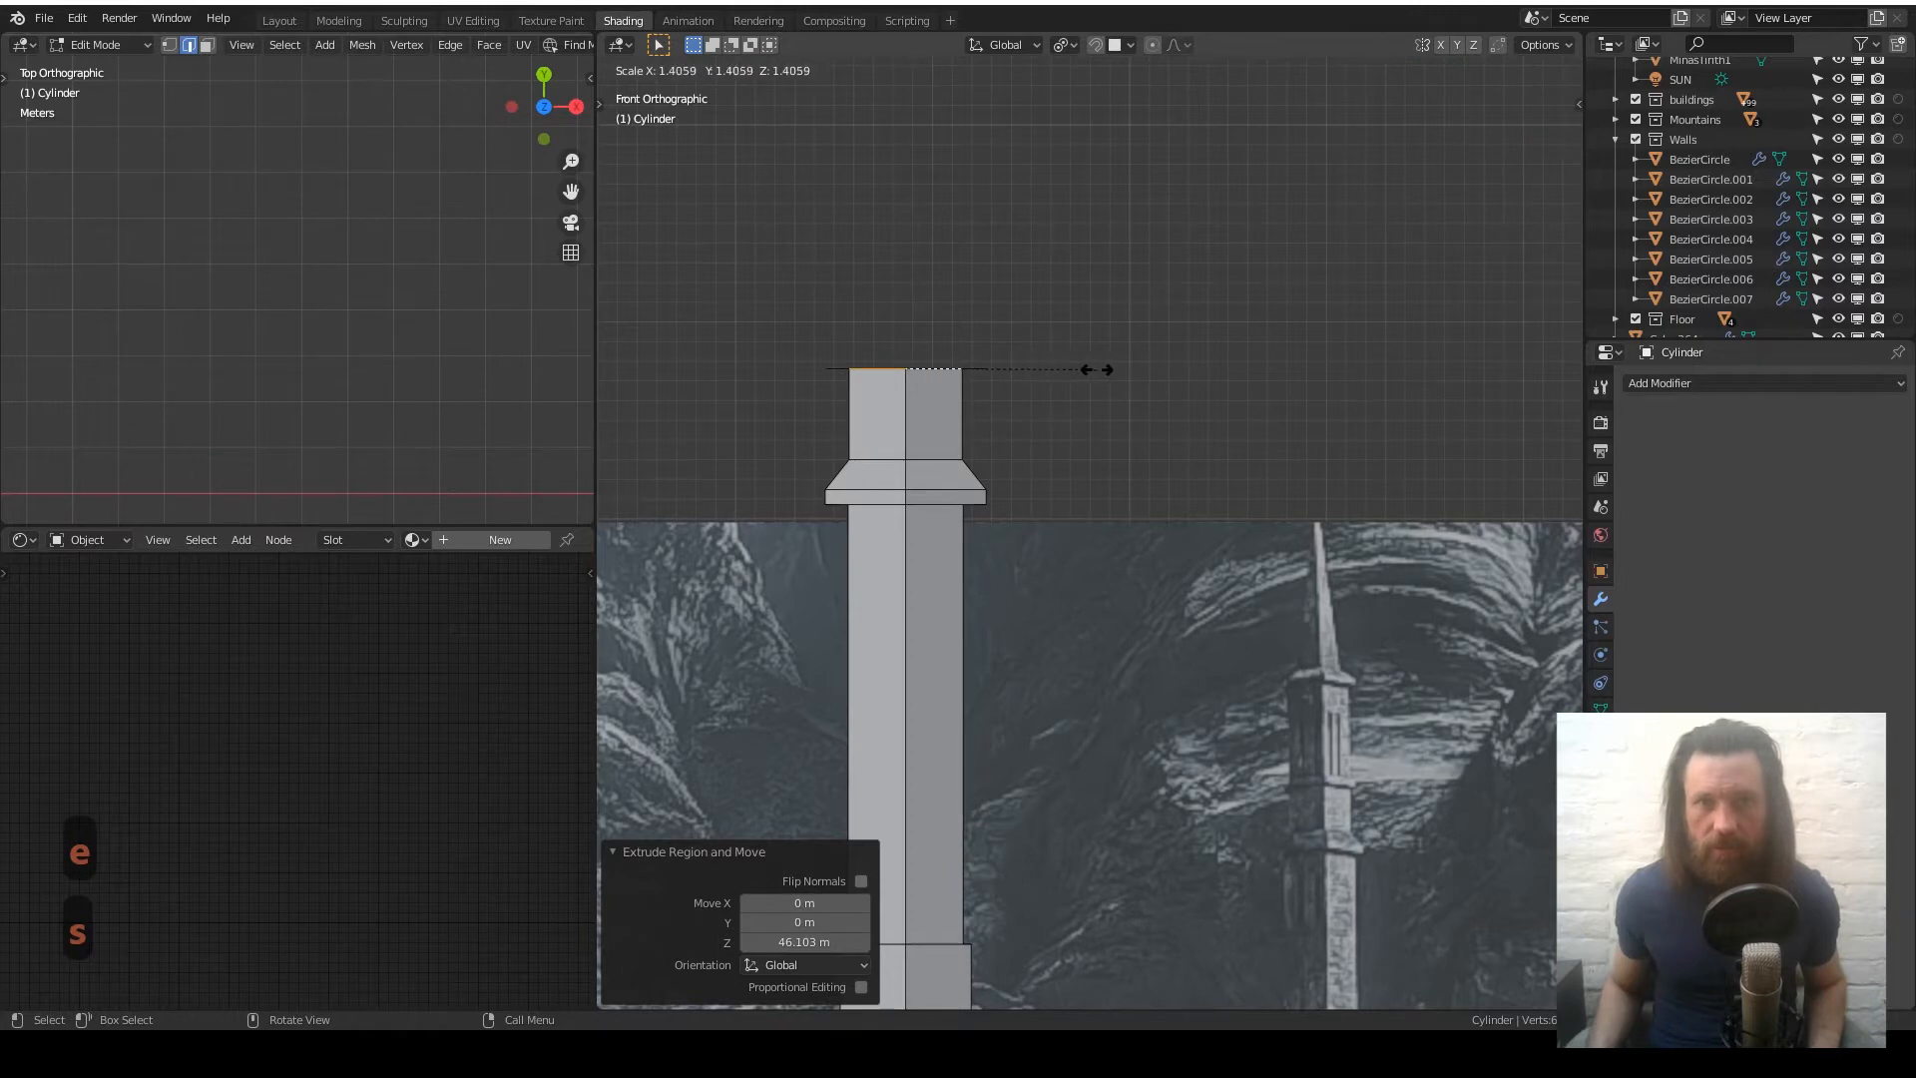
left_click(1098, 369)
key("e")
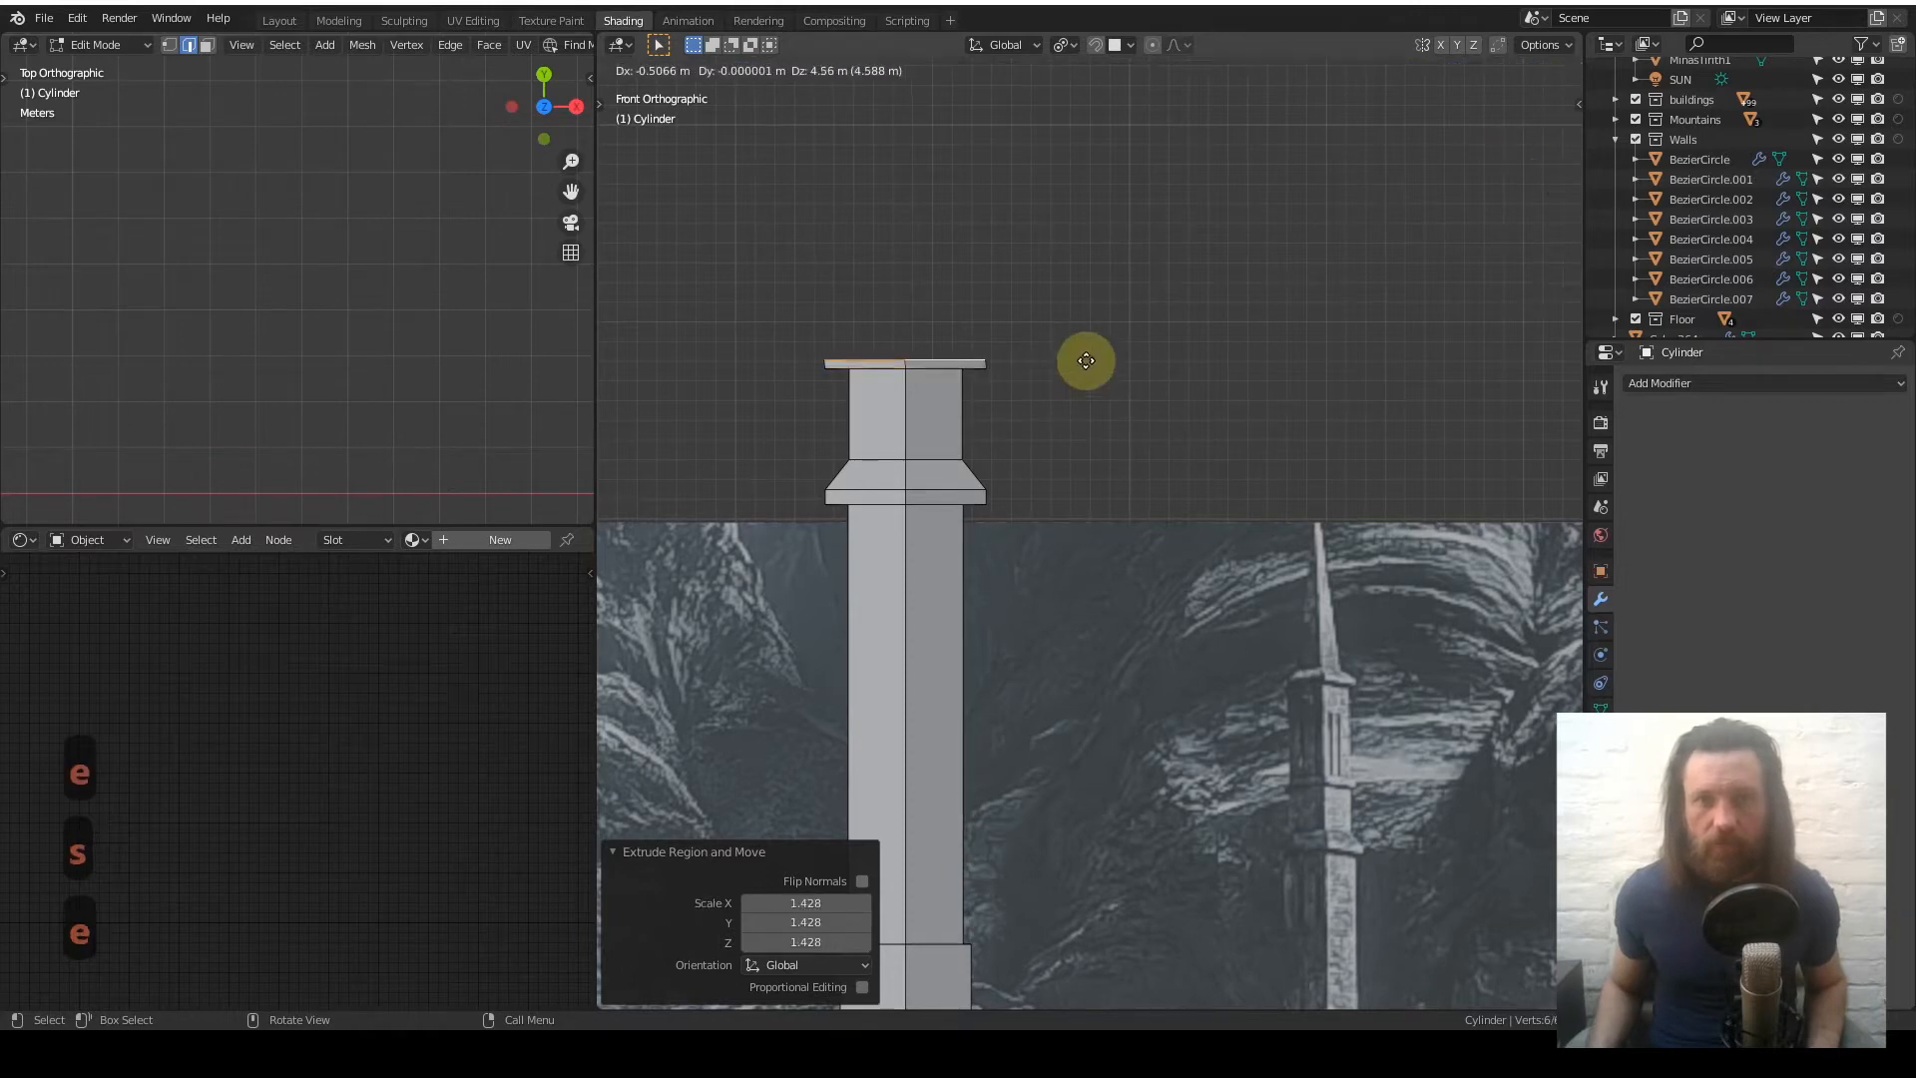
right_click(1085, 357)
key("ctrl+z")
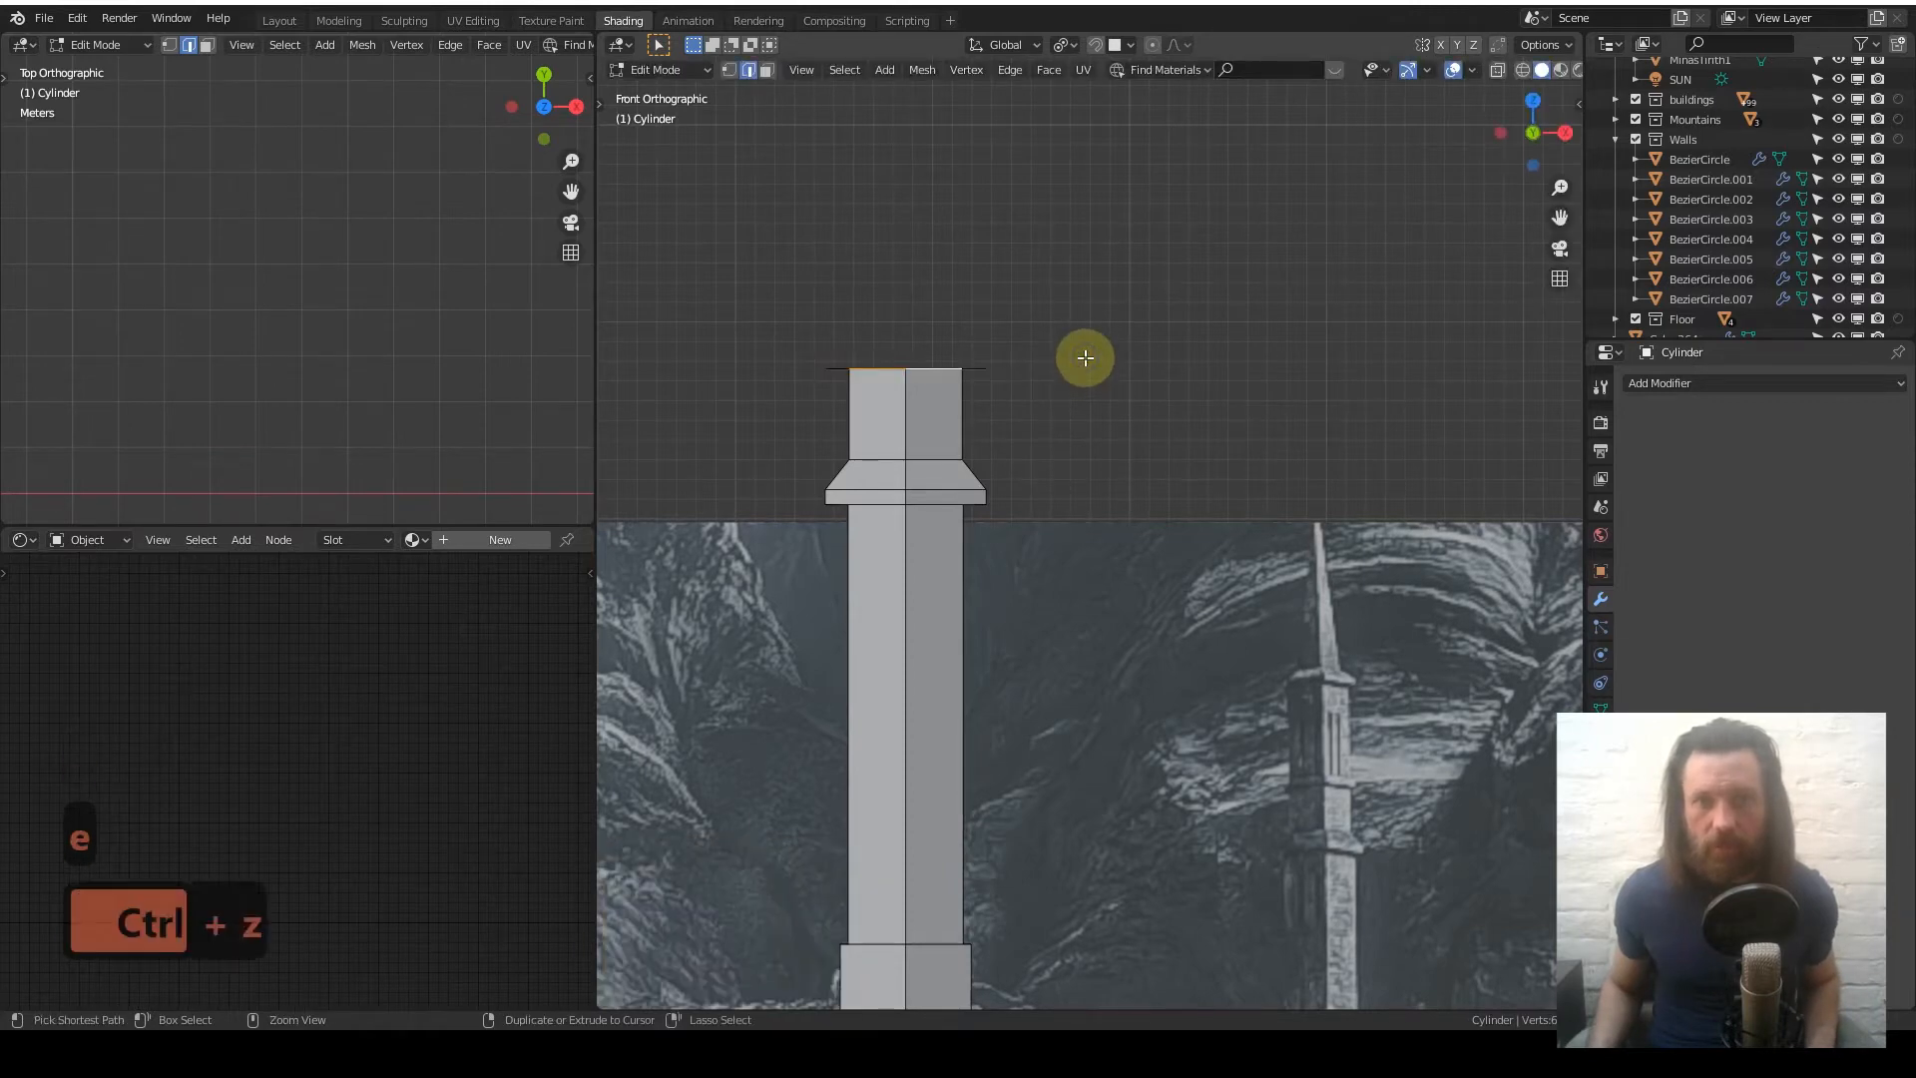
key("ctrl+z")
- Extrude the third tier's top loop outward at a scale of about 1.367 and raise it about 10.1 m as a second ledge
key("e")
key("s")
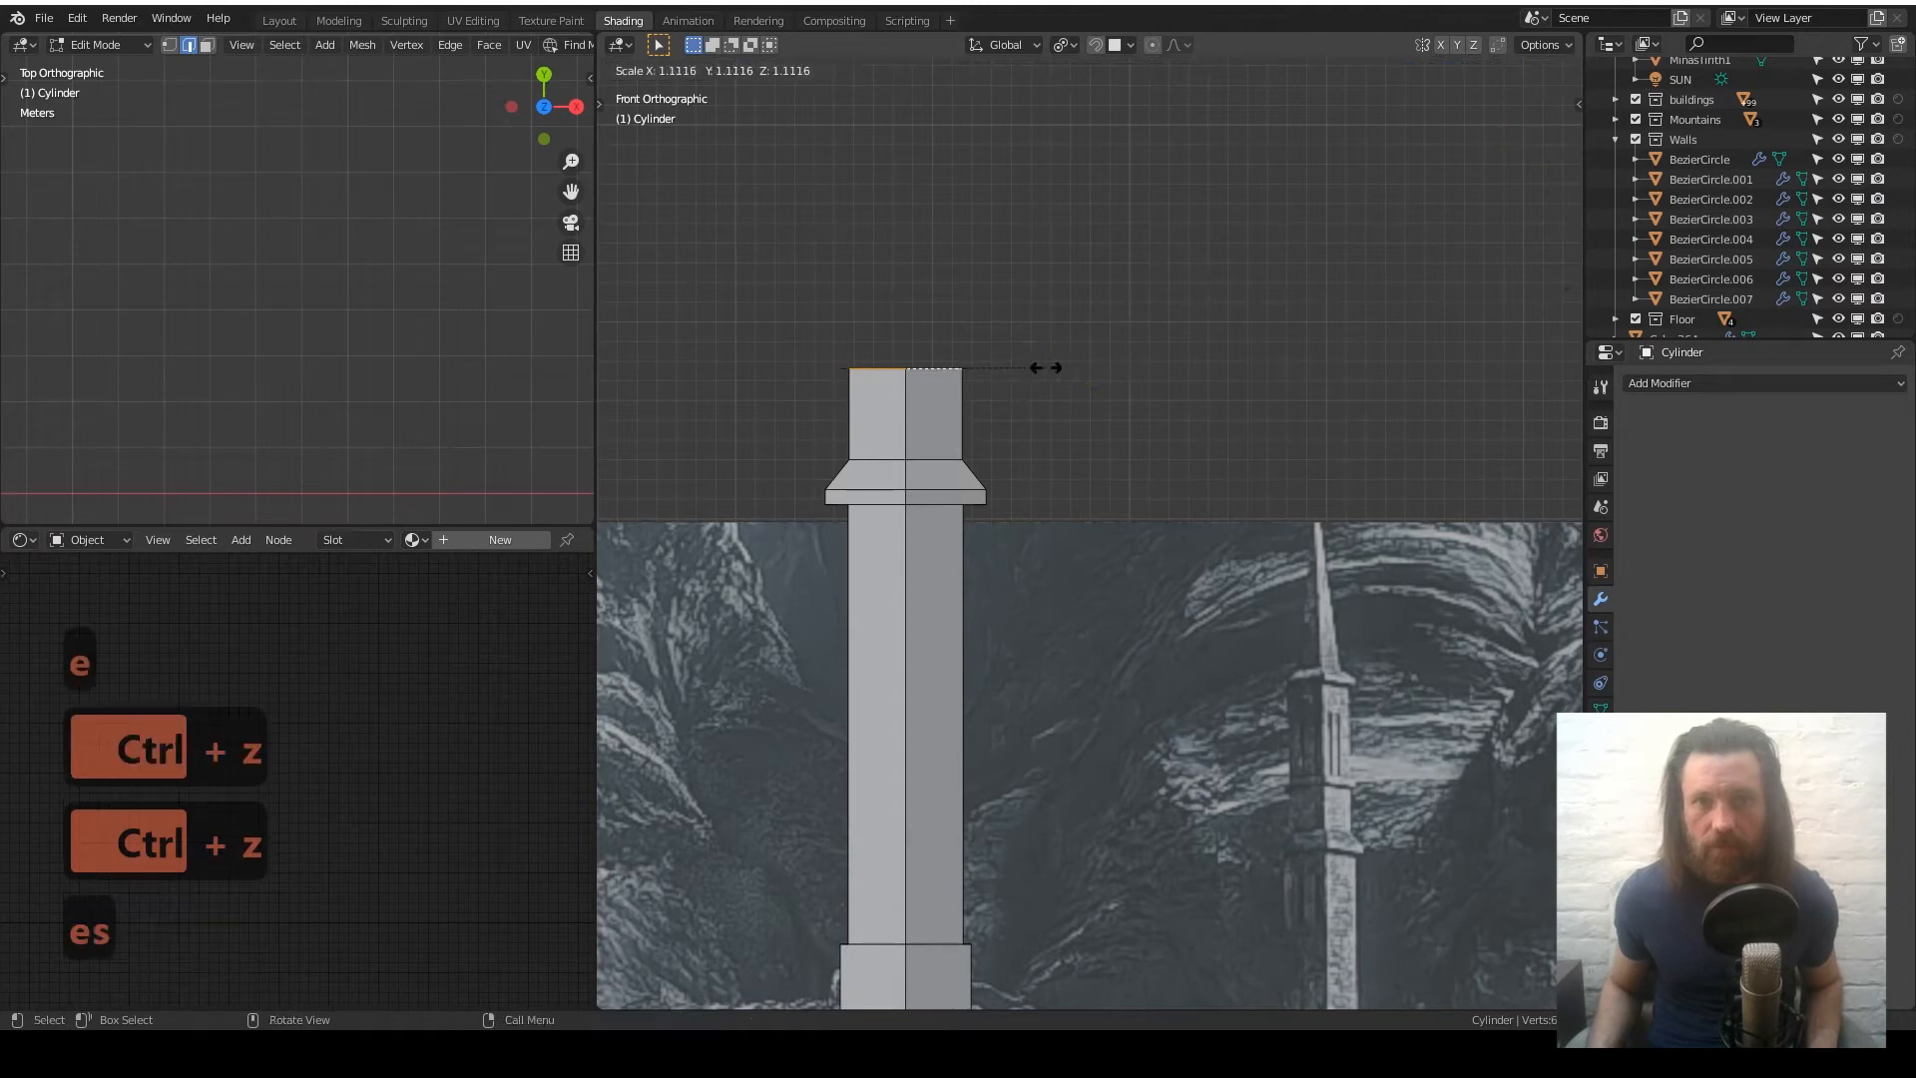
left_click(1078, 364)
key("e")
key("z")
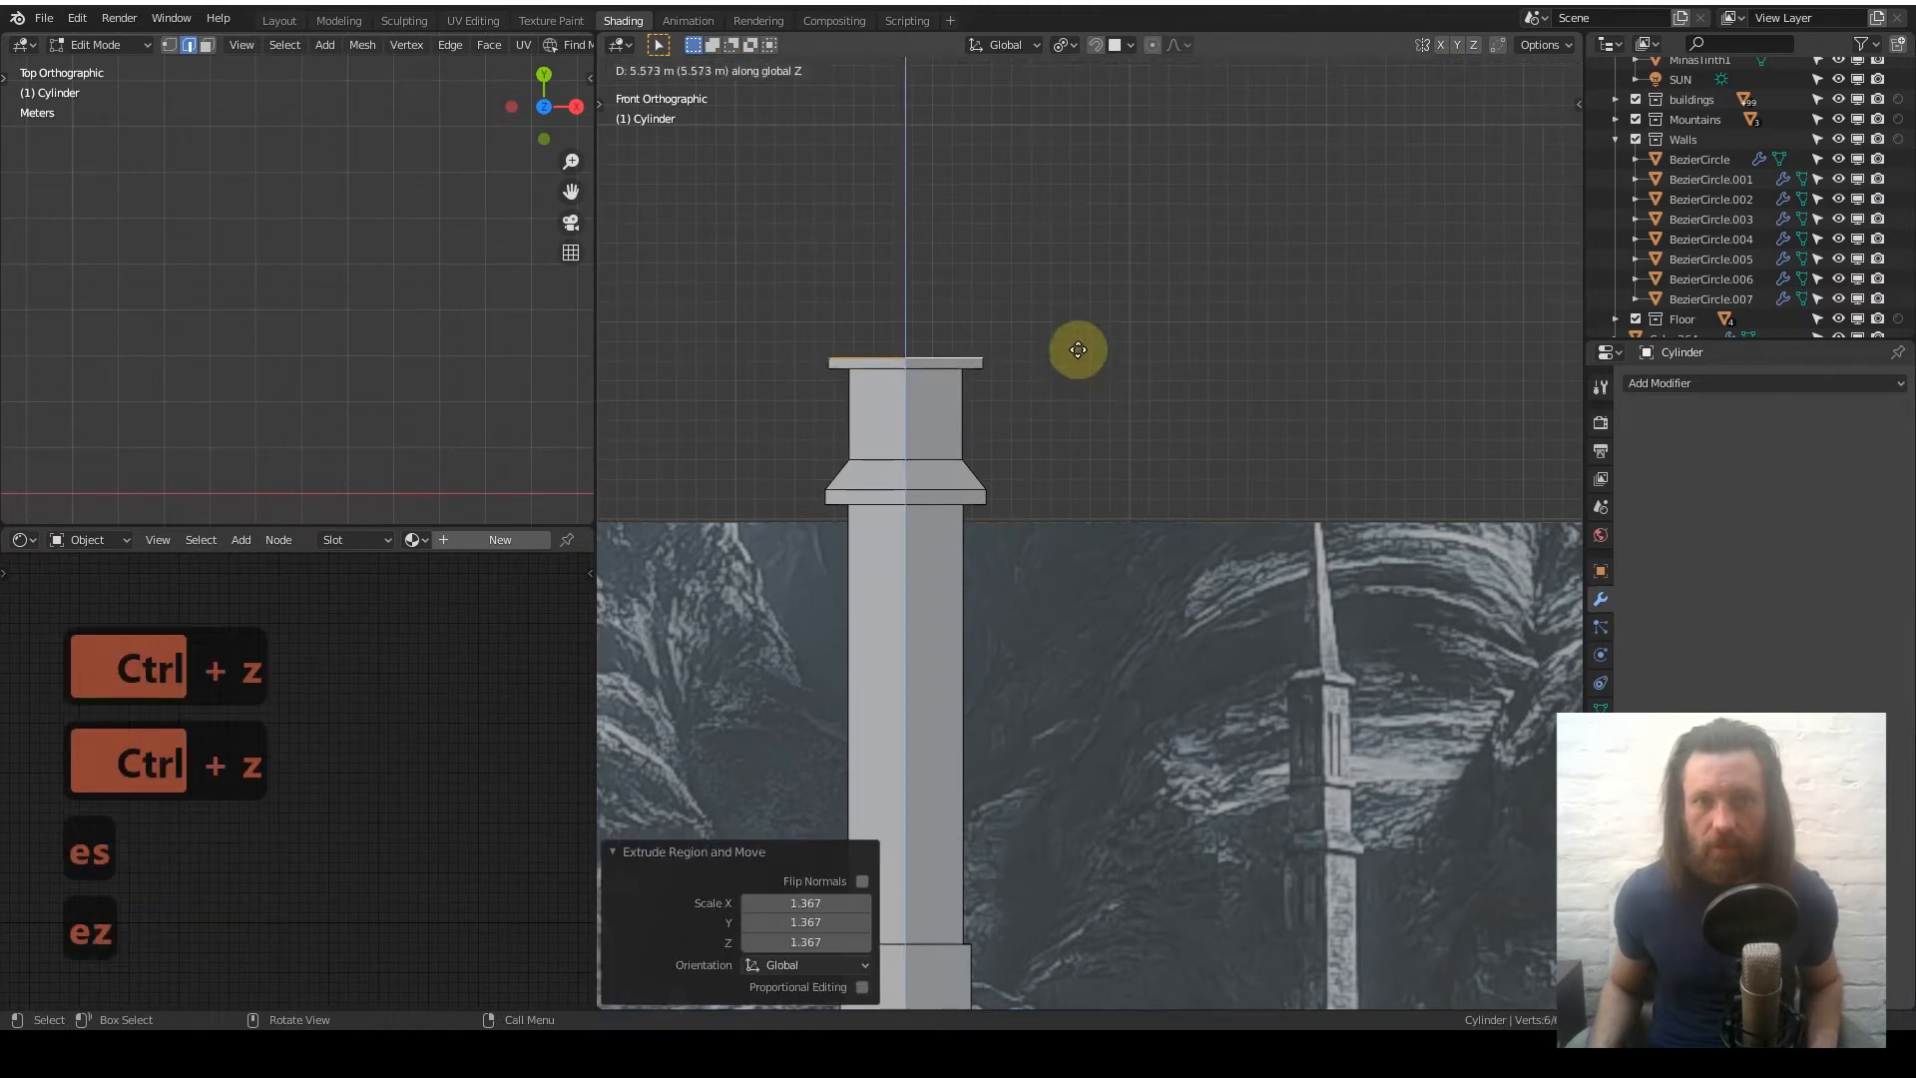
left_click(1078, 344)
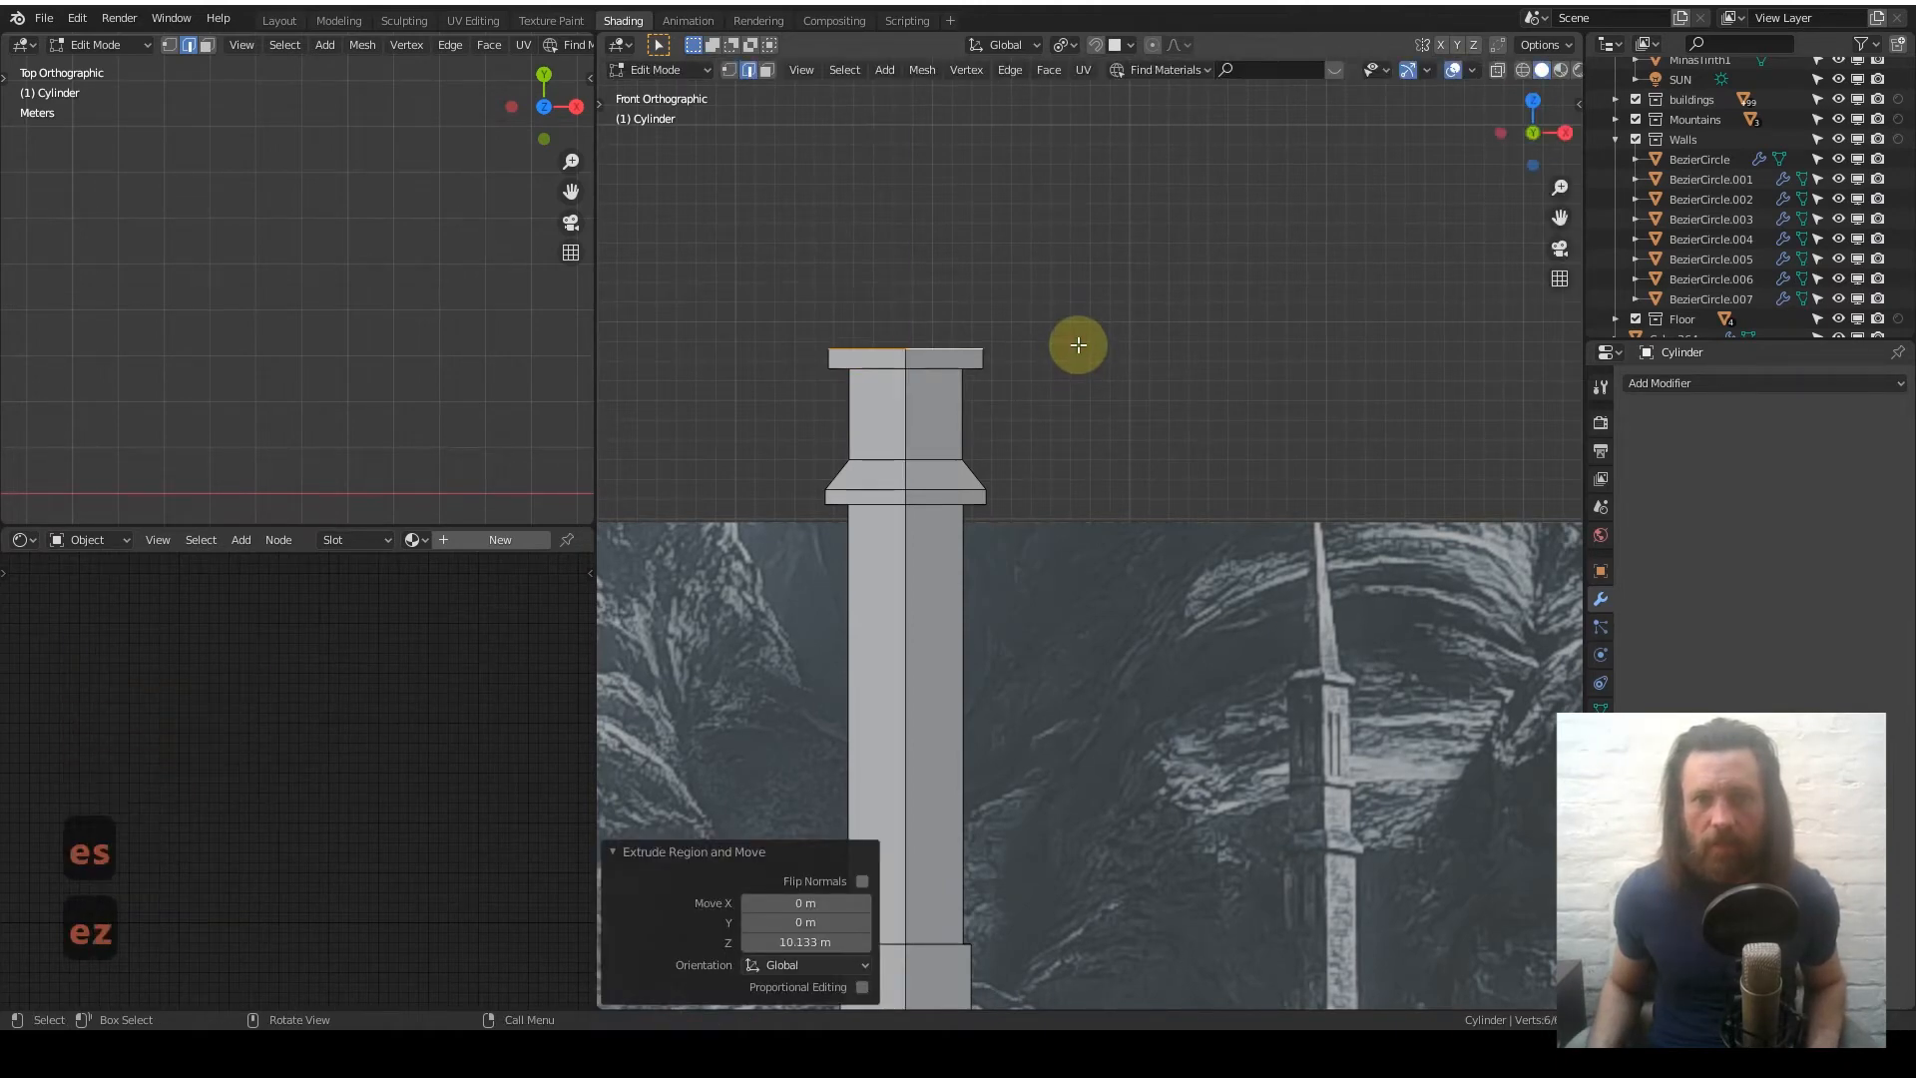
- Extrude the second ledge's top edge loop inward at a scale of about 0.921
key("e")
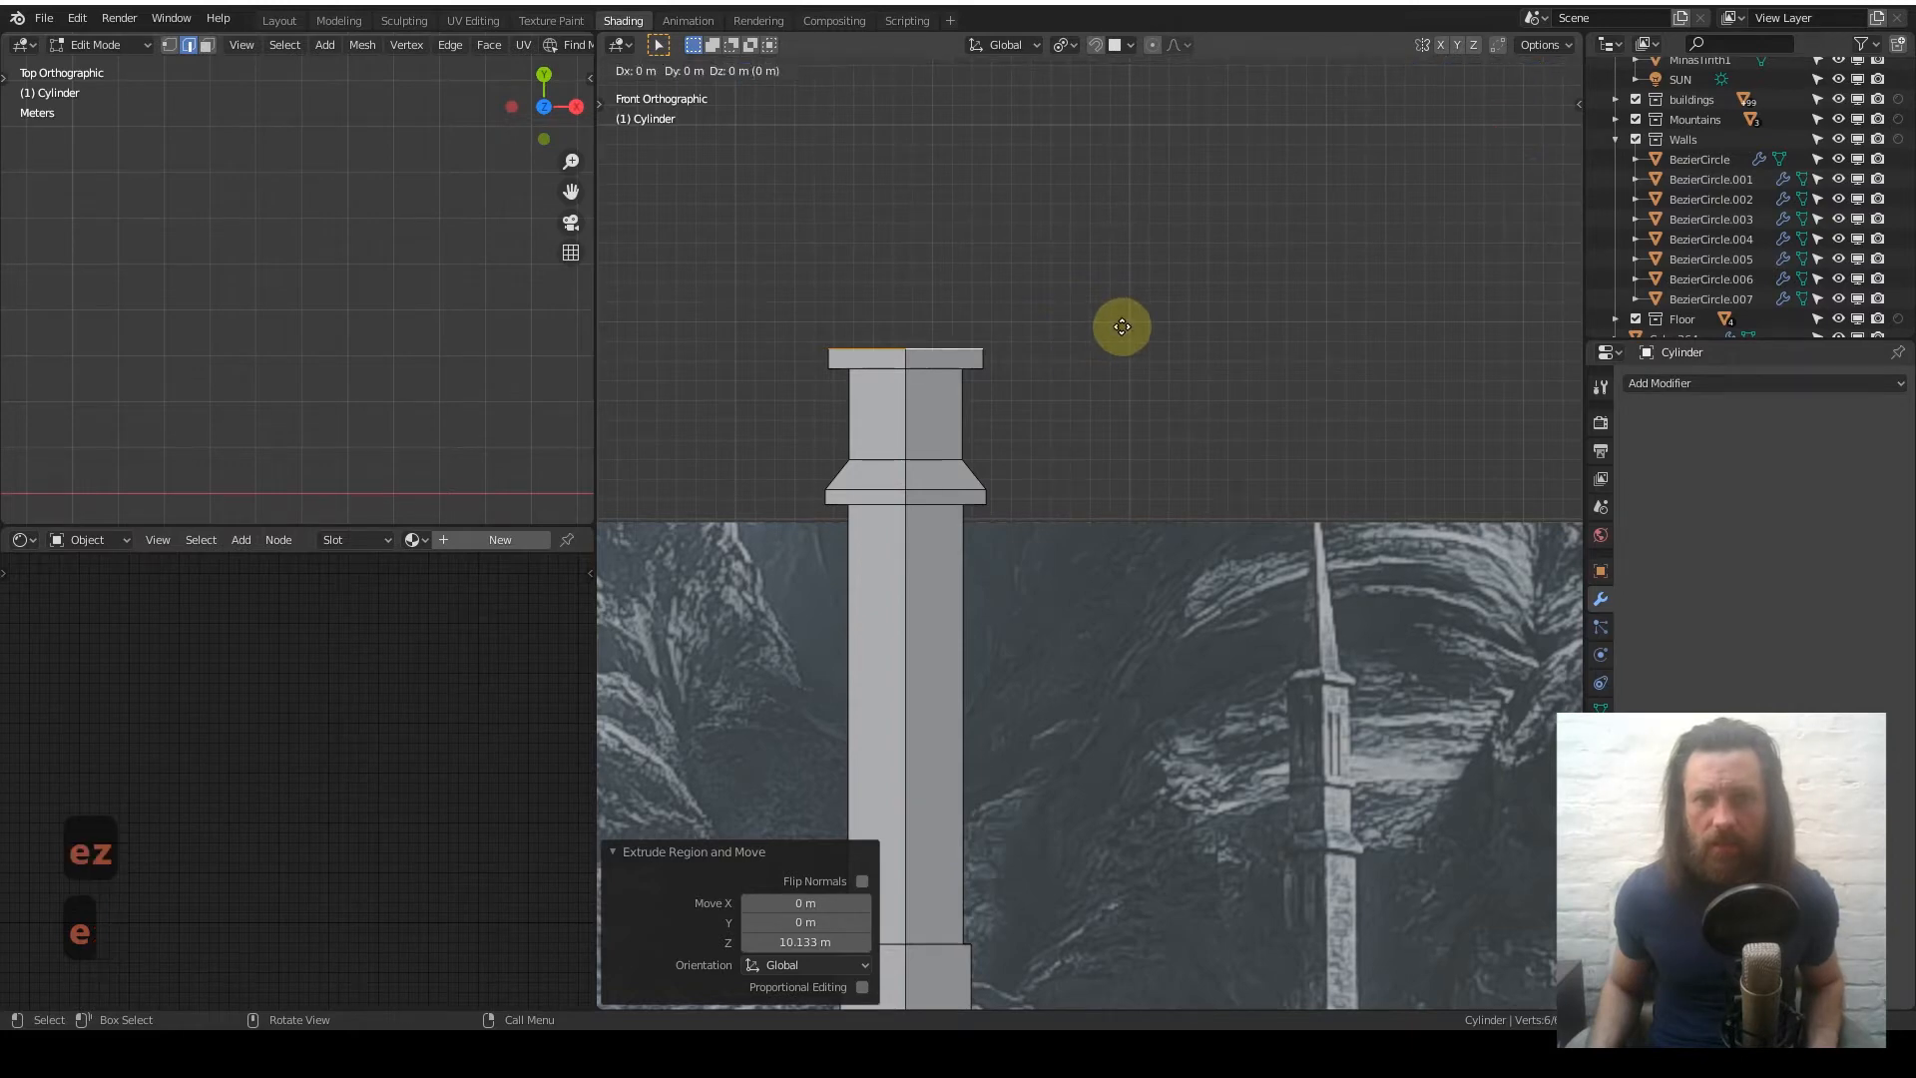
key("shift")
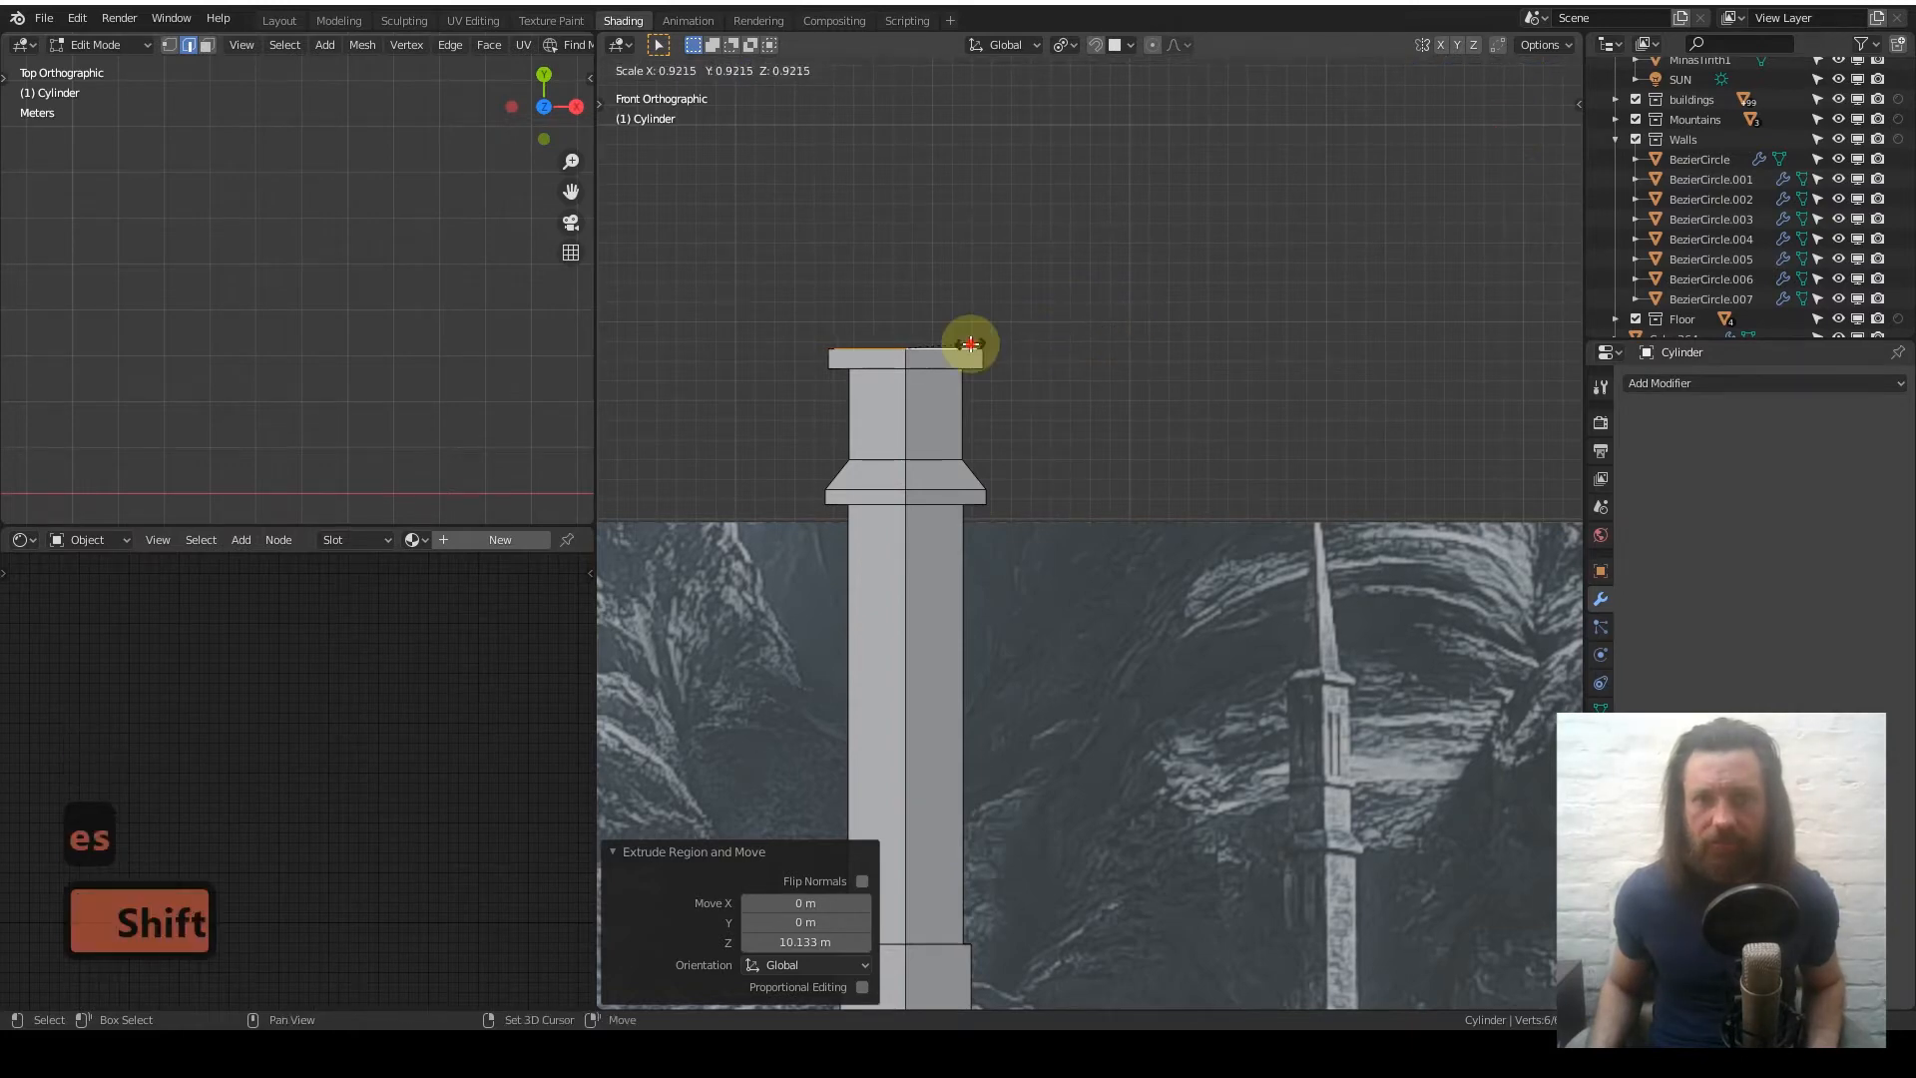
left_click(971, 345)
key("e")
key("z")
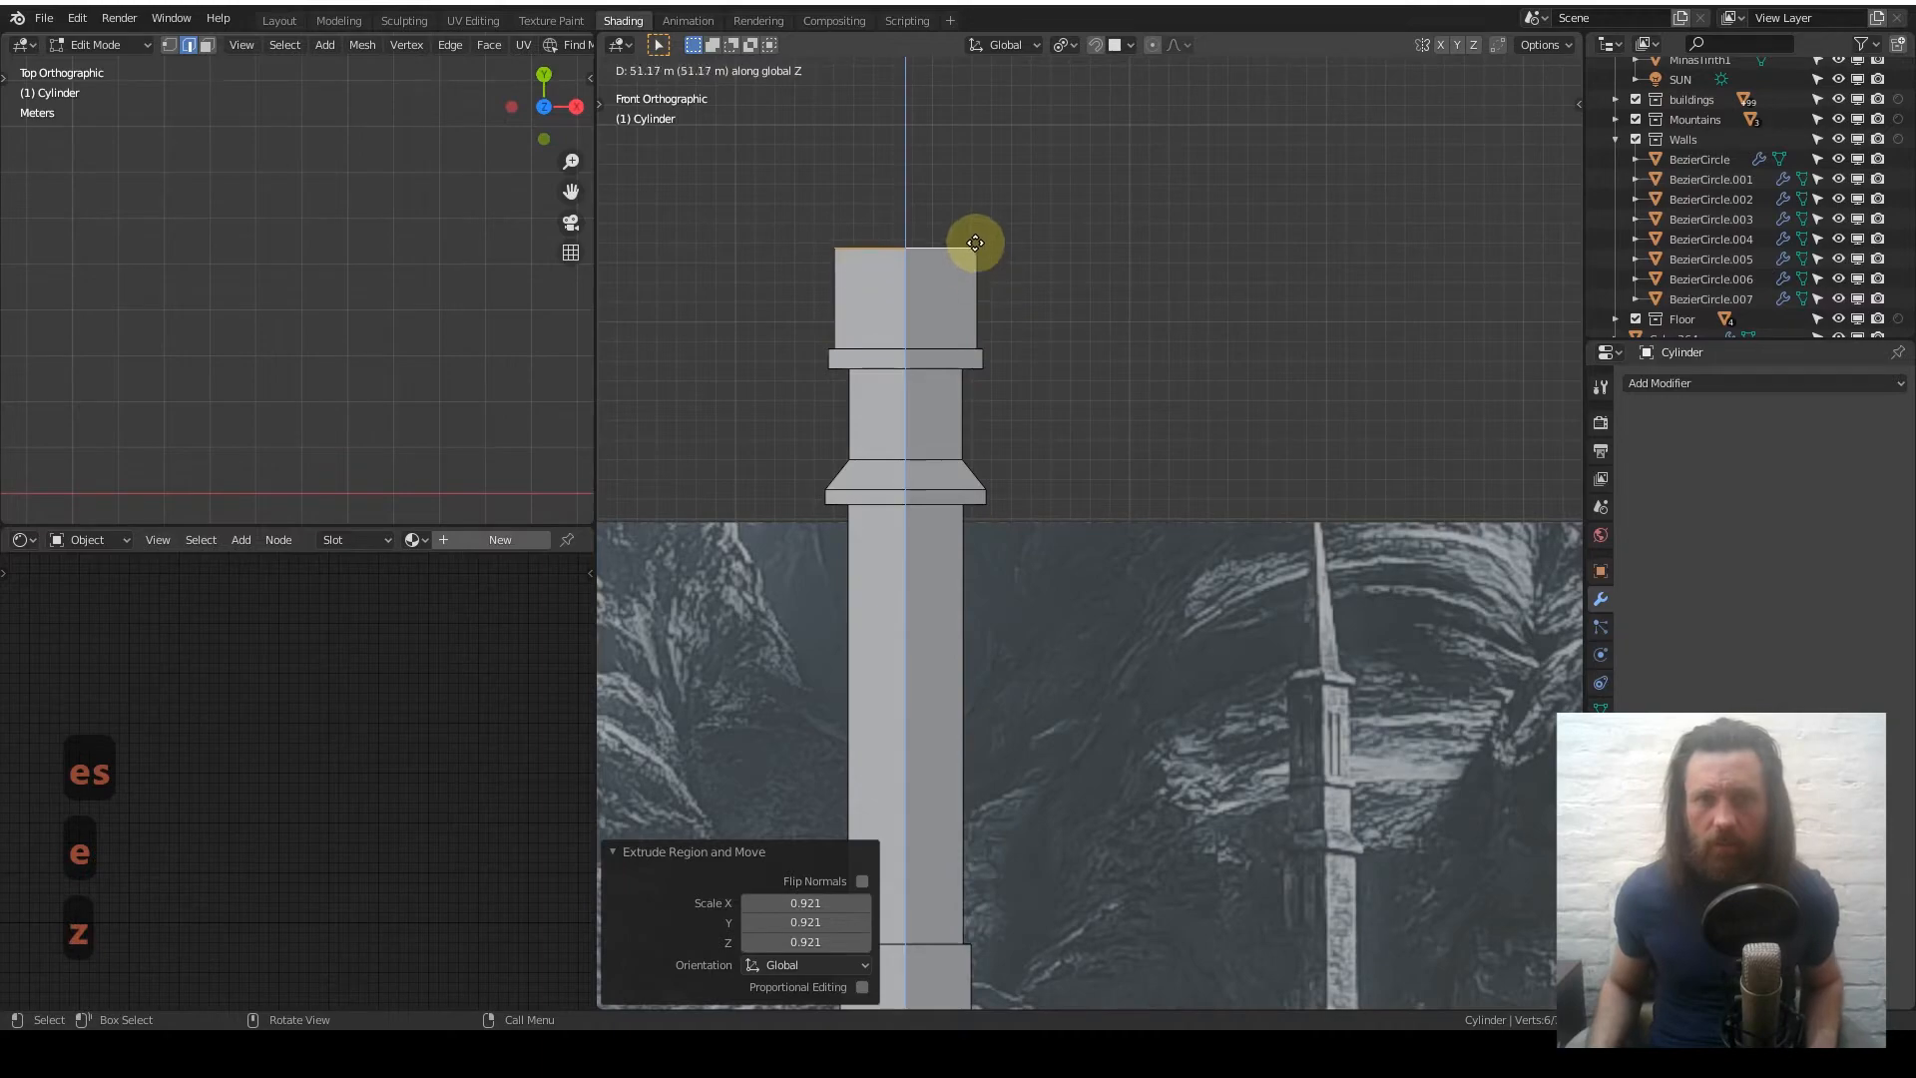
right_click(1017, 270)
key("ctrl+z")
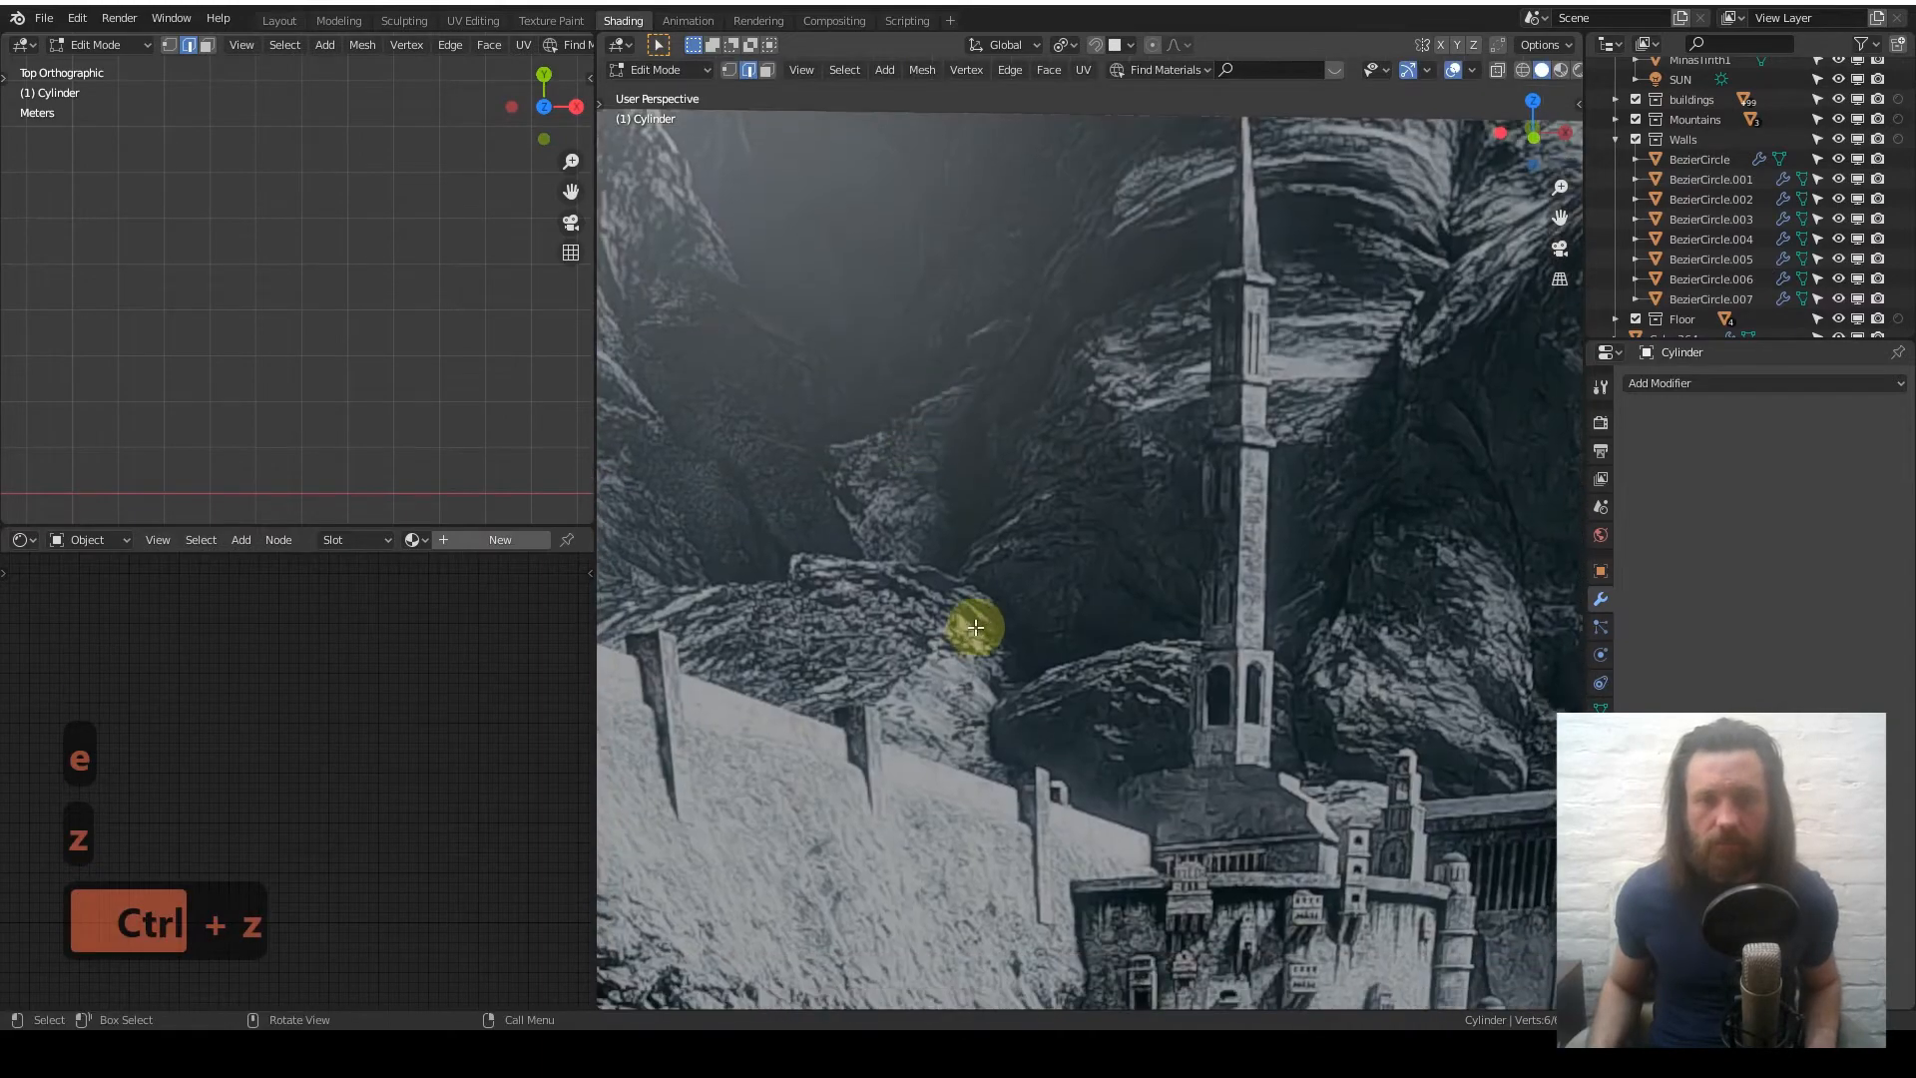
- Scale the ledge's inner top loop further inward by about 0.852
key("q")
left_click(886, 595)
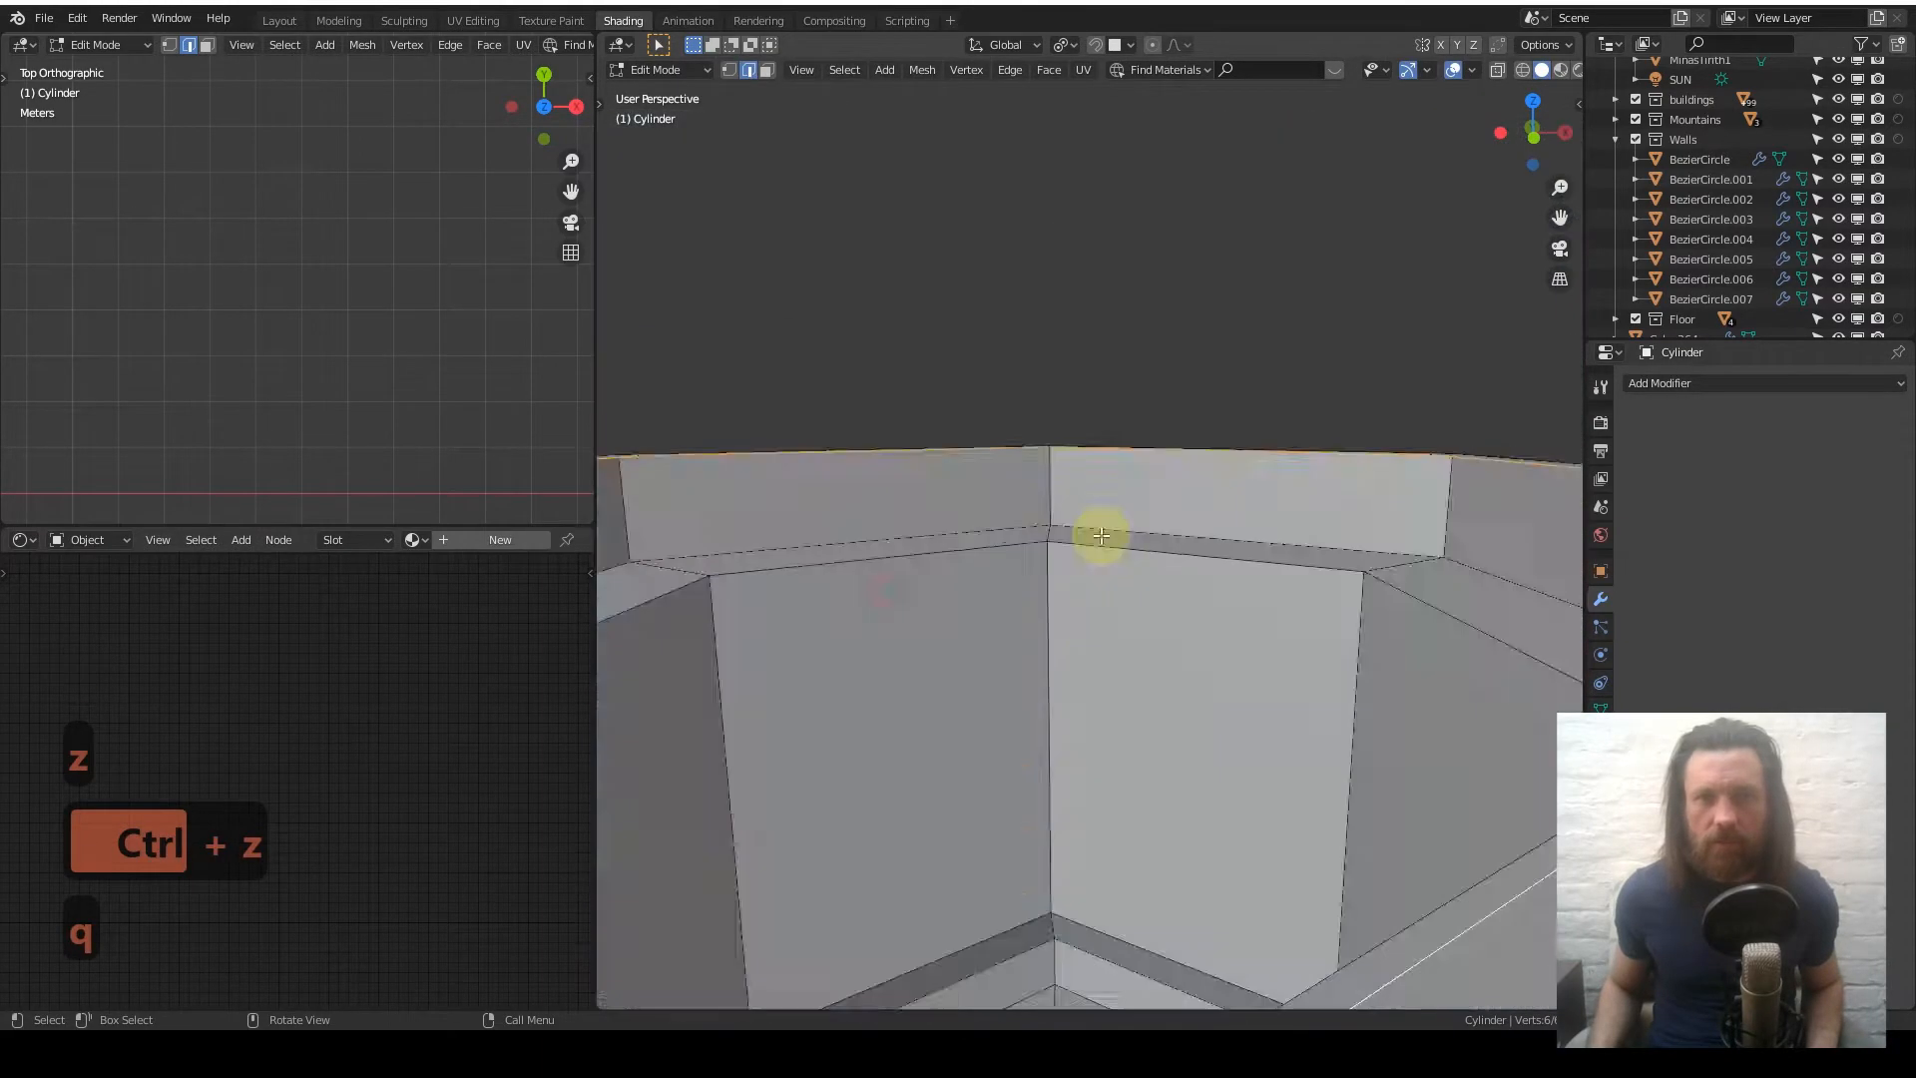
middle_click_drag(1127, 705, 1108, 670)
scroll(1120, 752, "down", 2)
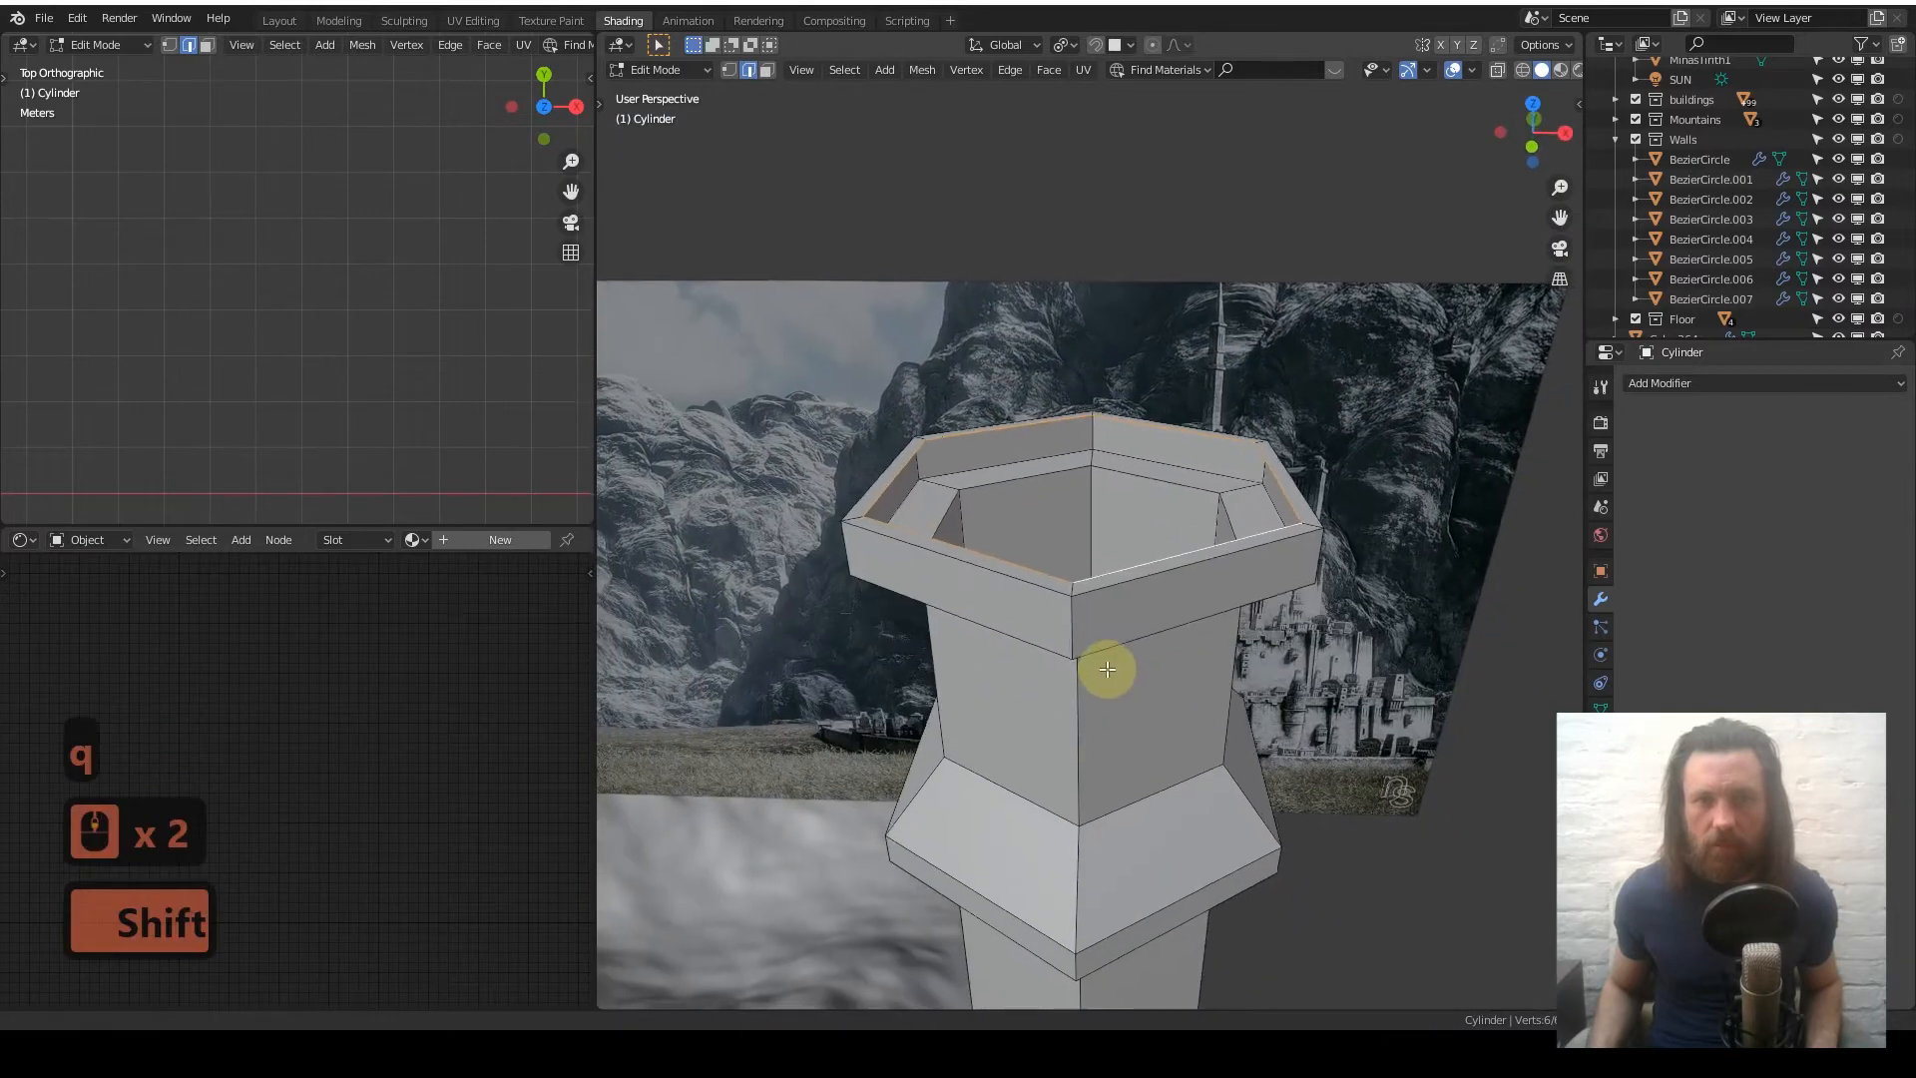
key("s")
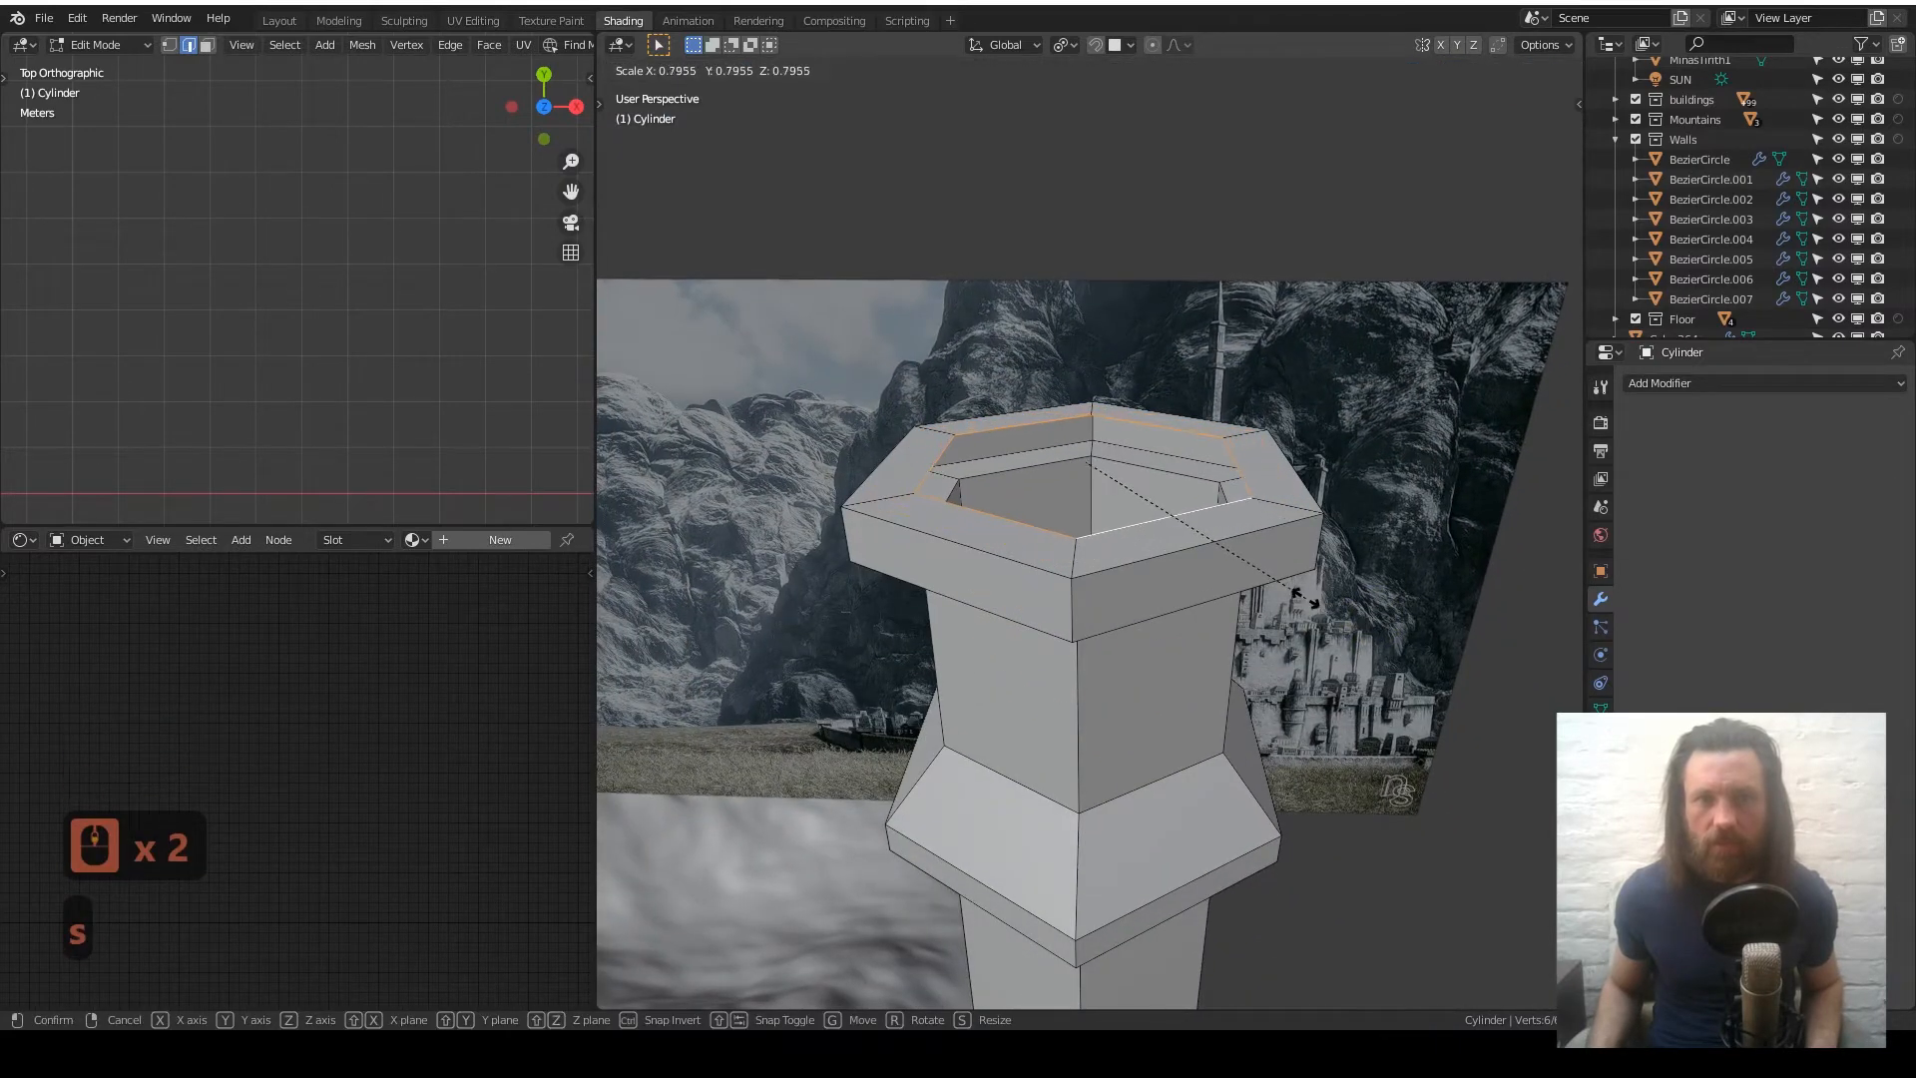
left_click(1315, 605)
- Extrude the ledge's inner top loop up about 148 m along Z to form the tower's fourth tier
key("KP_1")
scroll(1207, 479, "down", 6)
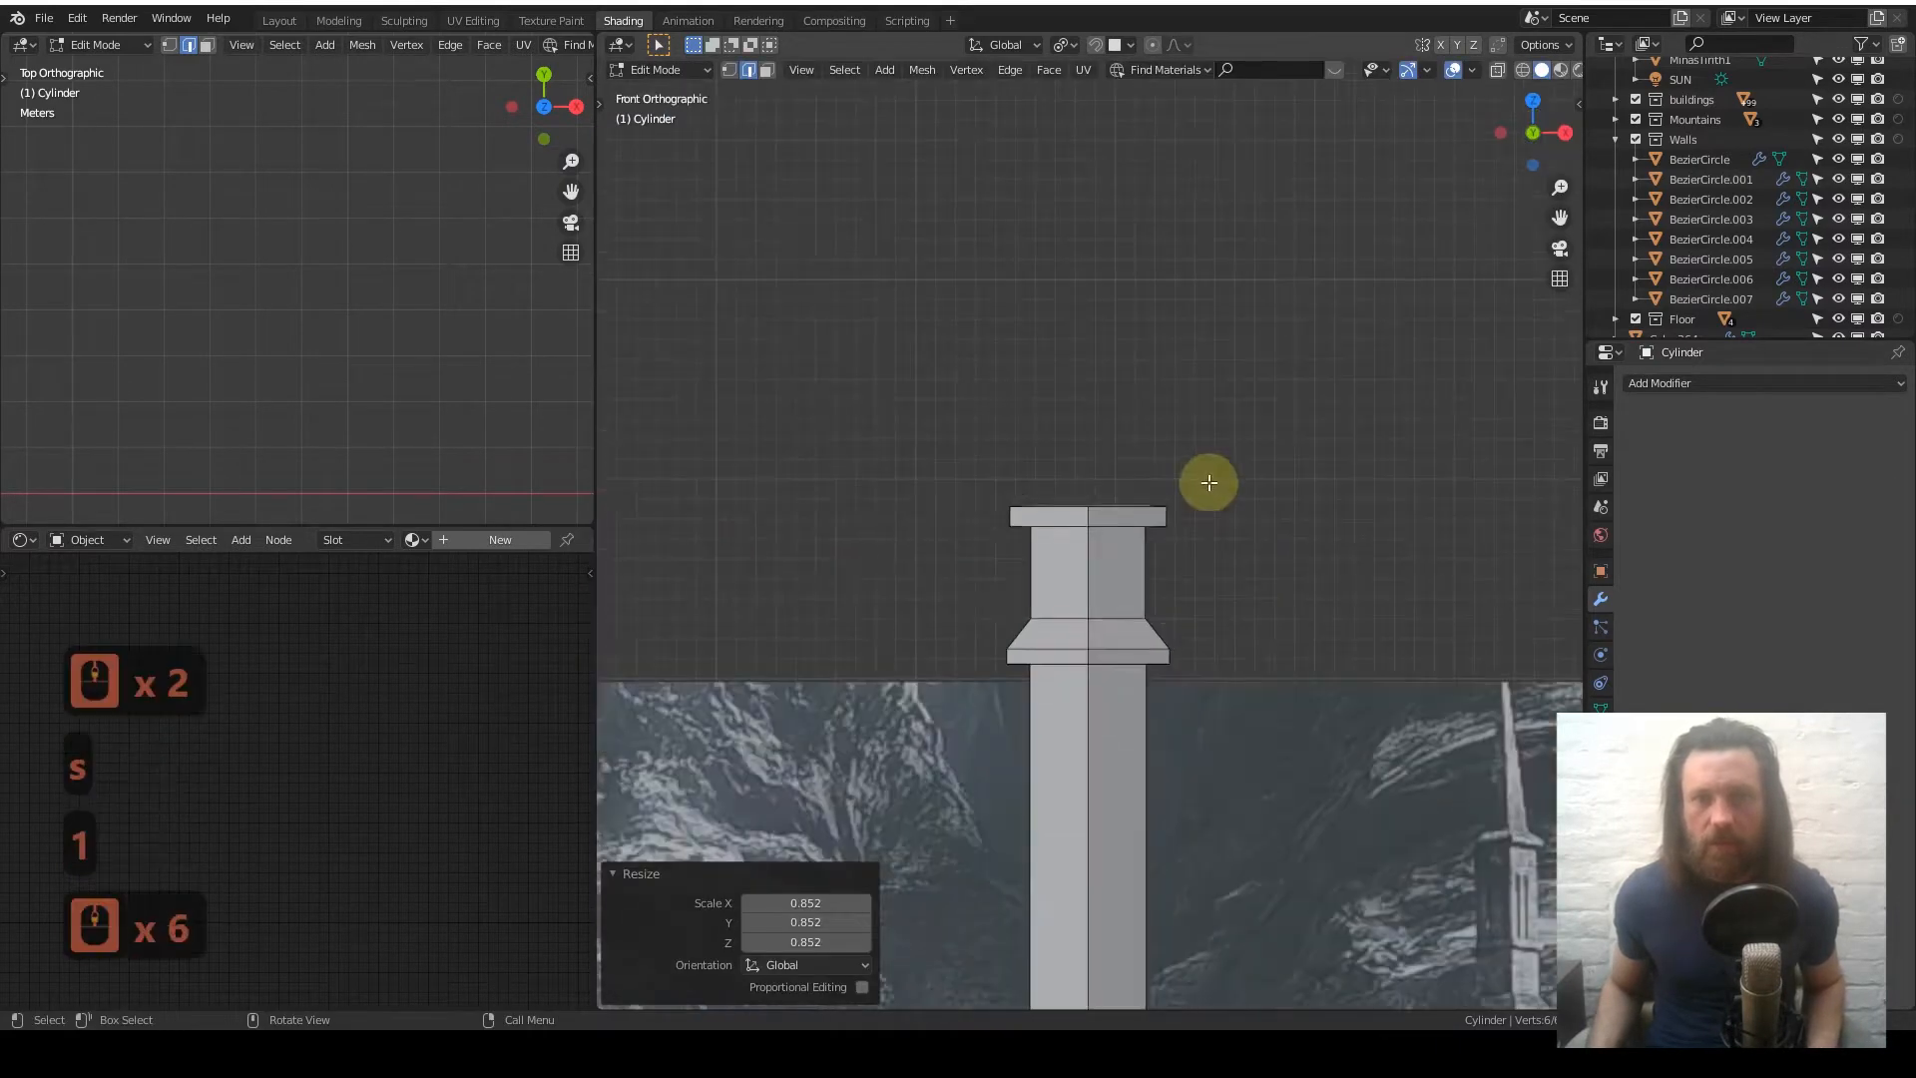
middle_click_drag(1206, 560, 1097, 333, "shift")
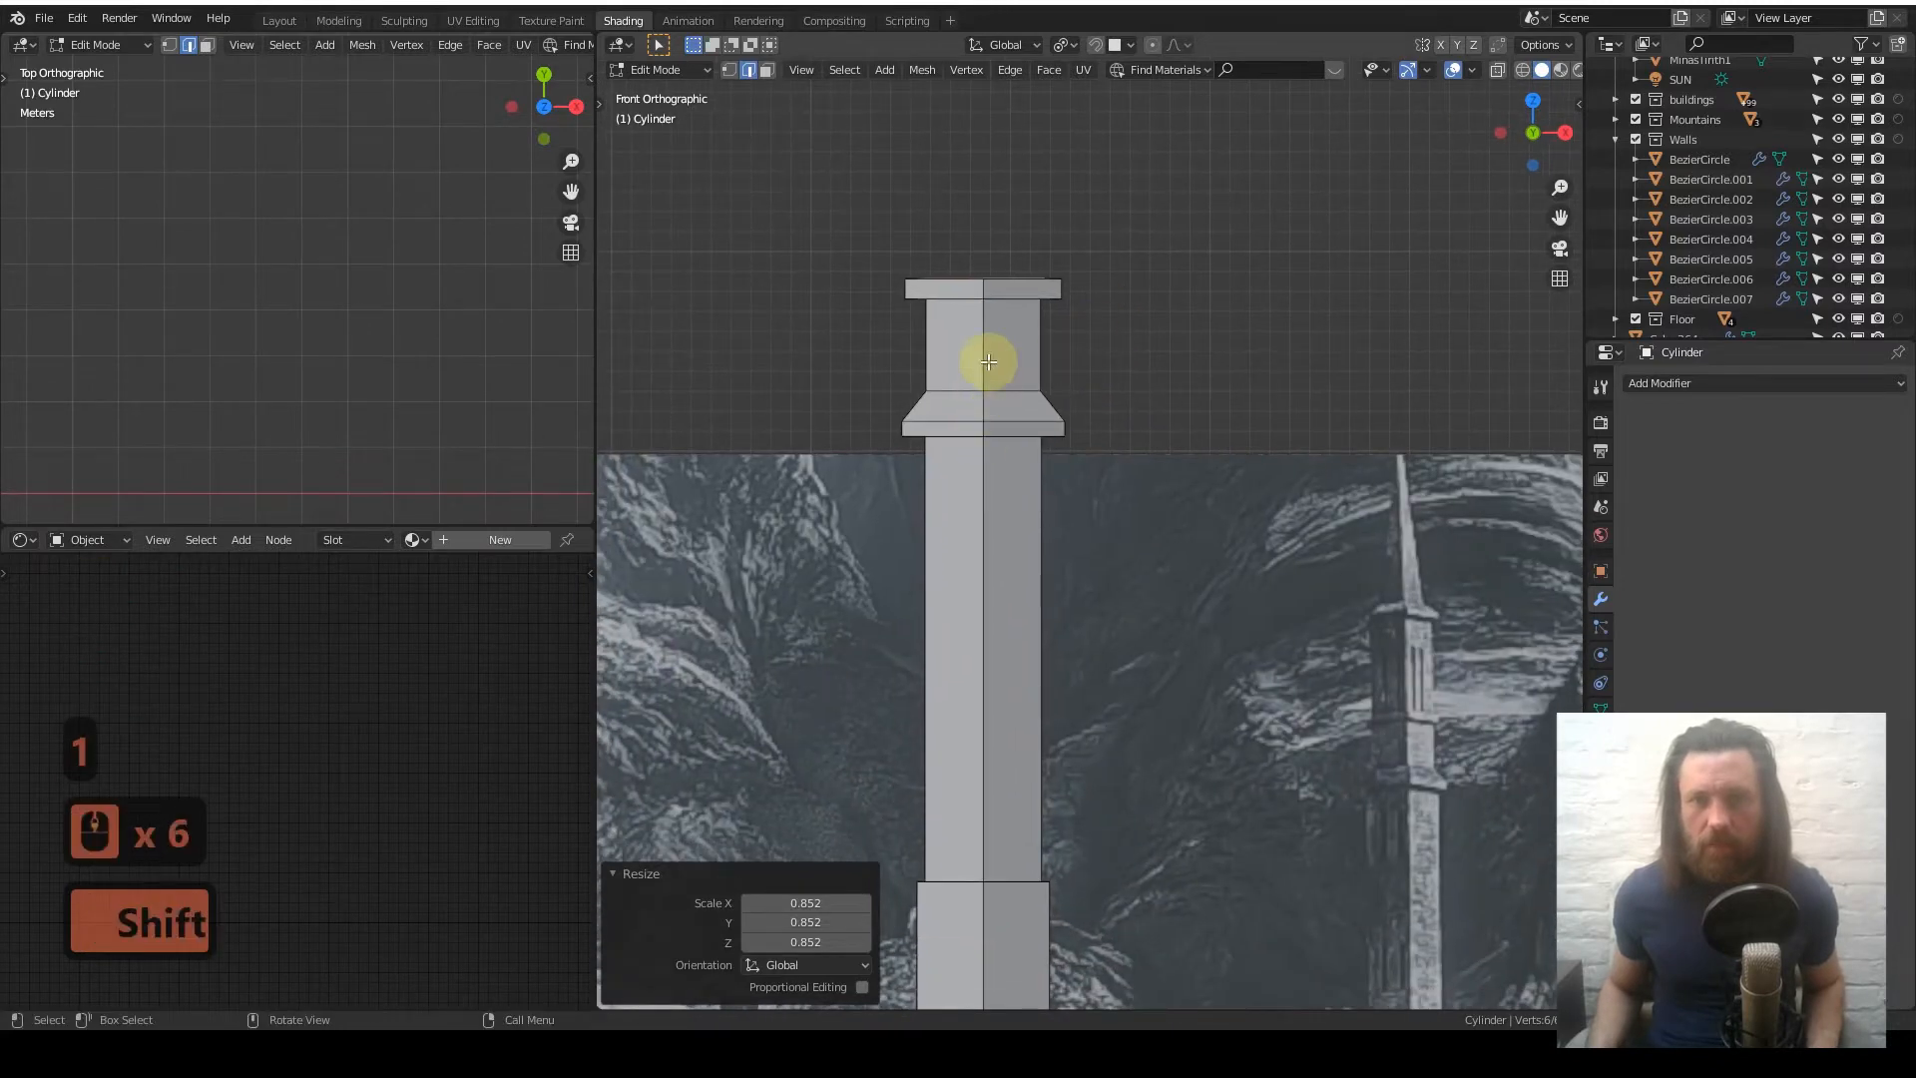
middle_click_drag(1009, 308, 1008, 470, "shift")
key("e")
key("z")
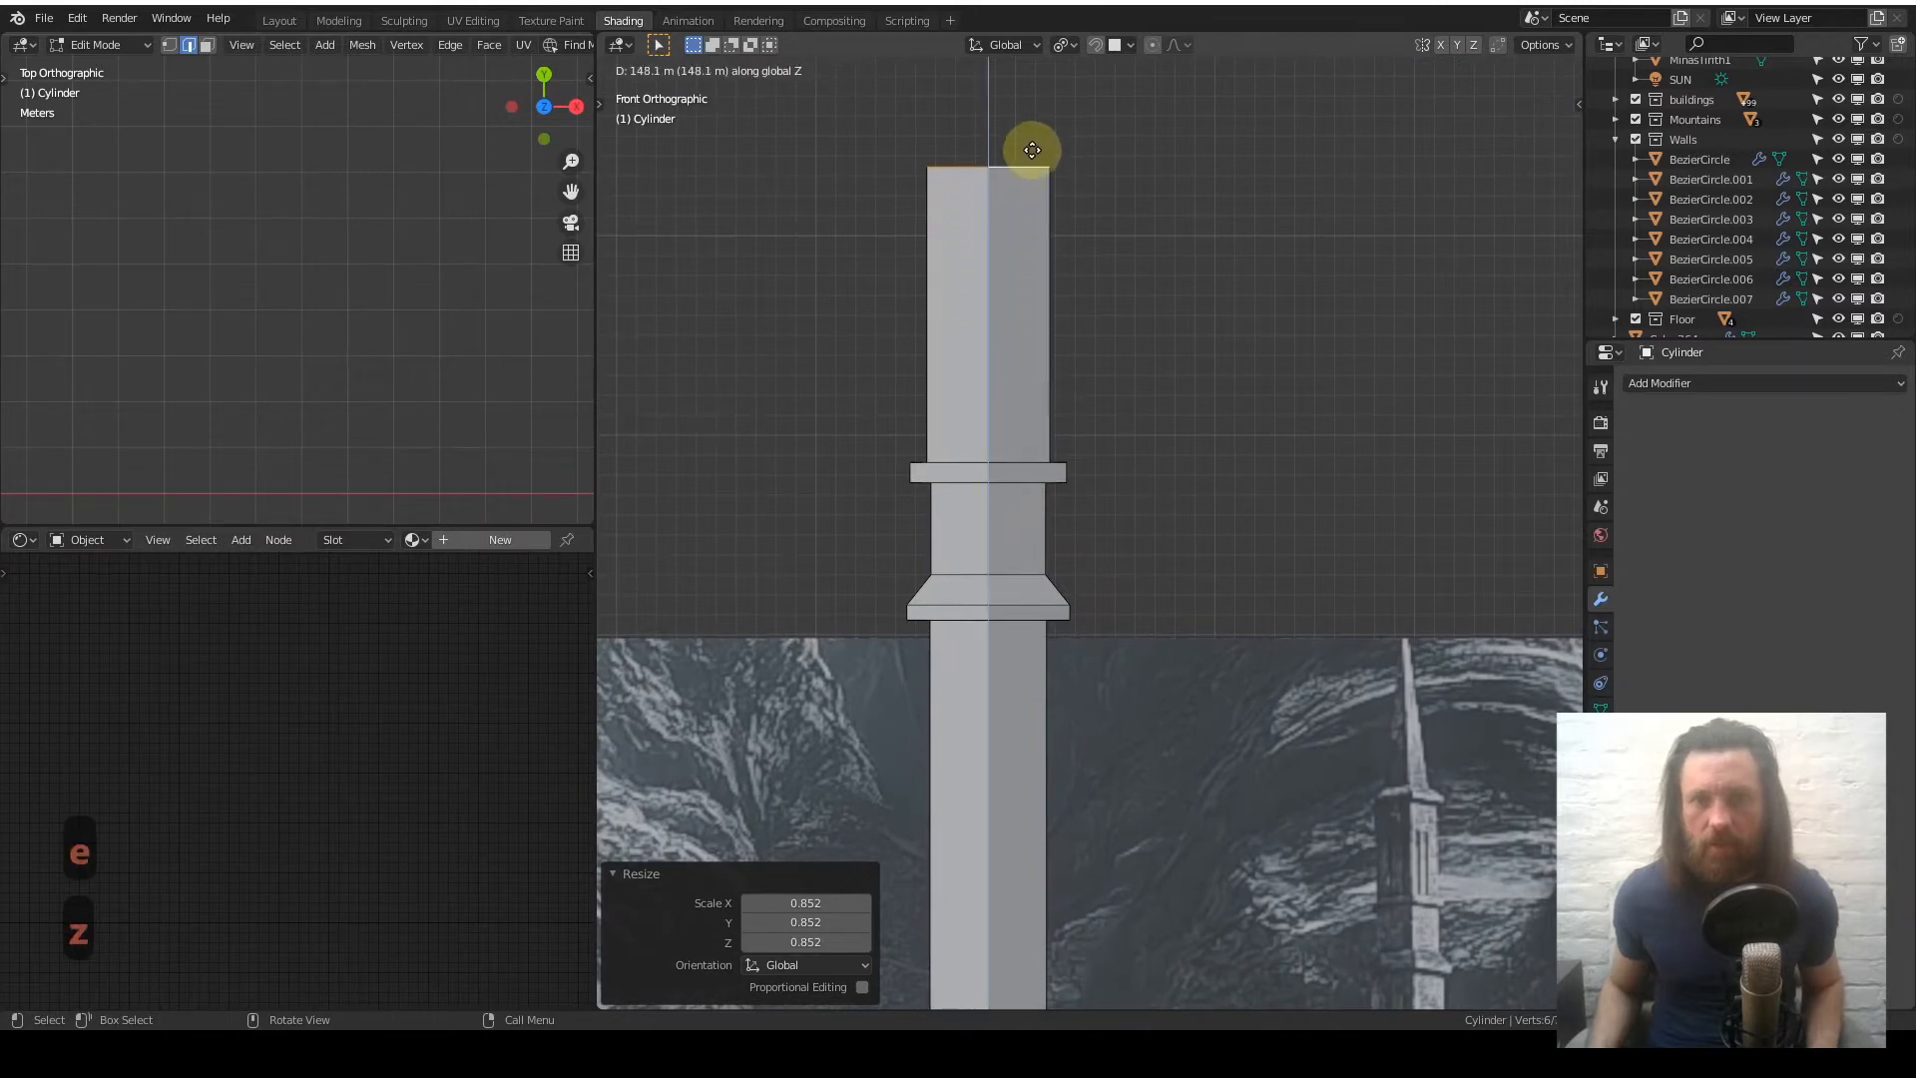
left_click(1032, 149)
- Extrude the fourth tier's top loop outward at a scale of about 1.131 and raise it about 11 m as a third ledge
middle_click_drag(1032, 150, 1042, 336, "shift")
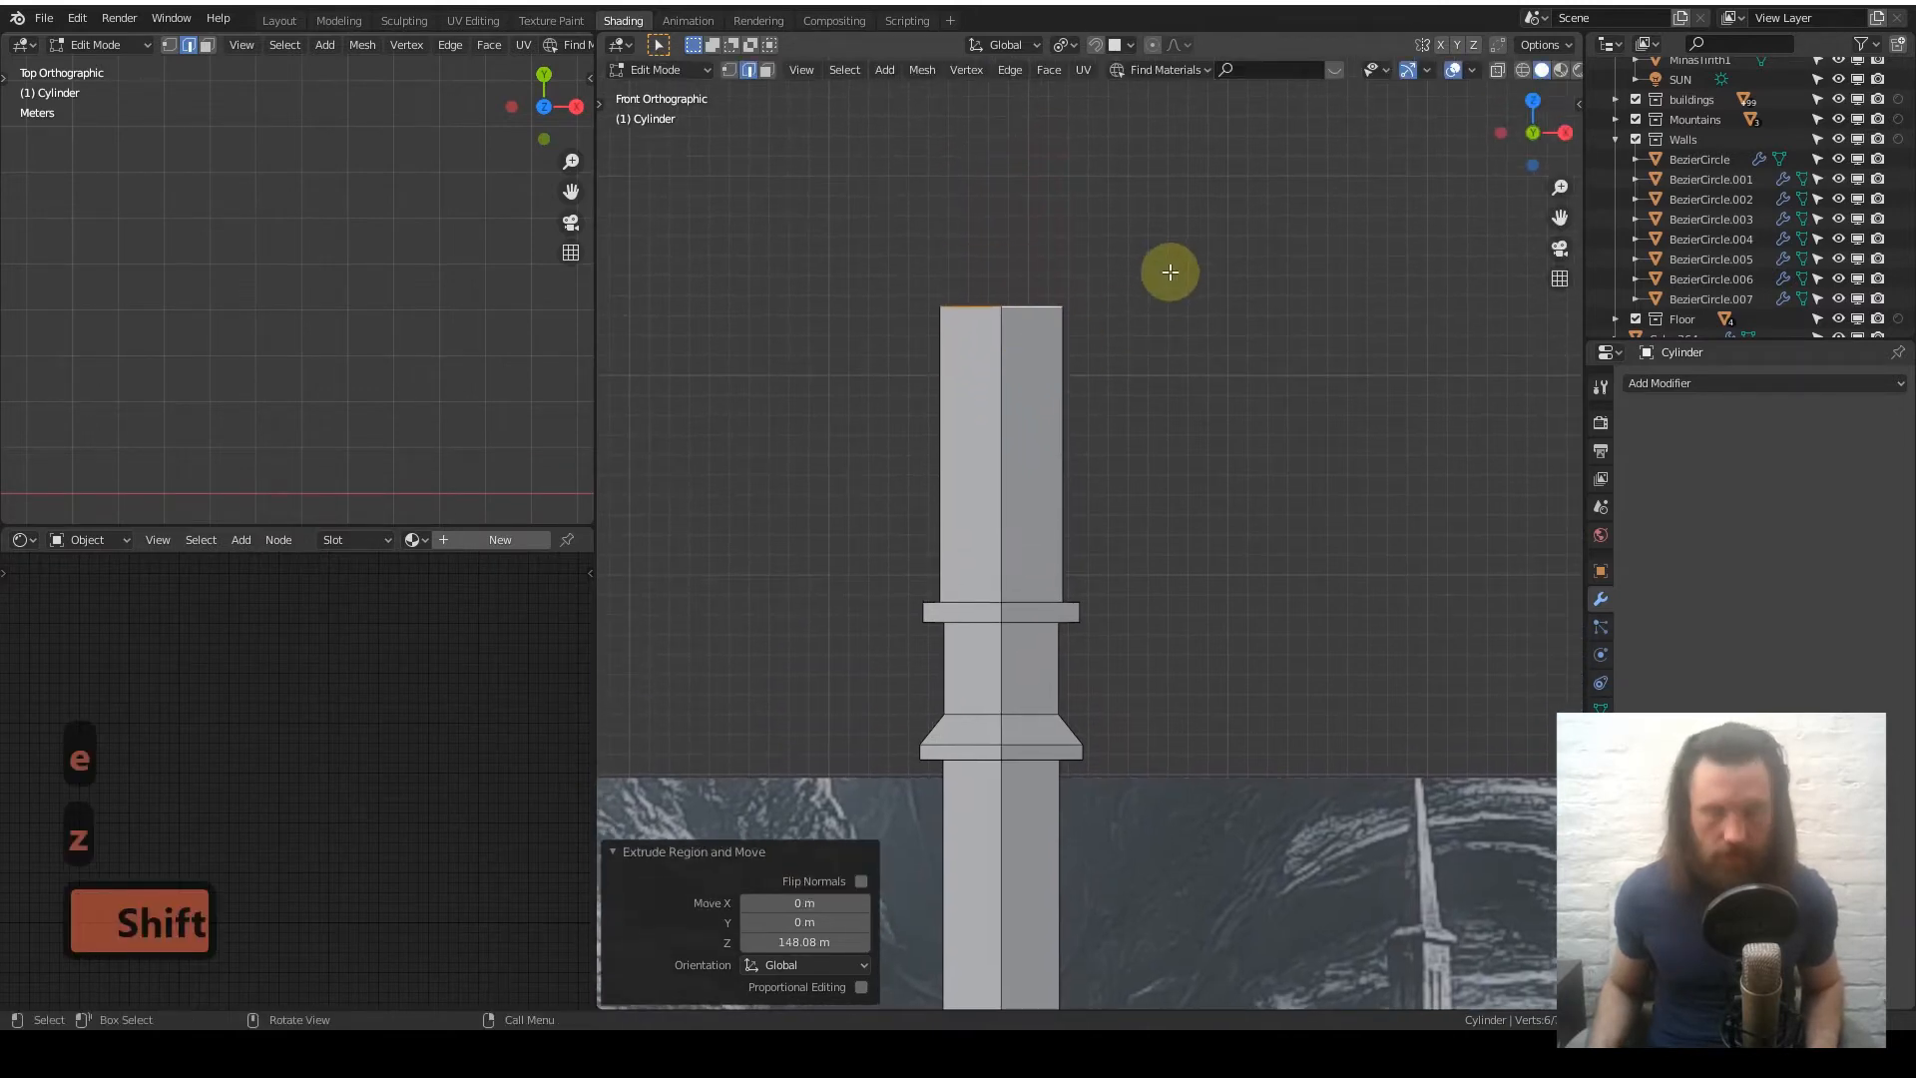
key("s")
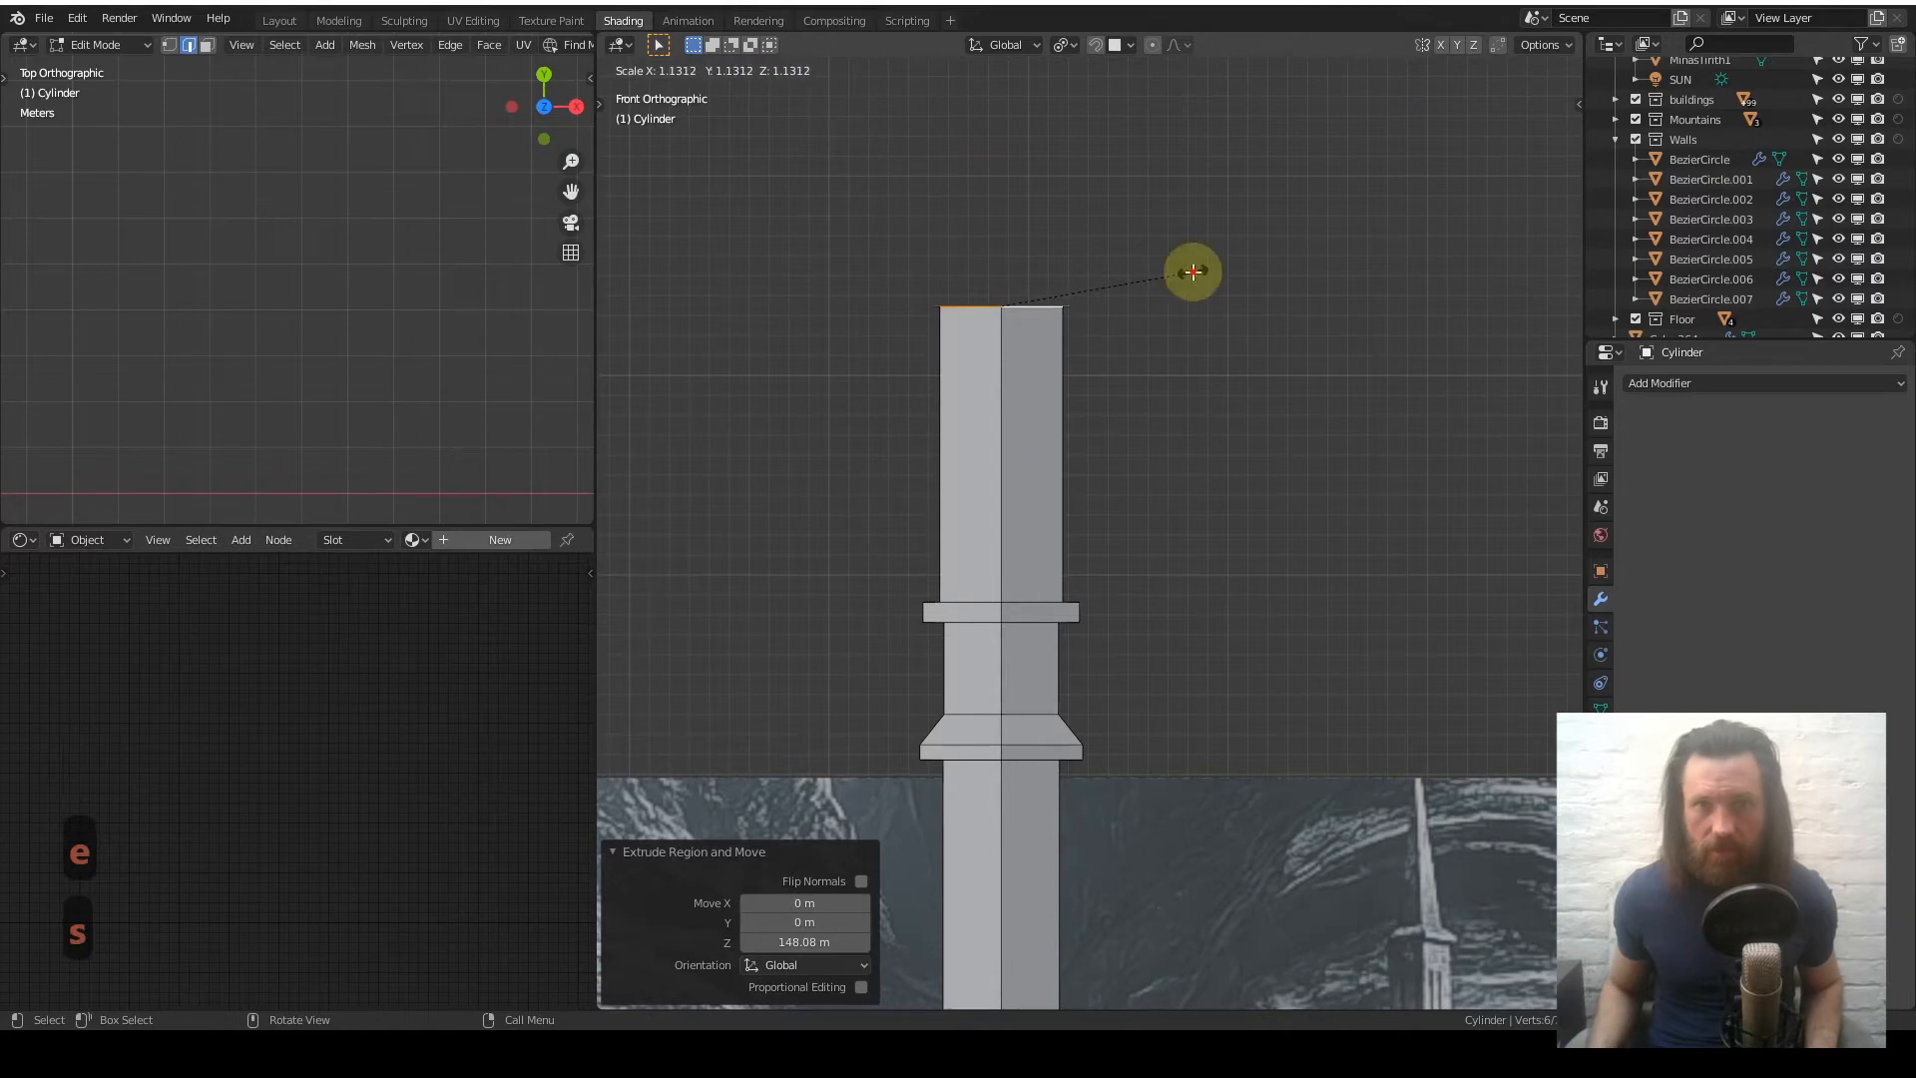
left_click(1192, 272)
key("e")
key("z")
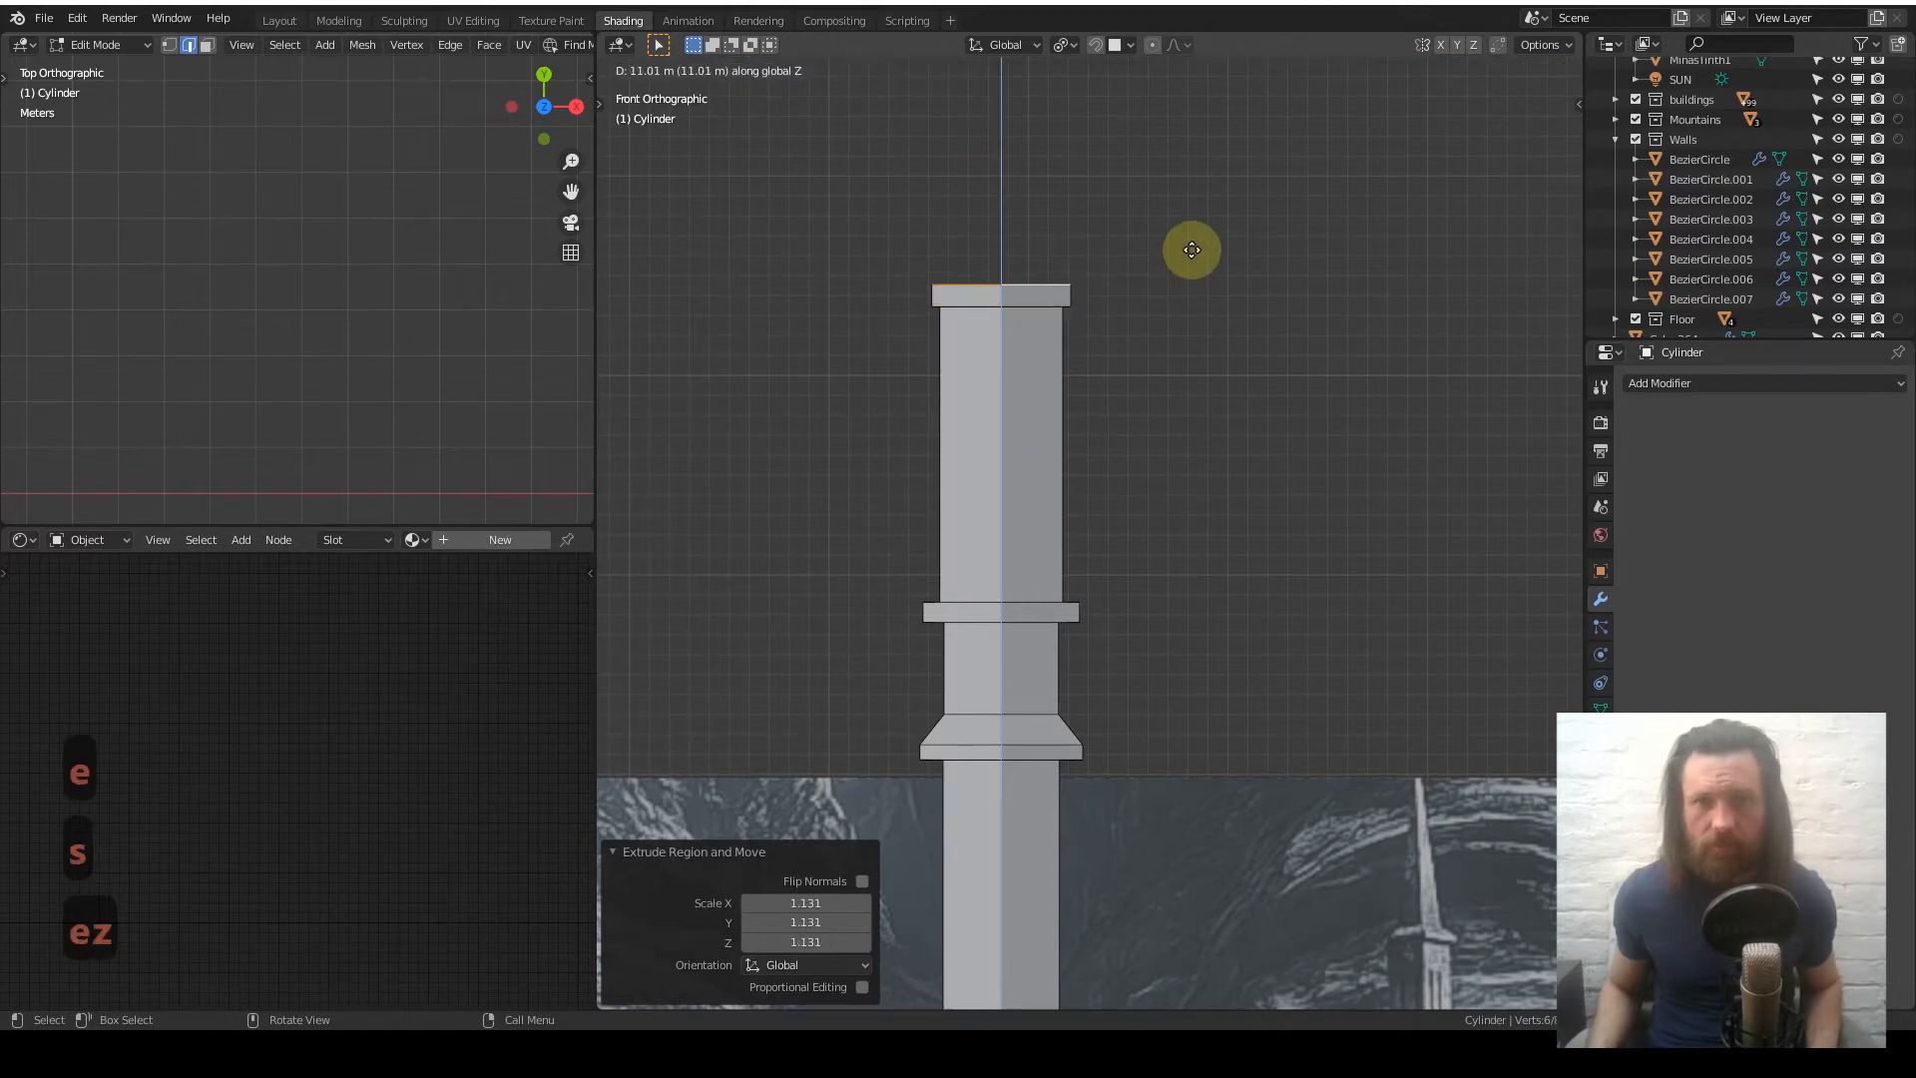
left_click(1192, 249)
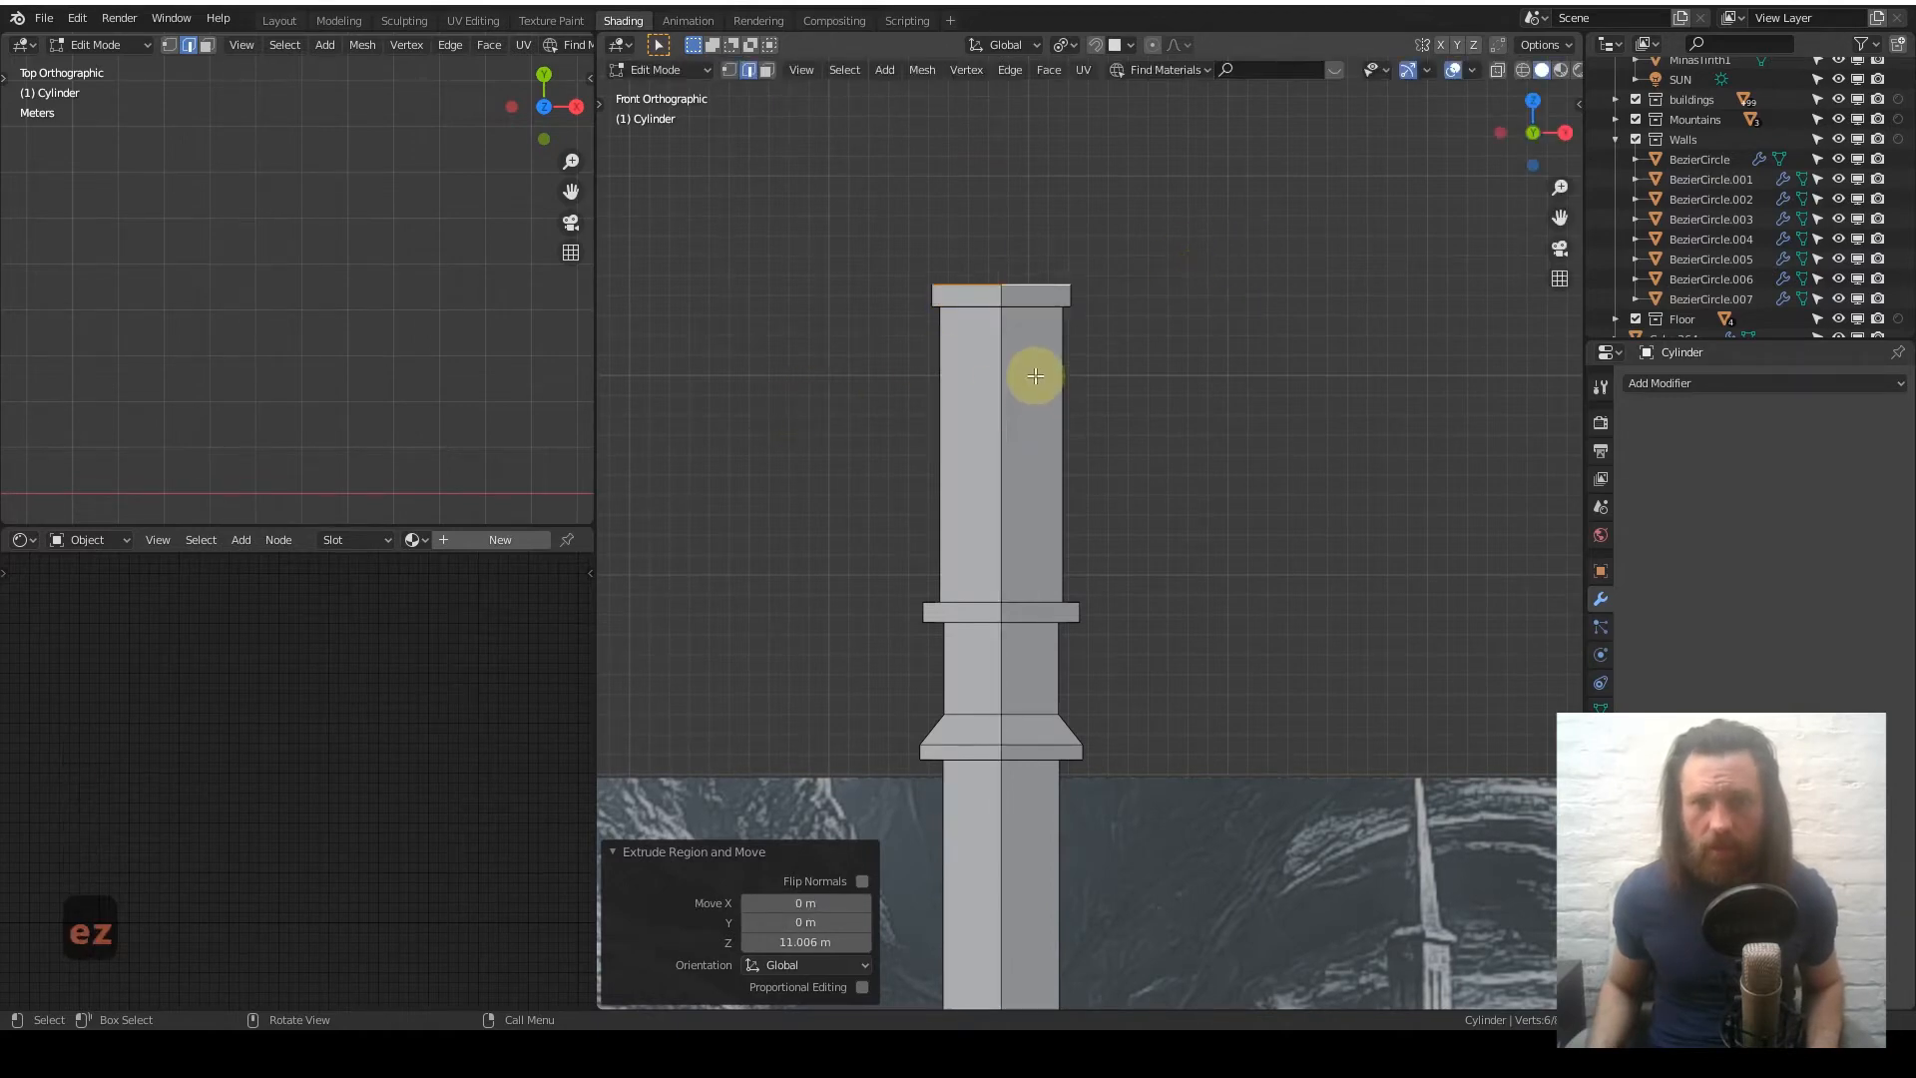
- Extrude the third ledge's top loop up along Z and taper it inward by scaling to about 0.649
key("e")
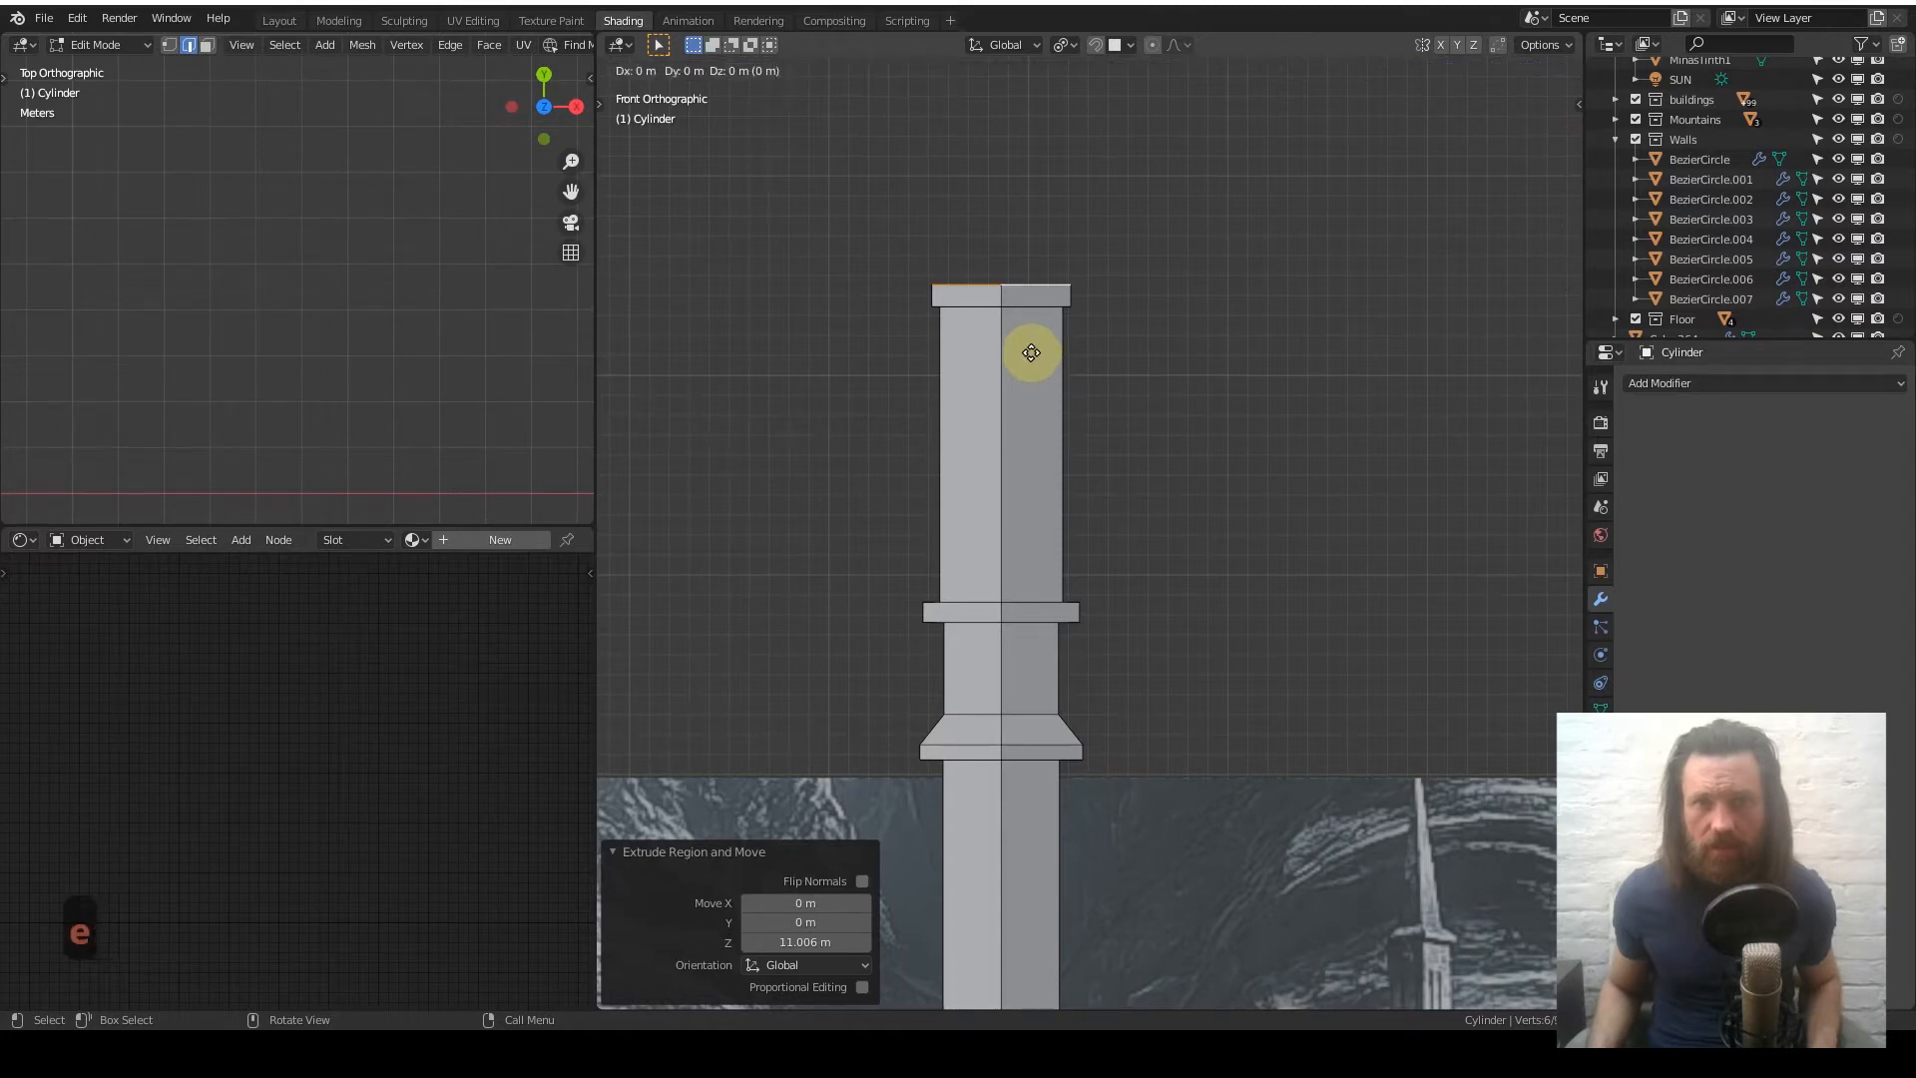
left_click(1044, 304)
key("s")
left_click(1102, 279)
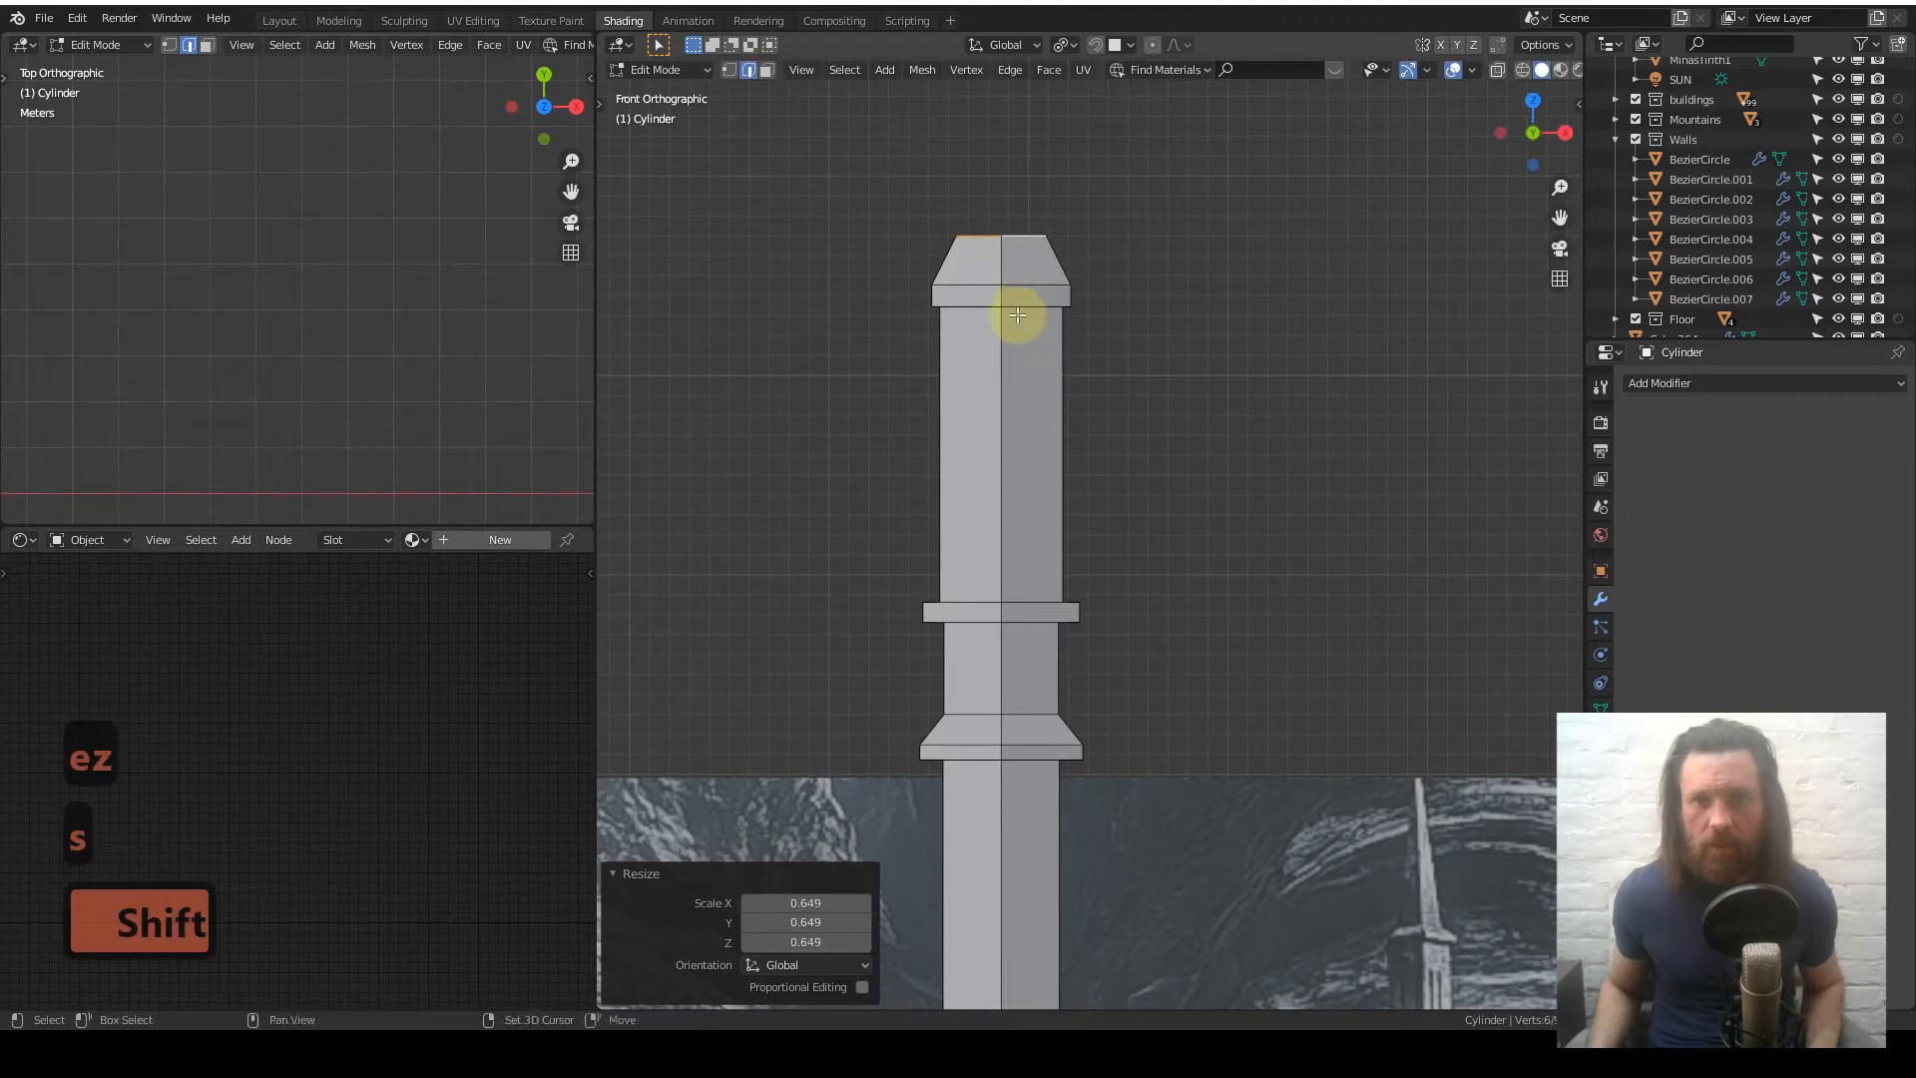
- Extrude the tapered top loop up about 235 m along Z, scale it to about 0.2 as a pointed spire, and leave mesh editing
scroll(1008, 329, "down", 4)
middle_click_drag(1056, 490, 1031, 647, "shift")
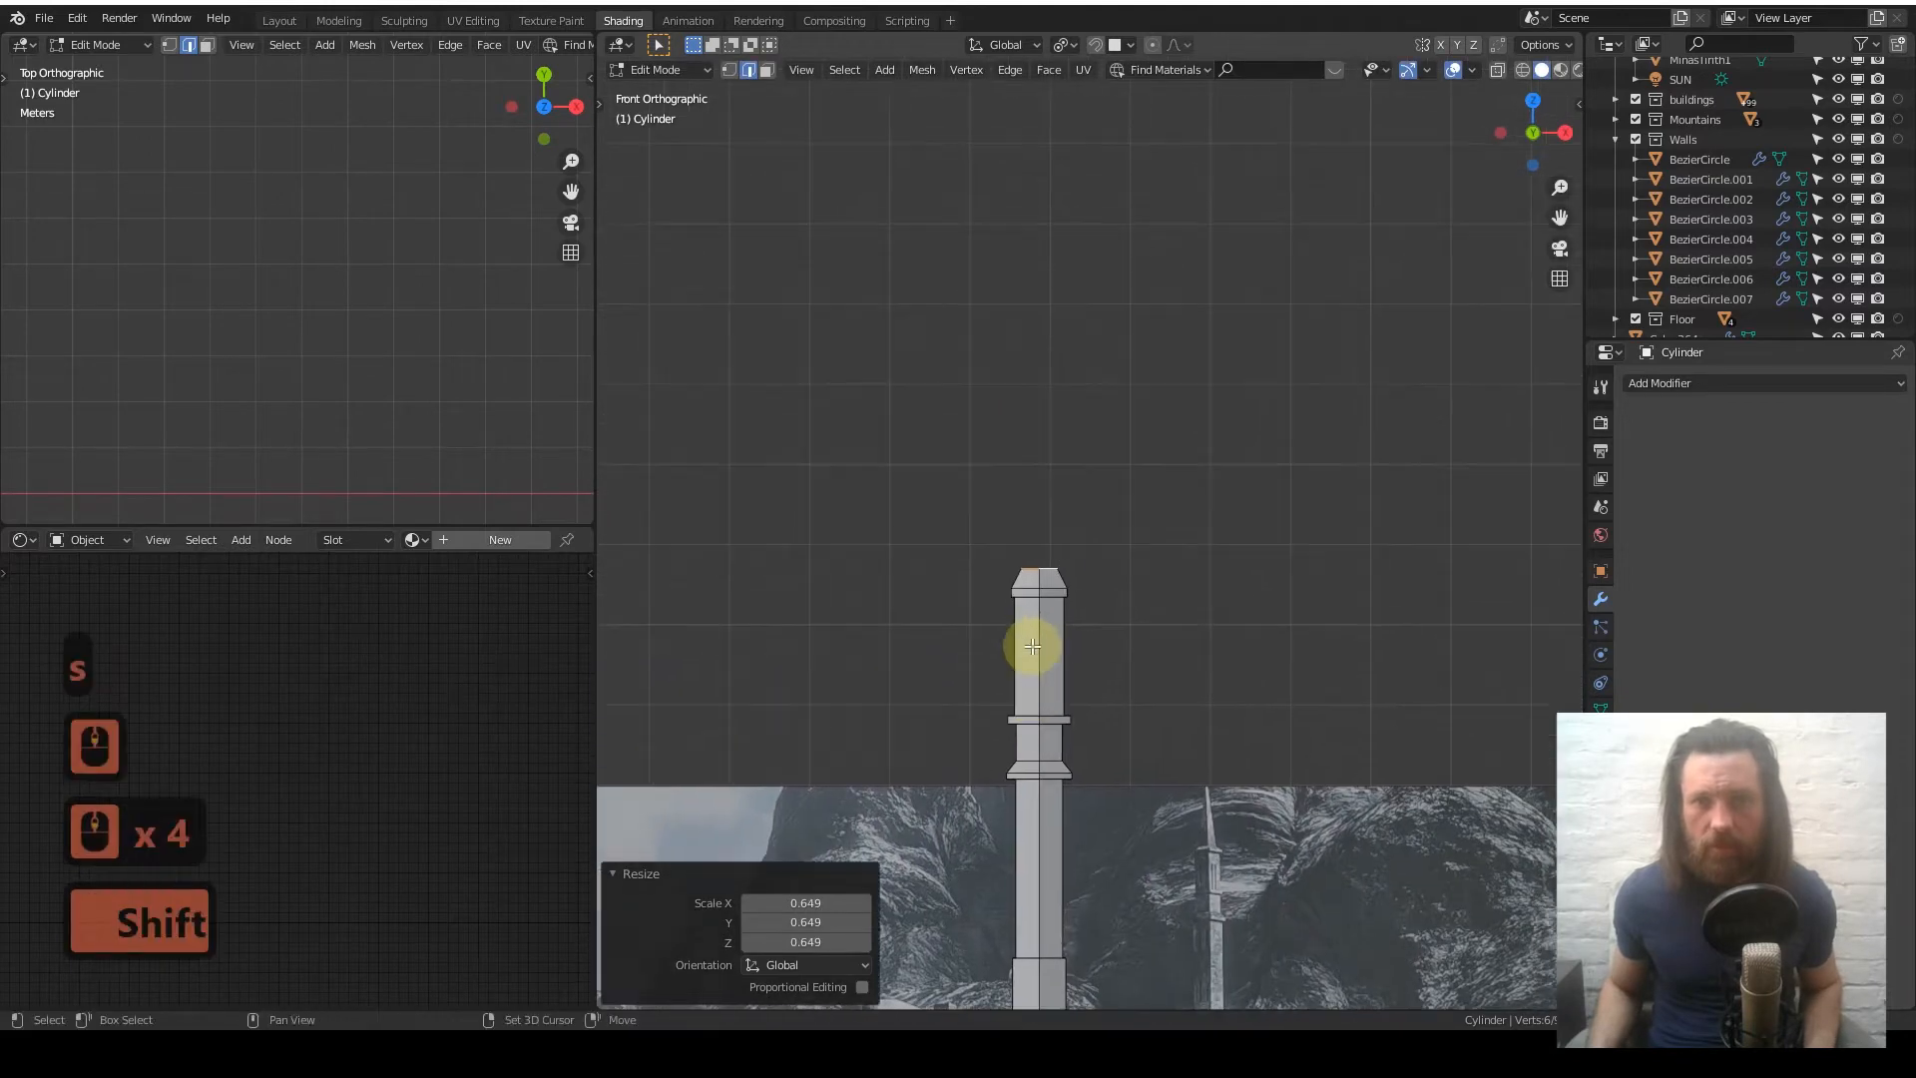
key("e")
key("z")
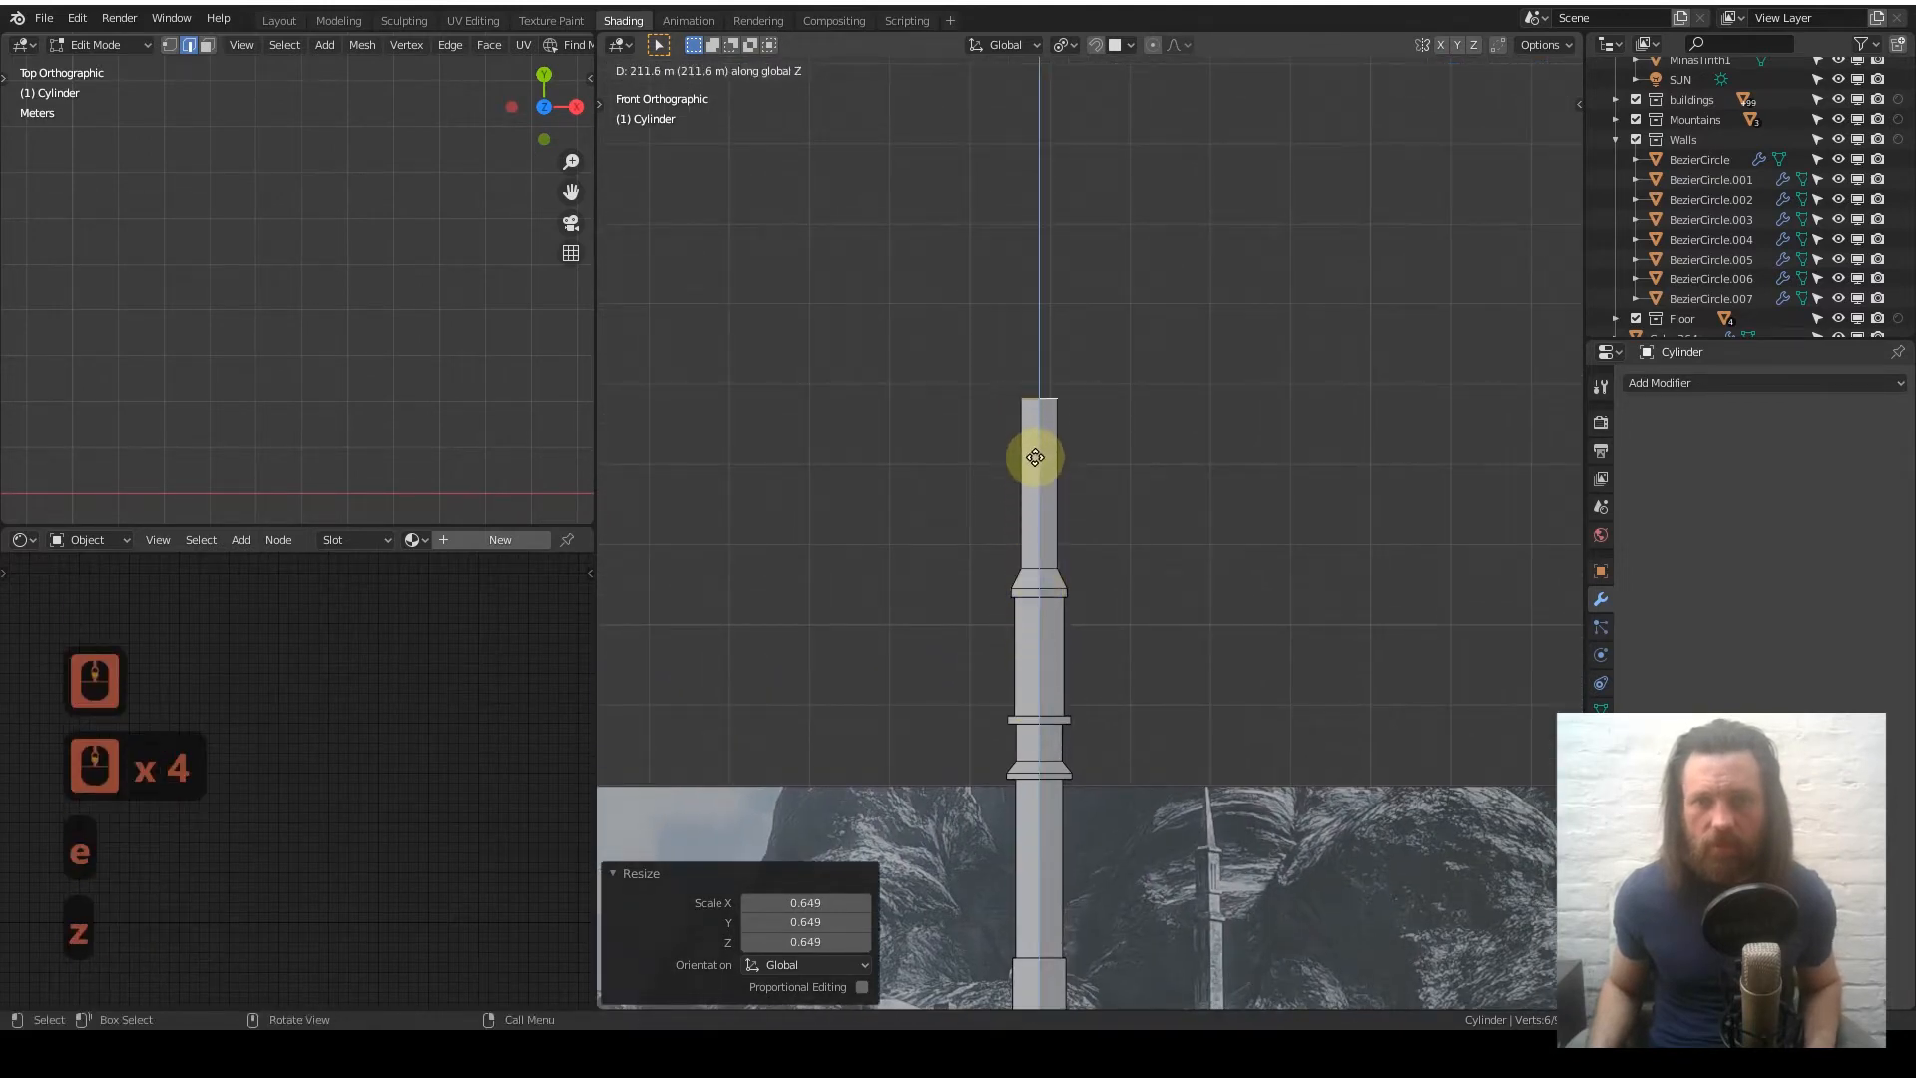
left_click(1034, 443)
key("s")
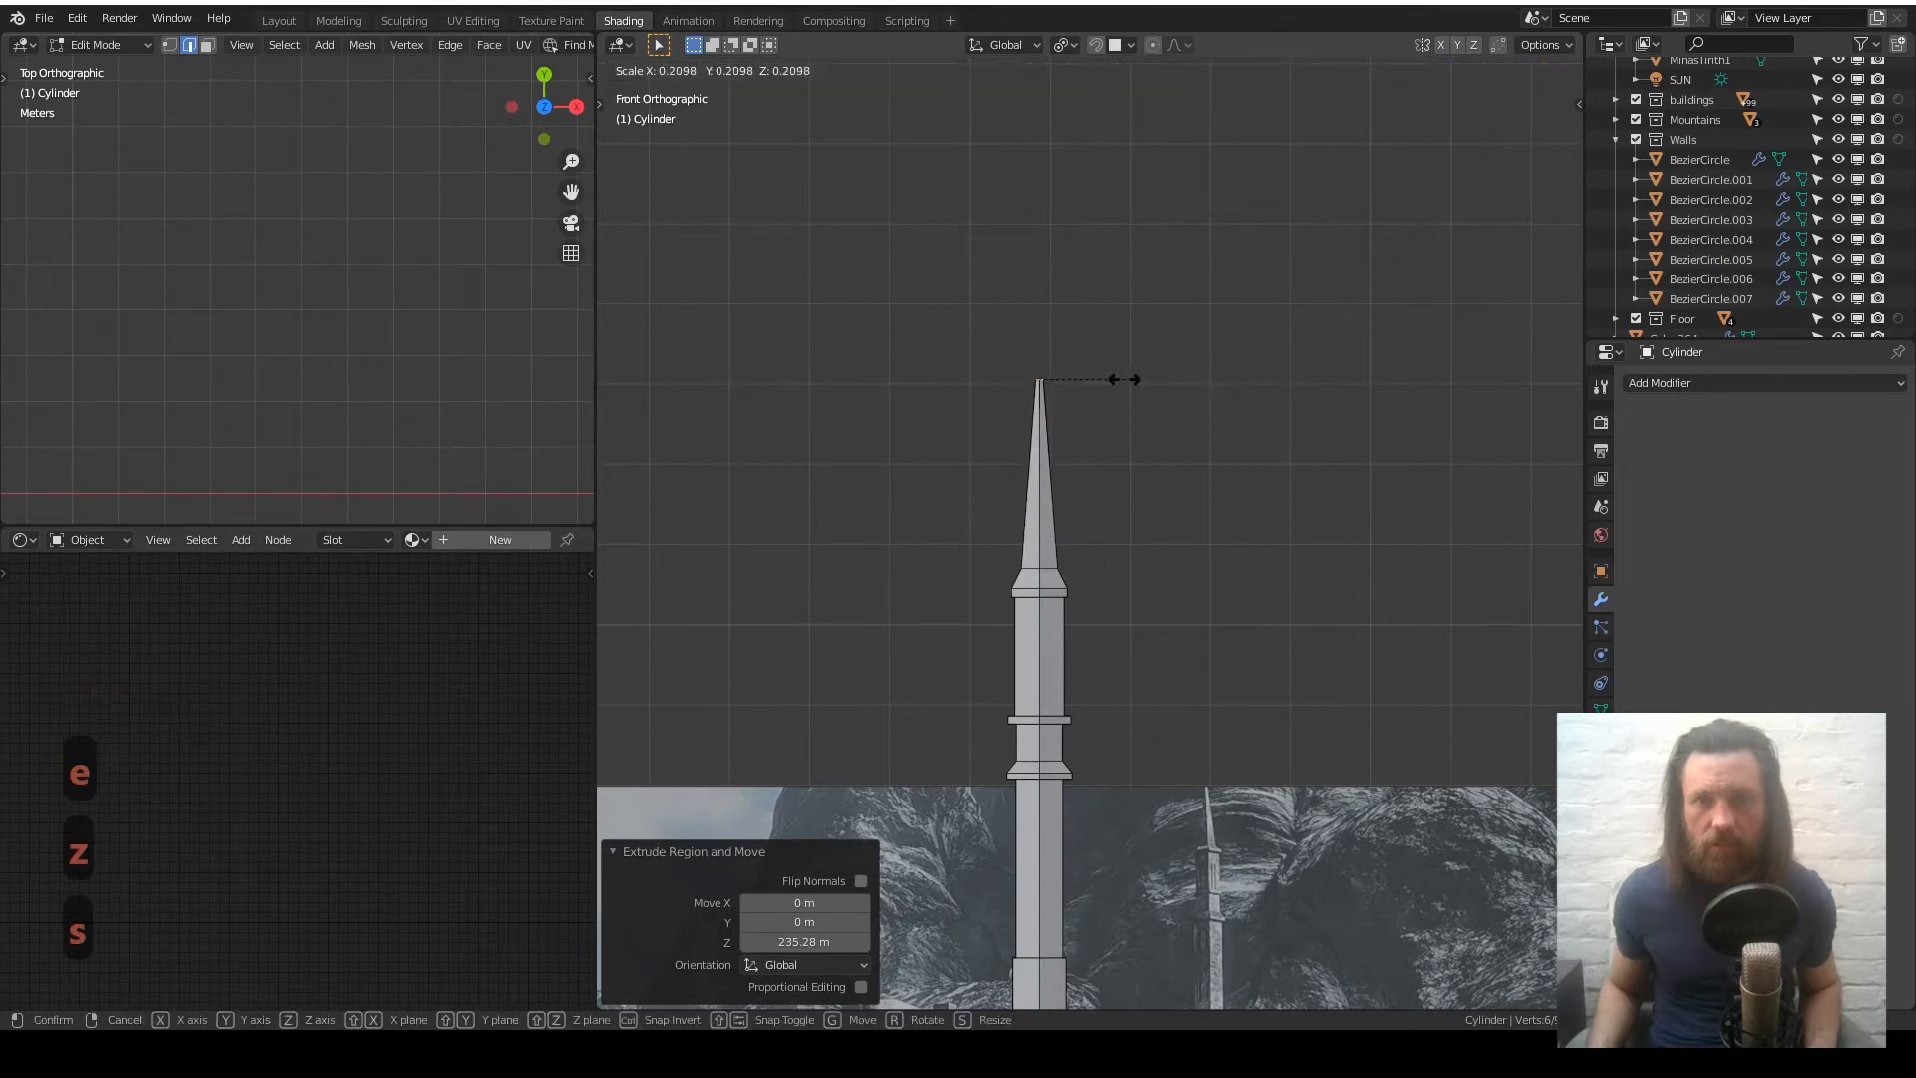
left_click(1115, 377)
key("Tab")
- Apply all transforms to the tower object
middle_click_drag(1090, 685, 1106, 447, "shift")
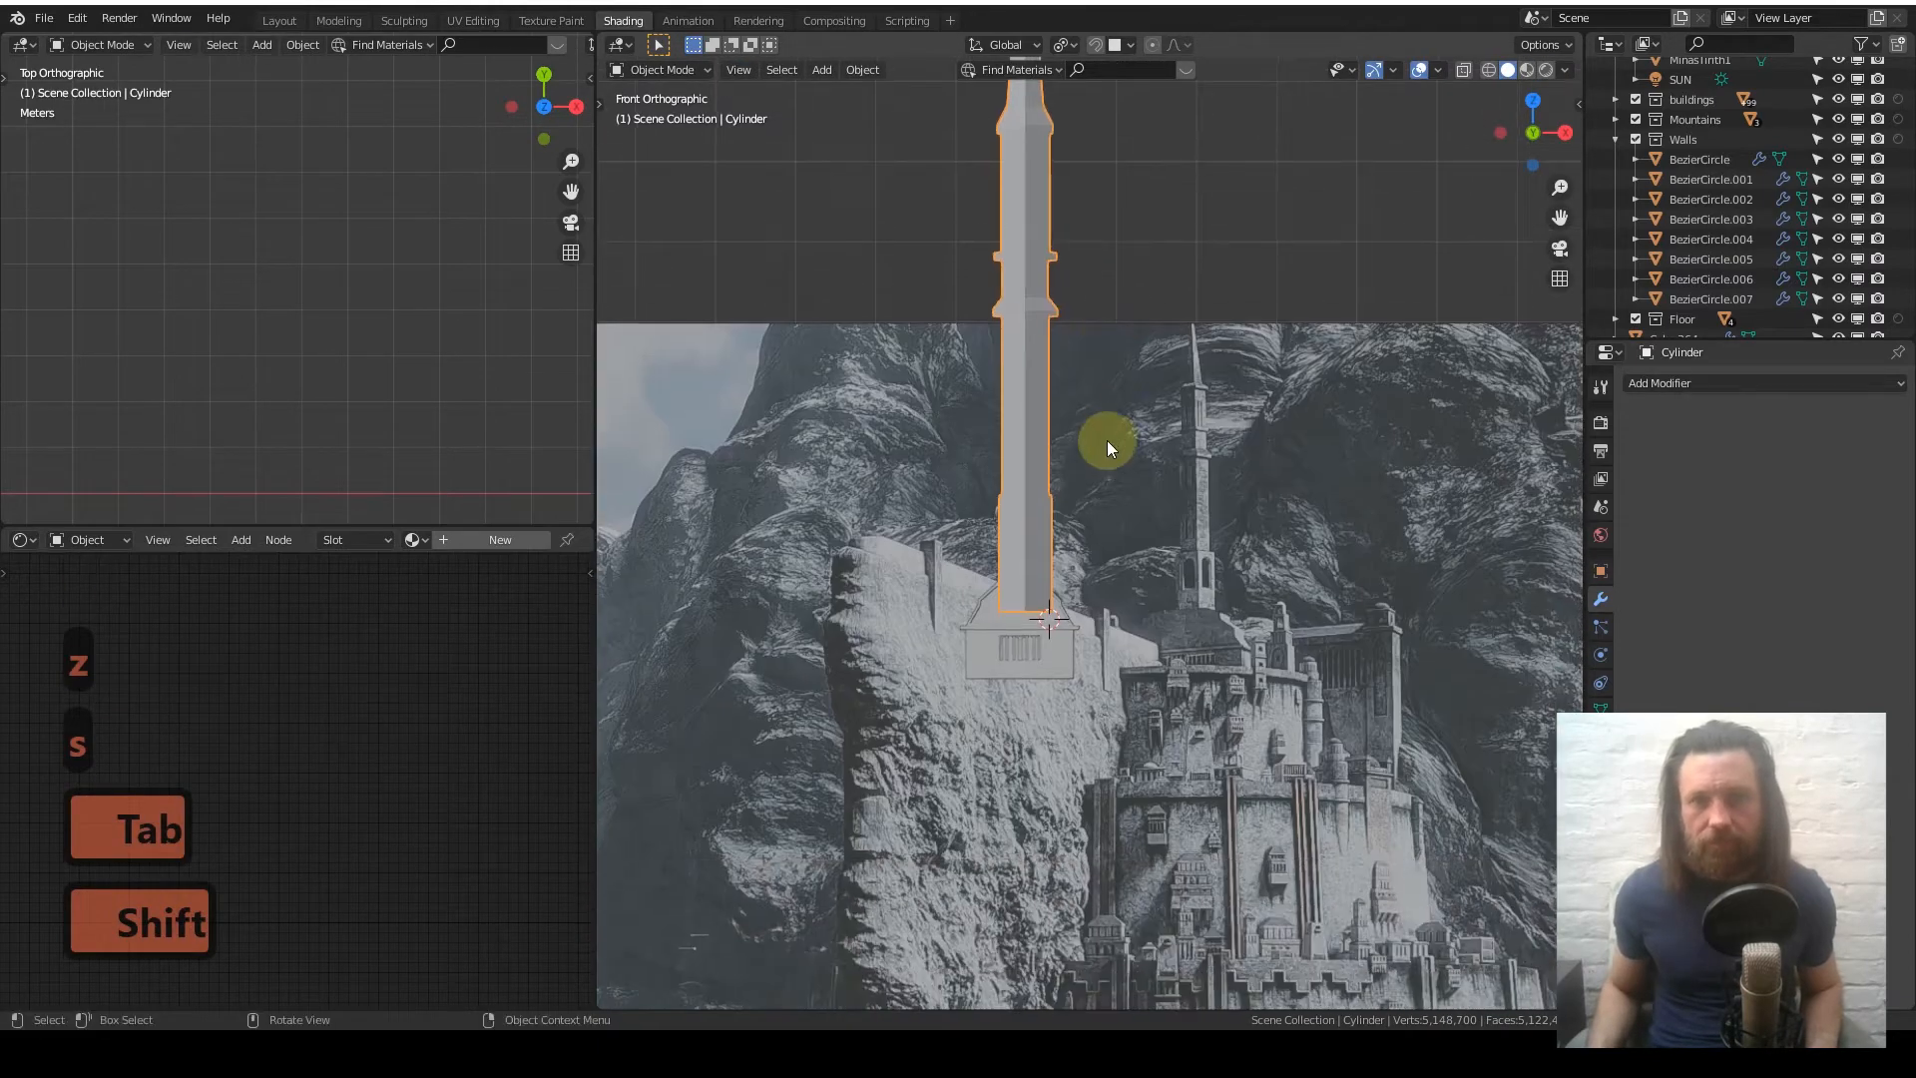
key("1")
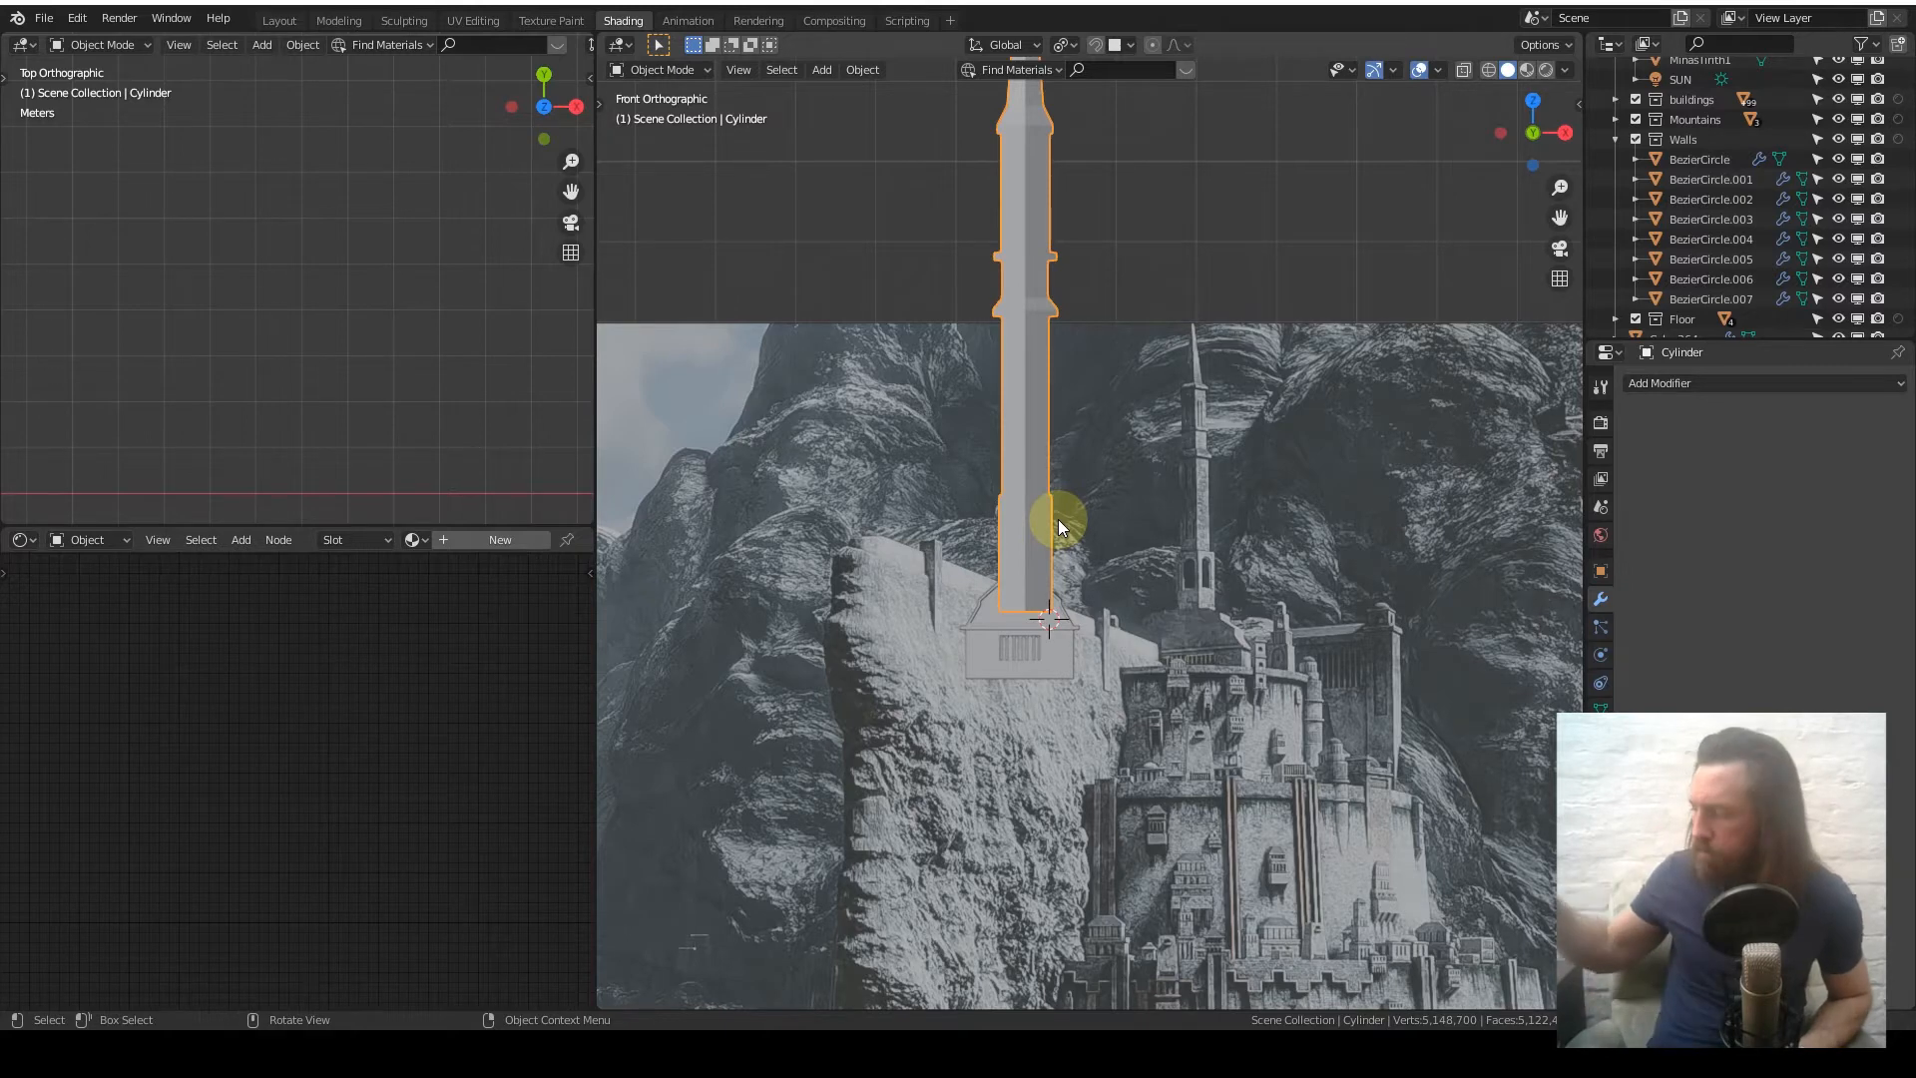
key("q")
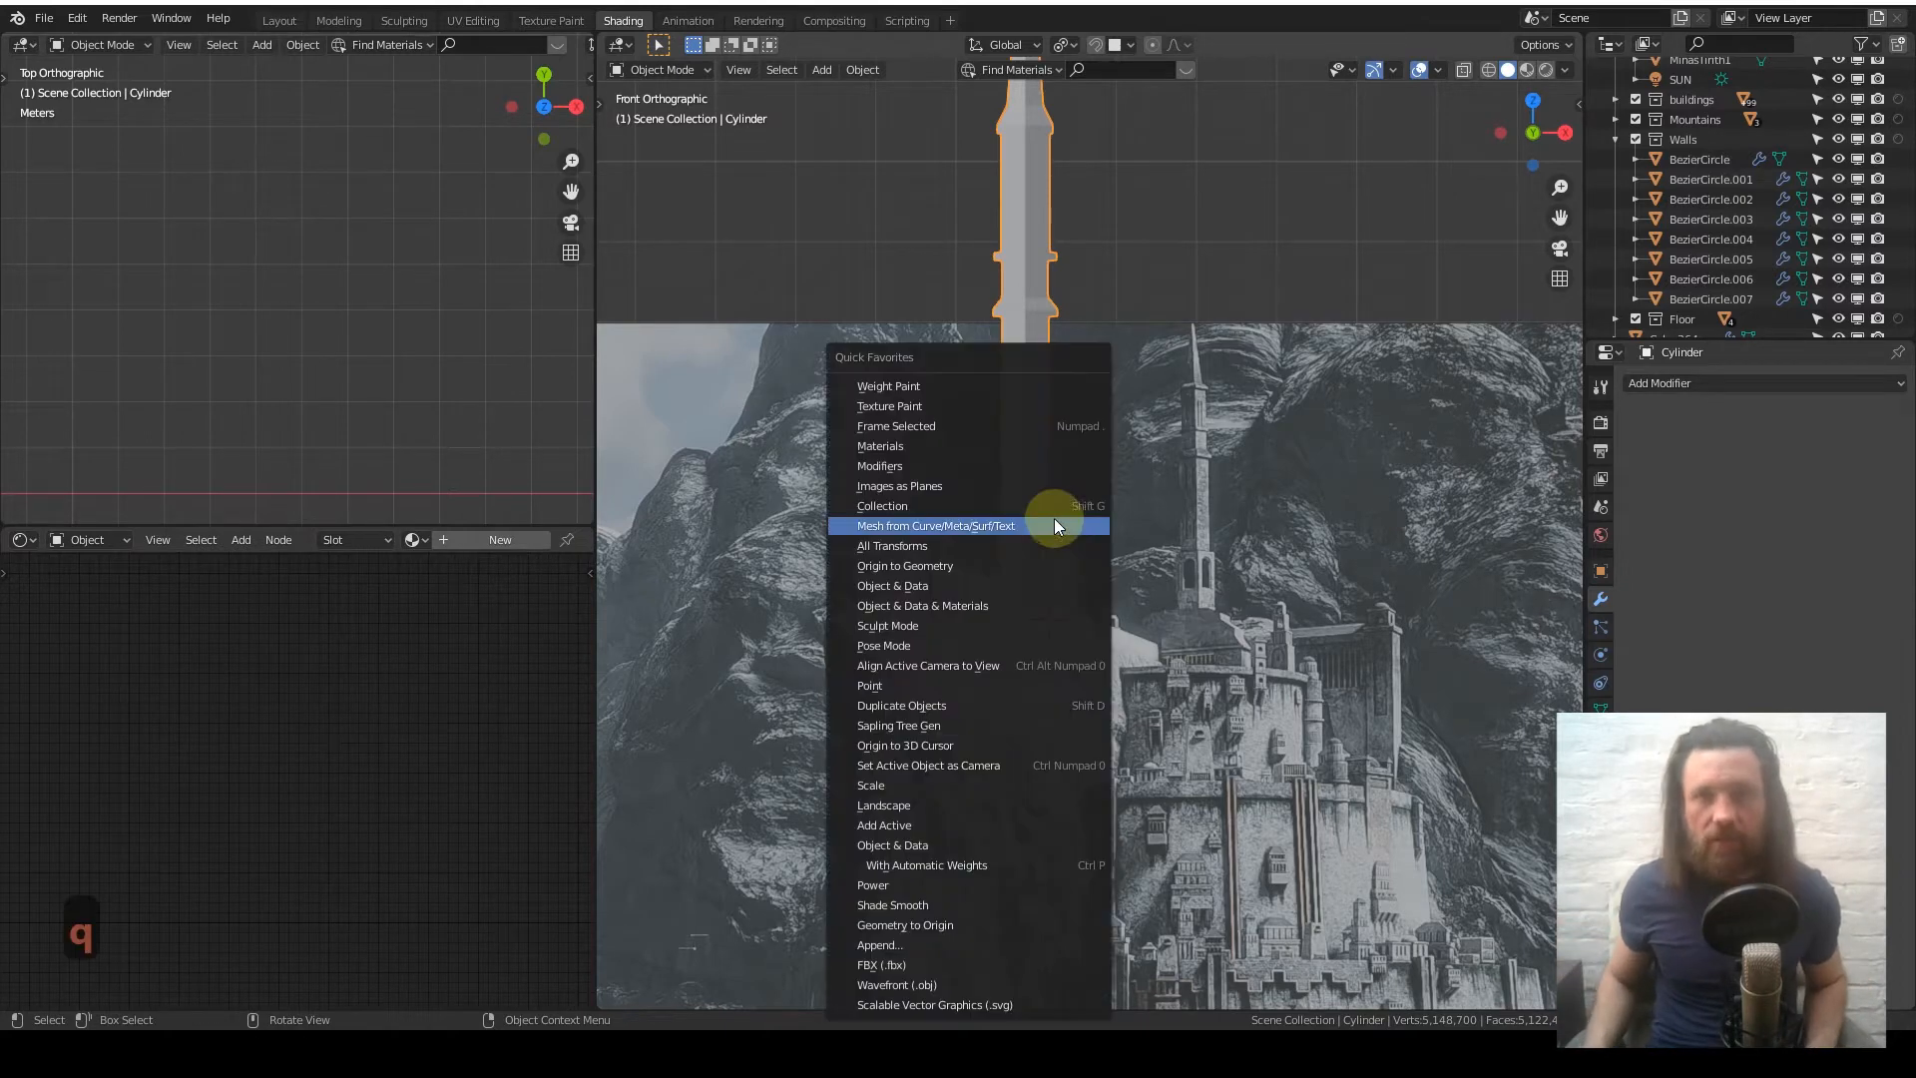
left_click(1020, 546)
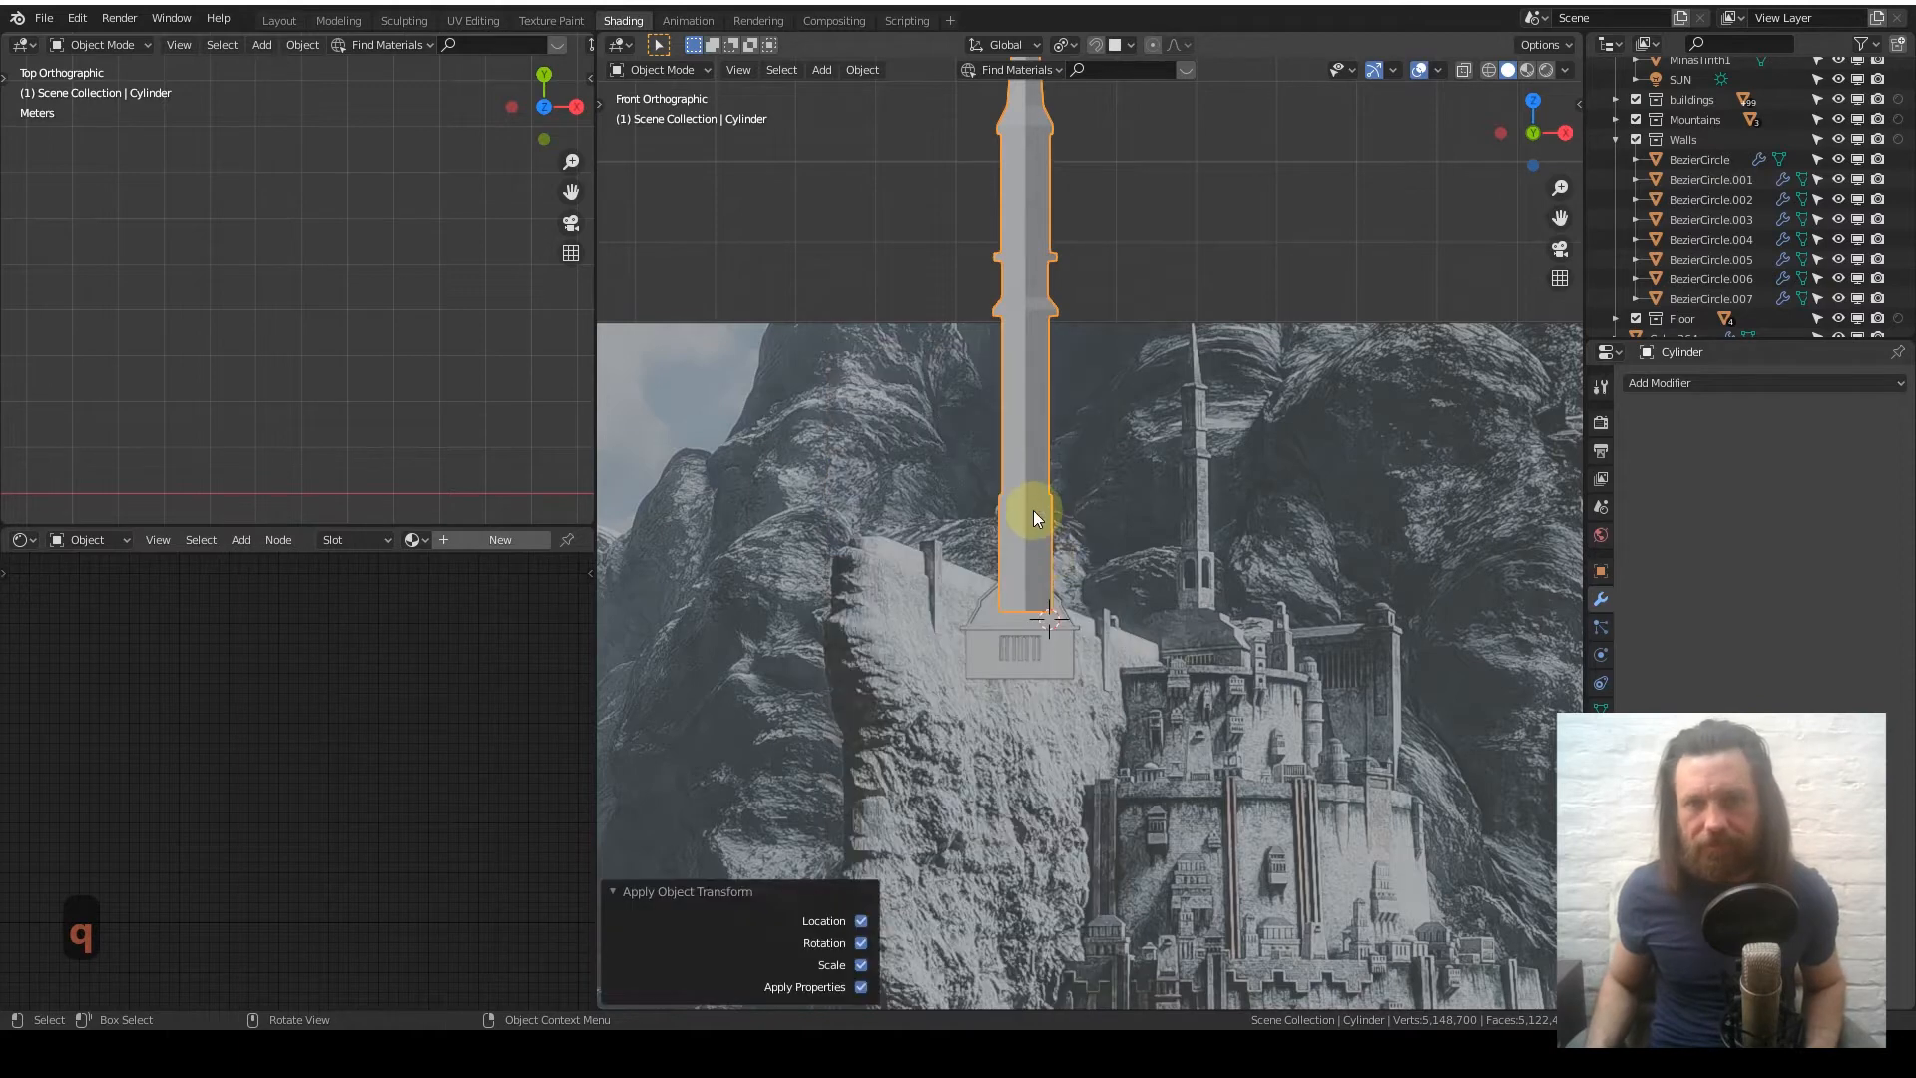
scroll(1032, 511, "up", 5)
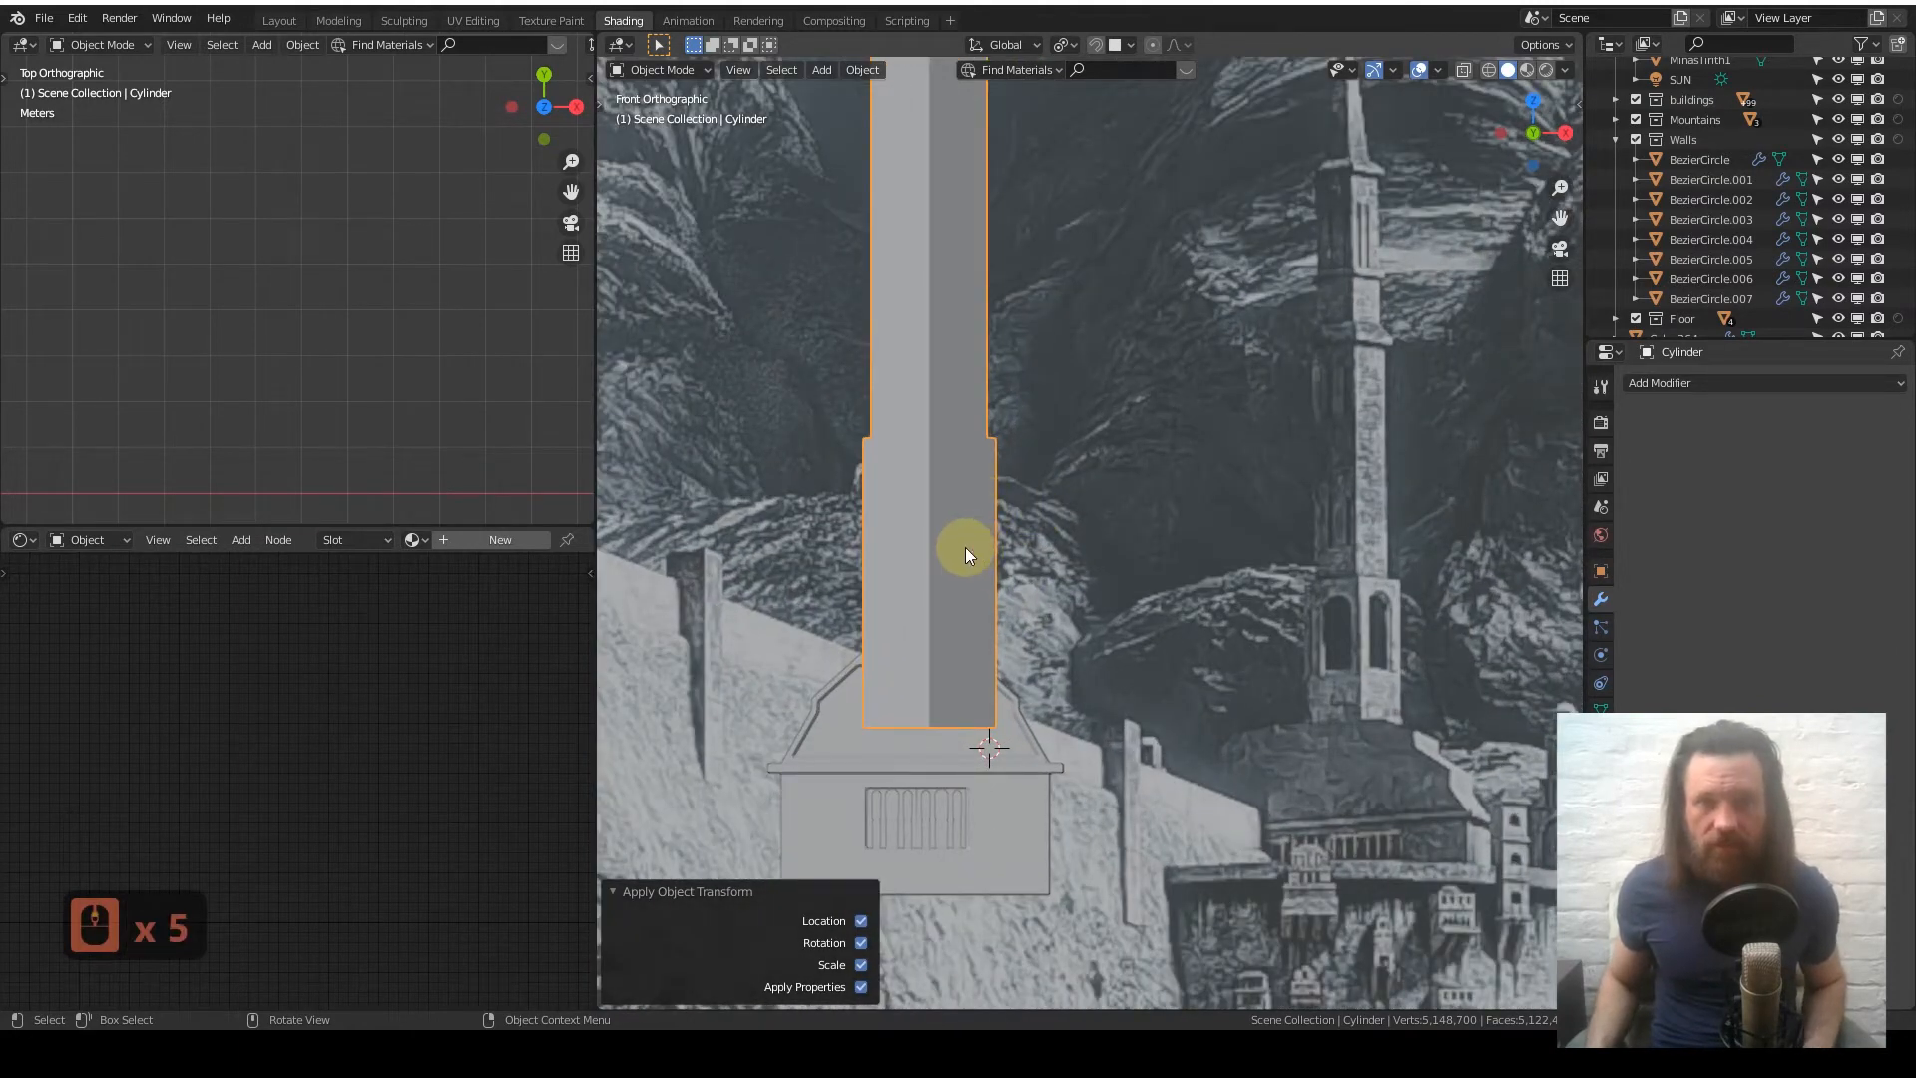
key("r")
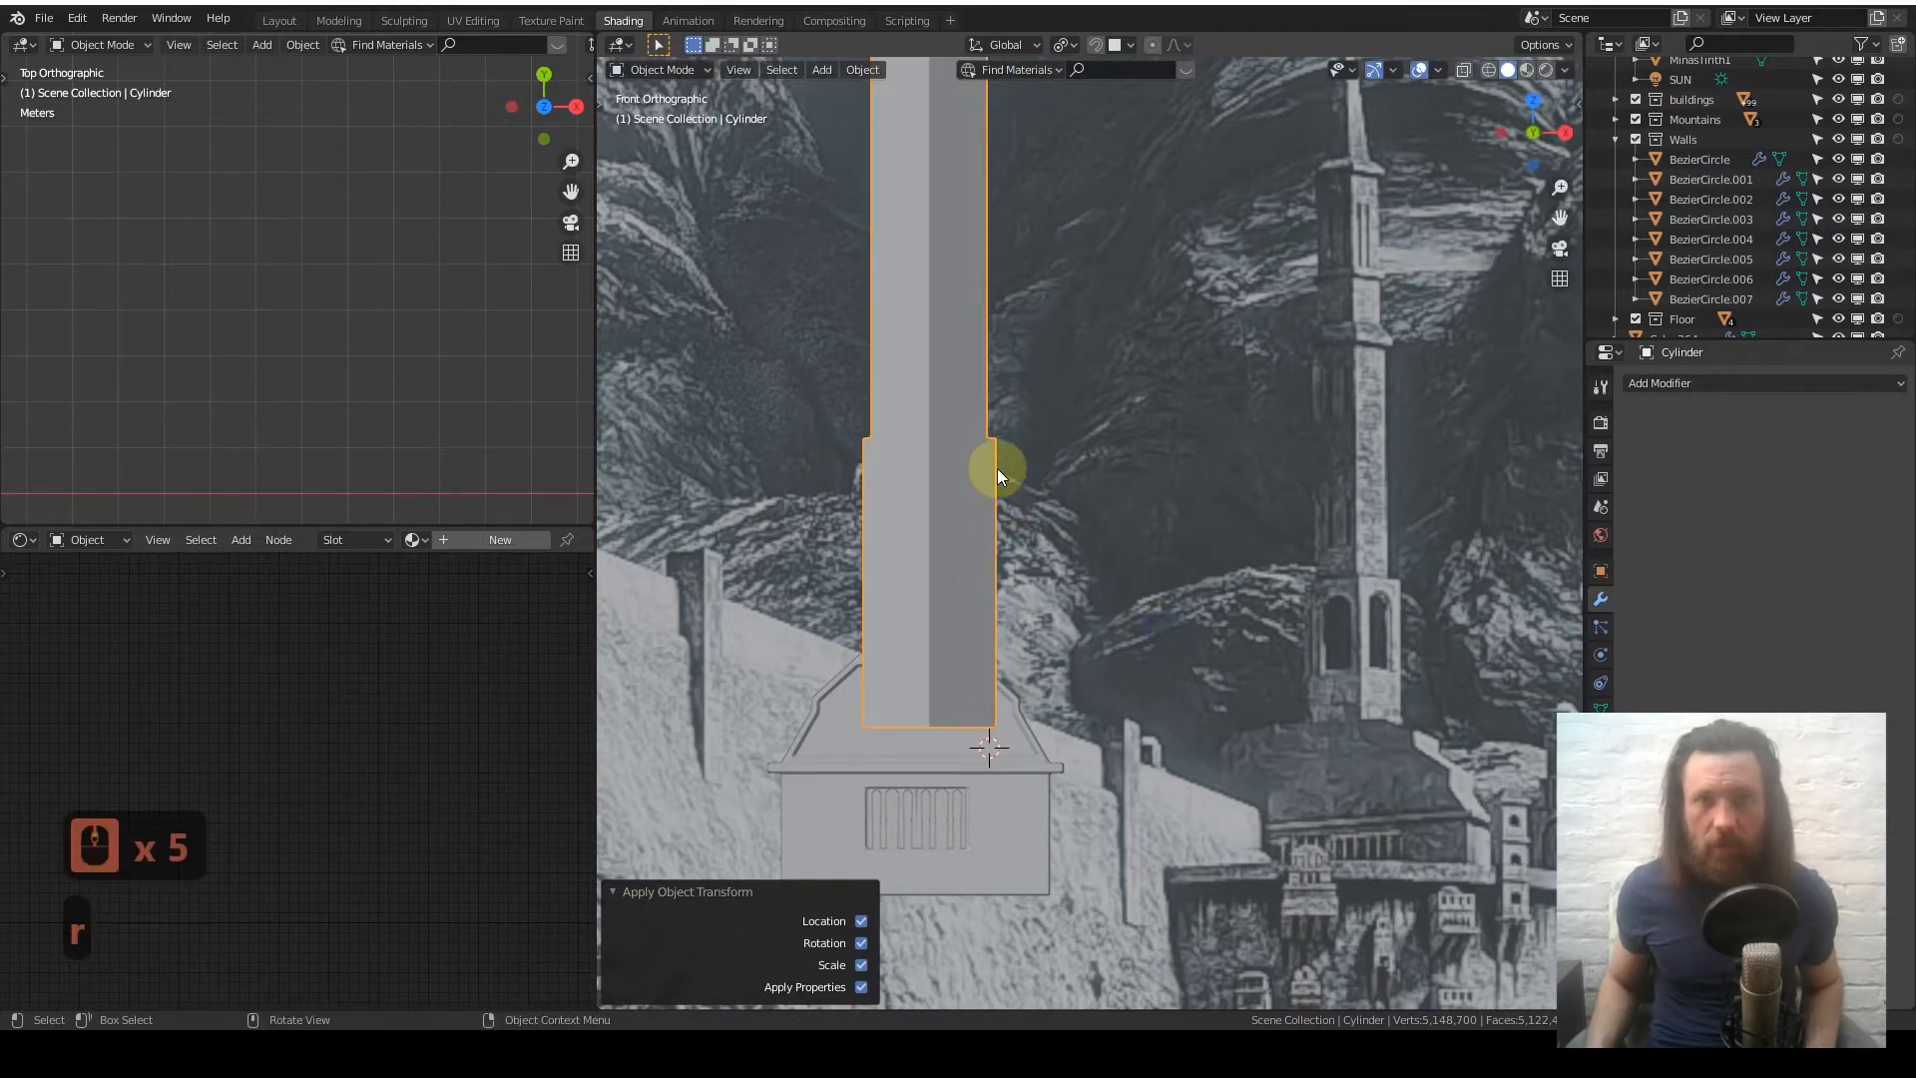
scroll(985, 419, "down", 7)
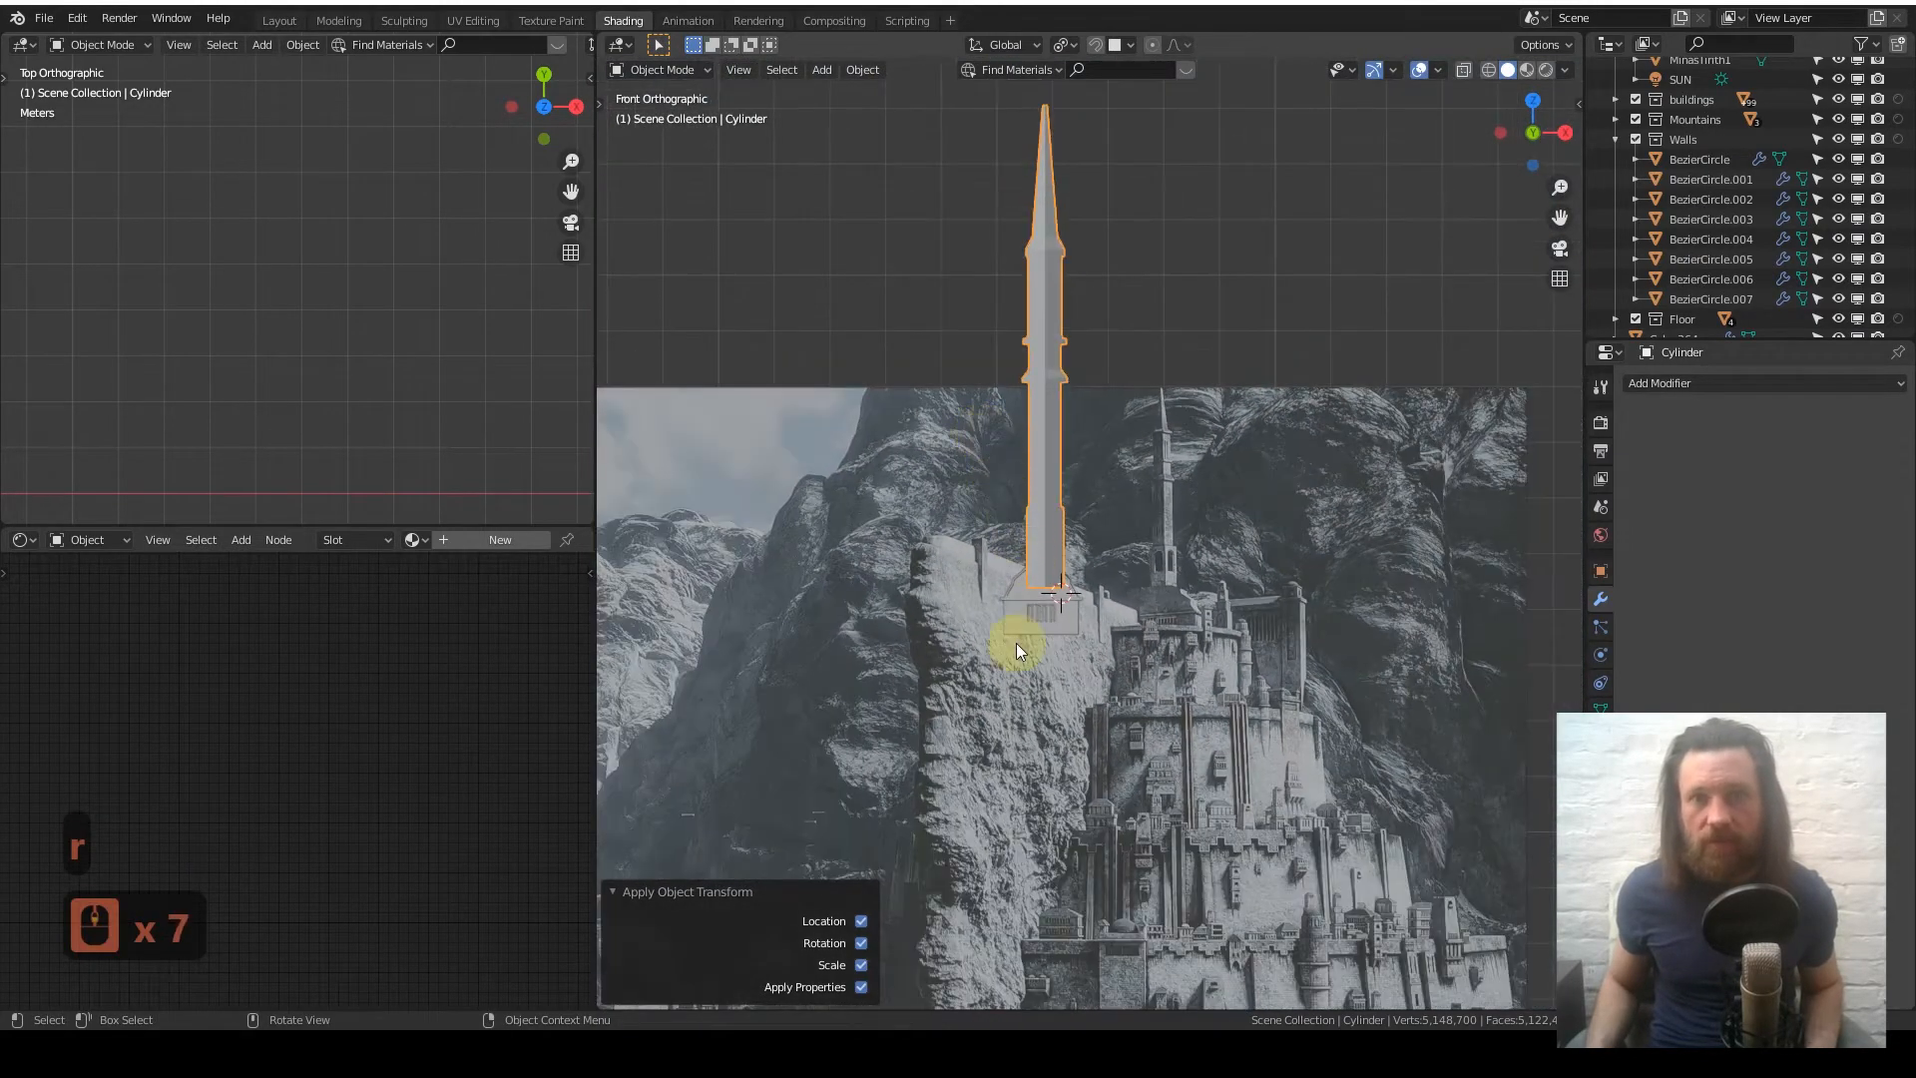
scroll(1048, 569, "up", 6)
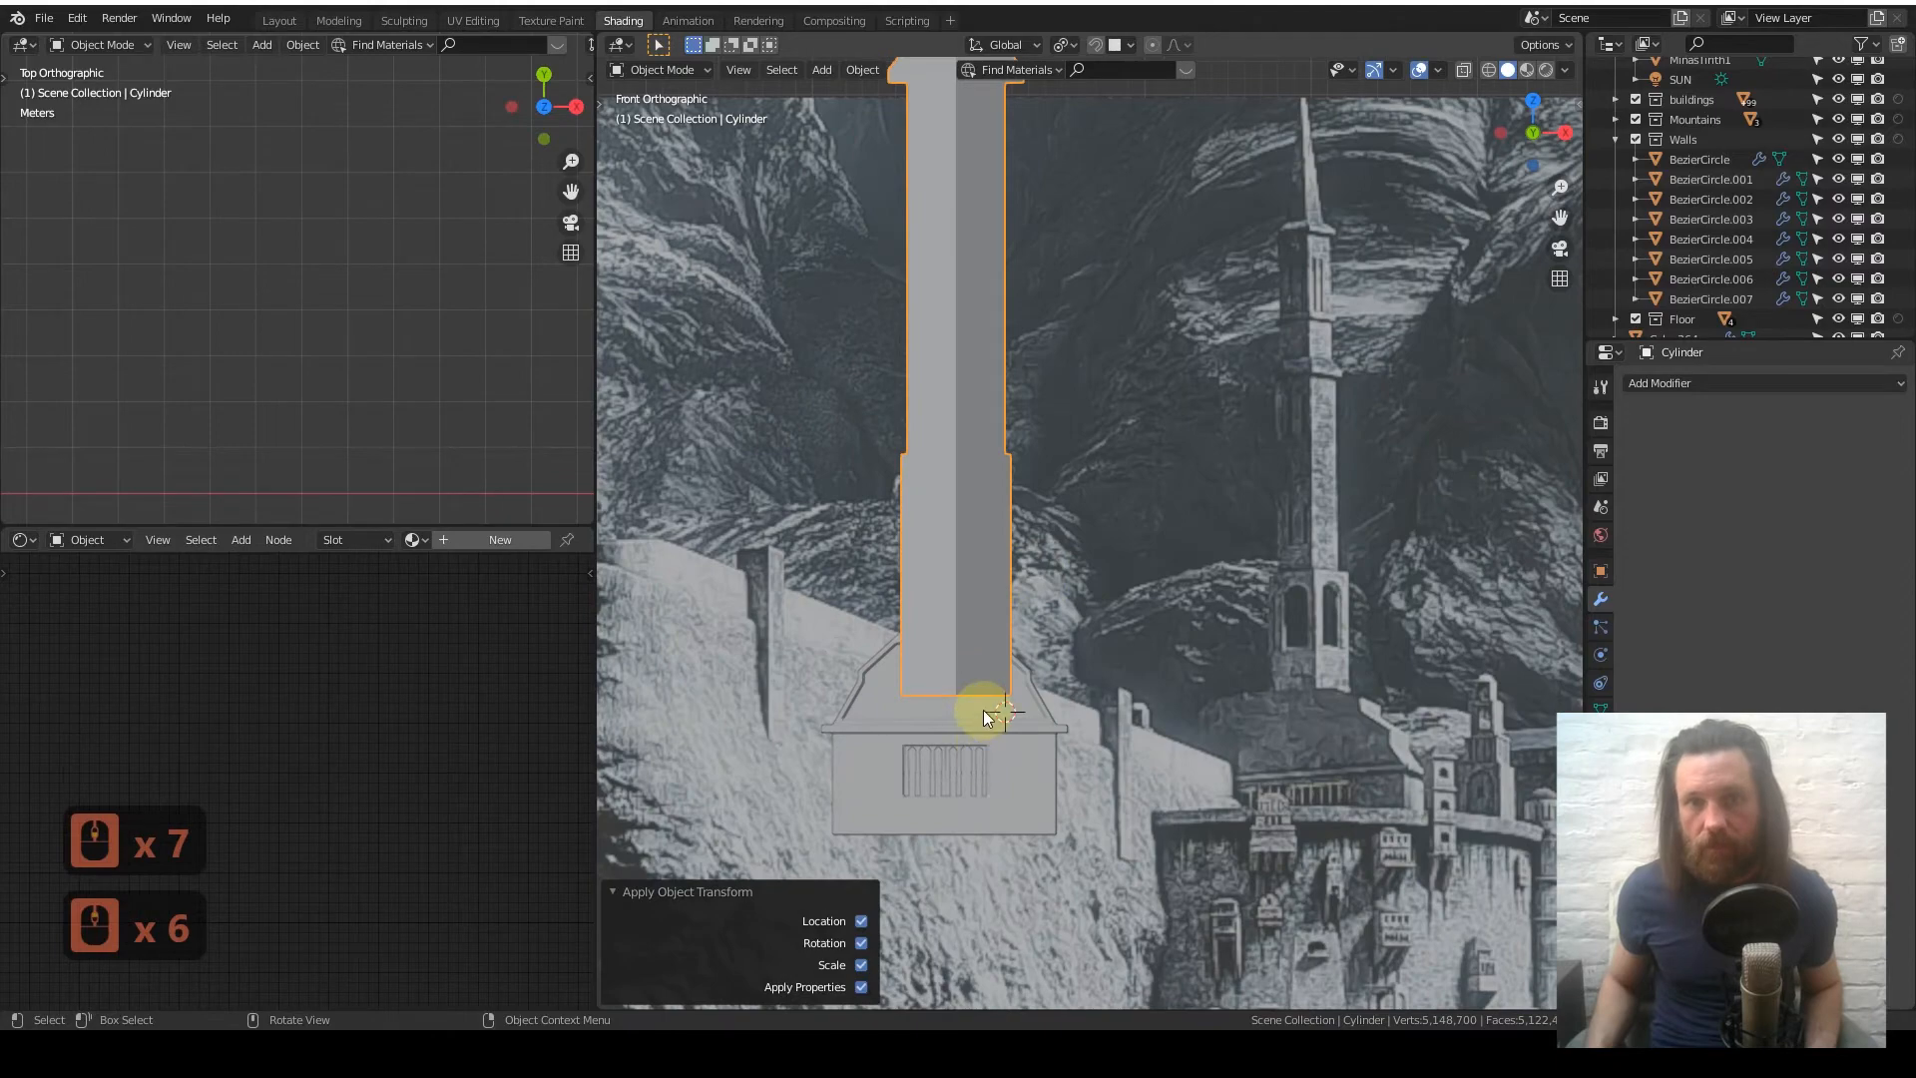
scroll(979, 664, "down", 9)
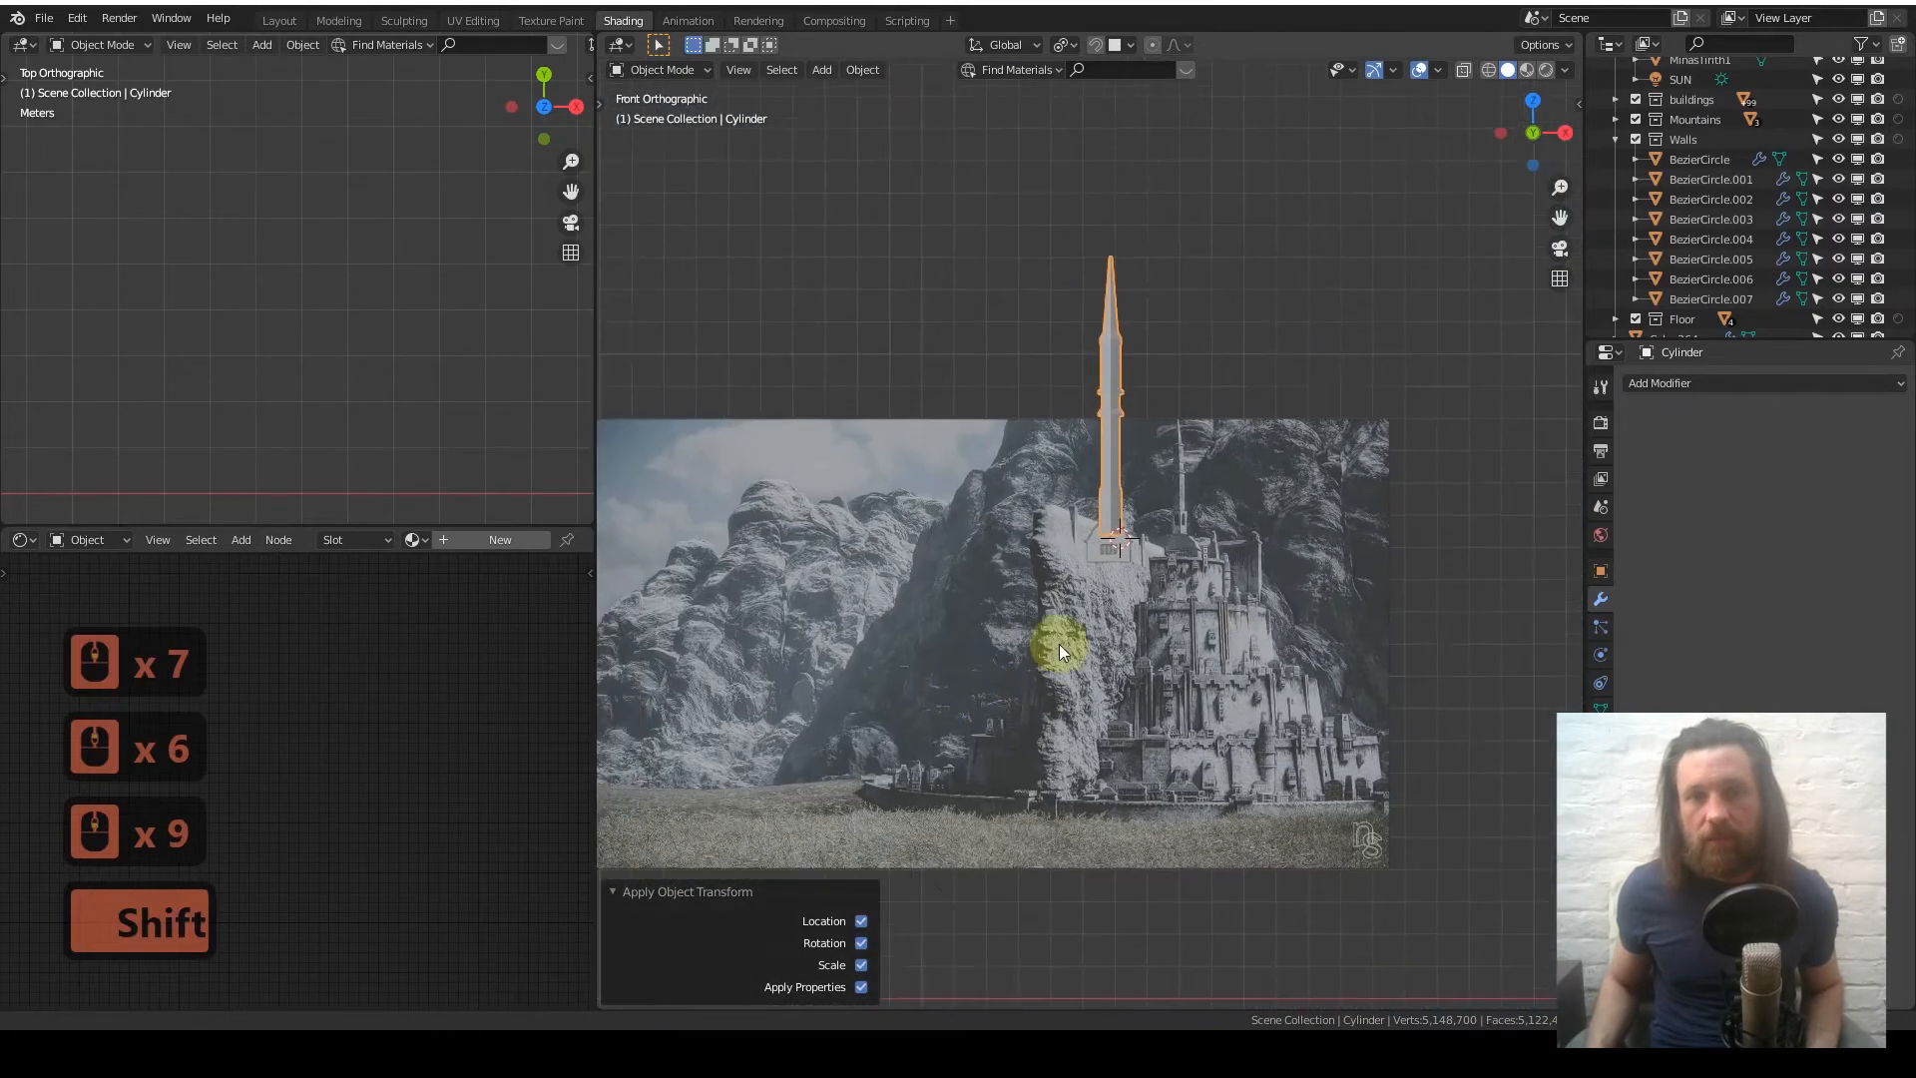
middle_click_drag(1058, 644, 1193, 530, "shift")
scroll(1173, 580, "down", 7)
key("s")
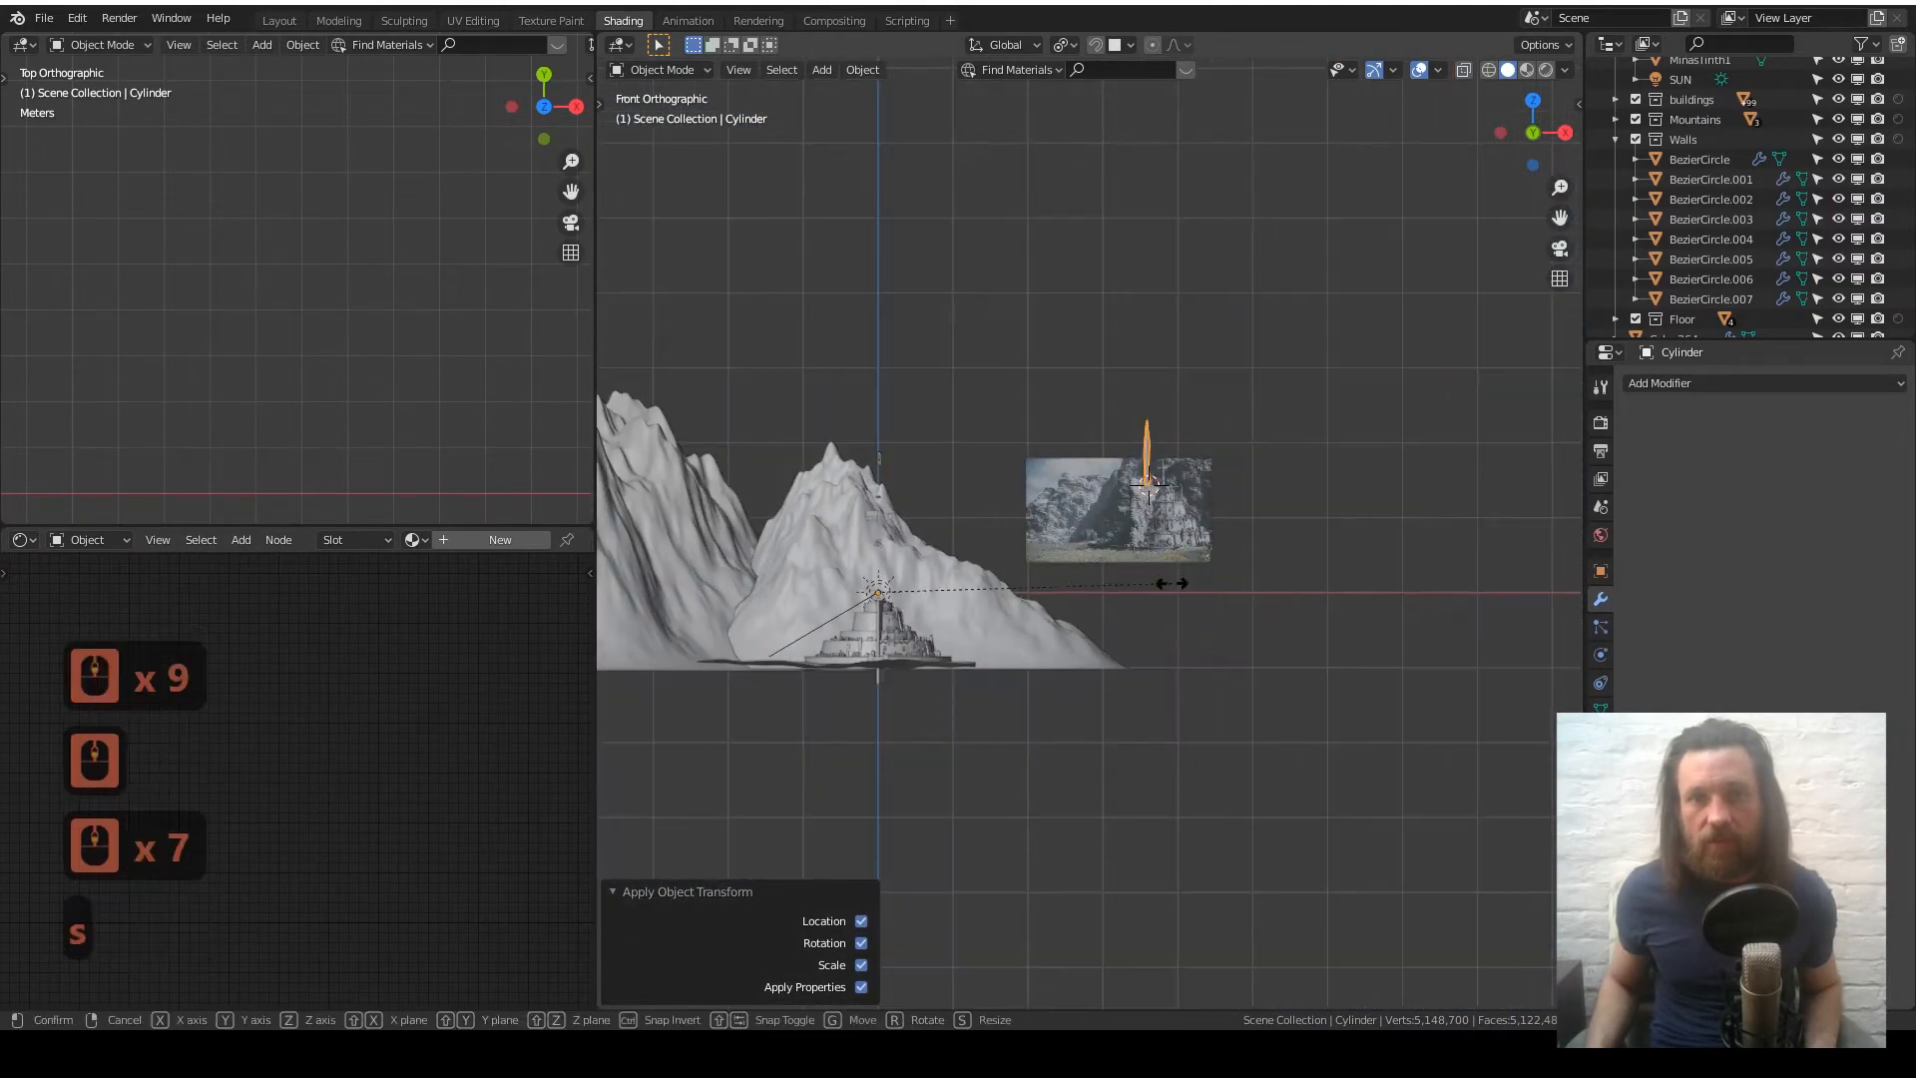
left_click(1207, 618)
scroll(1145, 481, "up", 5)
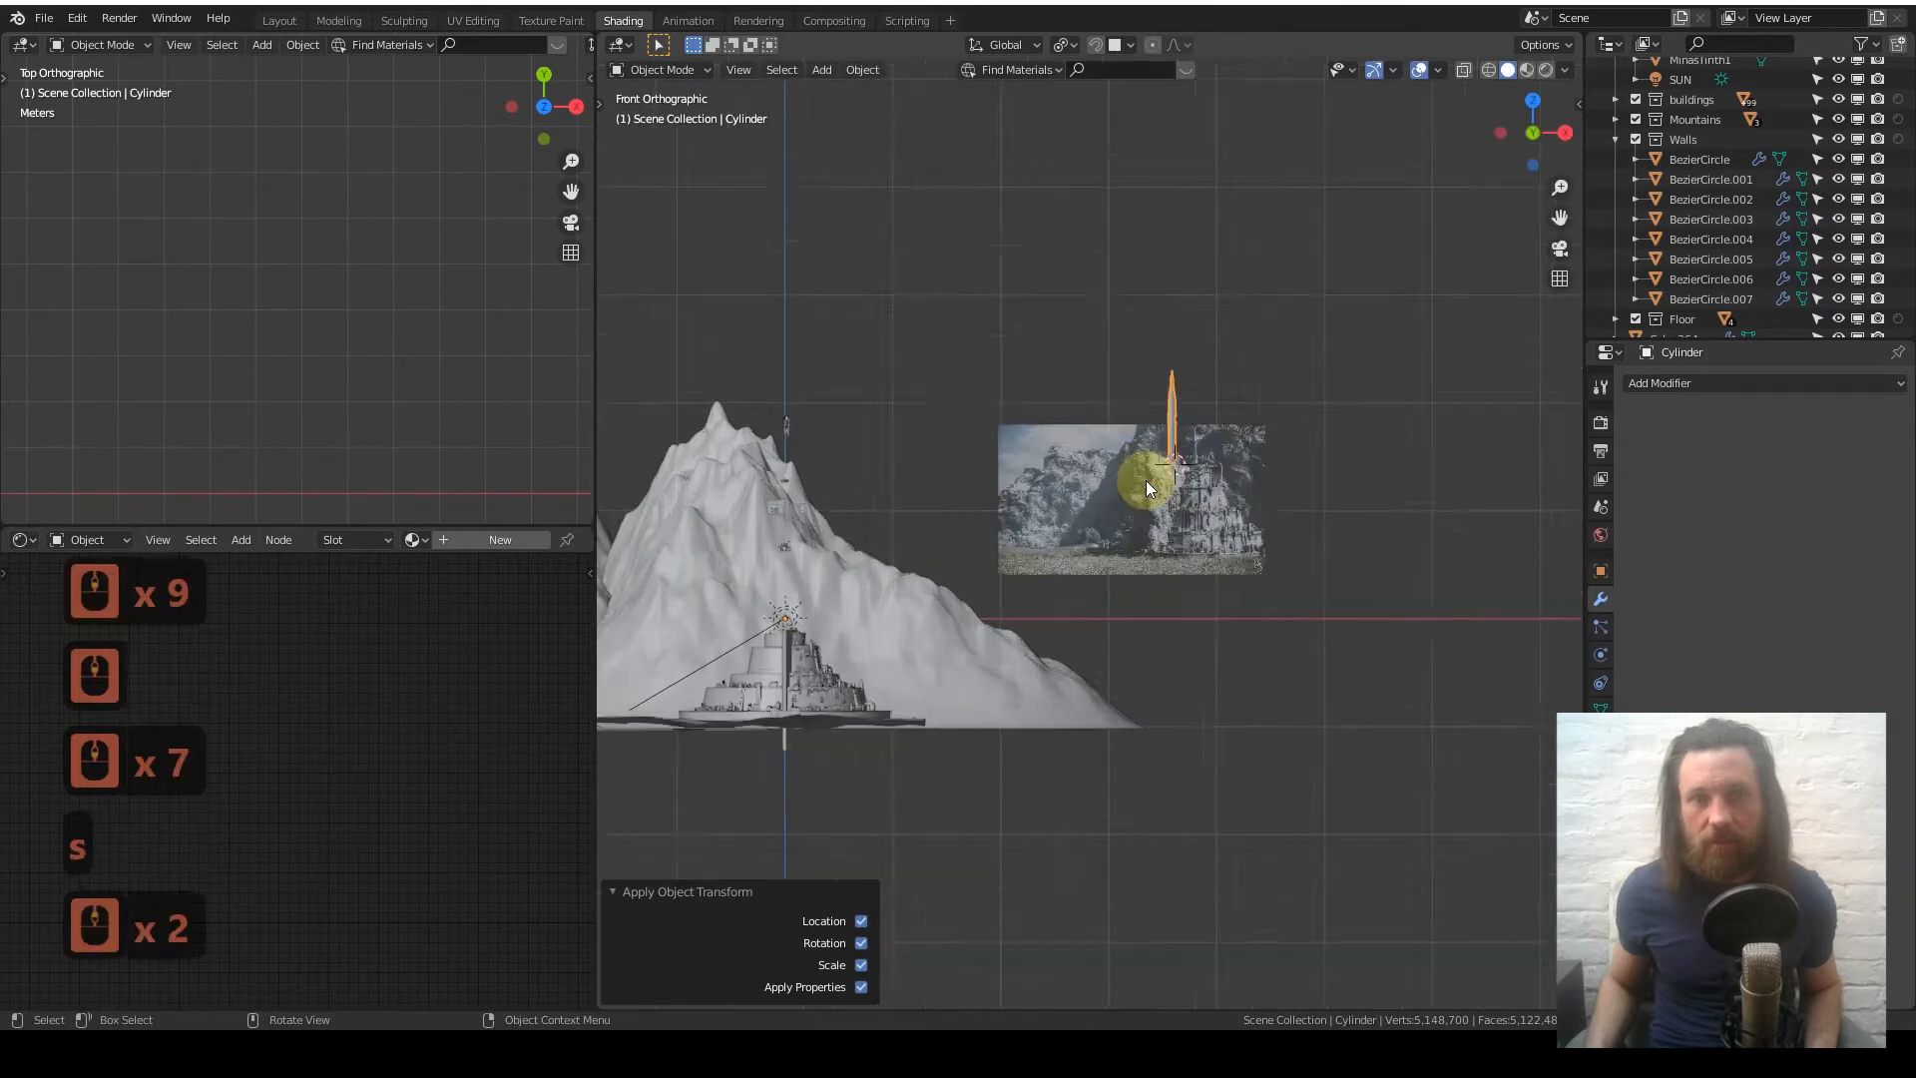
scroll(1119, 540, "down", 3)
middle_click_drag(1169, 499, 1123, 553, "shift")
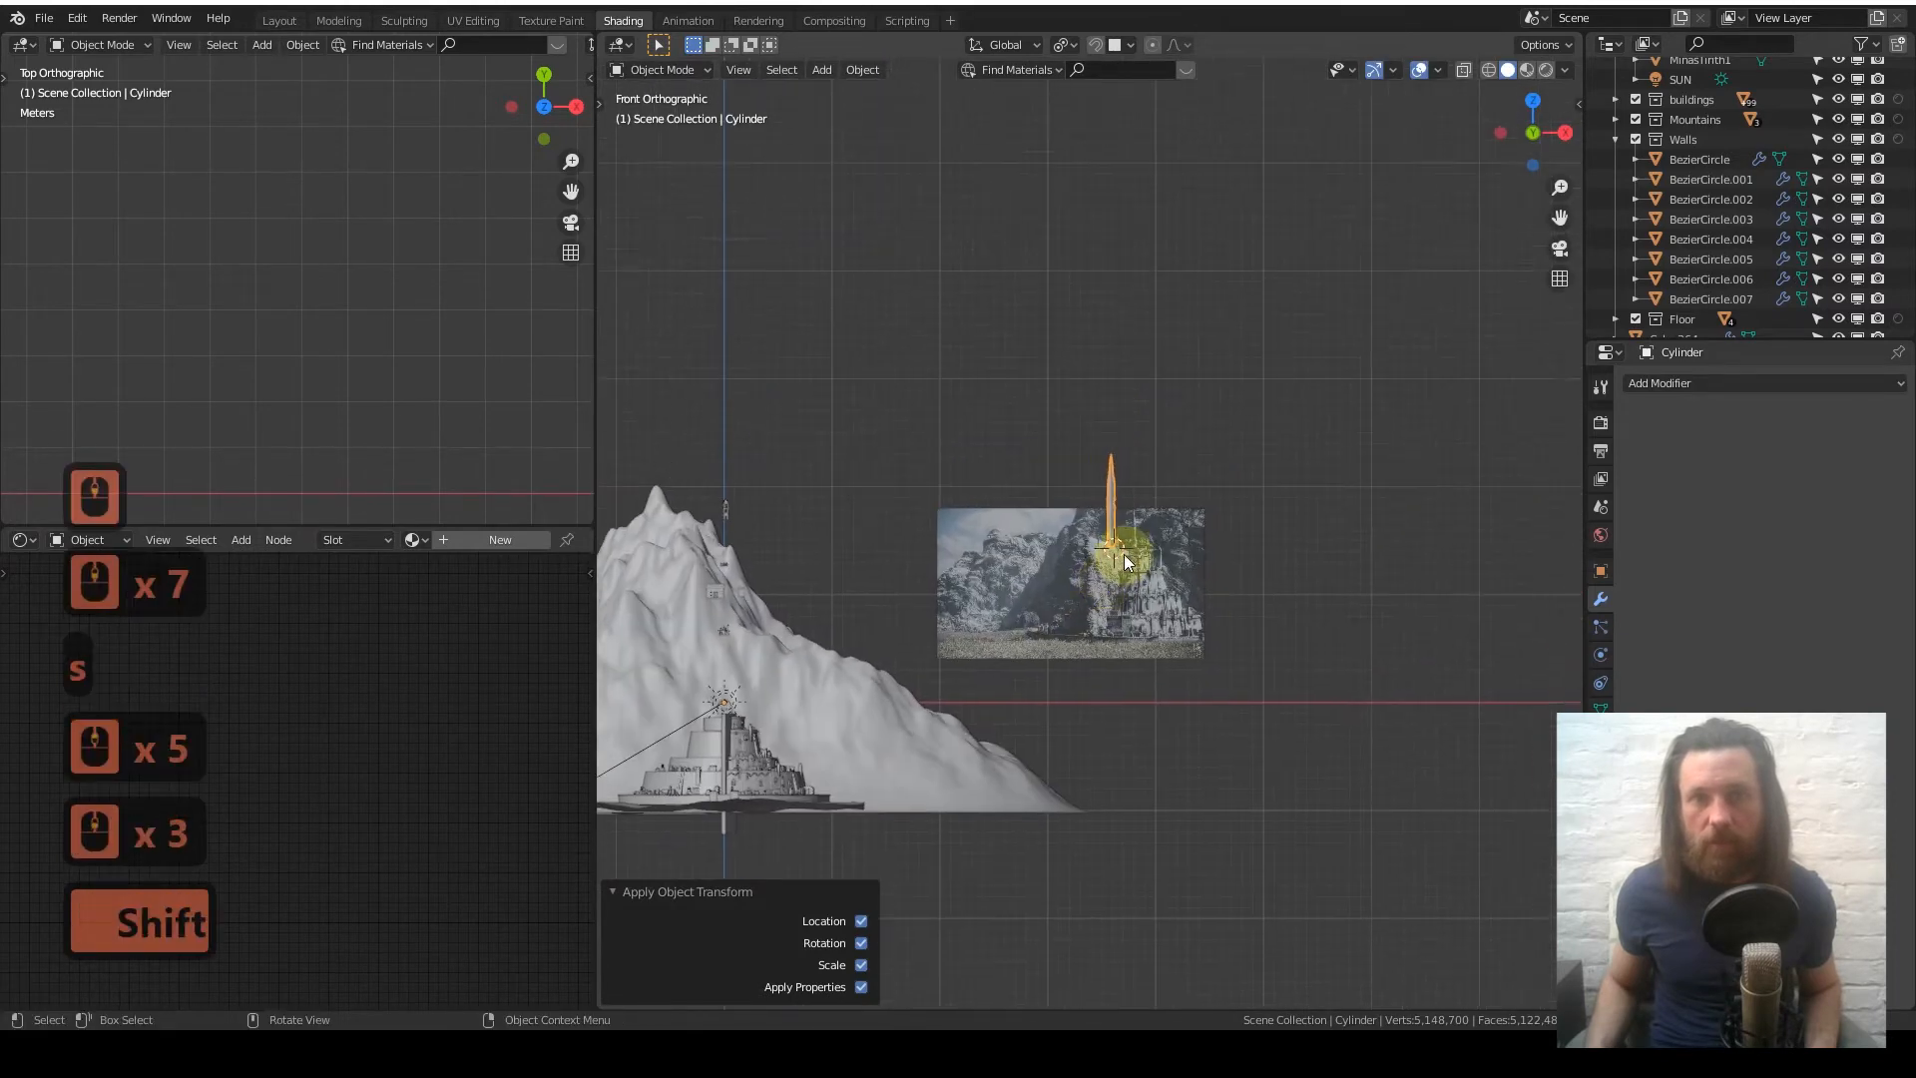
- Set the tower object's origin to its geometry
scroll(1122, 554, "up", 12)
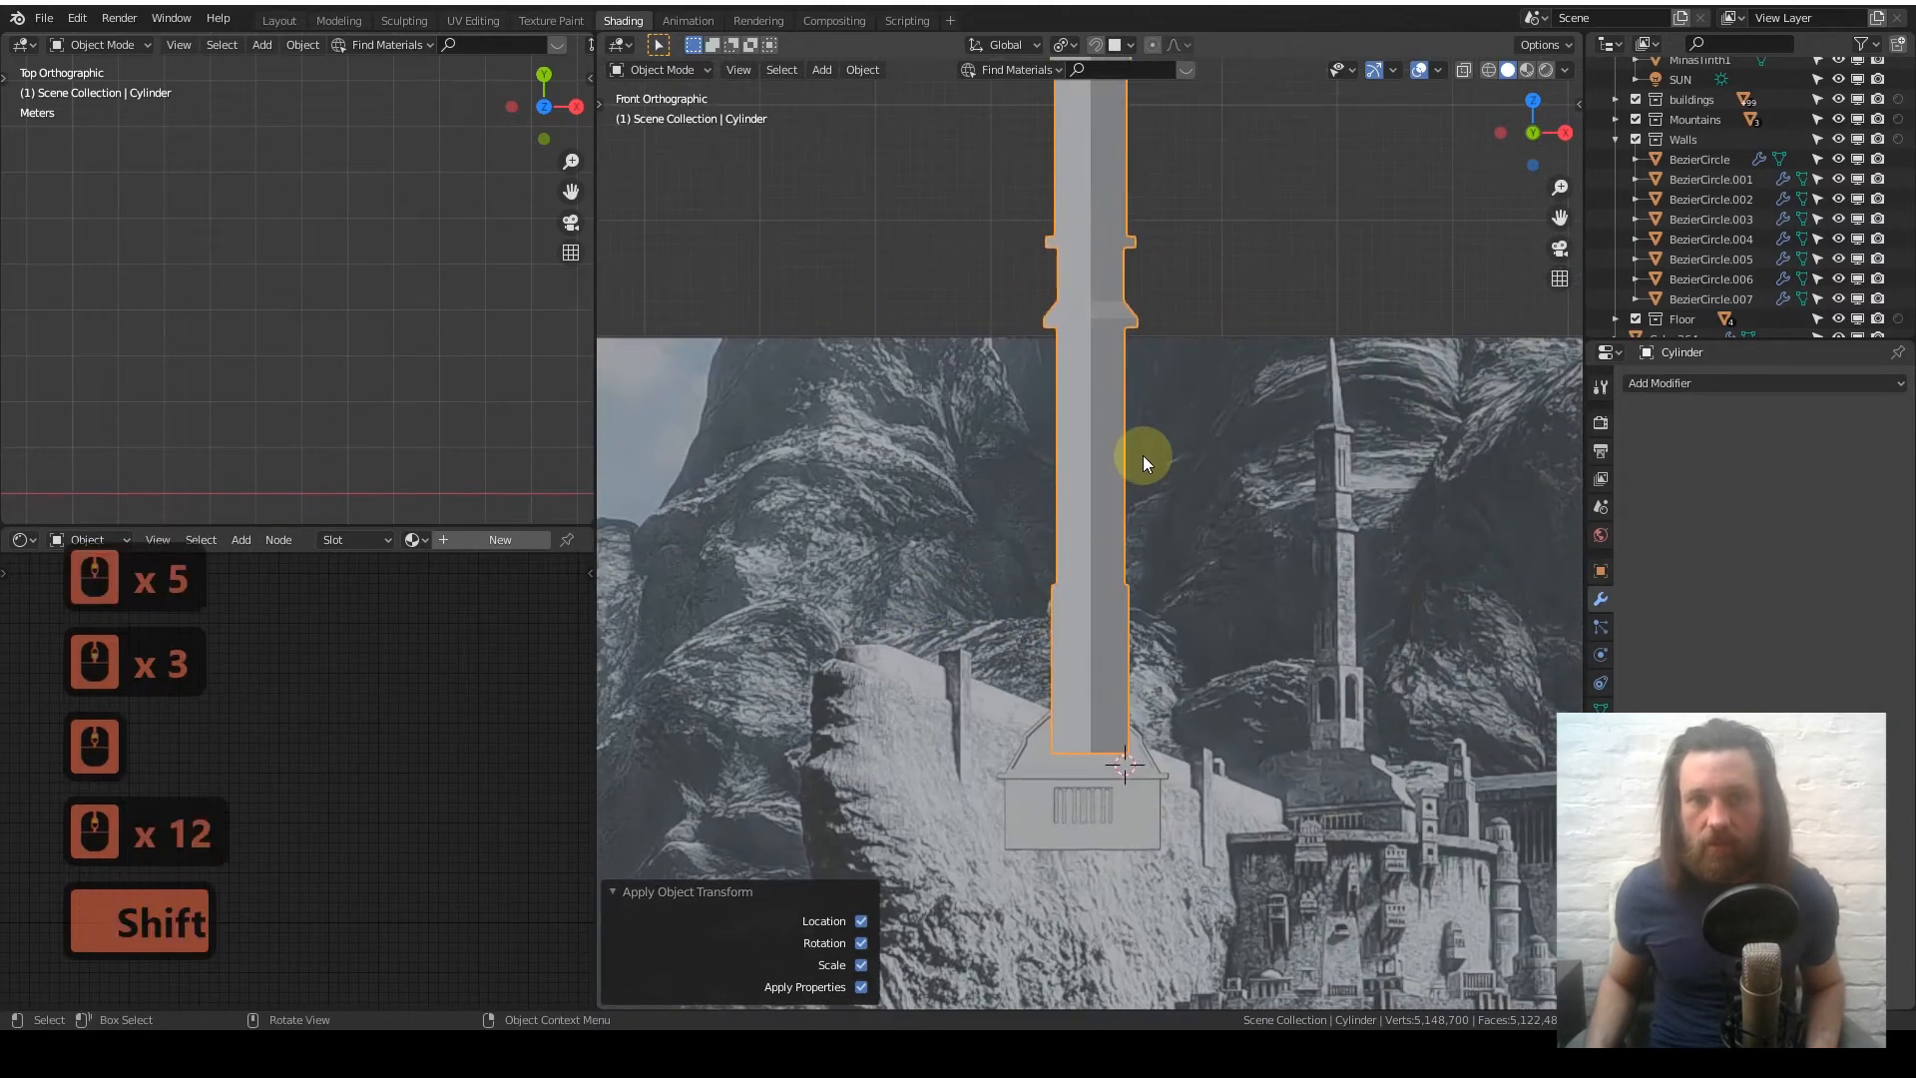
key("q")
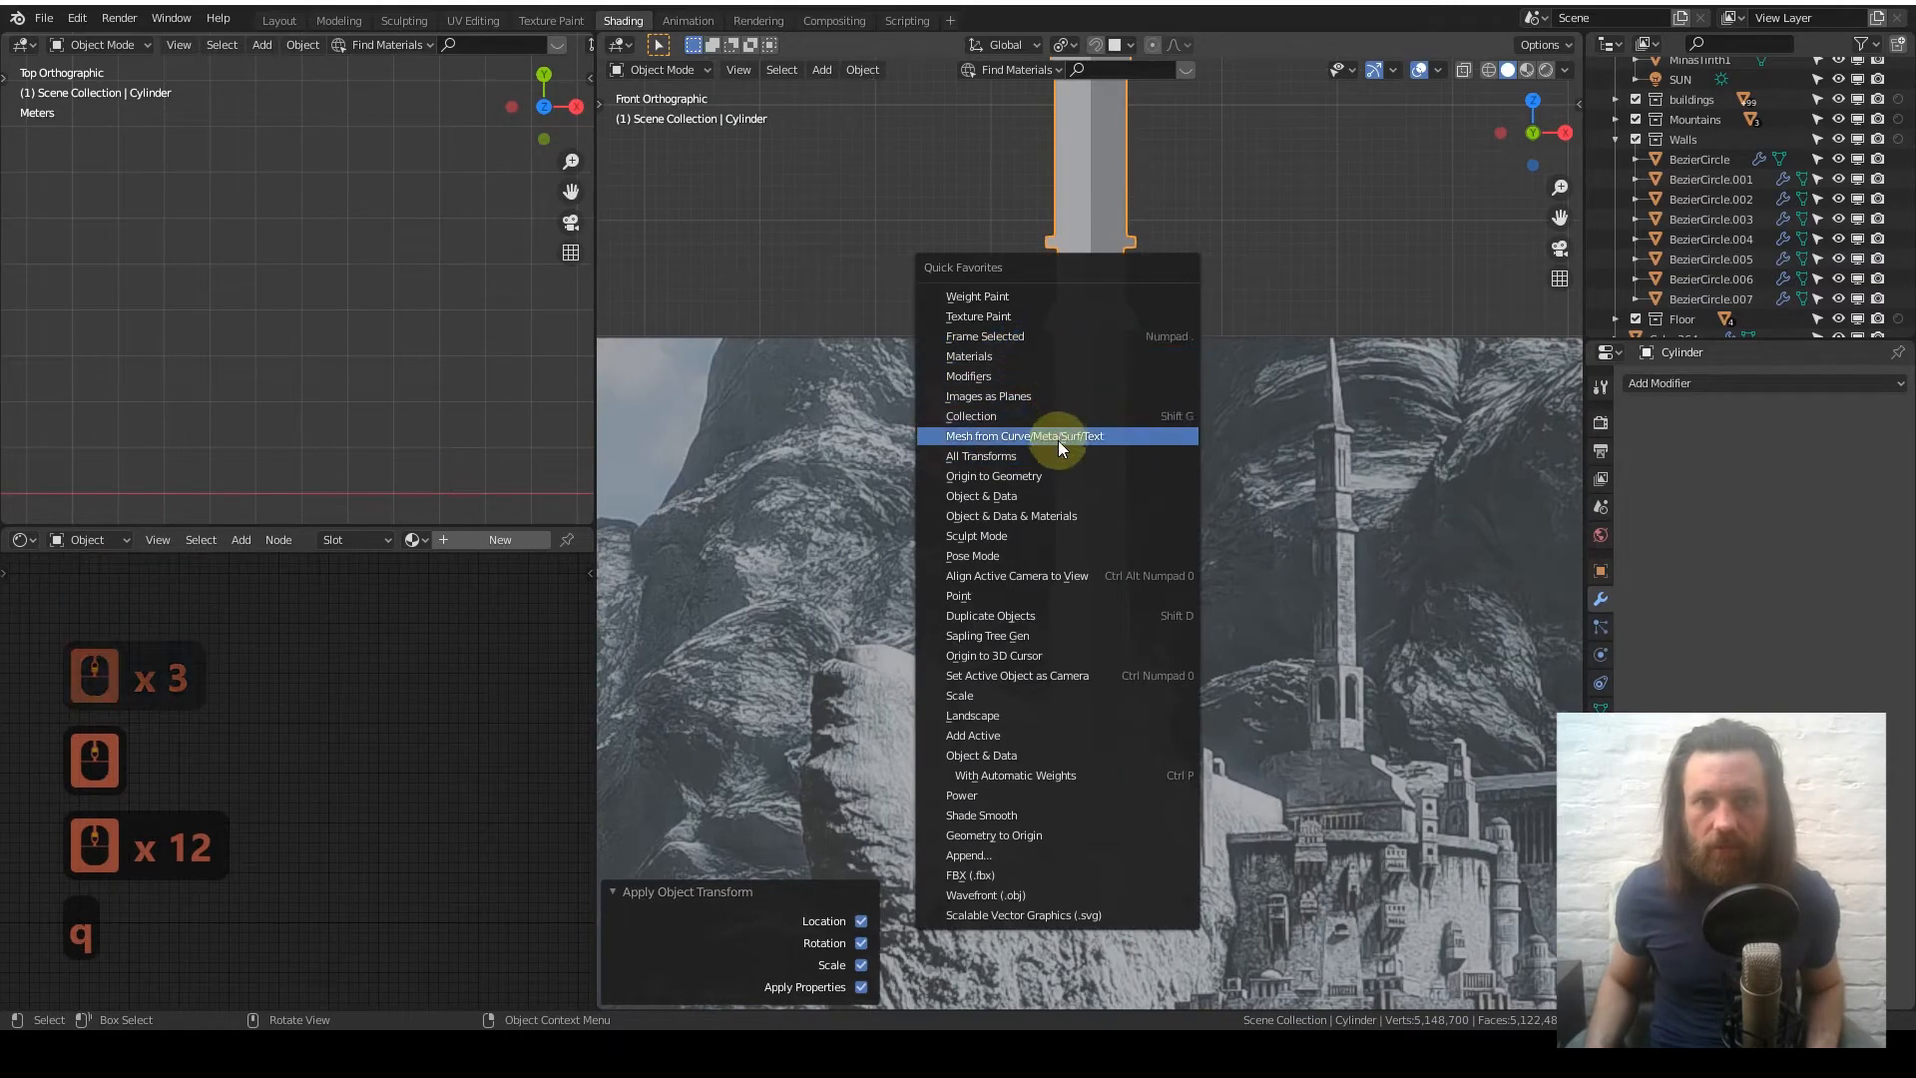
left_click(1055, 478)
middle_click_drag(1129, 487, 1026, 651, "shift")
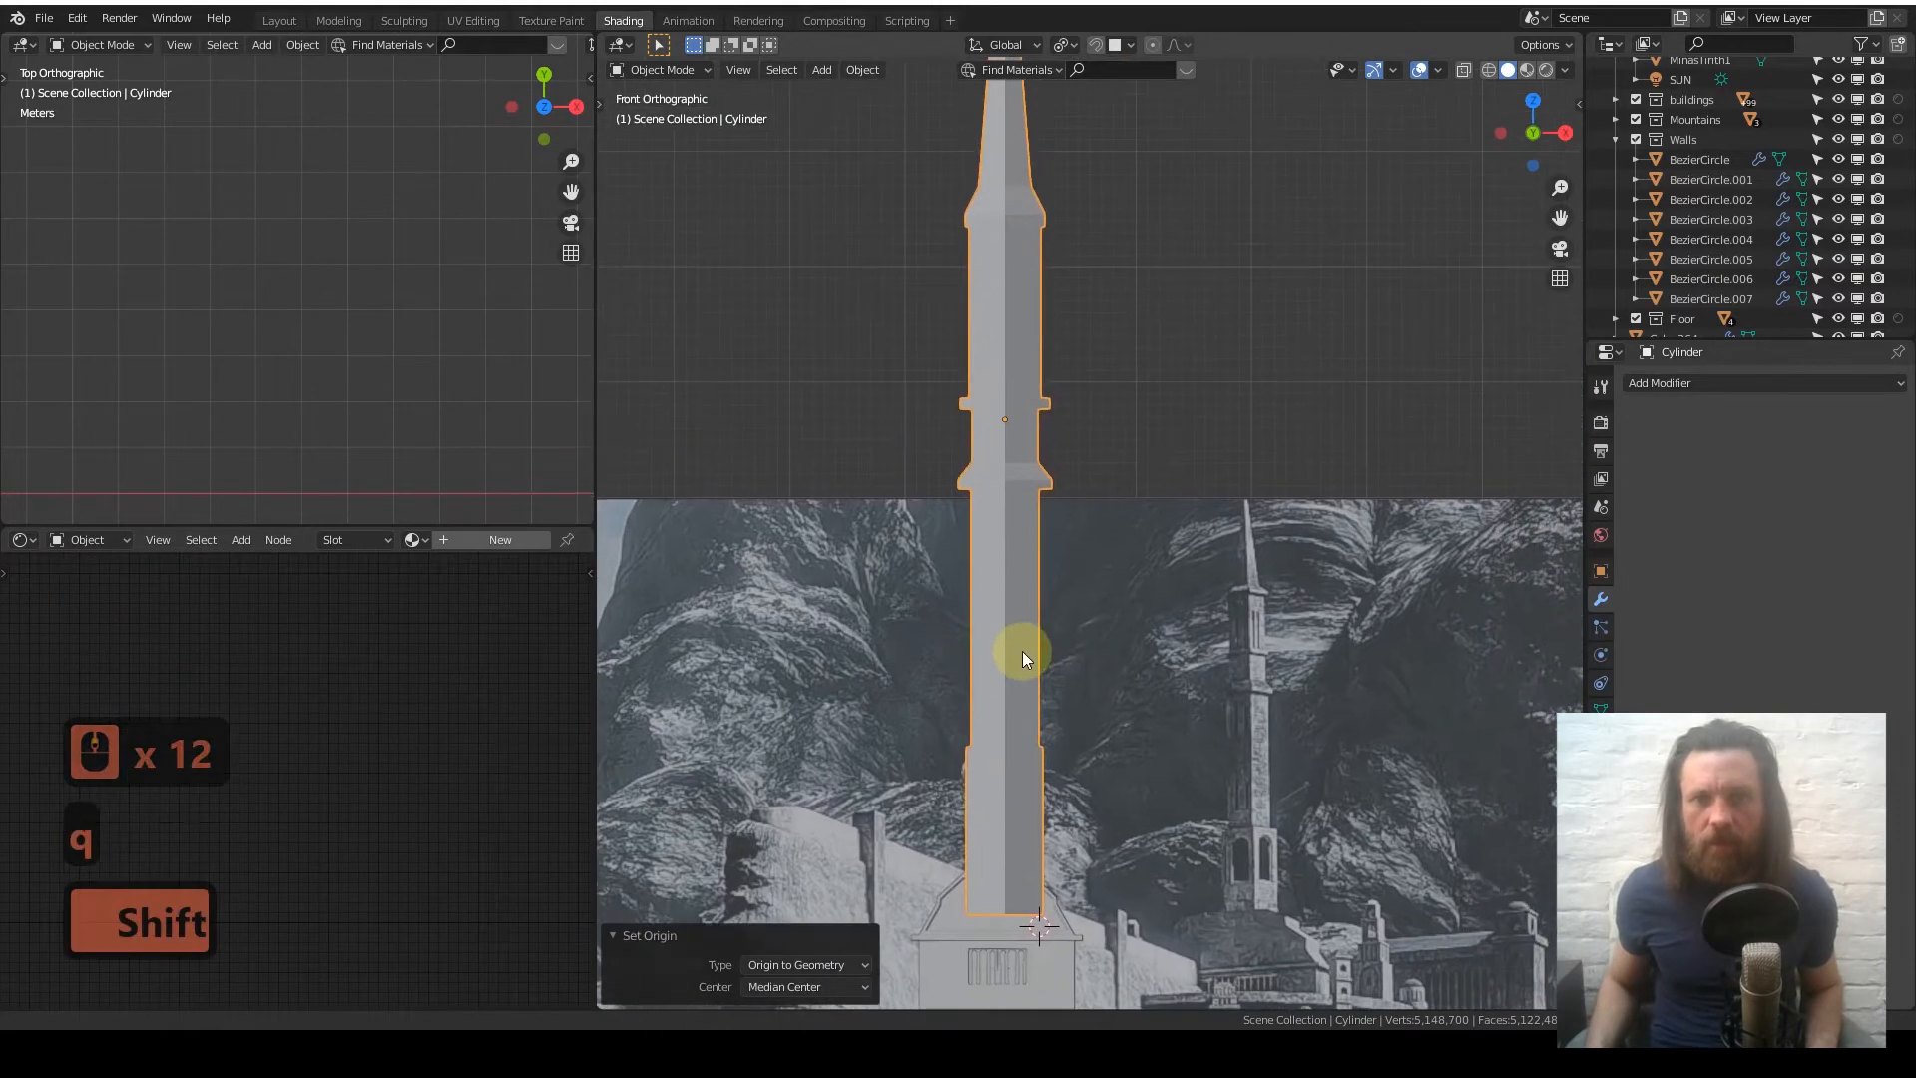
scroll(1074, 620, "down", 3)
key("s")
right_click(1188, 596)
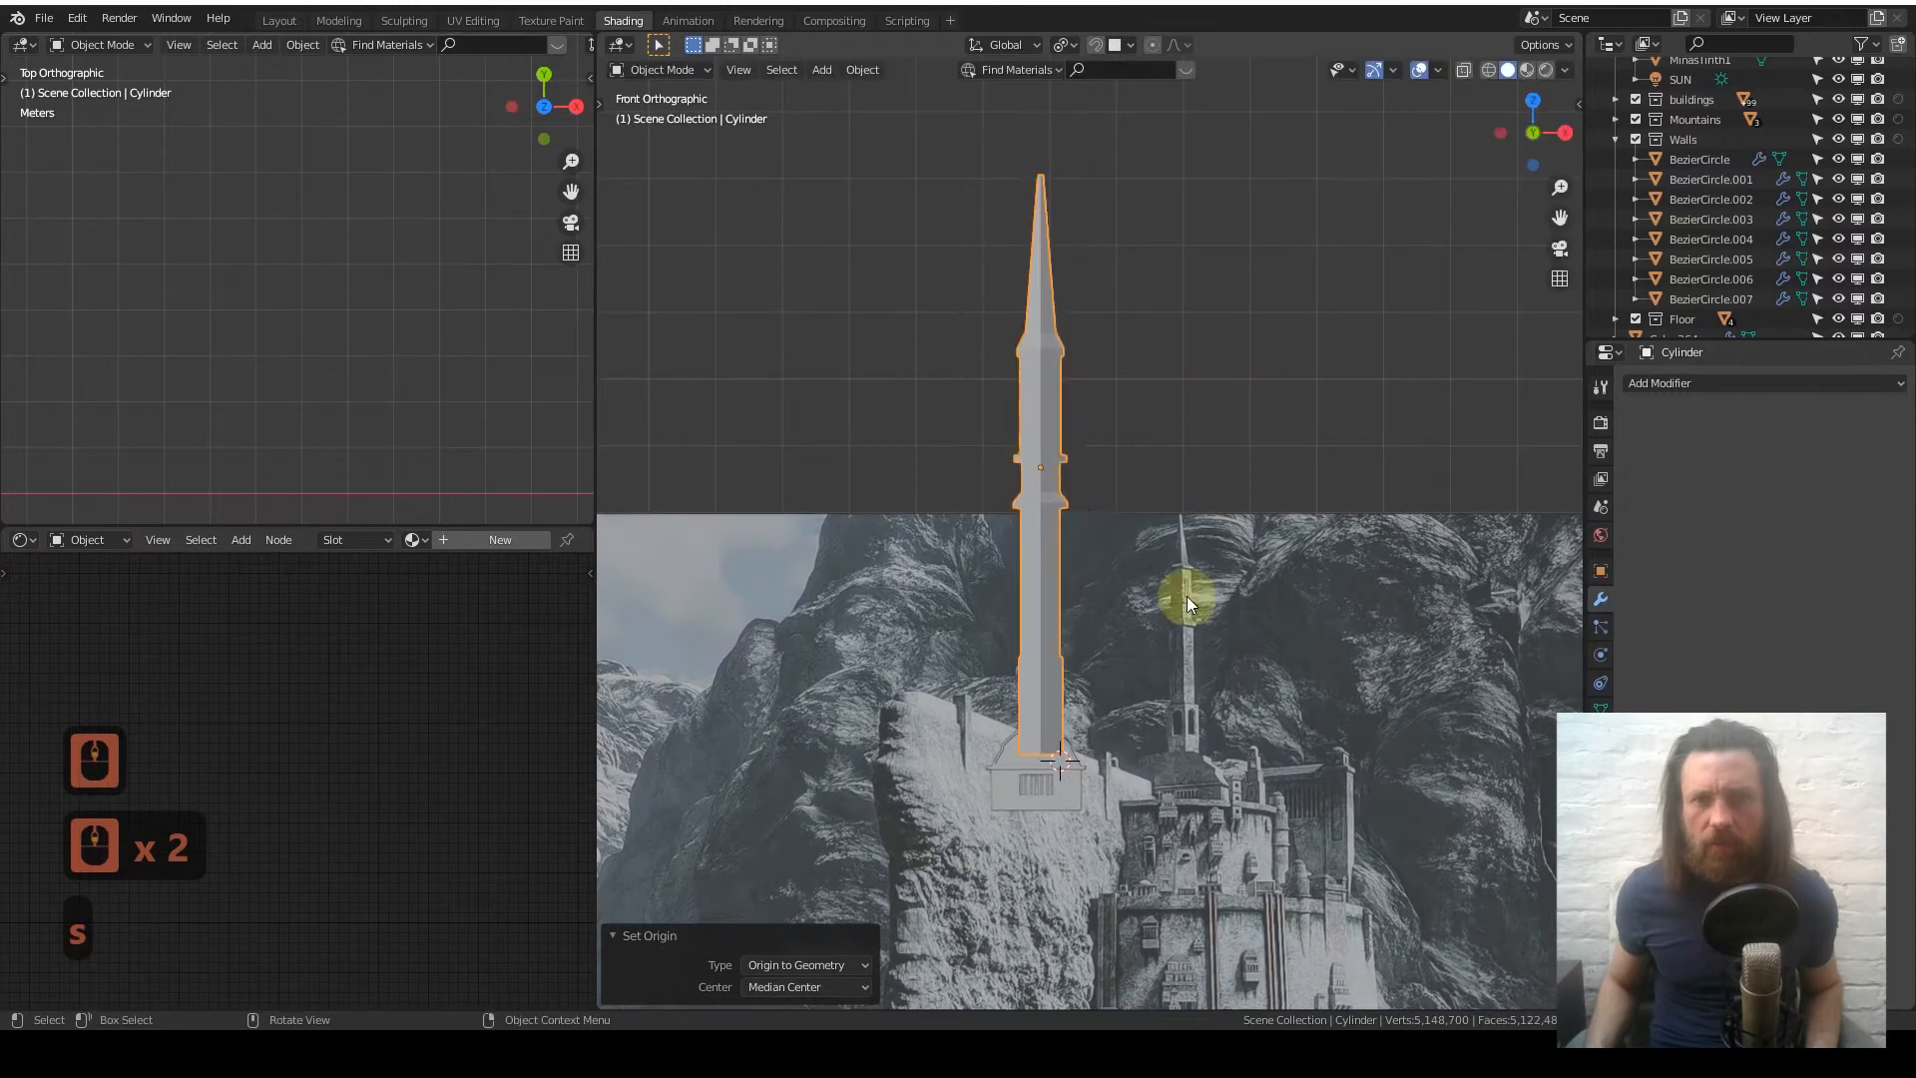
- Rotate the tower by -20° about the global Z axis
middle_click_drag(1040, 443, 1022, 449, "shift")
scroll(1043, 579, "up", 2)
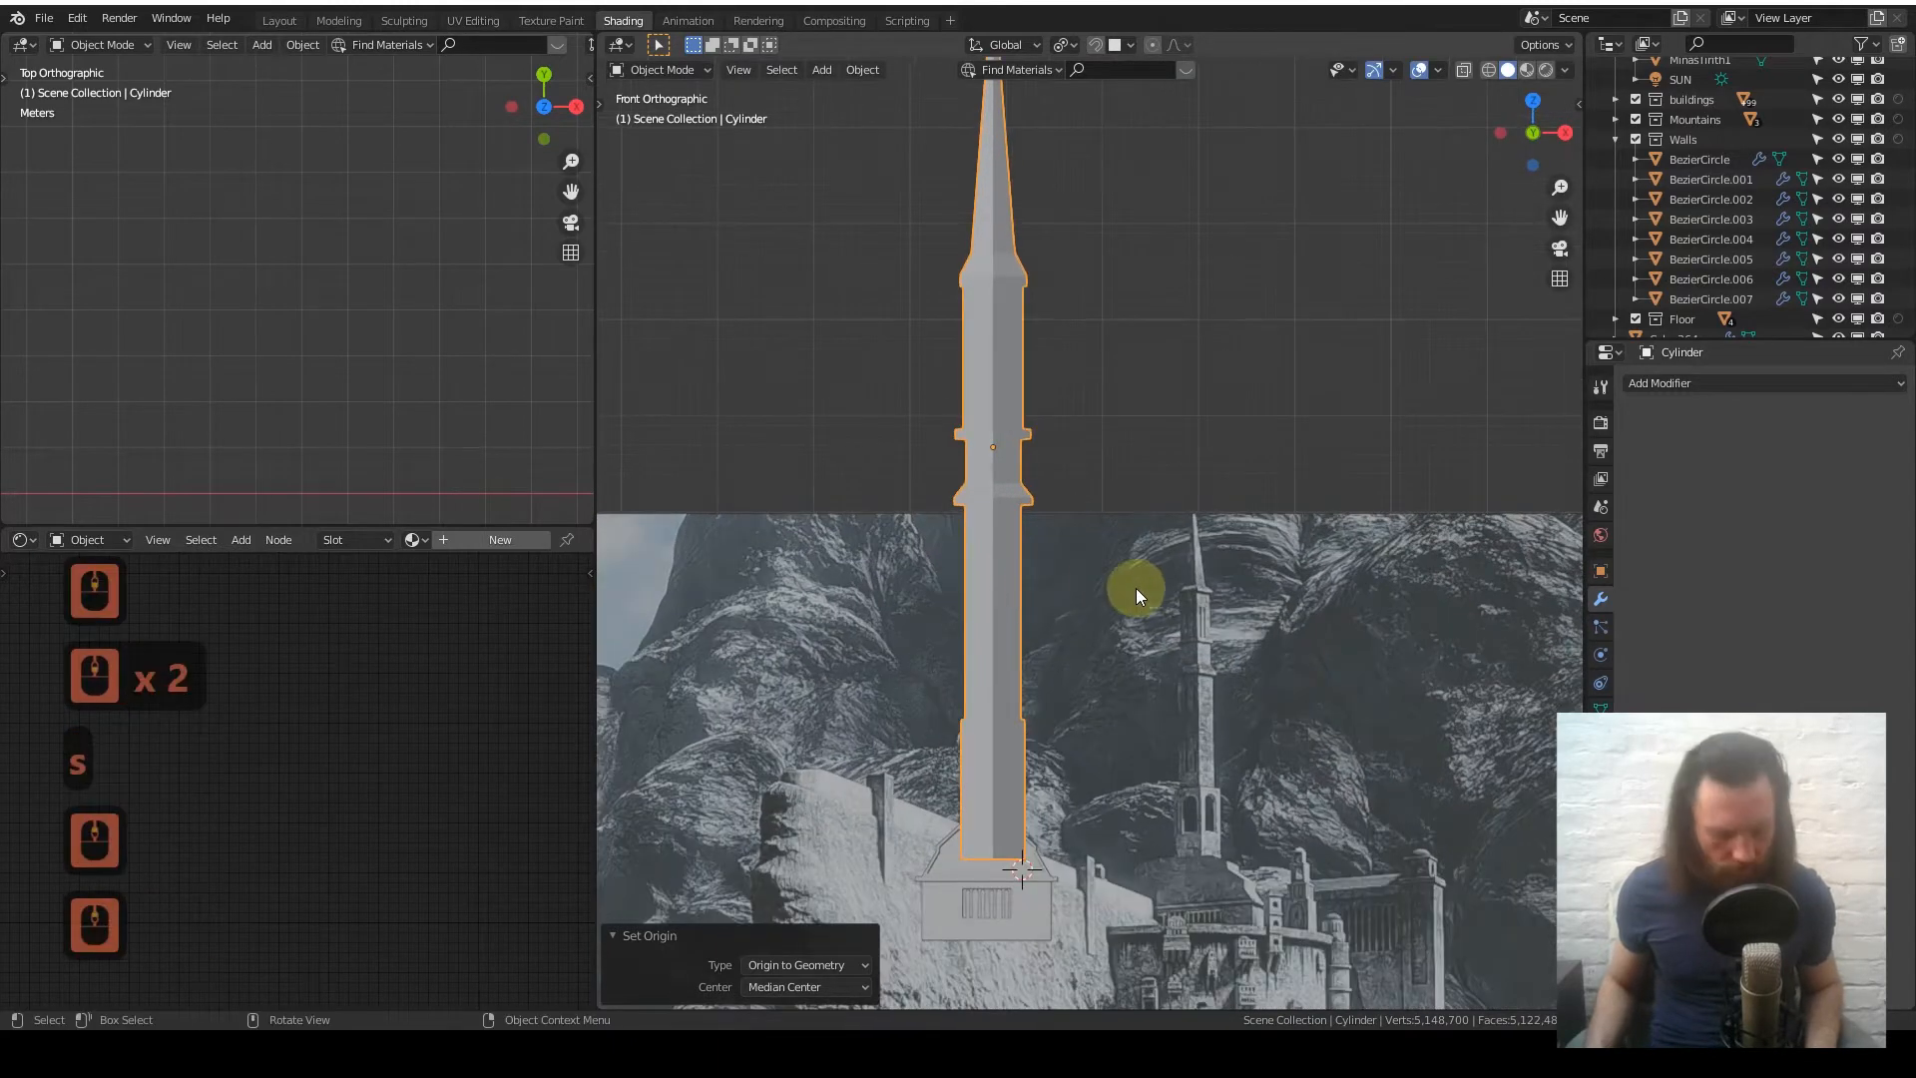
key("r")
key("z")
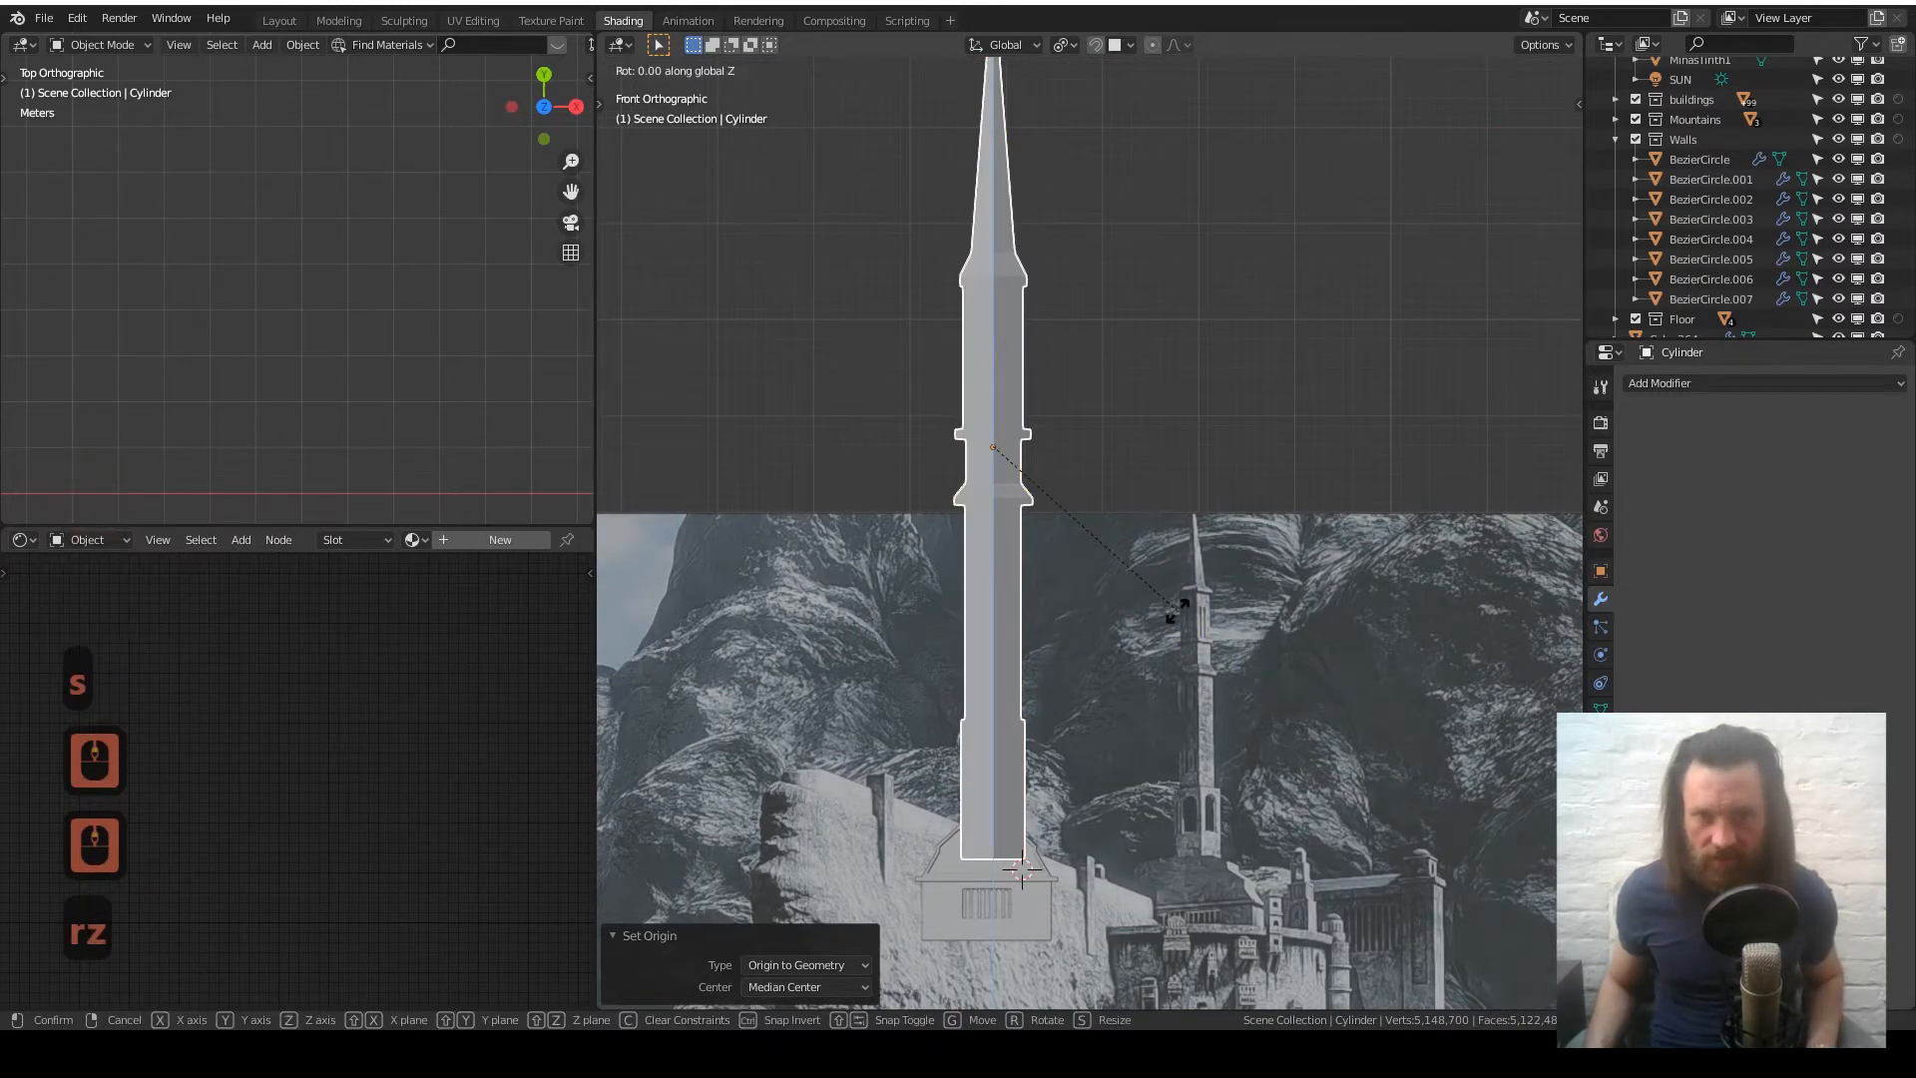
key("ctrl")
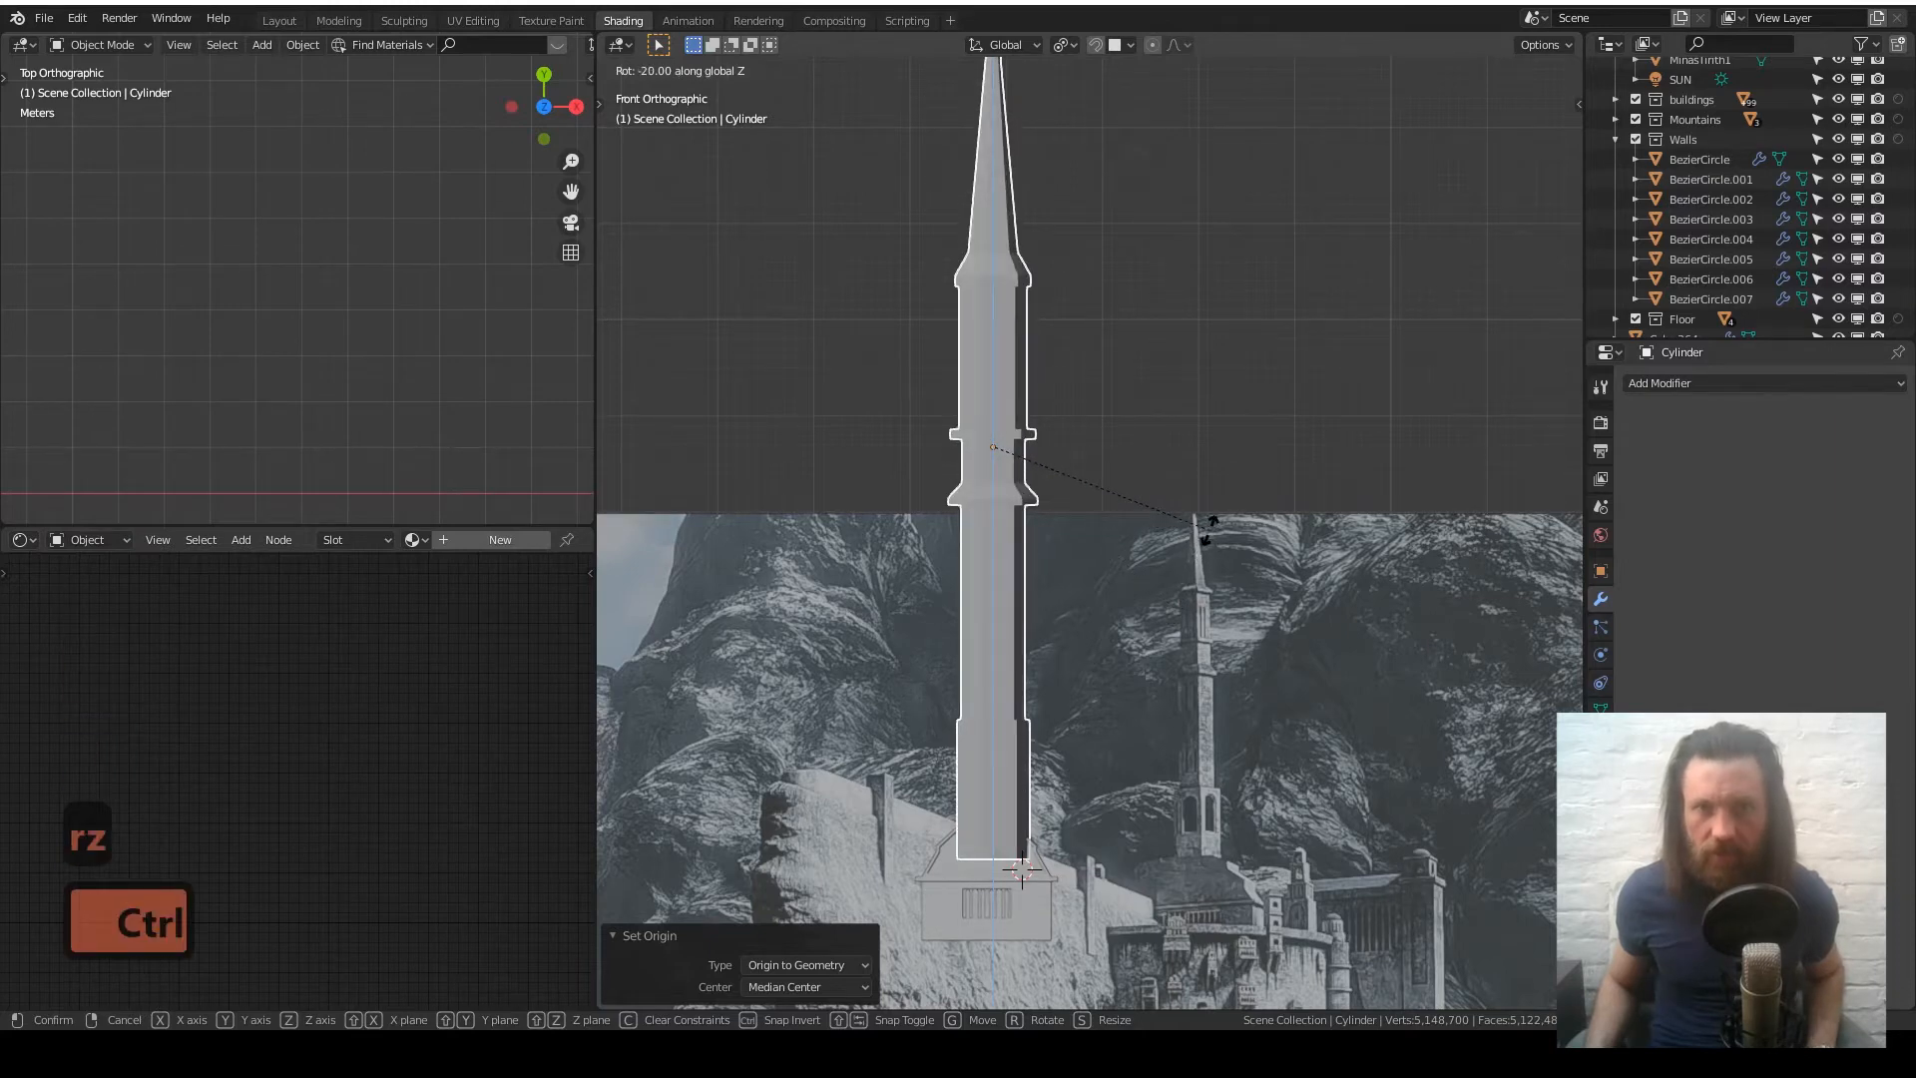
left_click(1210, 526)
- Rotate the tower a further -5° about the global Z axis to adjust which face points forward
scroll(1002, 551, "up", 3)
middle_click_drag(942, 591, 1115, 467, "shift")
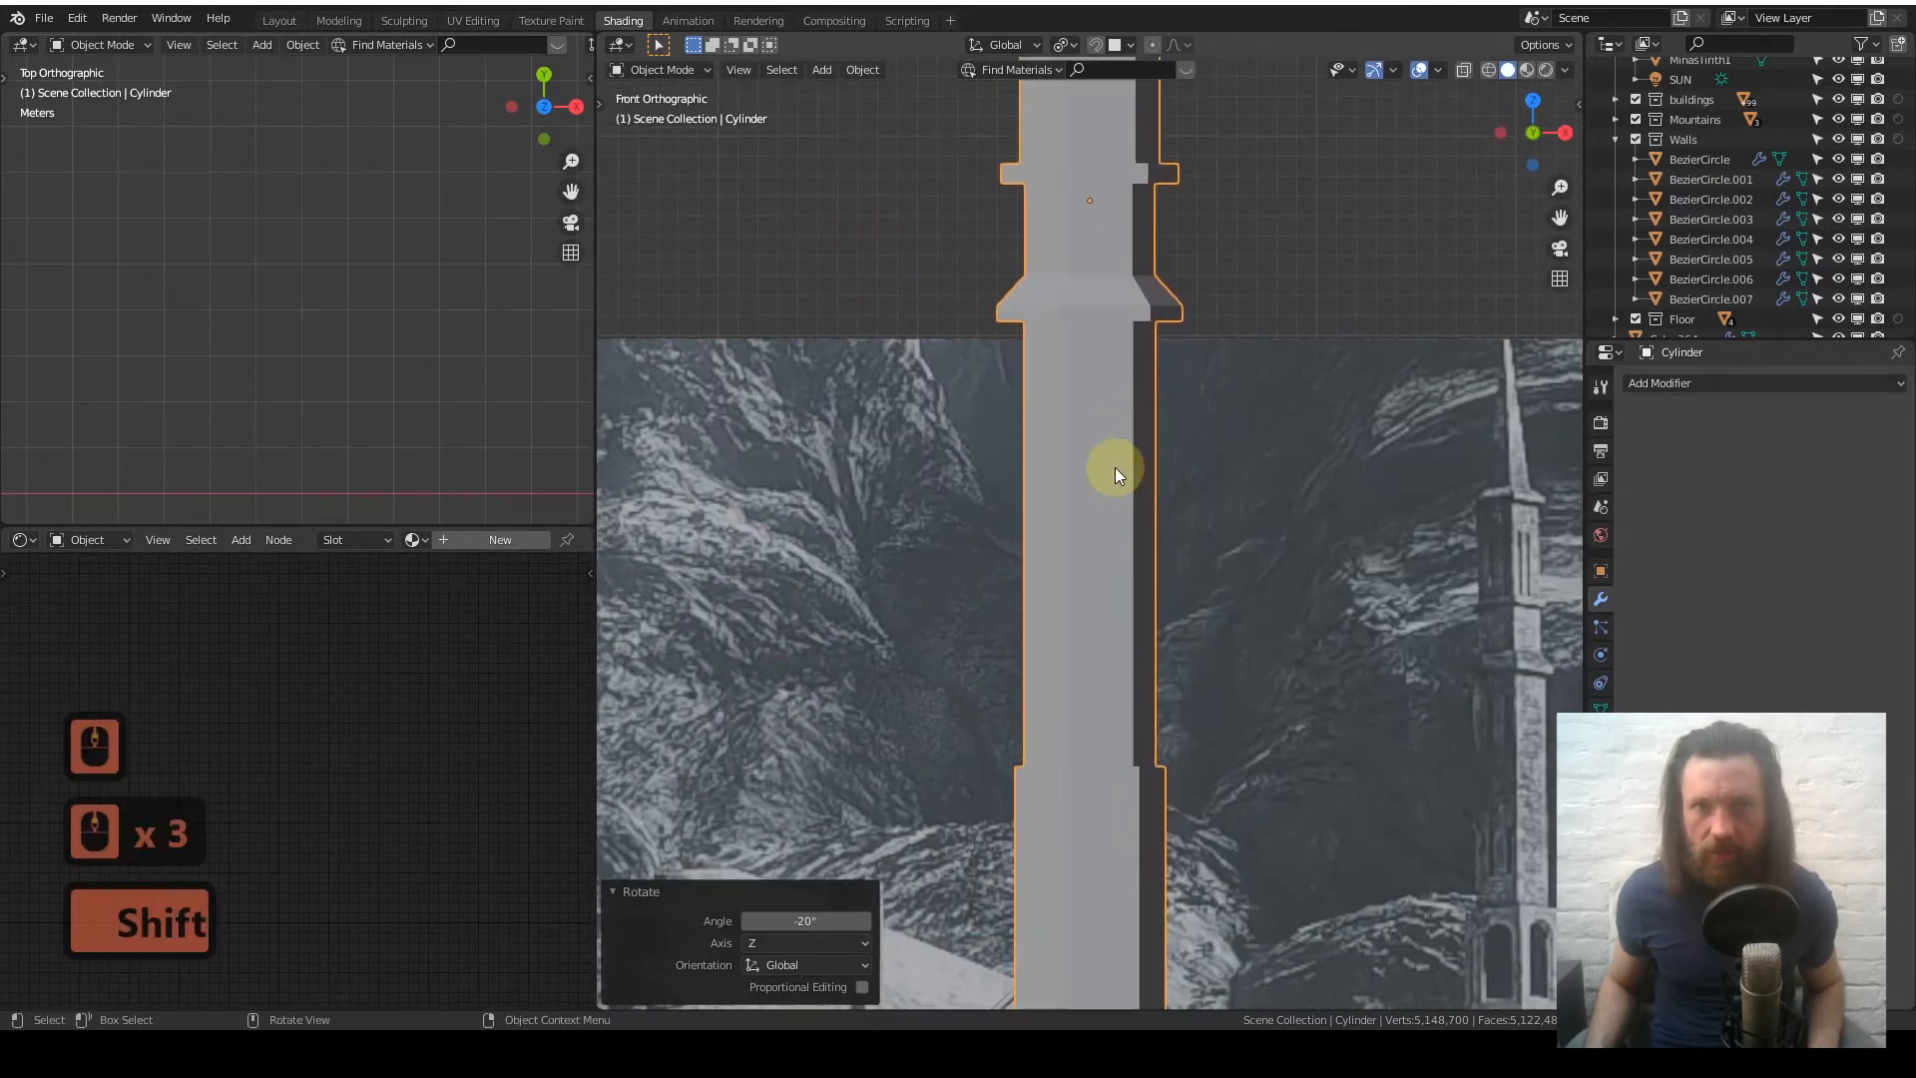
key("r")
key("z")
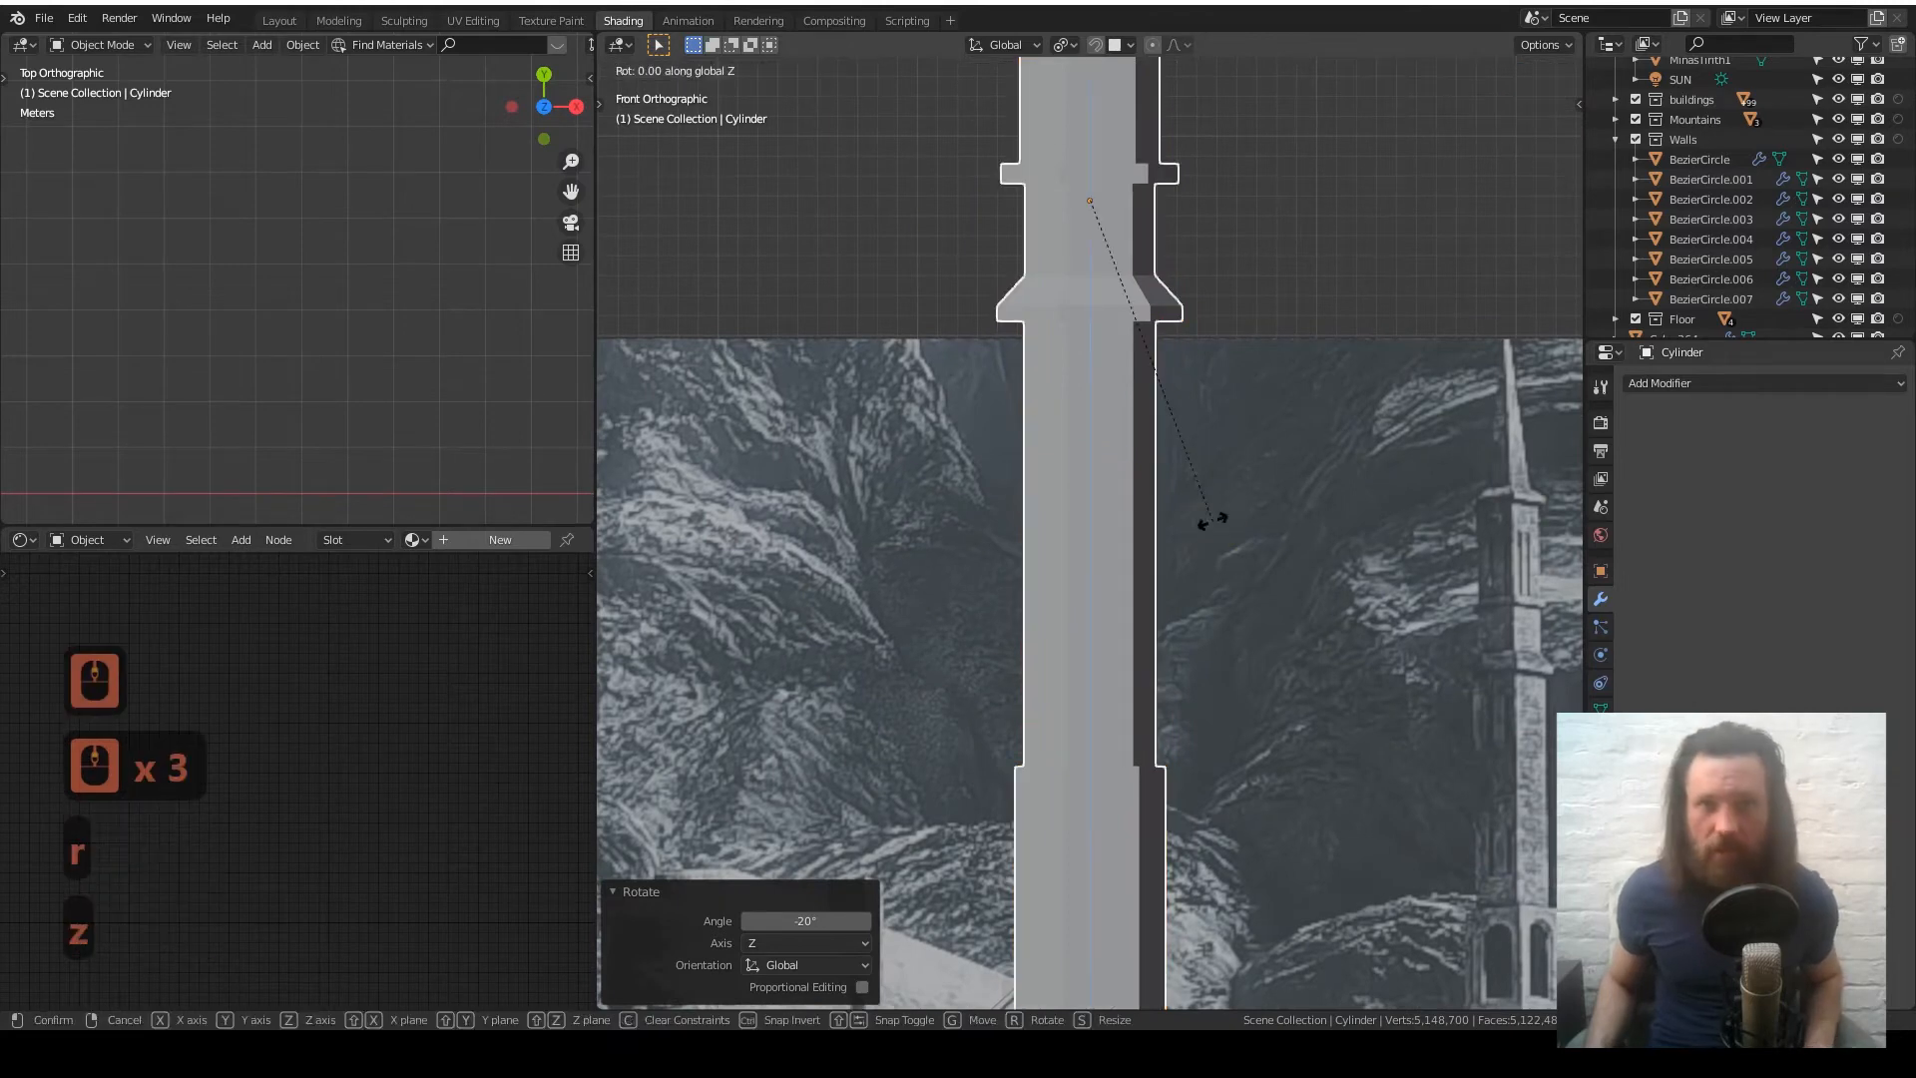
key("ctrl")
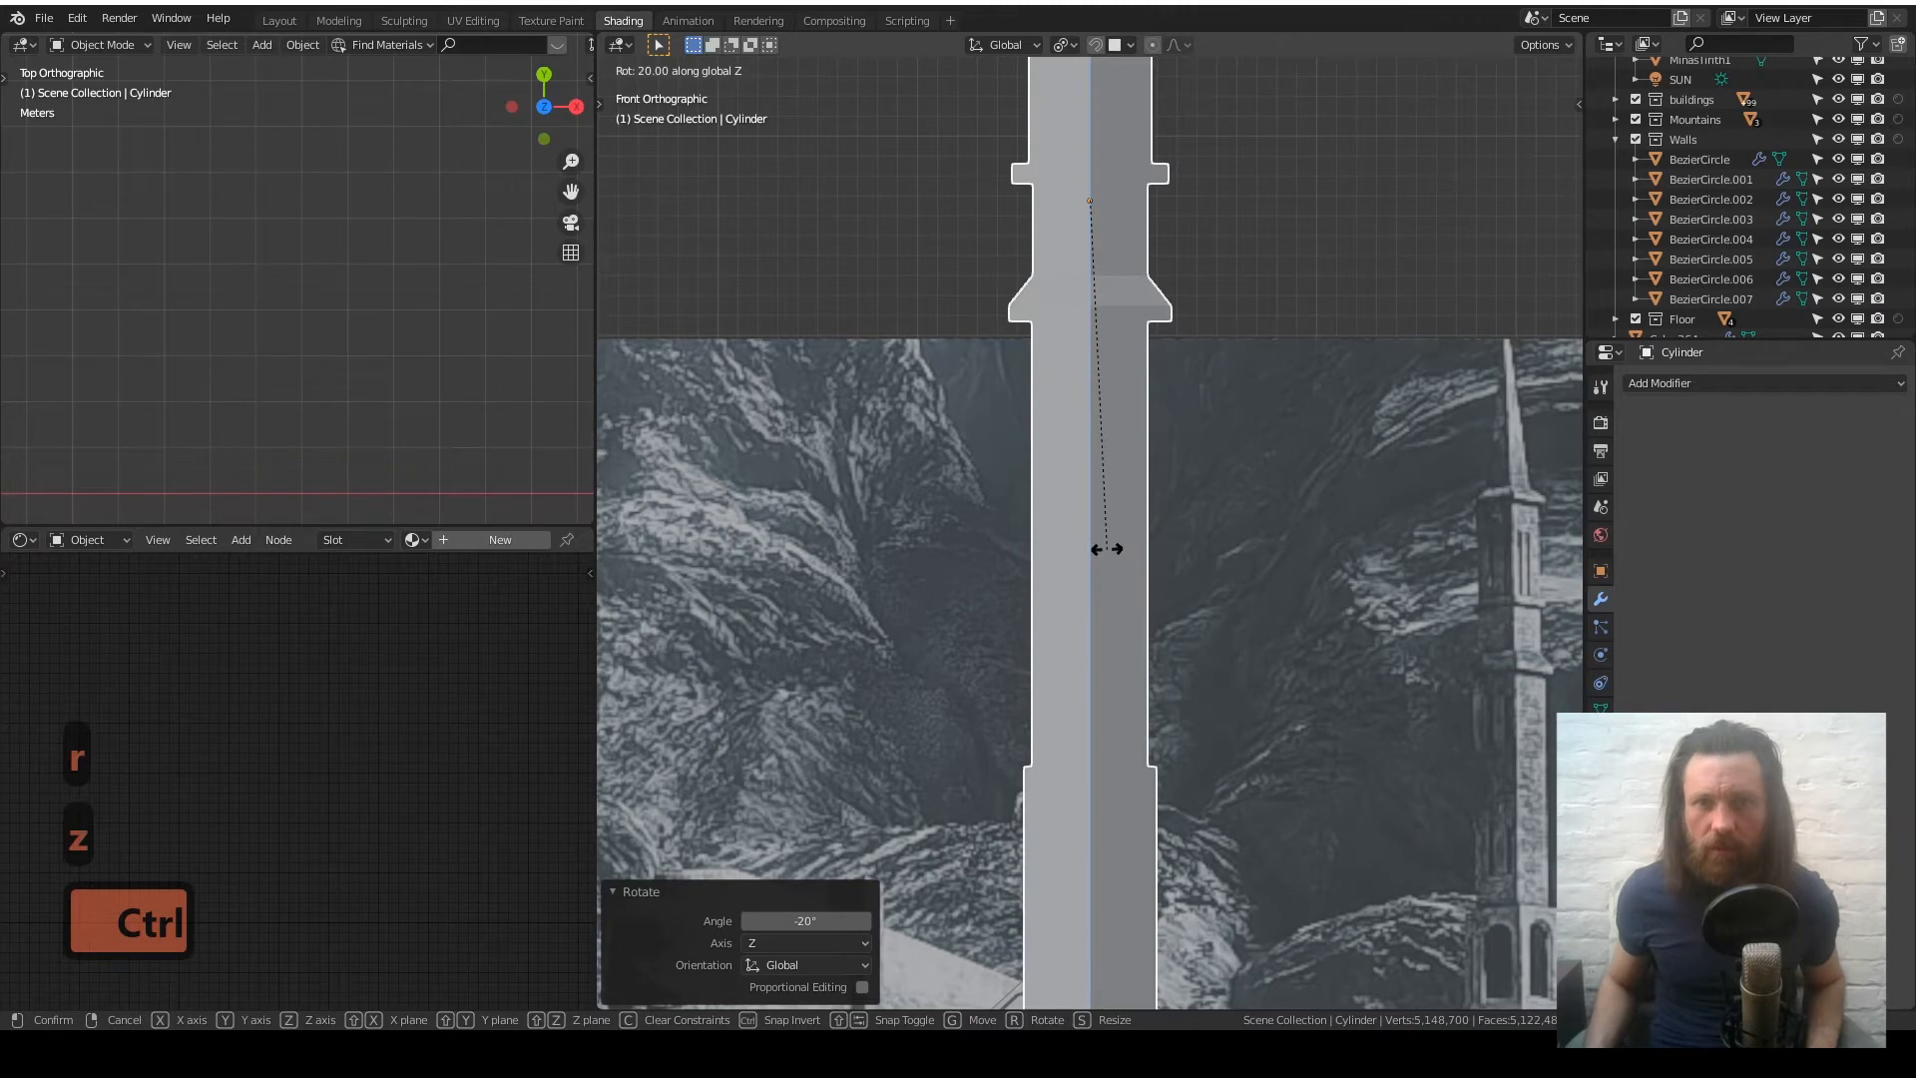
left_click(1267, 547)
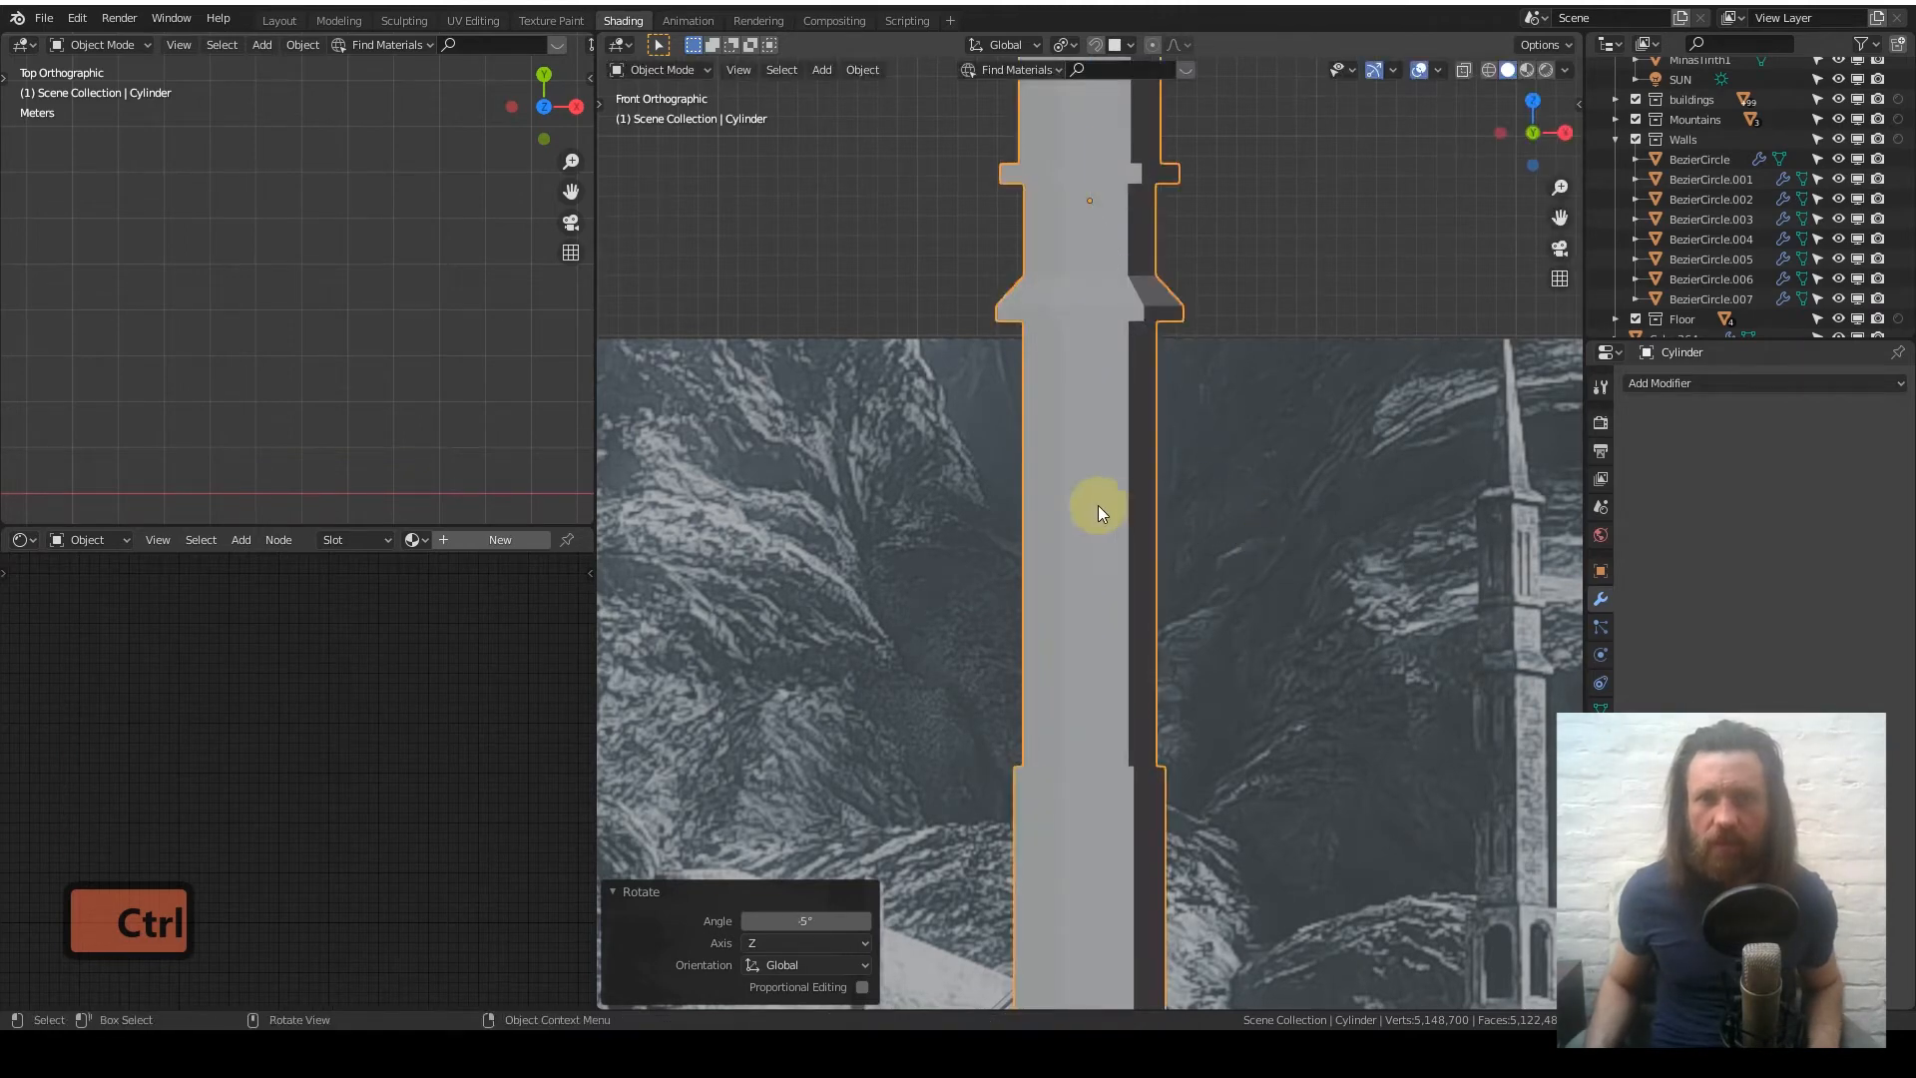
- Enter mesh editing and add one centred horizontal loop cut around the tower's wider base section
key("Tab")
scroll(1098, 505, "up", 4)
scroll(1098, 505, "down", 6)
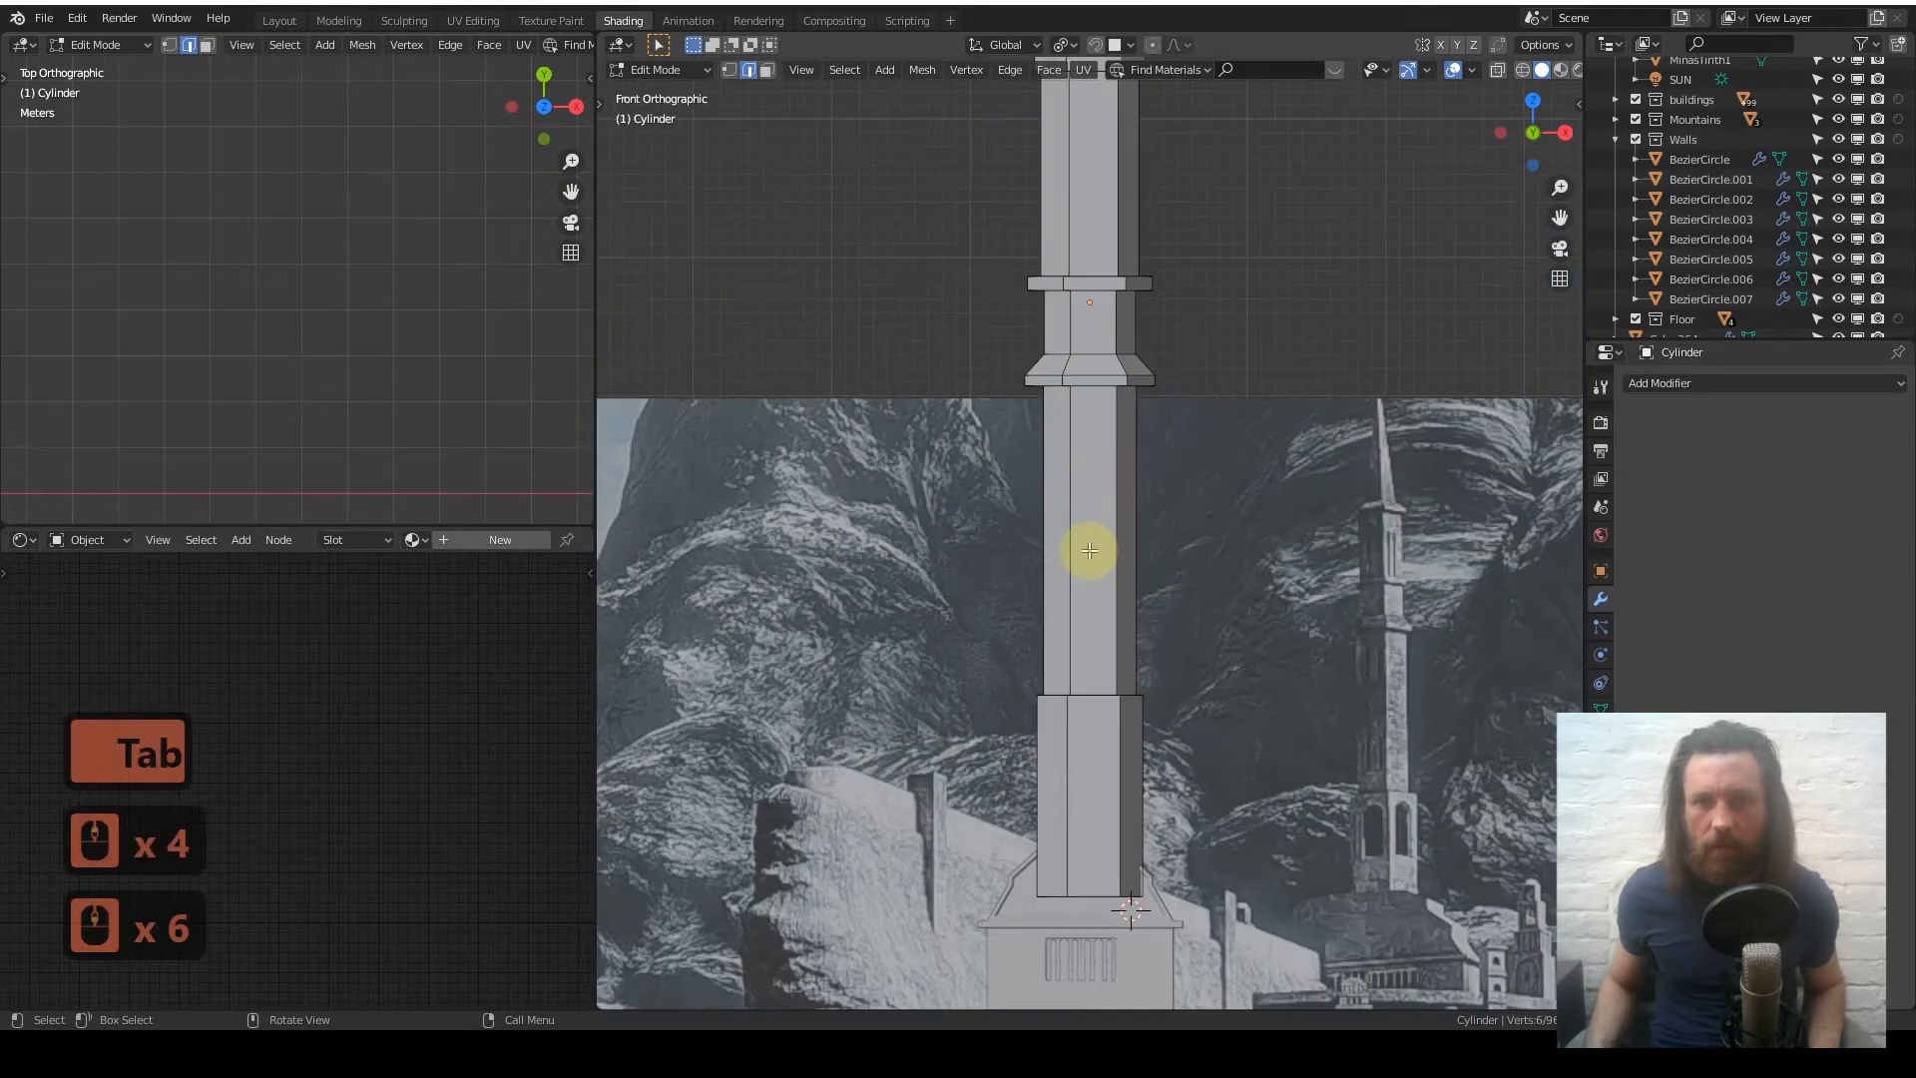
middle_click_drag(1069, 735, 1123, 441, "shift")
scroll(1123, 441, "up", 2)
middle_click_drag(1135, 530, 1012, 469, "shift")
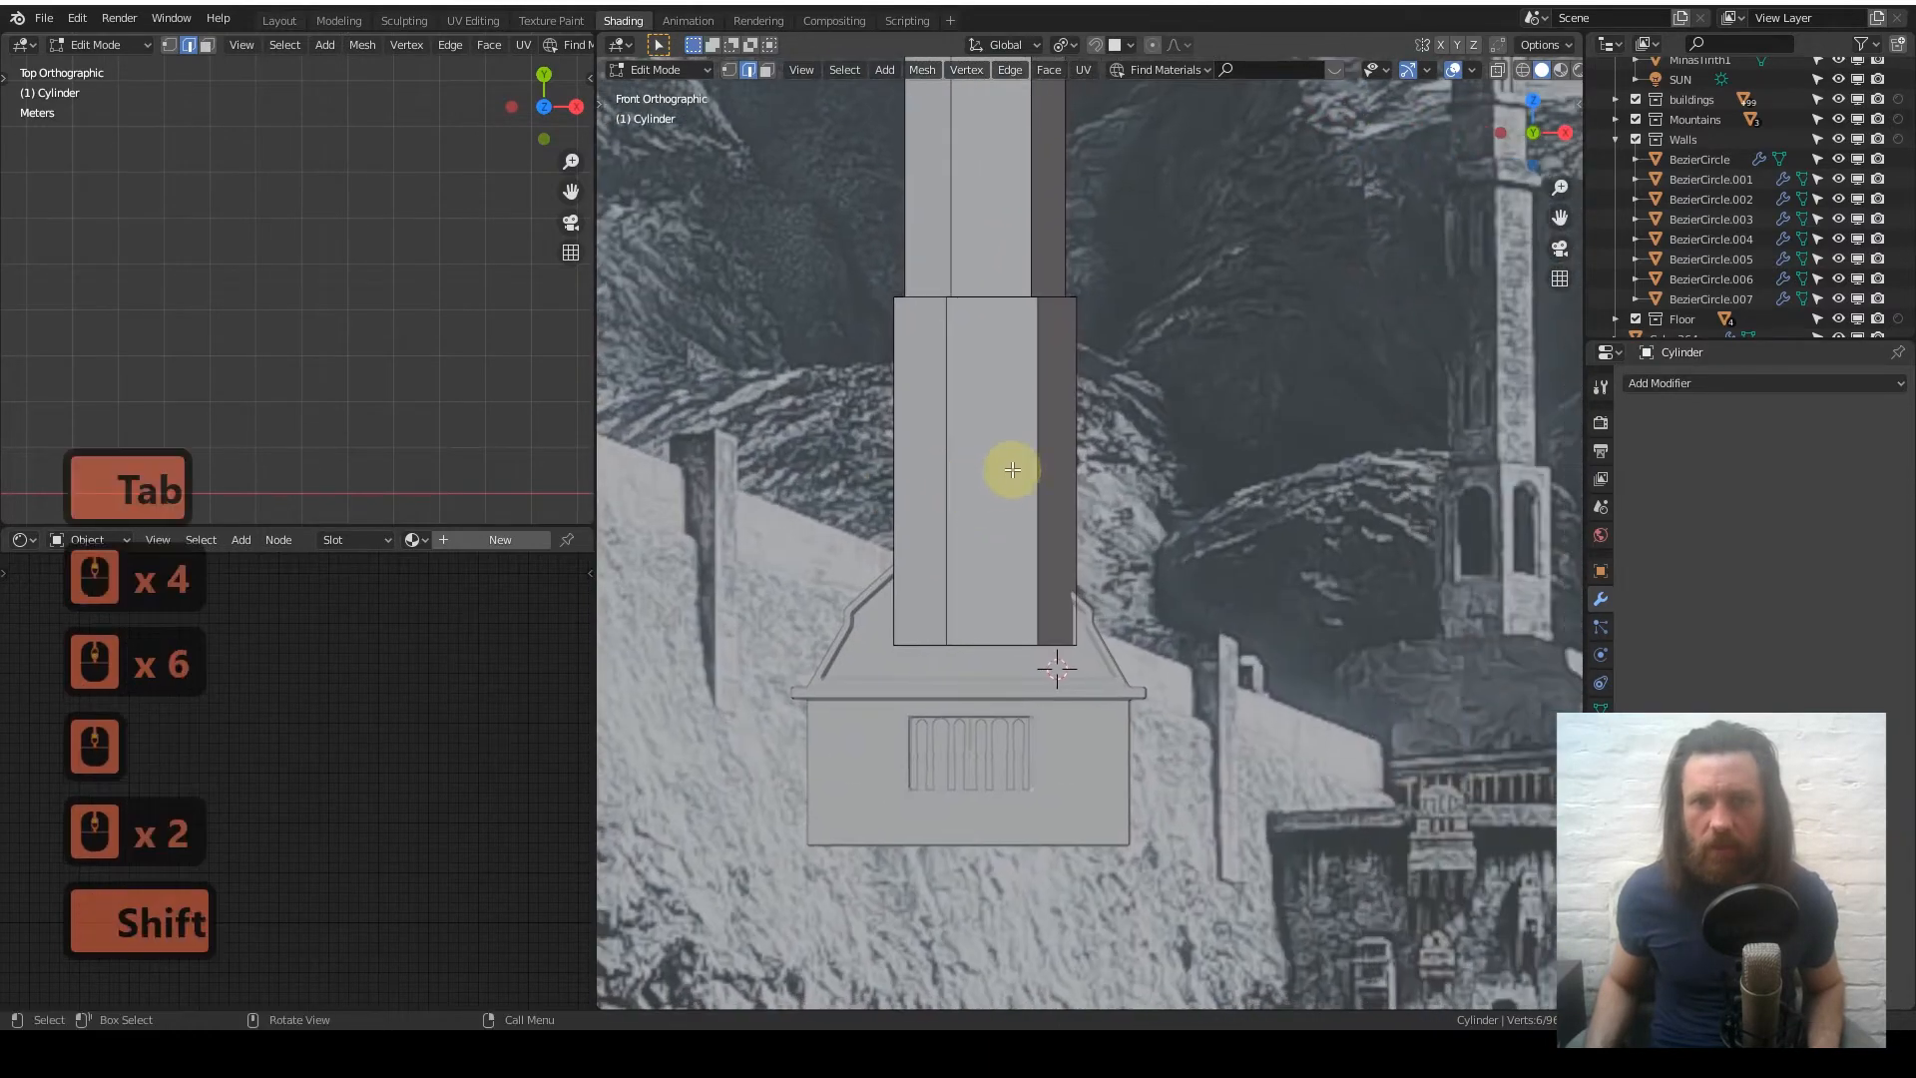
key("ctrl+r")
left_click(950, 429)
right_click(1123, 427)
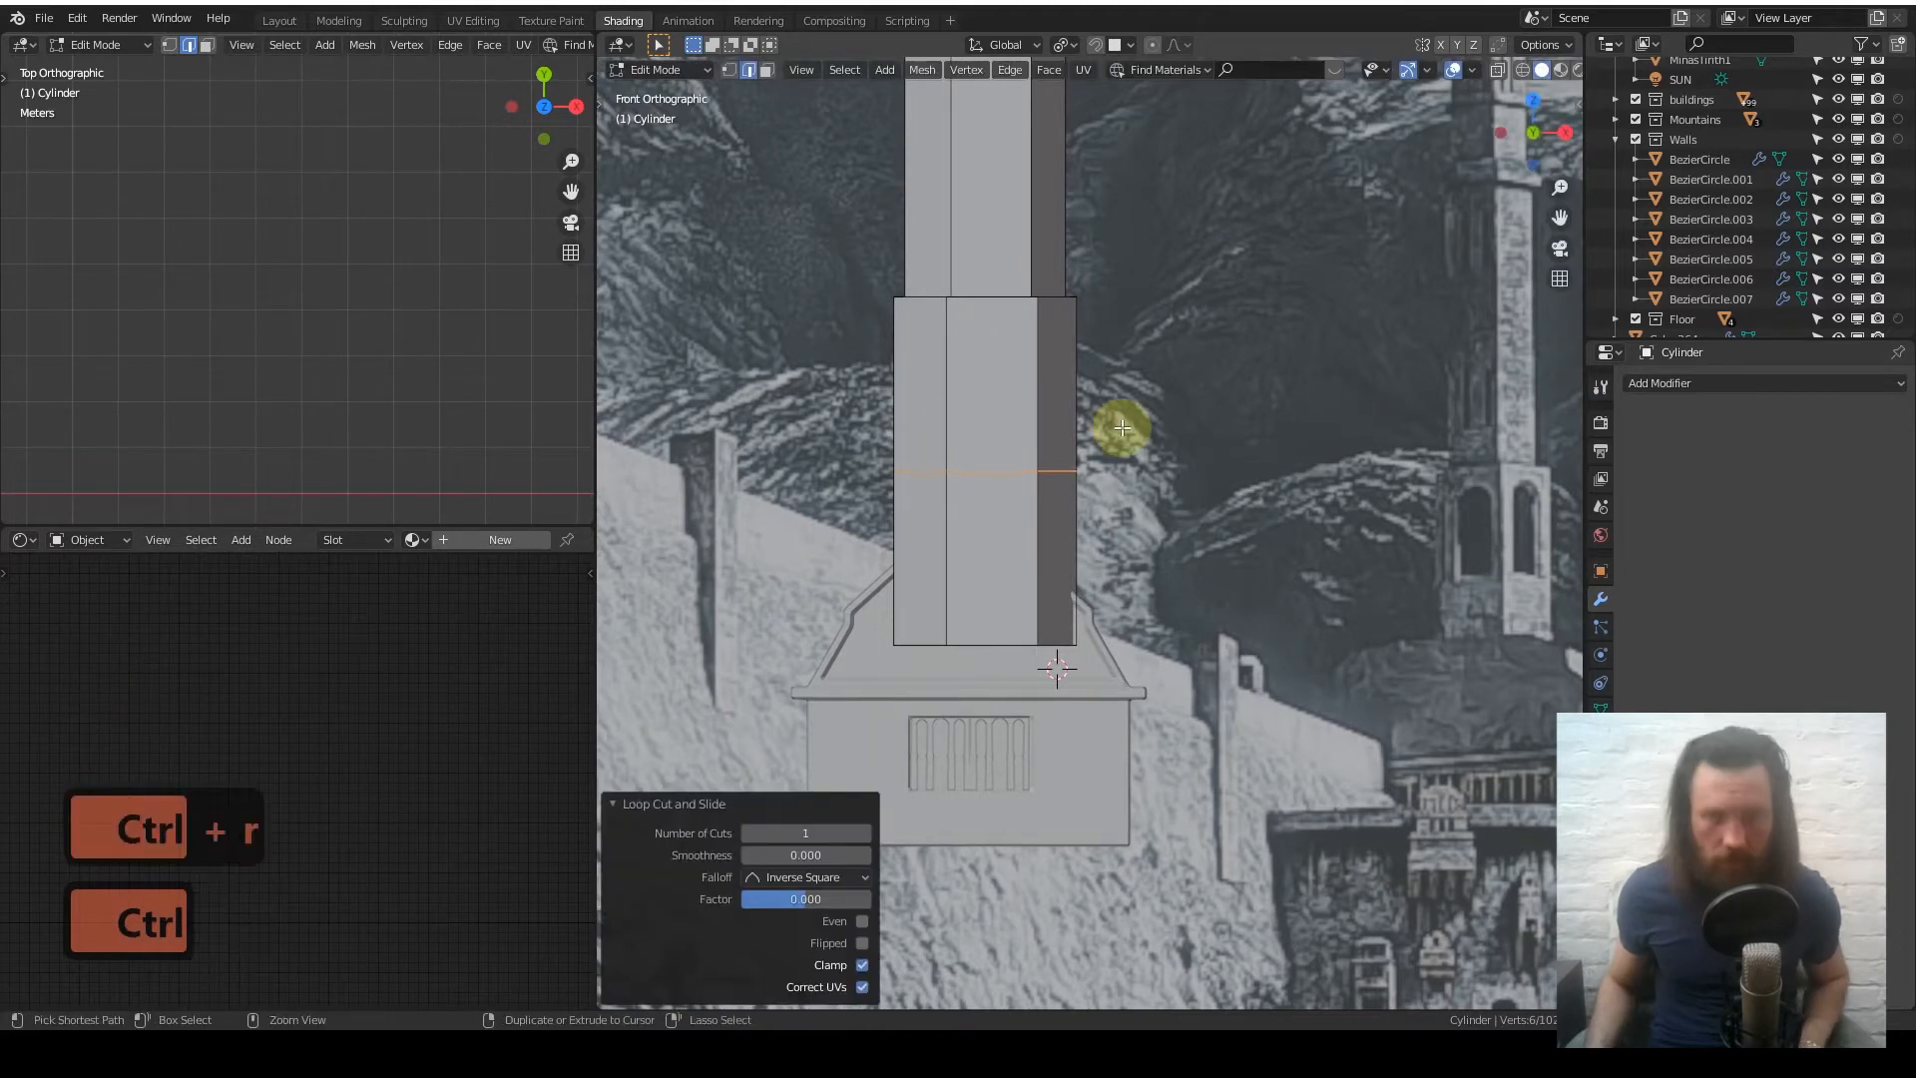
- Bevel the base section's loop into a band with an offset of about 40.8 m and raise it about 12.09 m along Z
key("ctrl+b")
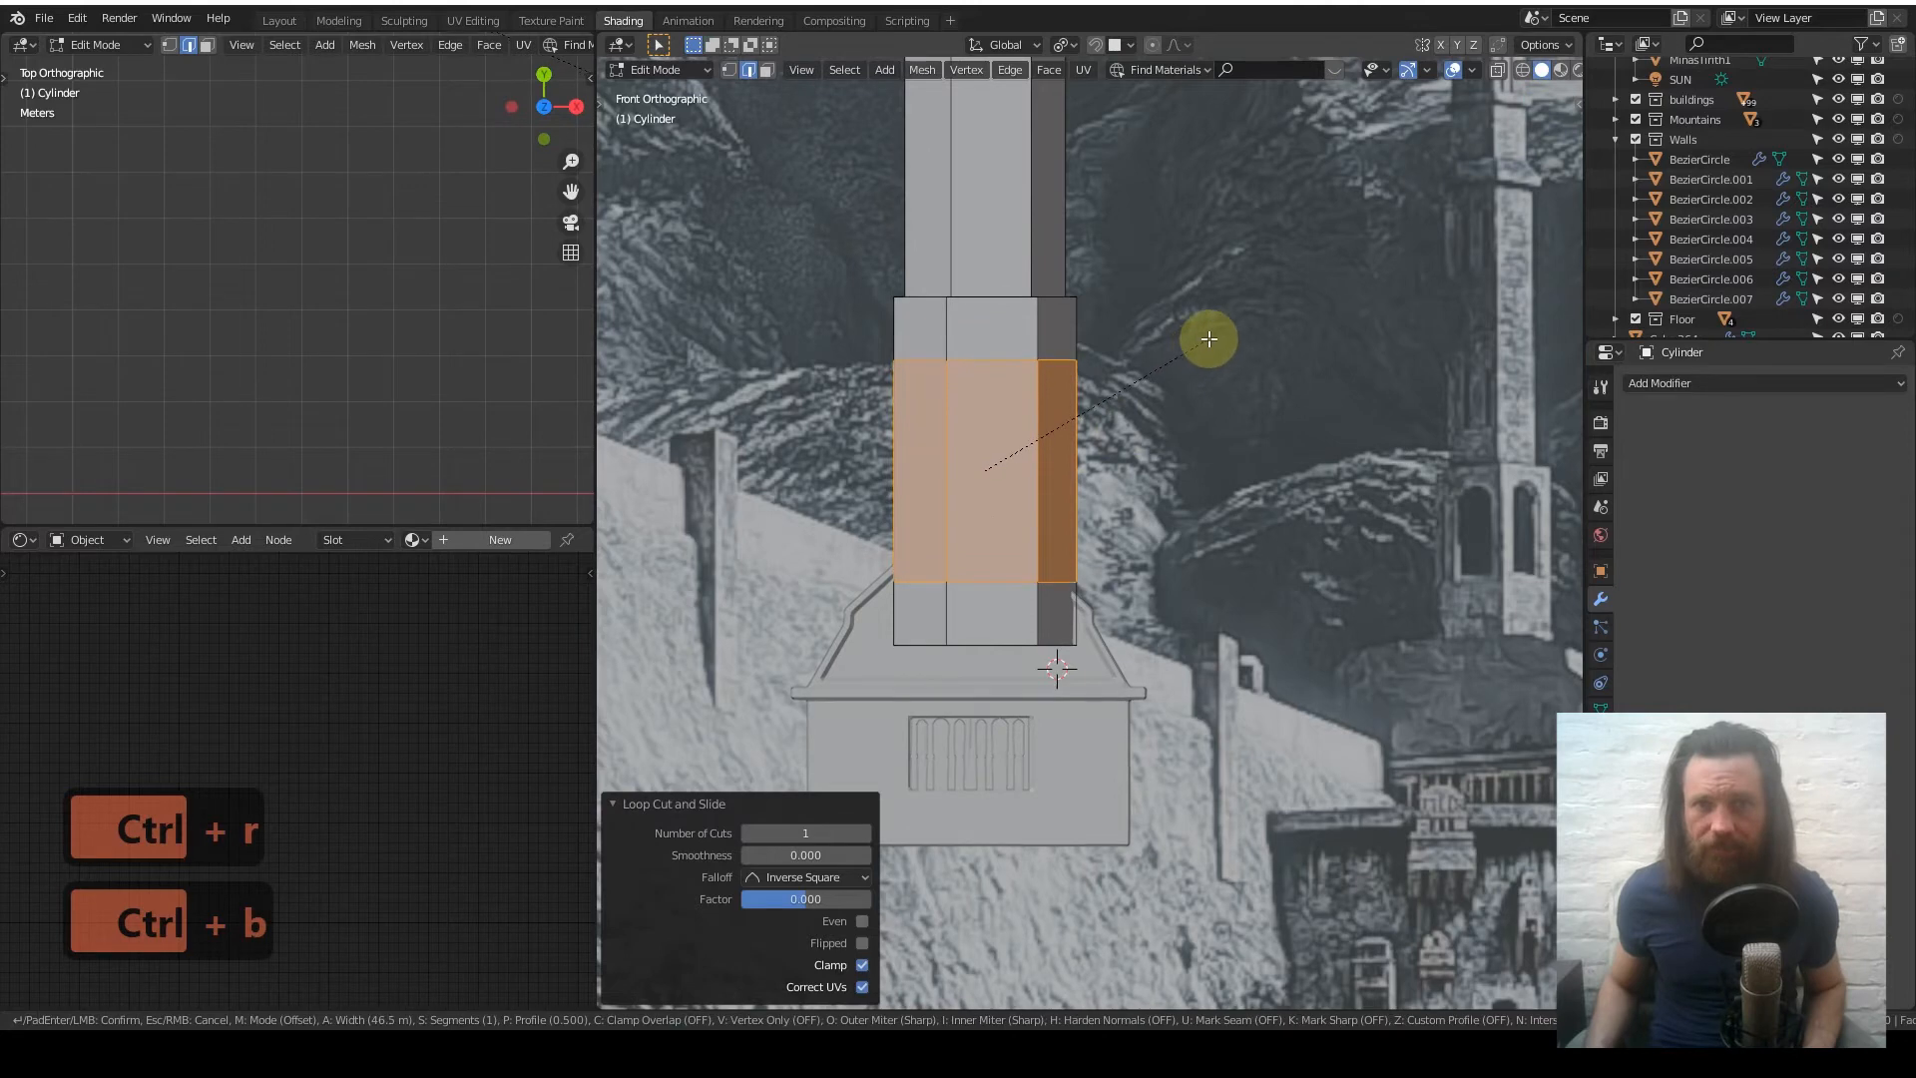
left_click(1164, 421)
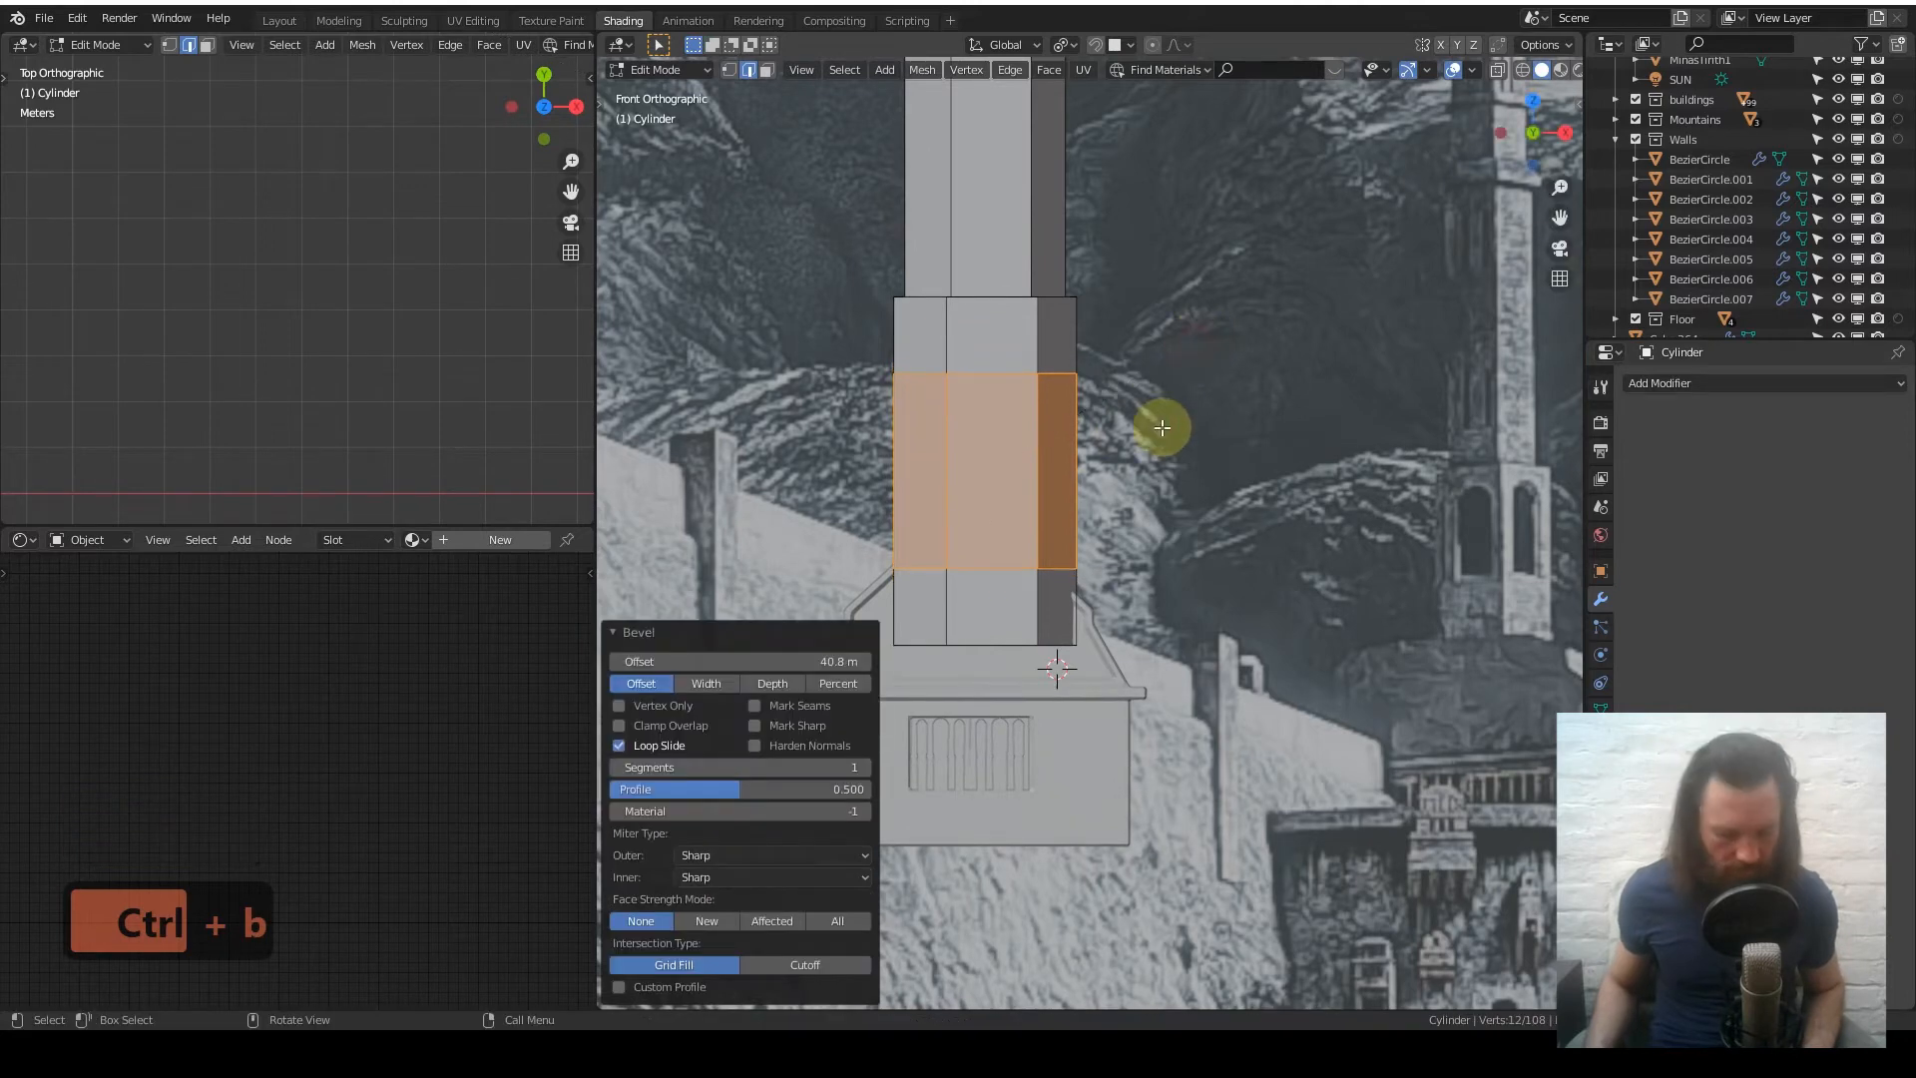
key("g")
key("z")
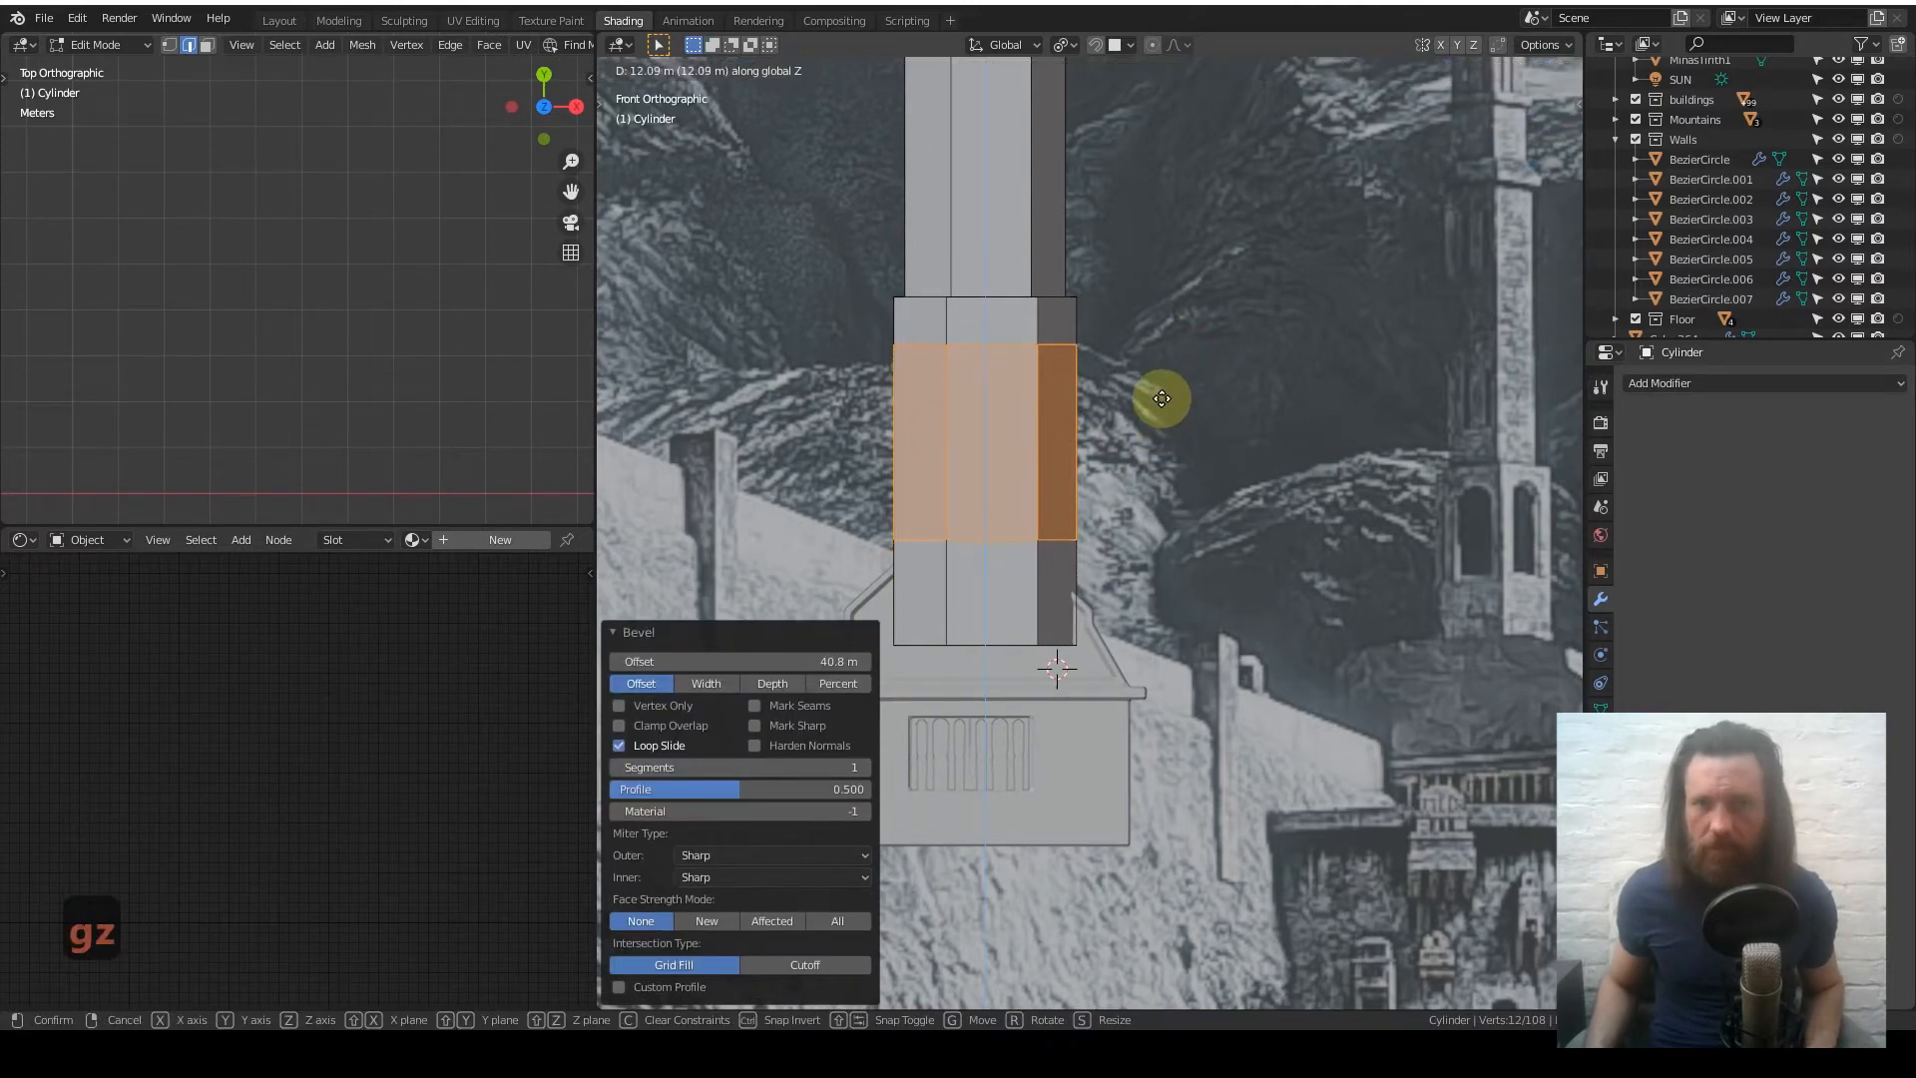
left_click(1162, 398)
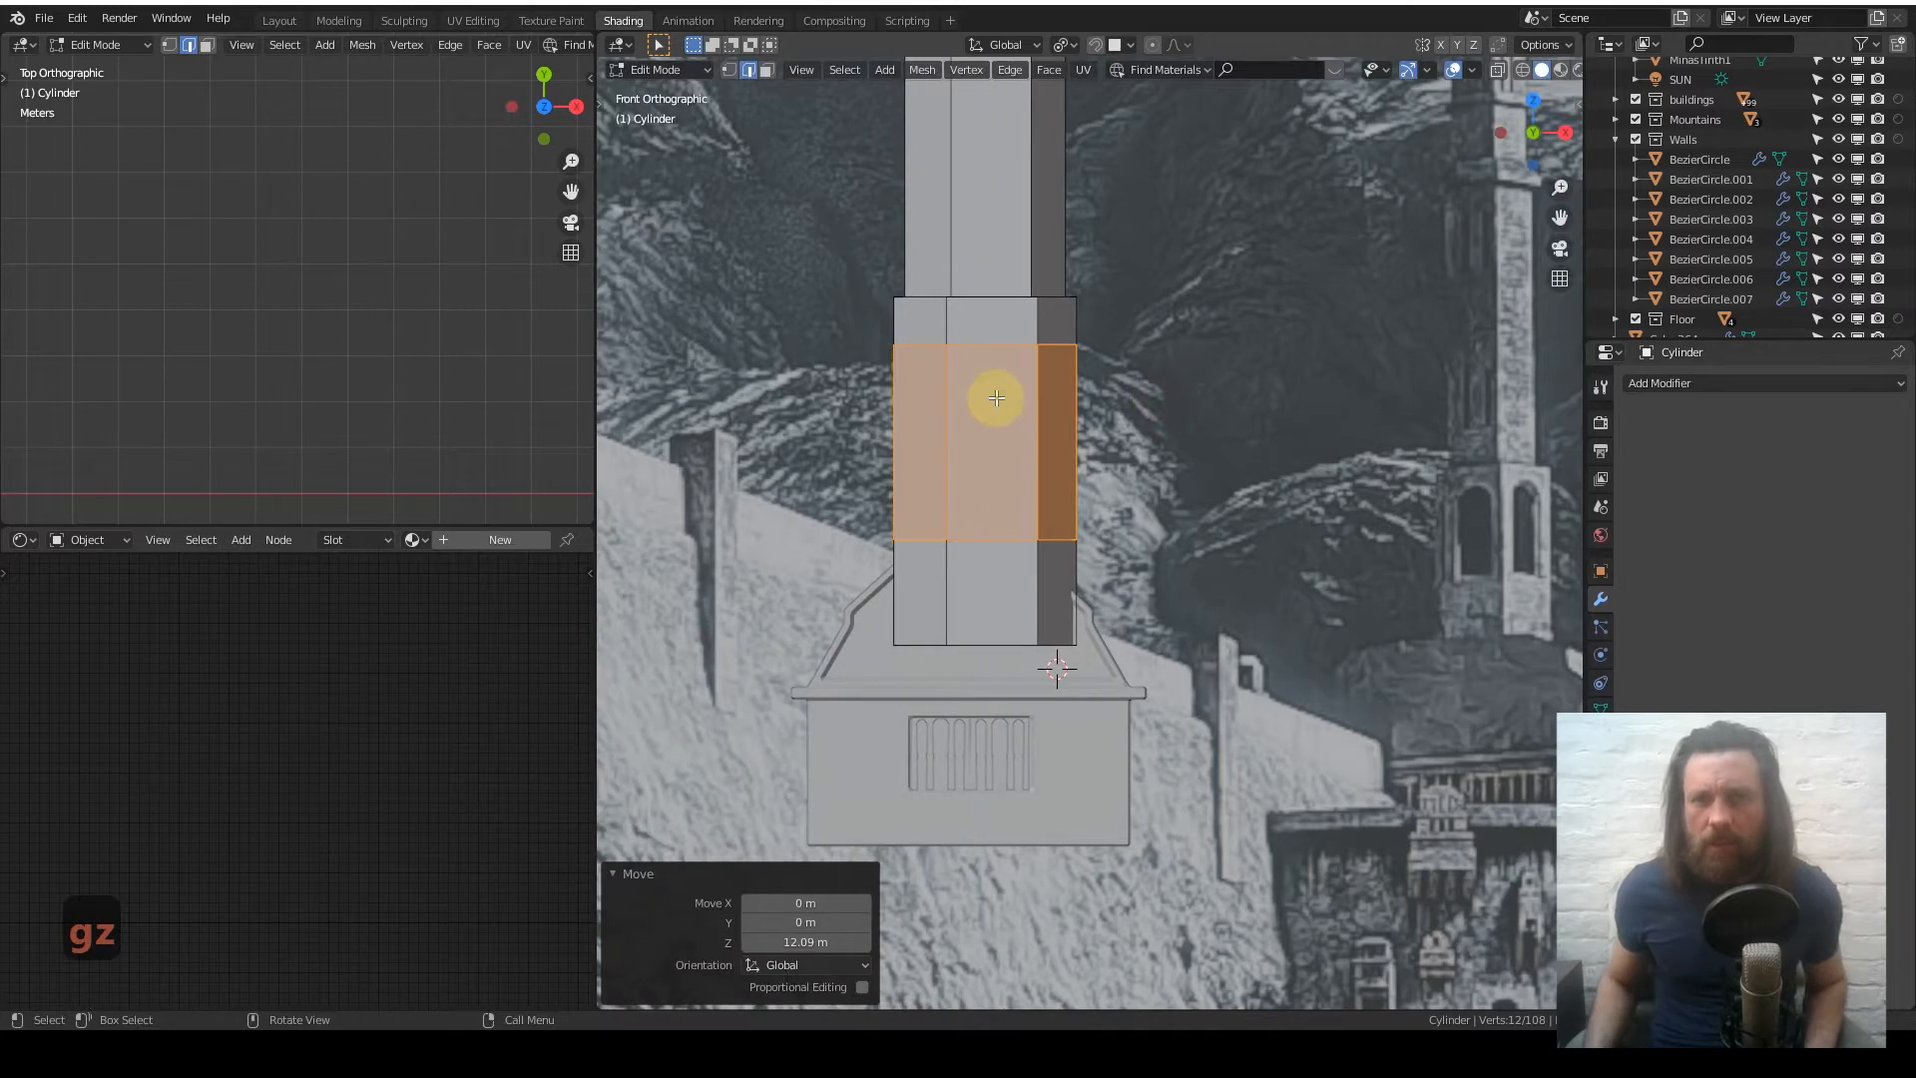
- Add three evenly spaced vertical loop cuts down the tower's front face
key("ctrl+r")
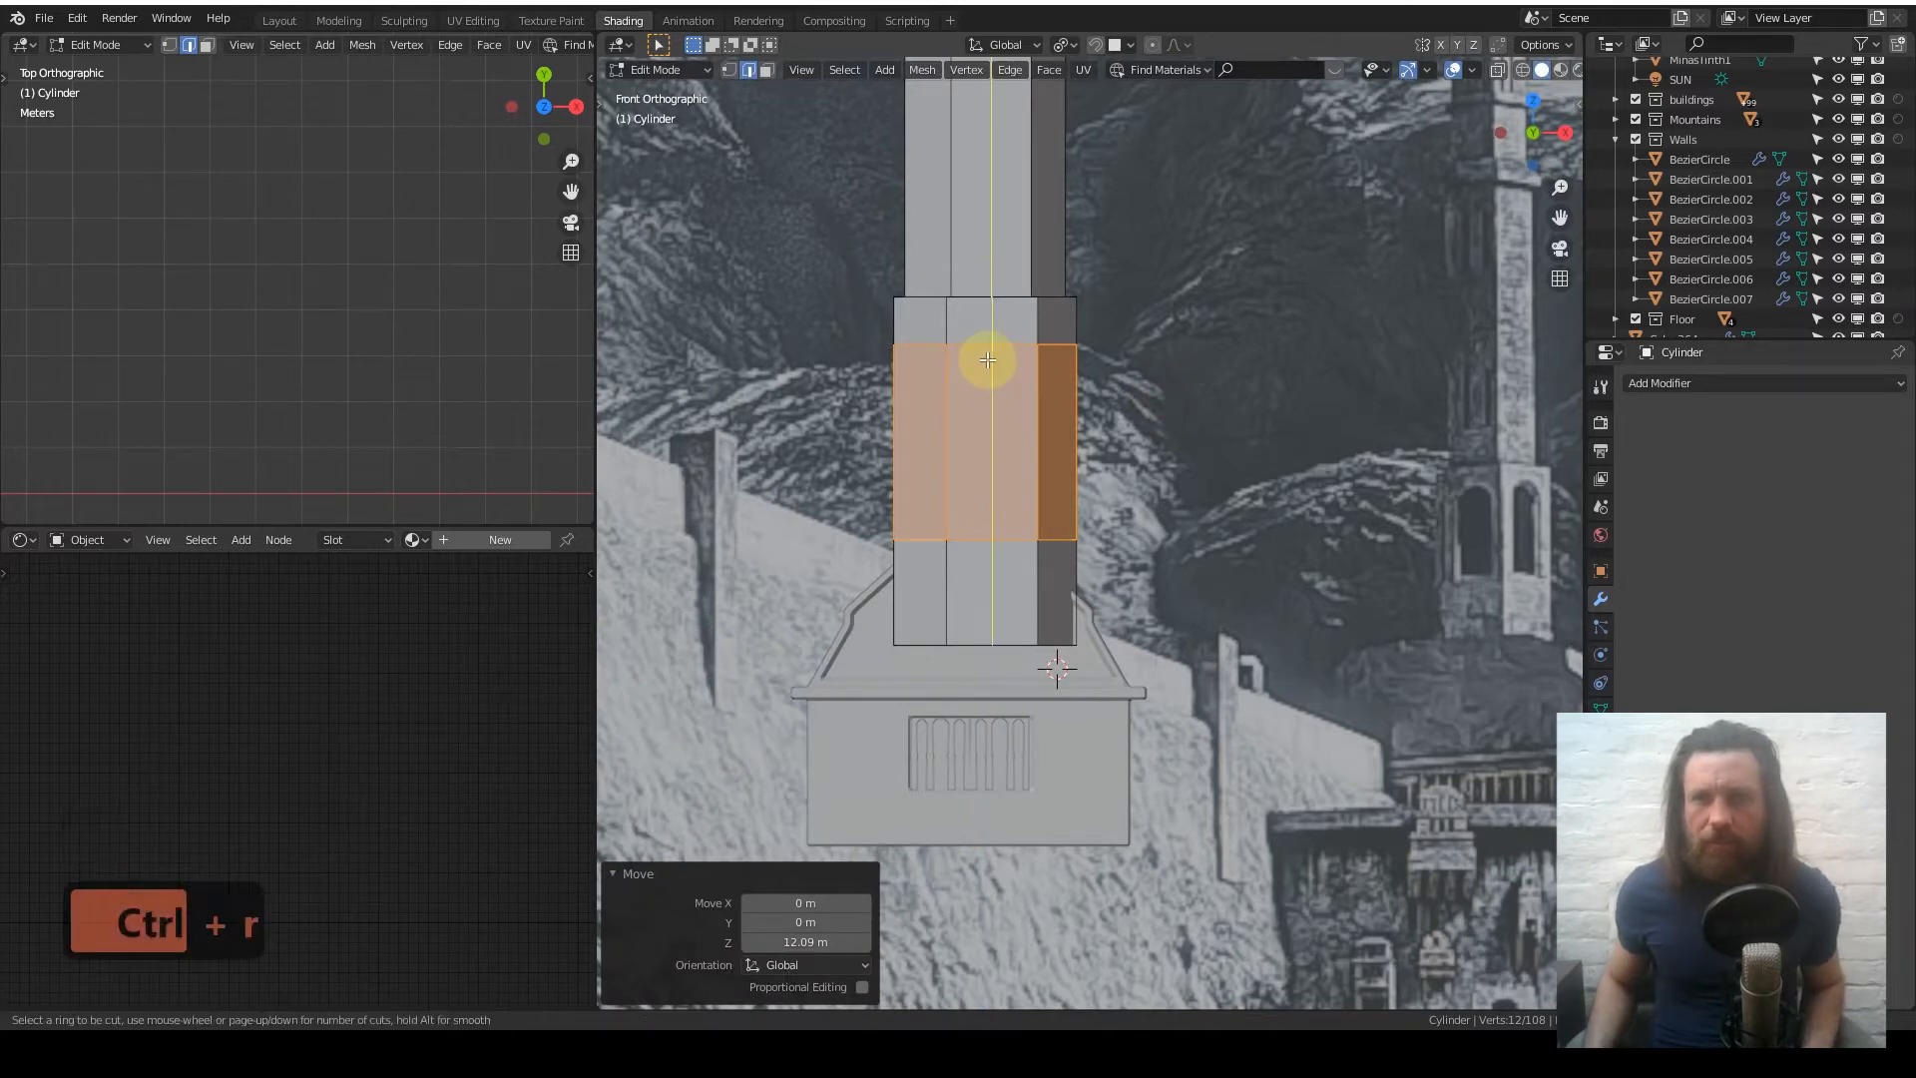
scroll(987, 360, "up", 2)
double_click(987, 360)
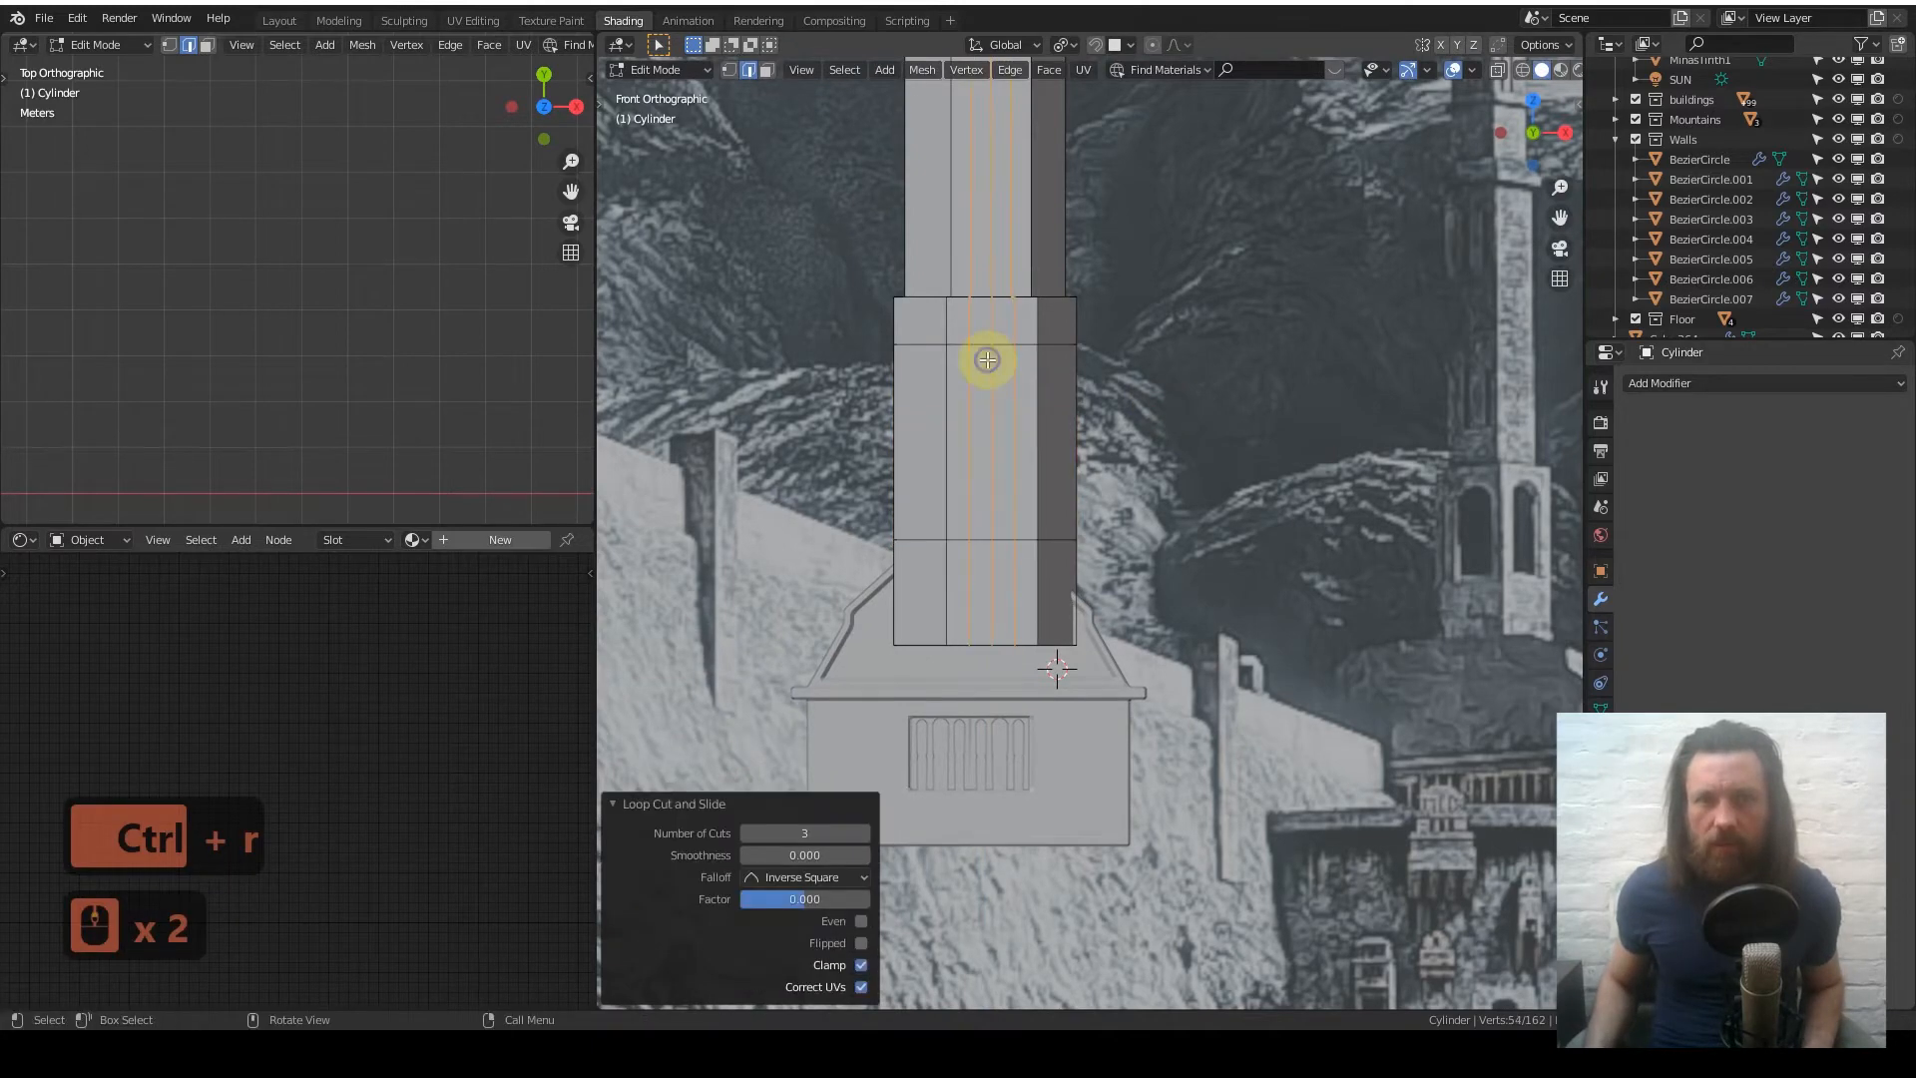
- With X-ray on, raise the middle vertex of the front face's upper band edge about 9.89 m along Z; try ripping it and undo
left_click(1497, 71)
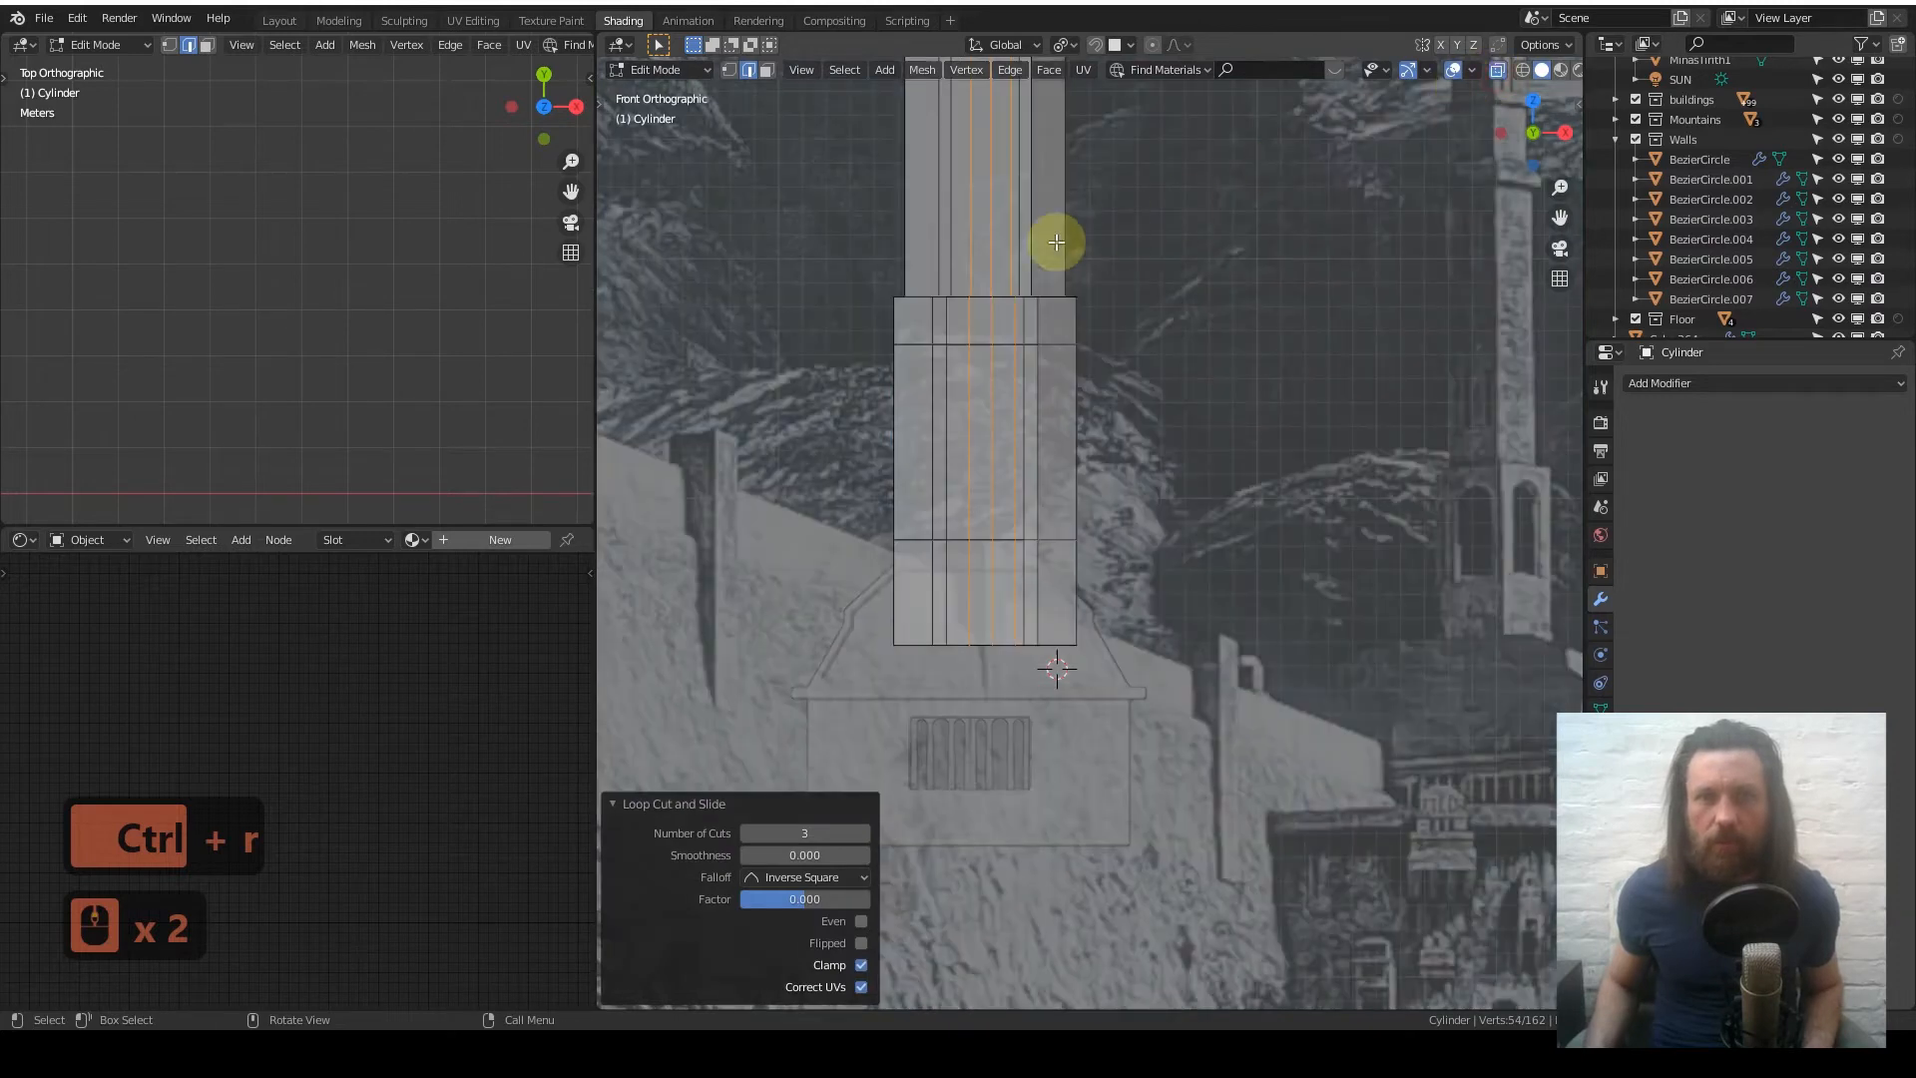
left_click(720, 66)
scroll(928, 409, "up", 3)
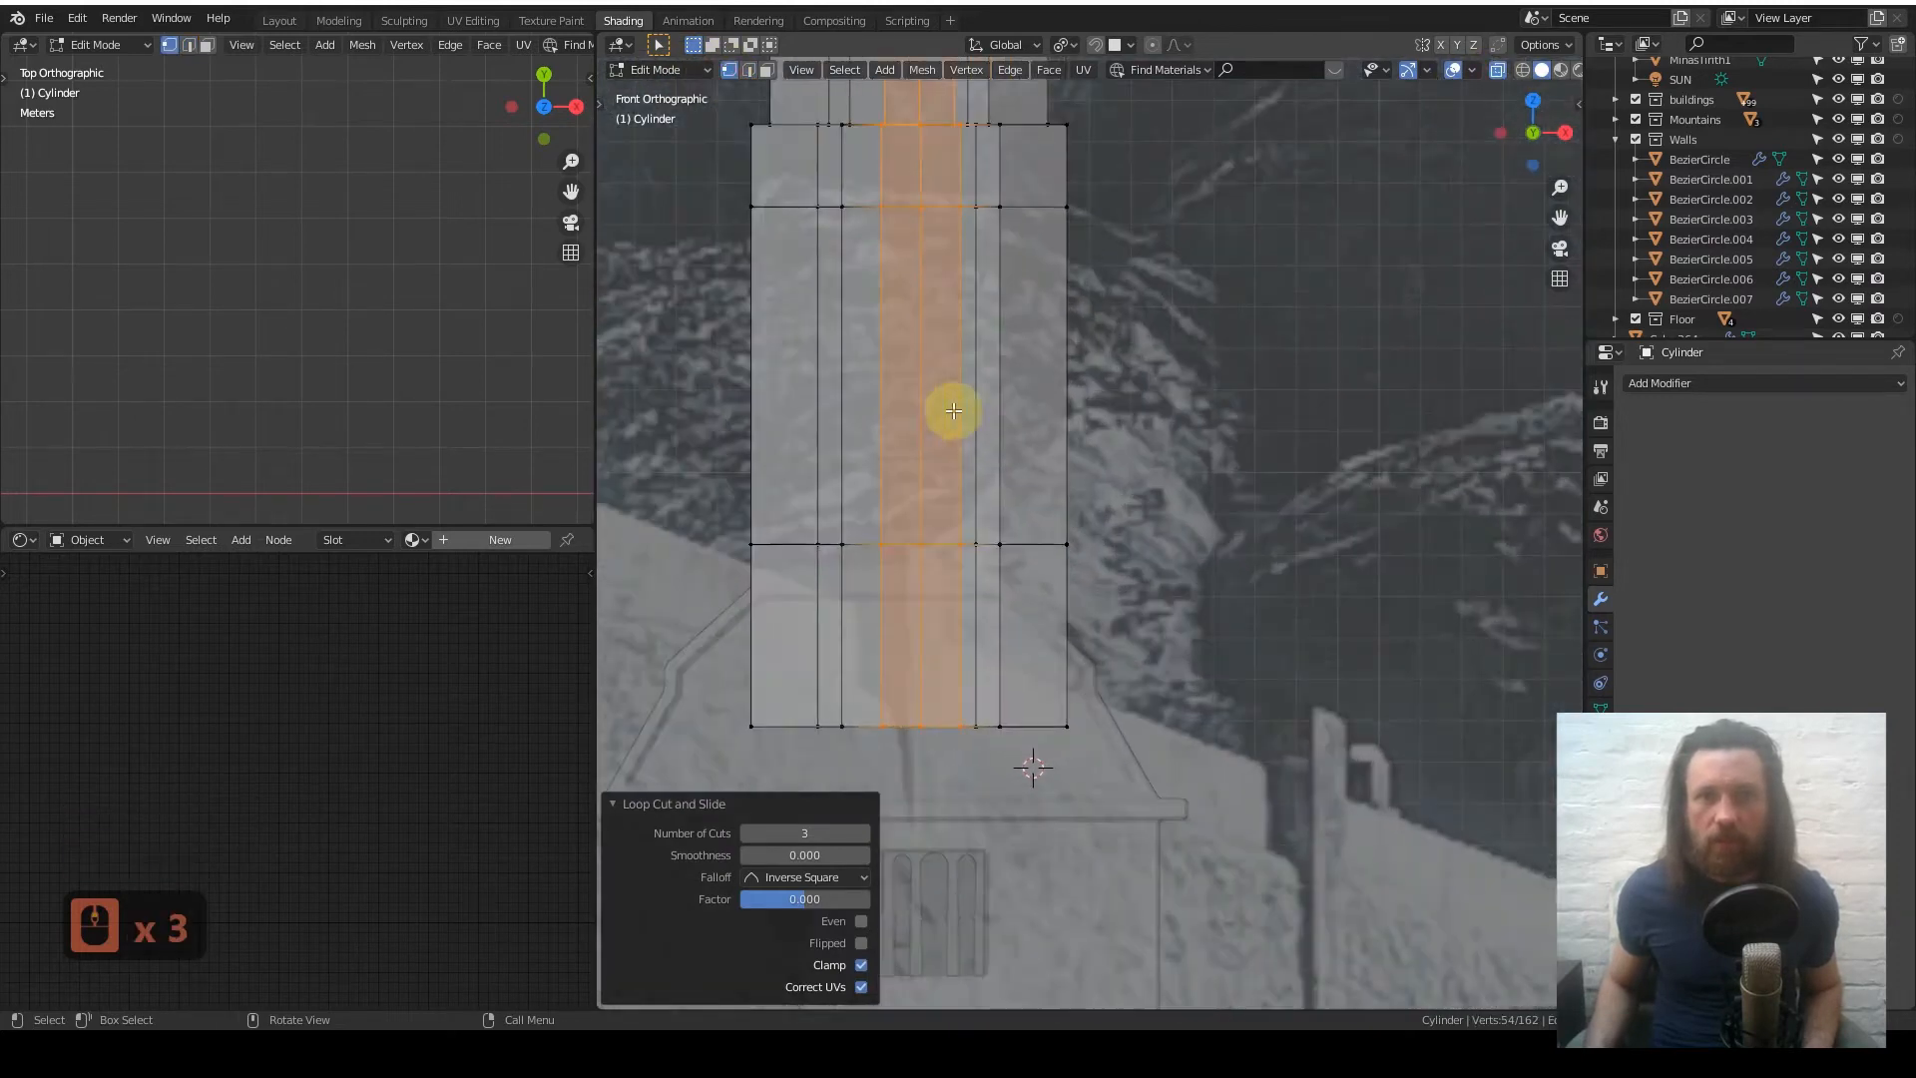
key("c")
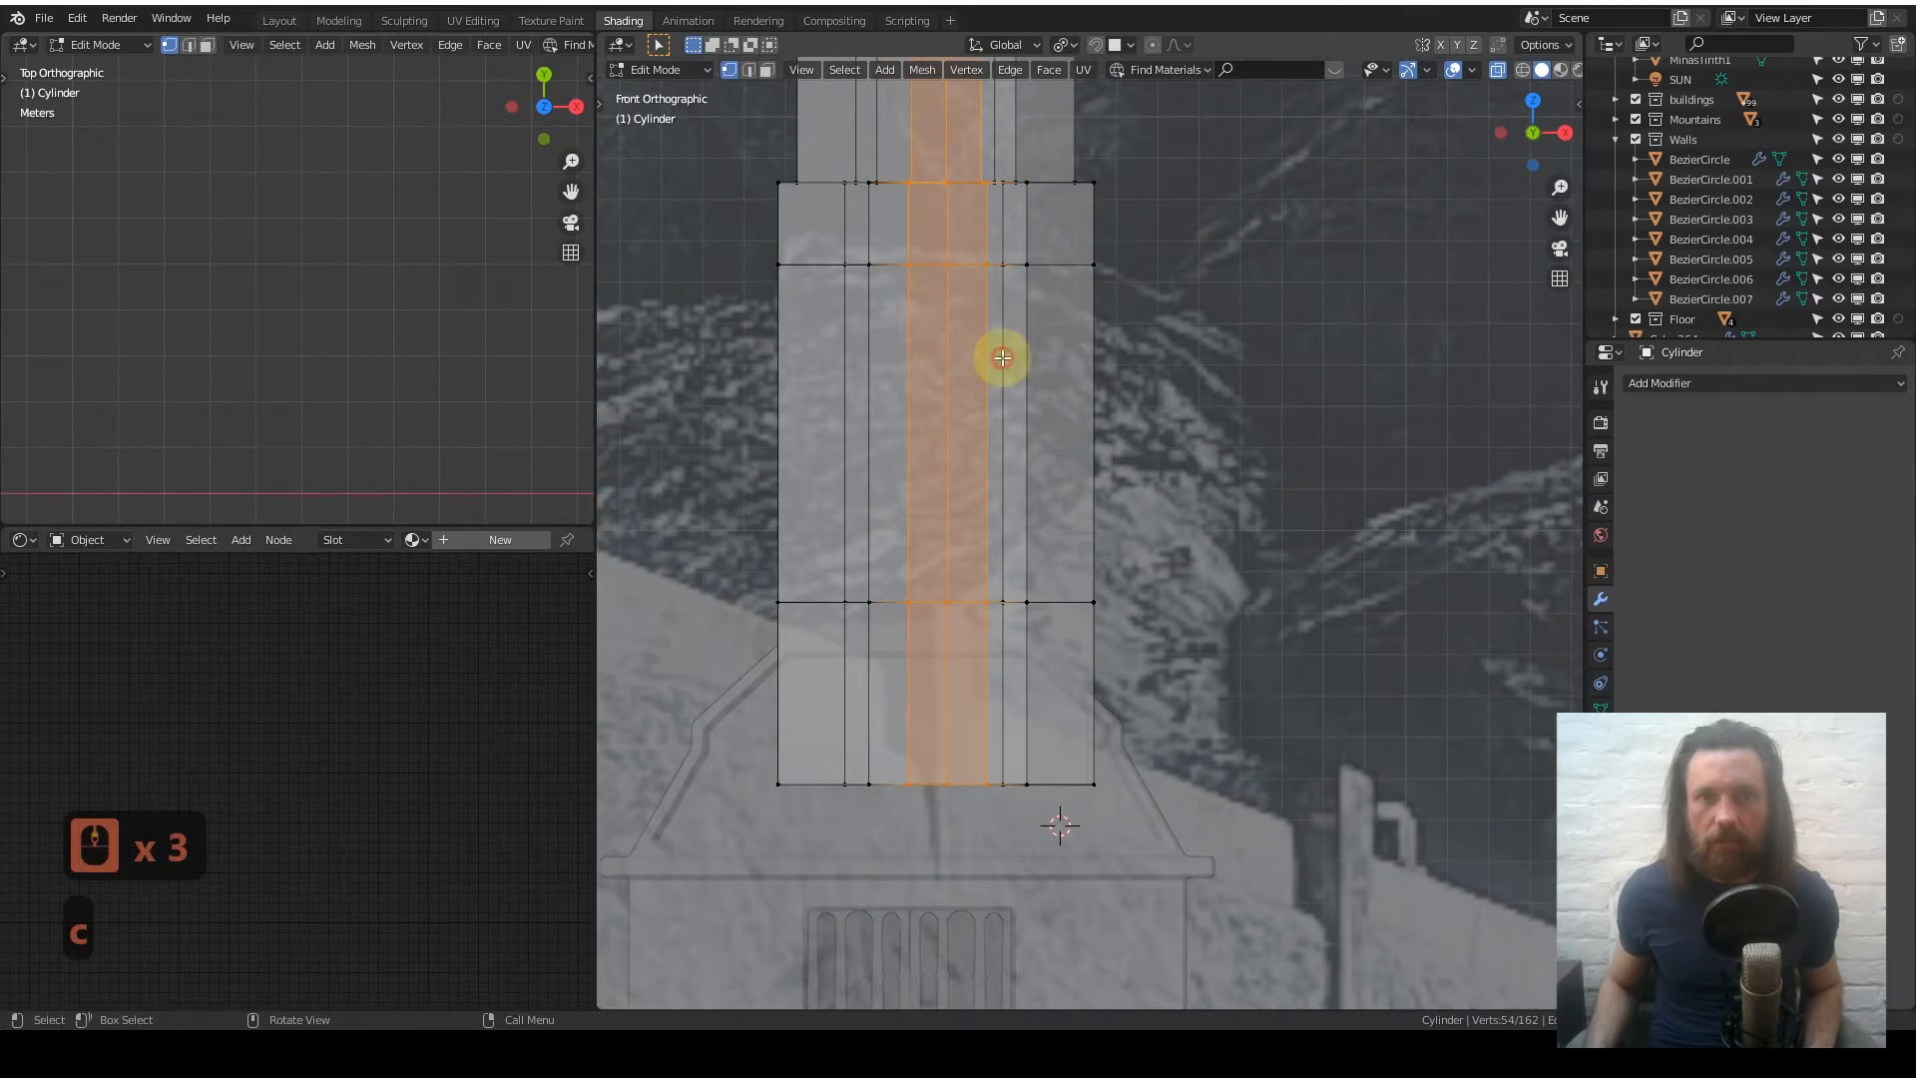
key("c")
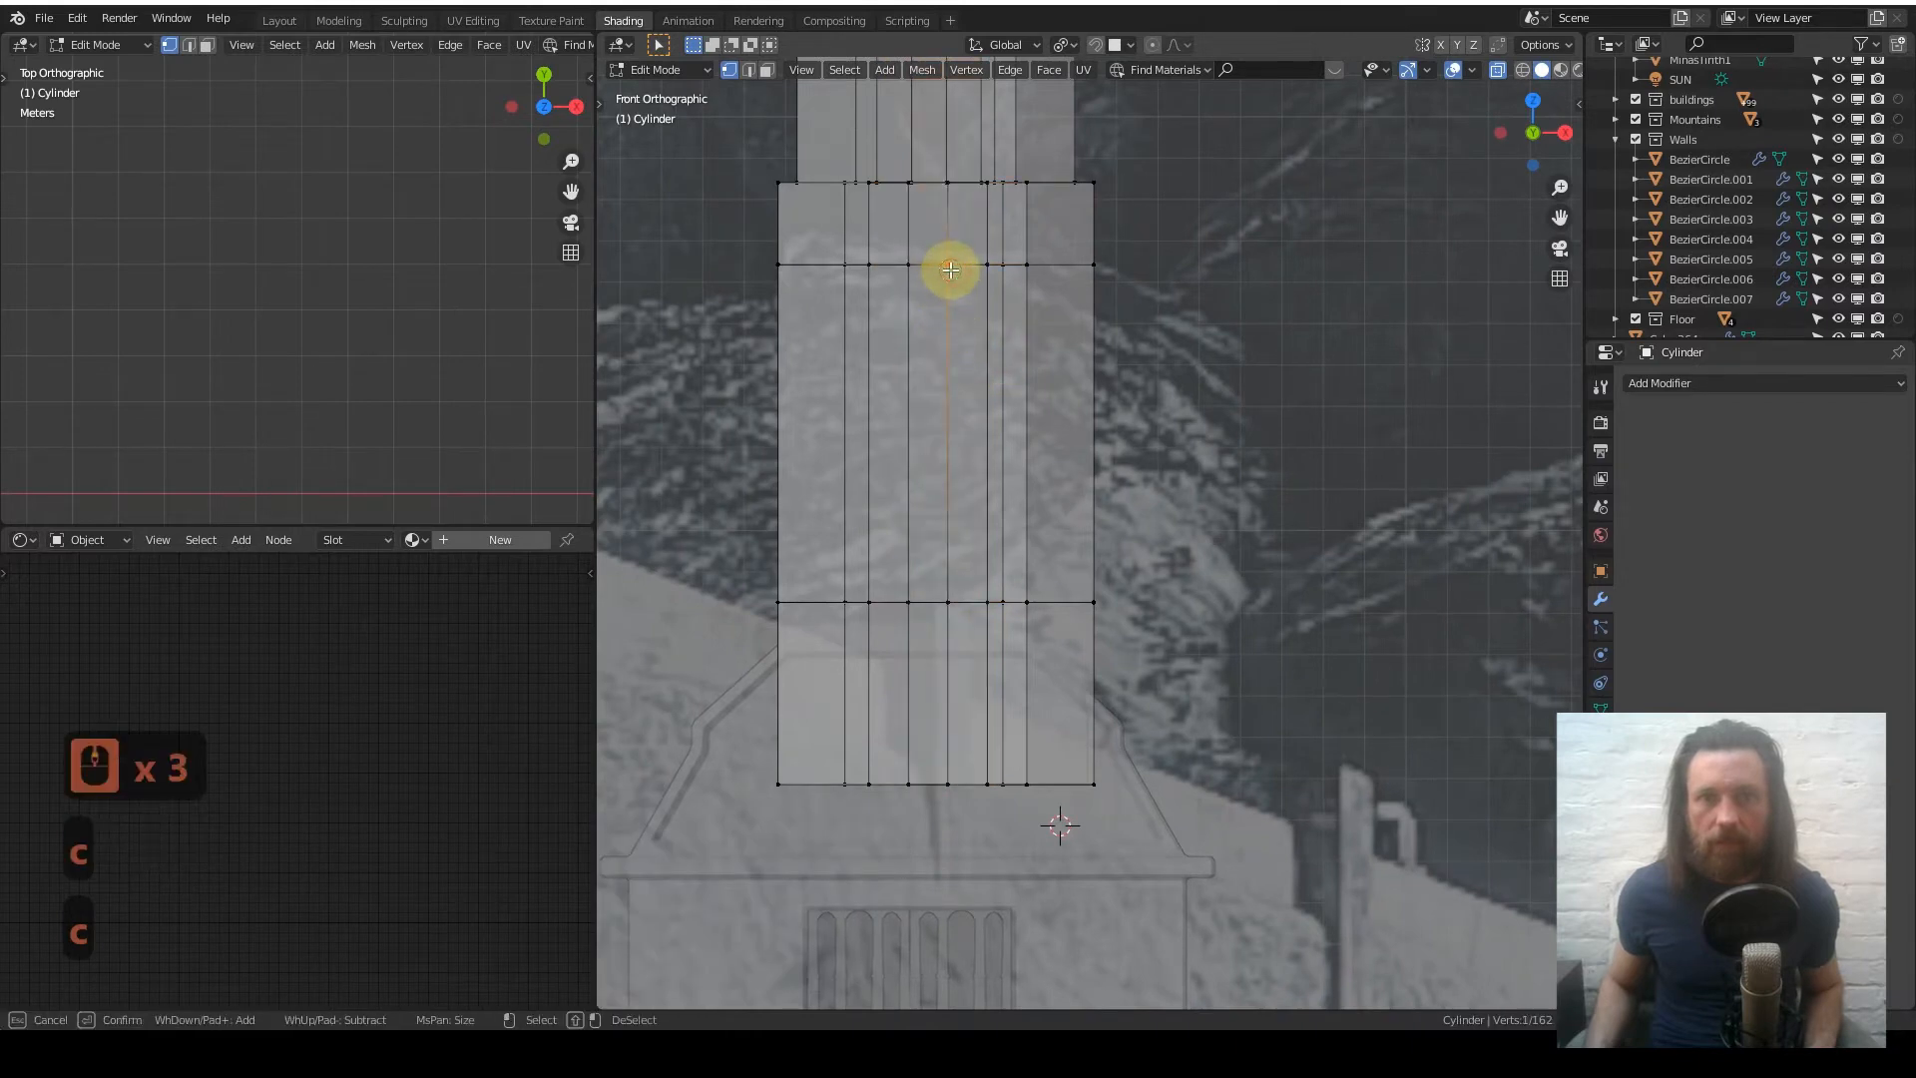
right_click(951, 357)
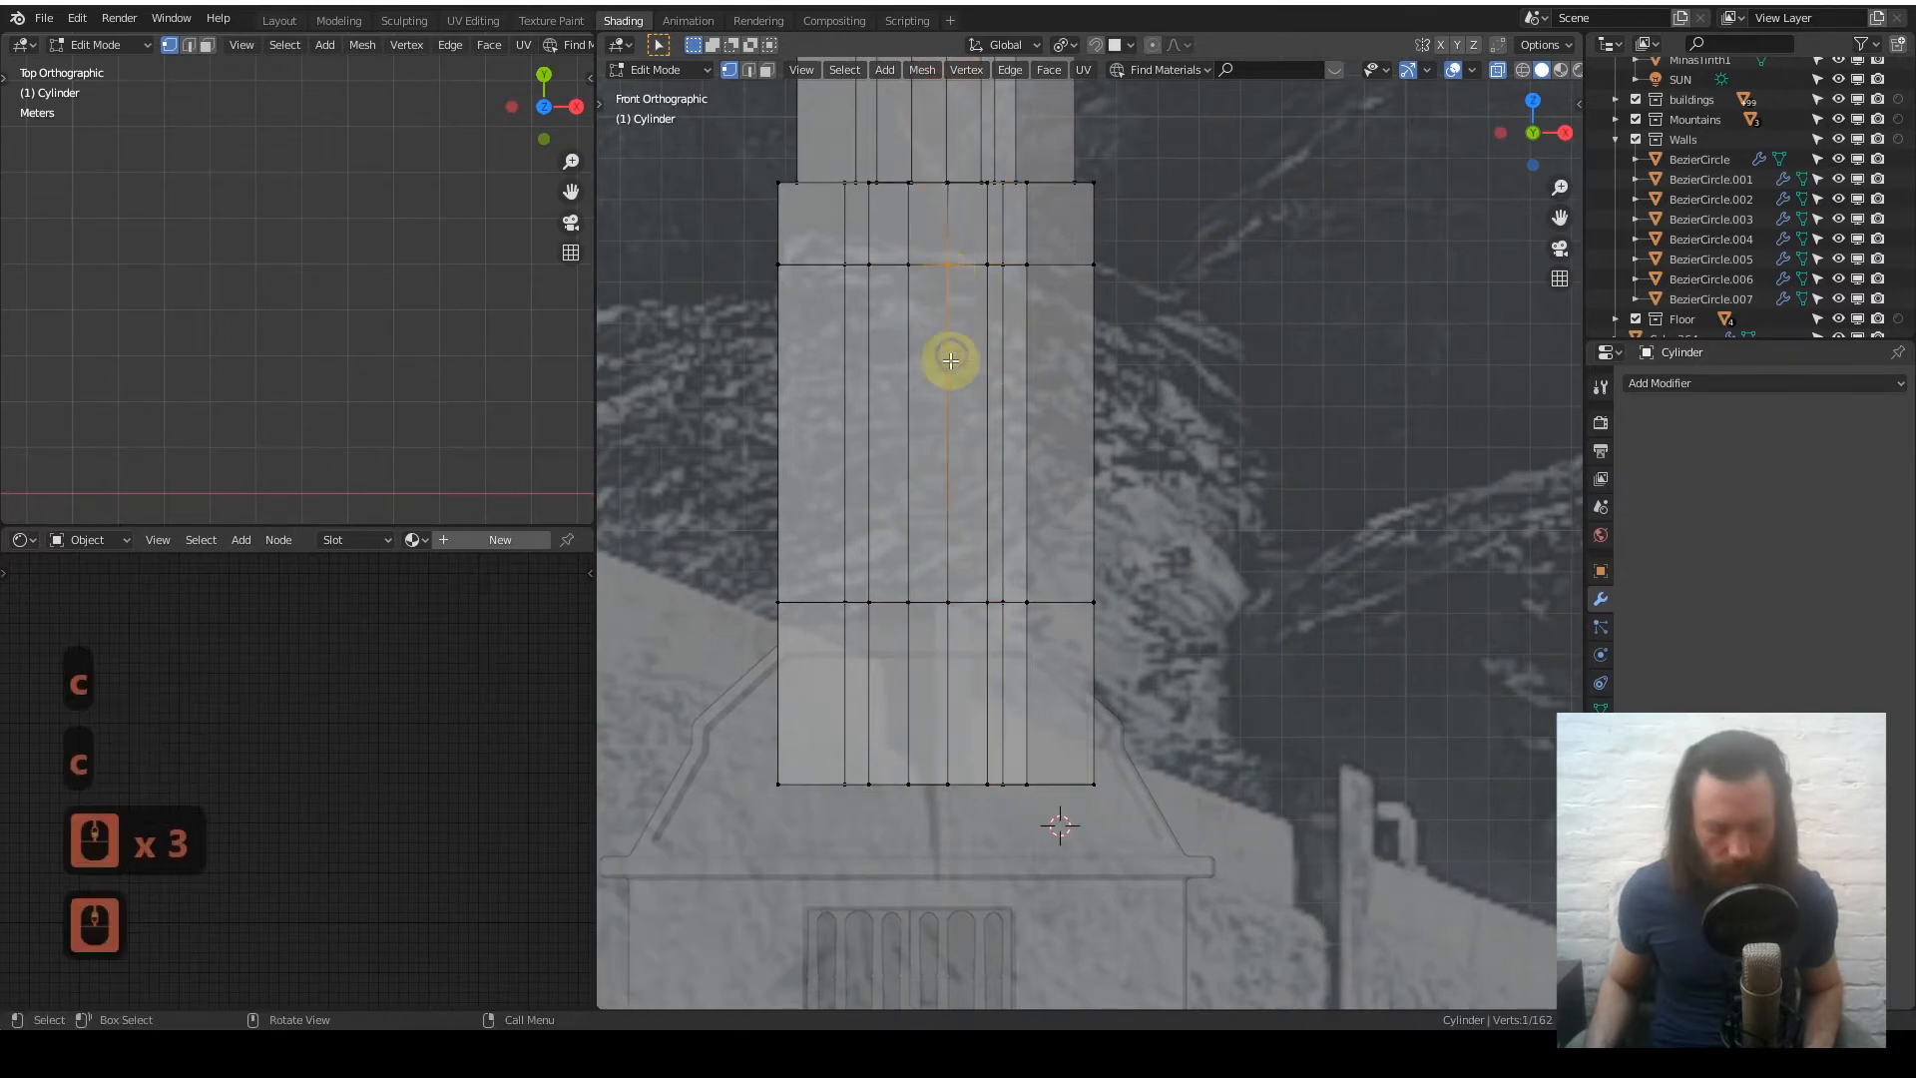
key("g")
key("z")
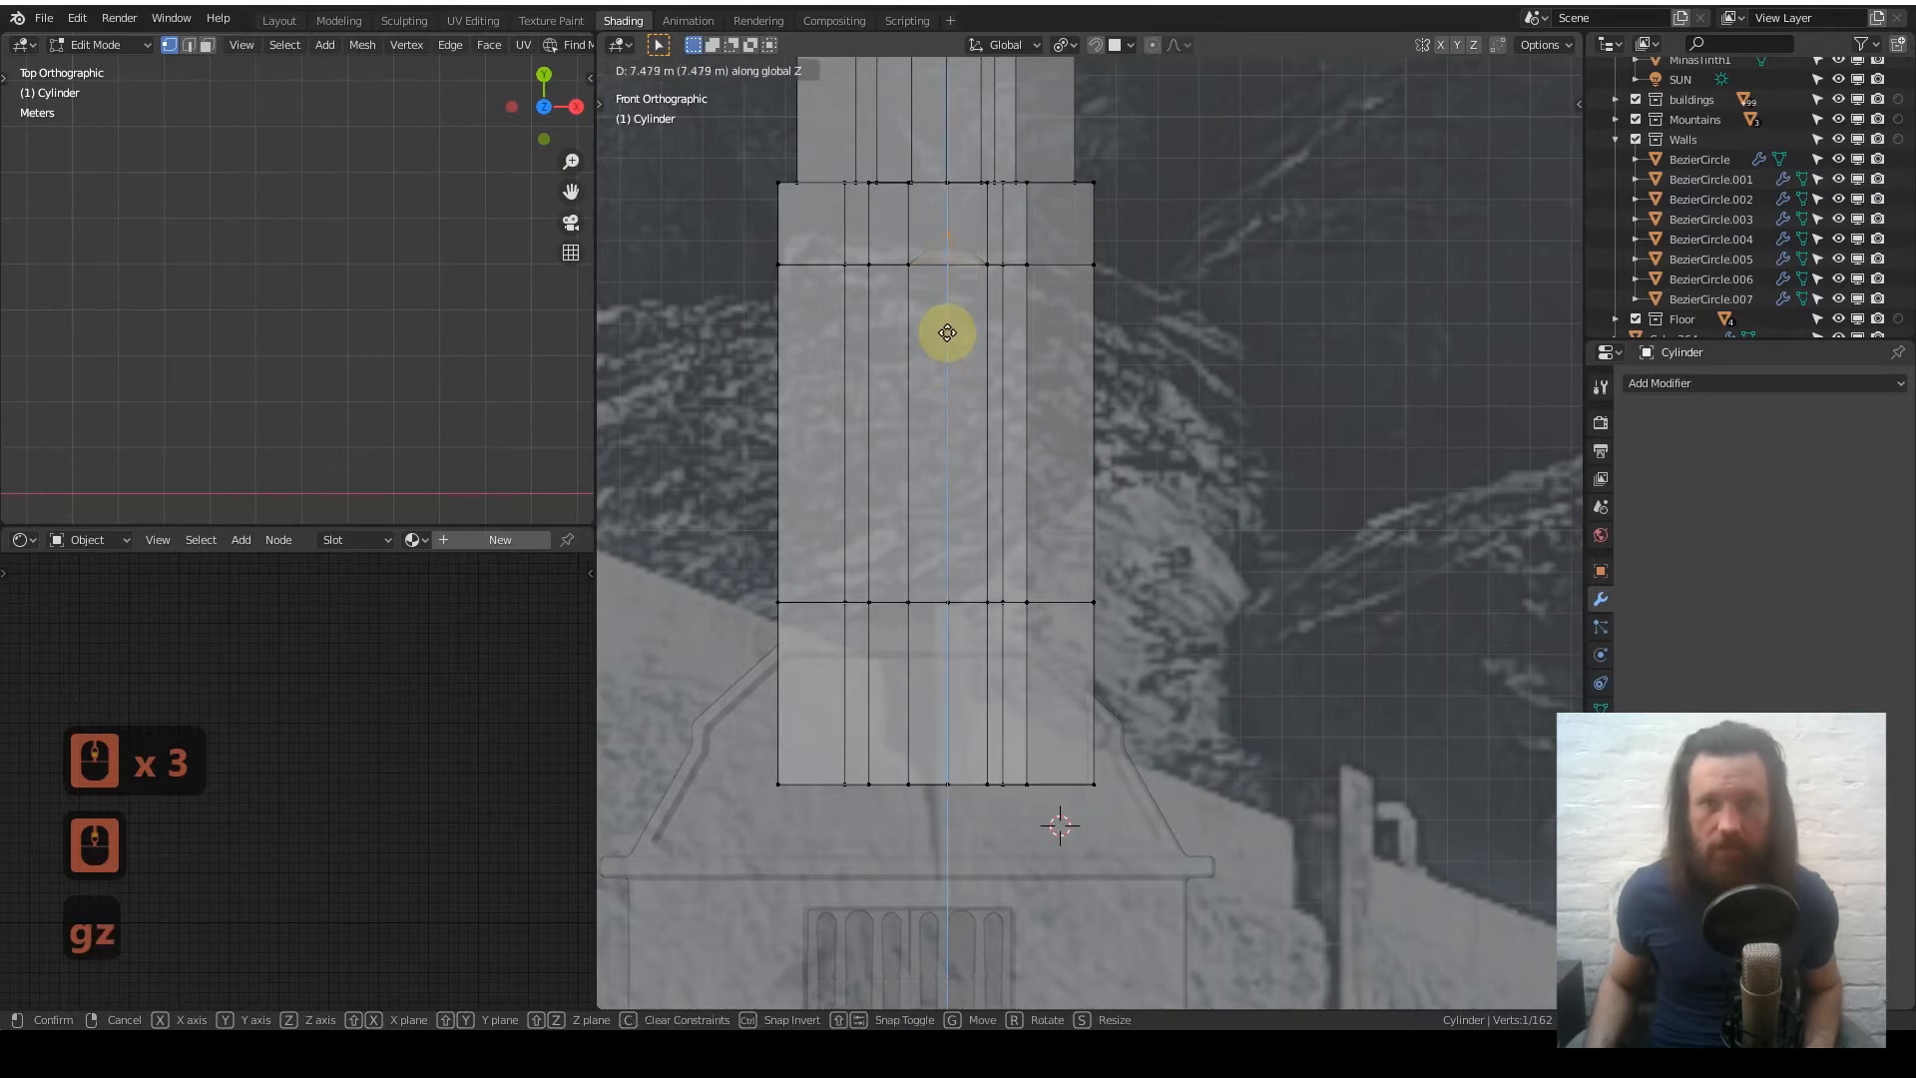
left_click(947, 328)
key("v")
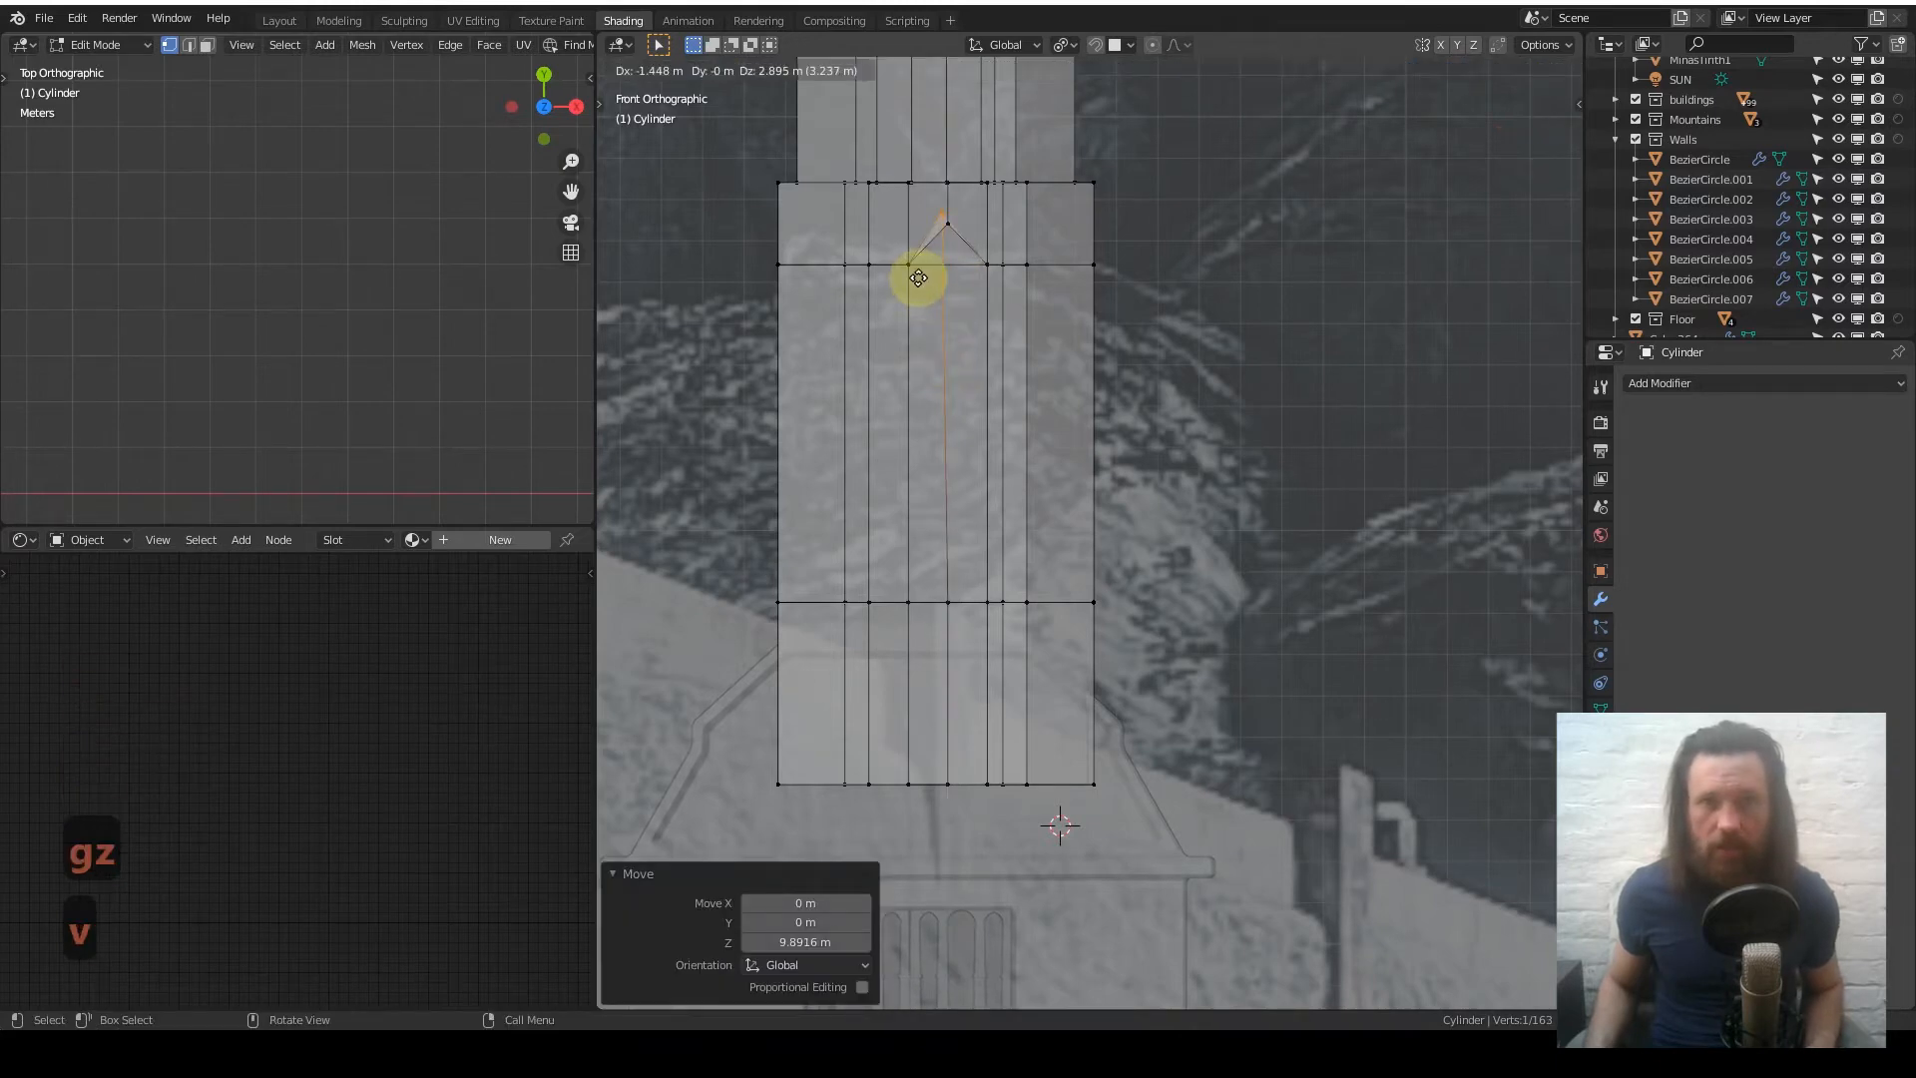
key("ctrl+z")
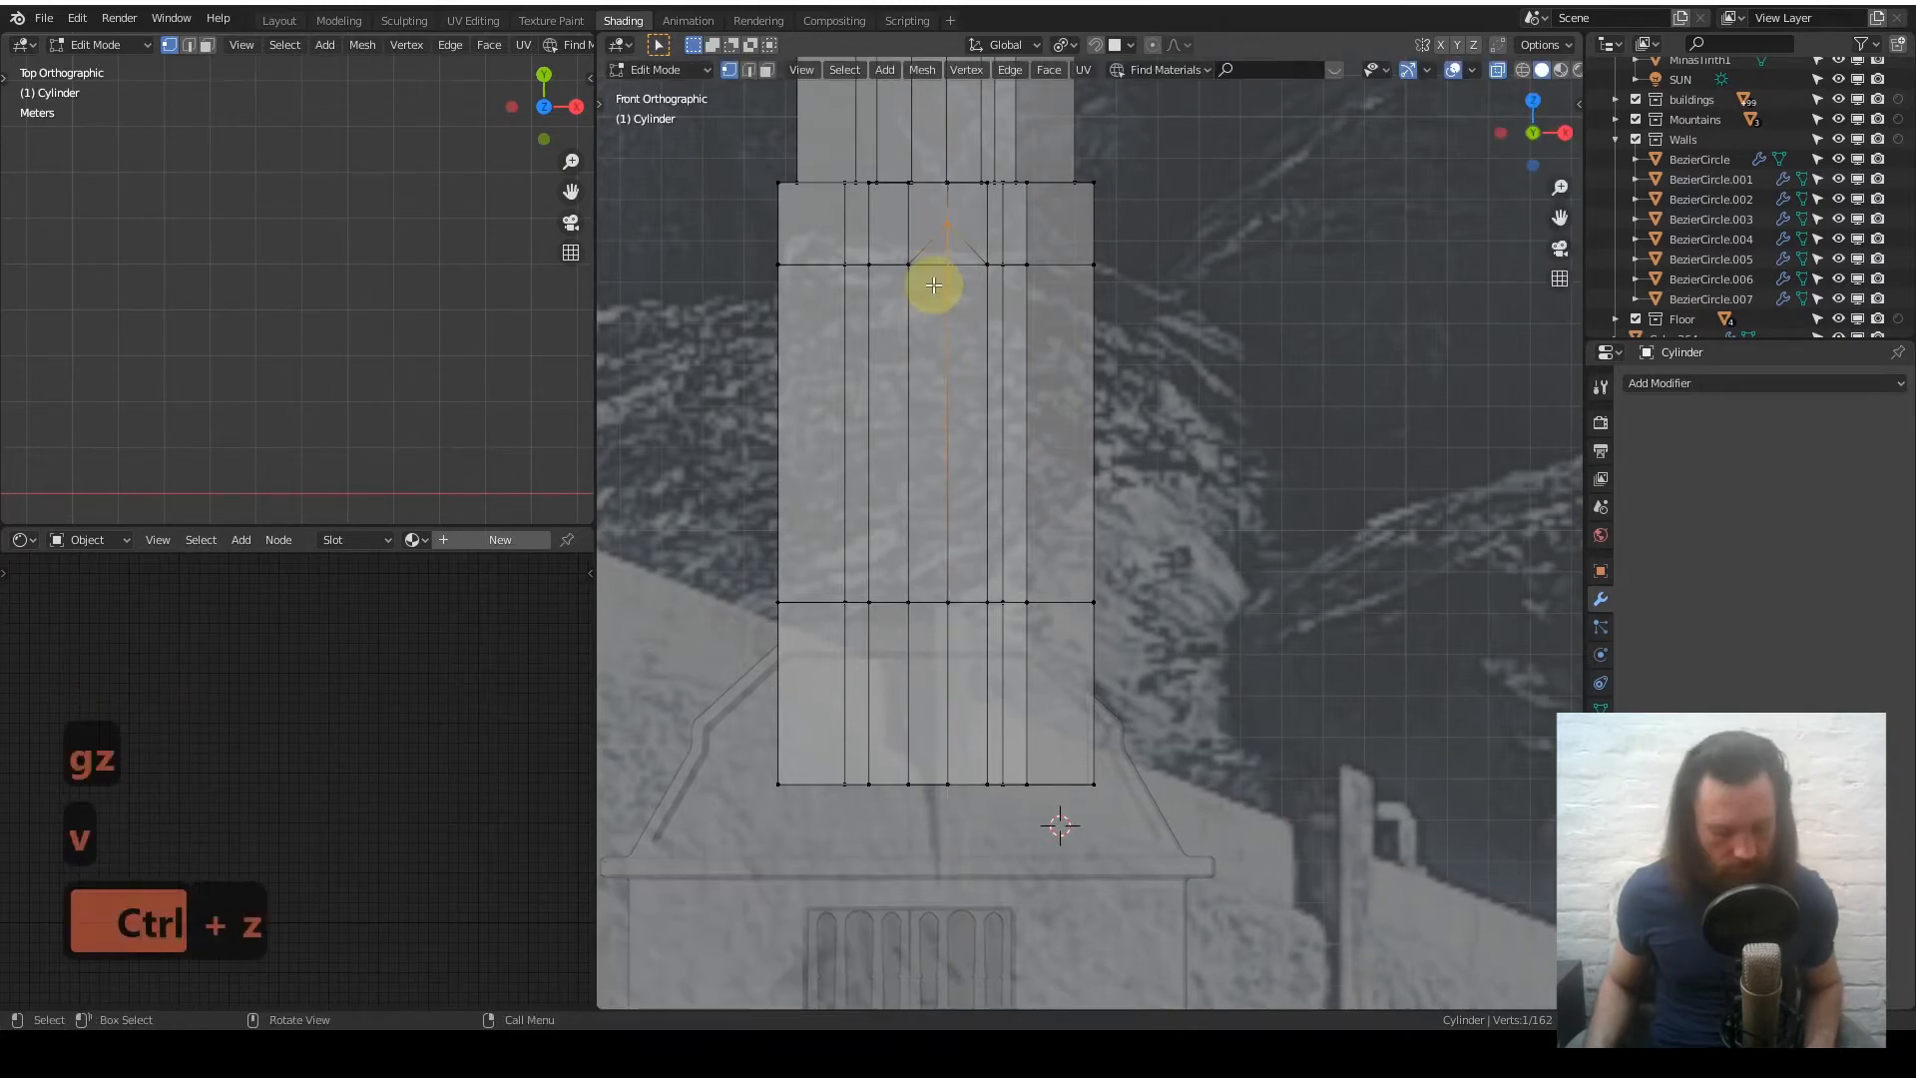
- Select the two vertices flanking the arch peak and raise them about 5.09 m along Z
key("c")
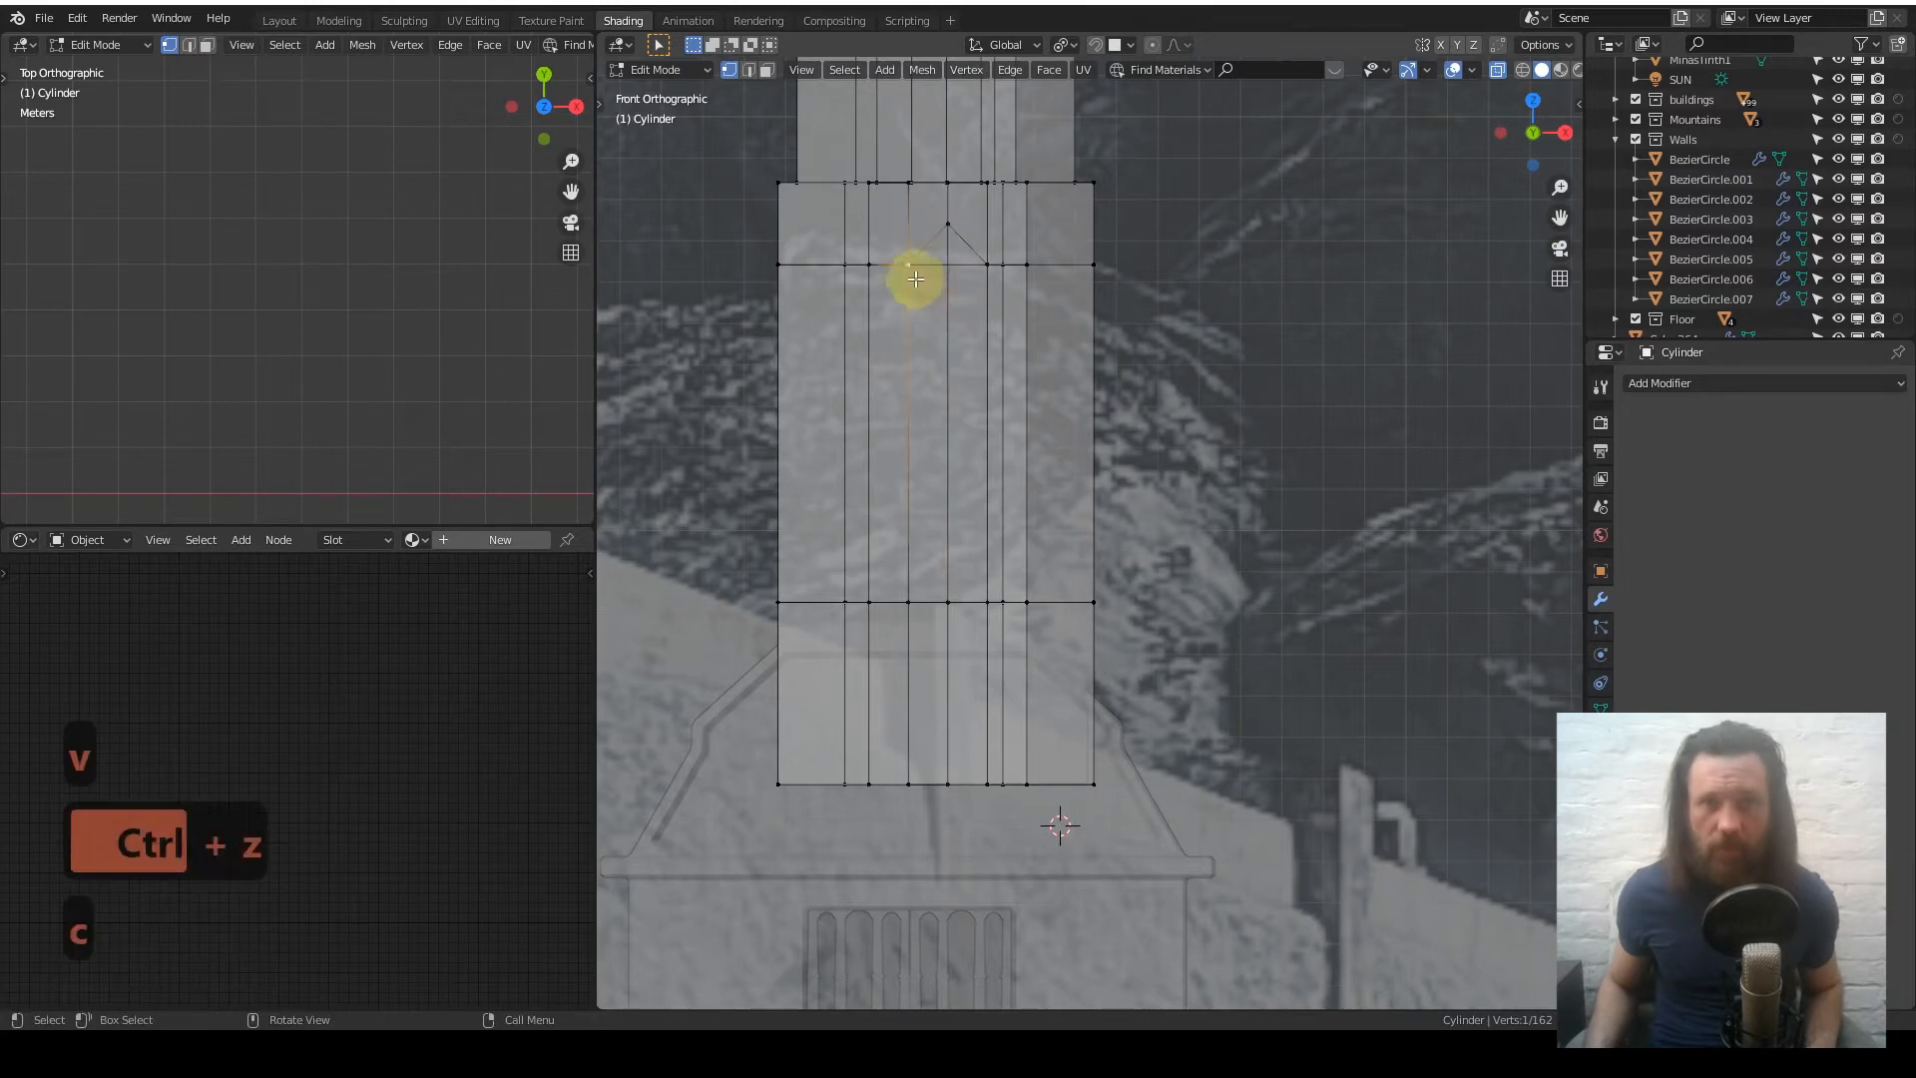
key("c")
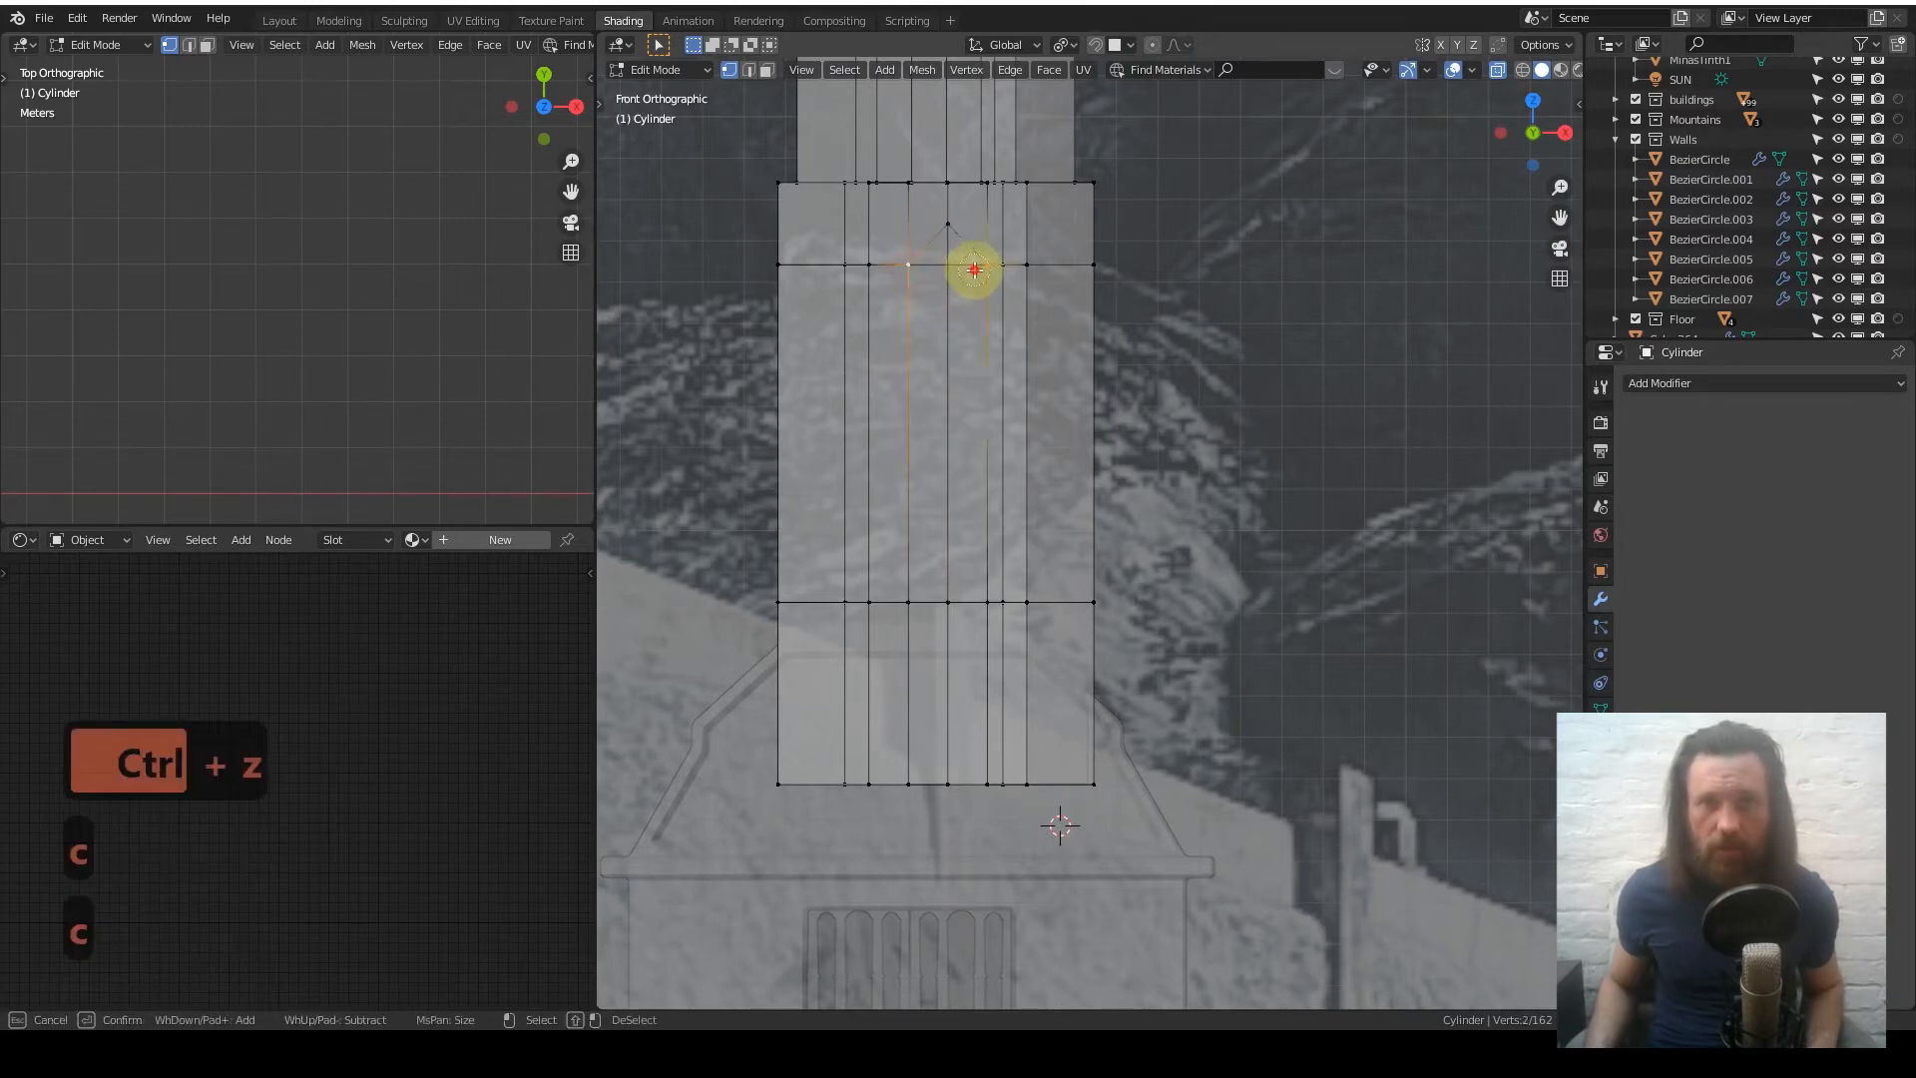
right_click(942, 310)
key("g")
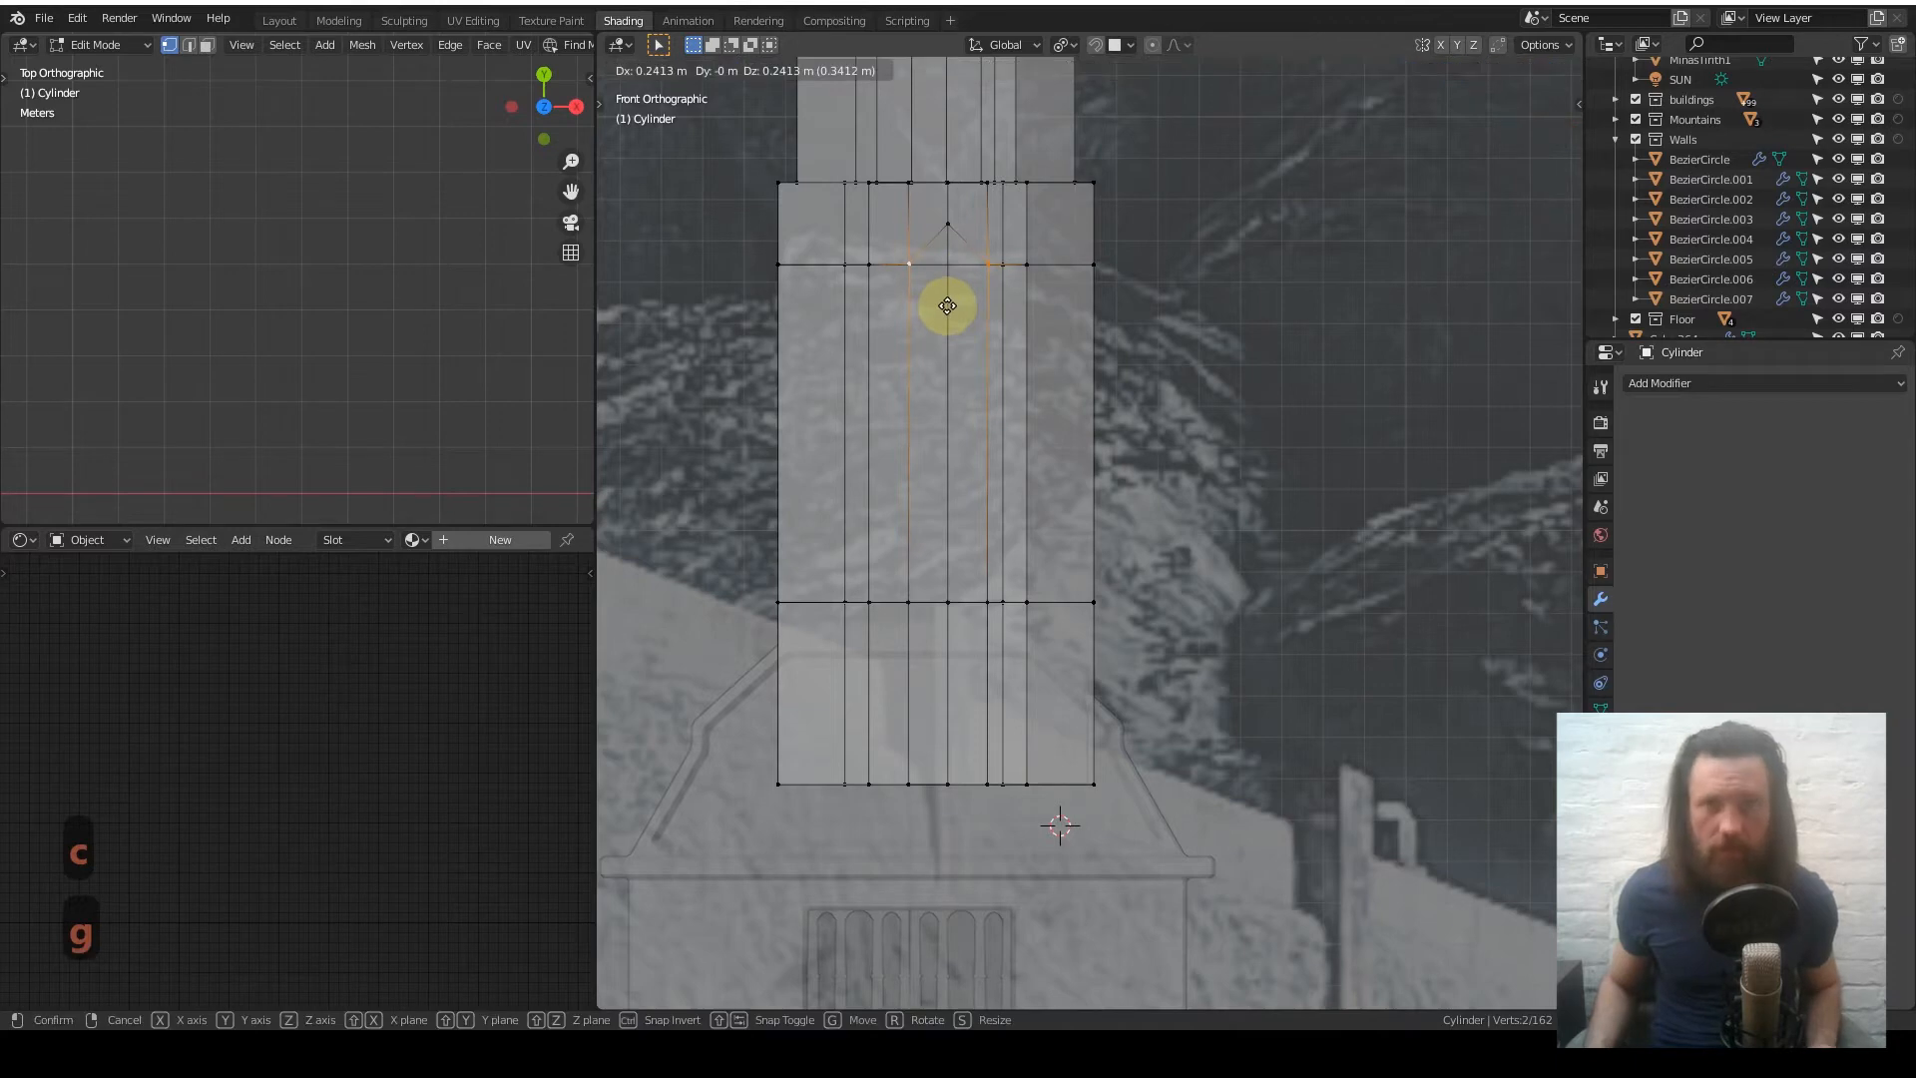
key("z")
key("shift")
left_click(967, 229)
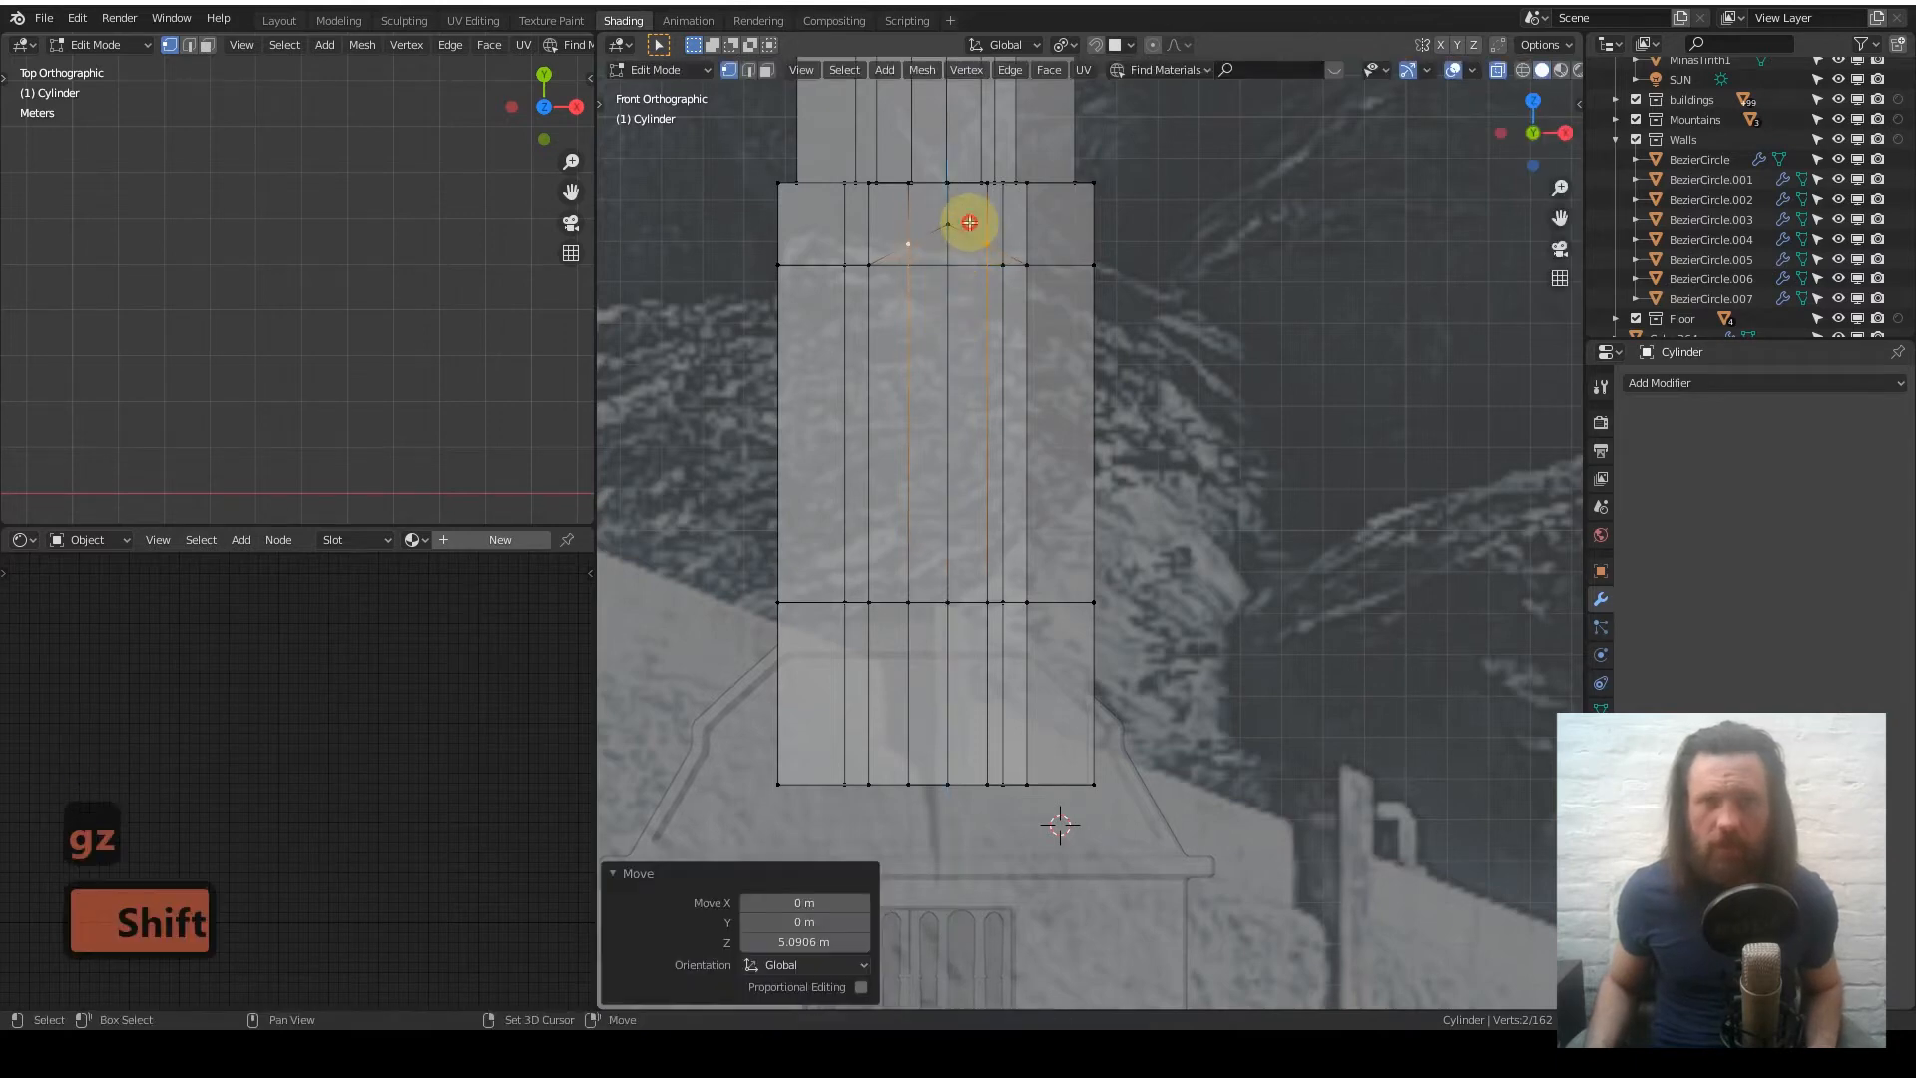
- Turn off X-ray and raise the two flanking vertices another 2.03 m or so along local Z to round the arch
key("Tab")
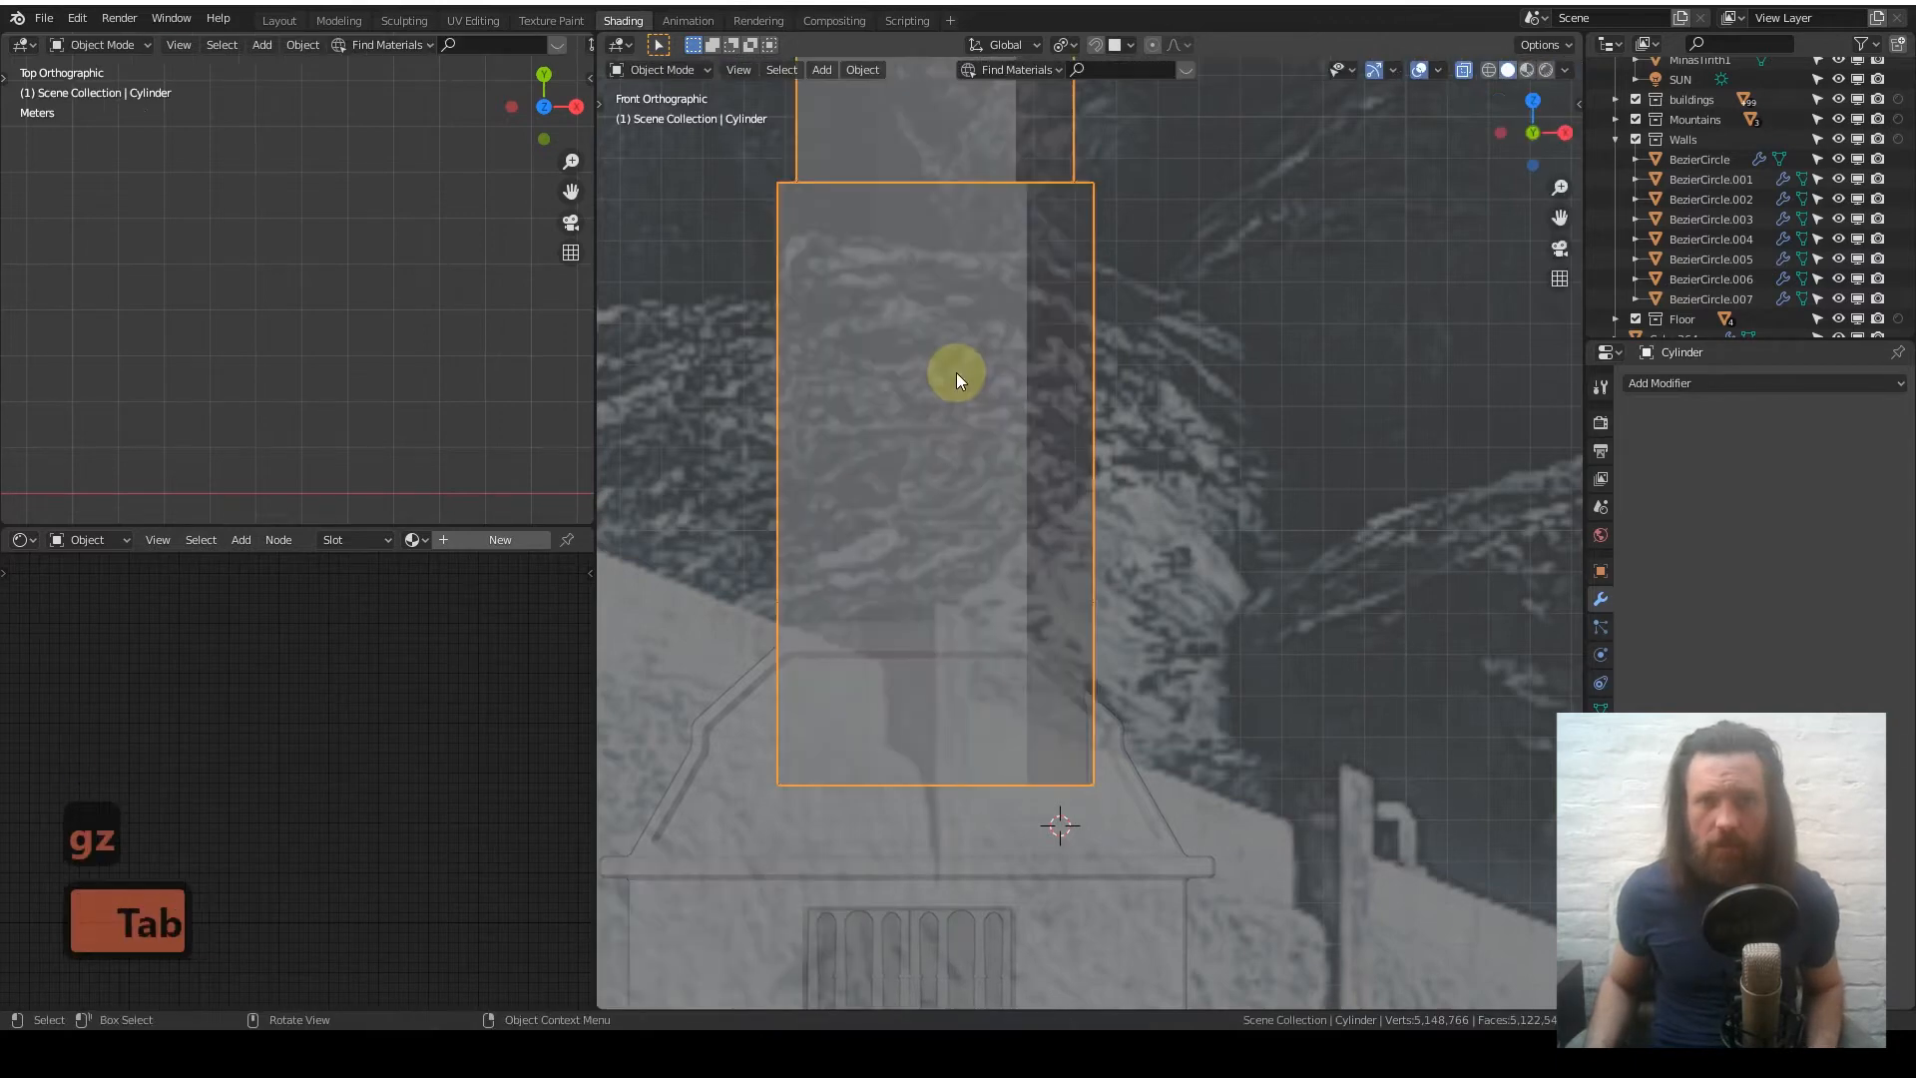
left_click(1462, 69)
key("Tab")
key("g")
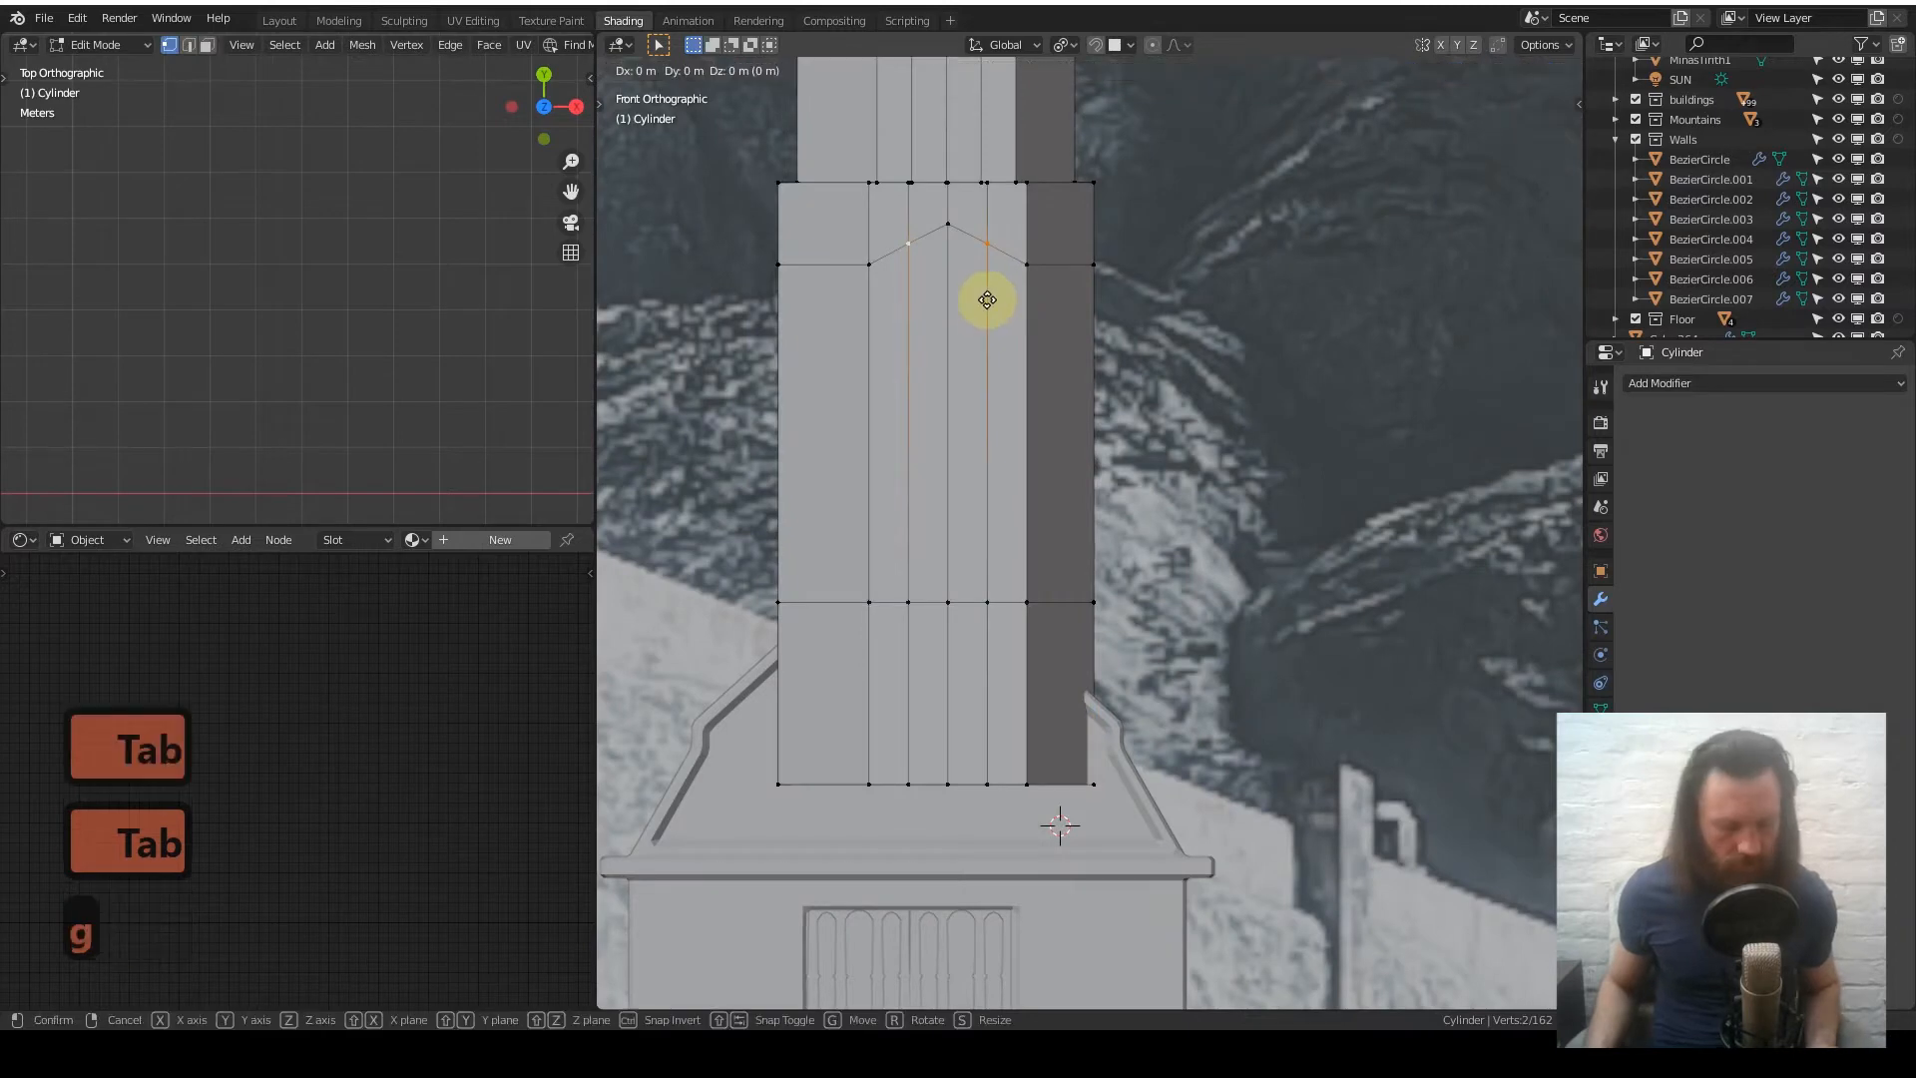
key("z")
key("shift")
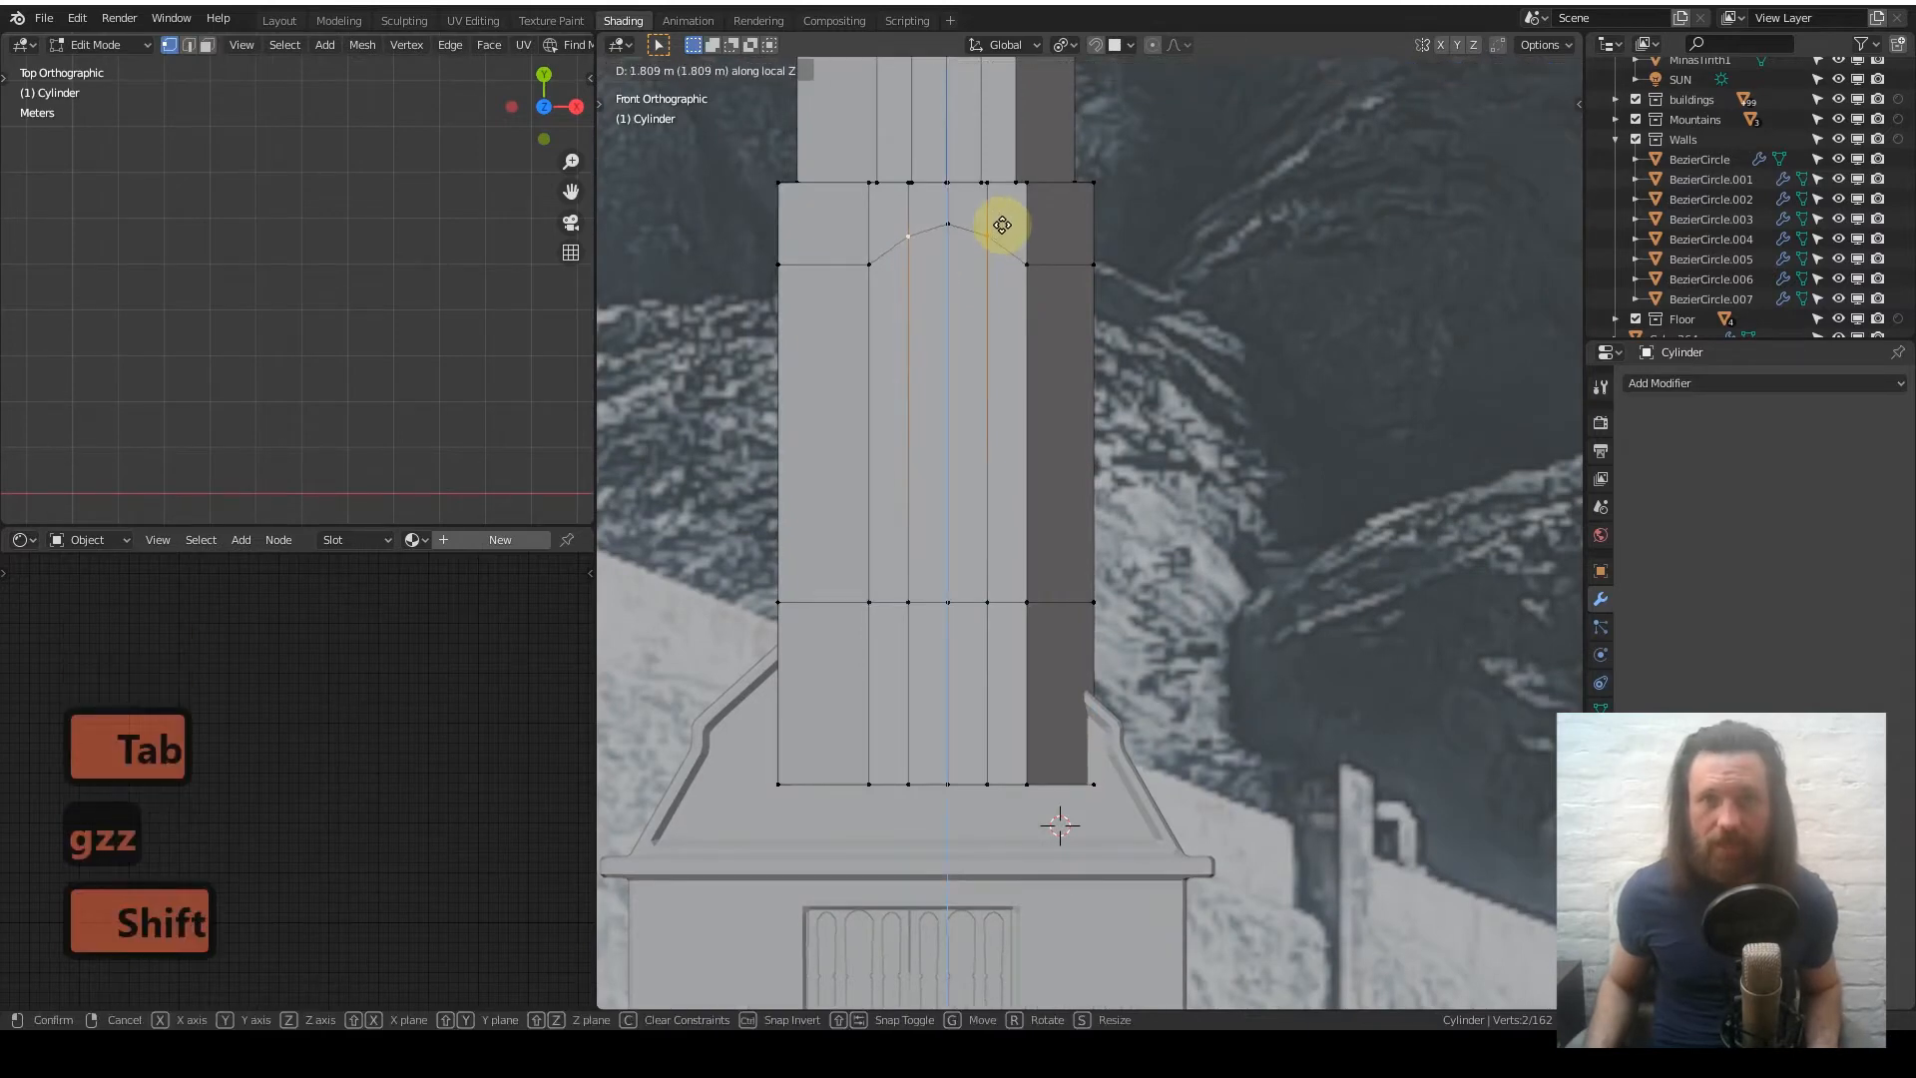
left_click(1005, 215)
scroll(933, 338, "down", 1)
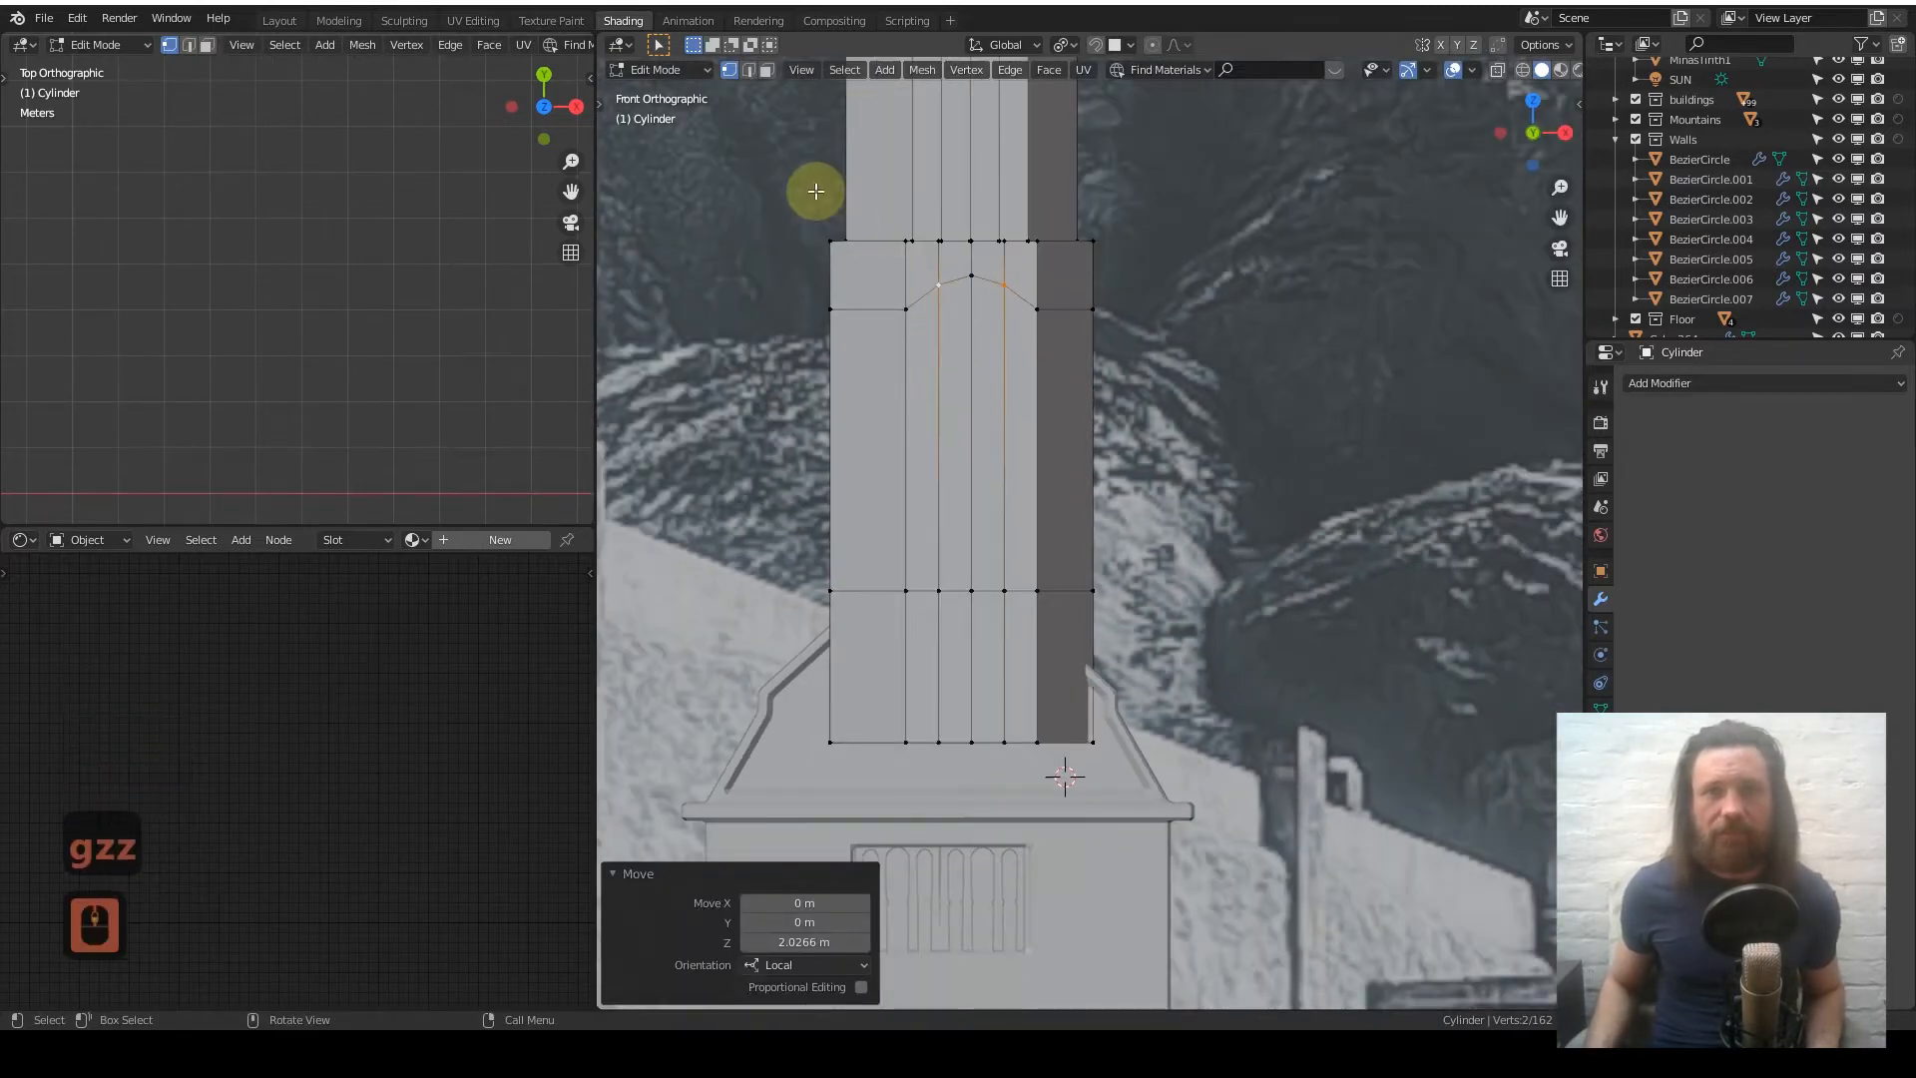
- Switch to face selection and, using X-ray temporarily, select the faces forming the arched panel on the tower's base section
left_click(766, 70)
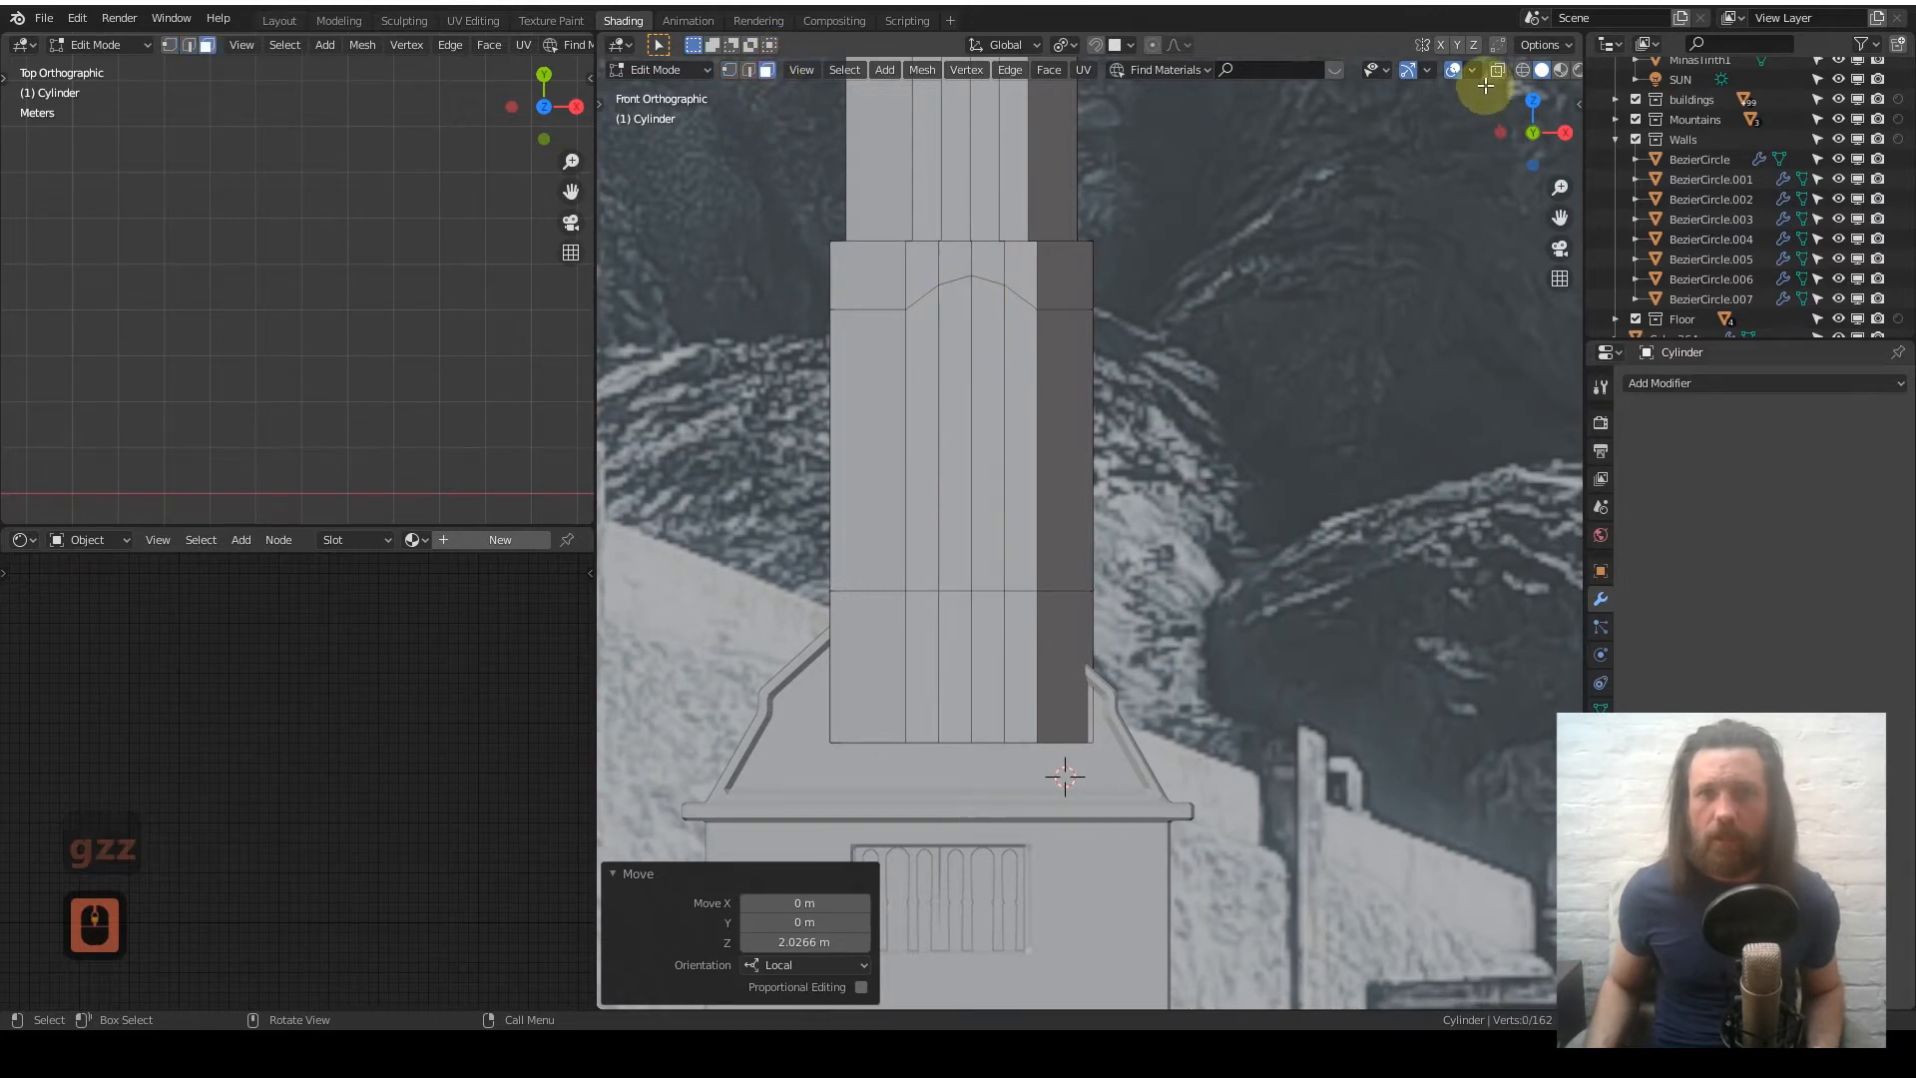
left_click(1497, 69)
key("c")
mouse_move(928, 406)
left_mouse_down()
mouse_move(928, 458)
mouse_move(987, 432)
mouse_move(1020, 462)
left_mouse_up()
right_click(976, 389)
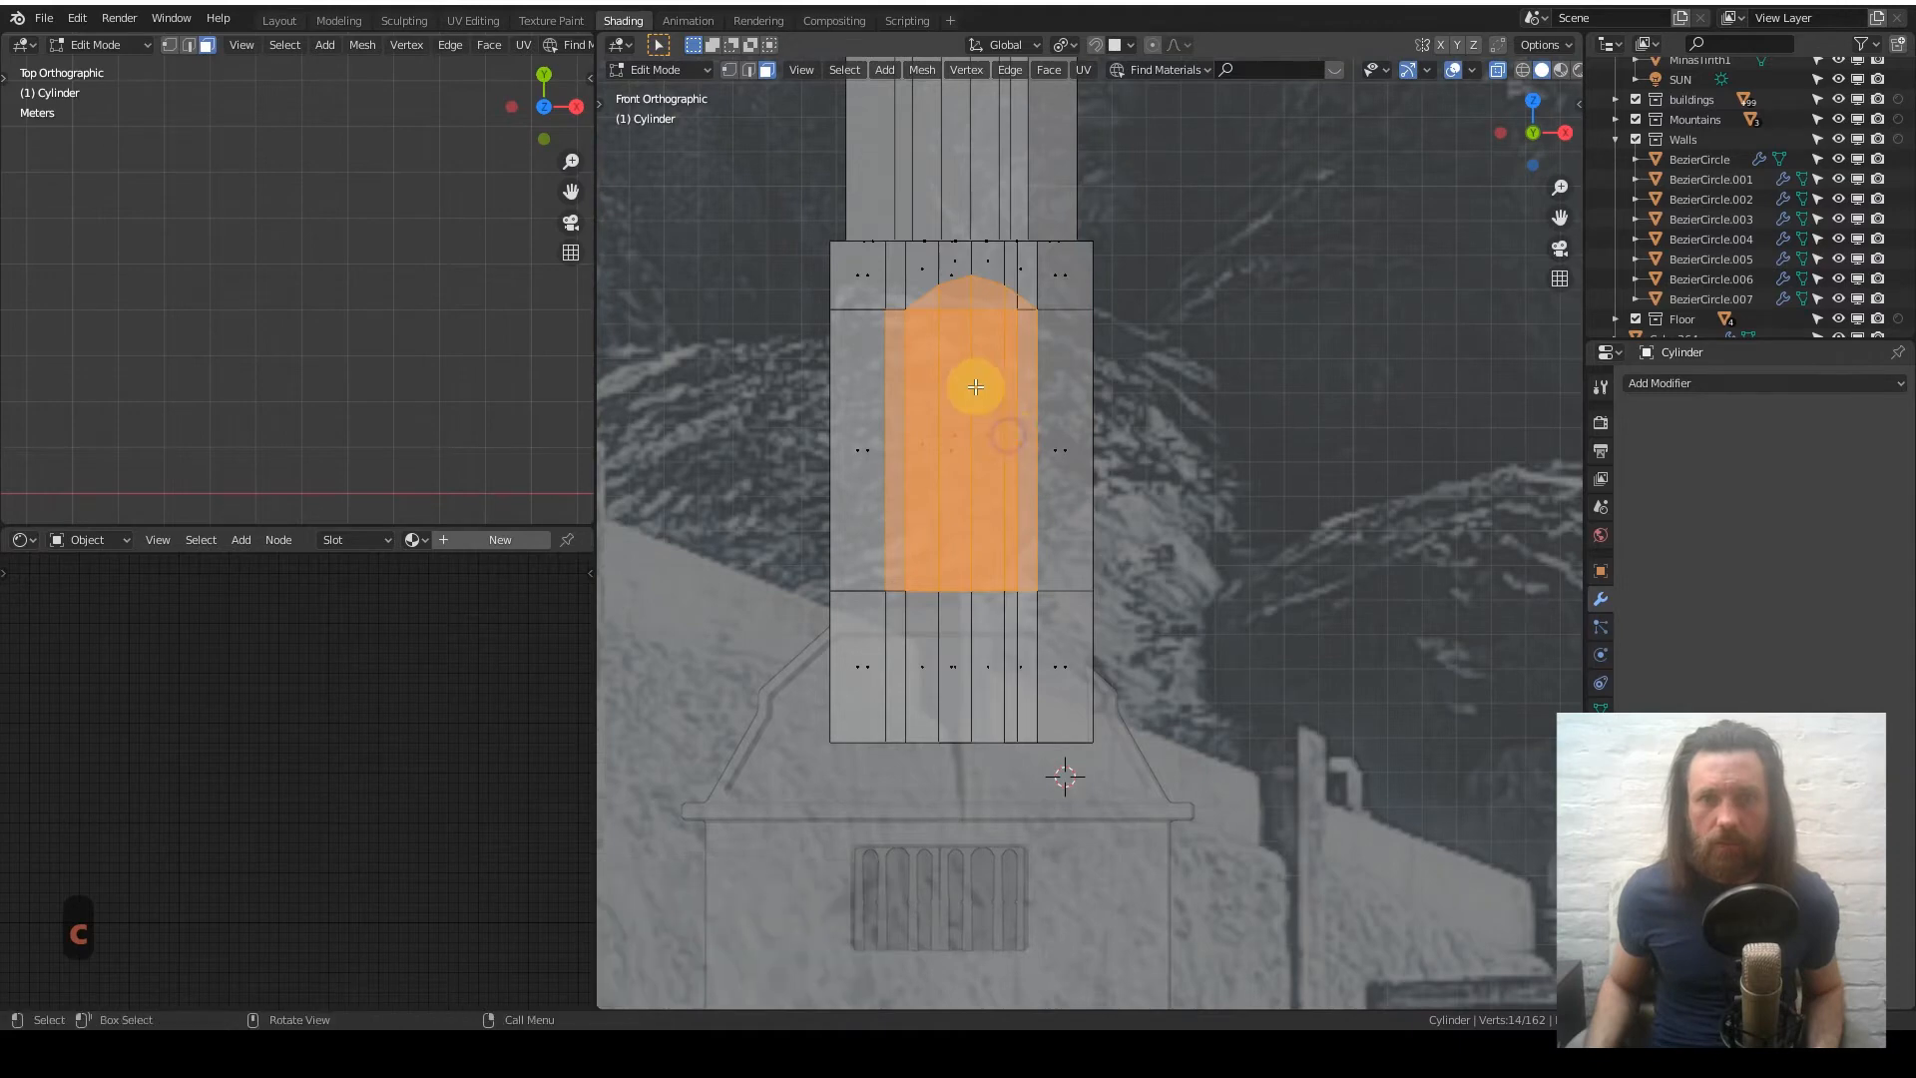
middle_click_drag(976, 389, 988, 387)
left_click(1494, 70)
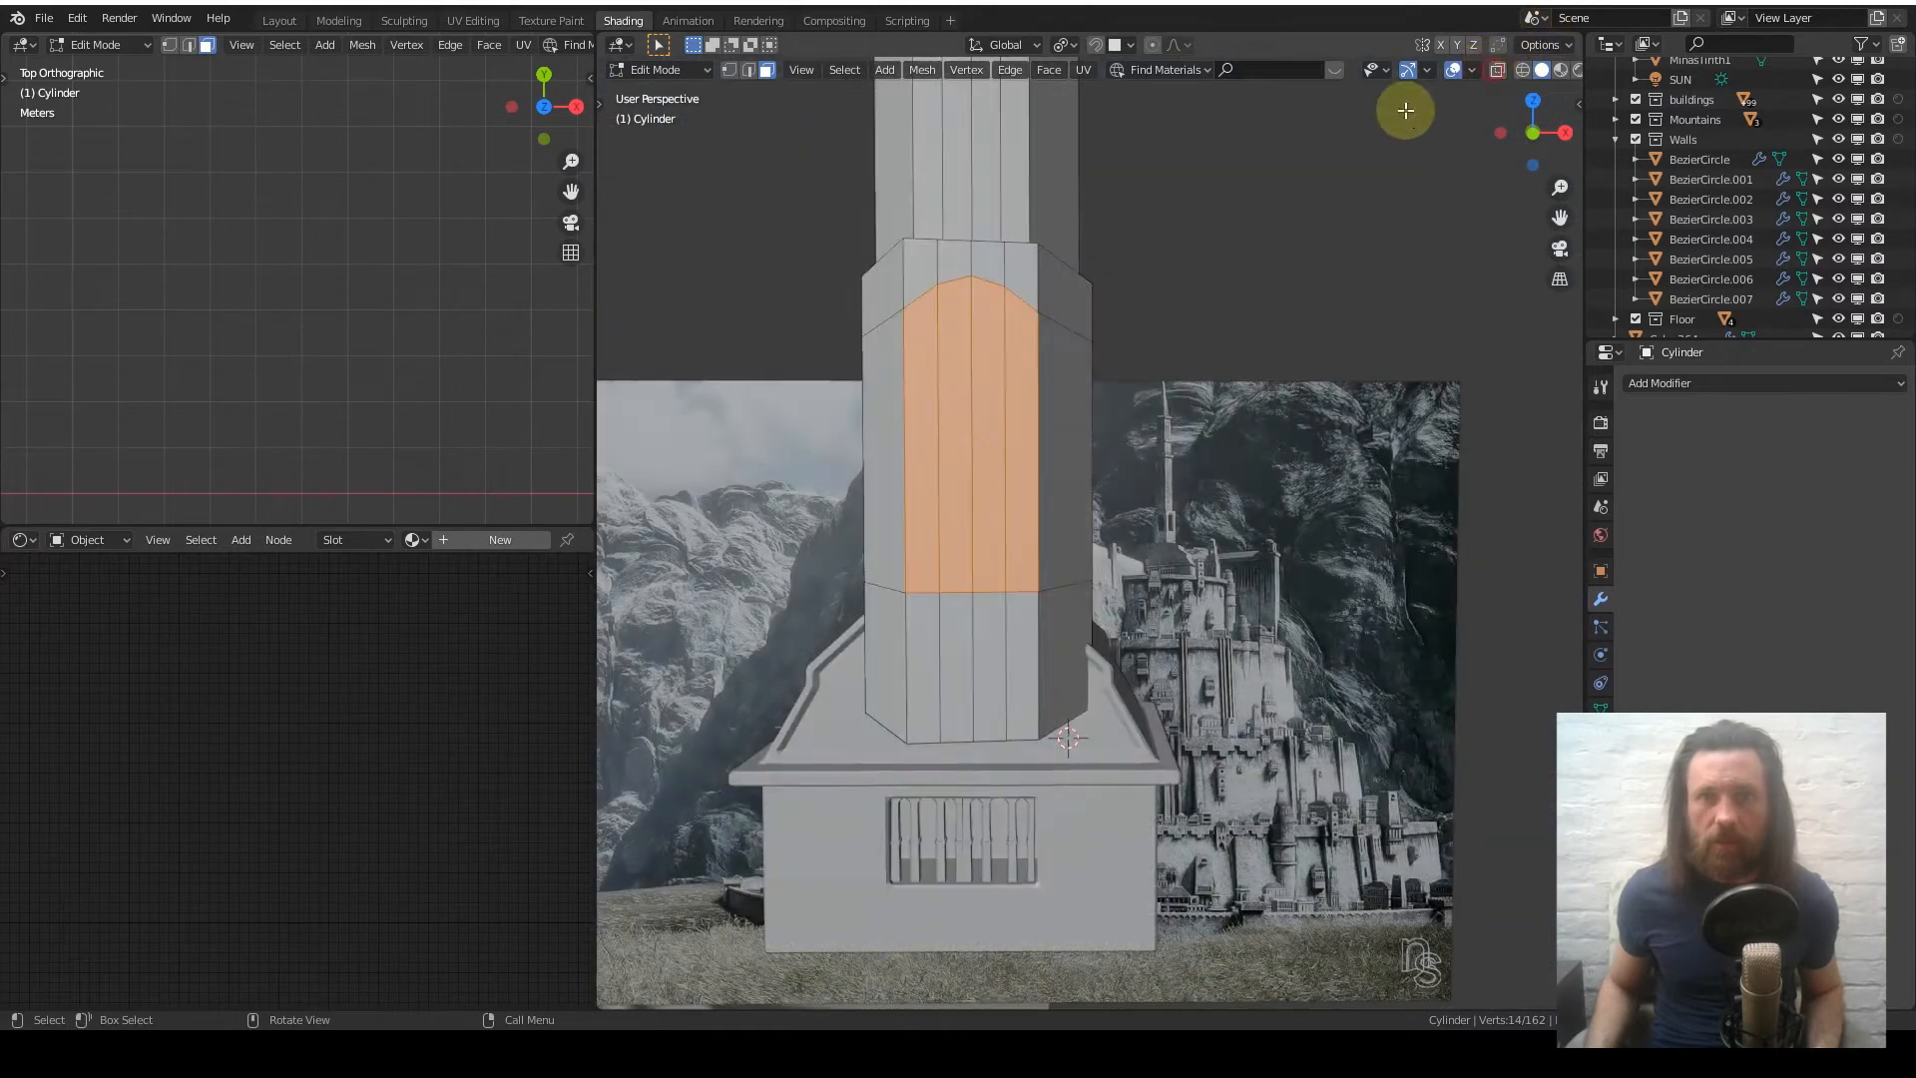
- Examine the tower from base to spire, checking how the vertical cuts beside the arched panel continue through the upper tiers
middle_click_drag(949, 475, 983, 871)
middle_click_drag(1014, 770, 1048, 578, "shift")
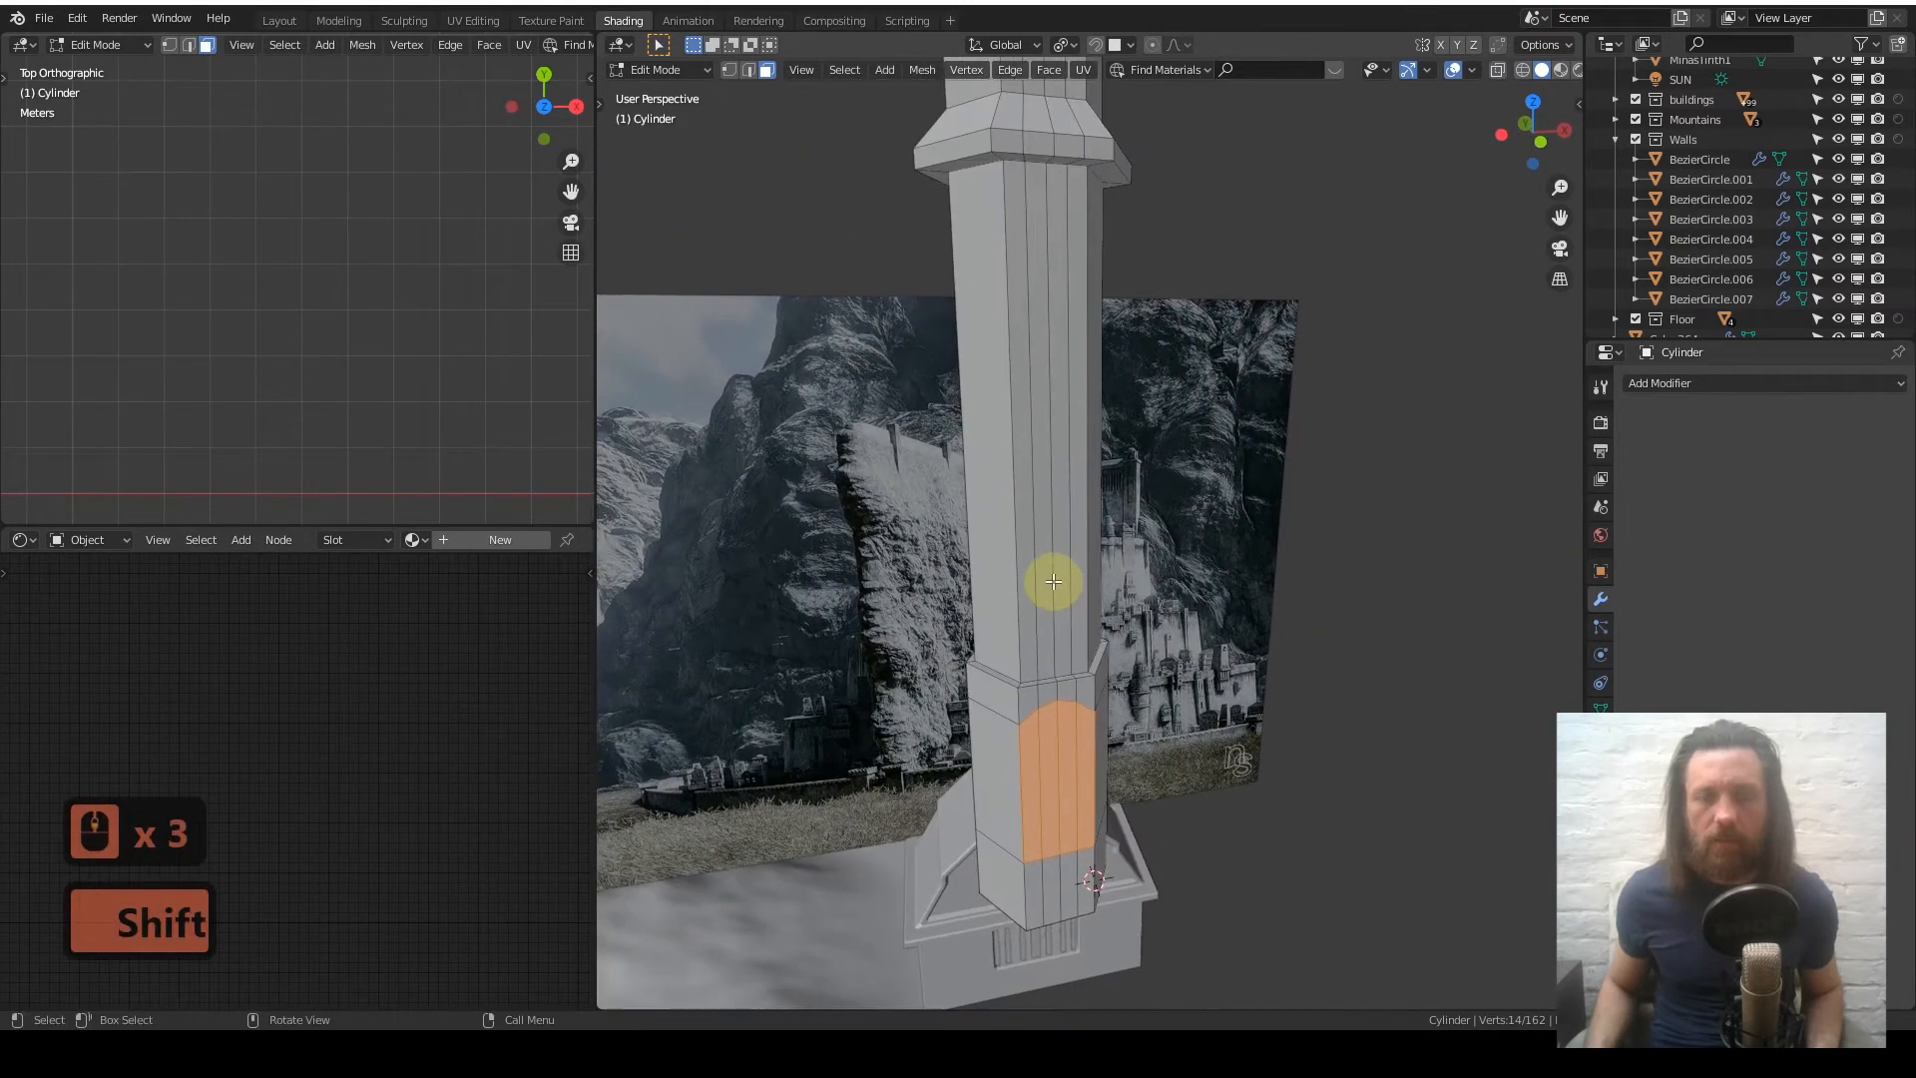
middle_click_drag(1067, 249, 1012, 578, "shift")
middle_click_drag(1005, 469, 1003, 779, "shift")
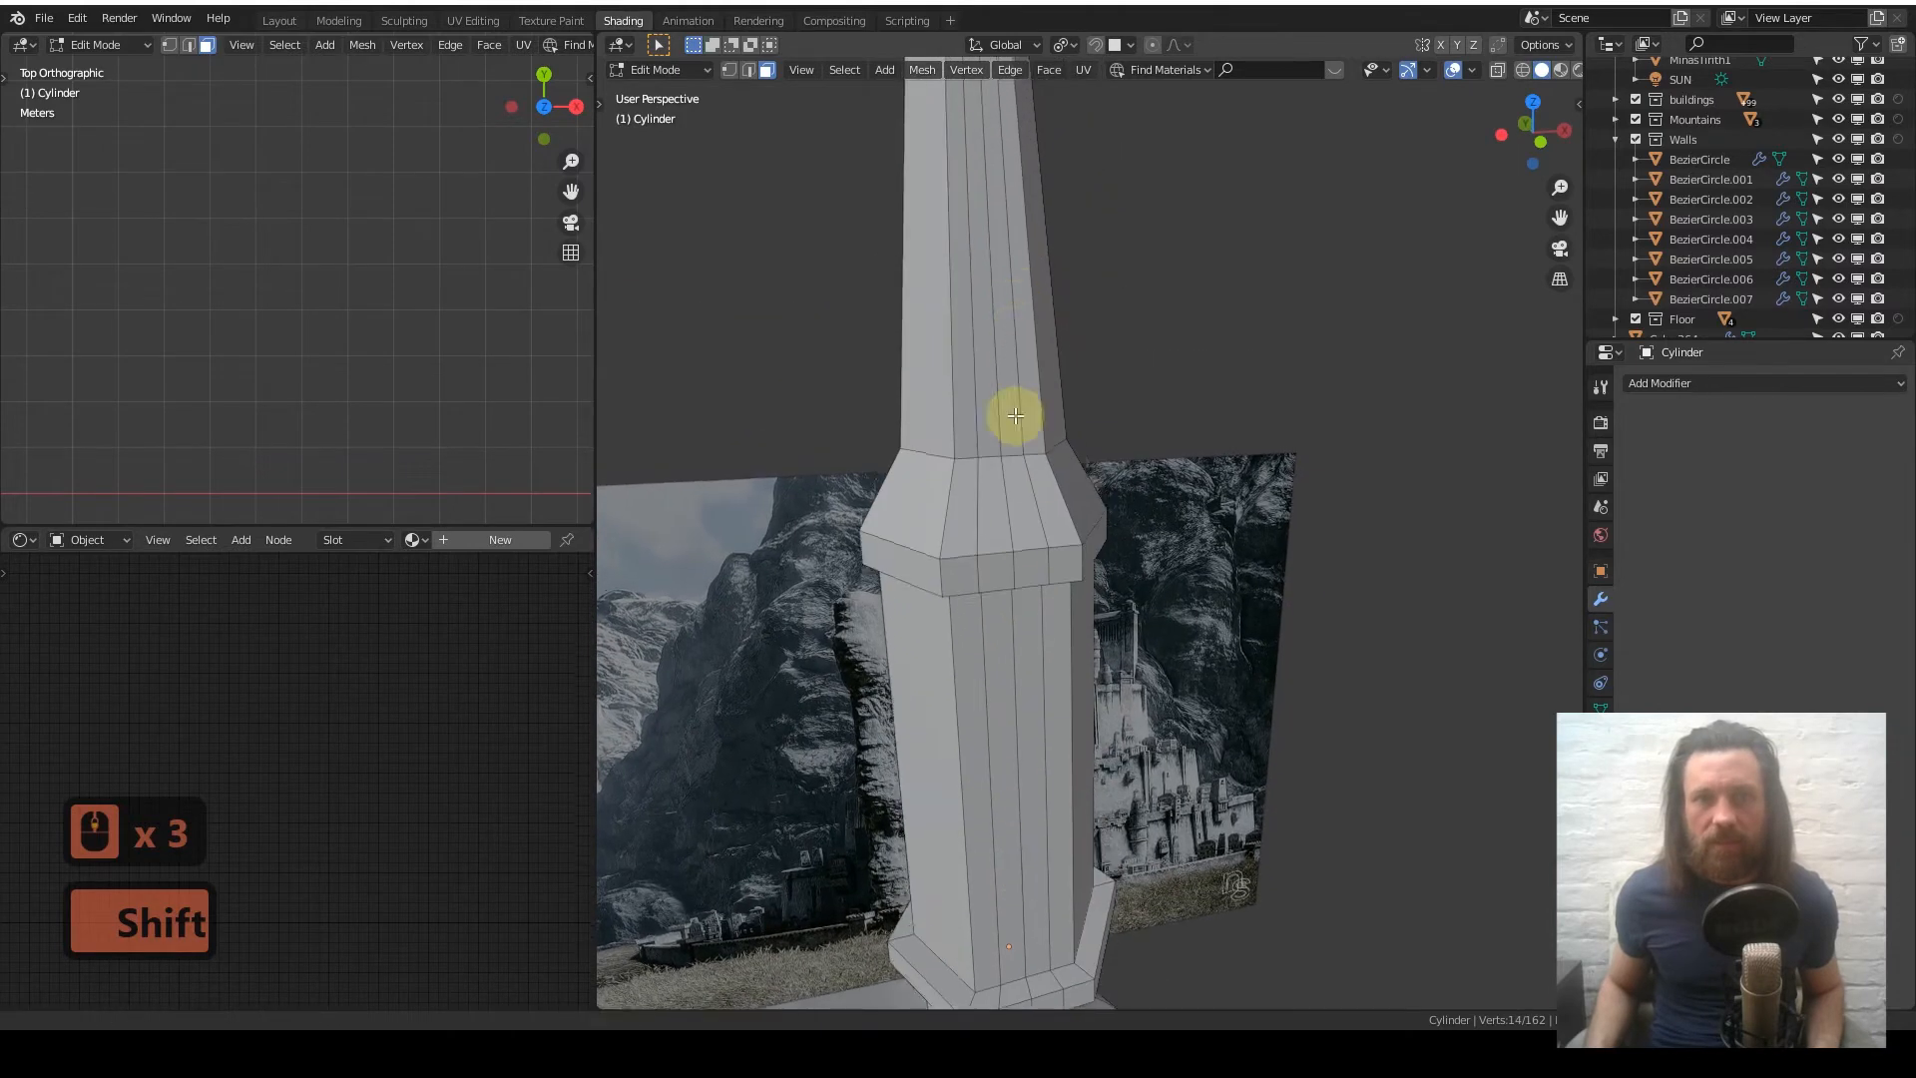
middle_click_drag(1014, 416, 1001, 609, "shift")
middle_click_drag(954, 338, 953, 346, "shift")
scroll(1037, 778, "down", 3)
middle_click_drag(1038, 787, 1008, 310, "shift")
middle_click_drag(1067, 757, 1001, 518, "shift")
middle_click_drag(957, 318, 992, 462, "shift")
scroll(987, 477, "up", 3)
- Undo the arch shaping and vertical loop cuts on the base section, keeping only its two horizontal edge loops
key("ctrl+z")
key("ctrl+z")
key("ctrl+z")
key("ctrl+z")
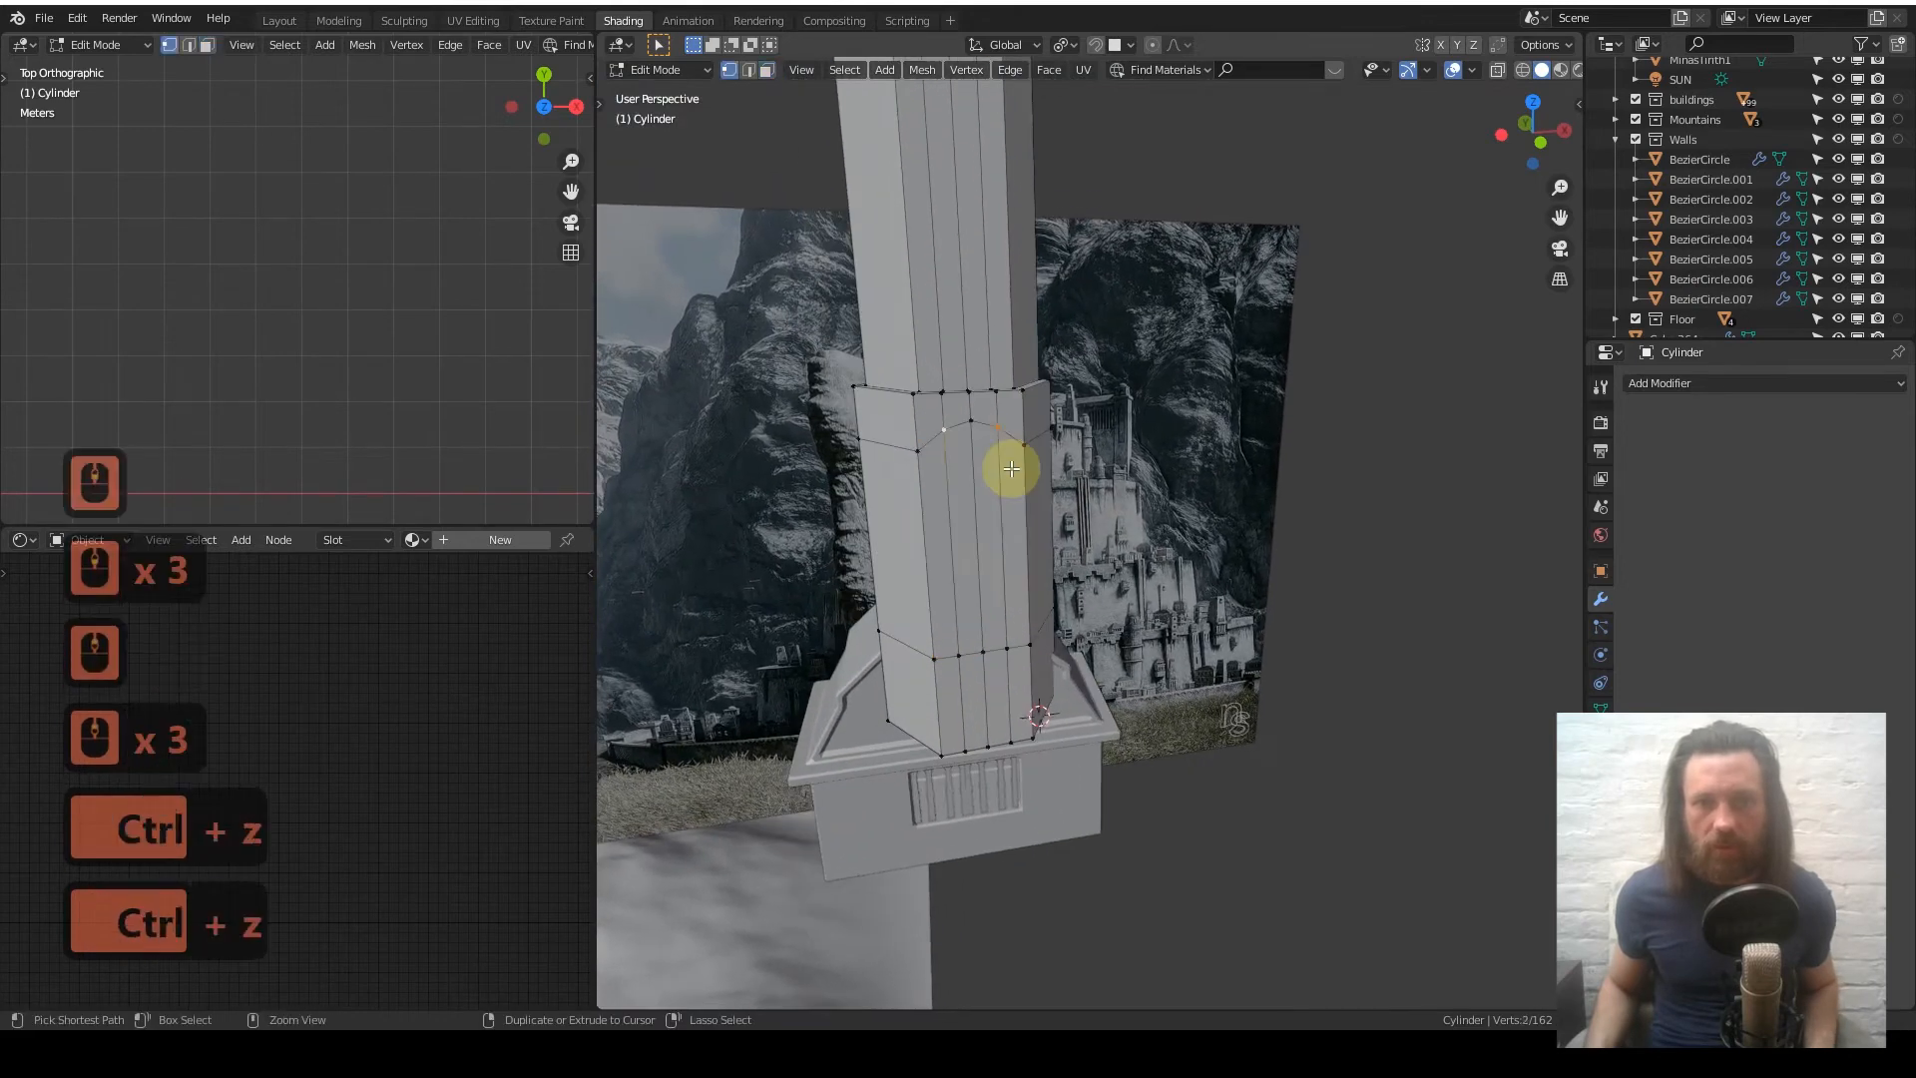
key("ctrl+z")
key("ctrl+z")
key("ctrl+z")
key("ctrl+z")
key("ctrl+z")
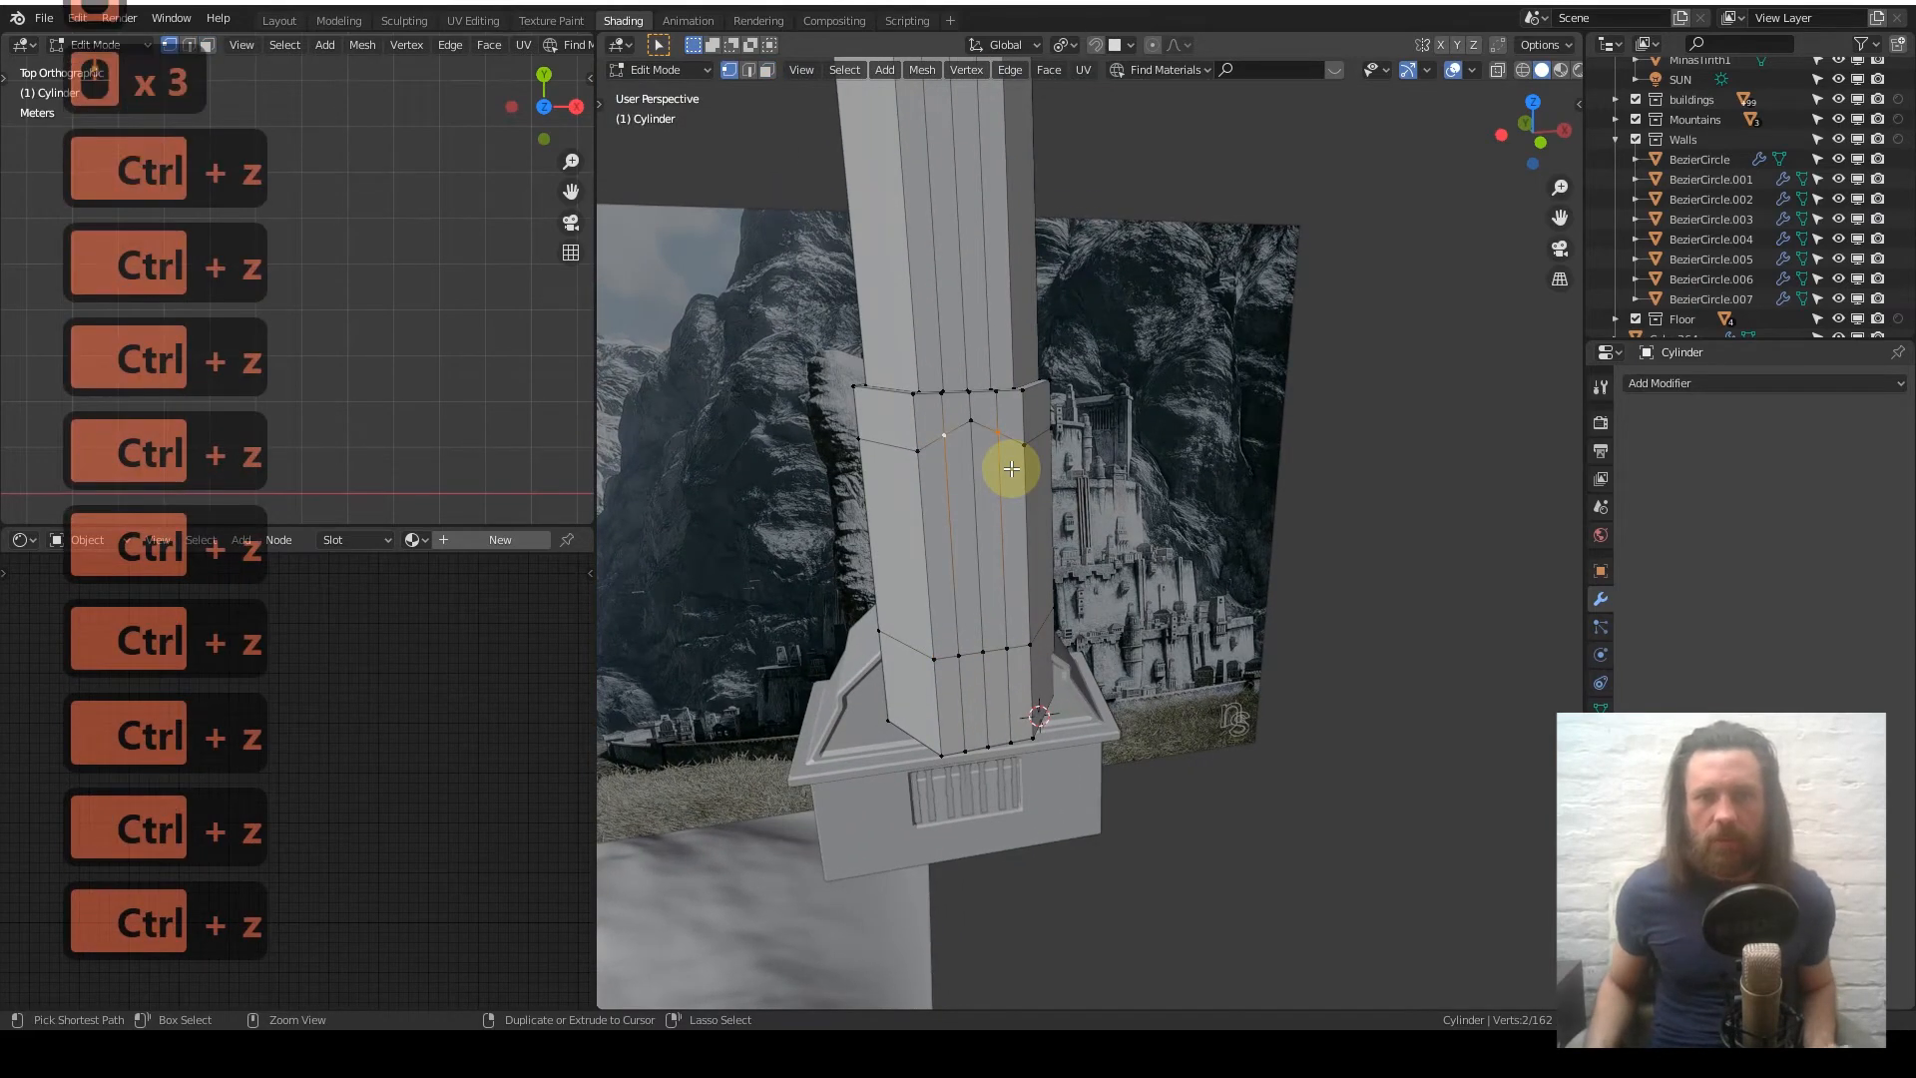
key("ctrl+z")
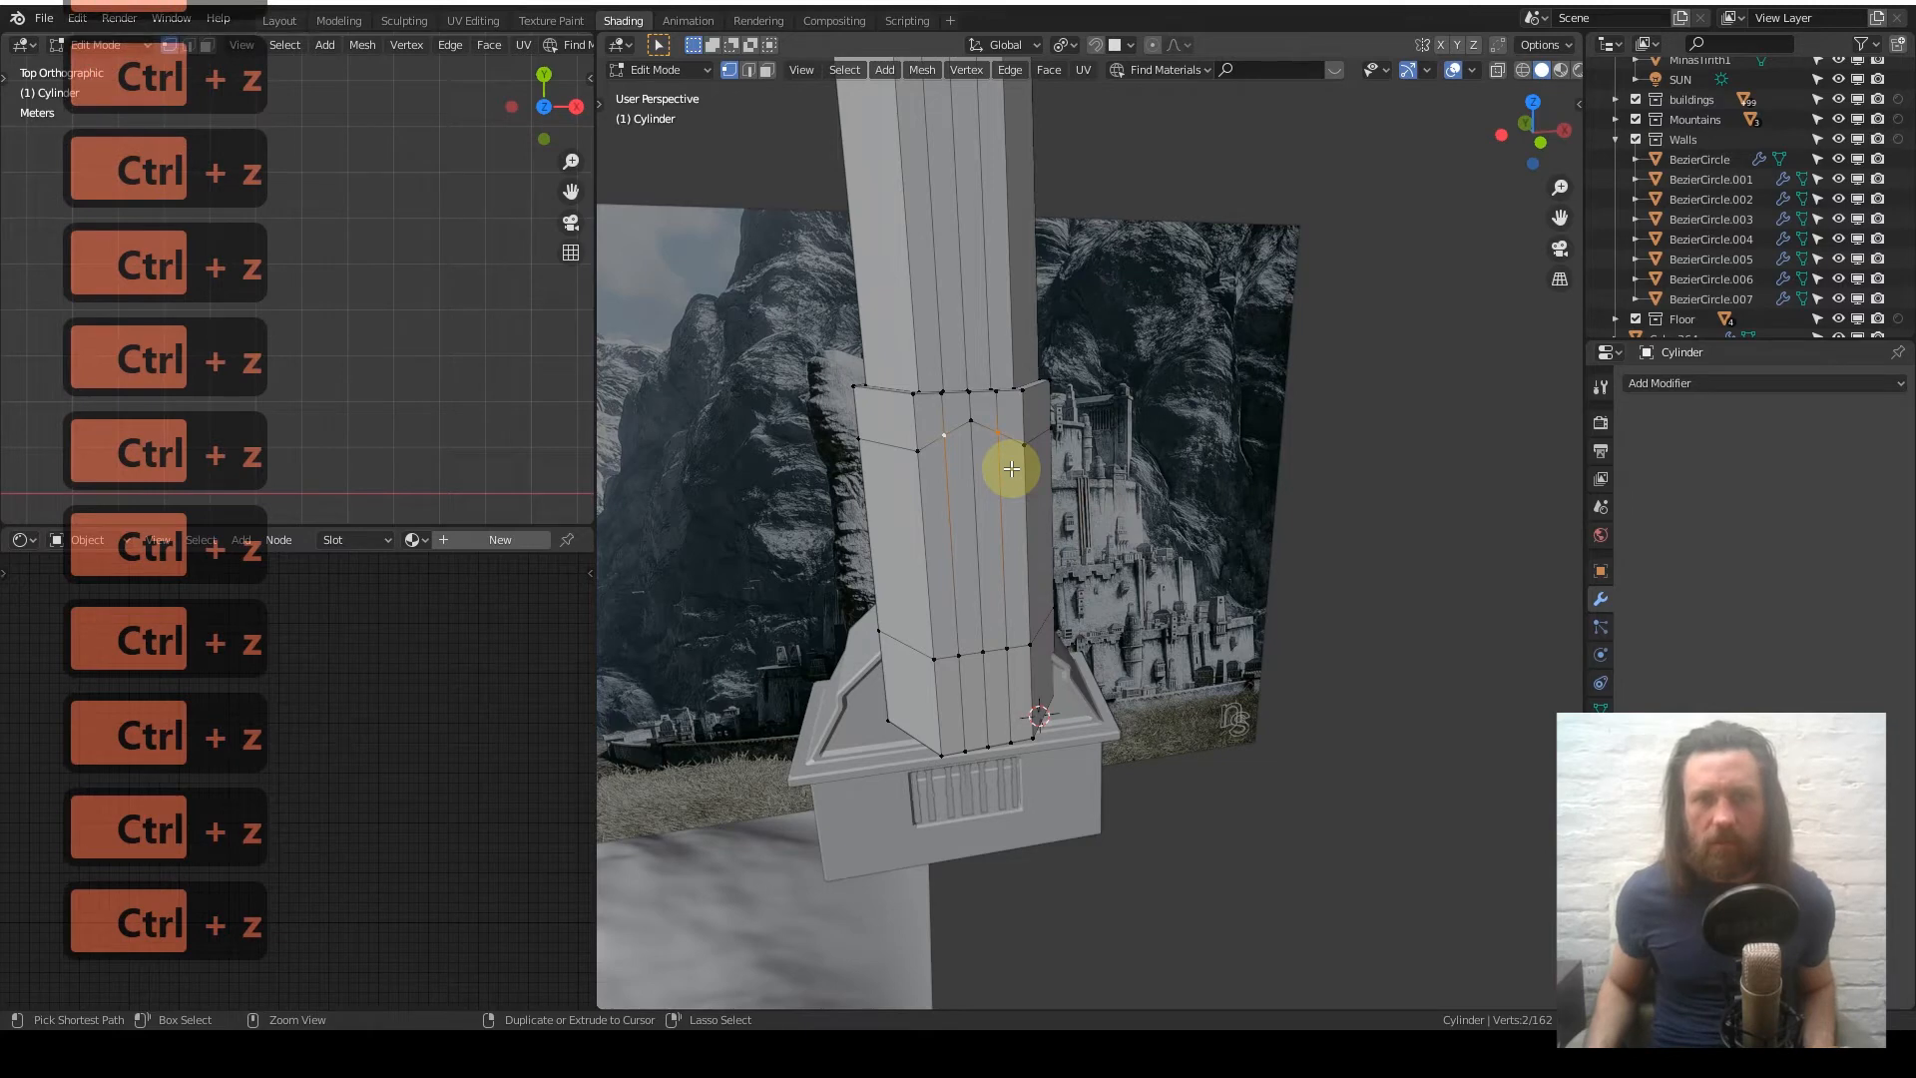
key("ctrl+z")
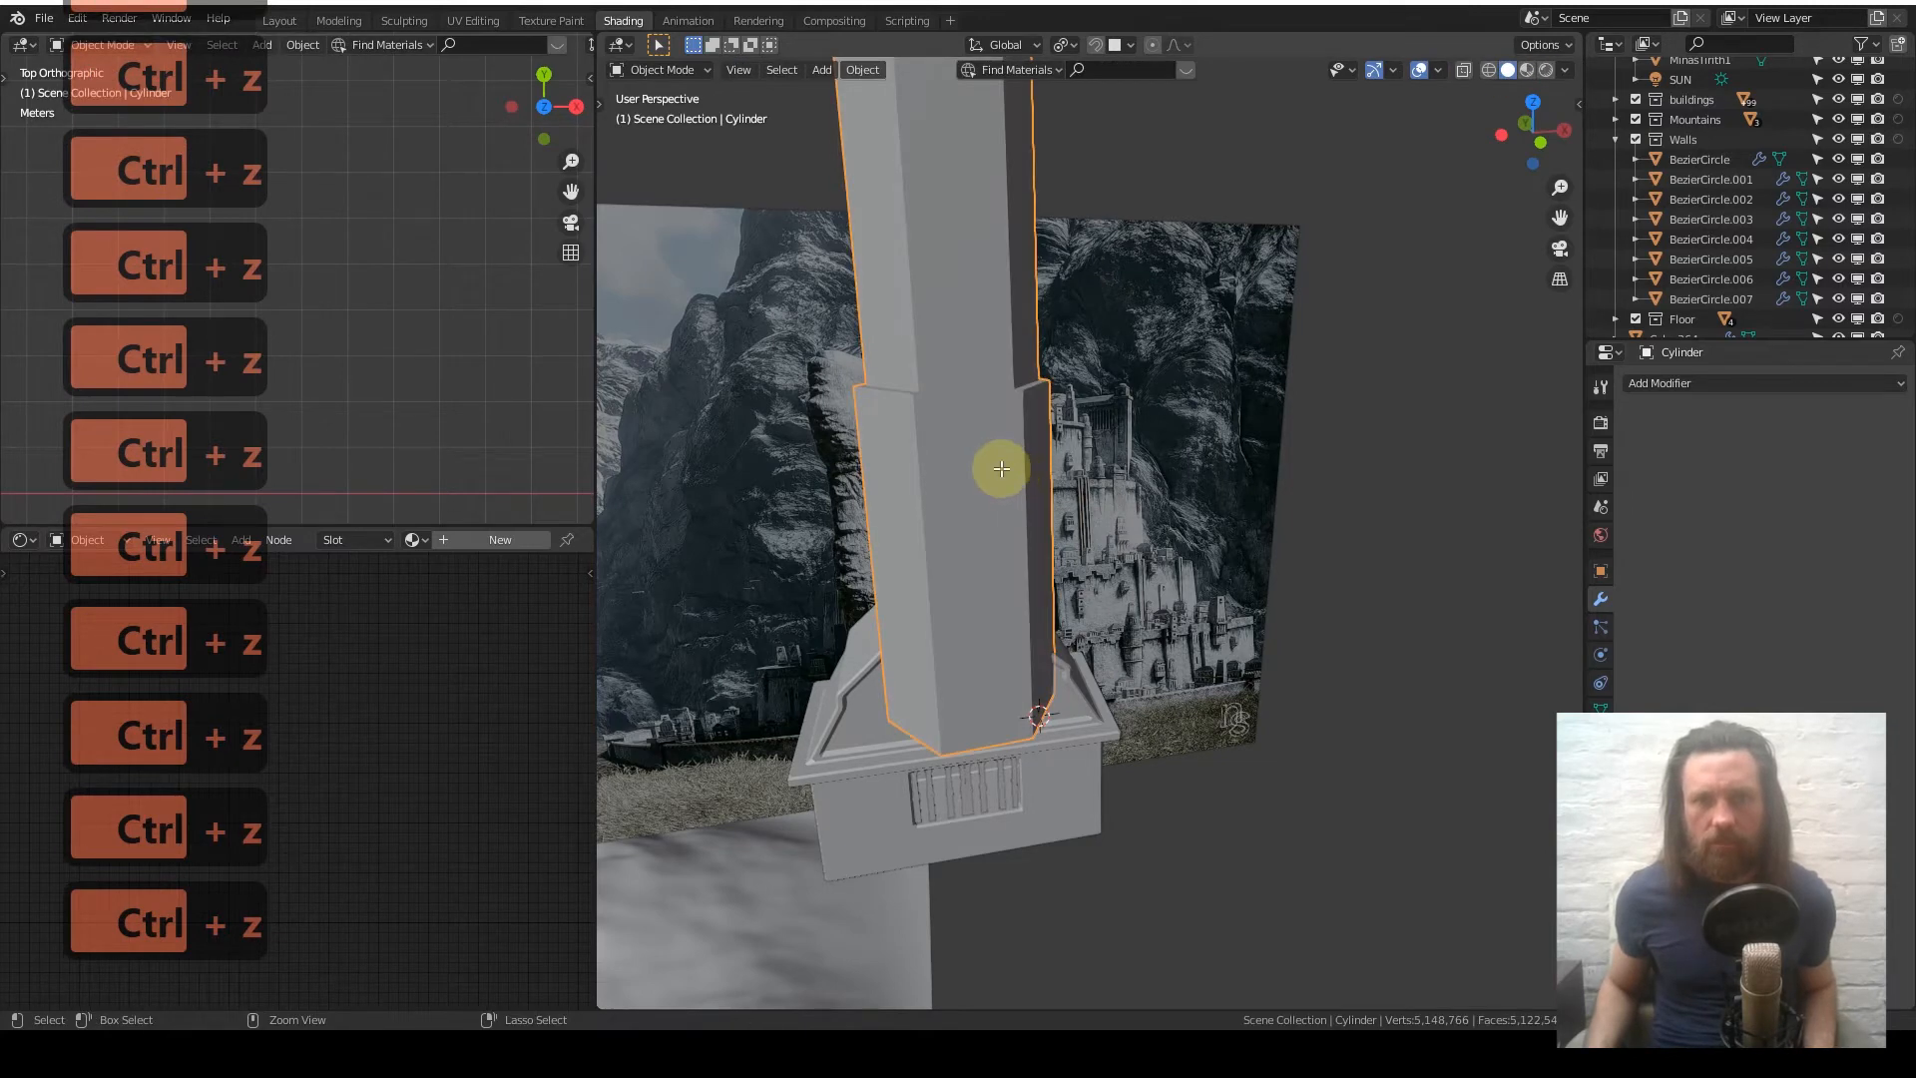
key("ctrl+z")
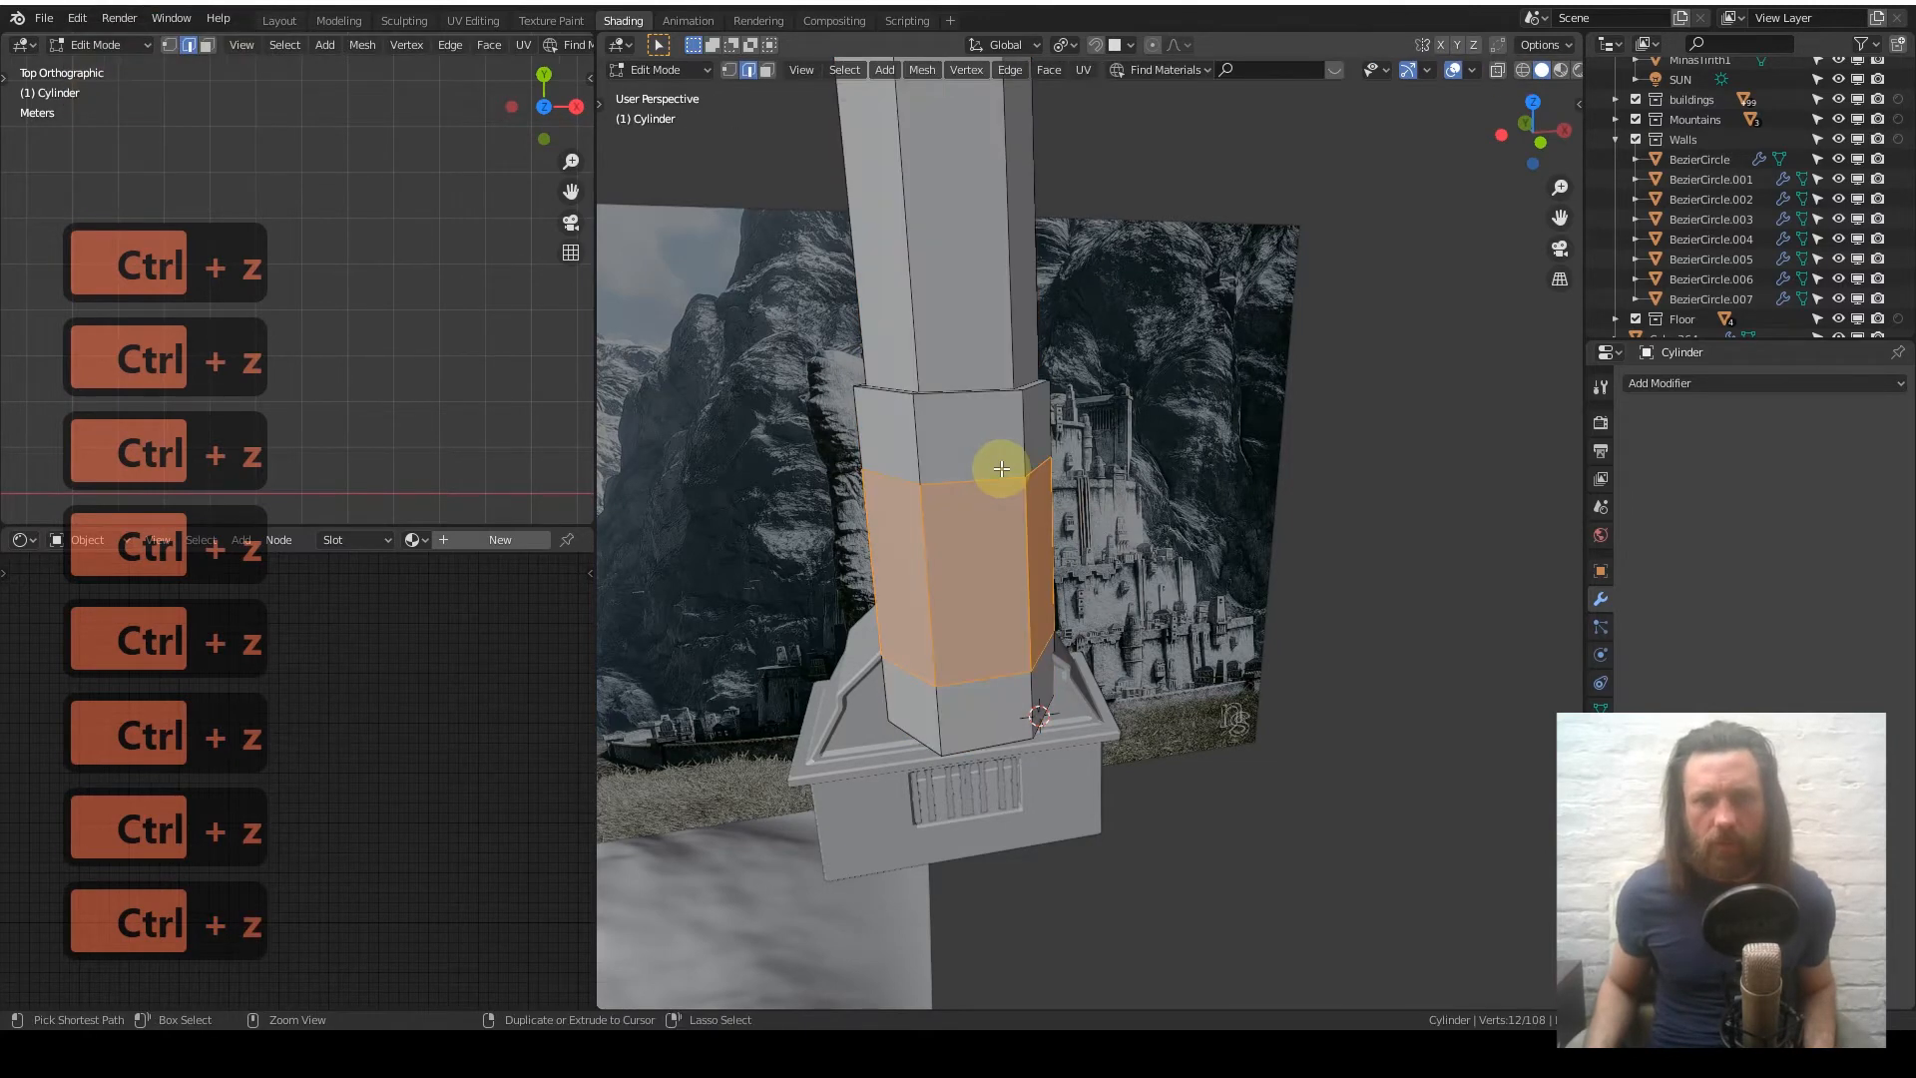
key("ctrl+shift+z")
key("ctrl+shift+z")
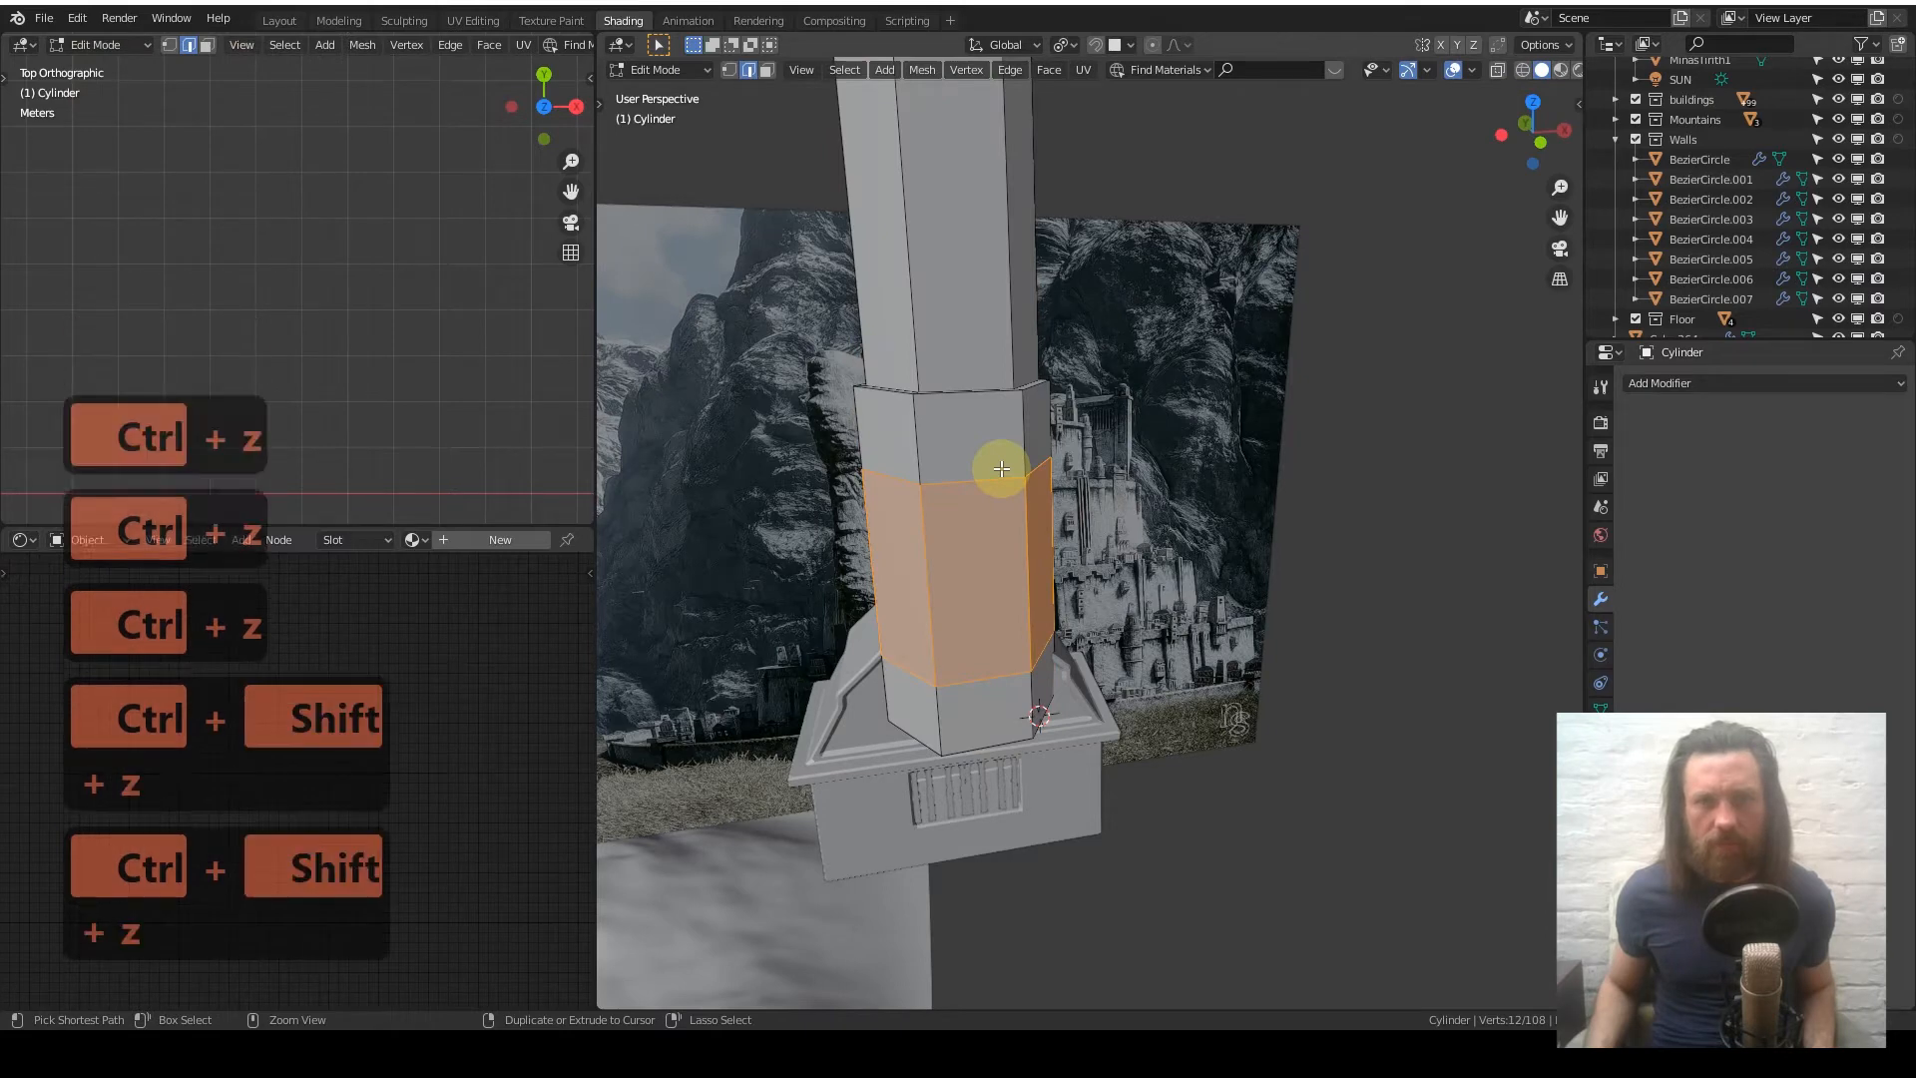
key("ctrl+shift+z")
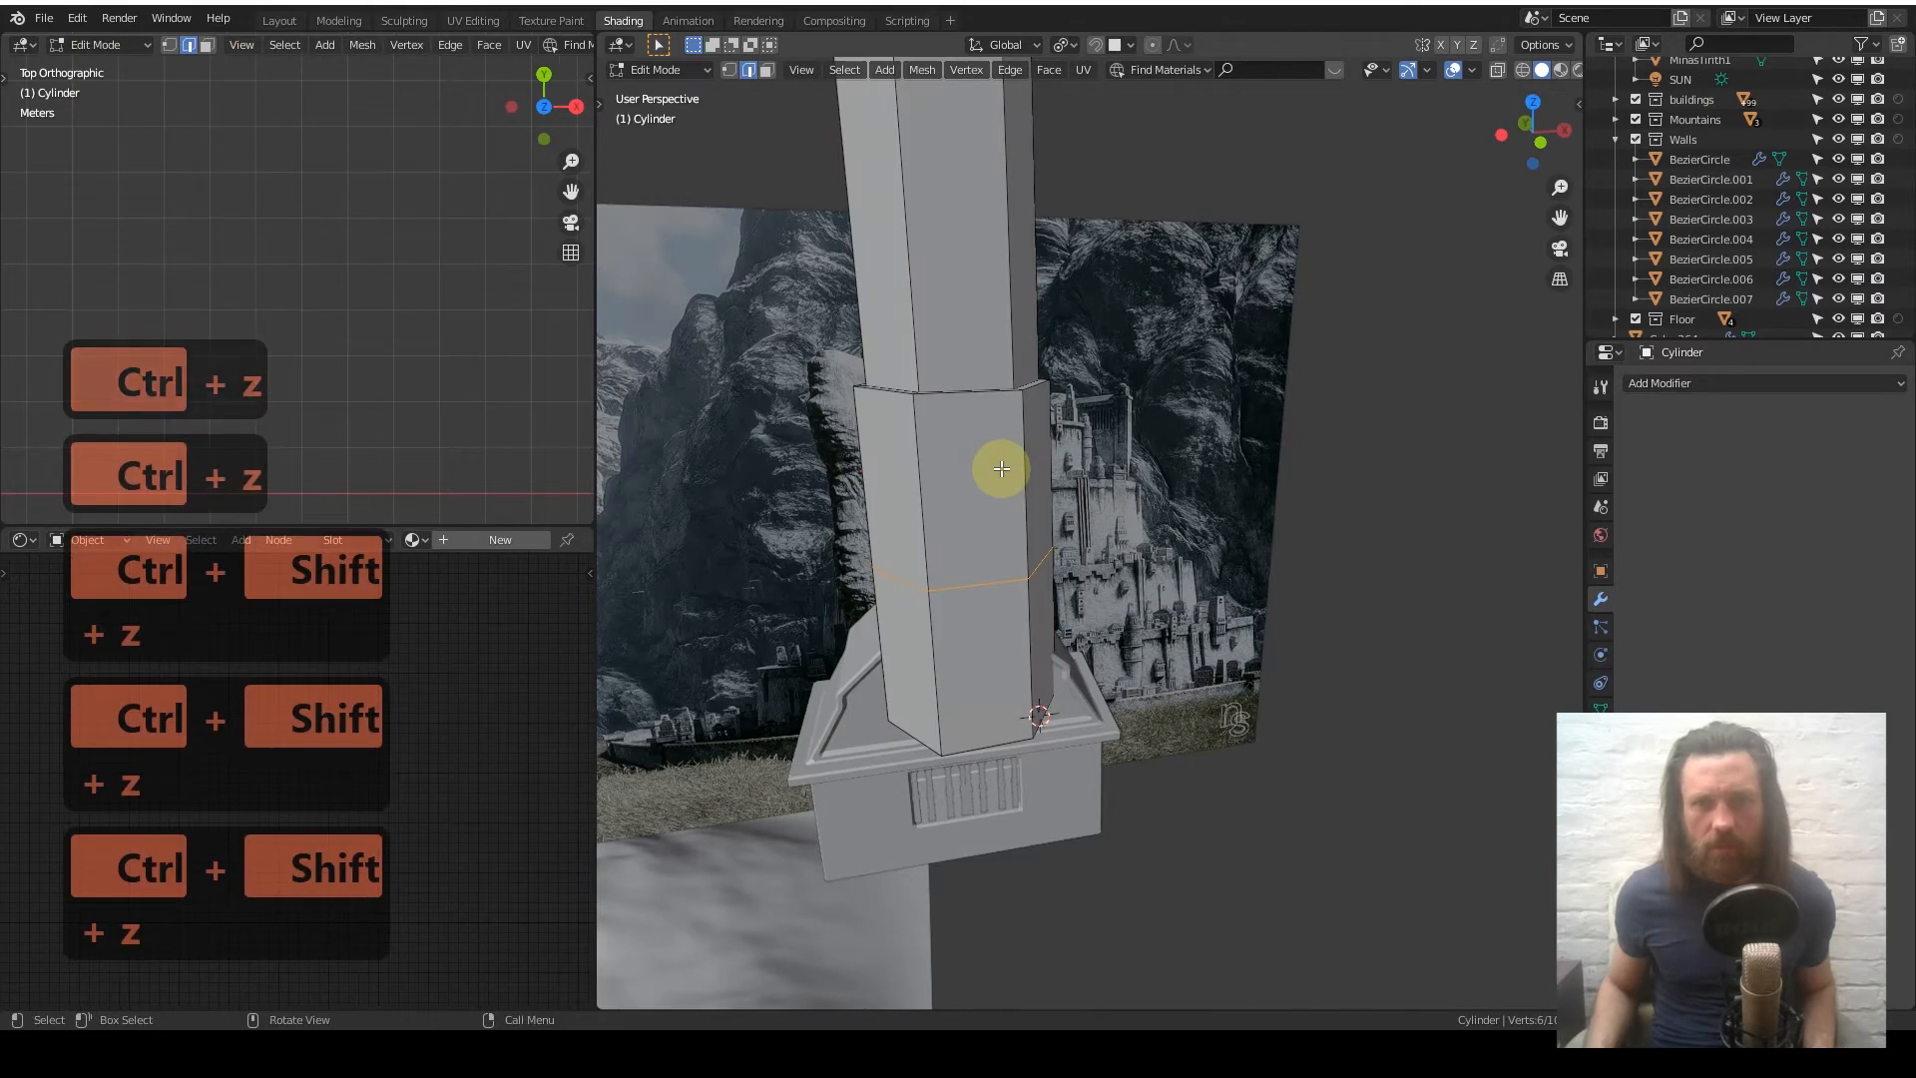
key("shift")
key("ctrl+shift+z")
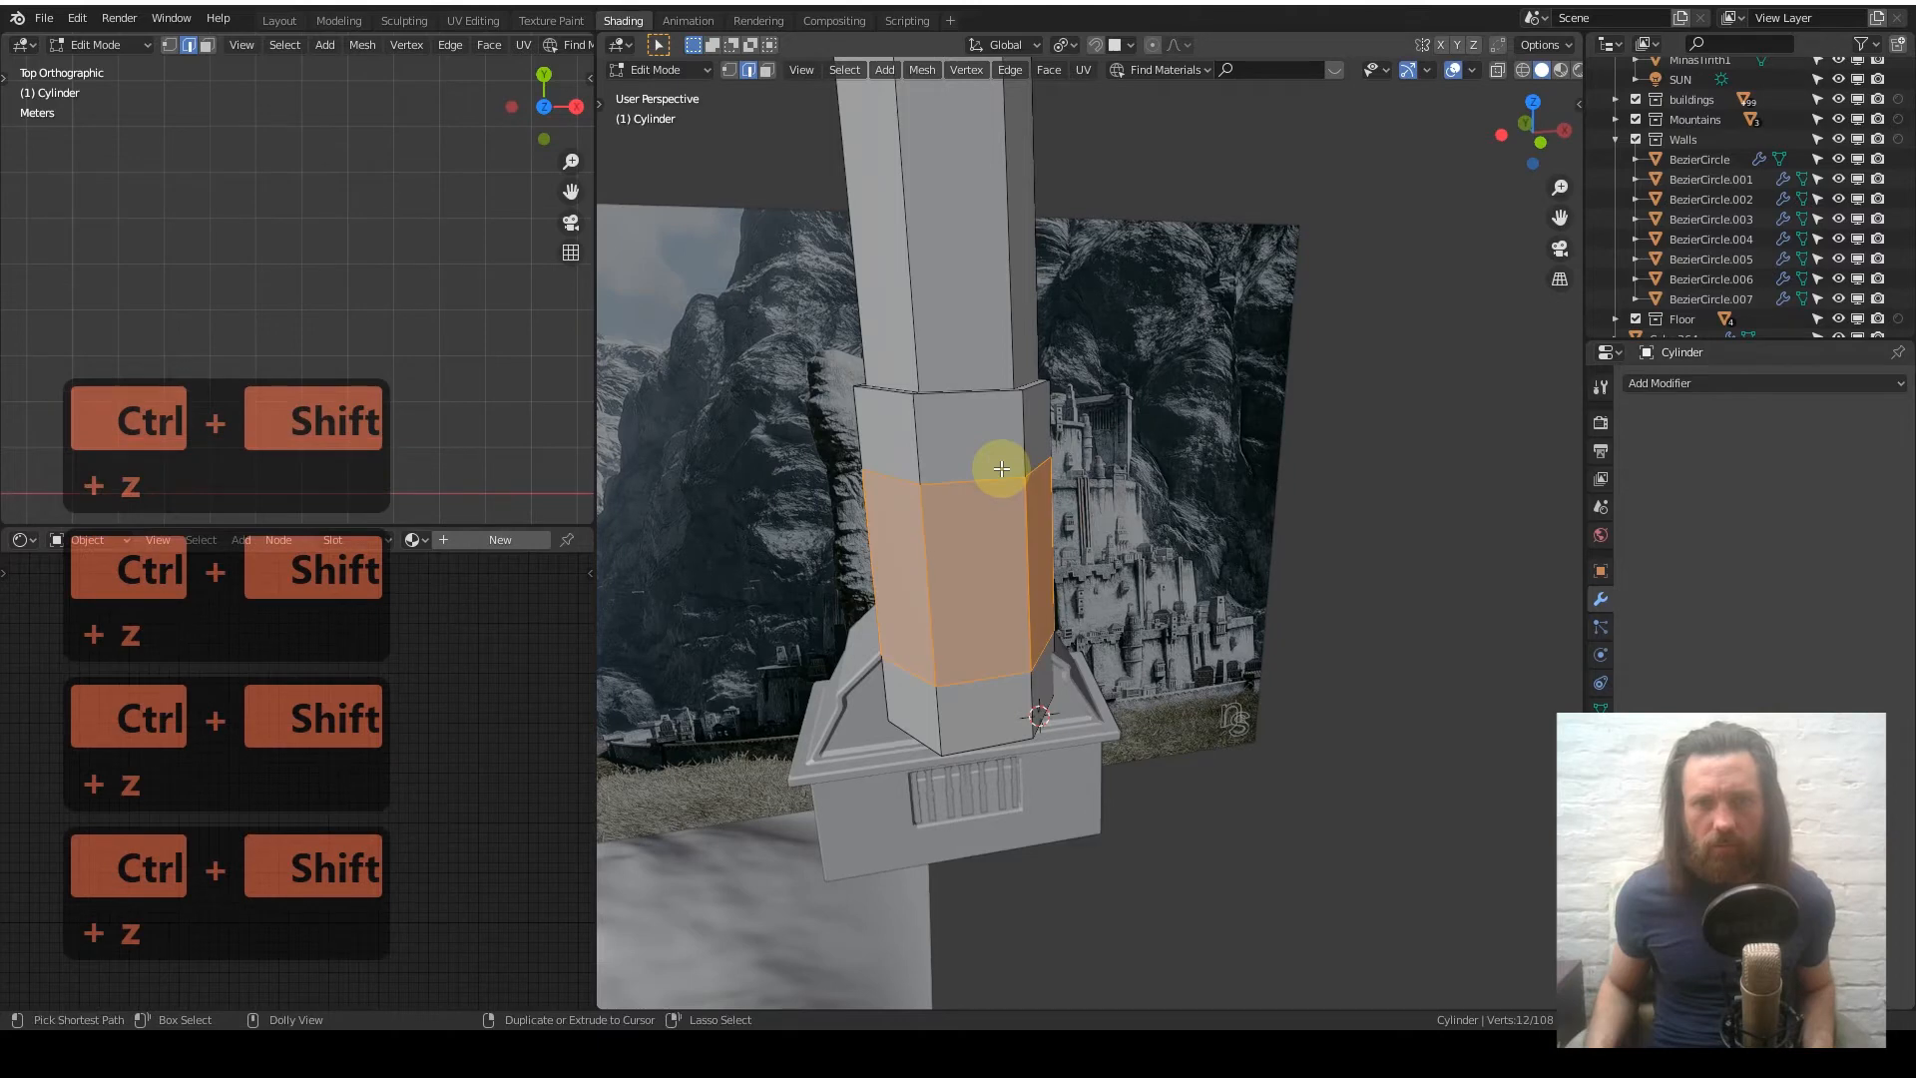
key("ctrl+shift+z")
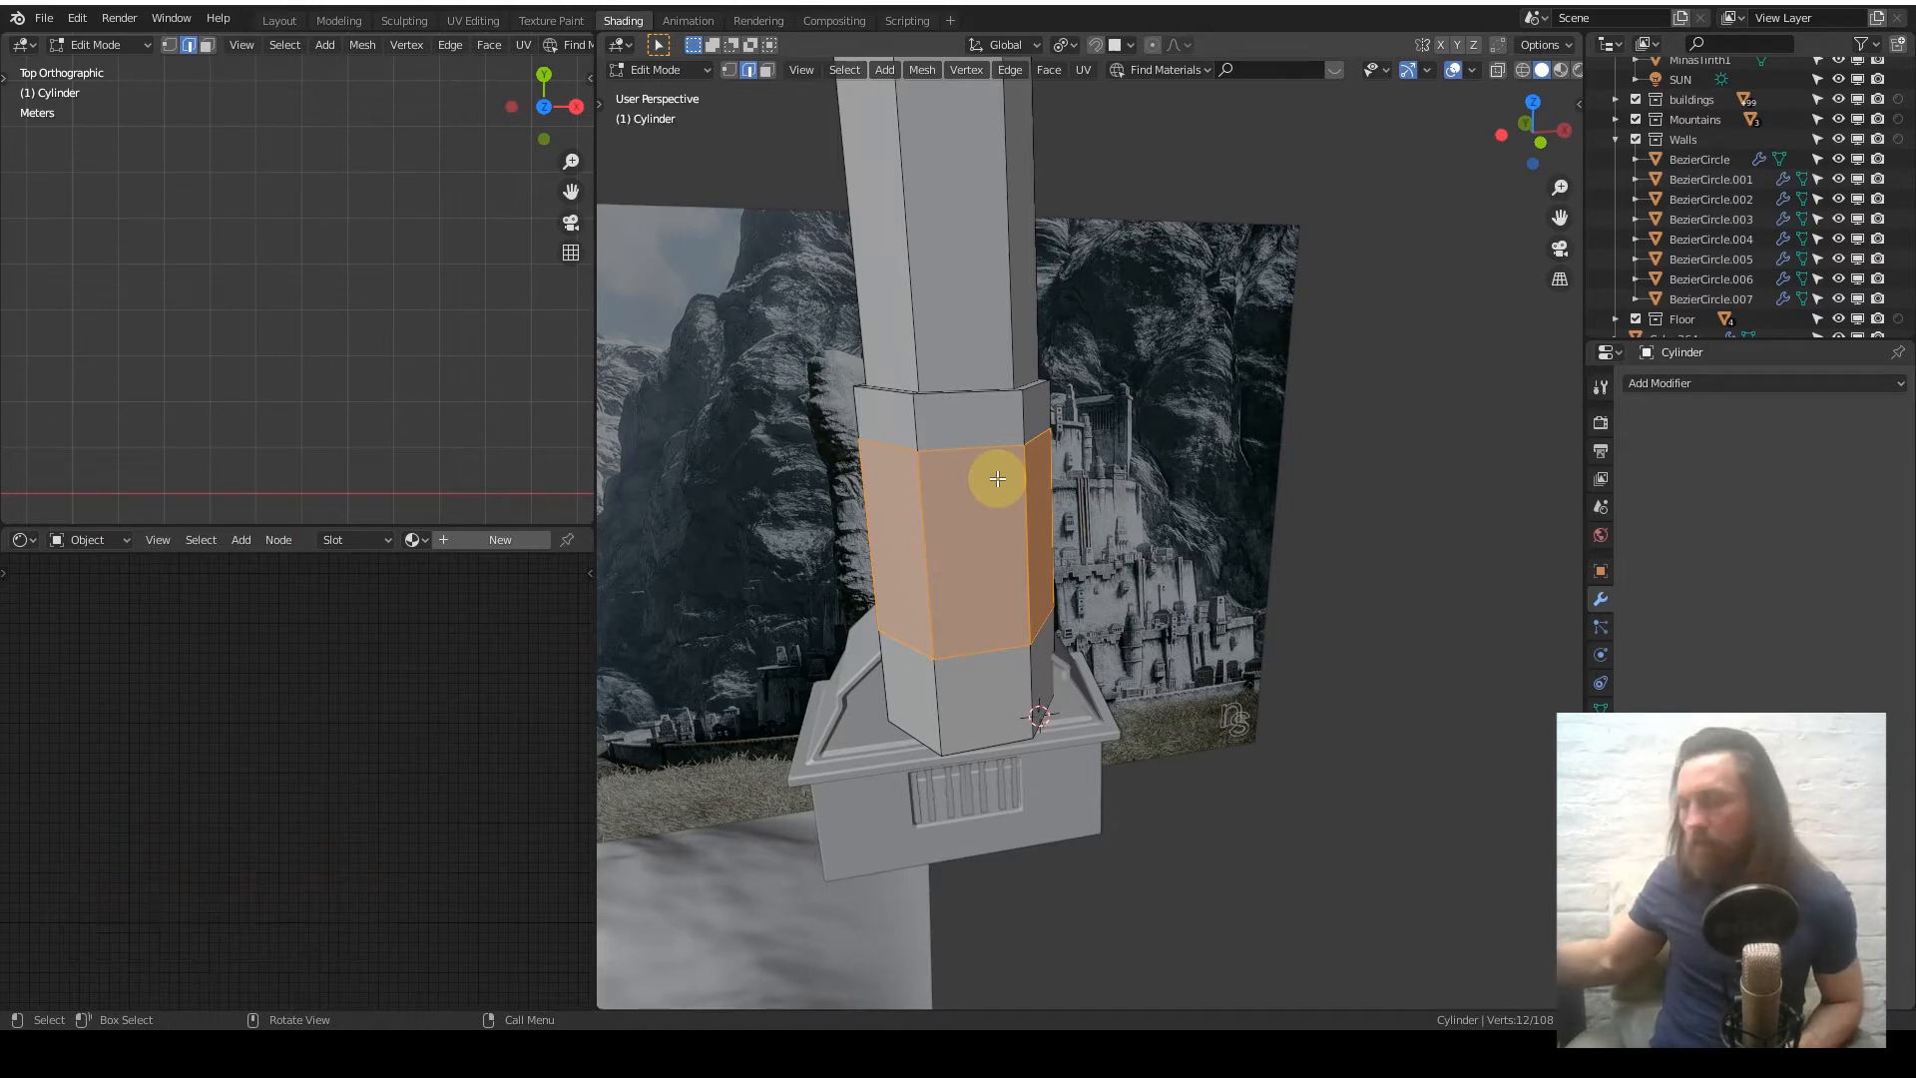
- Add three evenly spaced vertical loop cuts down the tower's front face, without sliding them
key("ctrl")
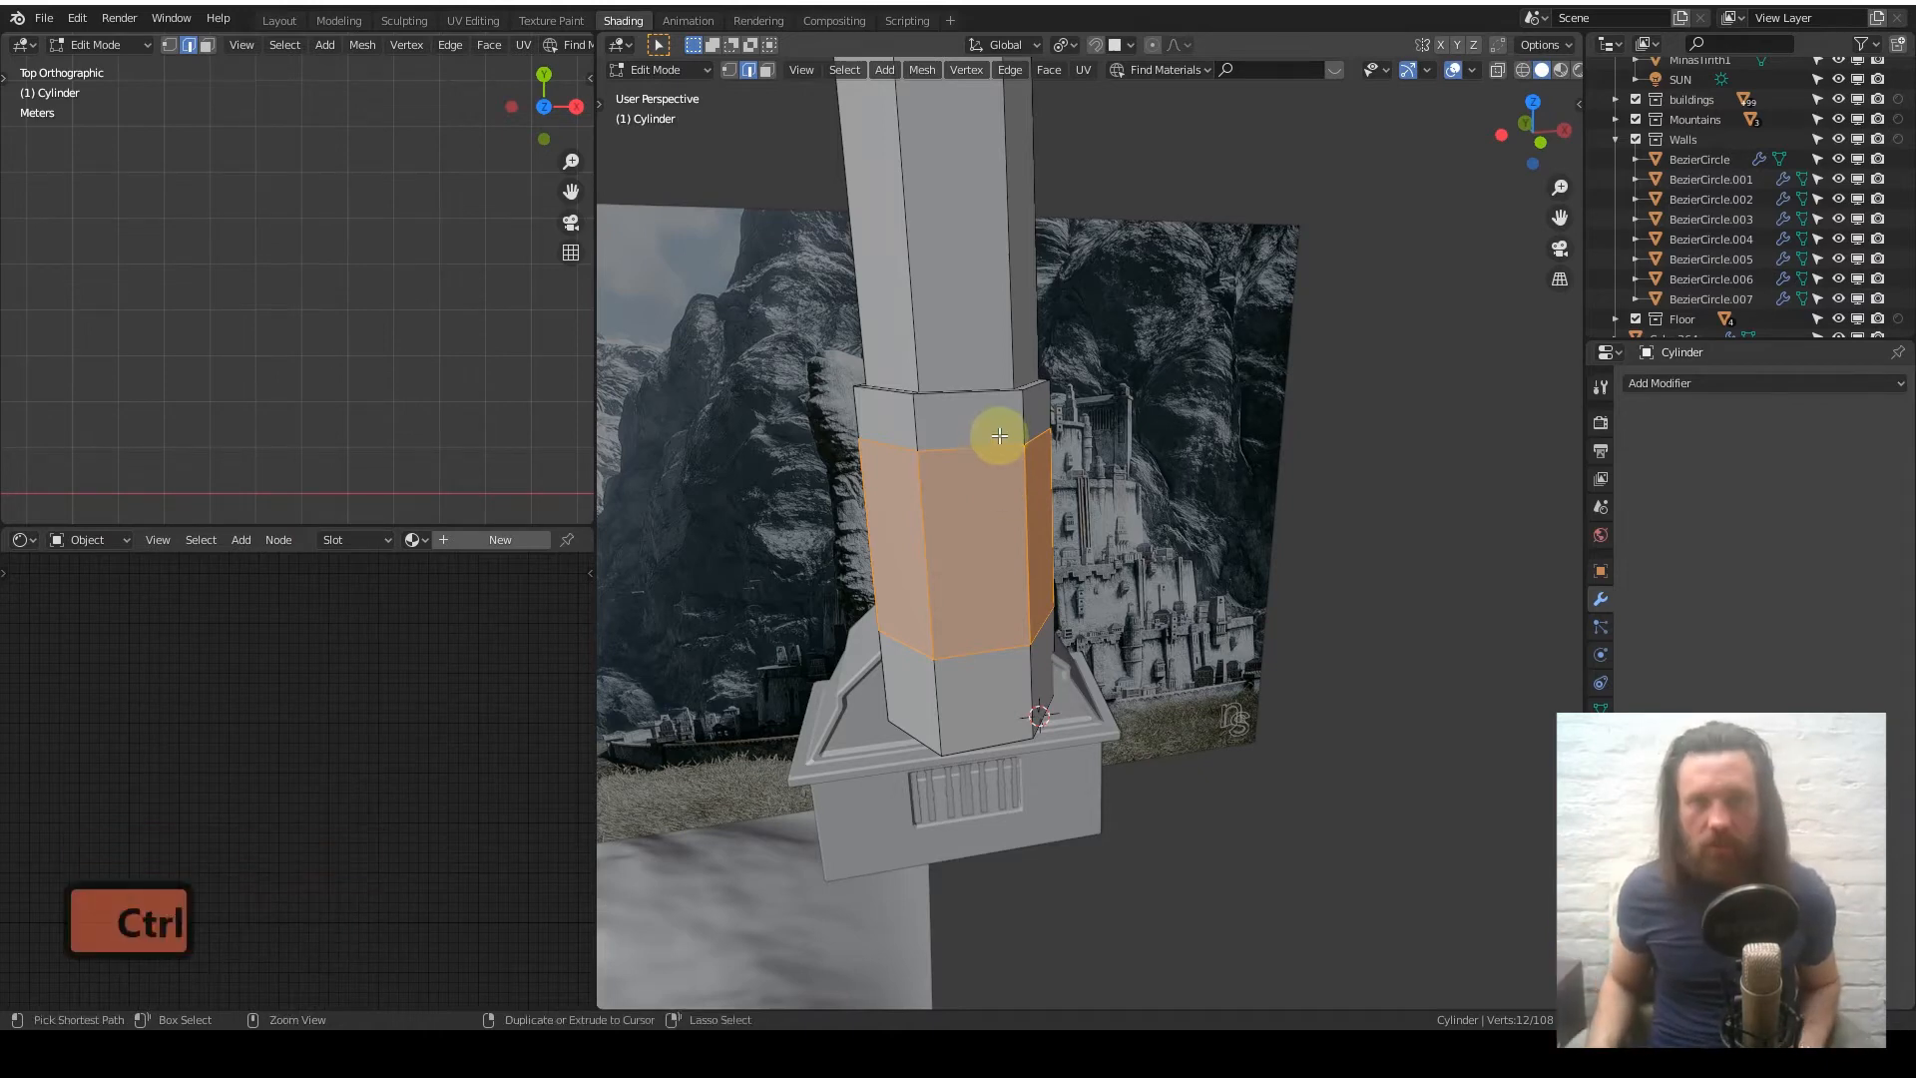
key("ctrl+r")
scroll(988, 441, "up", 2)
left_click(980, 447)
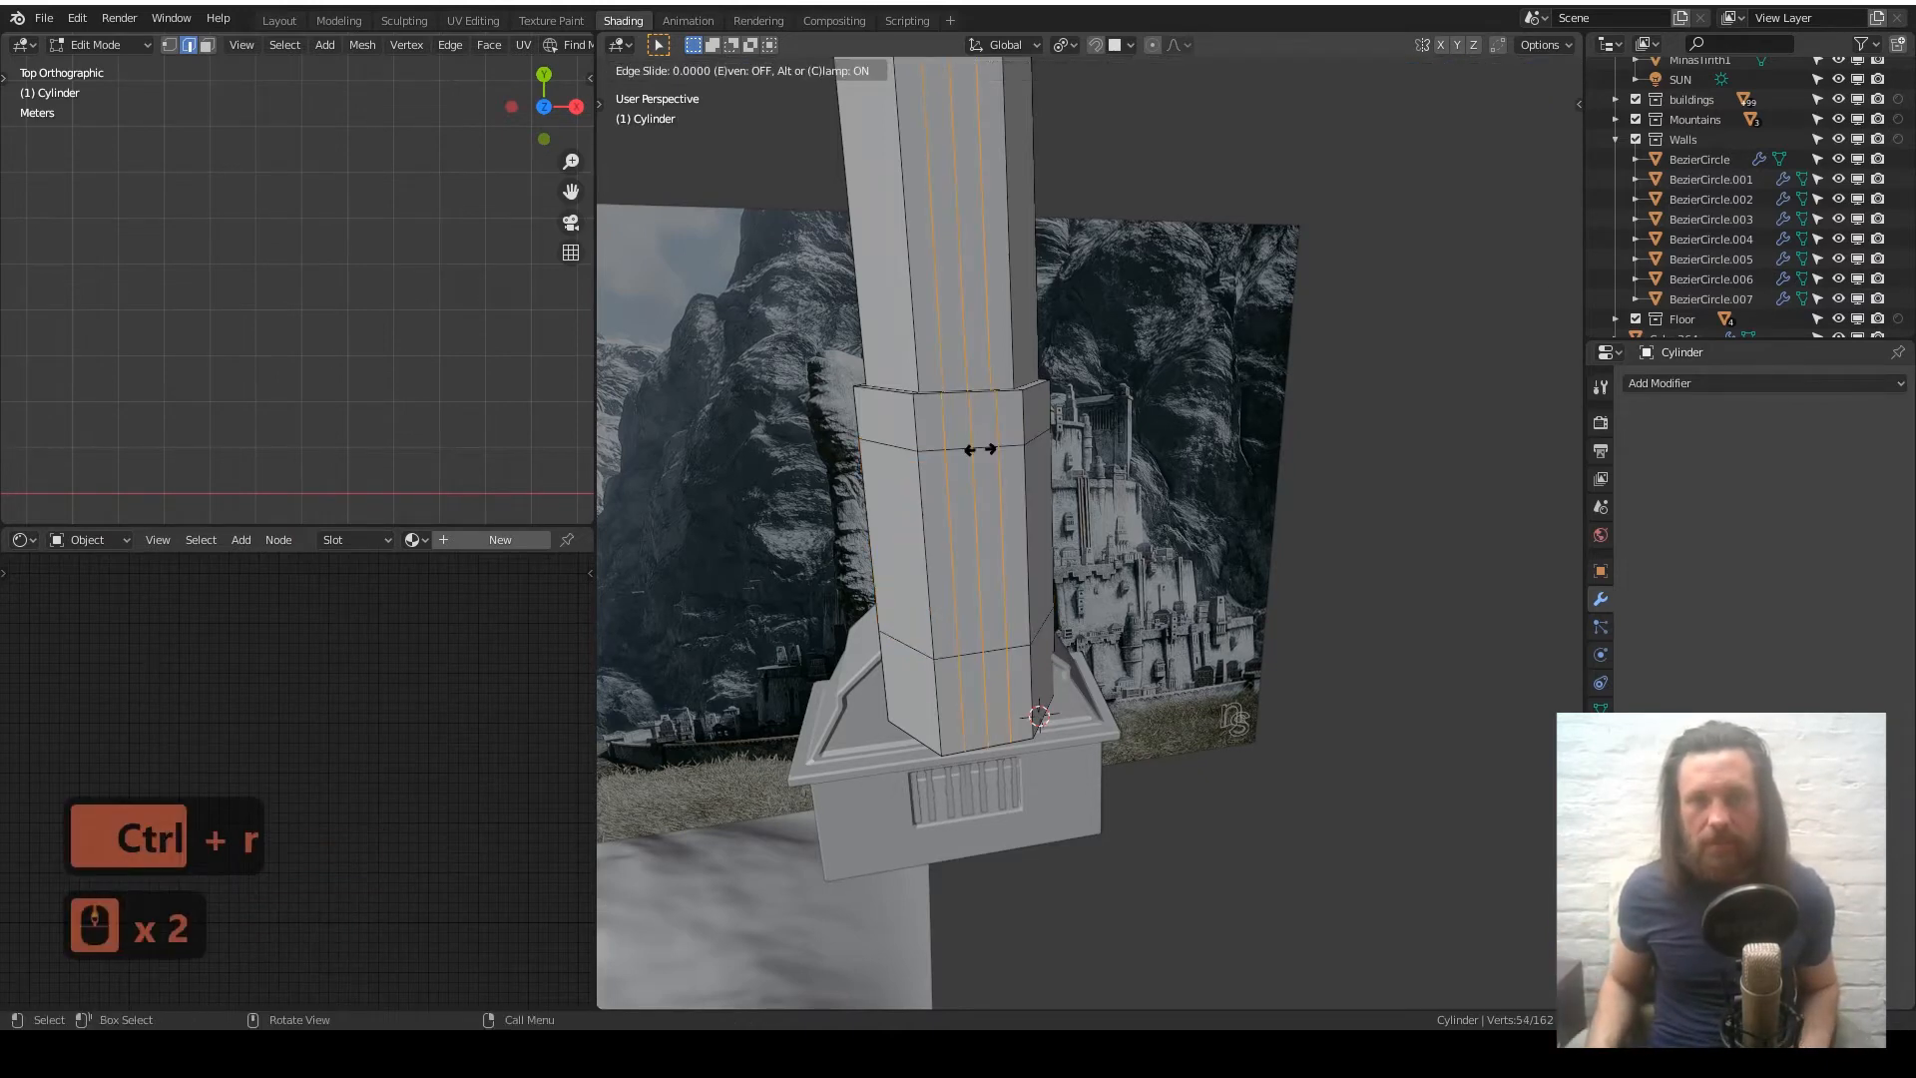
right_click(887, 440)
middle_click_drag(887, 440, 1270, 440)
- Add three evenly spaced vertical loop cuts to the opposite, rear face of the tower, without sliding them
key("ctrl")
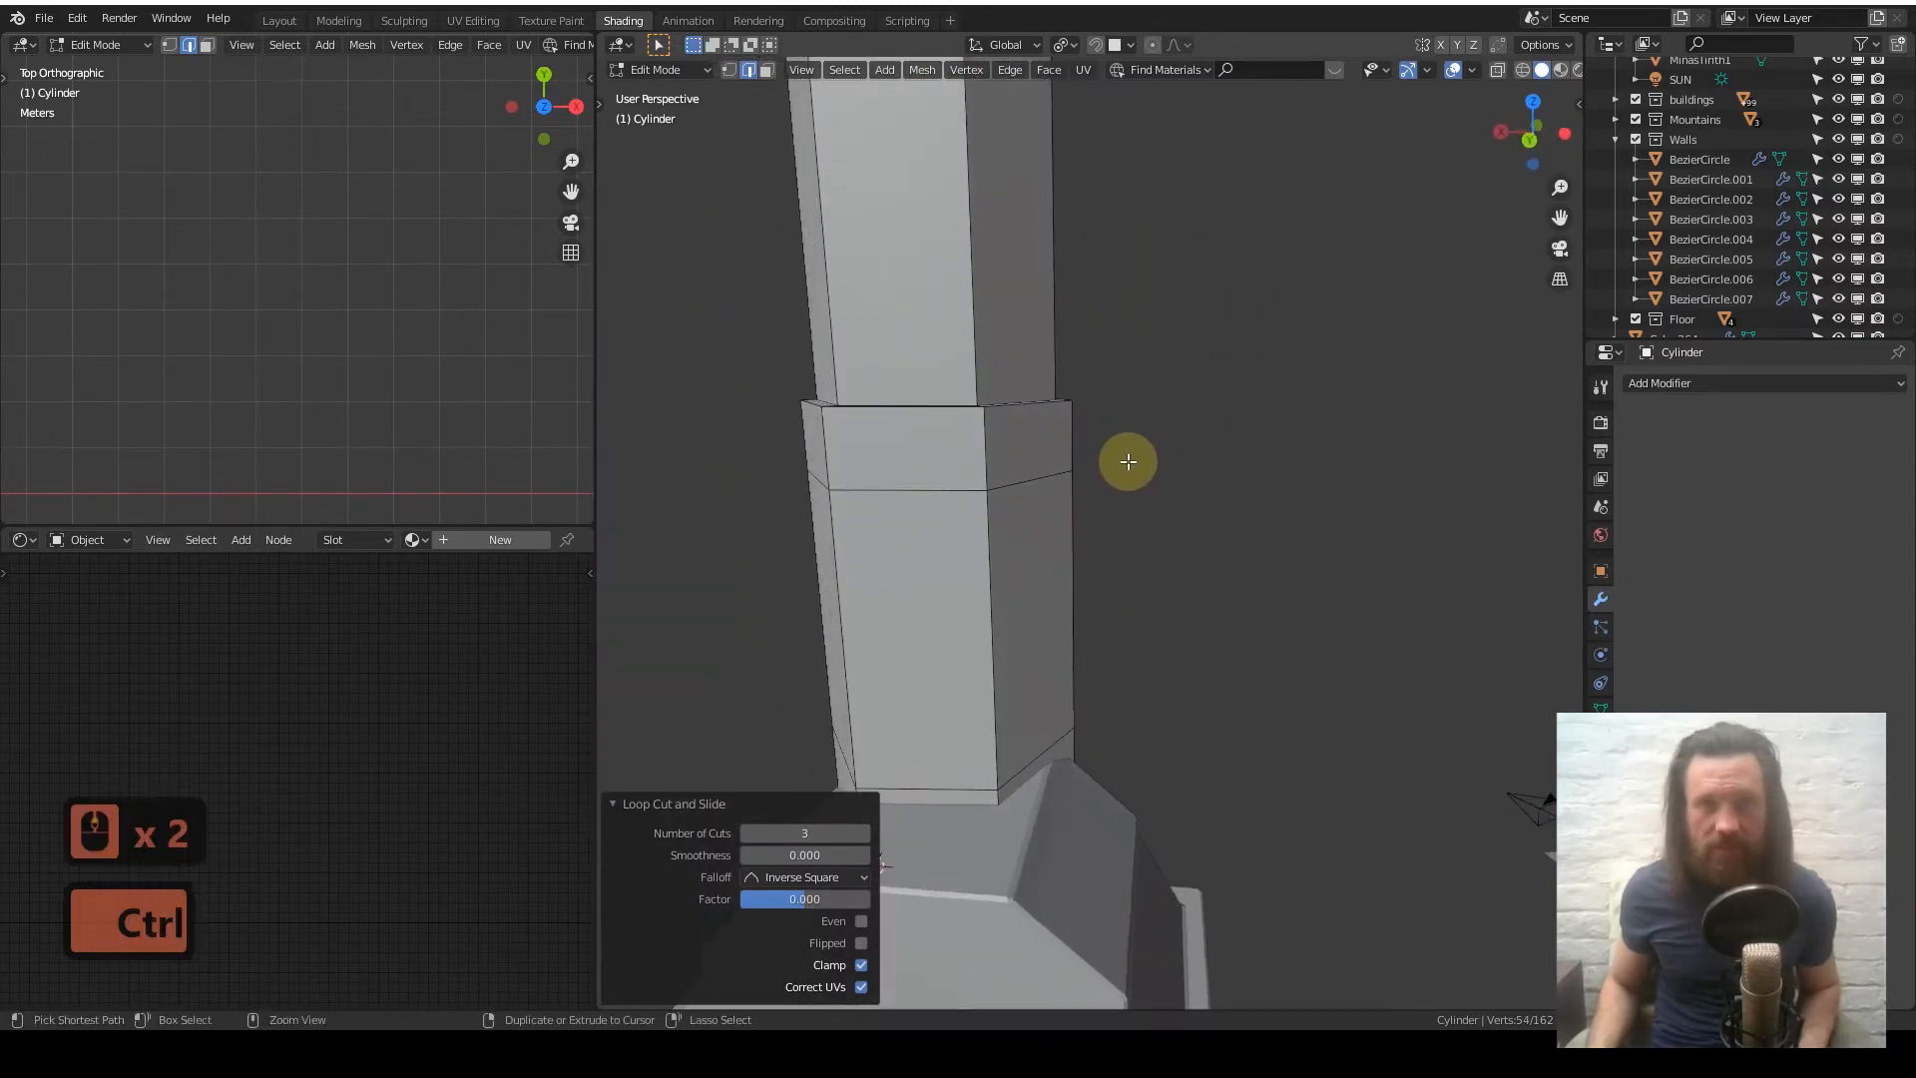
key("ctrl+r")
scroll(911, 481, "up", 2)
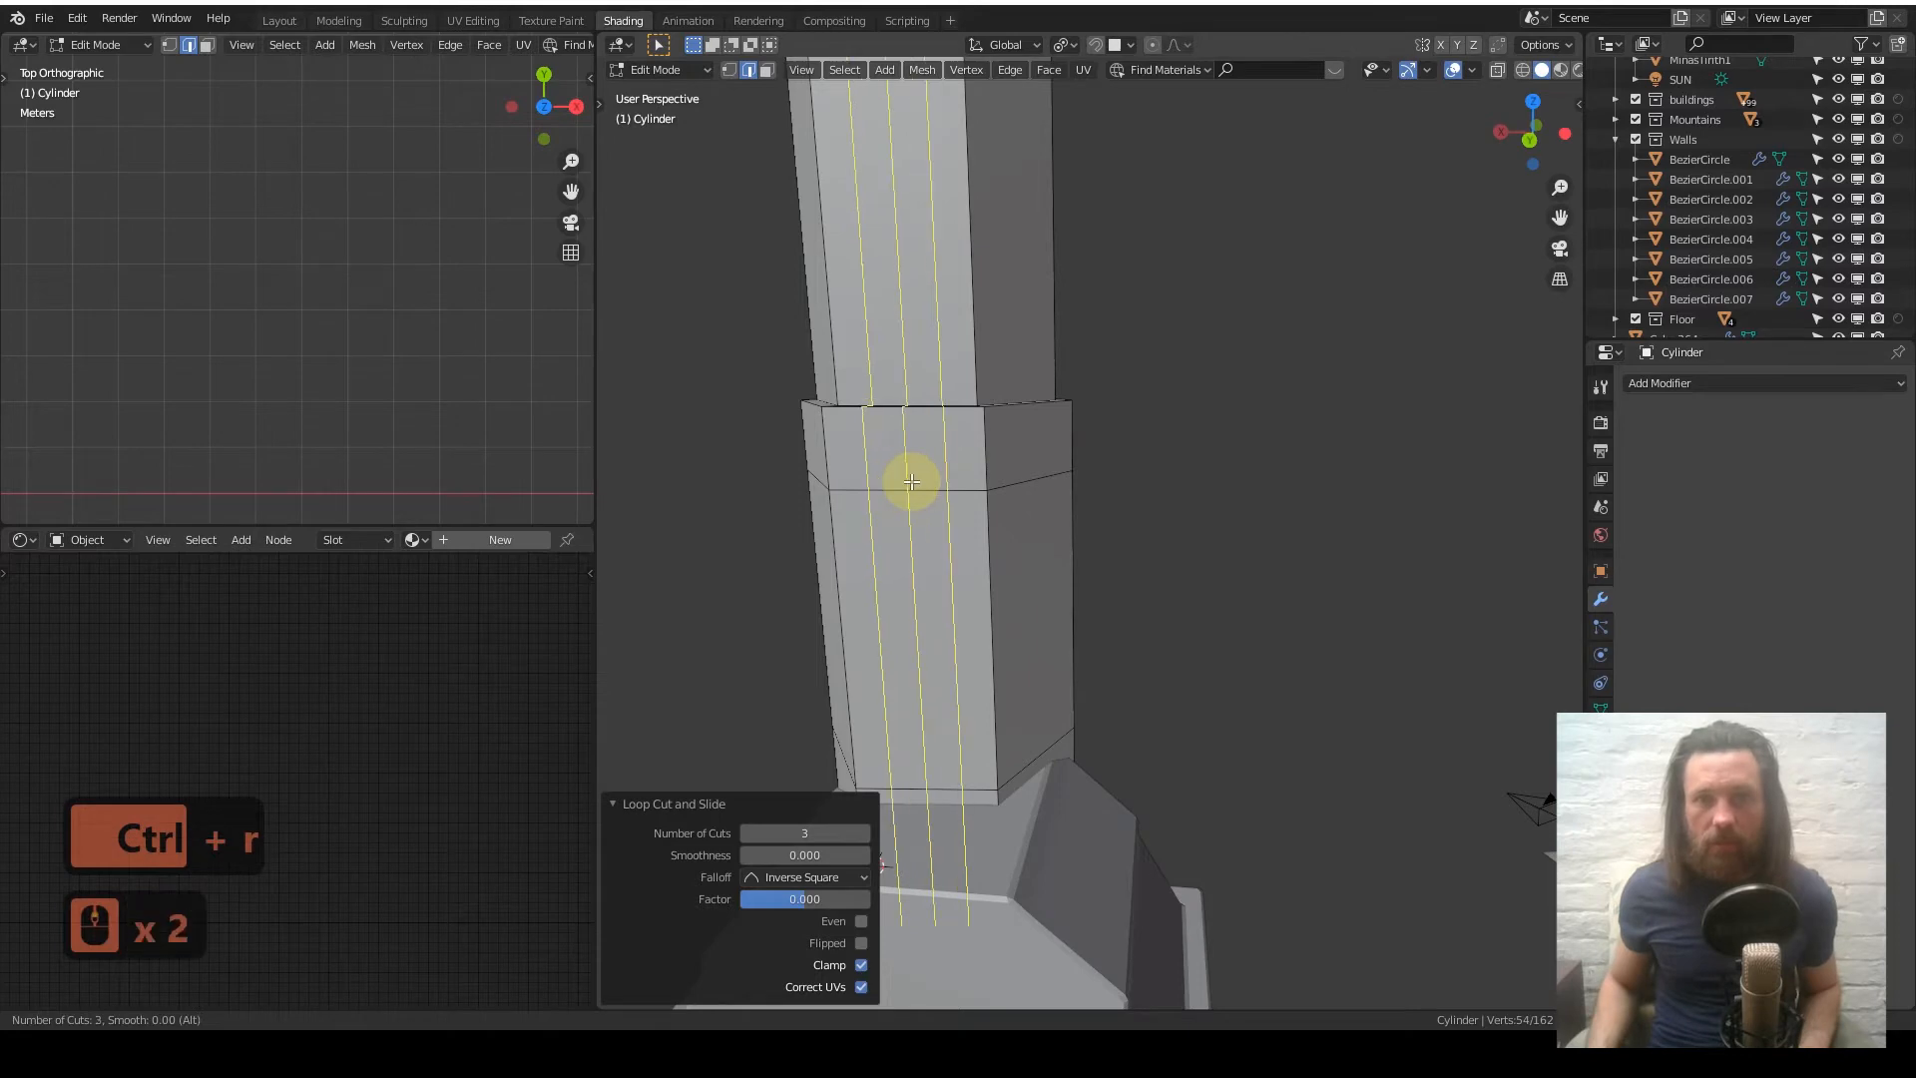
left_click(911, 481)
right_click(911, 481)
- In front view, switch to vertex selection, turn on X-ray and clear the current selection
key("KP_1")
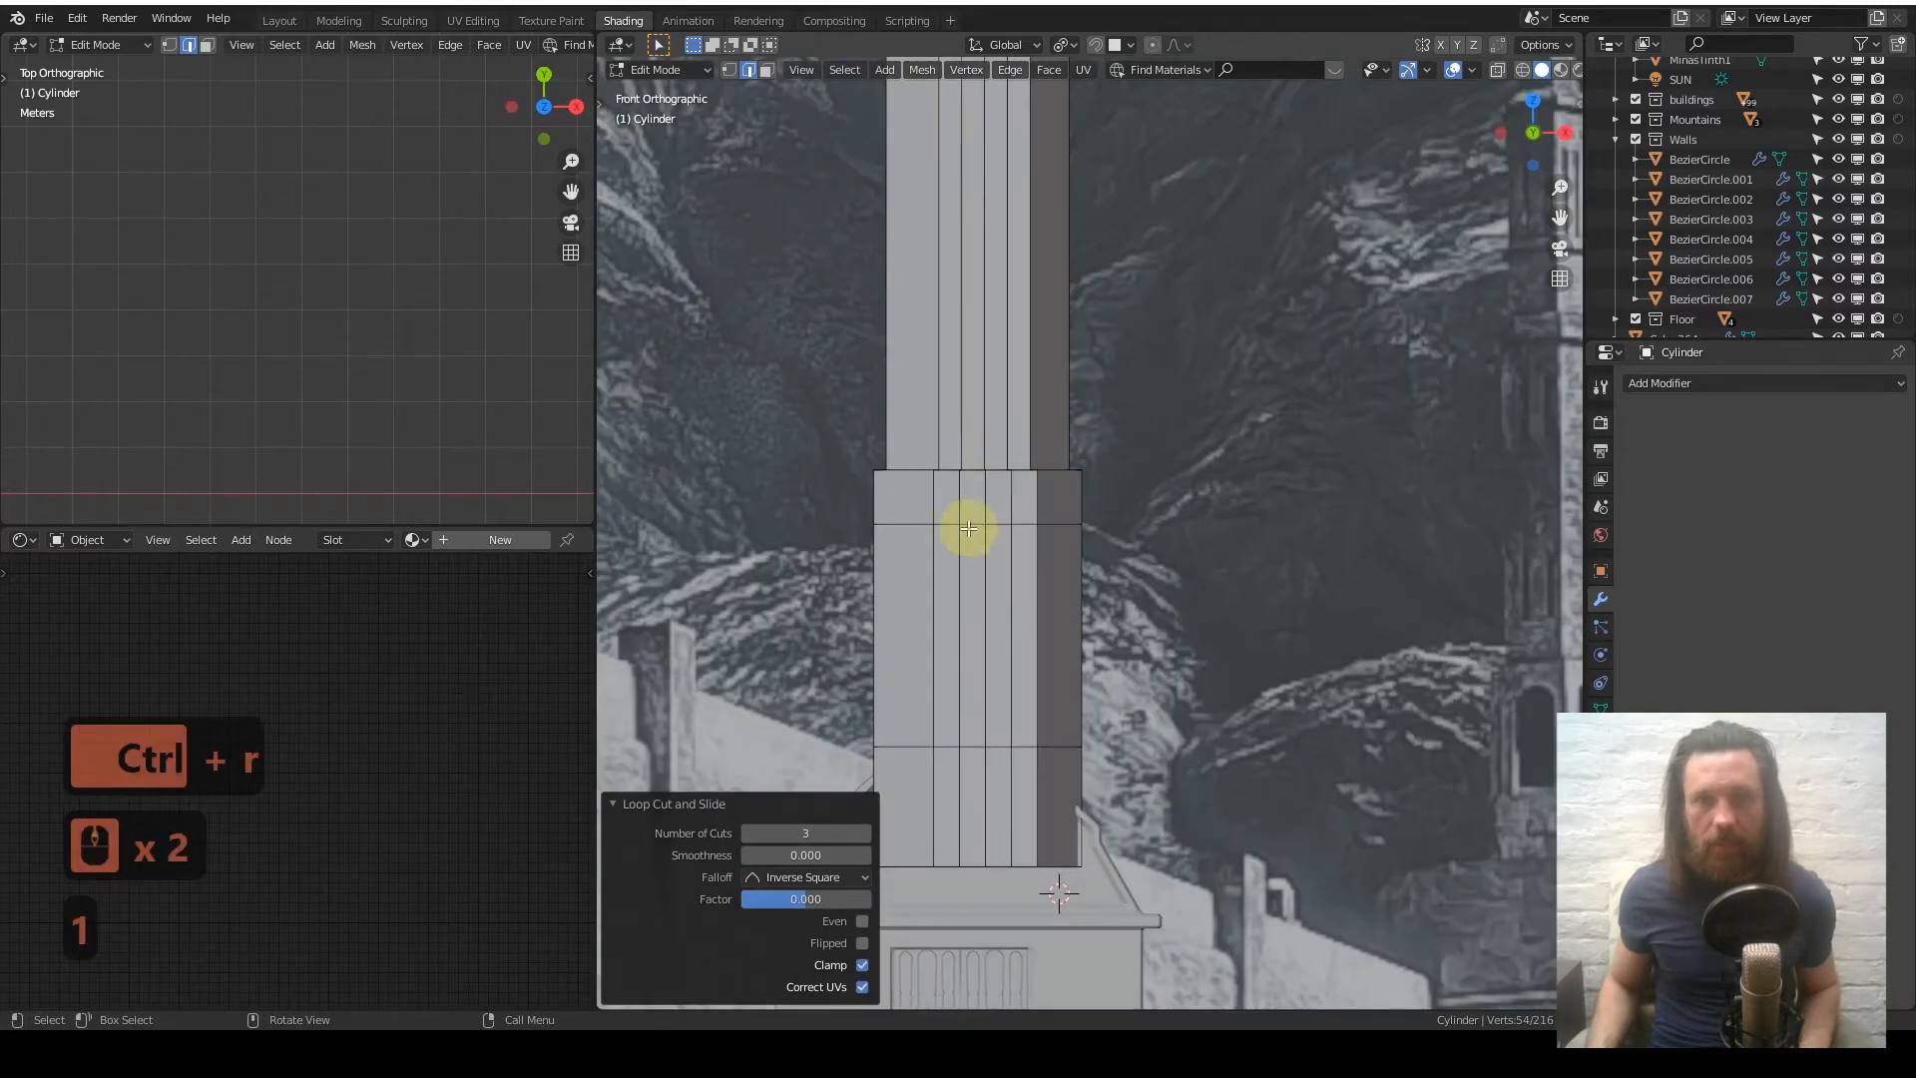
scroll(968, 528, "up", 2)
middle_click_drag(1009, 479, 1089, 326, "shift")
left_click(730, 70)
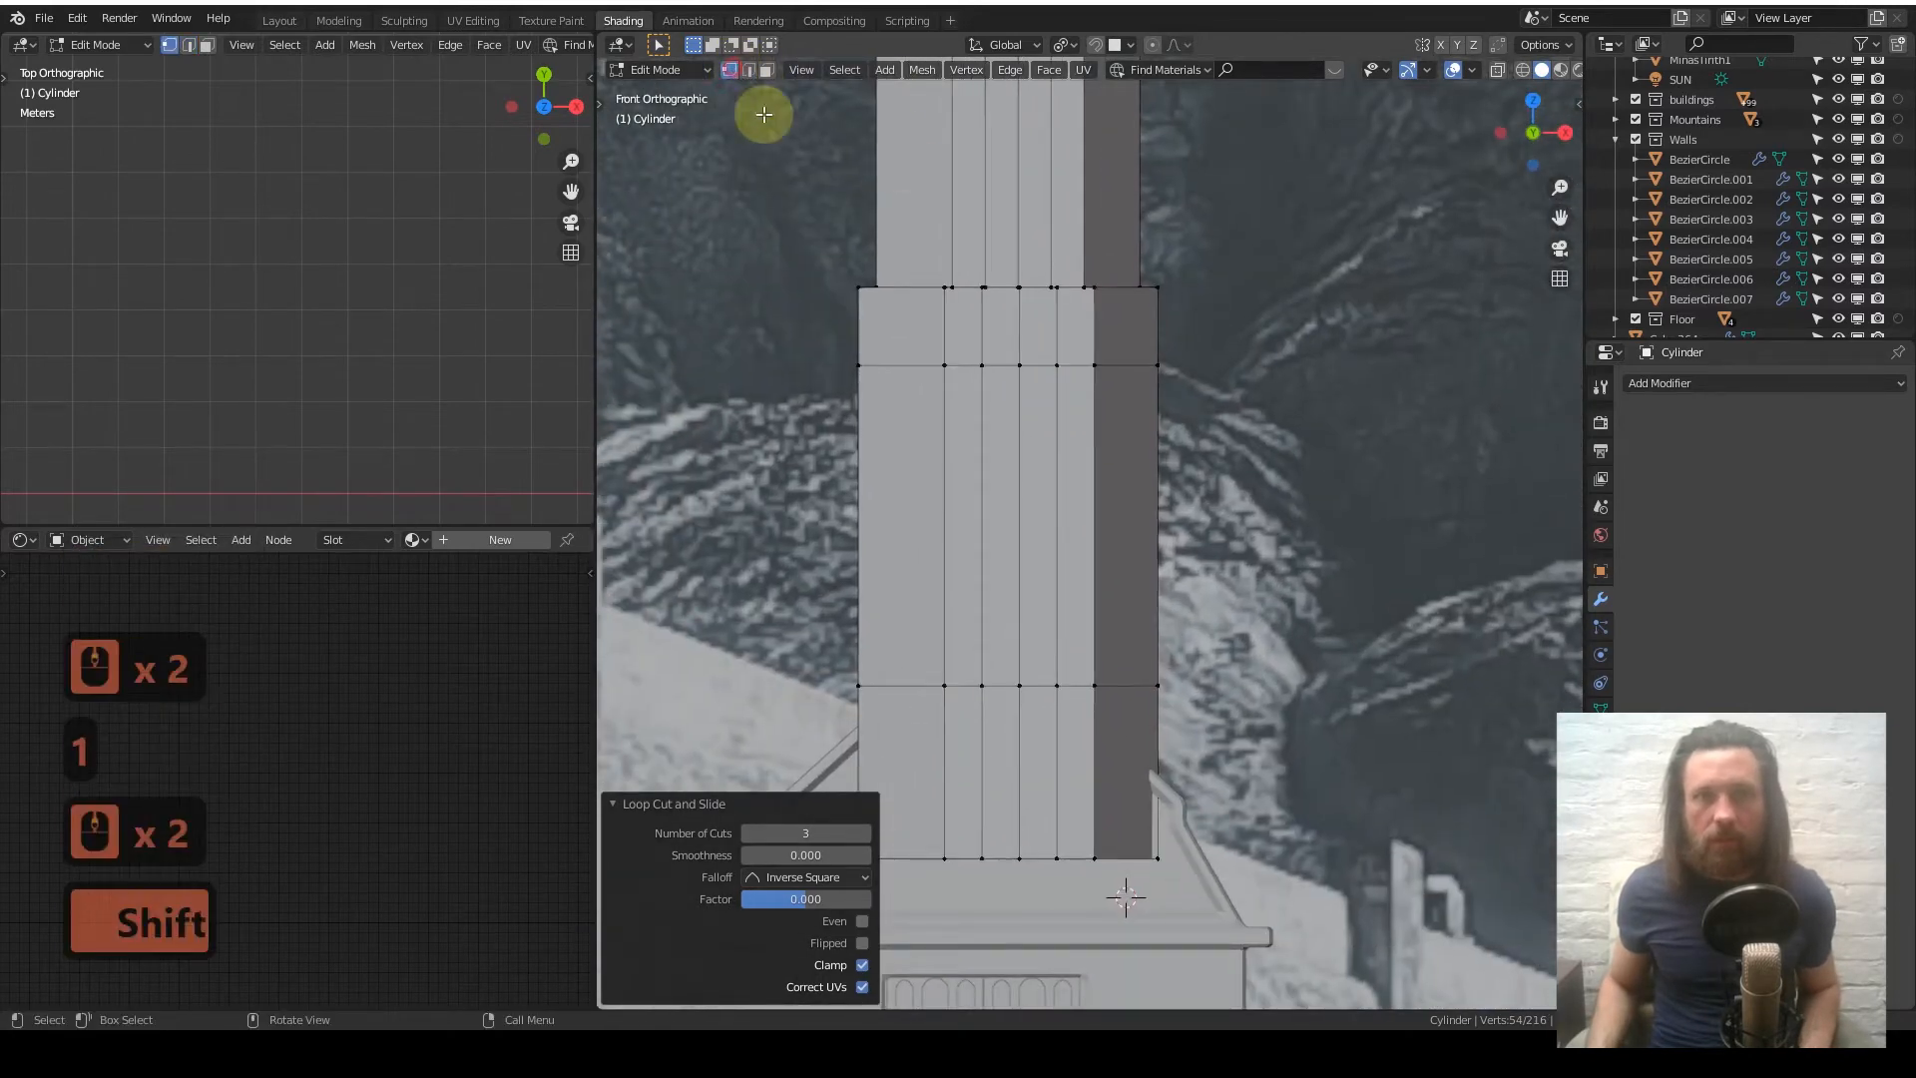
left_click(1498, 69)
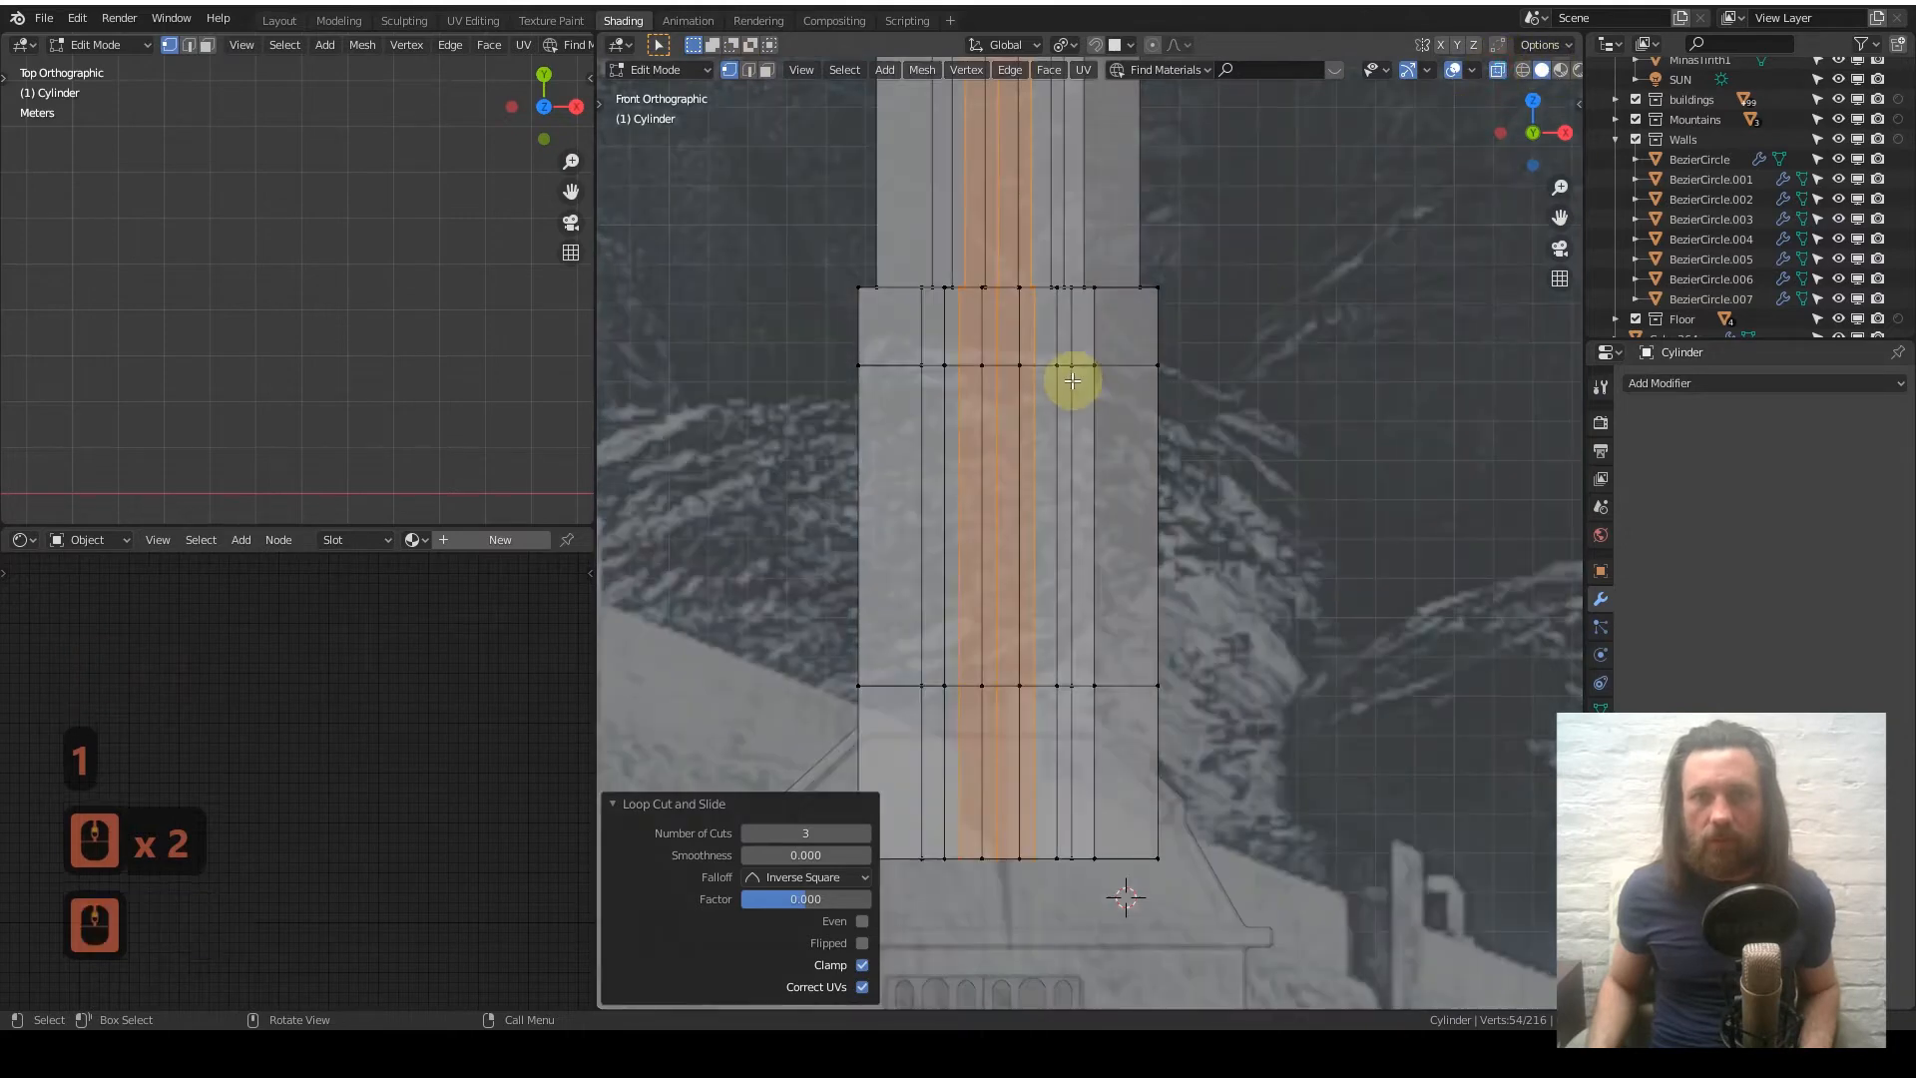
scroll(925, 255, "up", 2)
left_click(1197, 470)
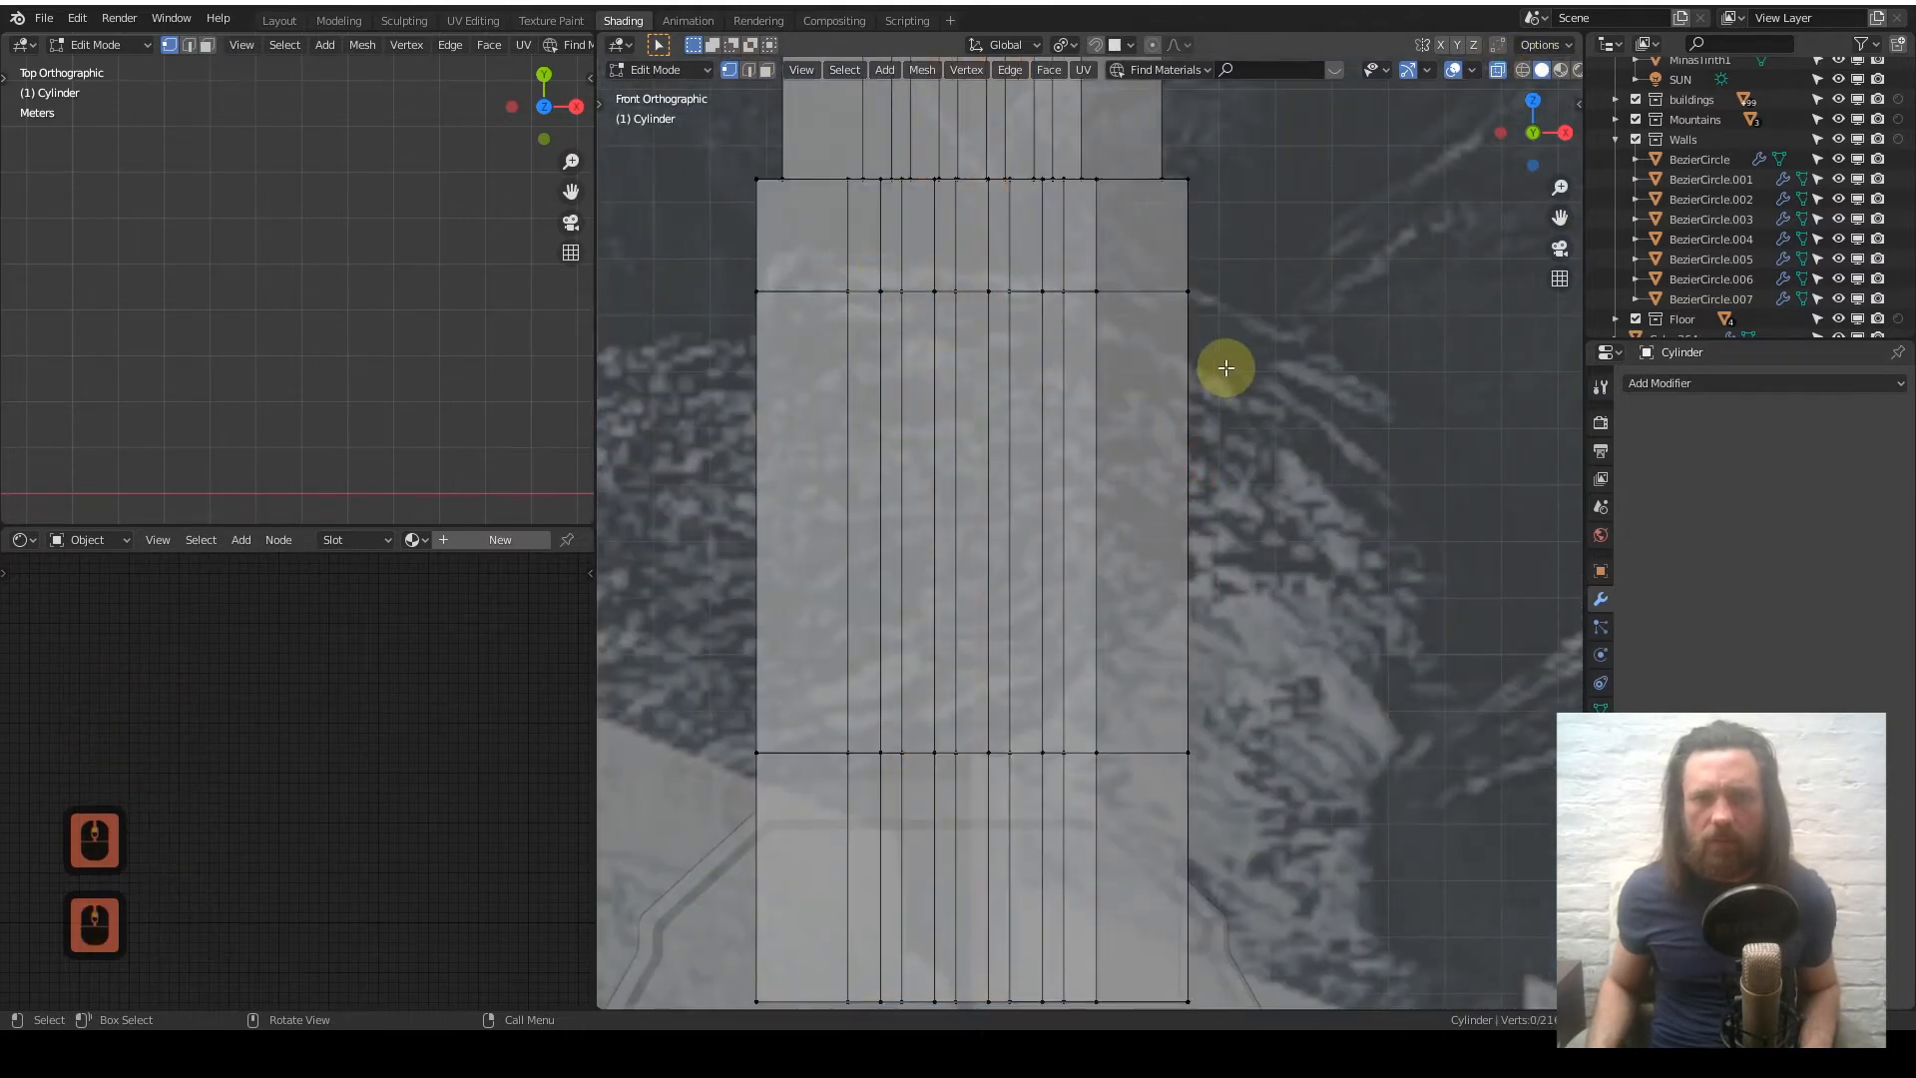
- In Object Mode, try rotating the whole tower 5° about the global Z axis to align its front and rear cuts
key("Tab")
key("Tab")
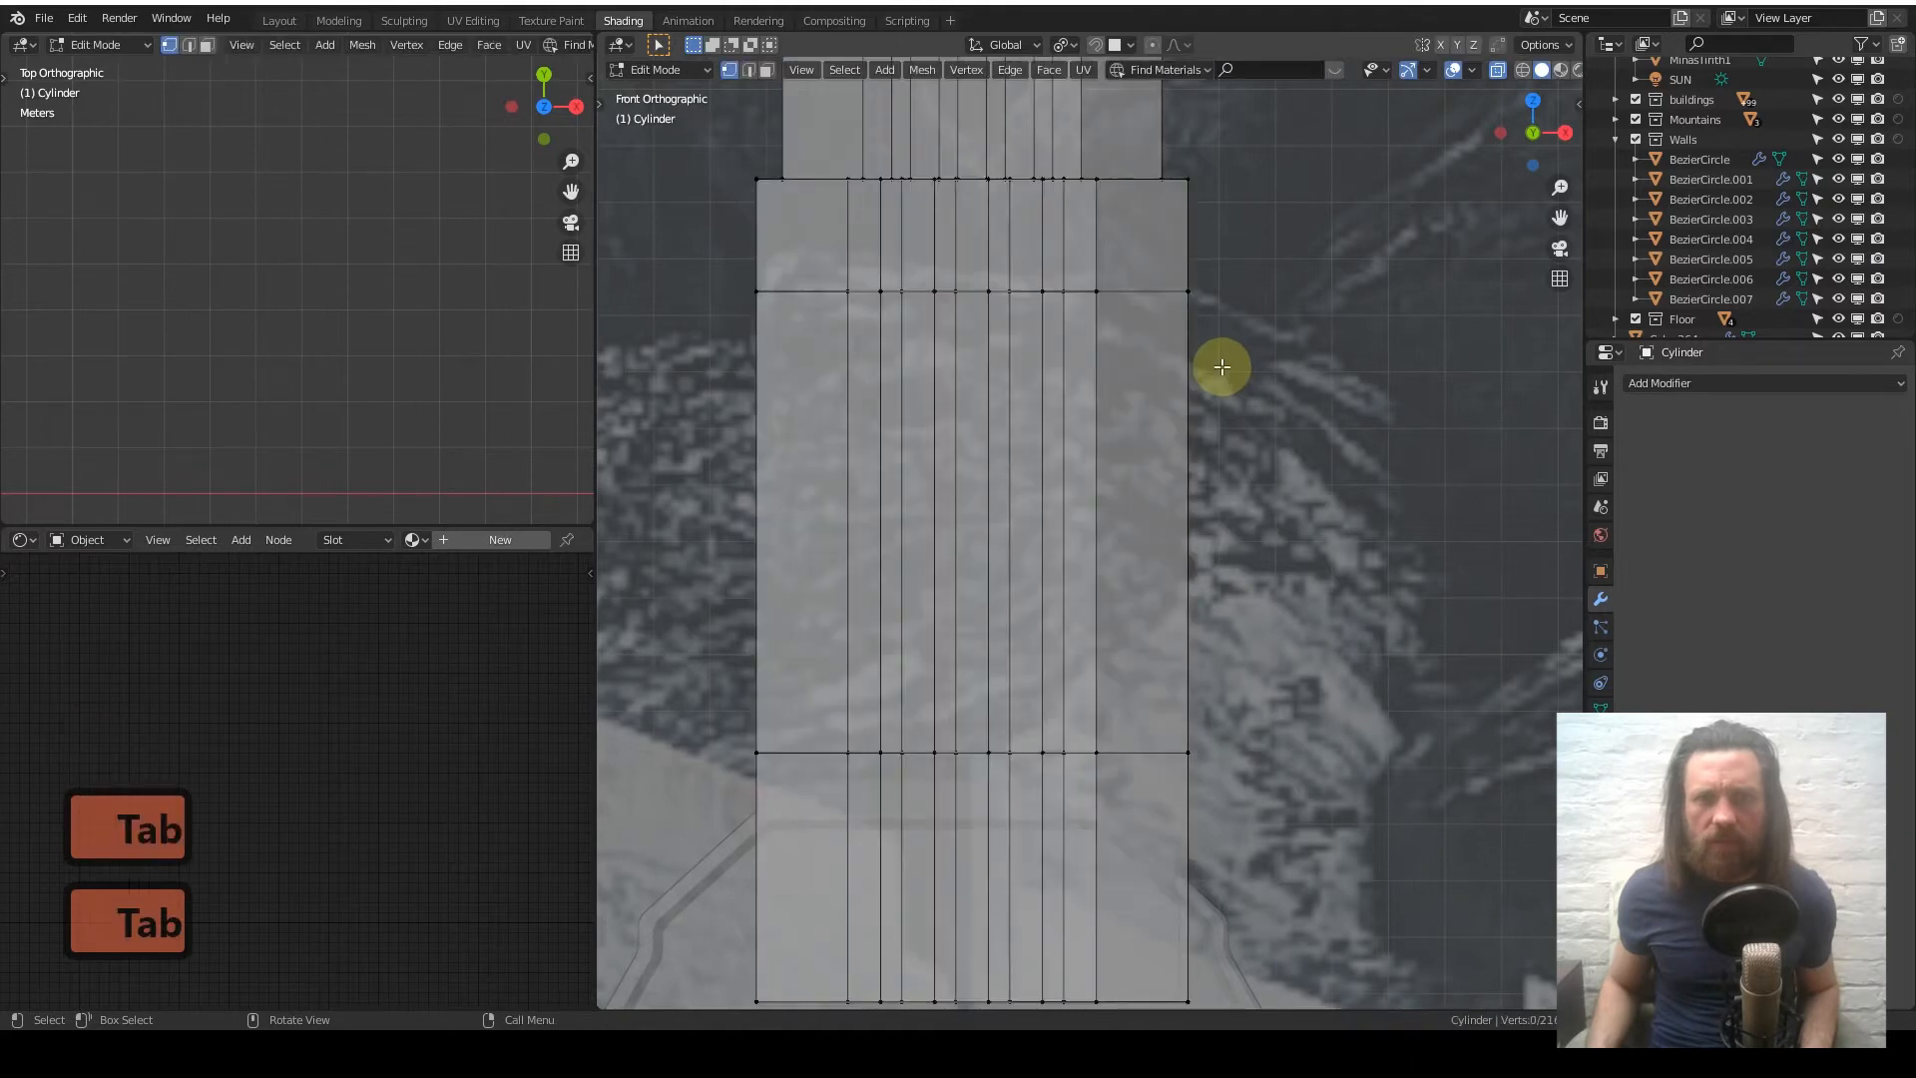
key("Tab")
key("r")
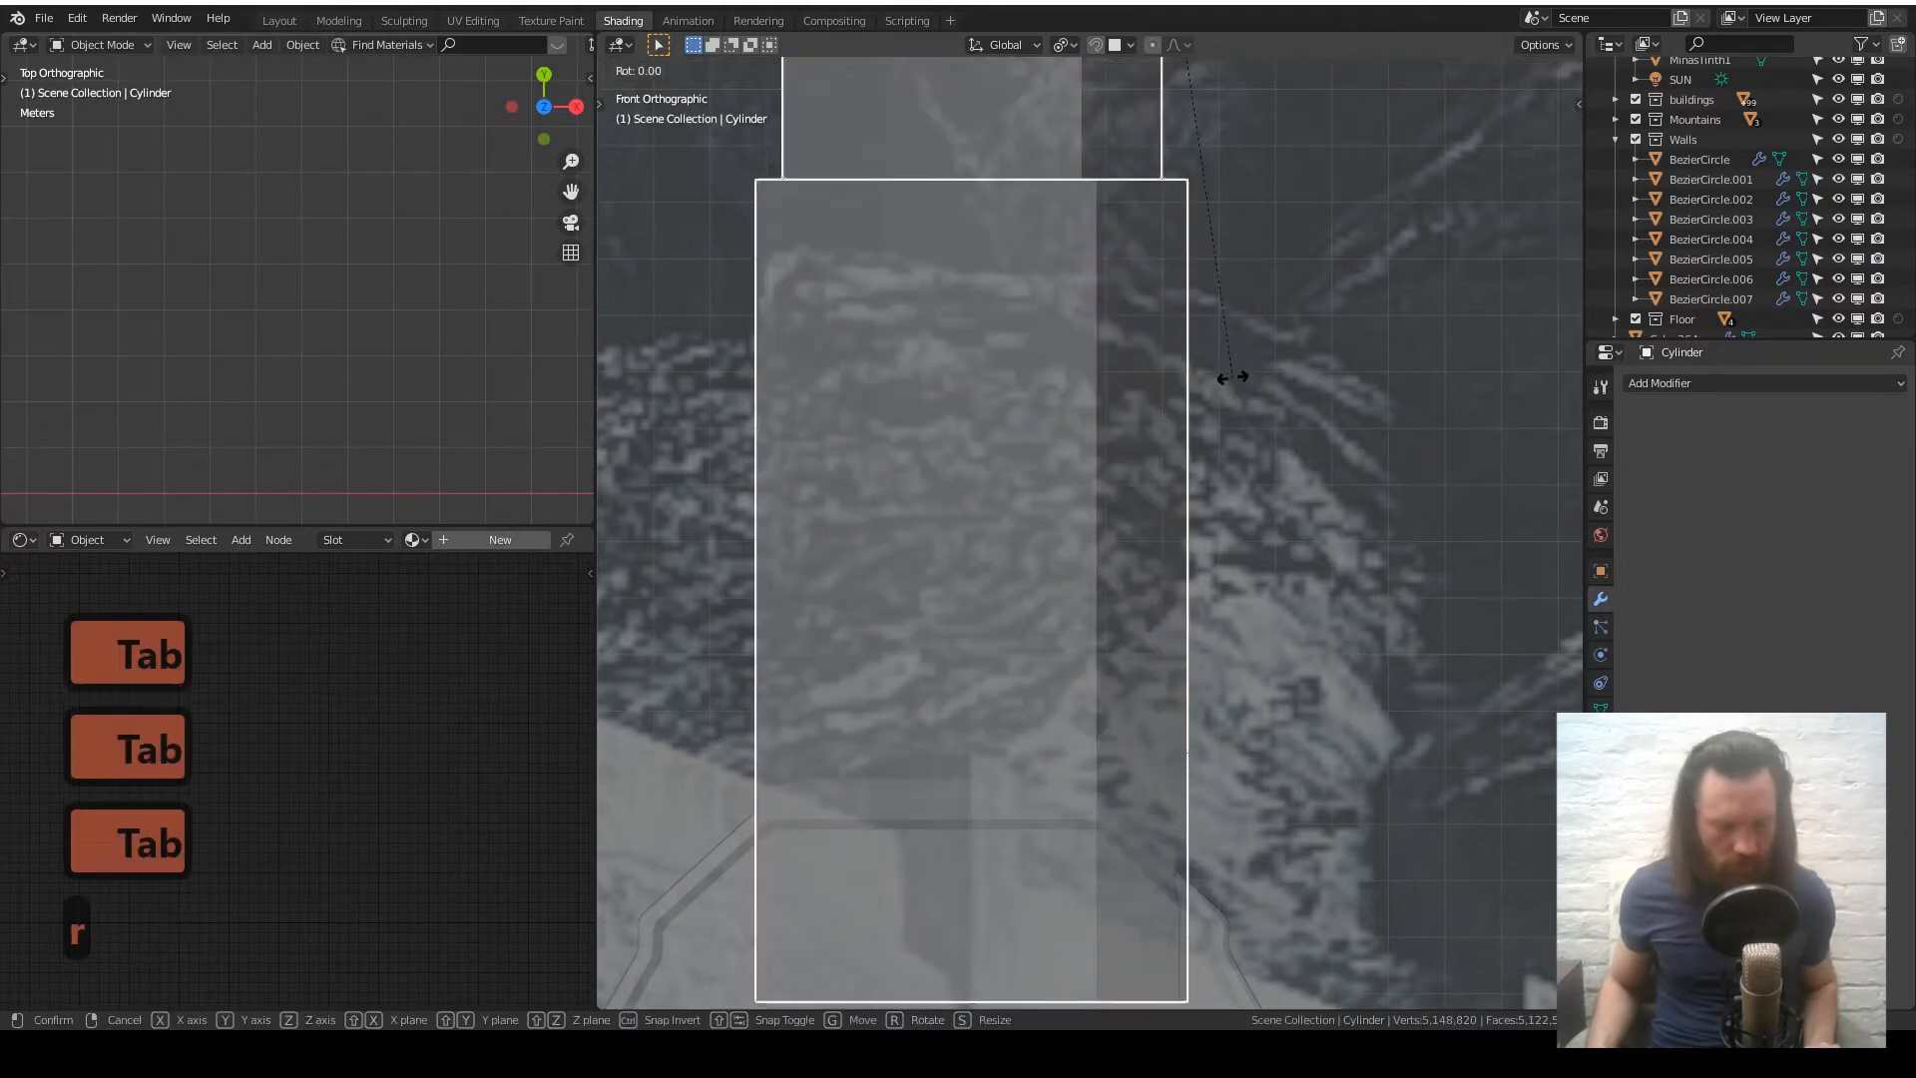
key("z")
key("ctrl")
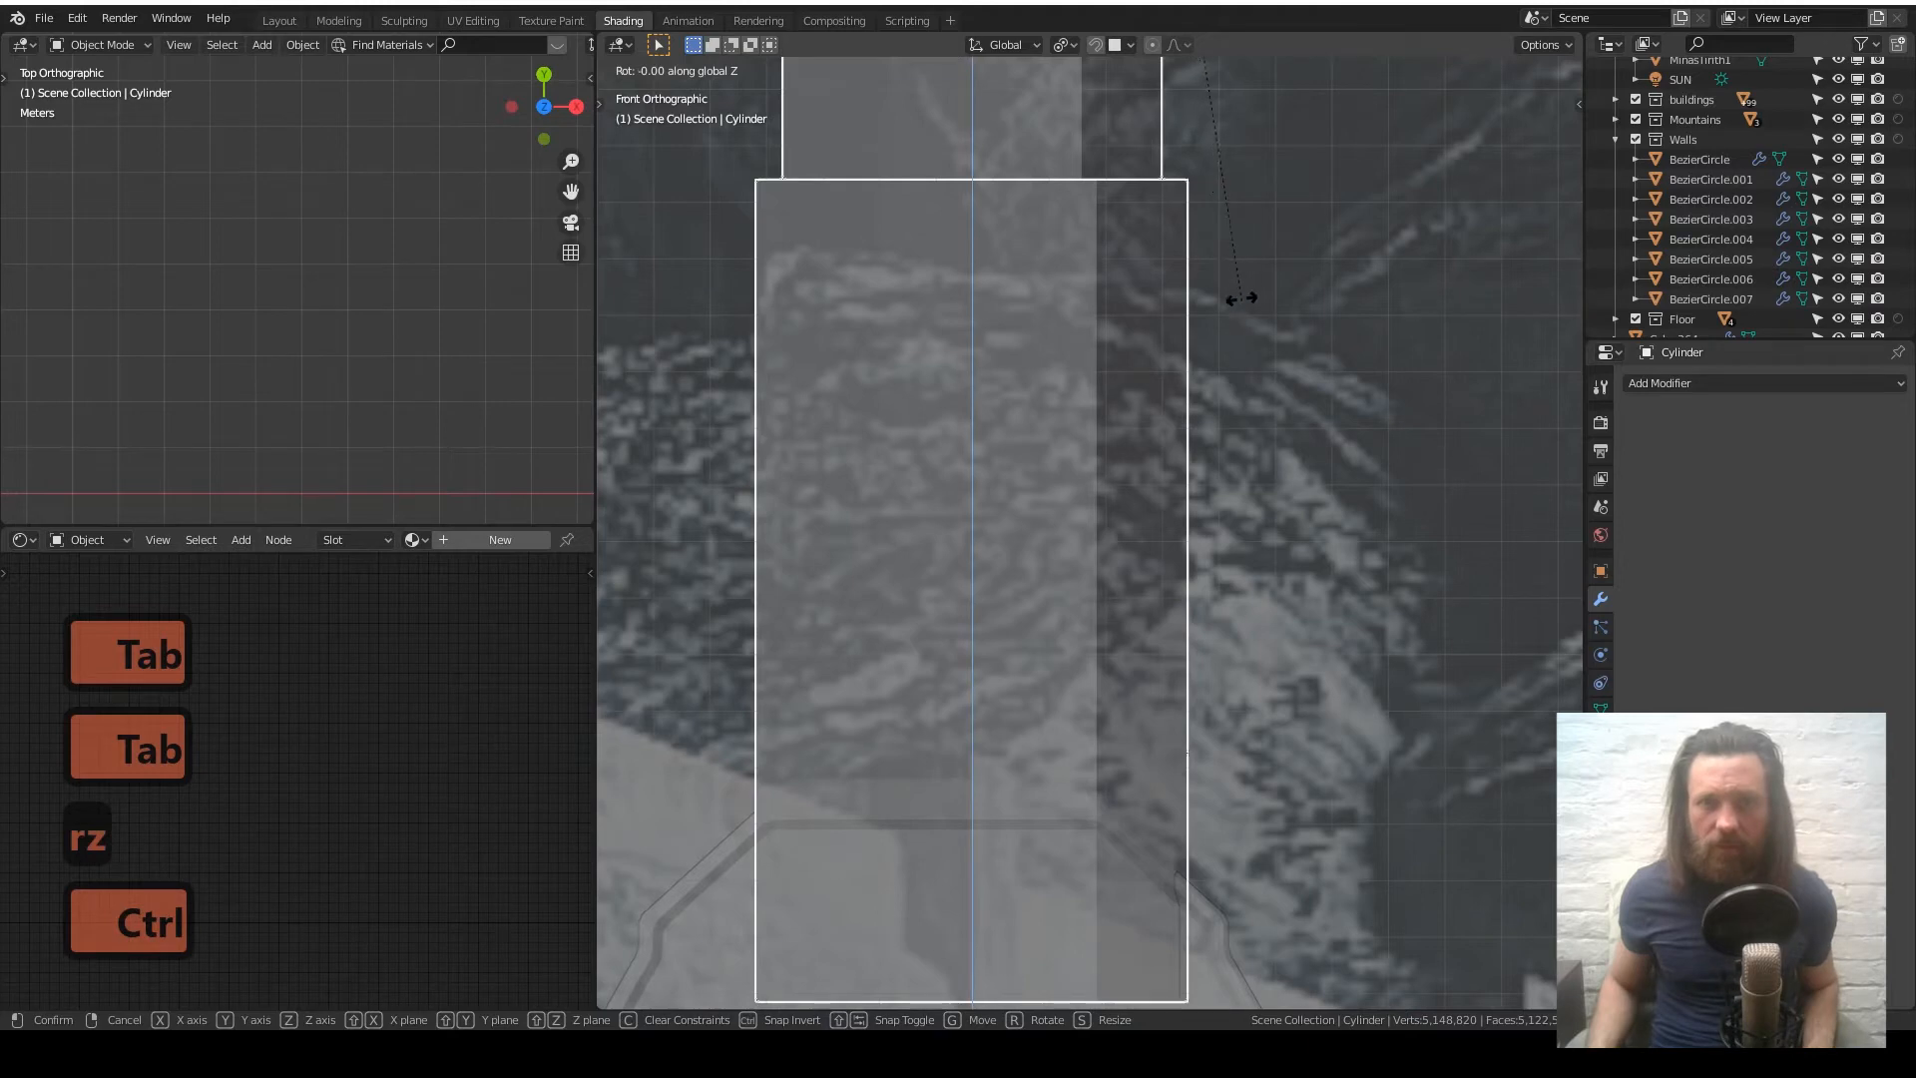
left_click(1065, 245, "ctrl")
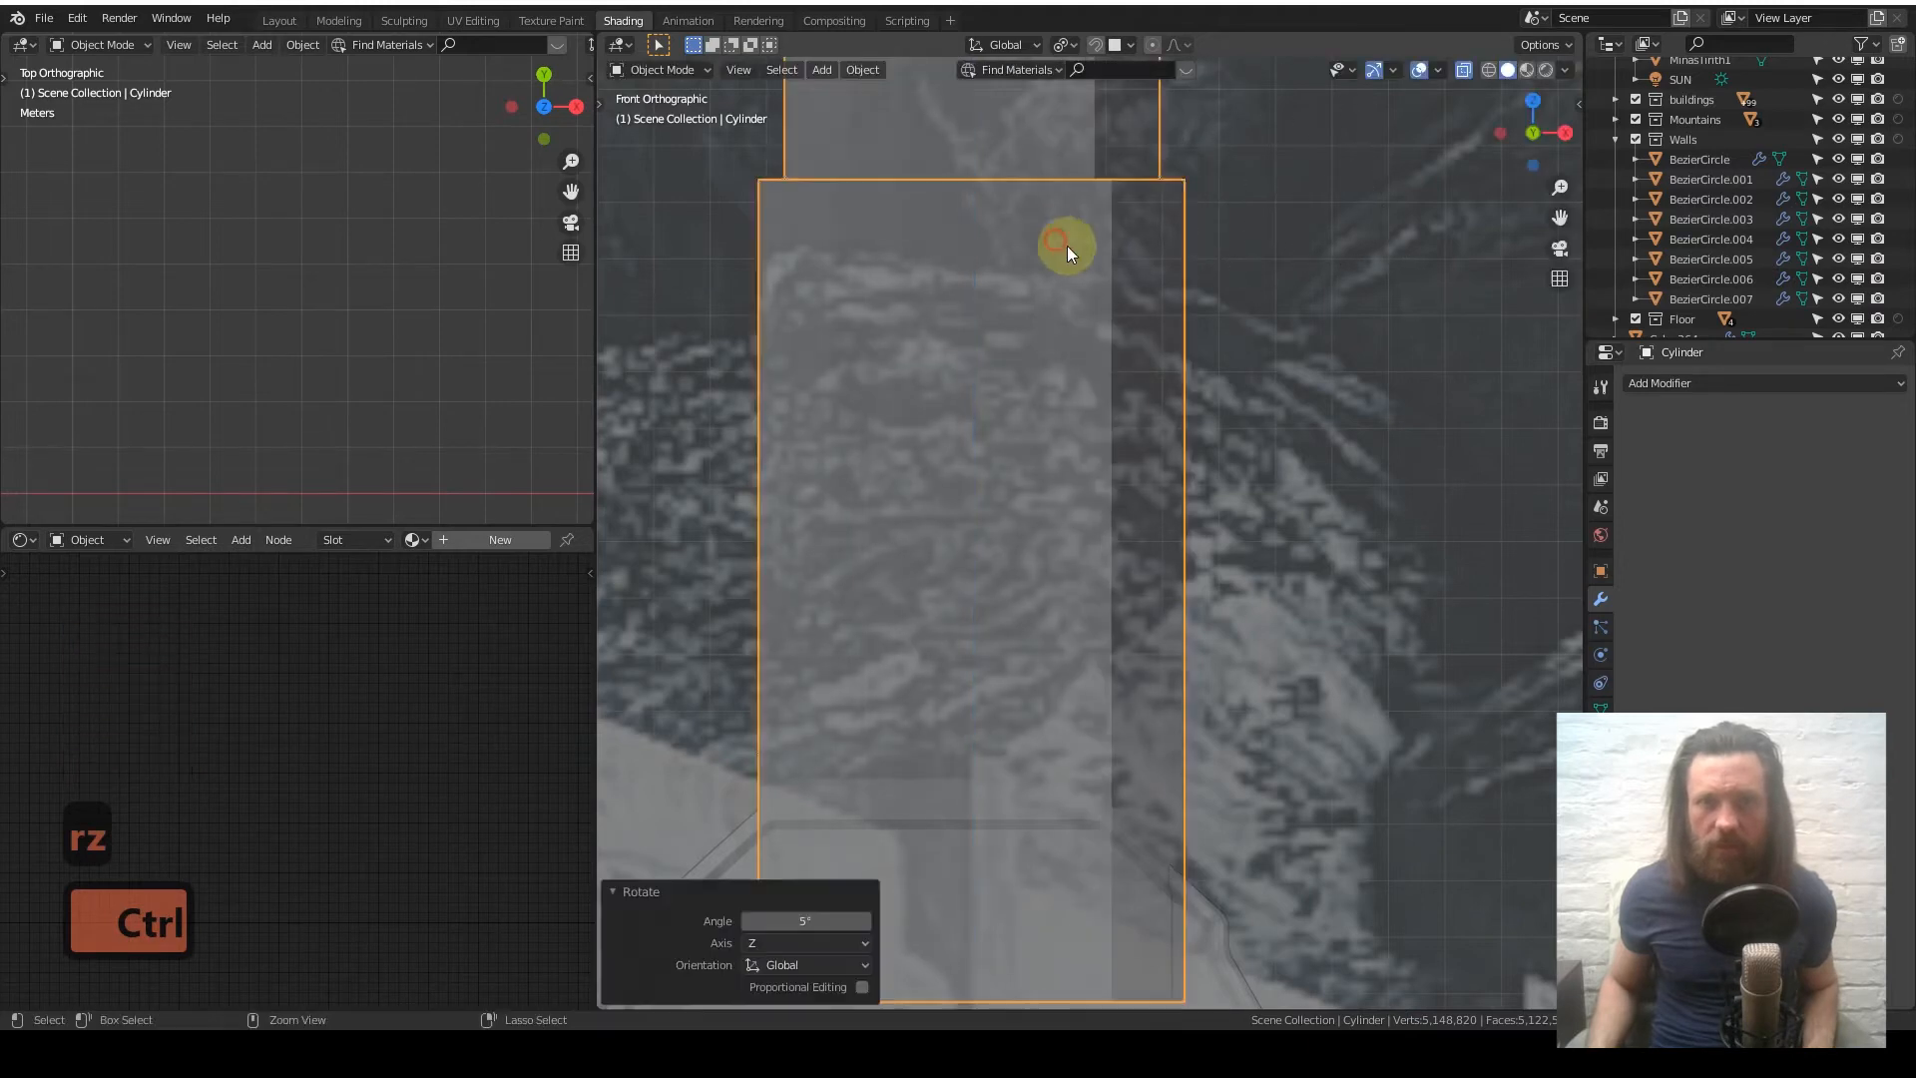
- Cancel a free rotation and turn the tower further about the global Z axis
key("Tab")
key("Tab")
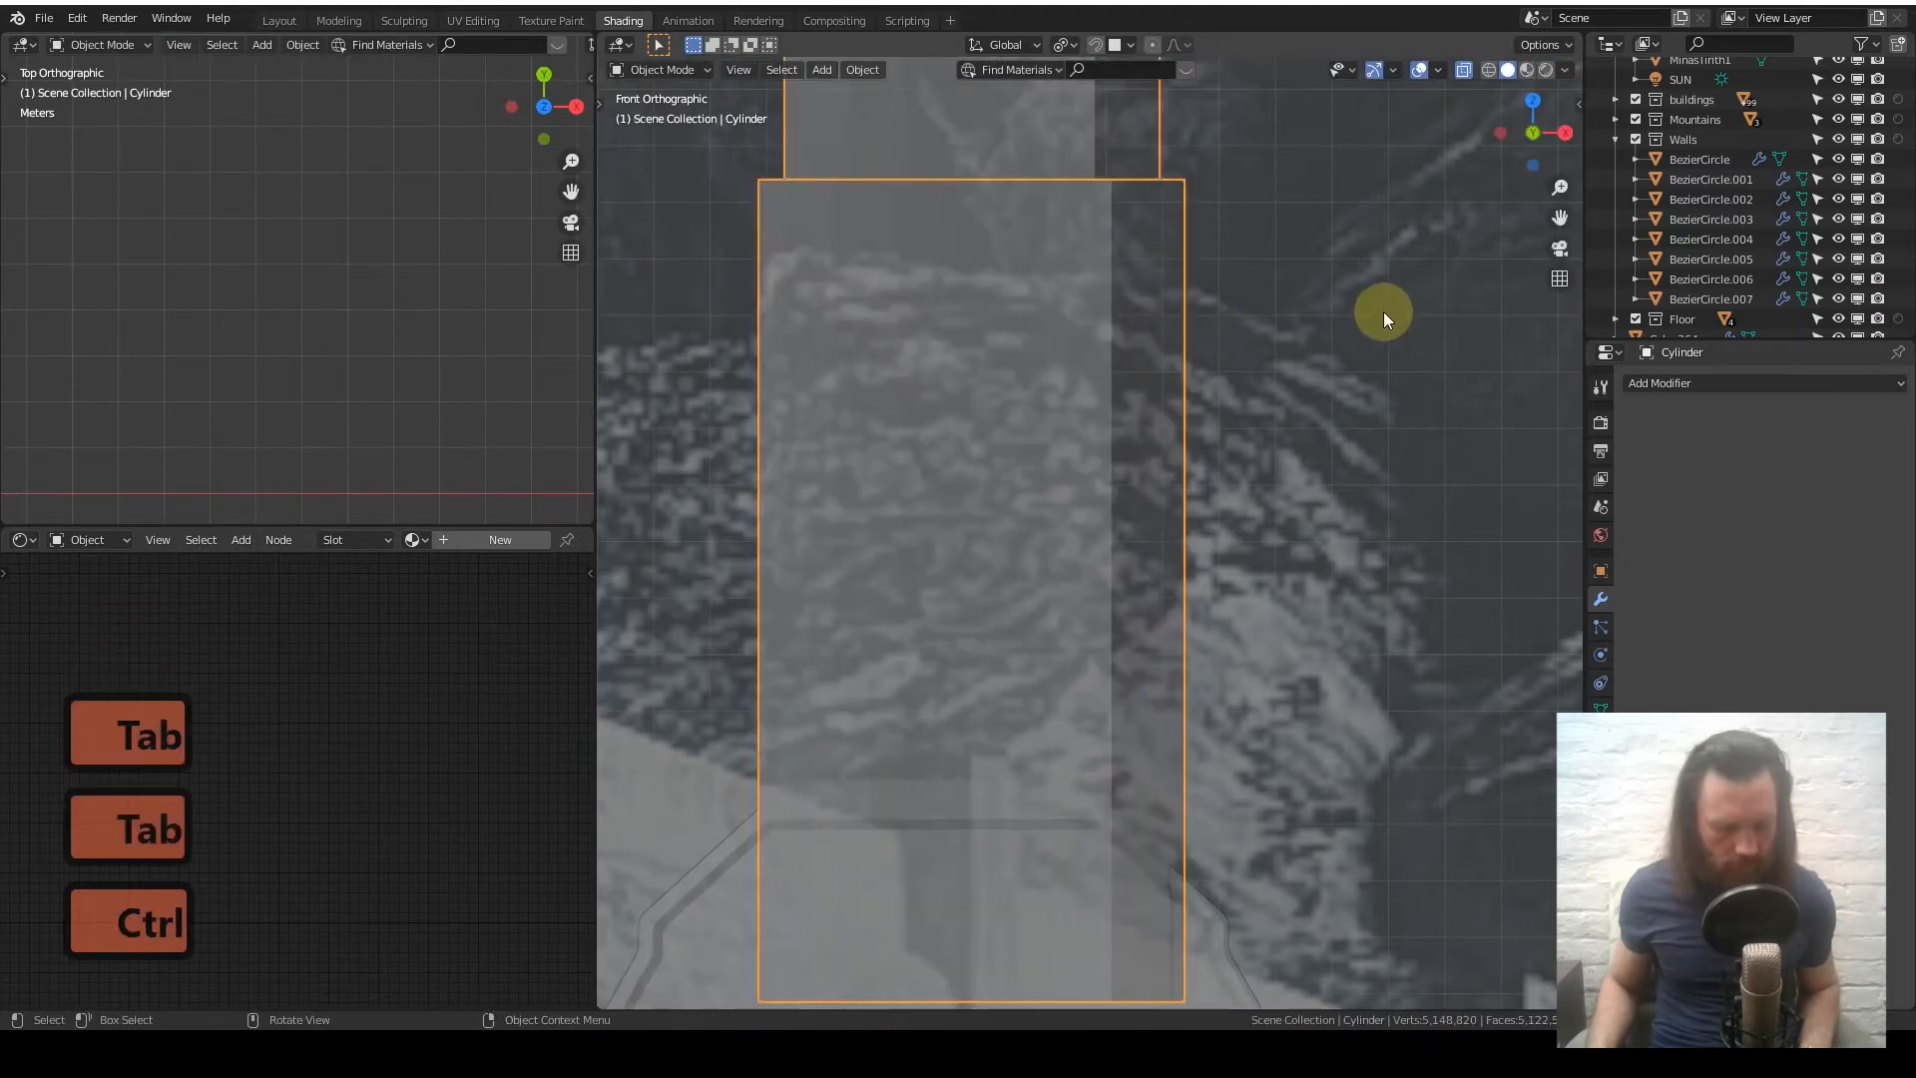
key("r")
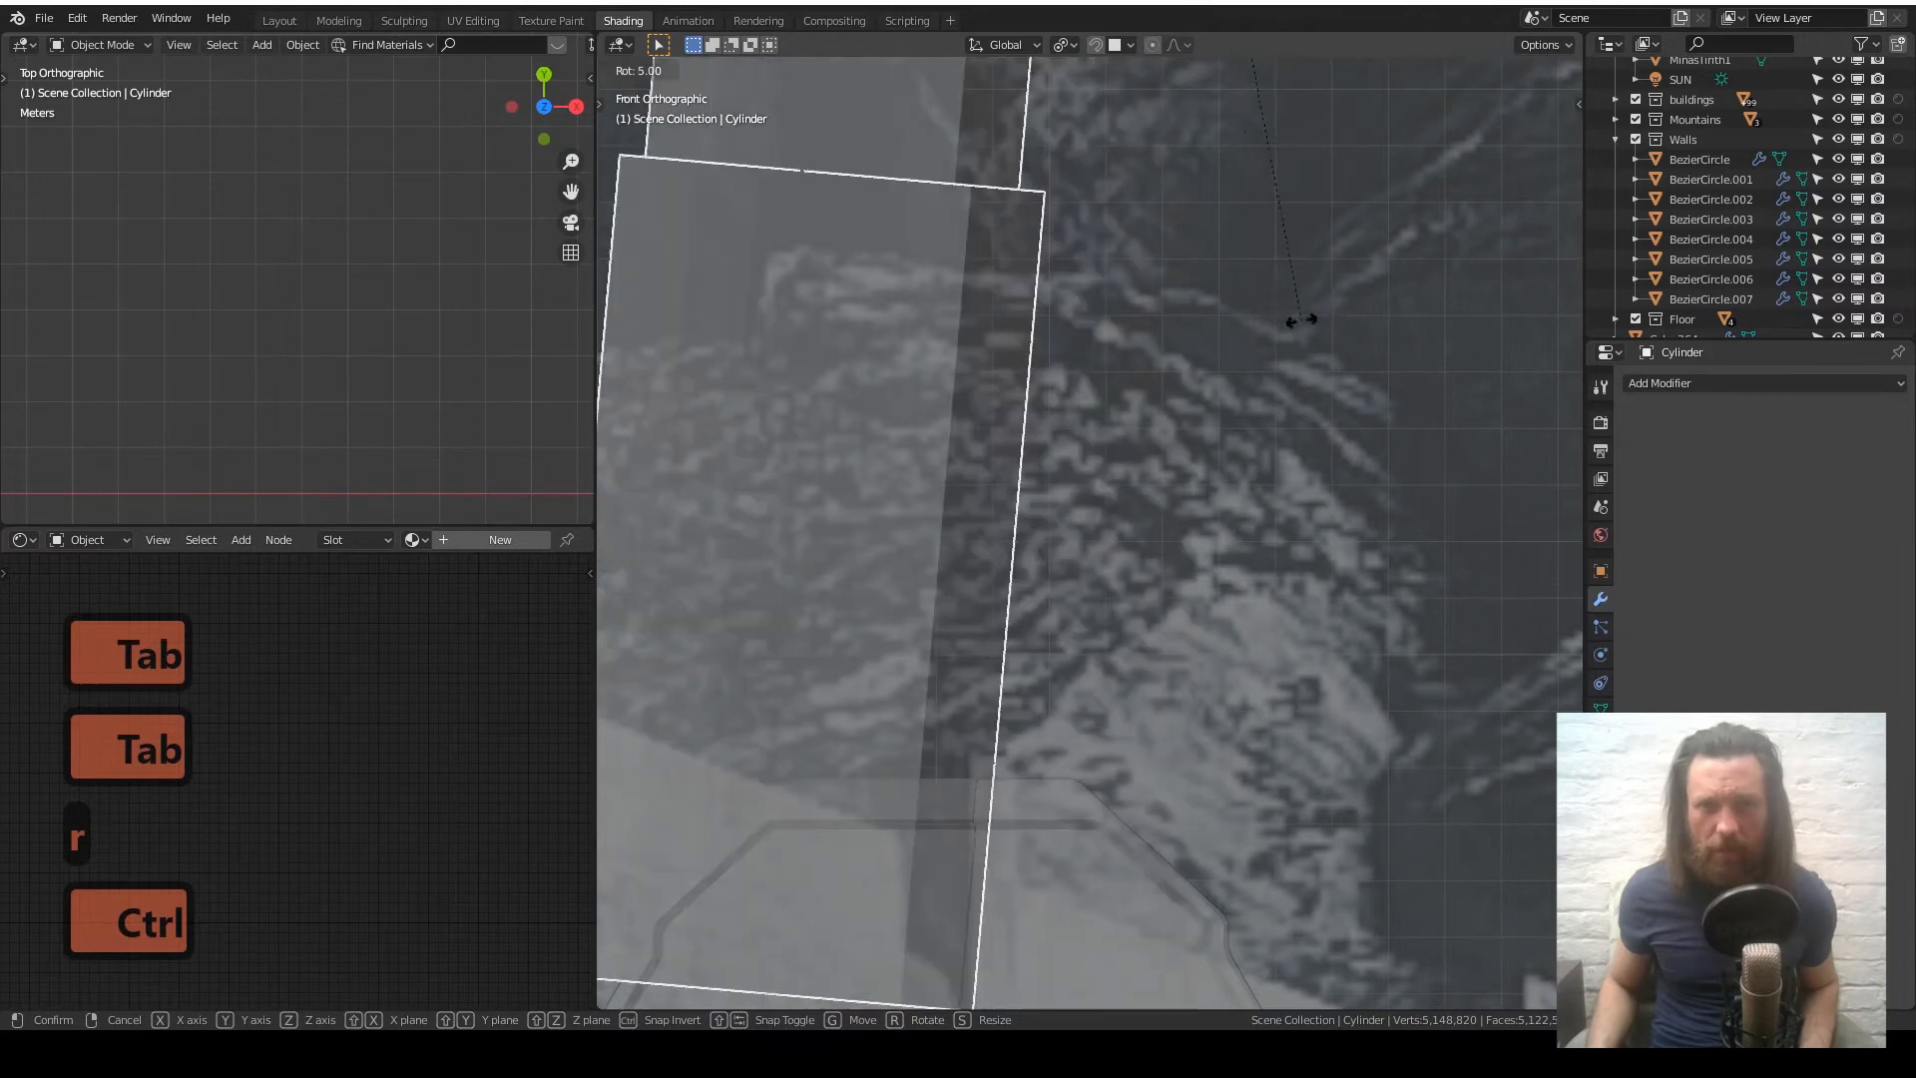
right_click(1301, 320)
key("r")
key("z")
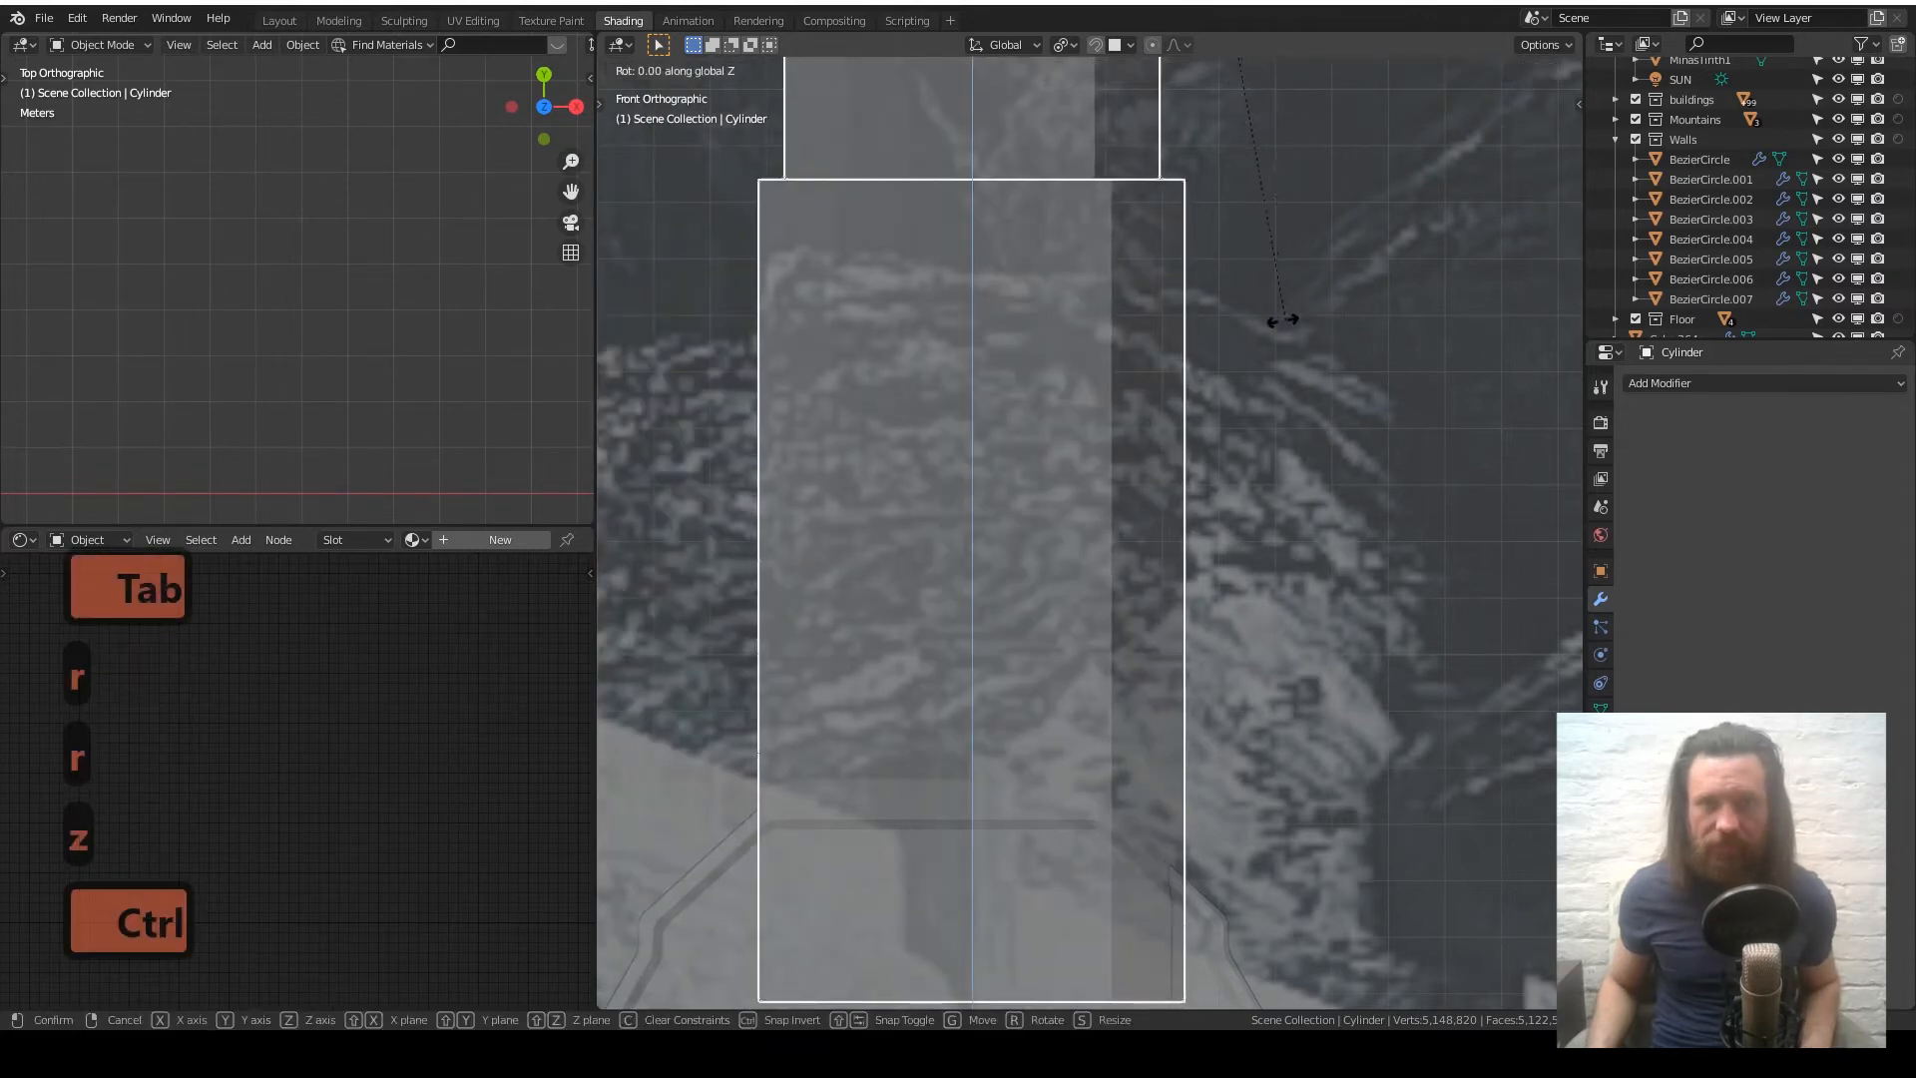
left_click(1193, 327)
- Check the edge alignment in Edit Mode, rotate the tower once more about global Z, and compare the mesh from the front
key("Tab")
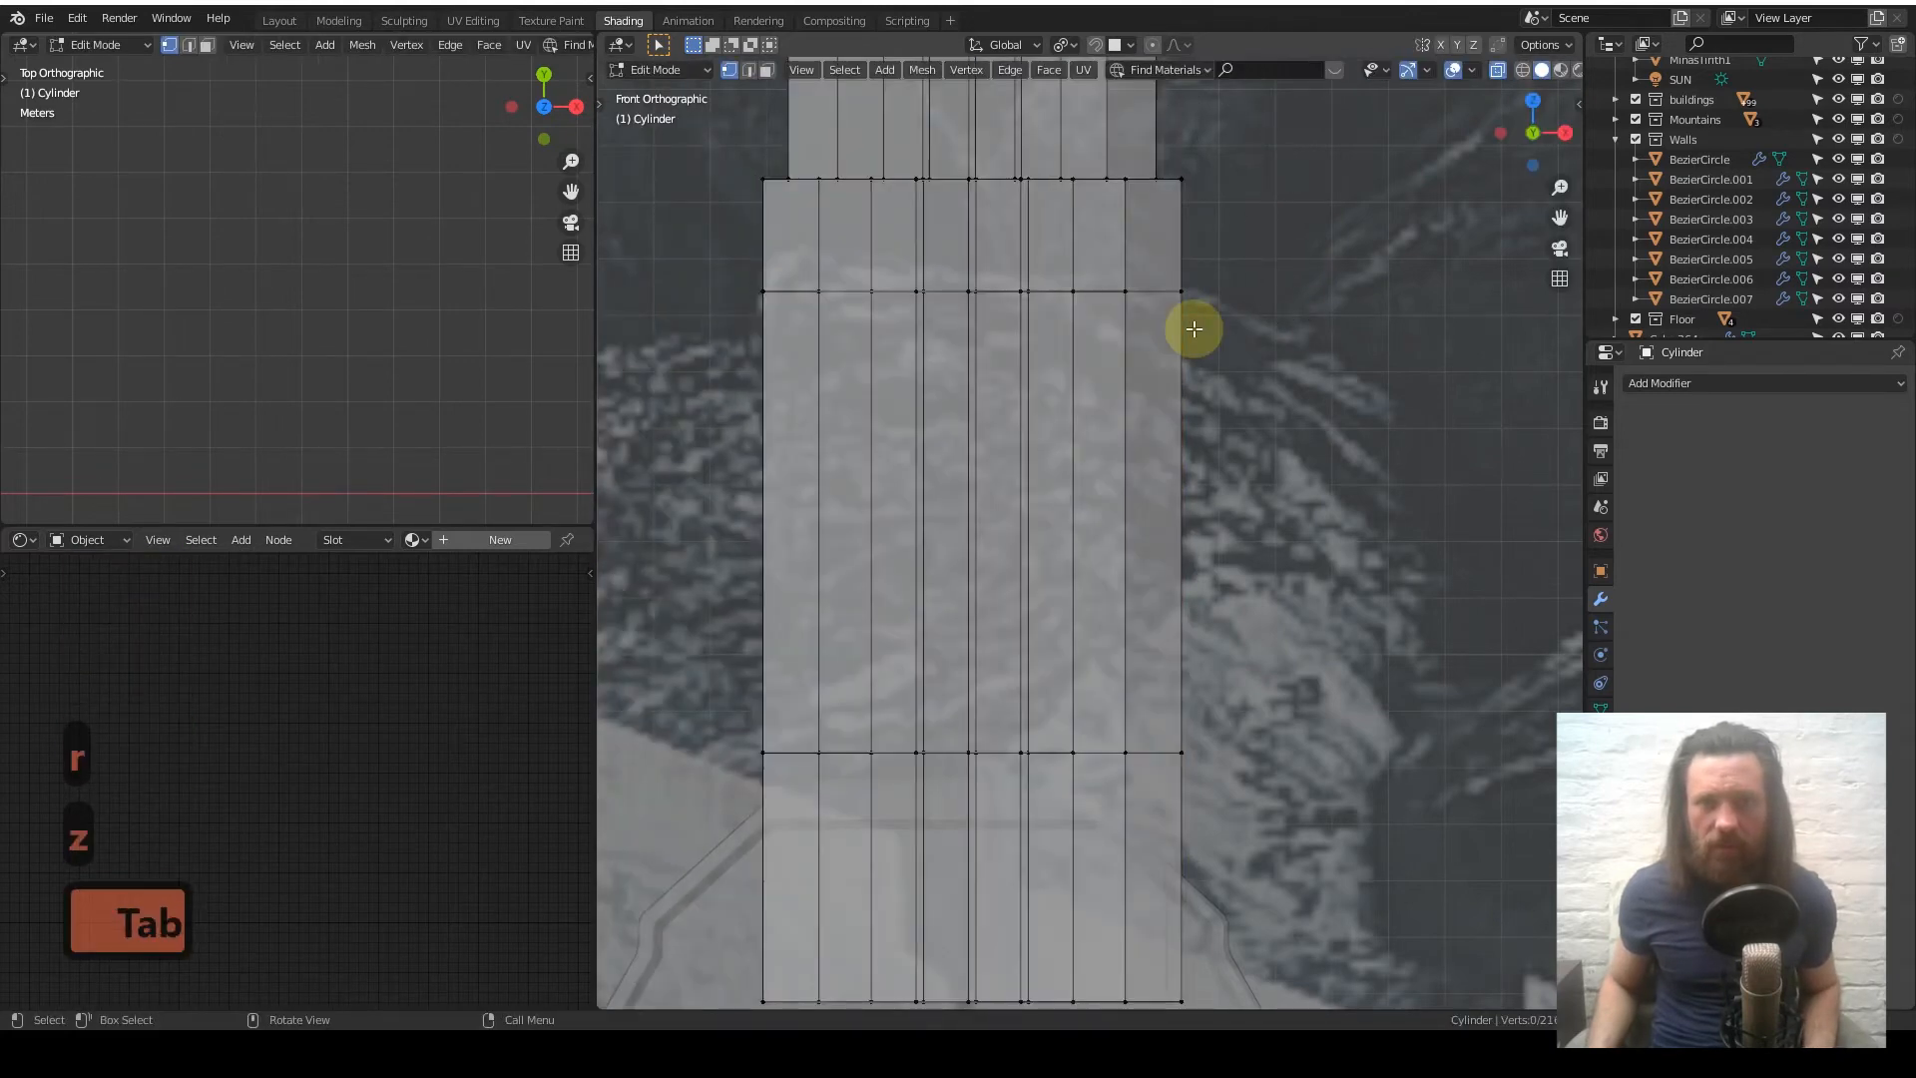
key("Tab")
key("r")
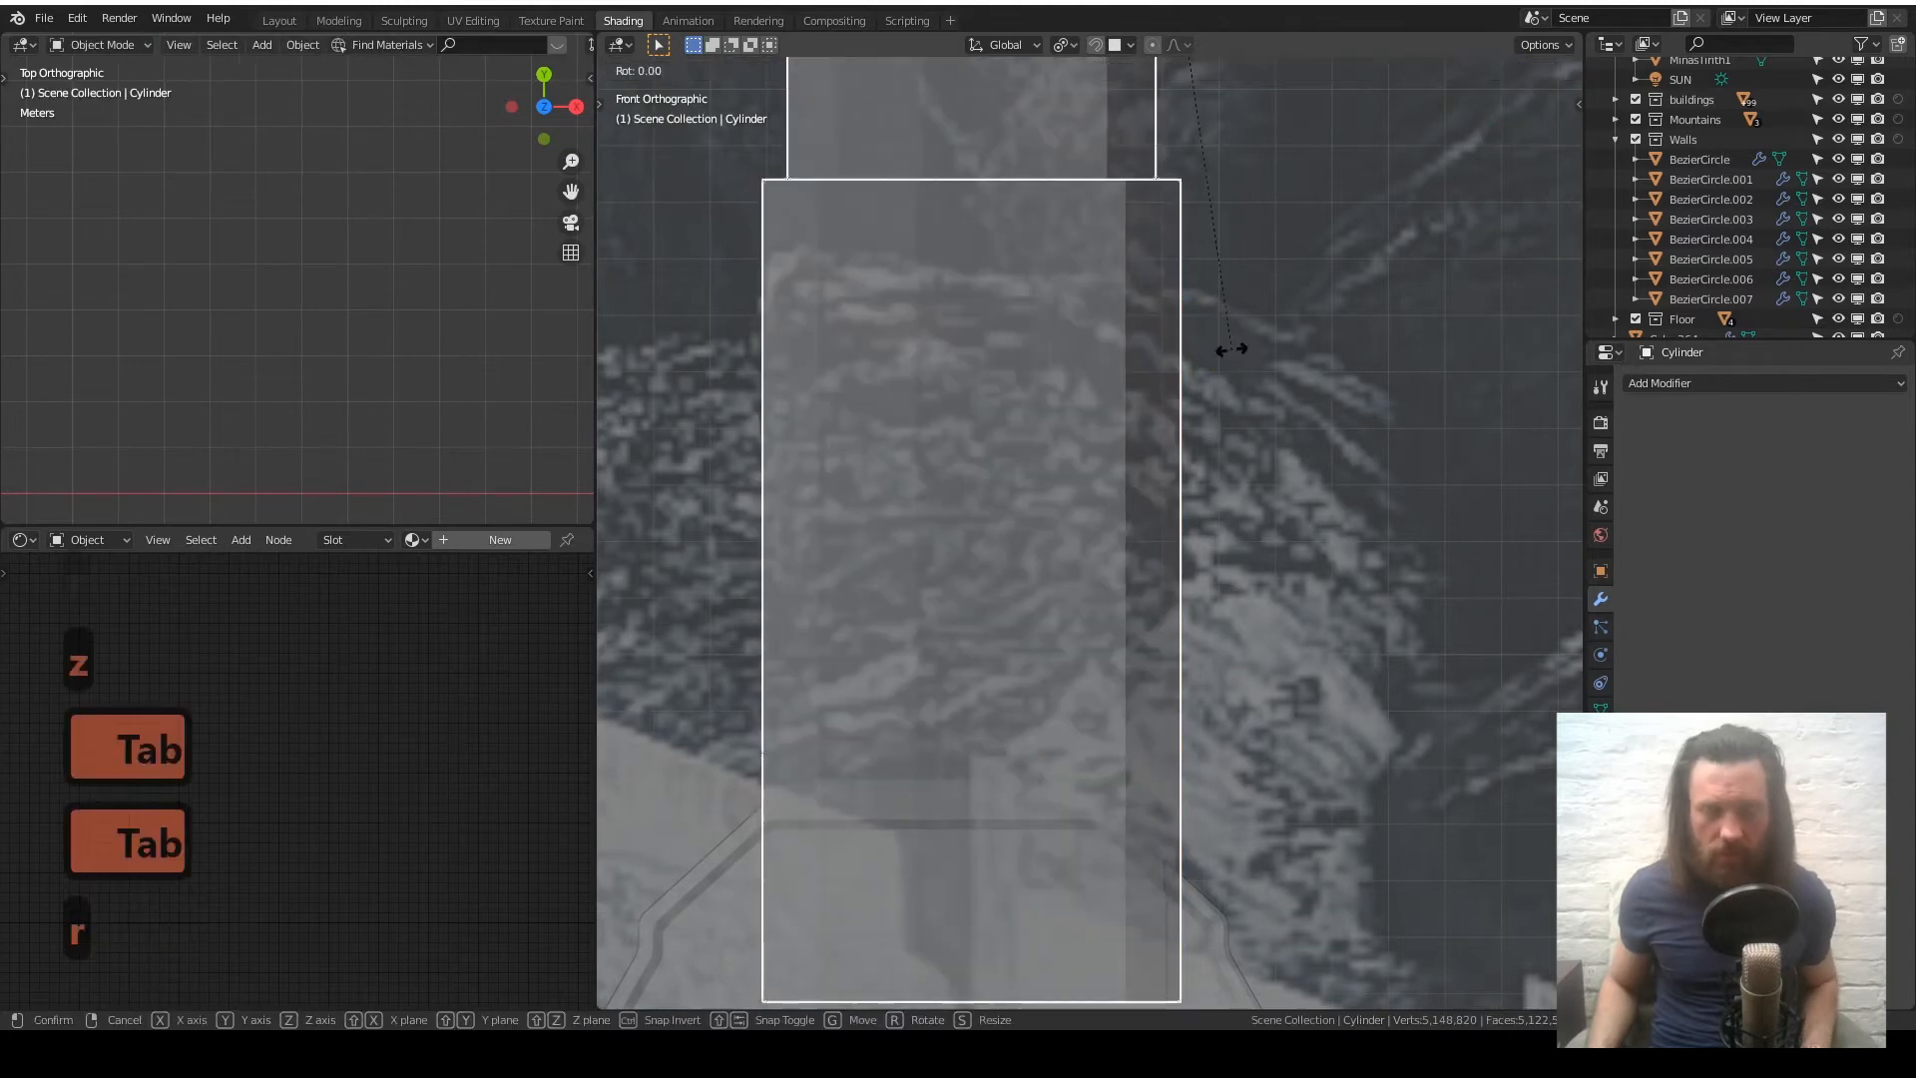
key("z")
key("ctrl")
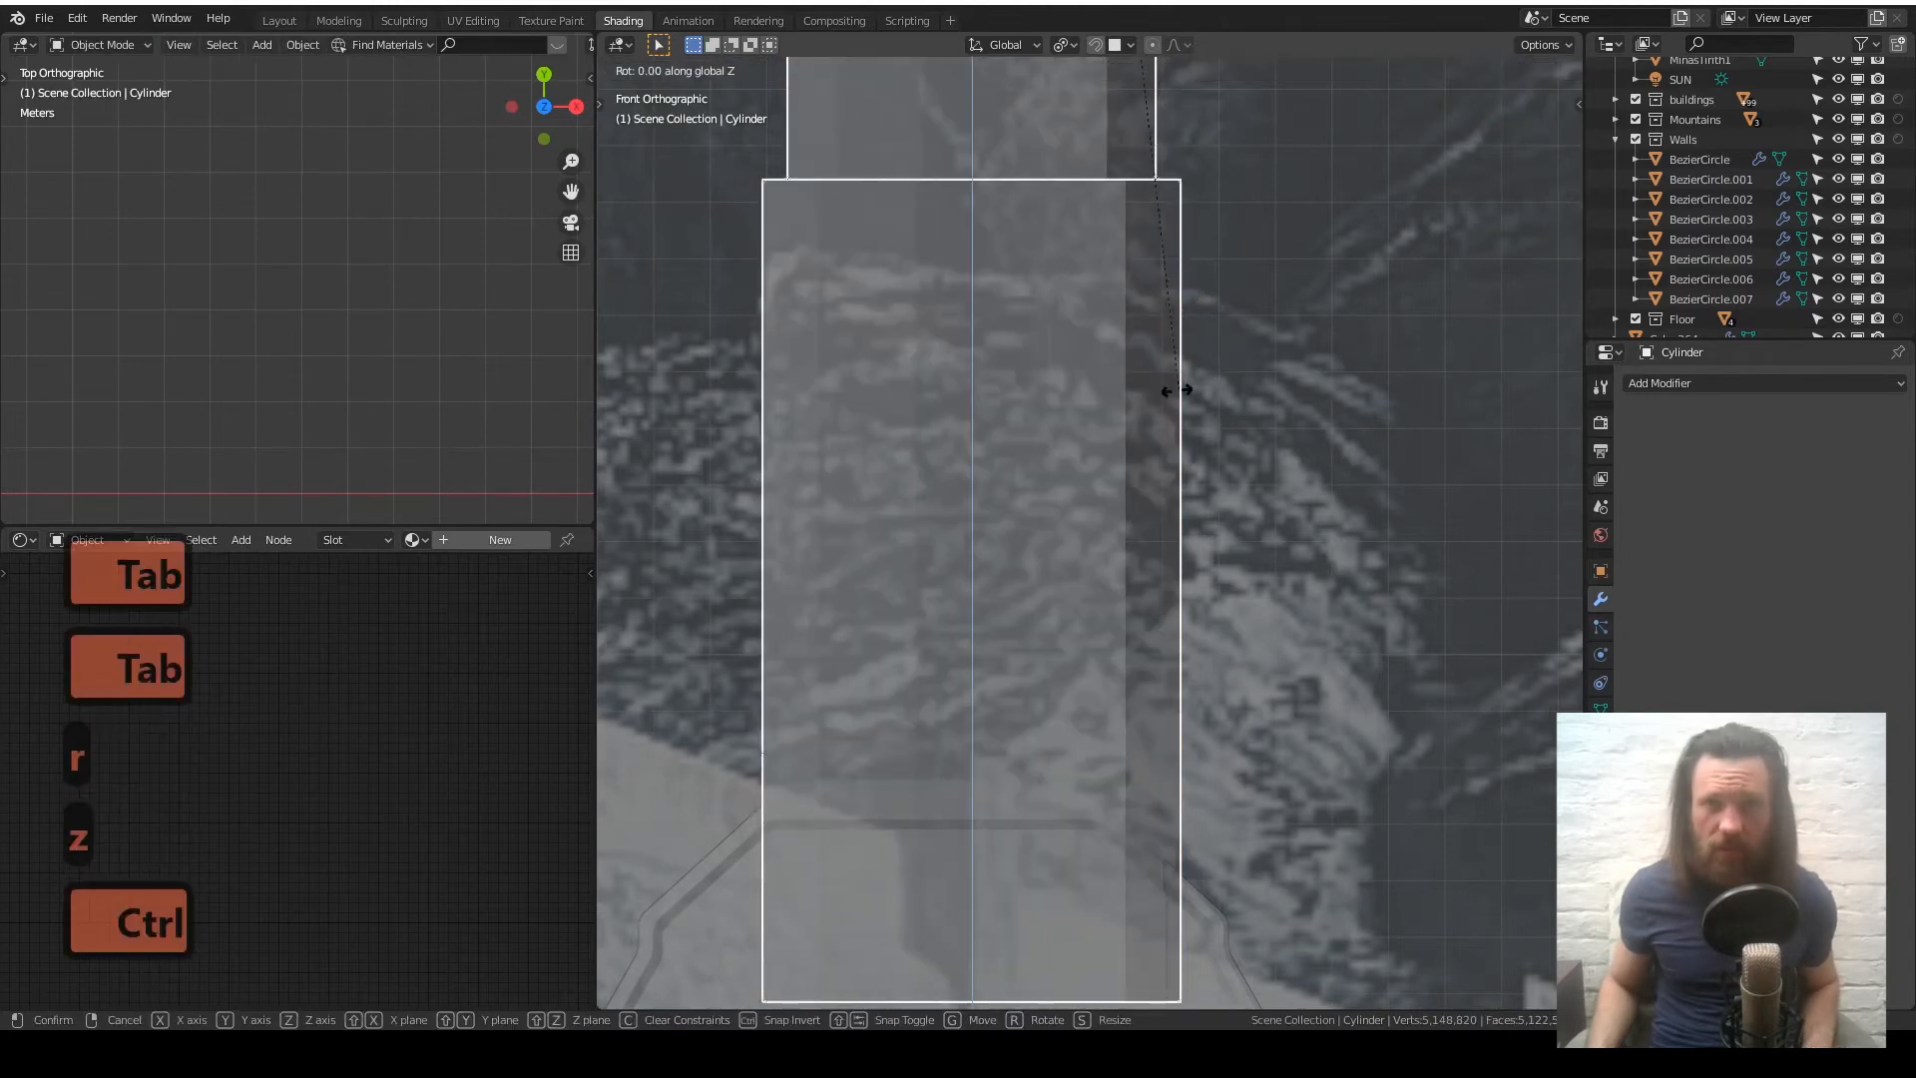
left_click(1210, 402)
key("Tab")
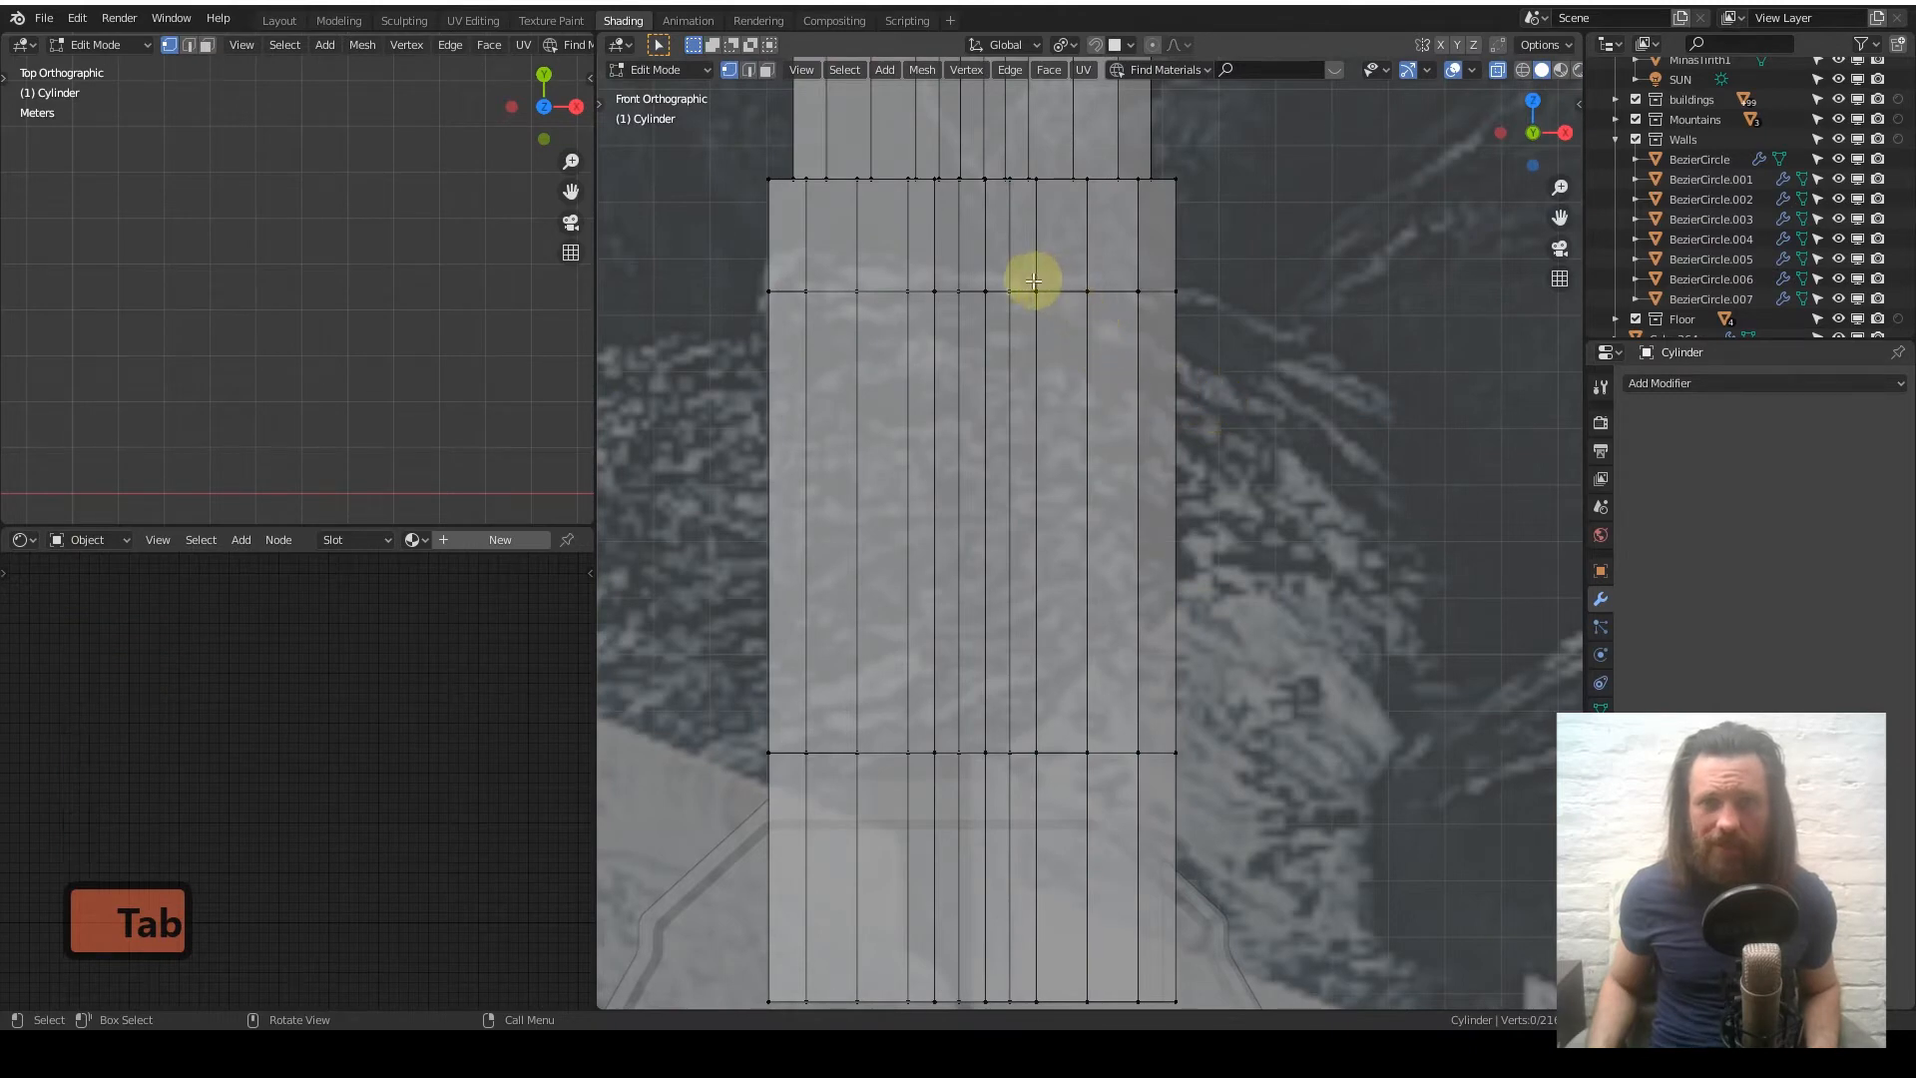
middle_click_drag(1095, 310, 1284, 289)
key("1")
scroll(1188, 320, "down", 6)
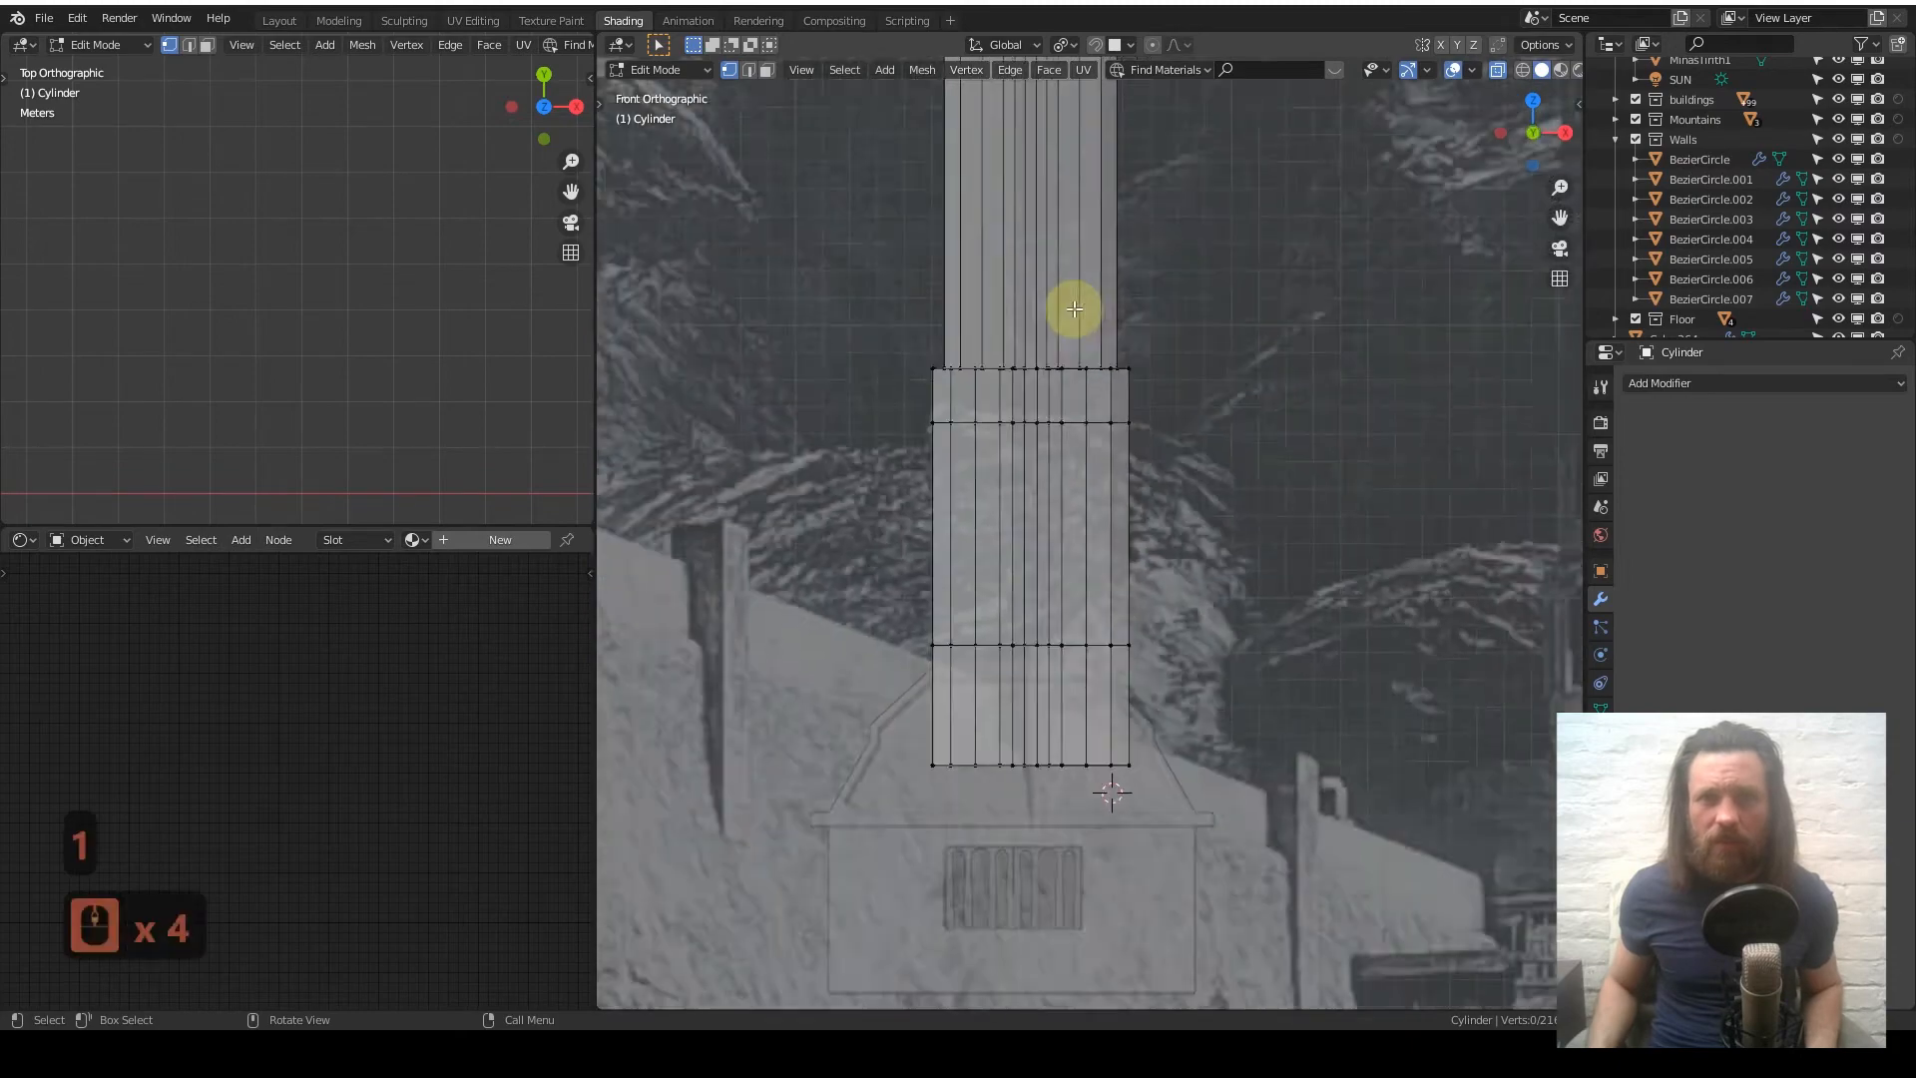
mouse_move(1034, 477)
middle_mouse_down()
mouse_move(1027, 535)
mouse_move(1061, 505)
middle_mouse_up()
- Undo the tower's trial rotations about Z and go back to editing its mesh
key("ctrl+z")
key("ctrl+z")
key("ctrl+z")
key("ctrl+z")
key("ctrl+z")
key("ctrl+z")
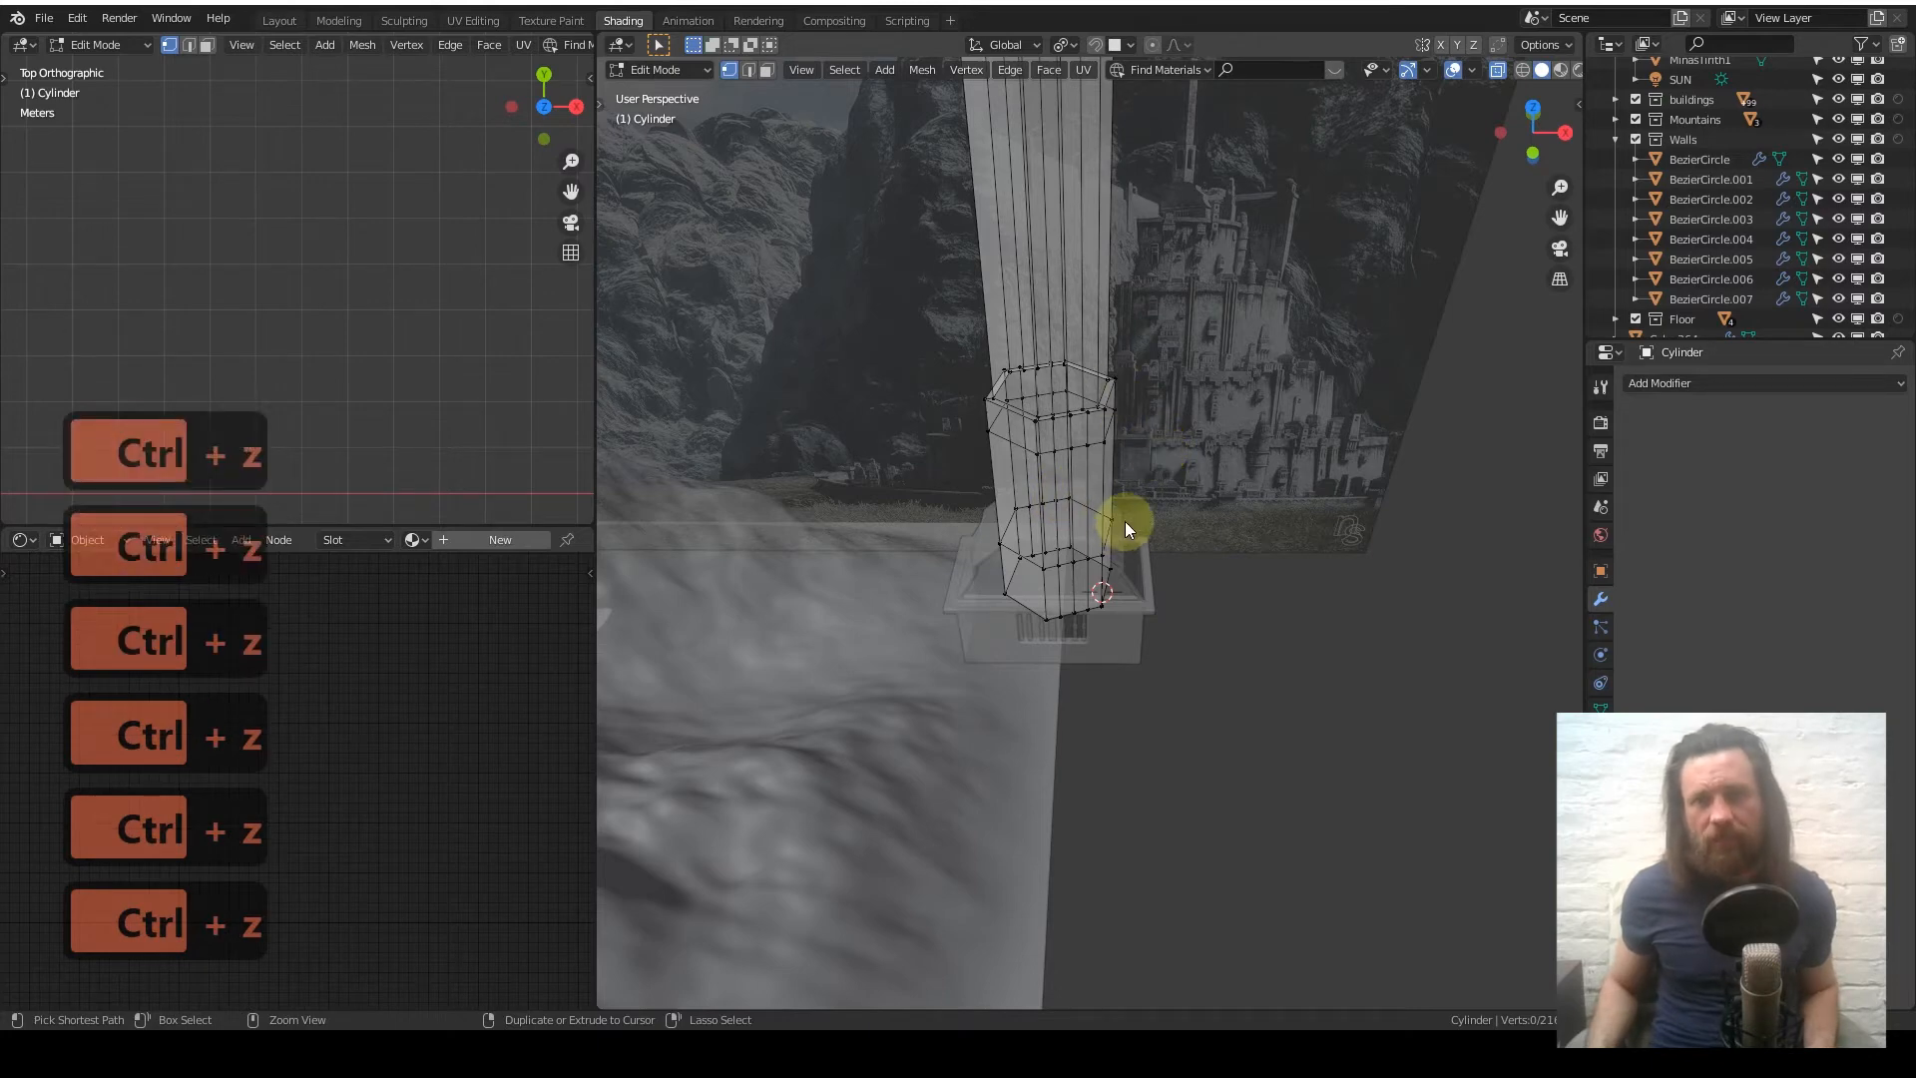
key("ctrl+z")
key("ctrl+z")
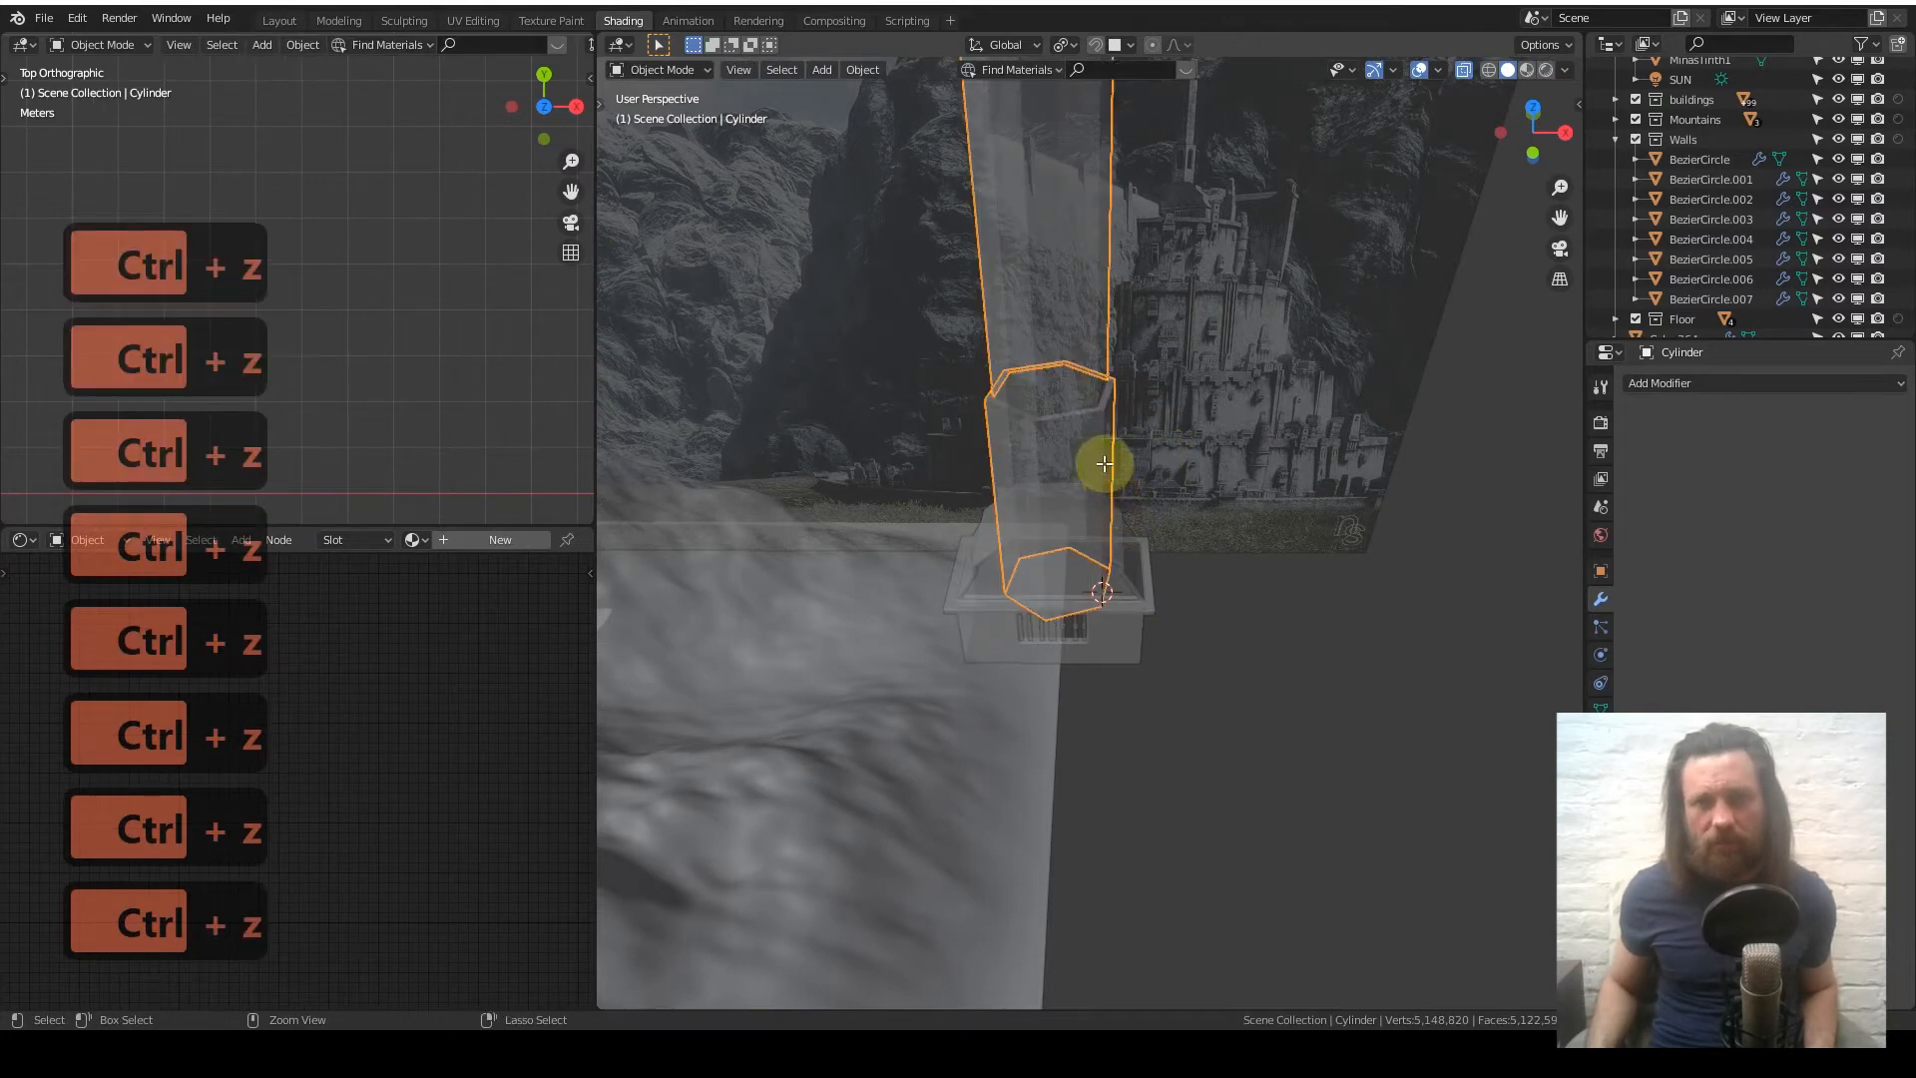
key("ctrl+z")
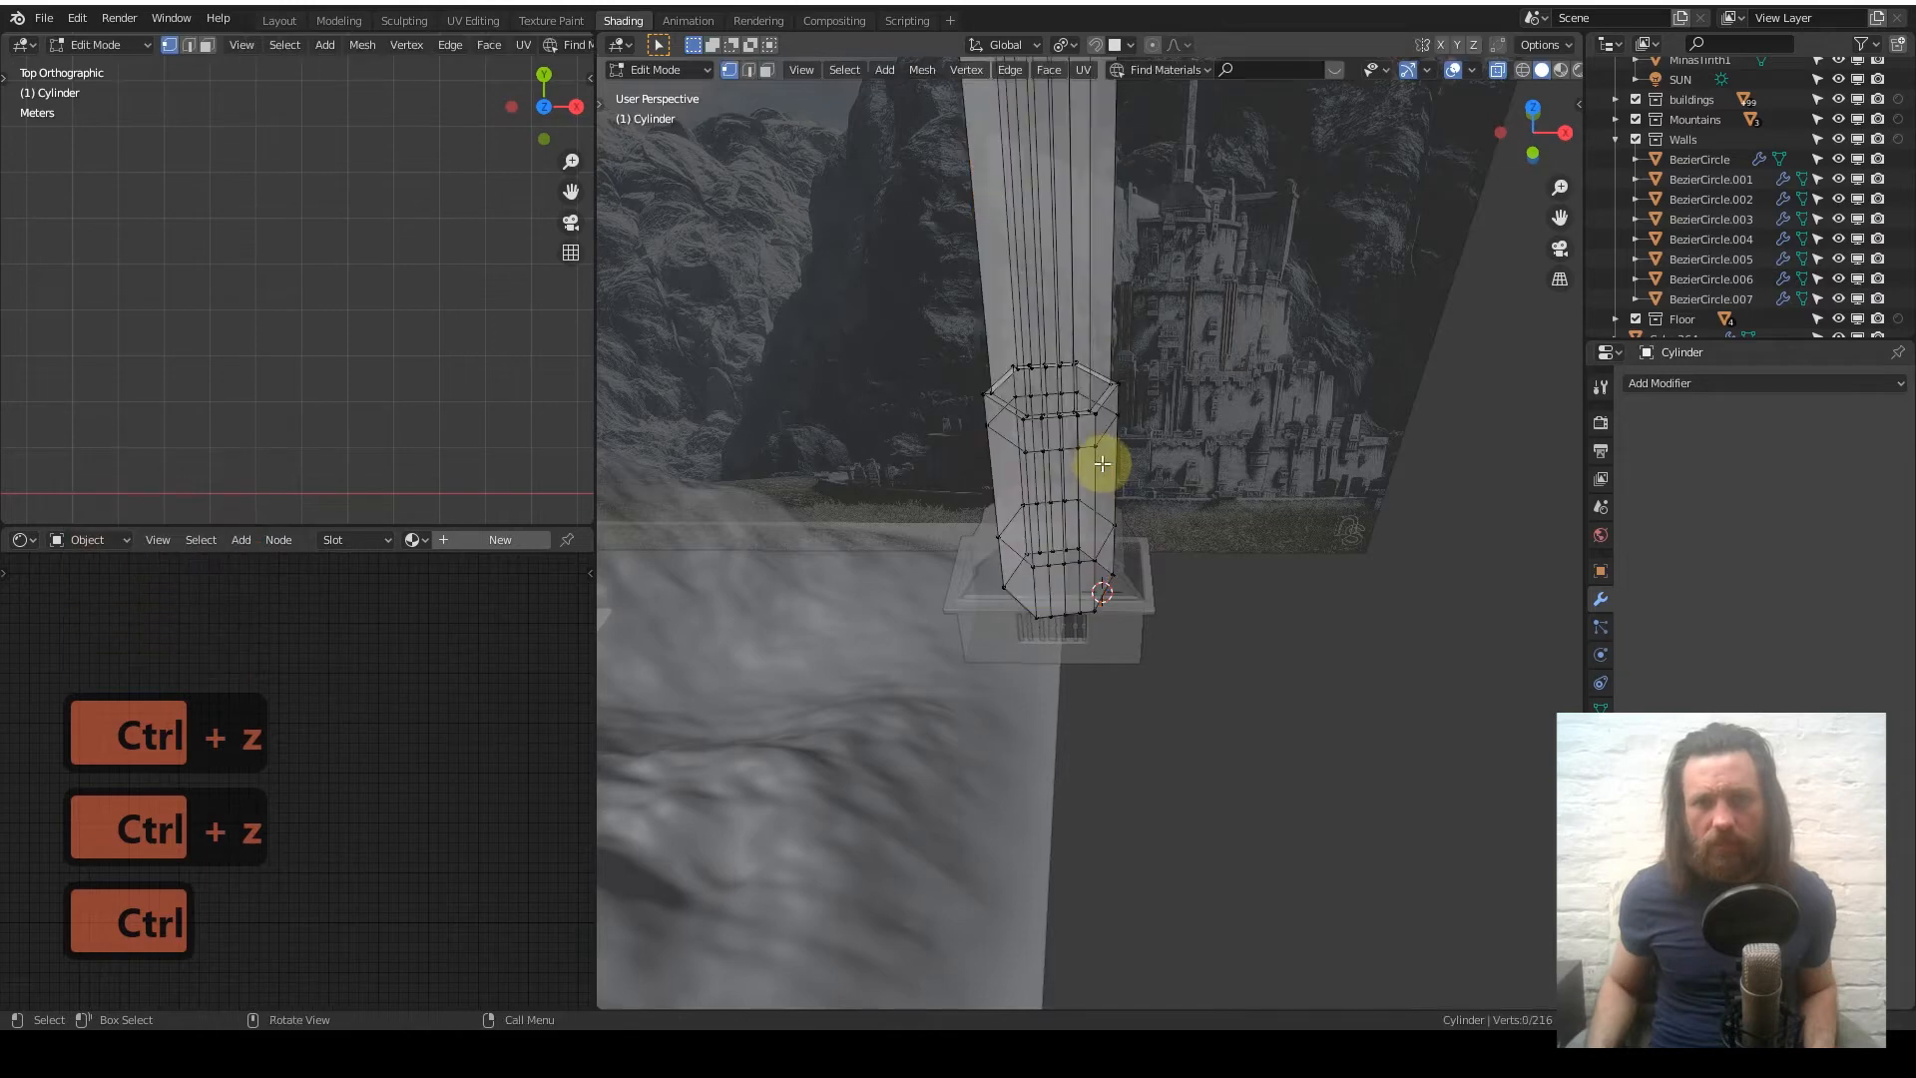
key("ctrl+z")
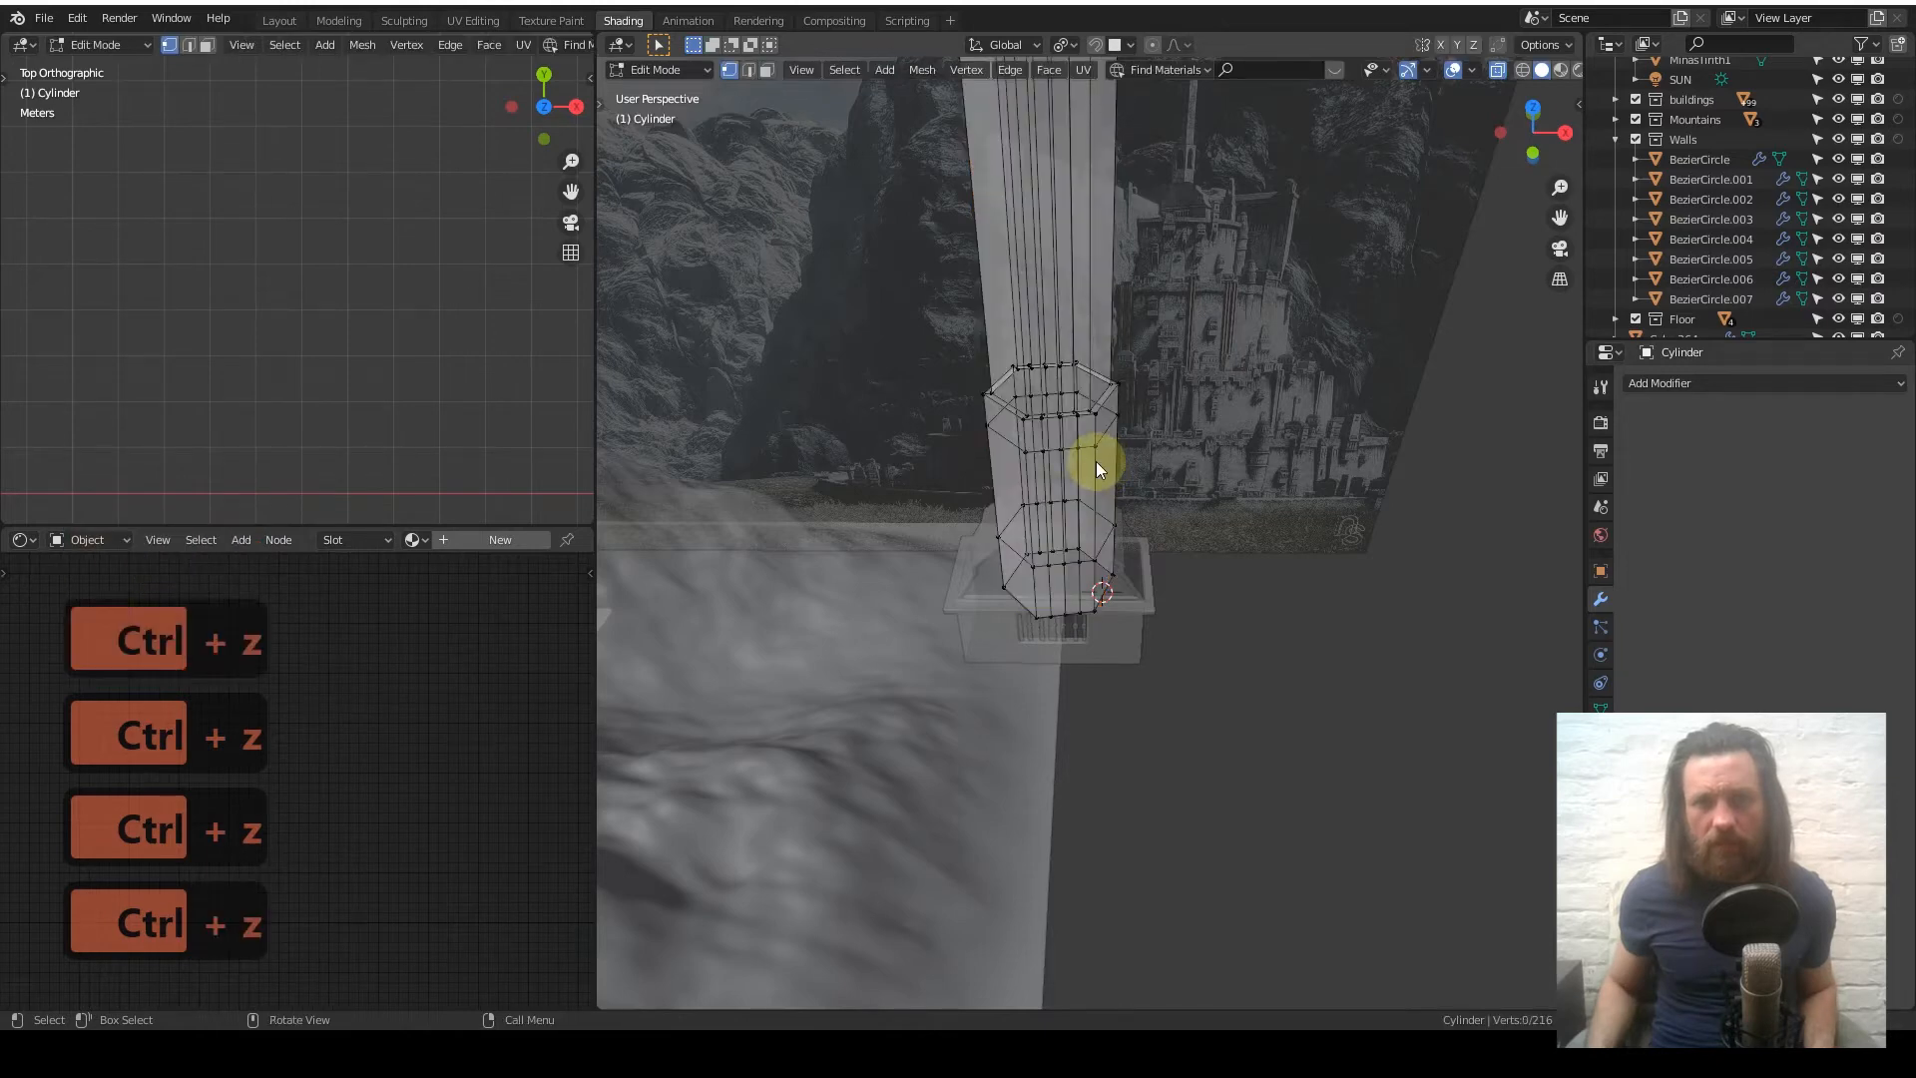
- Undo the remaining trial changes to the tower, stepping further back through its earlier edits
key("ctrl+z")
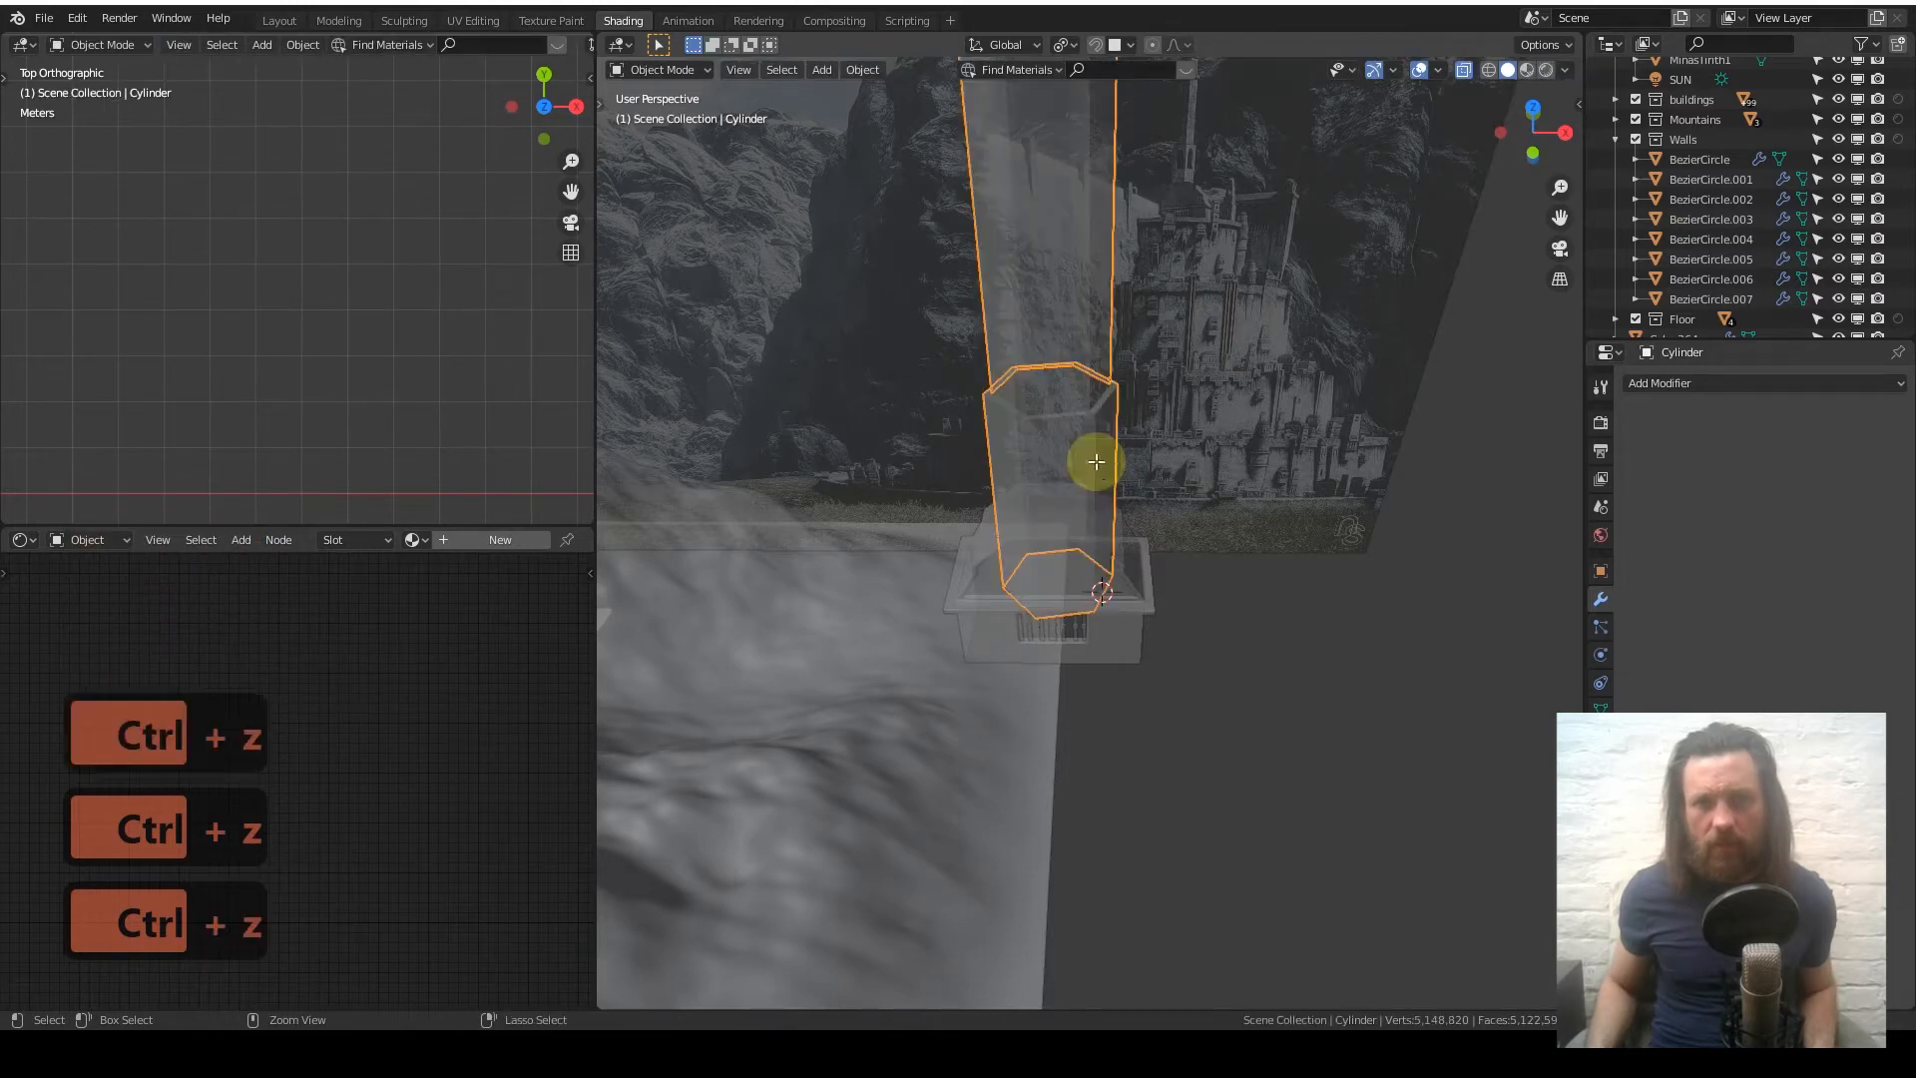
key("ctrl+z")
key("ctrl+z")
key("ctrl+z")
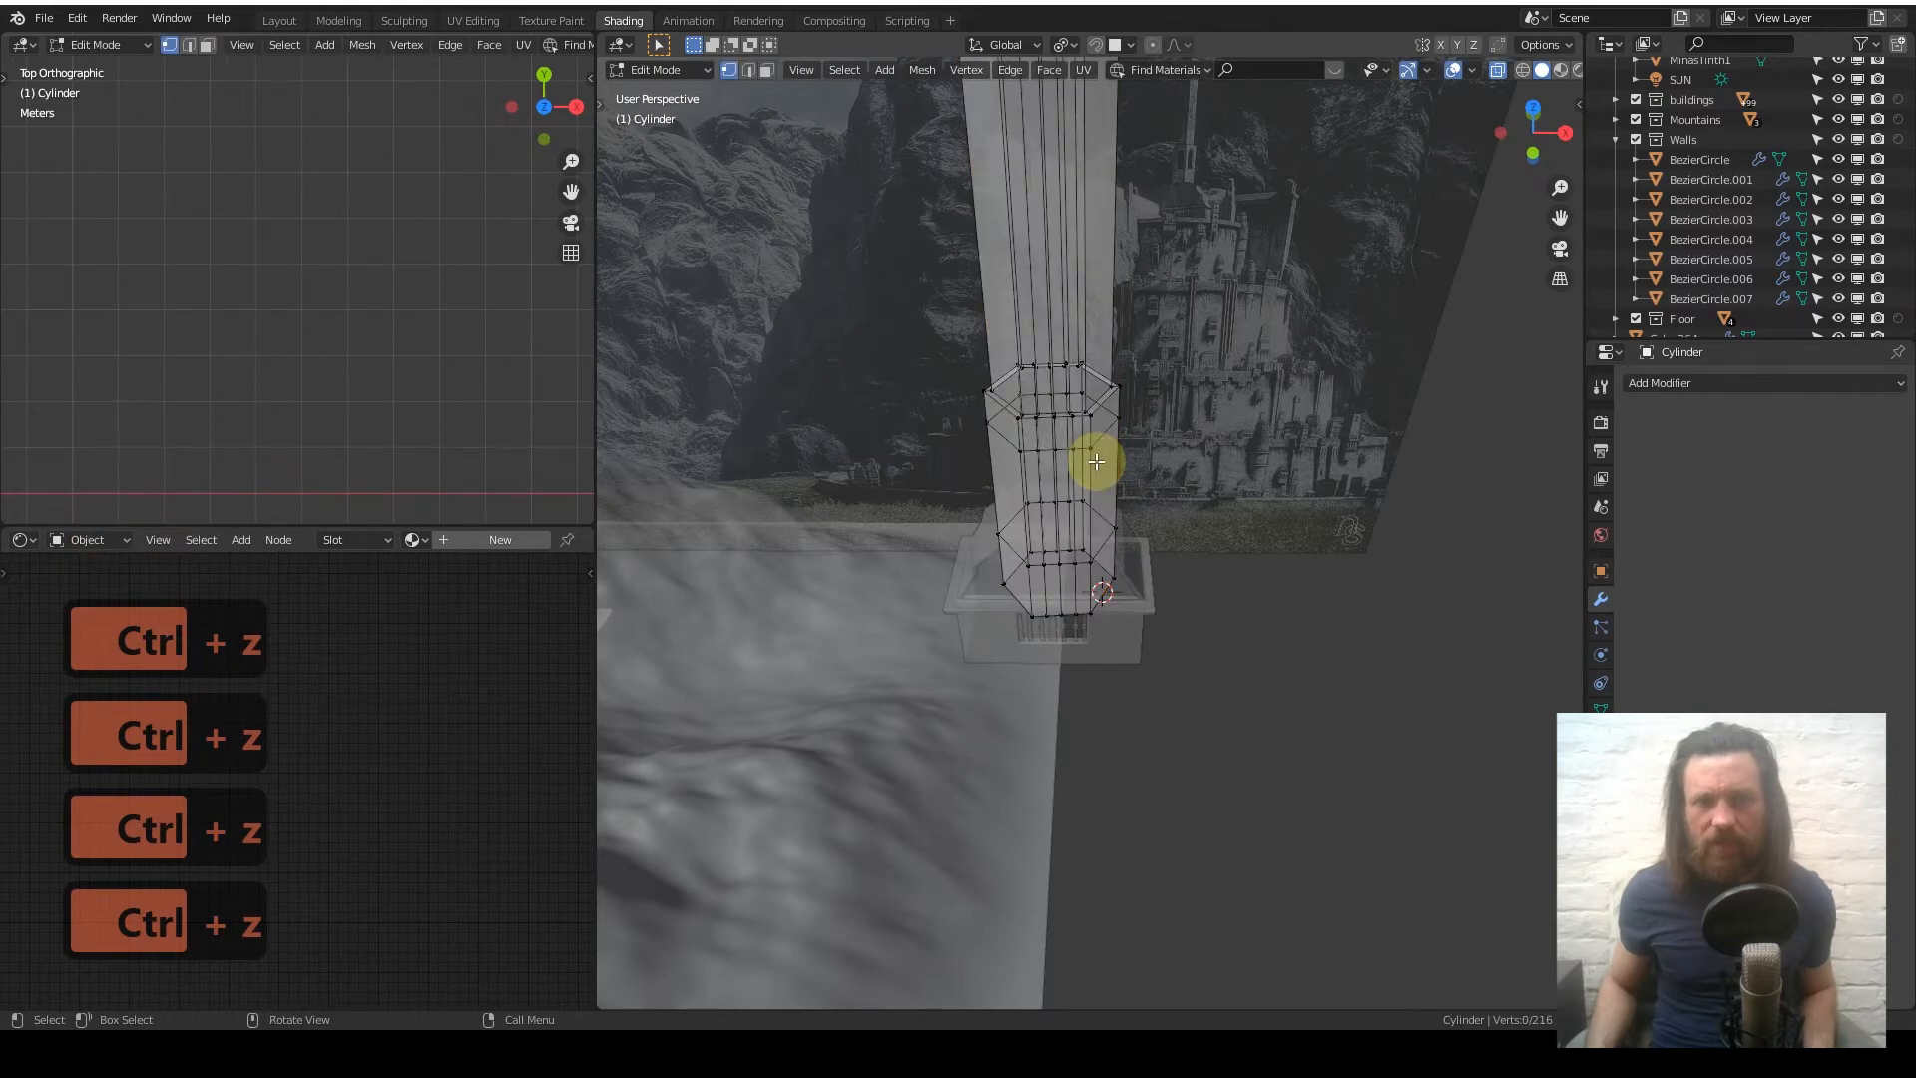
- In Object Mode, rotate the whole tower 5° in top view so its hexagon sits square to the axes
scroll(1096, 461, "up", 4)
key("Tab")
scroll(1095, 461, "up", 4)
scroll(1095, 464, "down", 2)
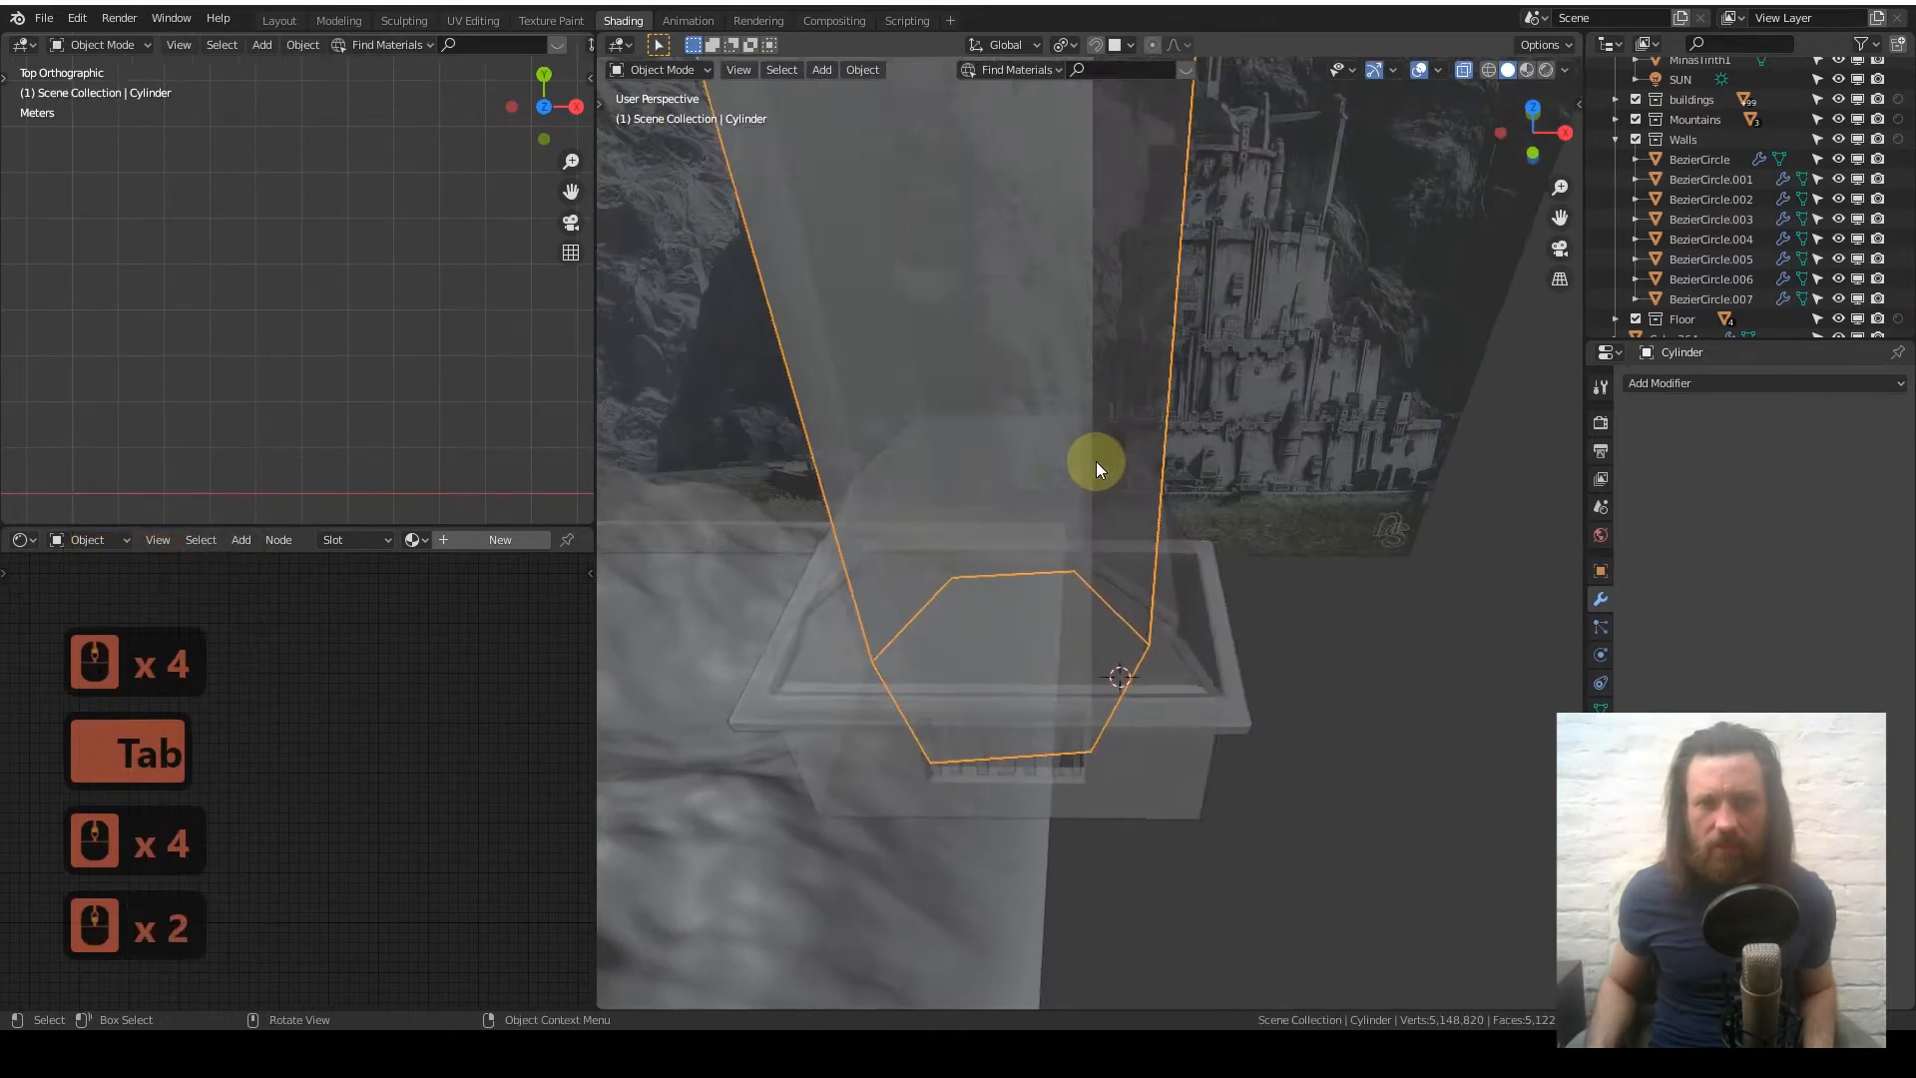
scroll(1095, 461, "down", 1)
scroll(1096, 461, "down", 3)
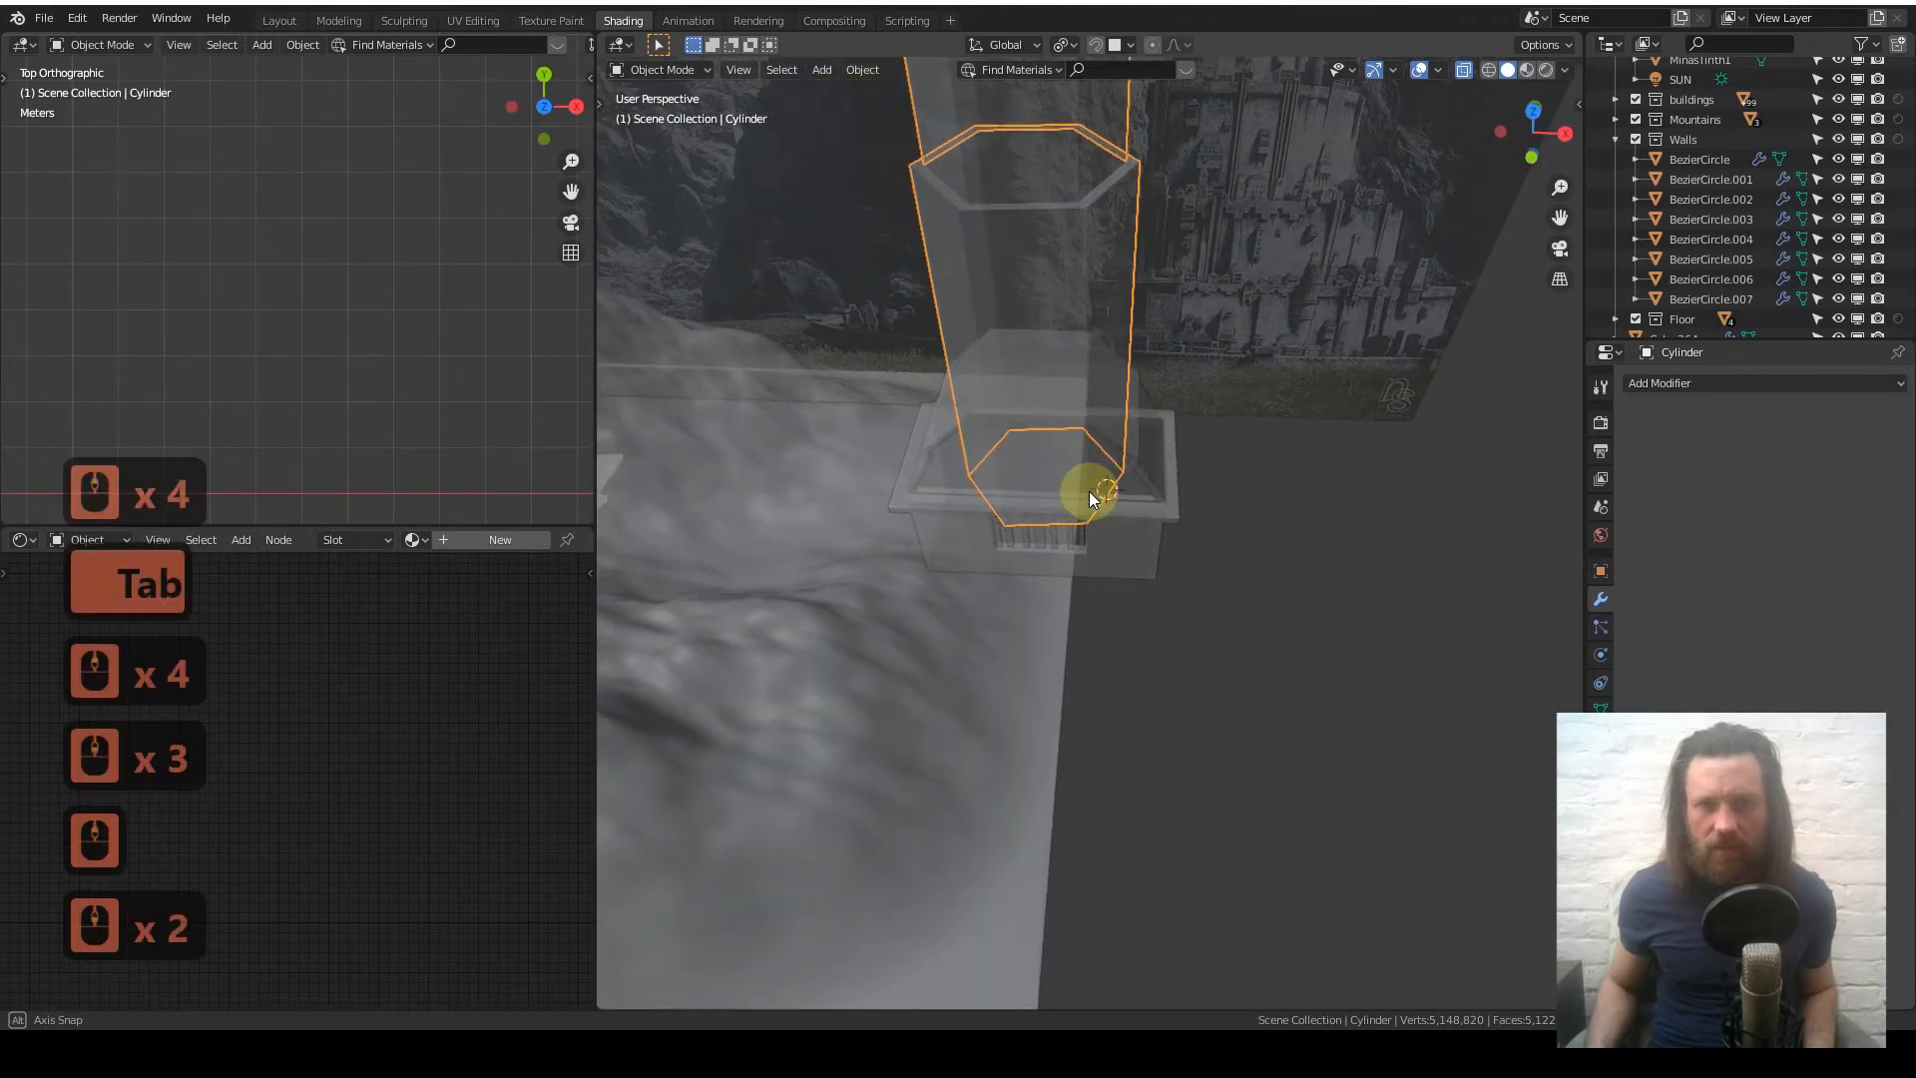
key("KP_7")
scroll(1082, 514, "down", 8)
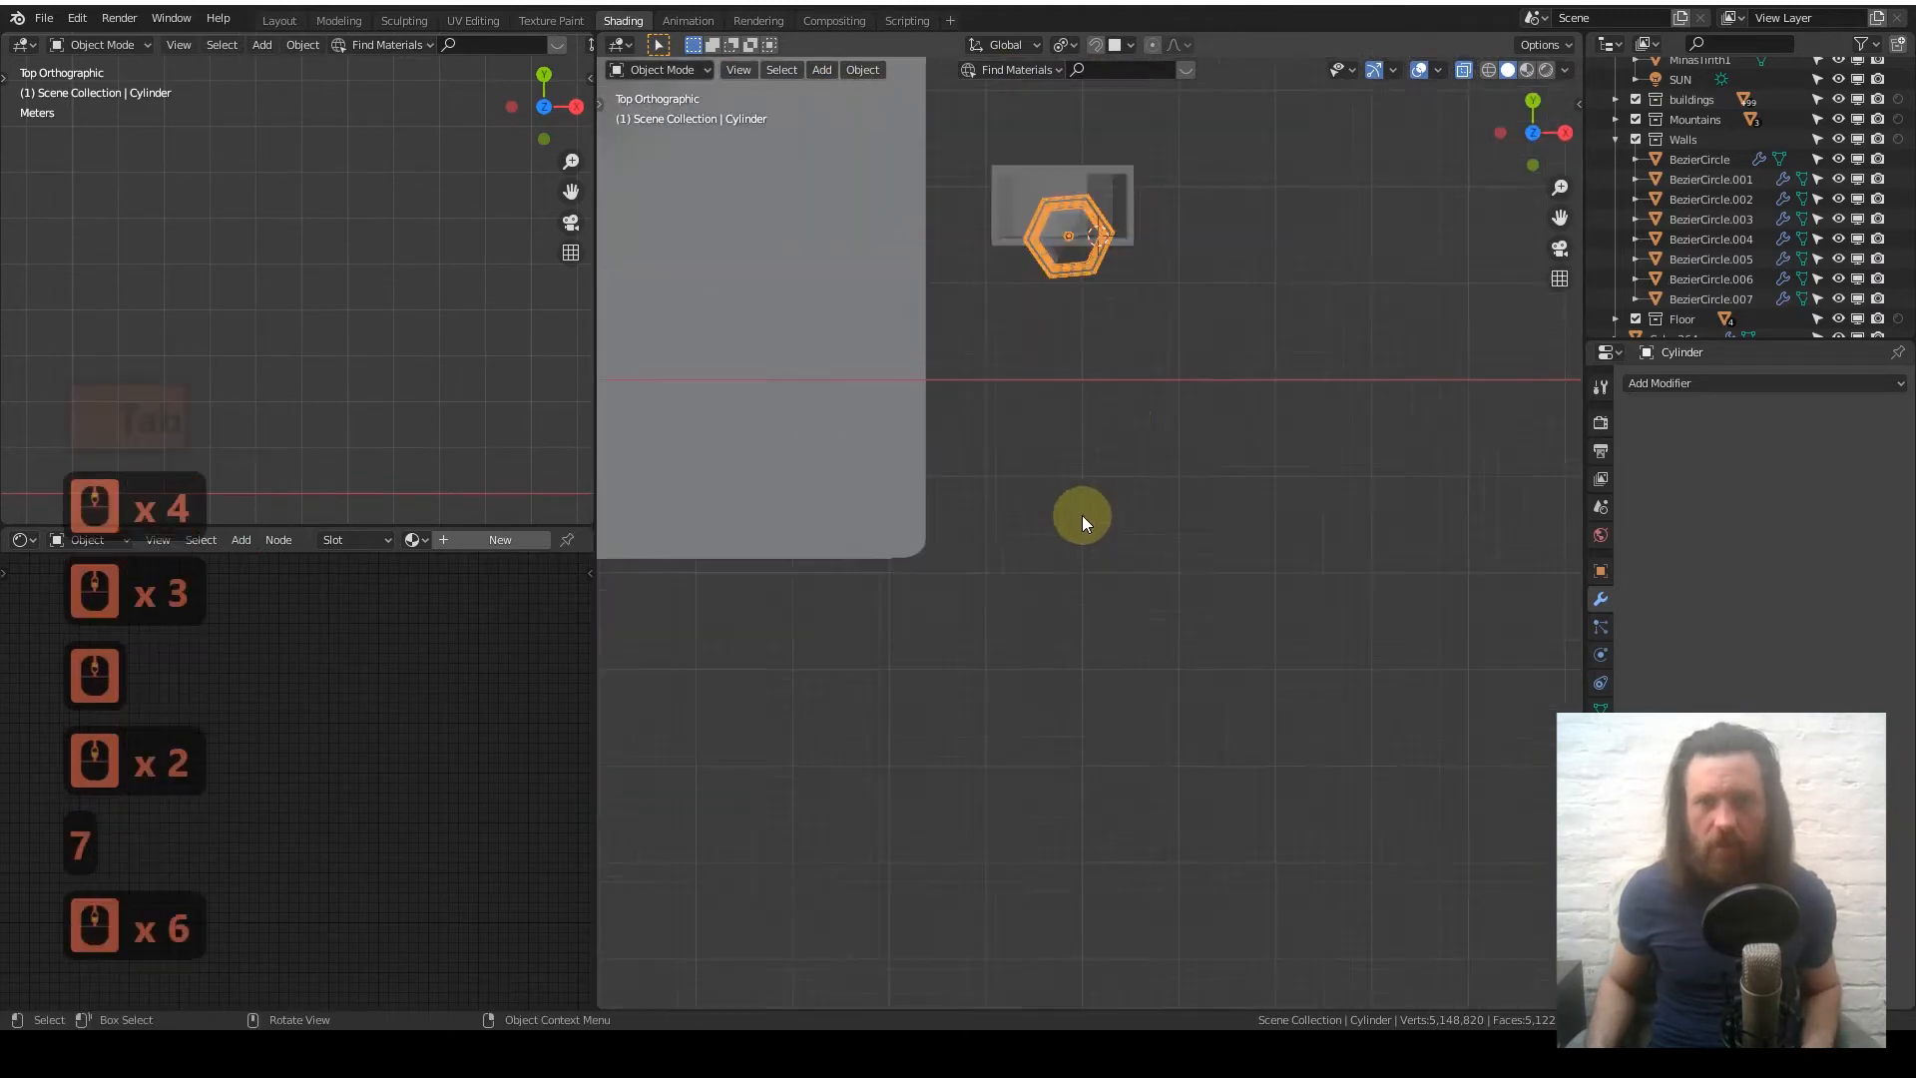
middle_click_drag(1103, 425, 1081, 585, "shift")
scroll(1077, 570, "up", 7)
middle_click_drag(1077, 395, 1139, 506, "shift")
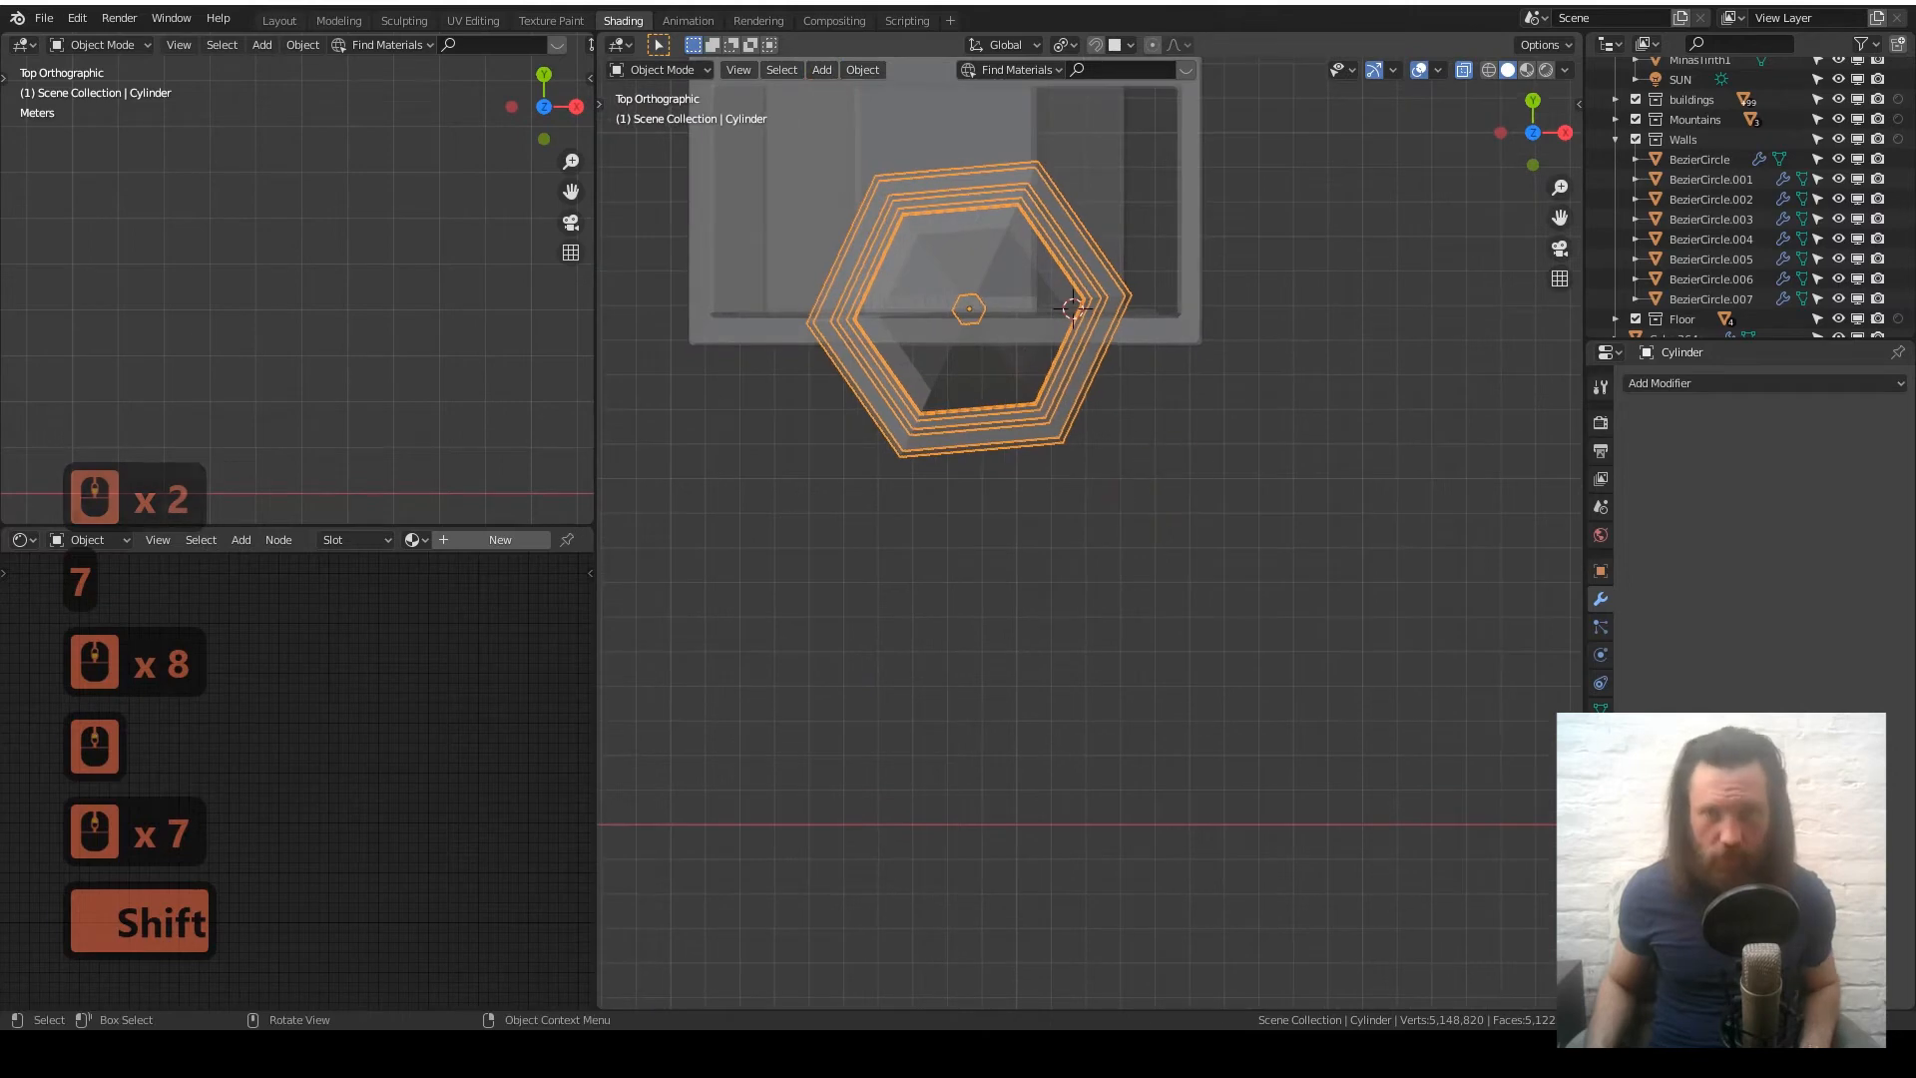
key("r")
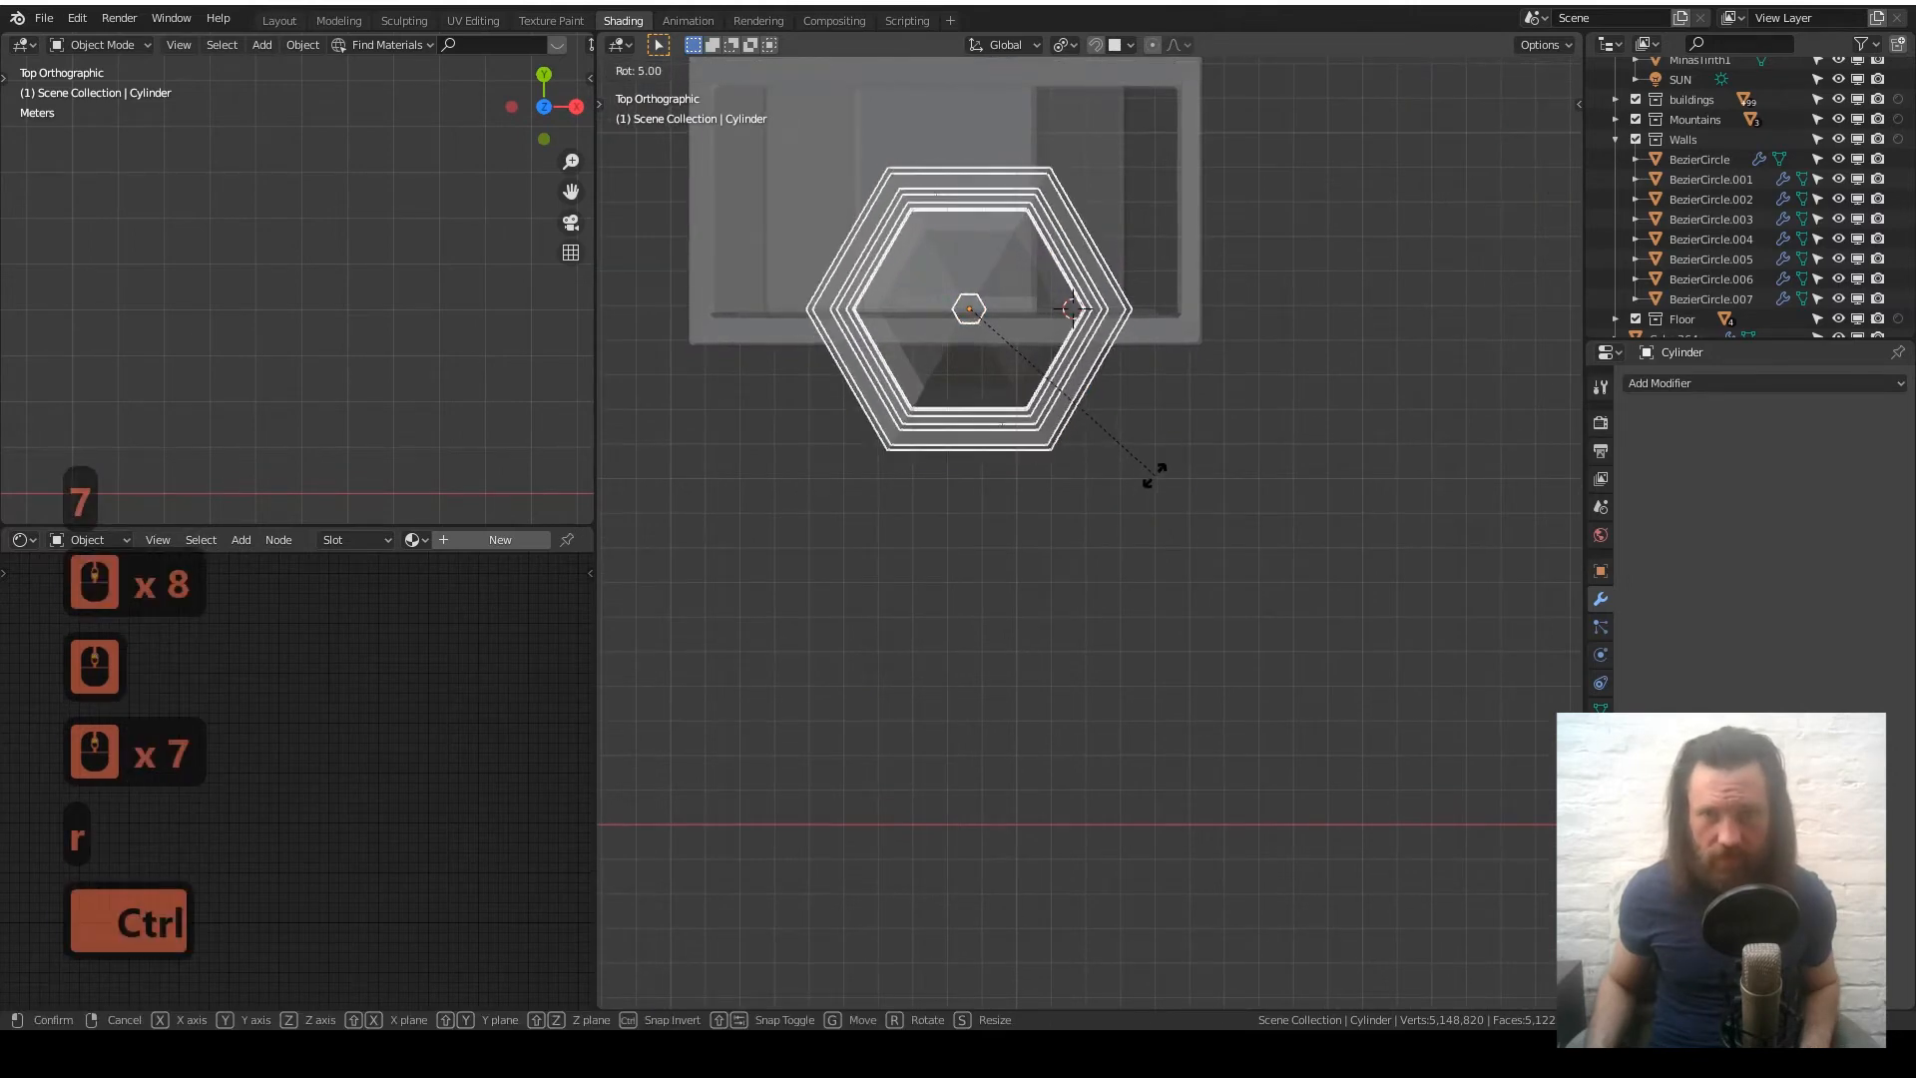
left_click(1084, 443)
- In front view, raise the centre front and rear vertices of the base's upper horizontal cut about 6.25 m along Z
key("Tab")
key("KP_1")
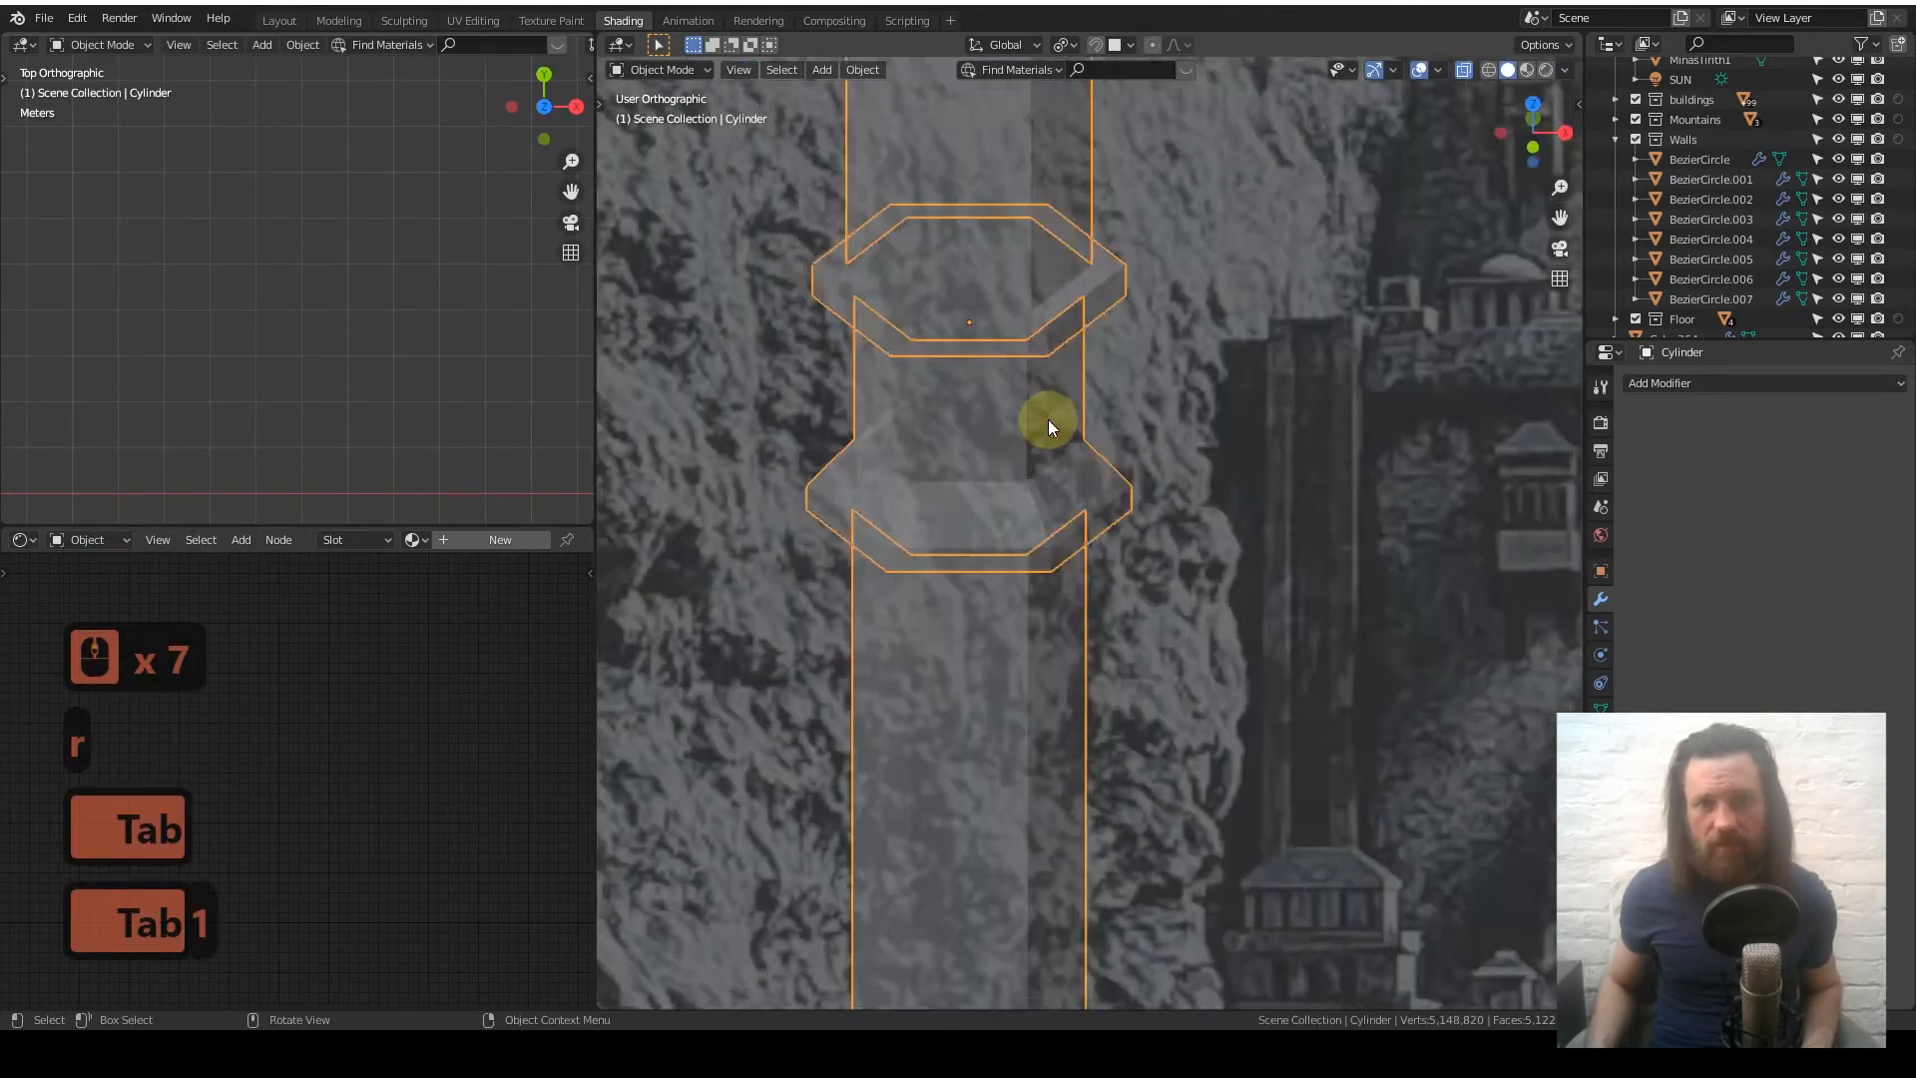
key("Tab")
scroll(973, 609, "down", 3)
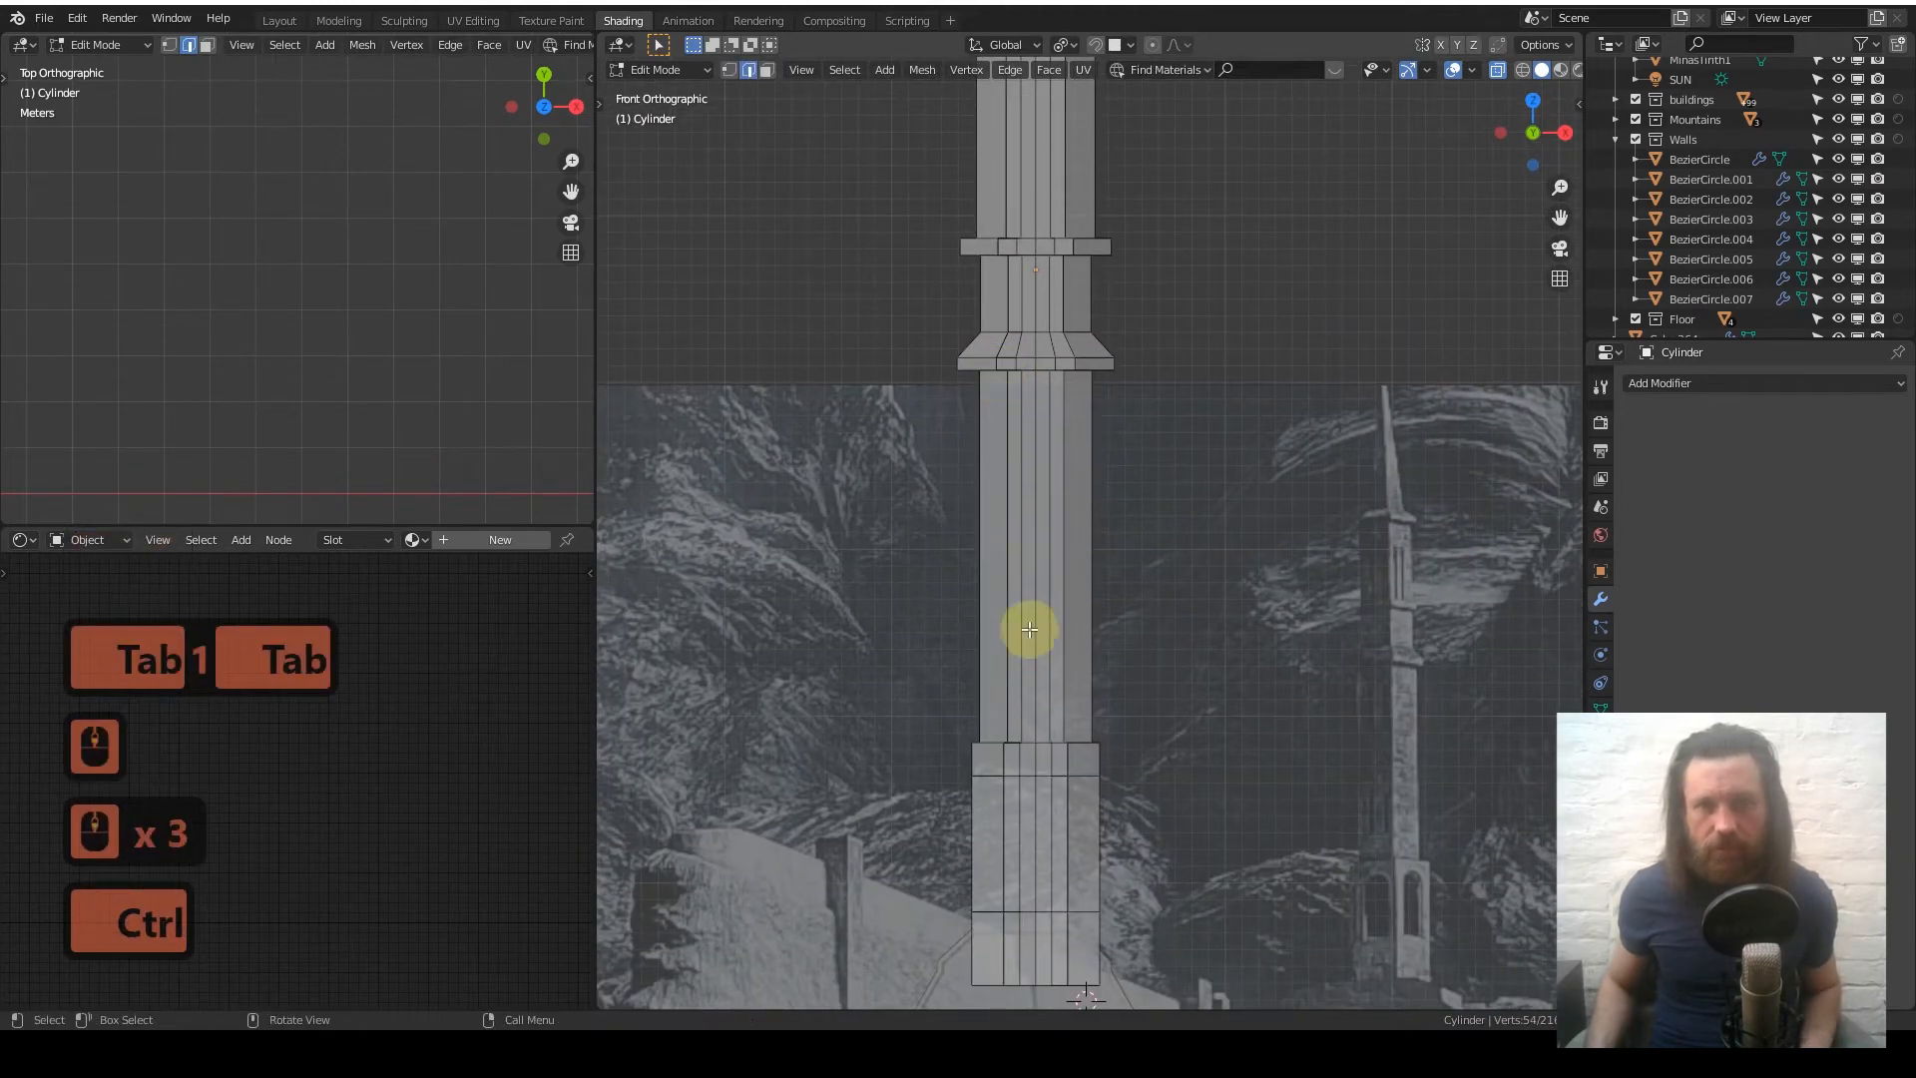
middle_click_drag(1031, 692, 1014, 470, "shift")
scroll(1016, 479, "up", 5)
middle_click_drag(1027, 632, 1087, 464, "shift")
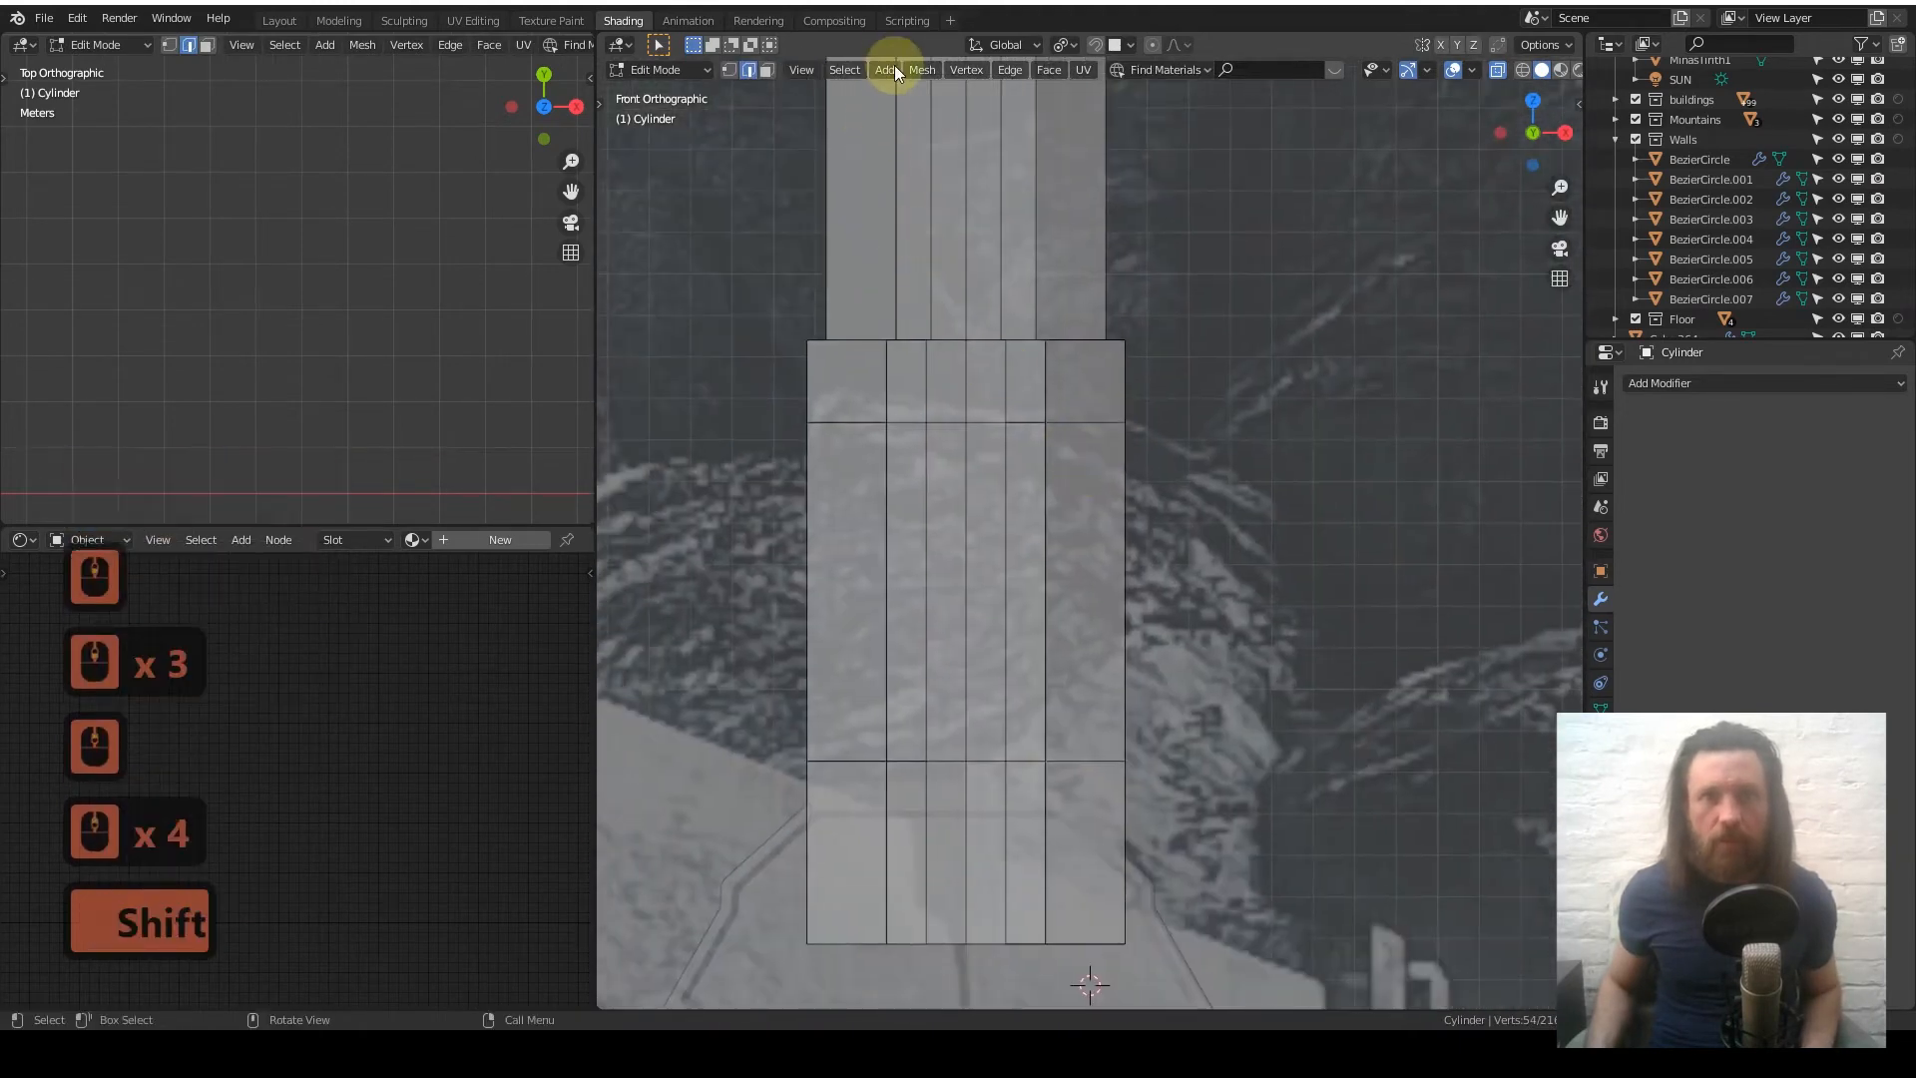
left_click(726, 70)
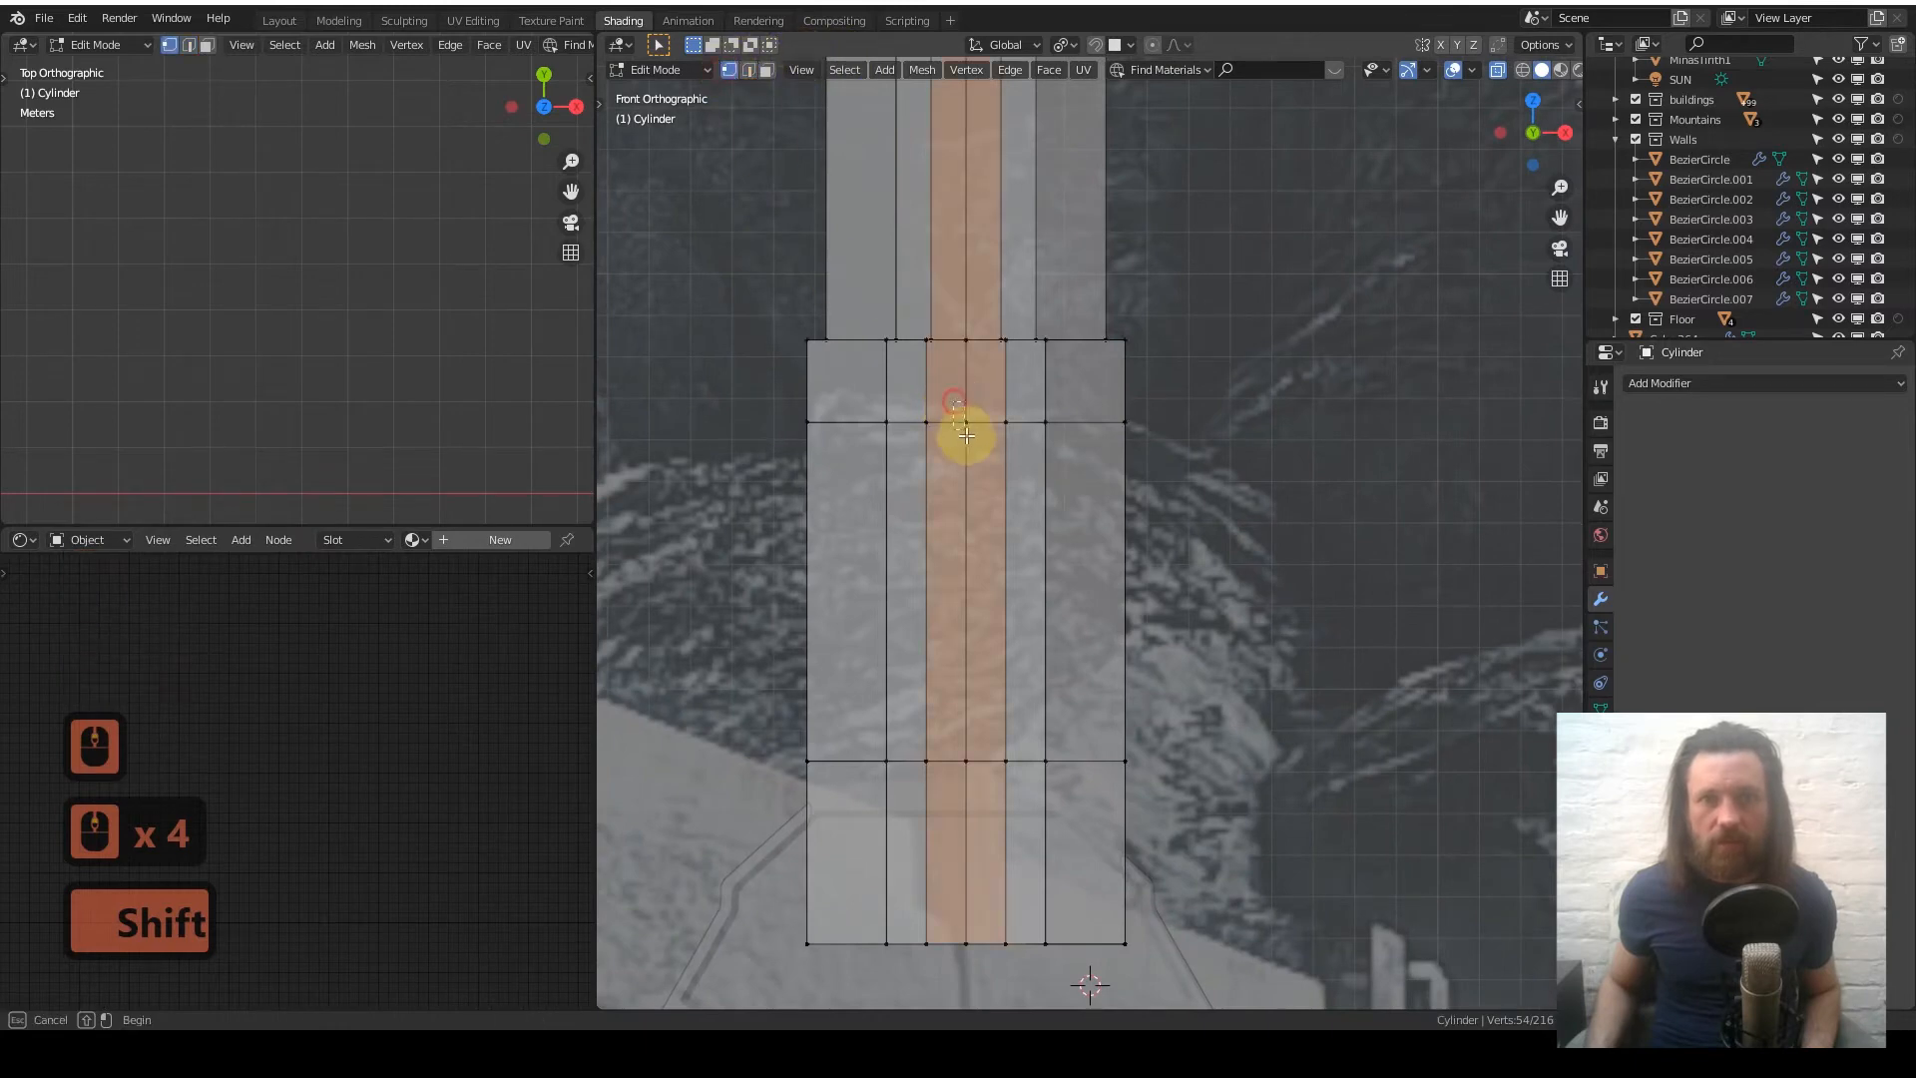
left_click(964, 424)
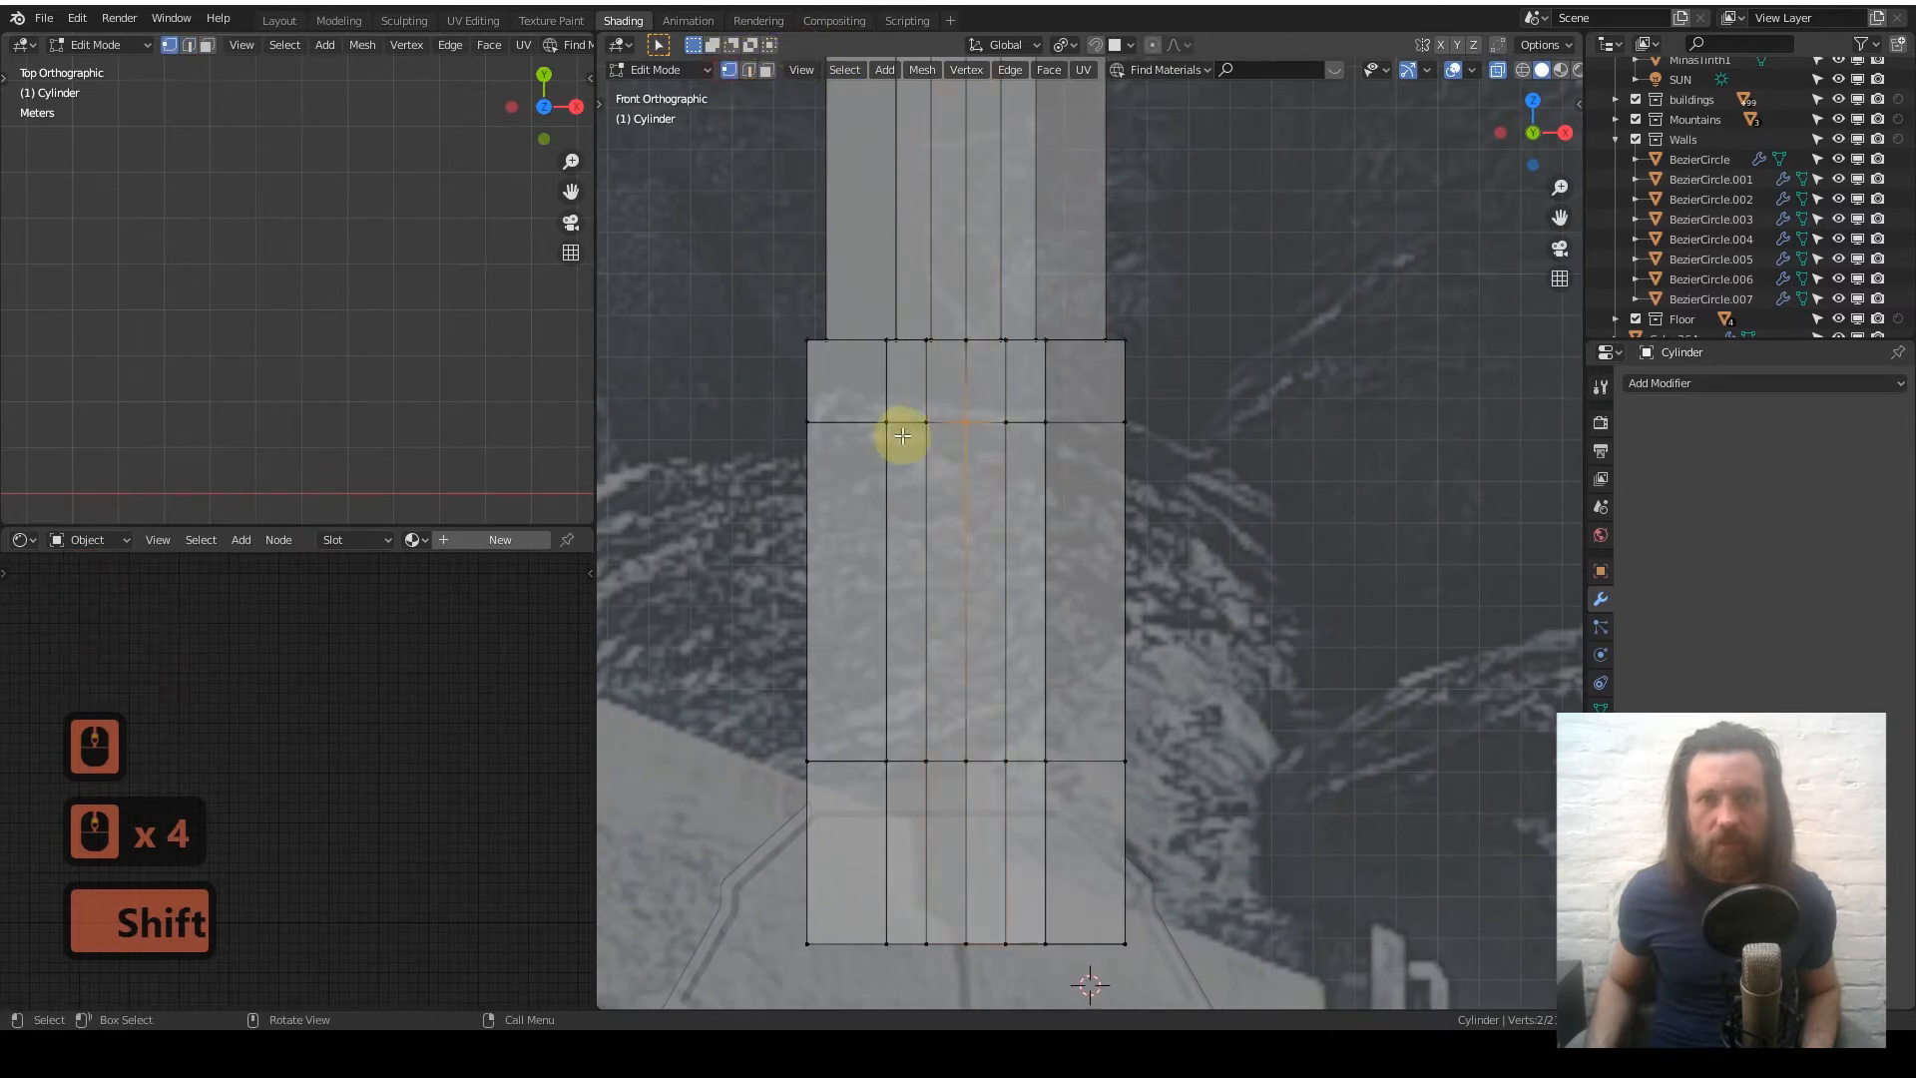
key("g")
key("z")
left_click(970, 372)
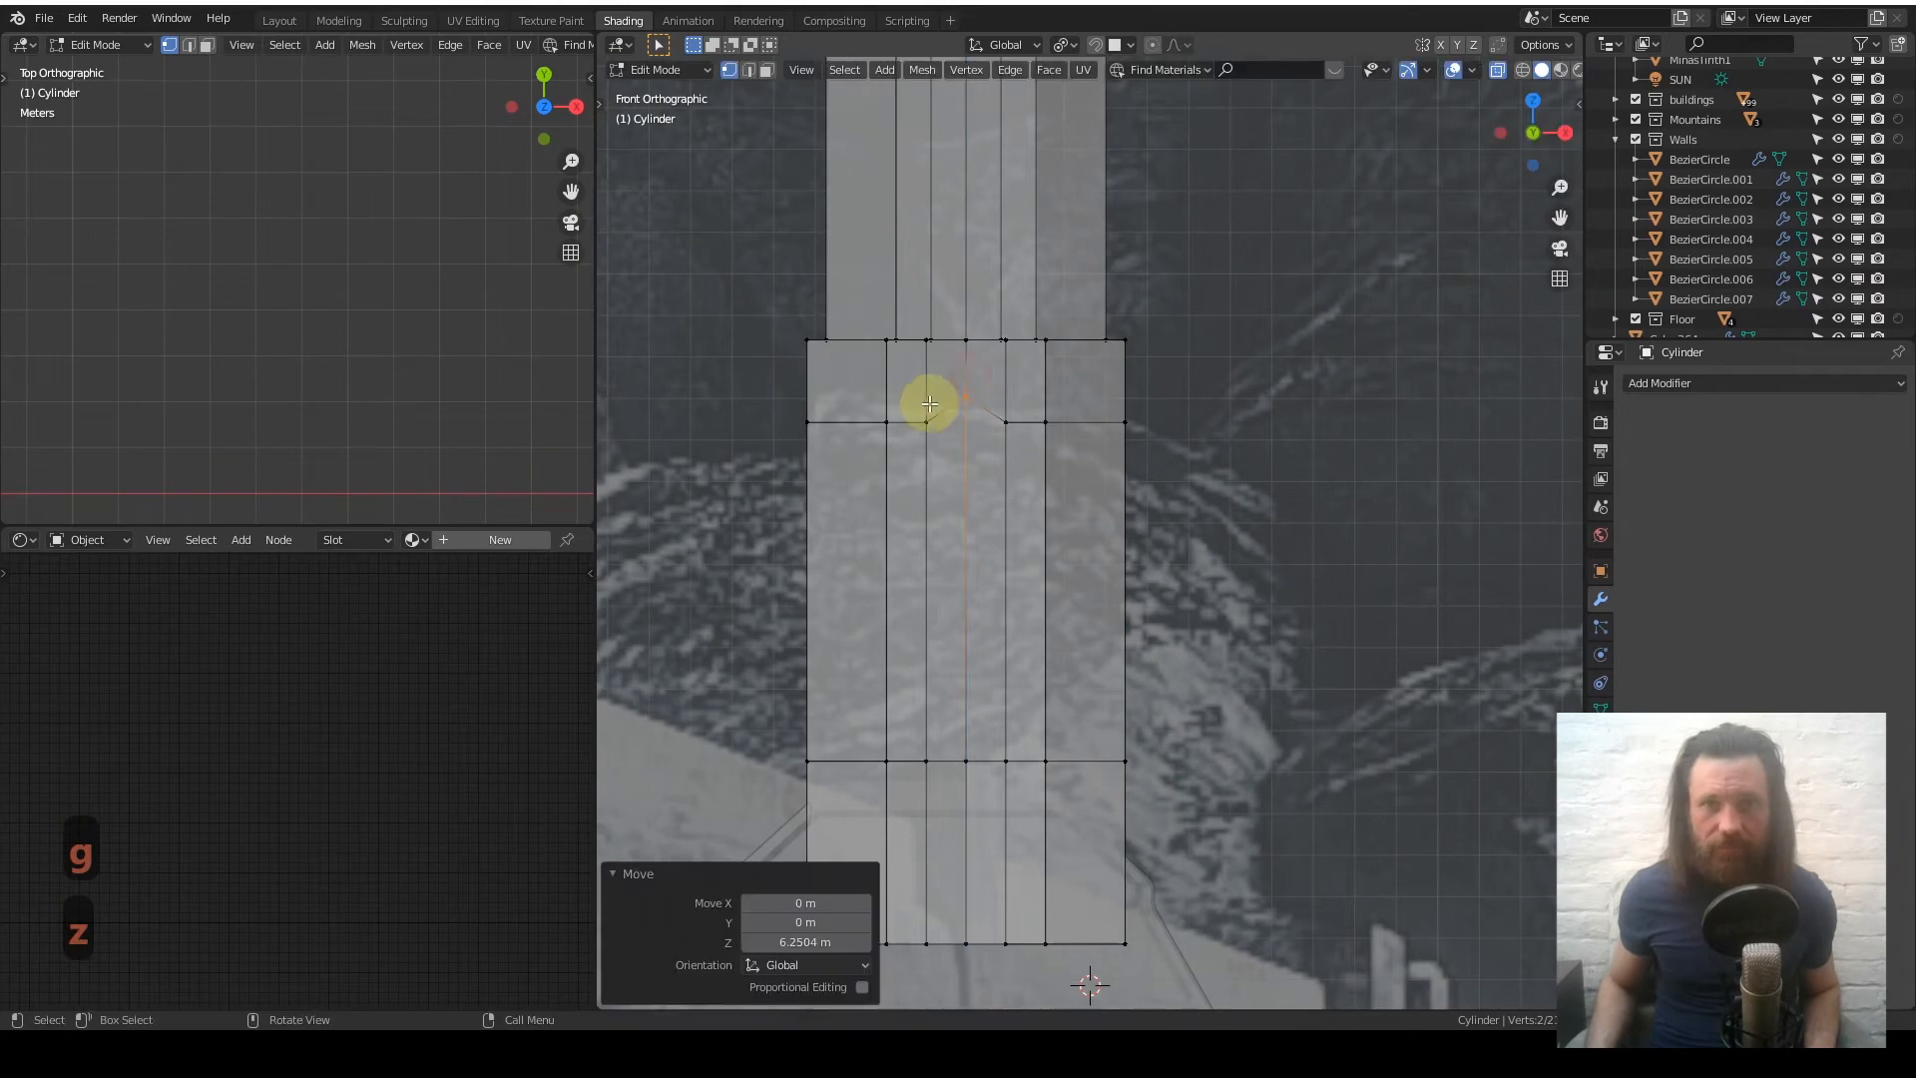
- Raise the vertices on either side of the arch centre about 6.25 m along Z on front and rear
left_click_drag(914, 408, 946, 448)
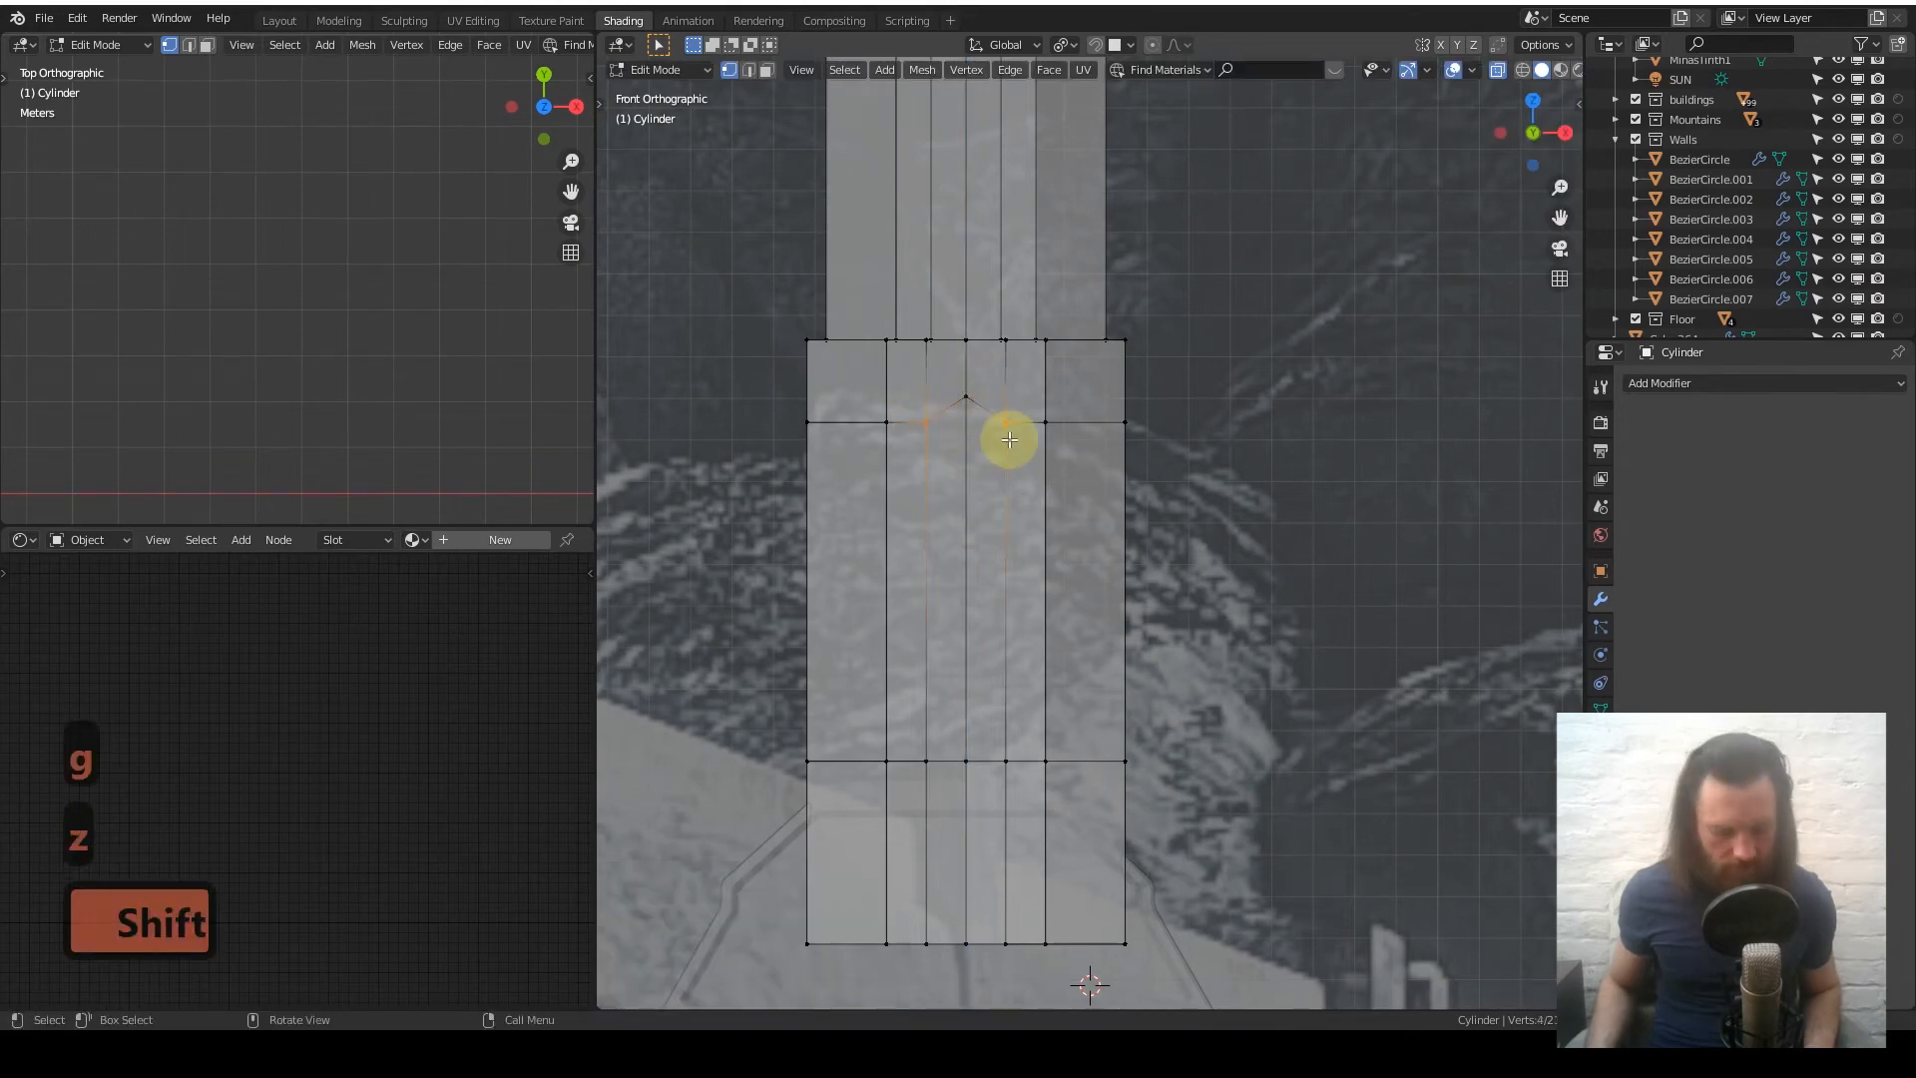
key("g")
key("z")
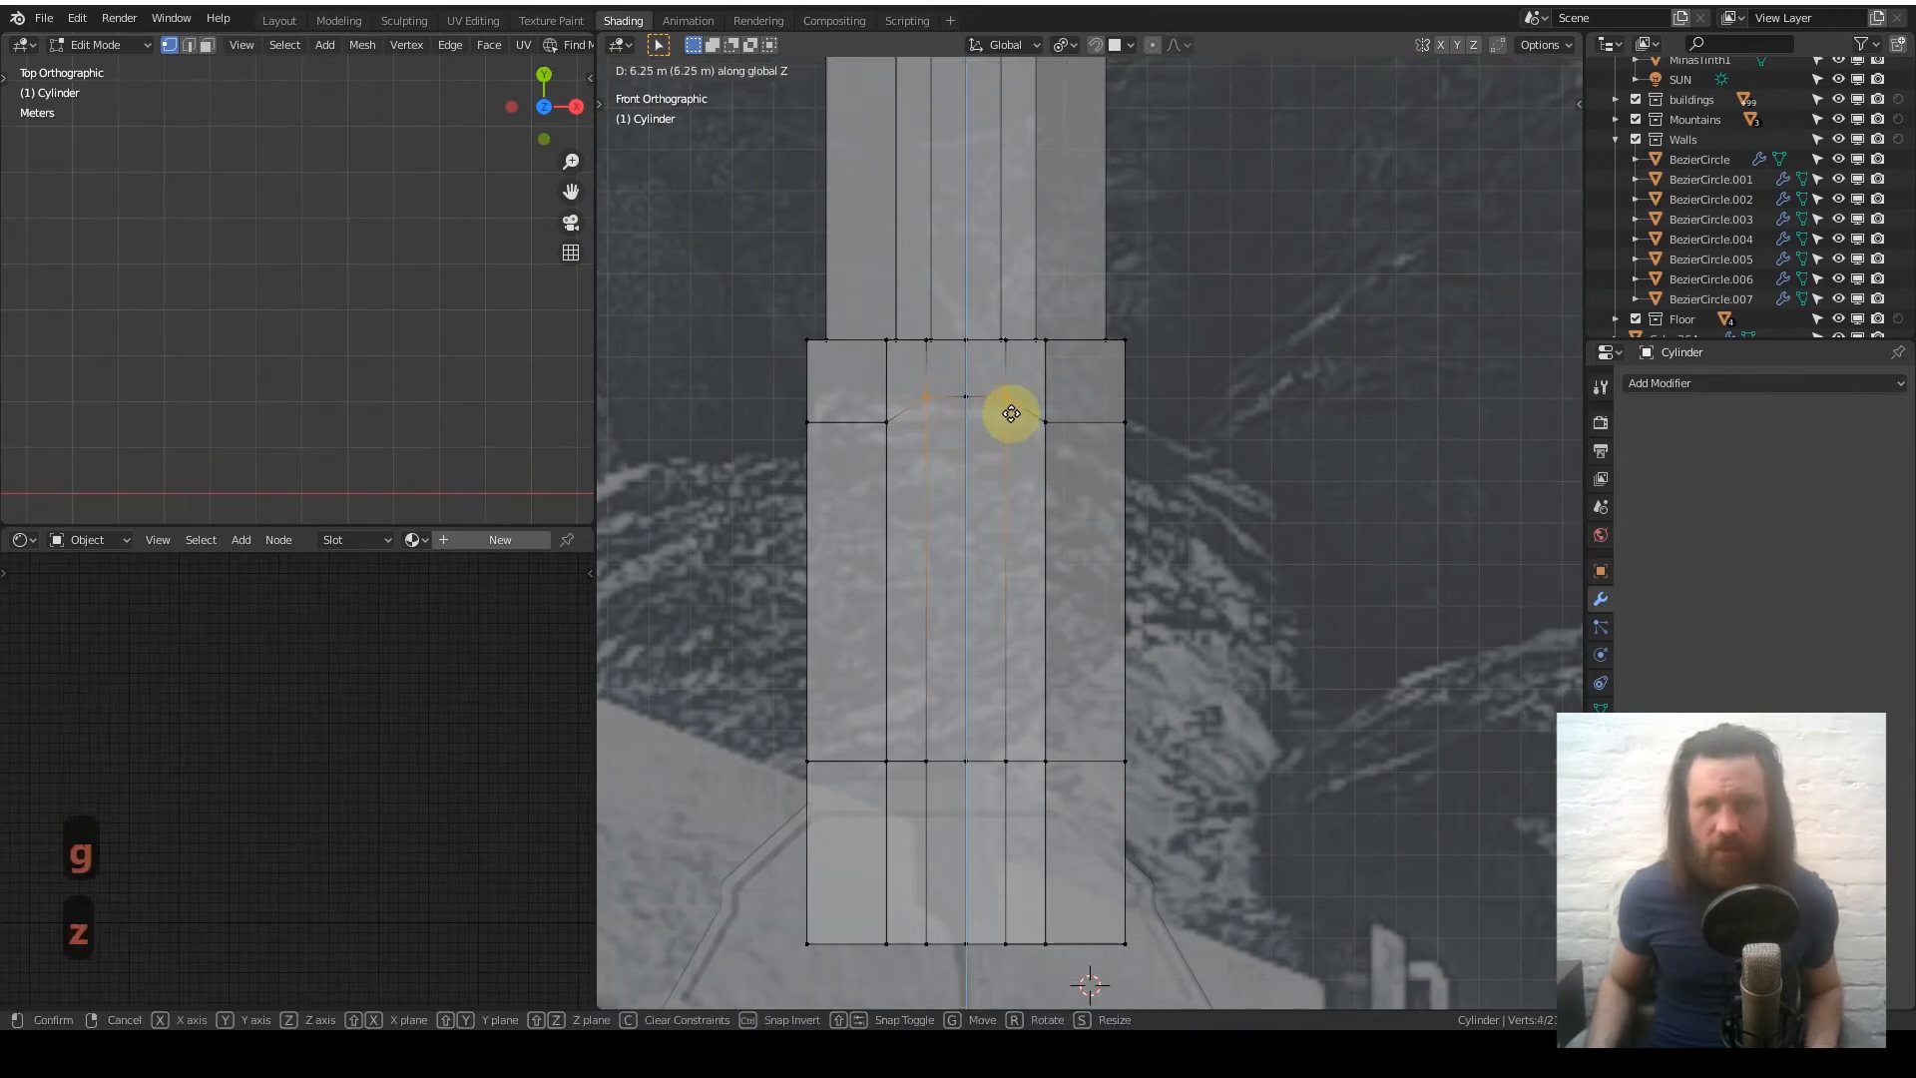
left_click(1010, 413)
- Select the arched faces on the base's front and rear sides and inset them about 4.4 m
key("c")
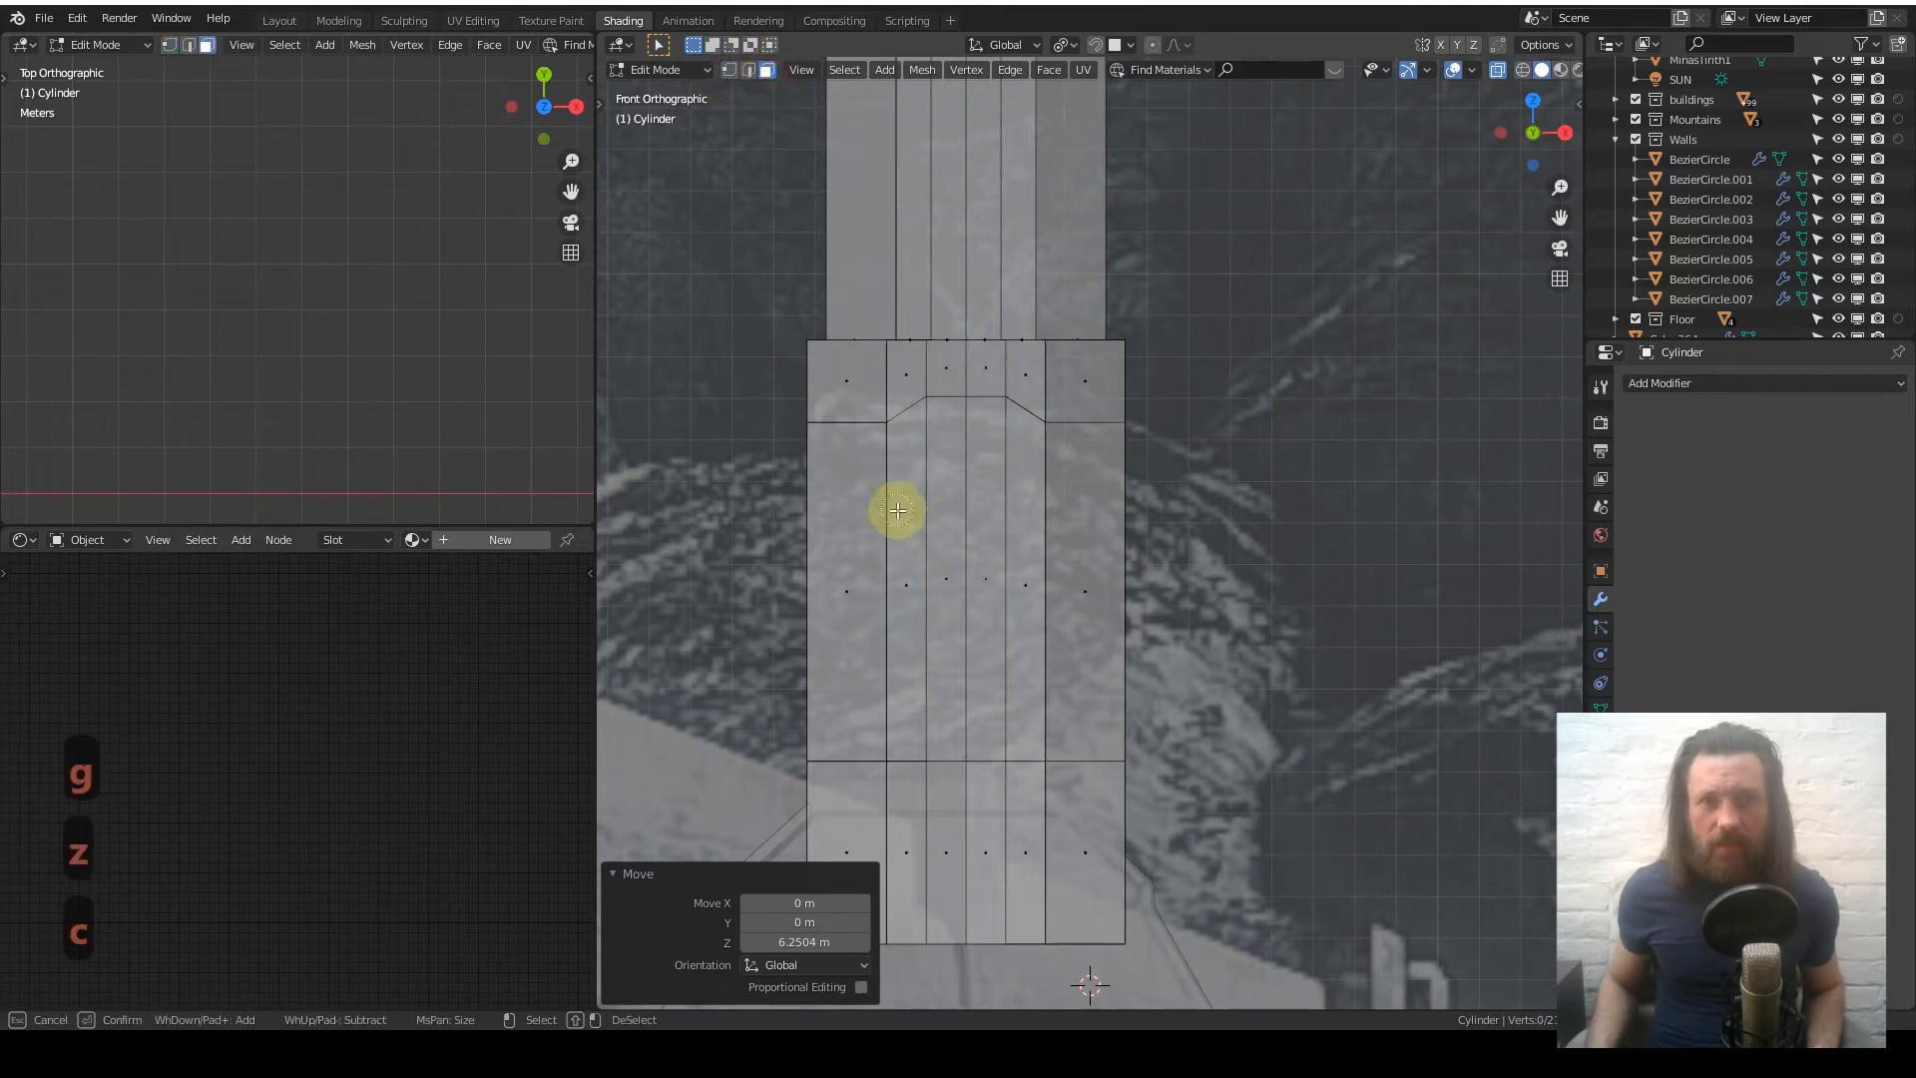
mouse_move(917, 568)
left_mouse_down()
mouse_move(983, 556)
mouse_move(1017, 578)
left_mouse_up()
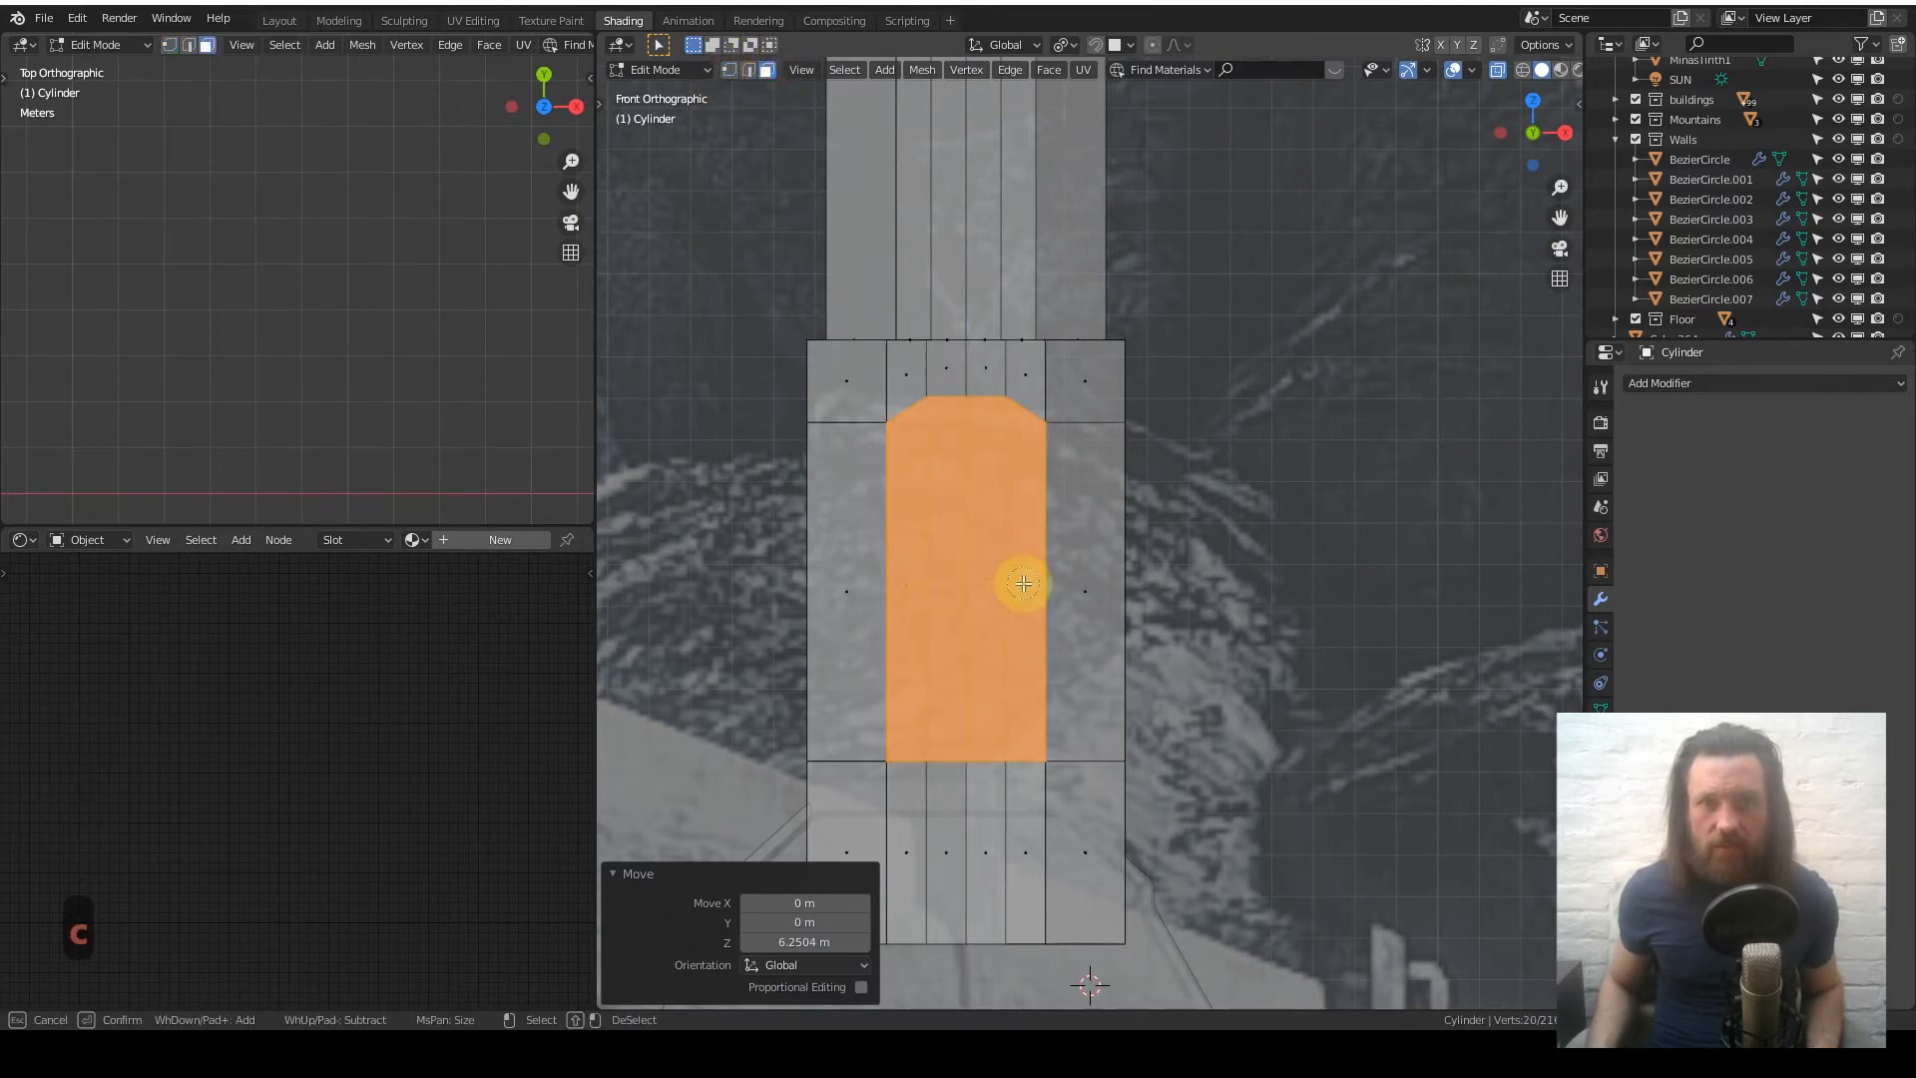
right_click(1018, 578)
key("i")
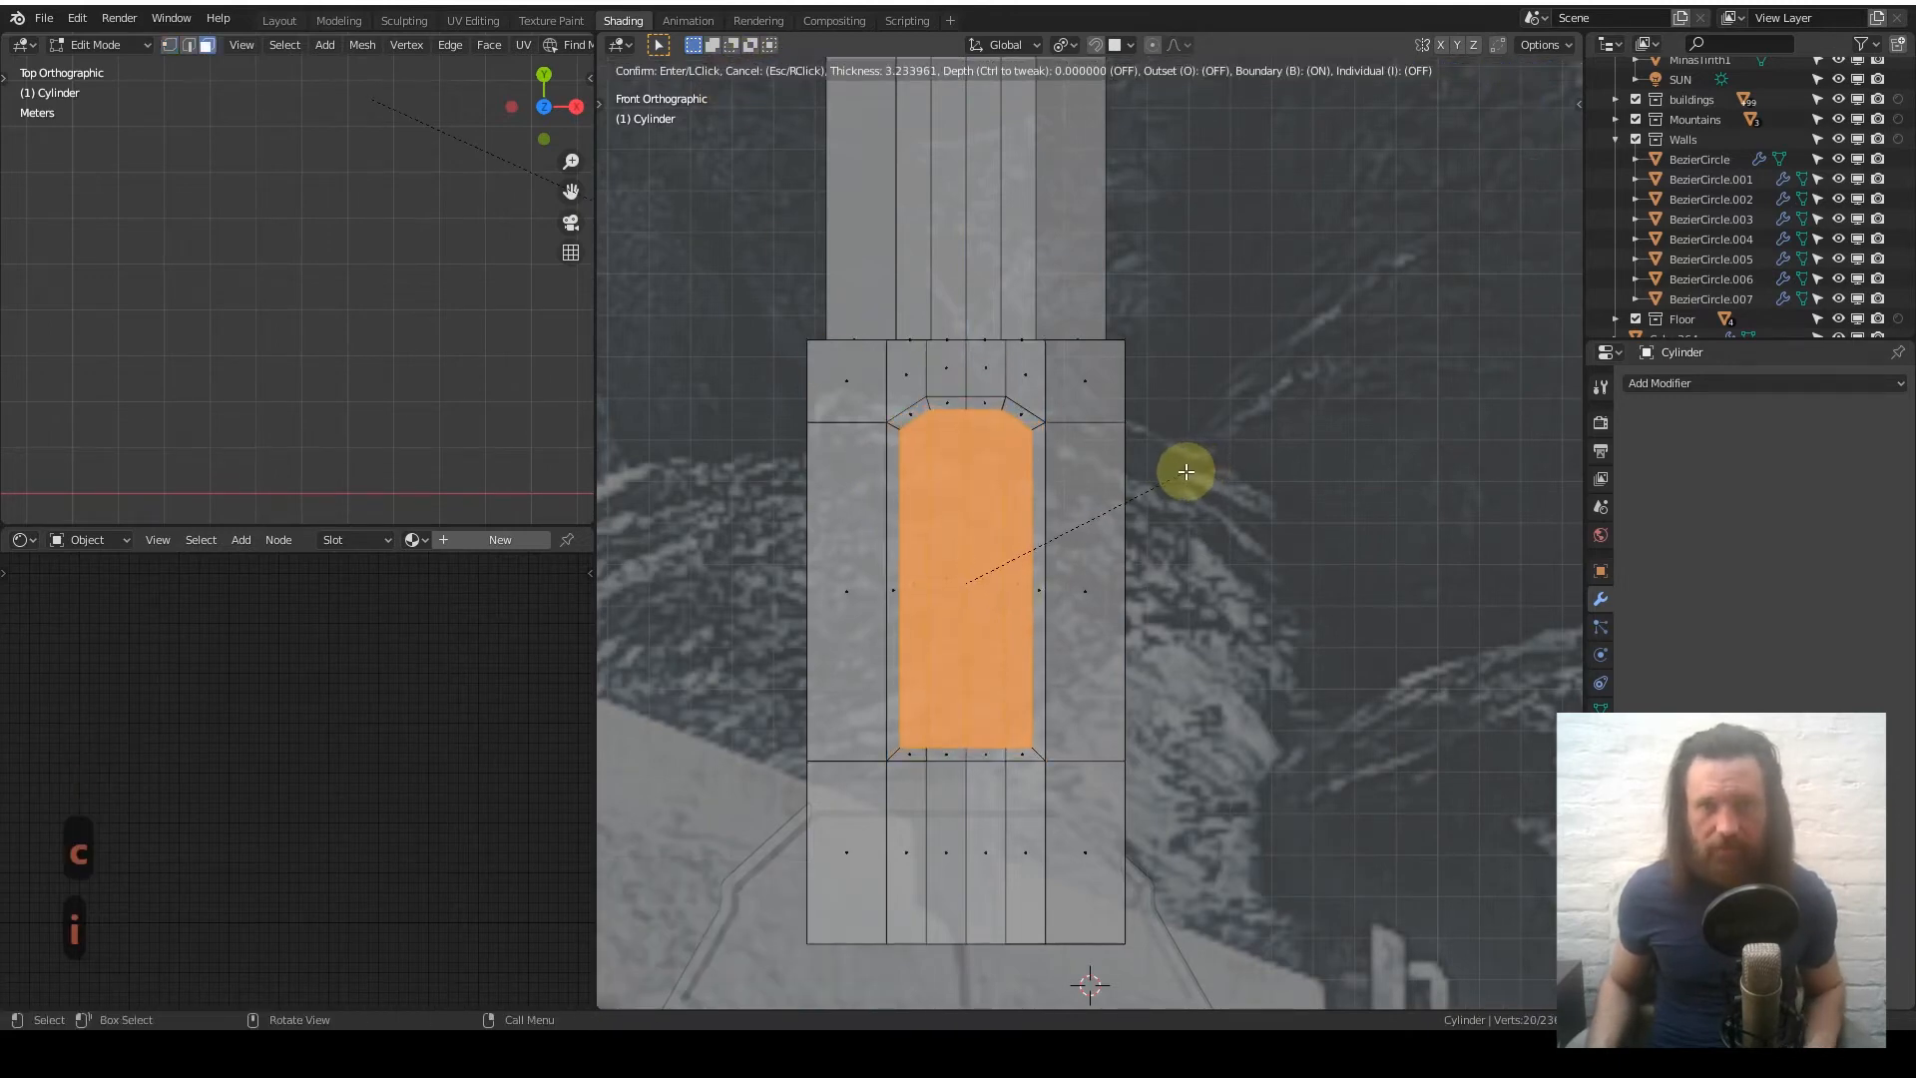
left_click(1176, 470)
middle_click_drag(1116, 488, 1222, 461)
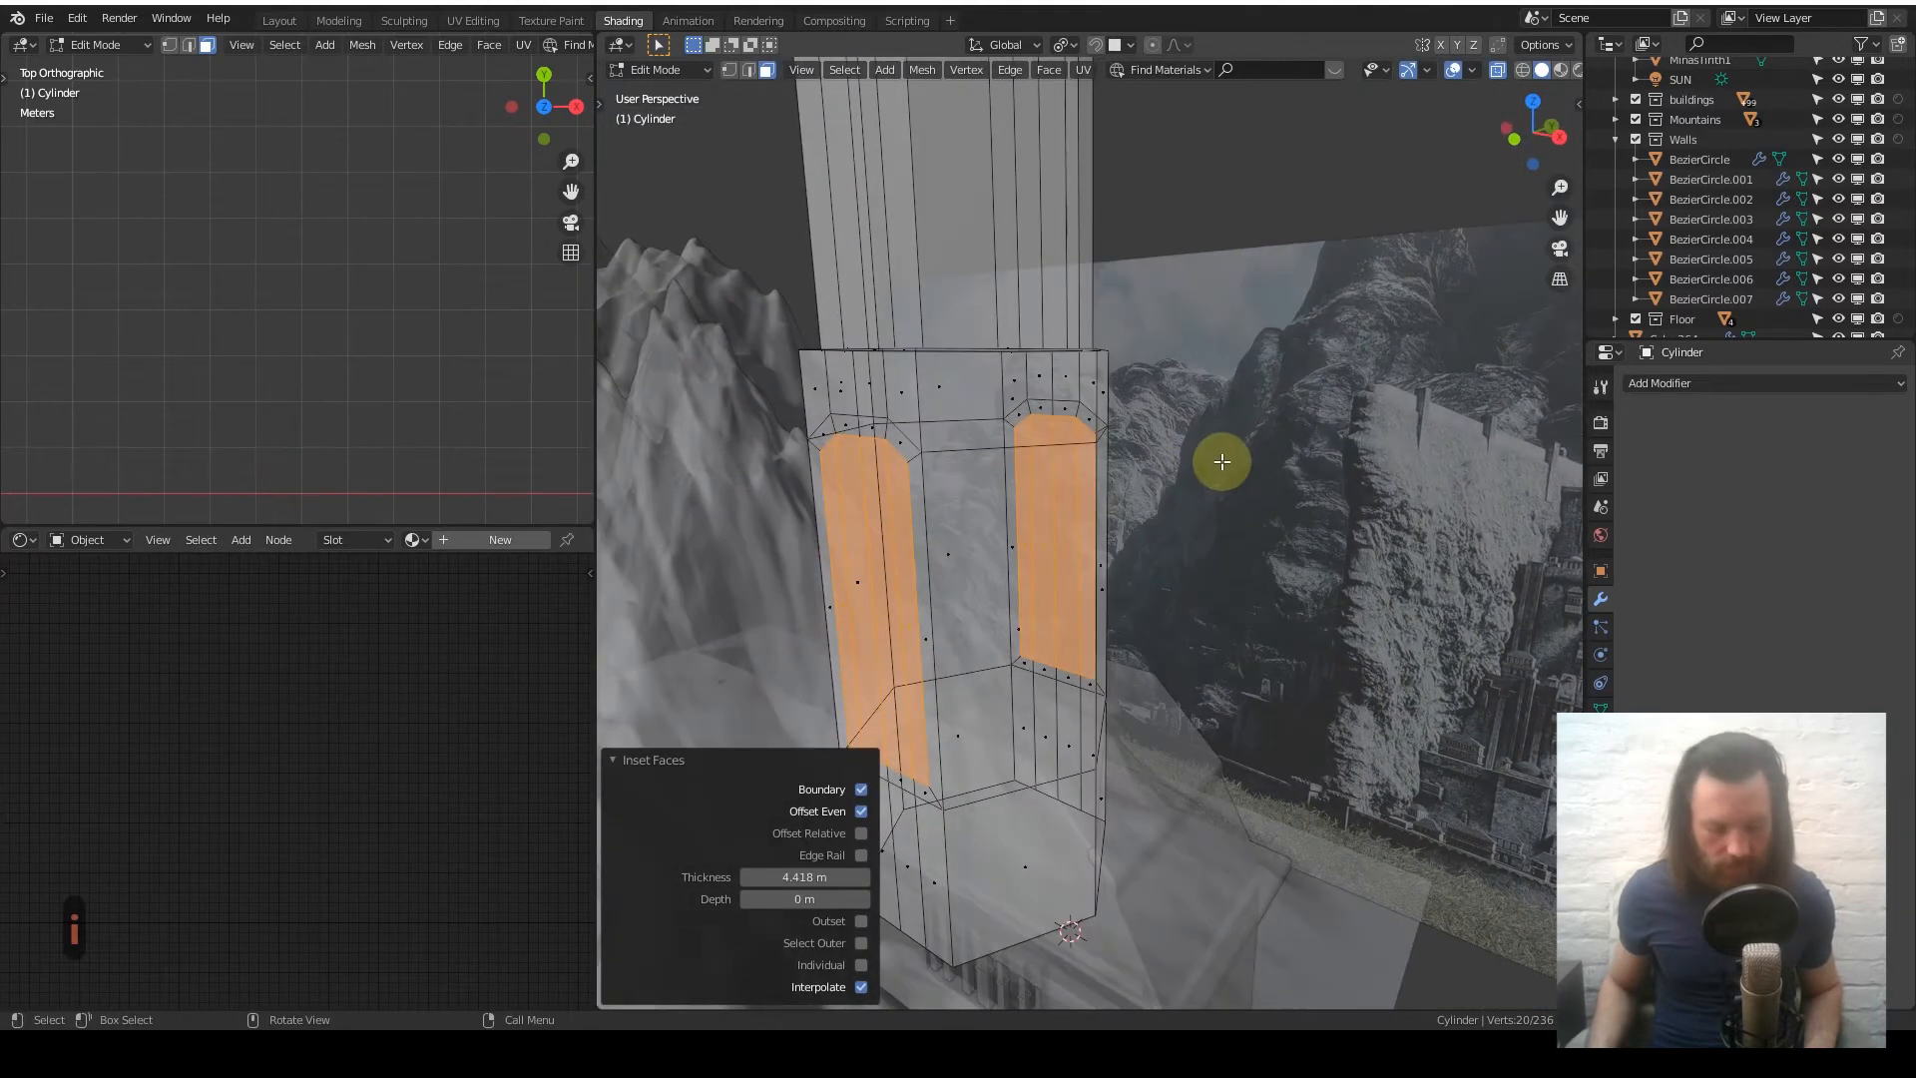
key("s")
key("y")
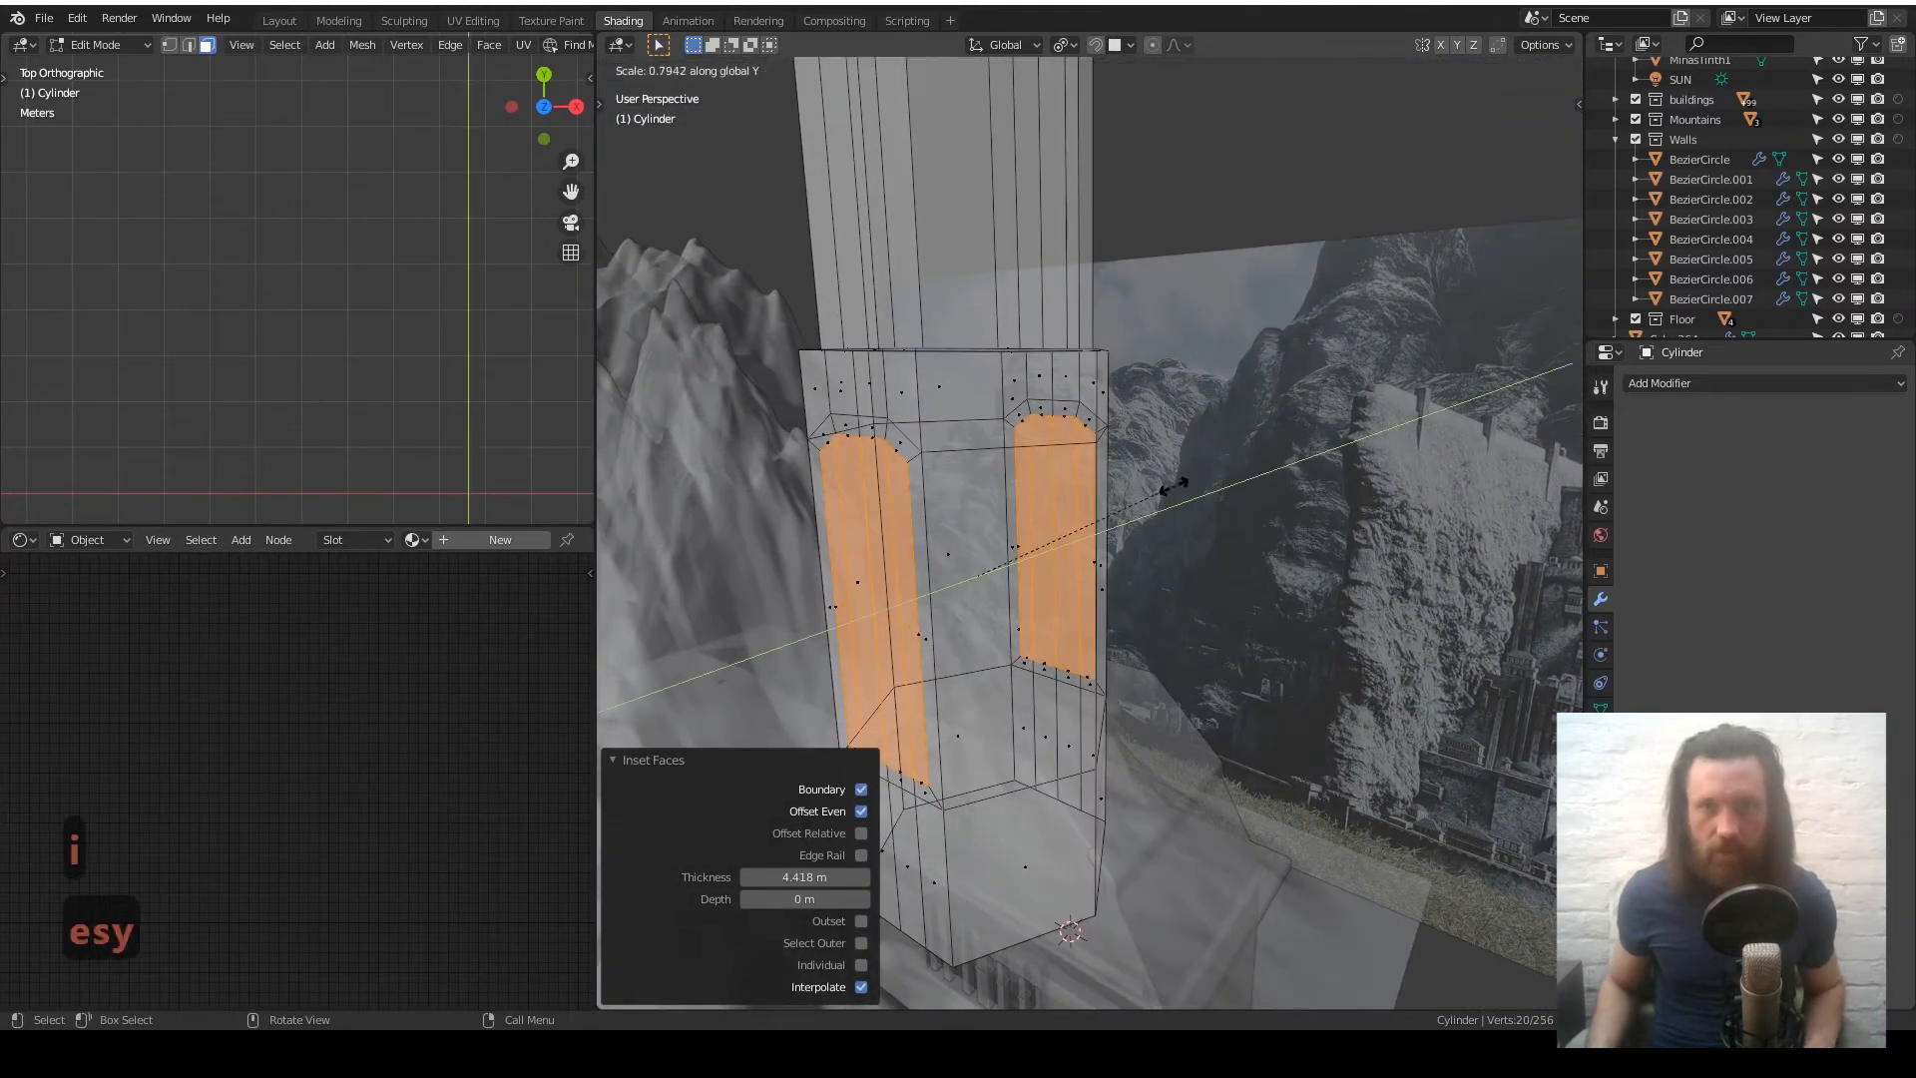
right_click(1112, 527)
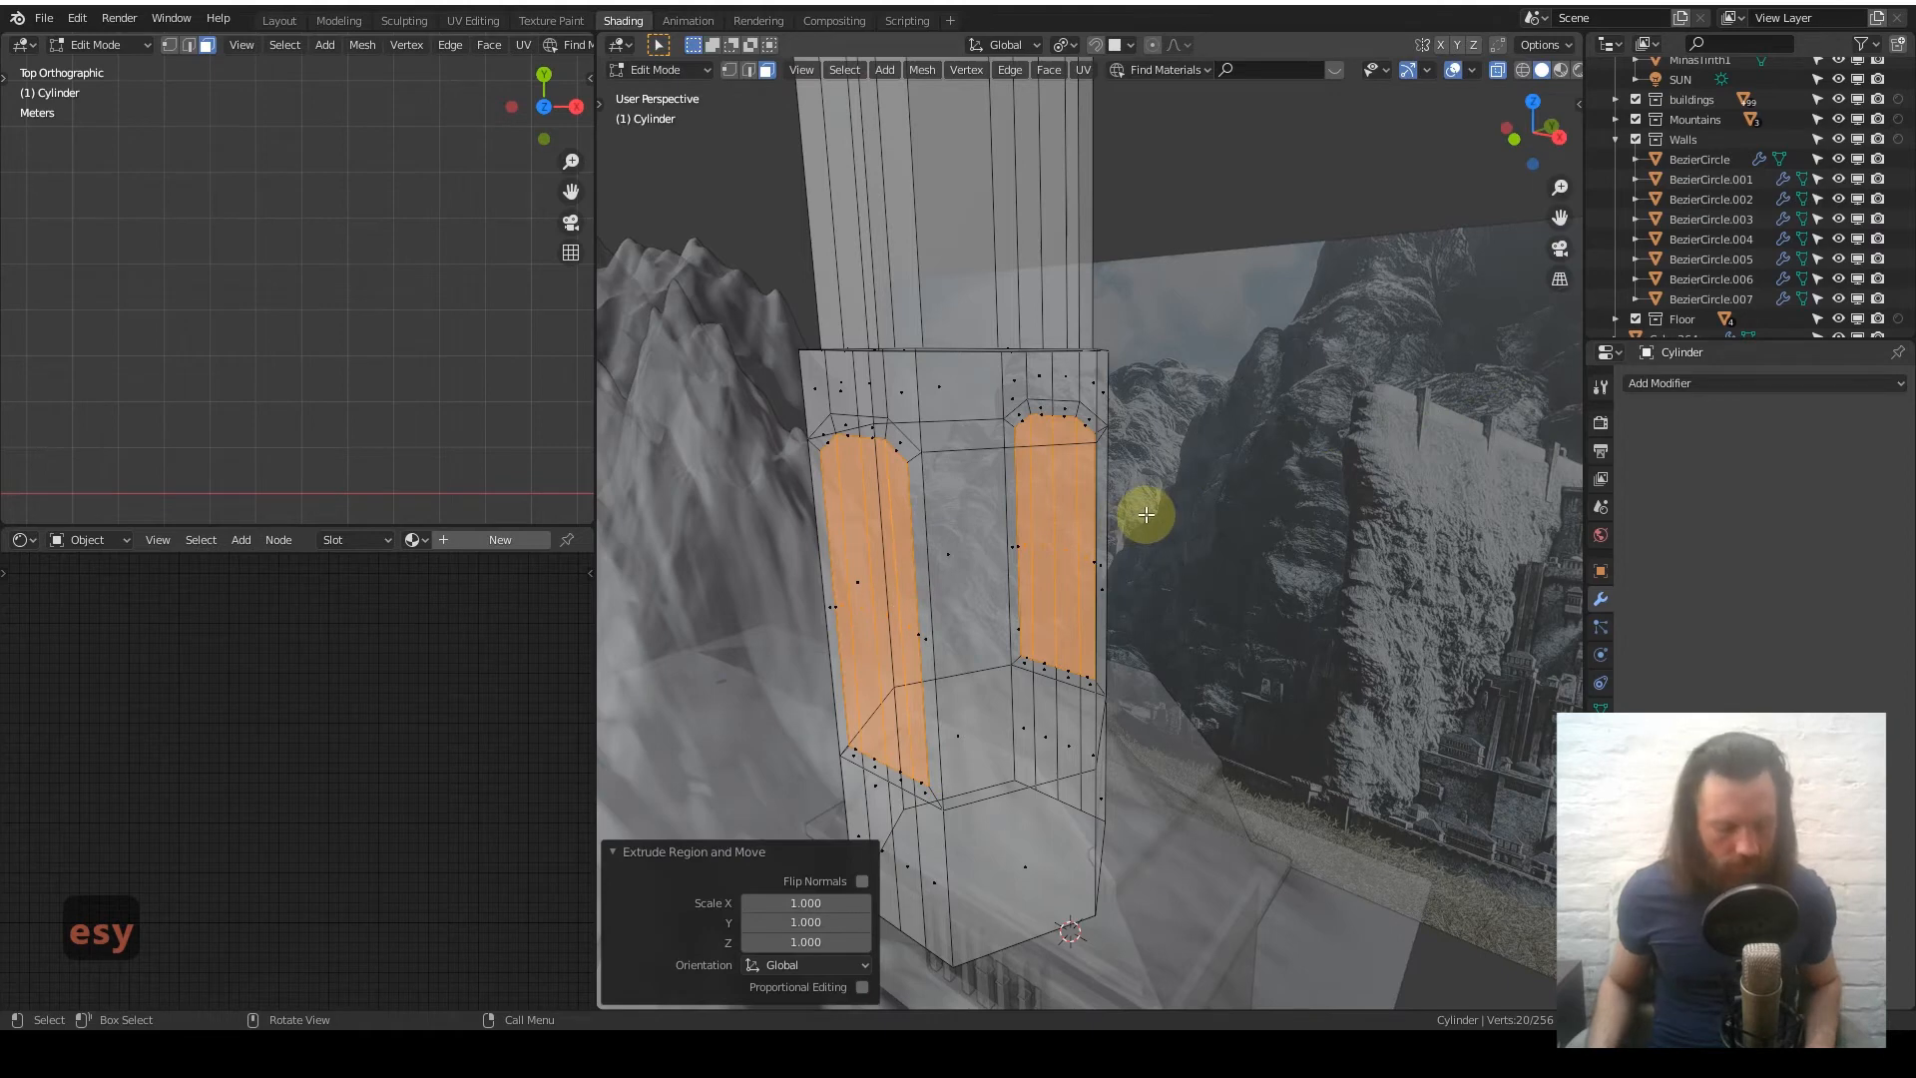
key("ctrl+z")
- Set the pivot to Median Point and extrude both arched panels inward, scaled to about 0.634 along Y
key("period")
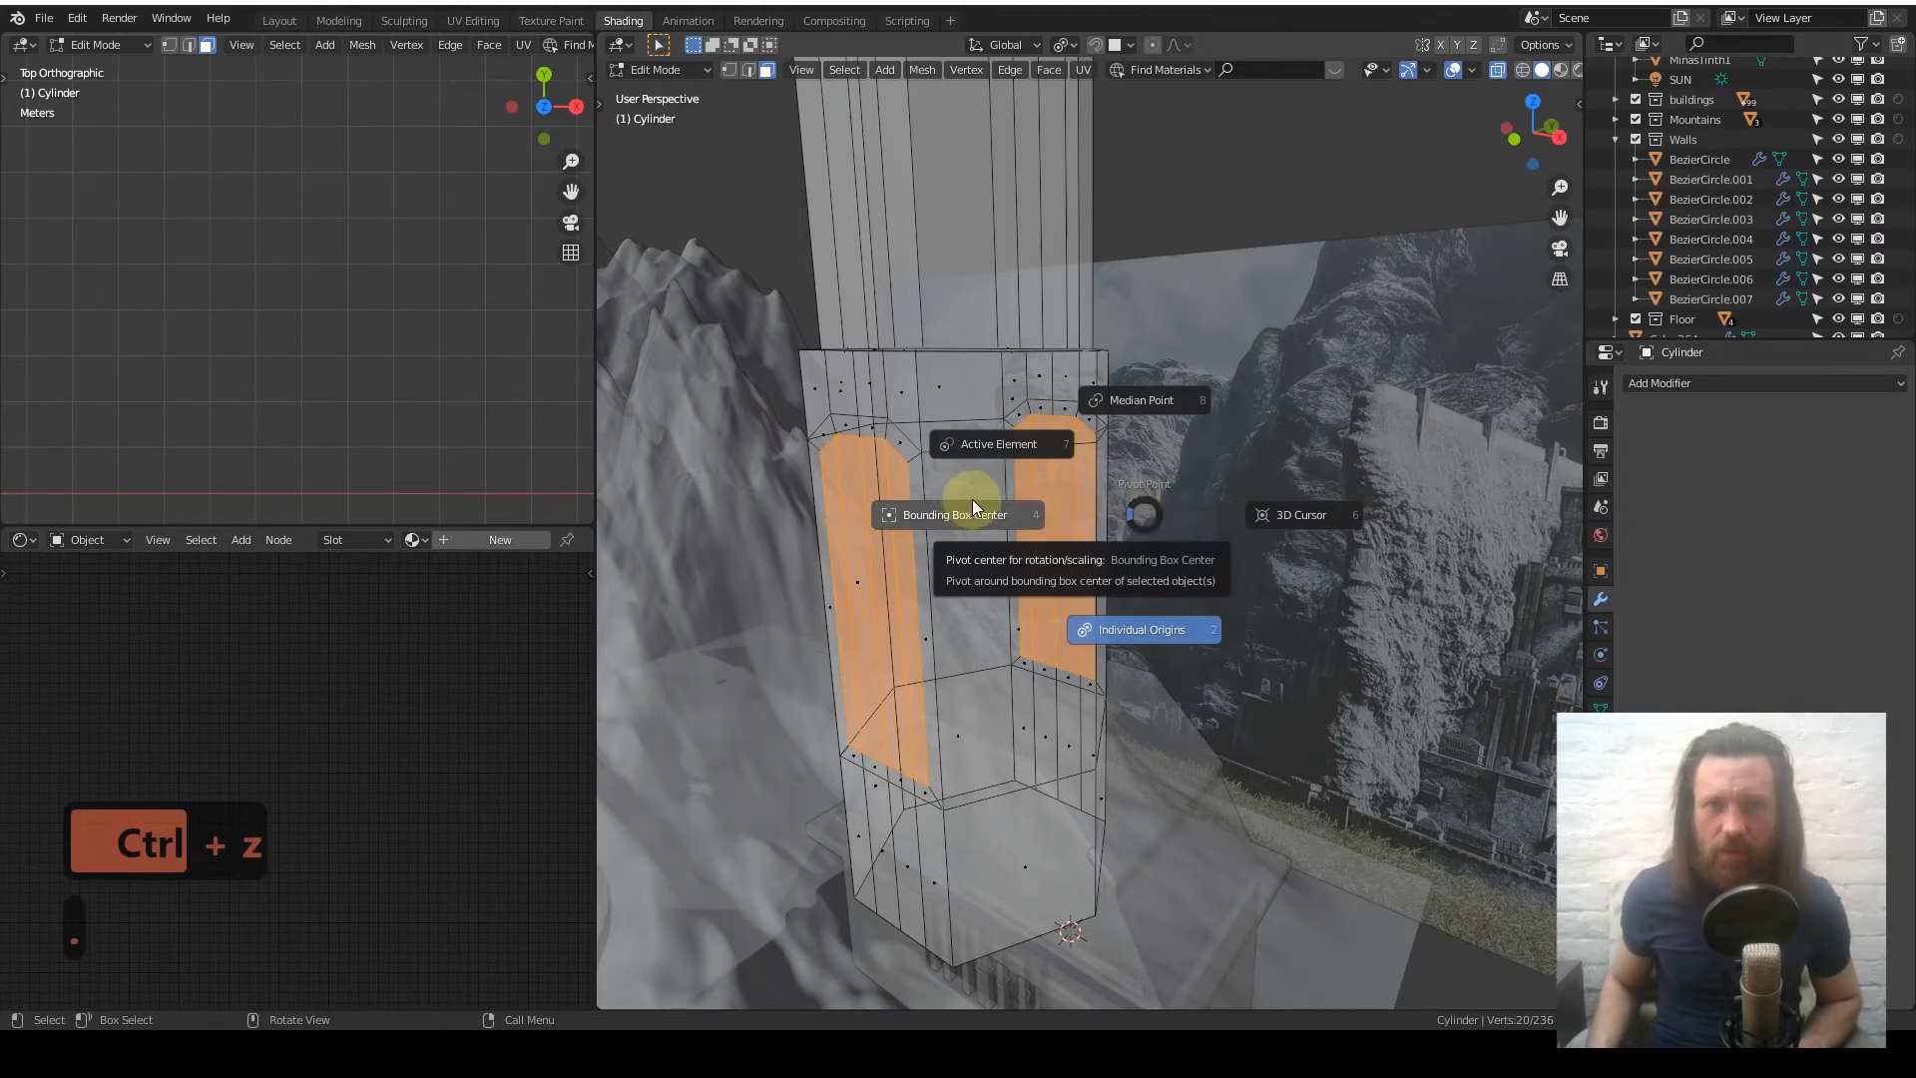
left_click(1143, 399)
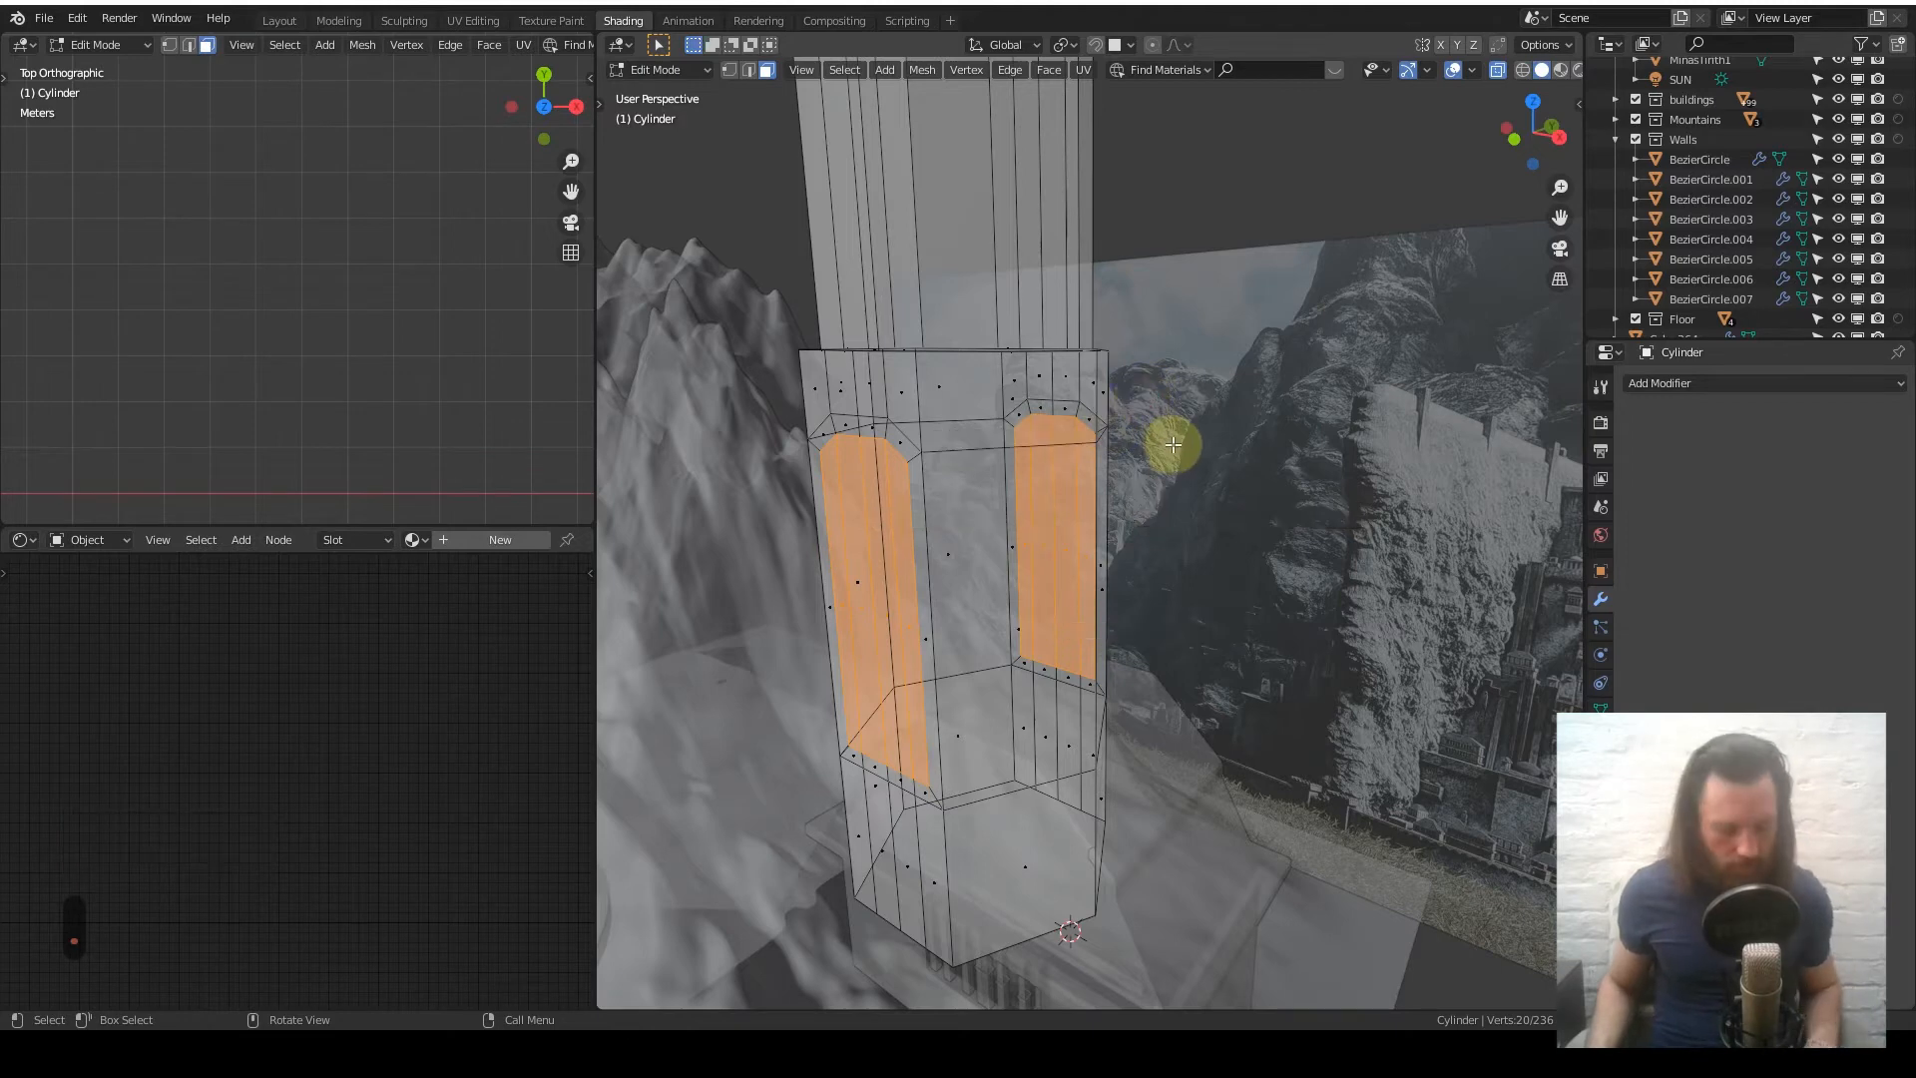
key("e")
key("s")
key("y")
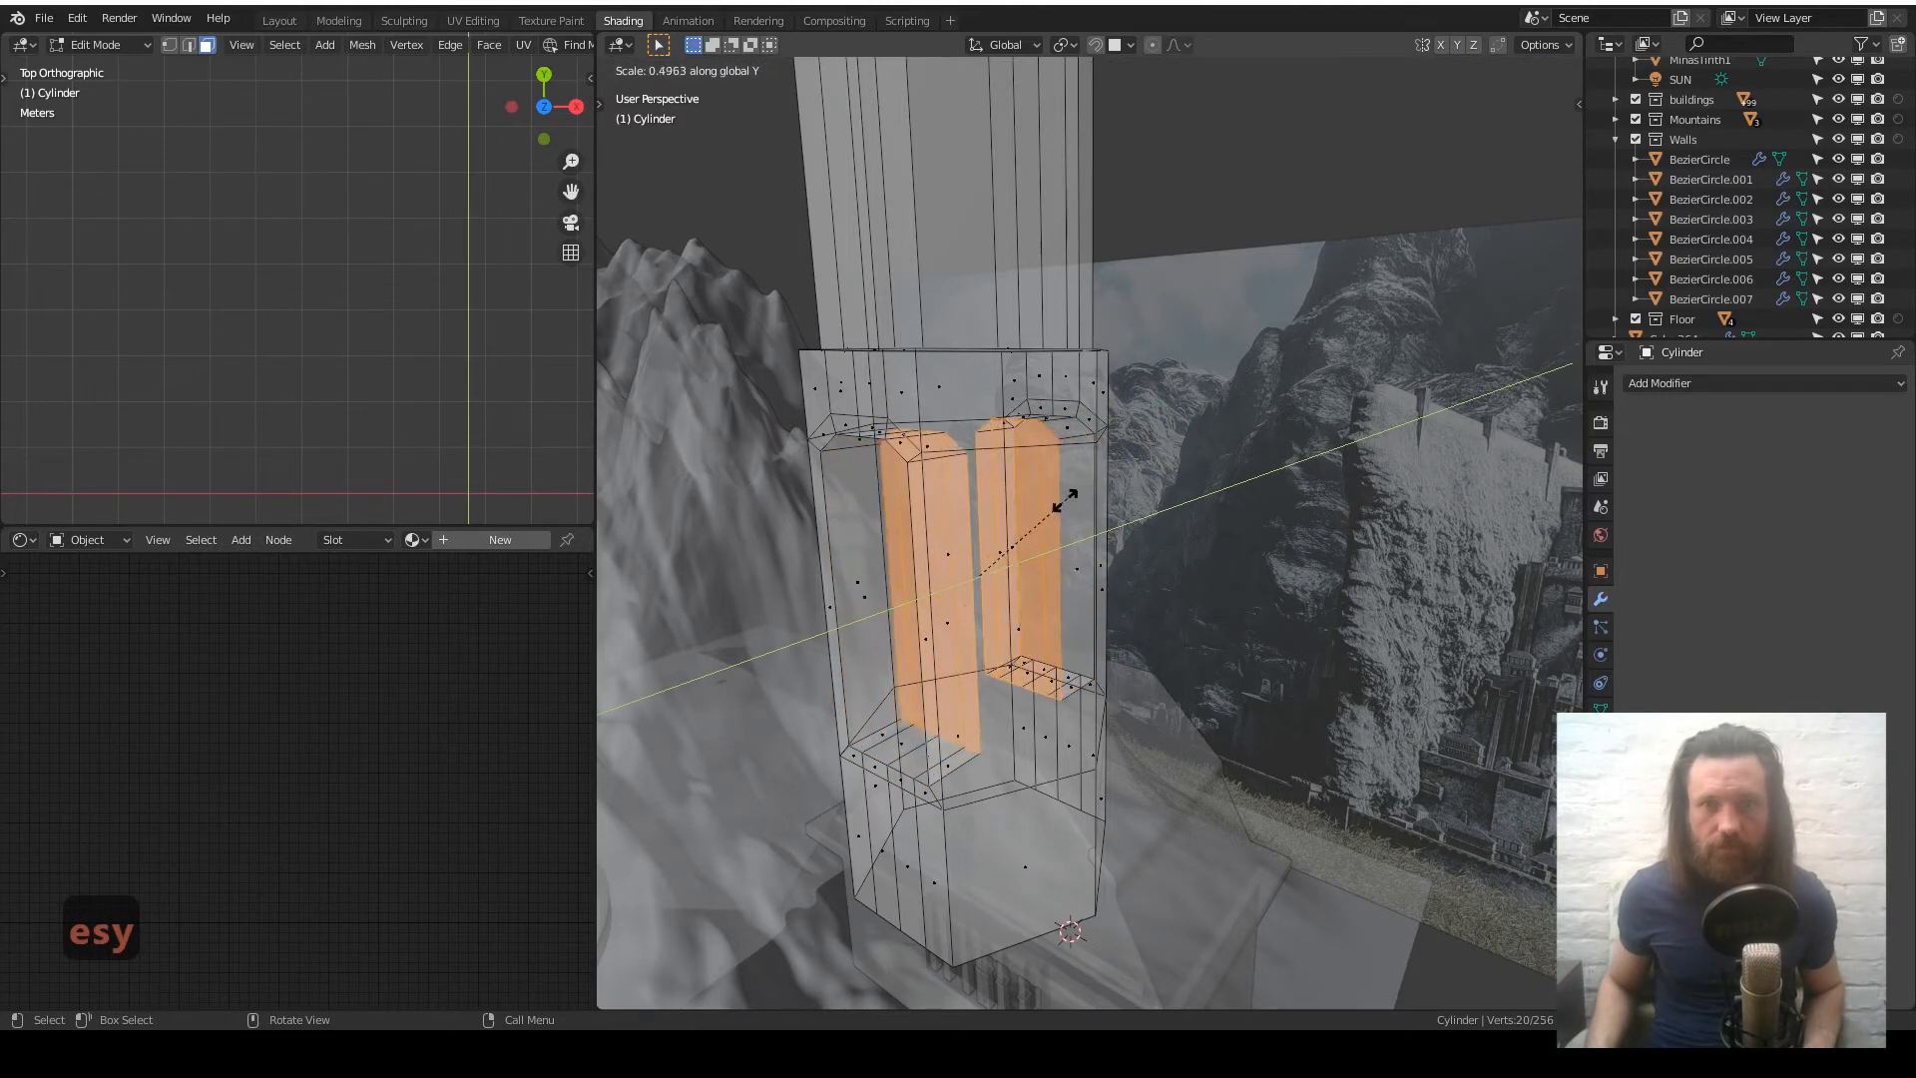
left_click(1096, 481)
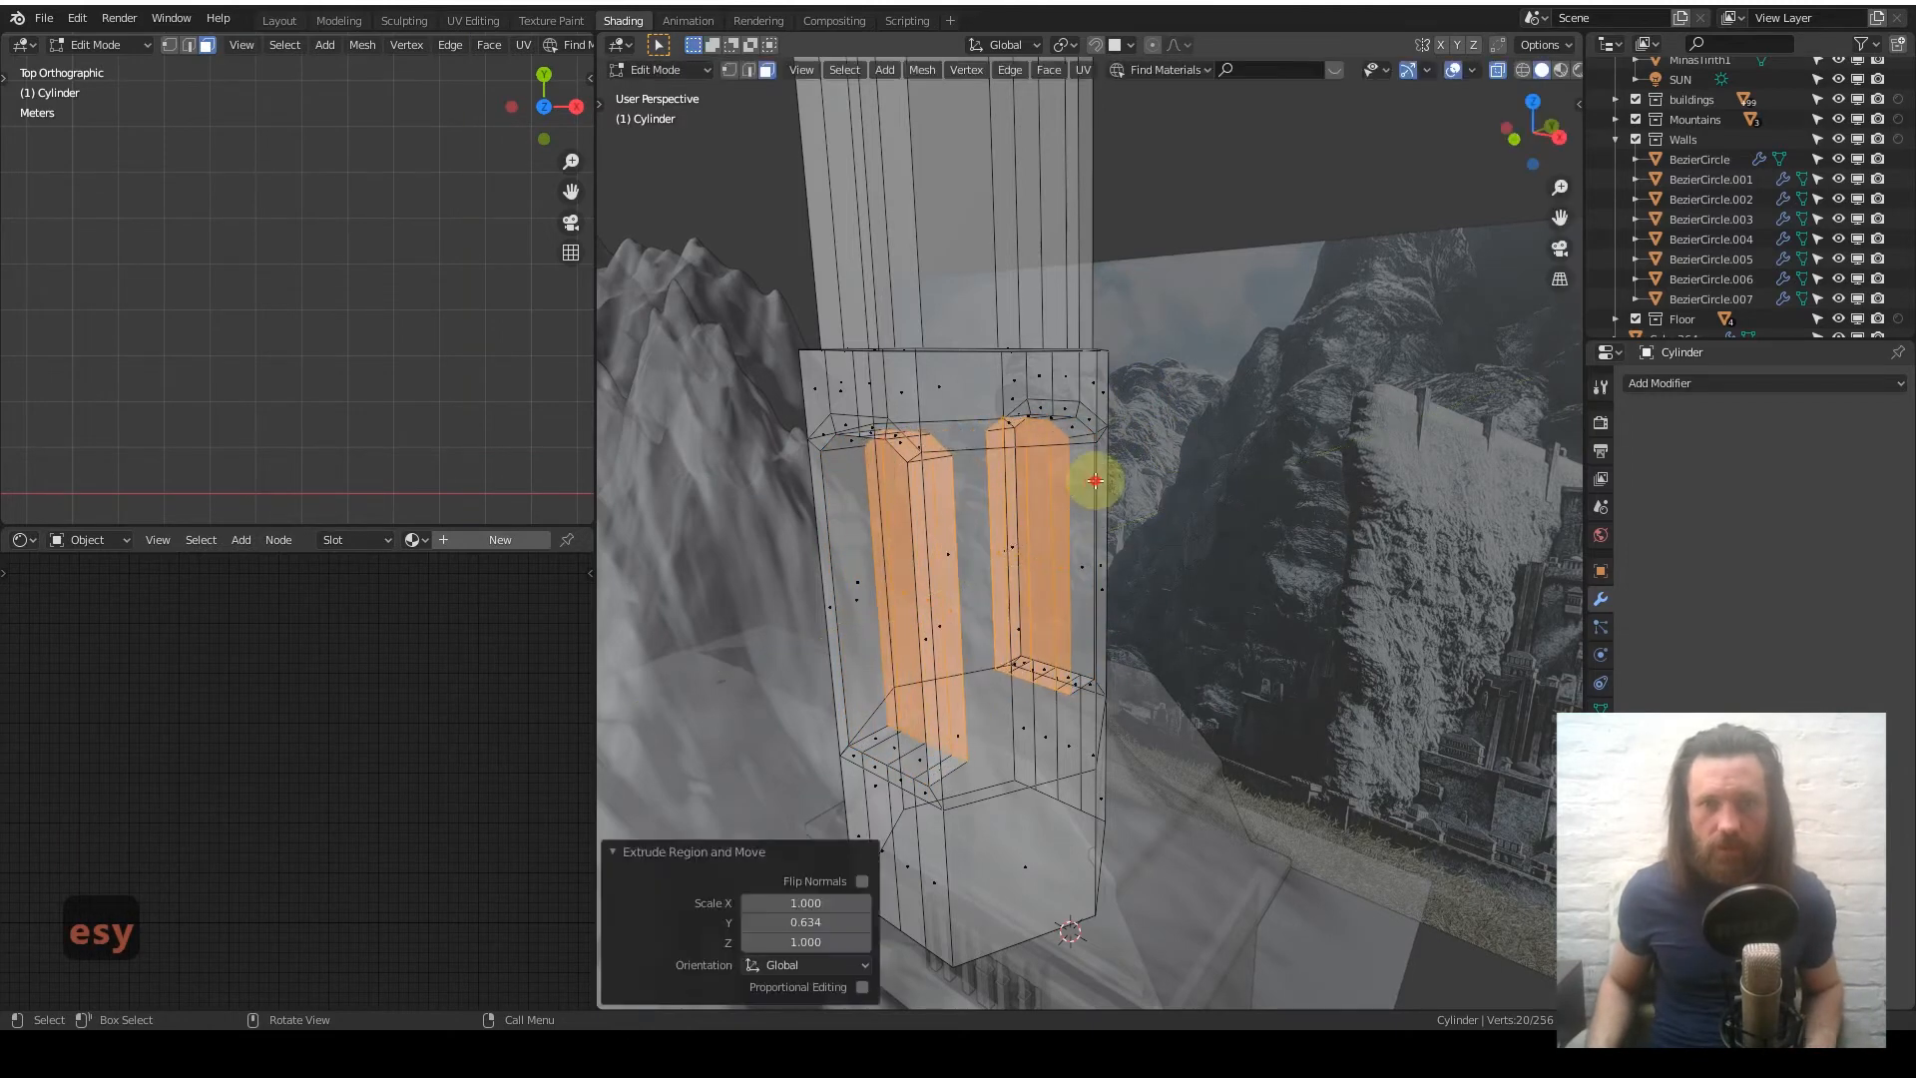
- Delete the selected inner arch faces to open the passage, and turn off X-ray to inspect it in Object Mode
key("x")
left_click(1154, 499)
key("Tab")
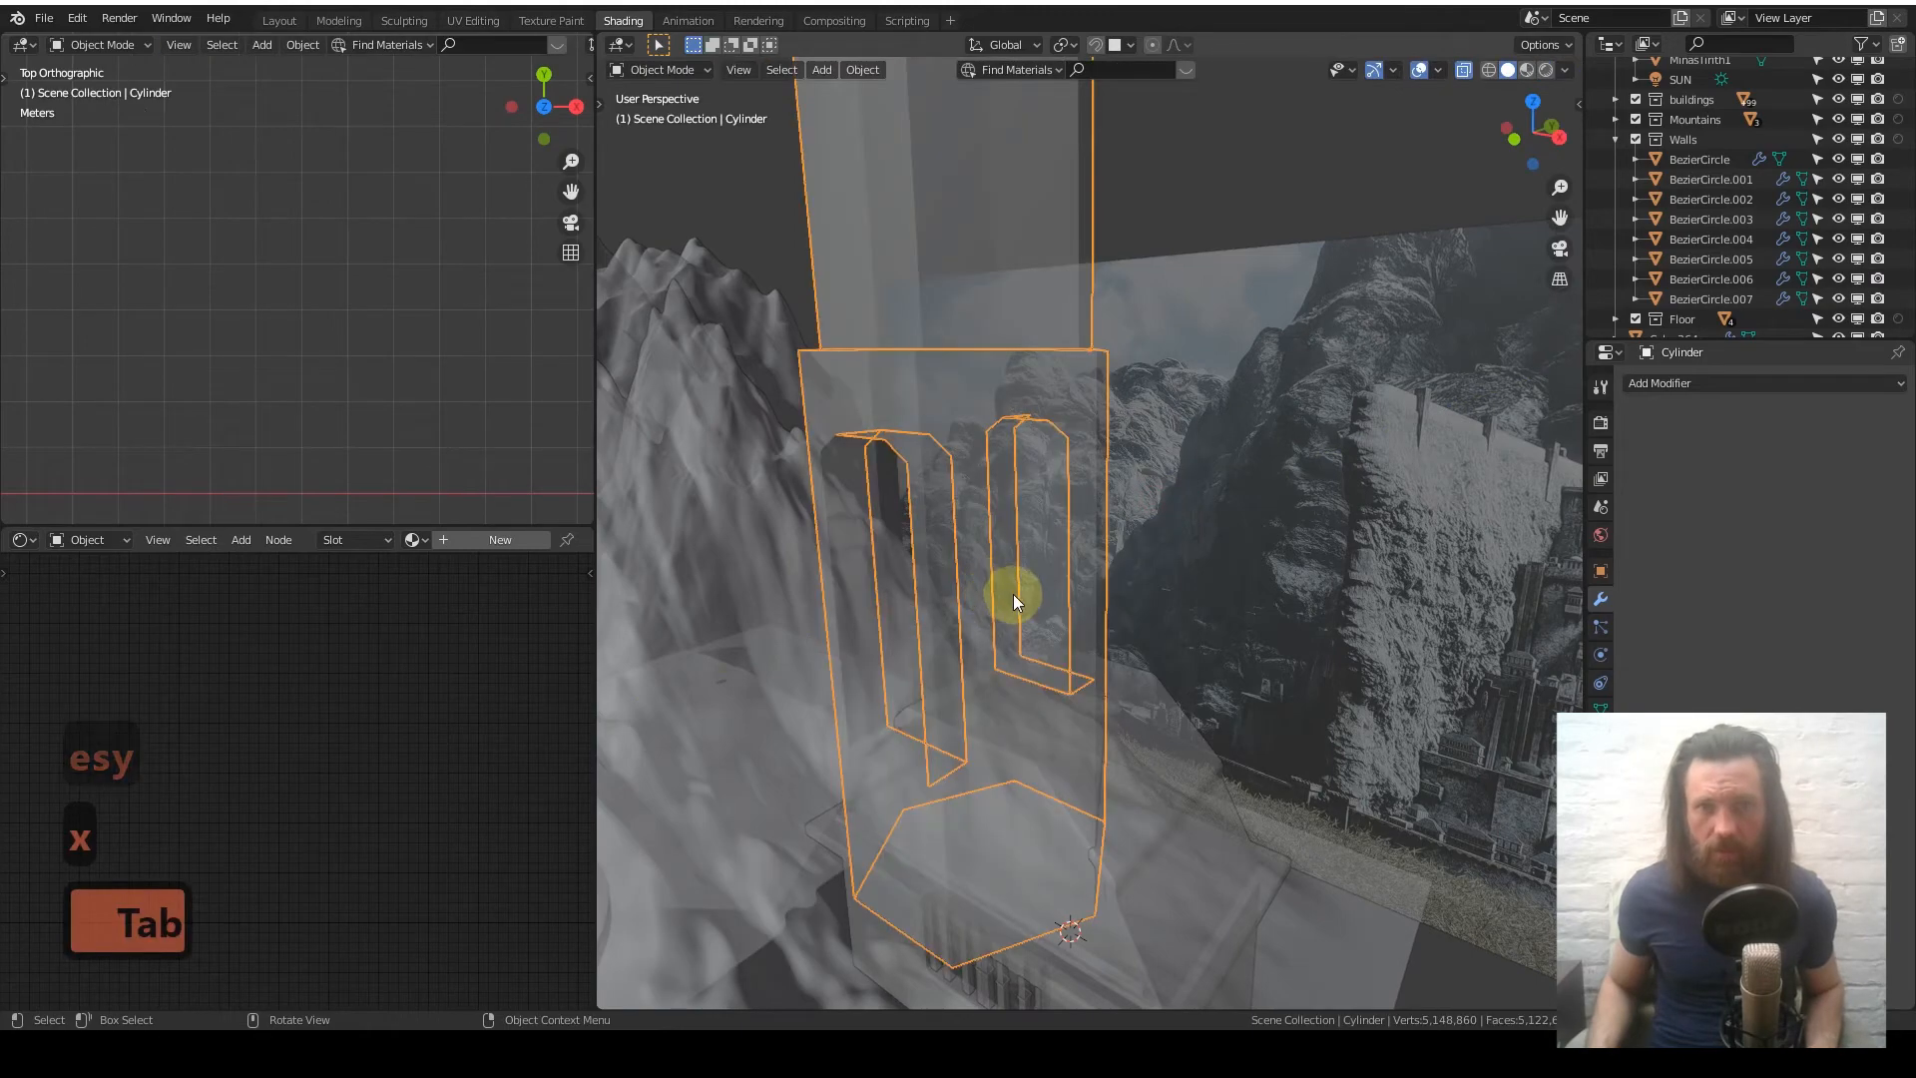
middle_click_drag(1014, 594, 1187, 533)
left_click(1461, 72)
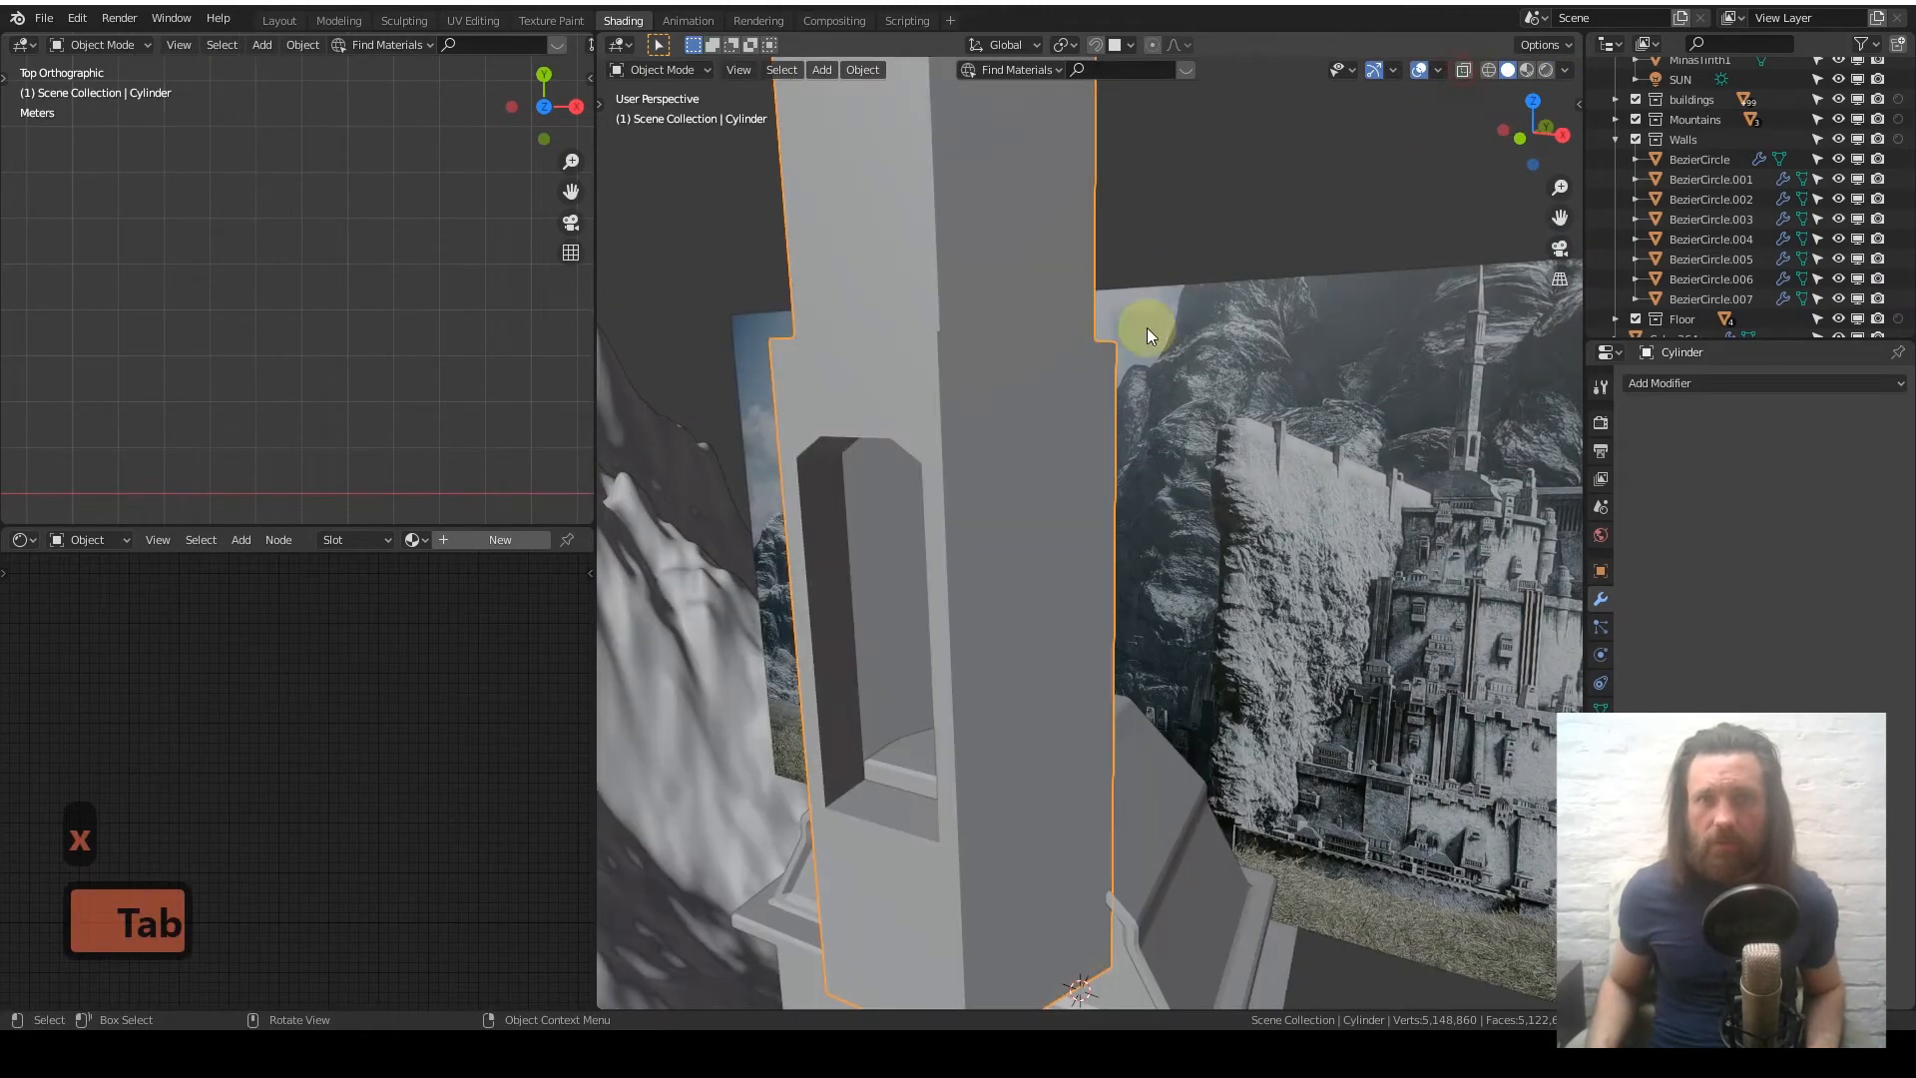
middle_click_drag(1089, 399, 1253, 291, "shift")
scroll(1221, 303, "up", 1)
- Select the frame face loops around the front and rear openings and extrude them slightly outward by scaling along Y
key("Tab")
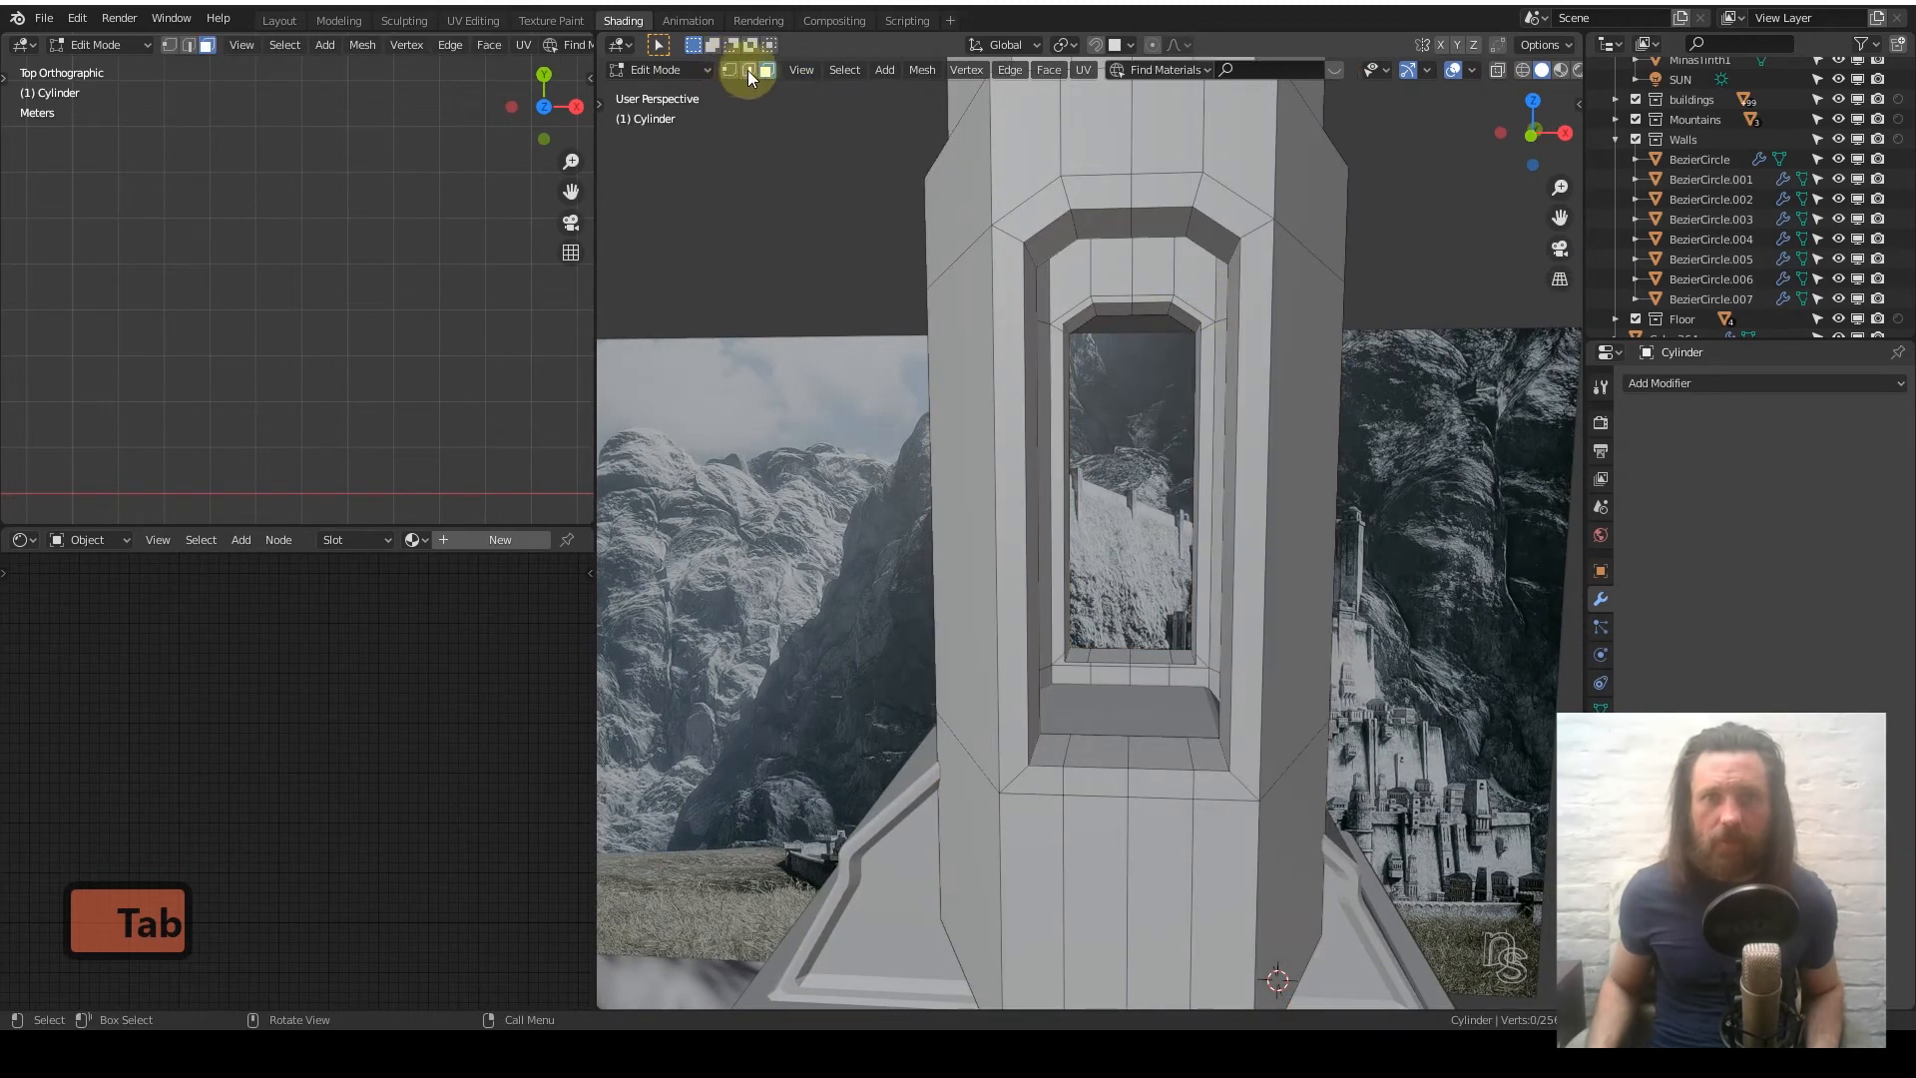
left_click(1015, 228, "alt")
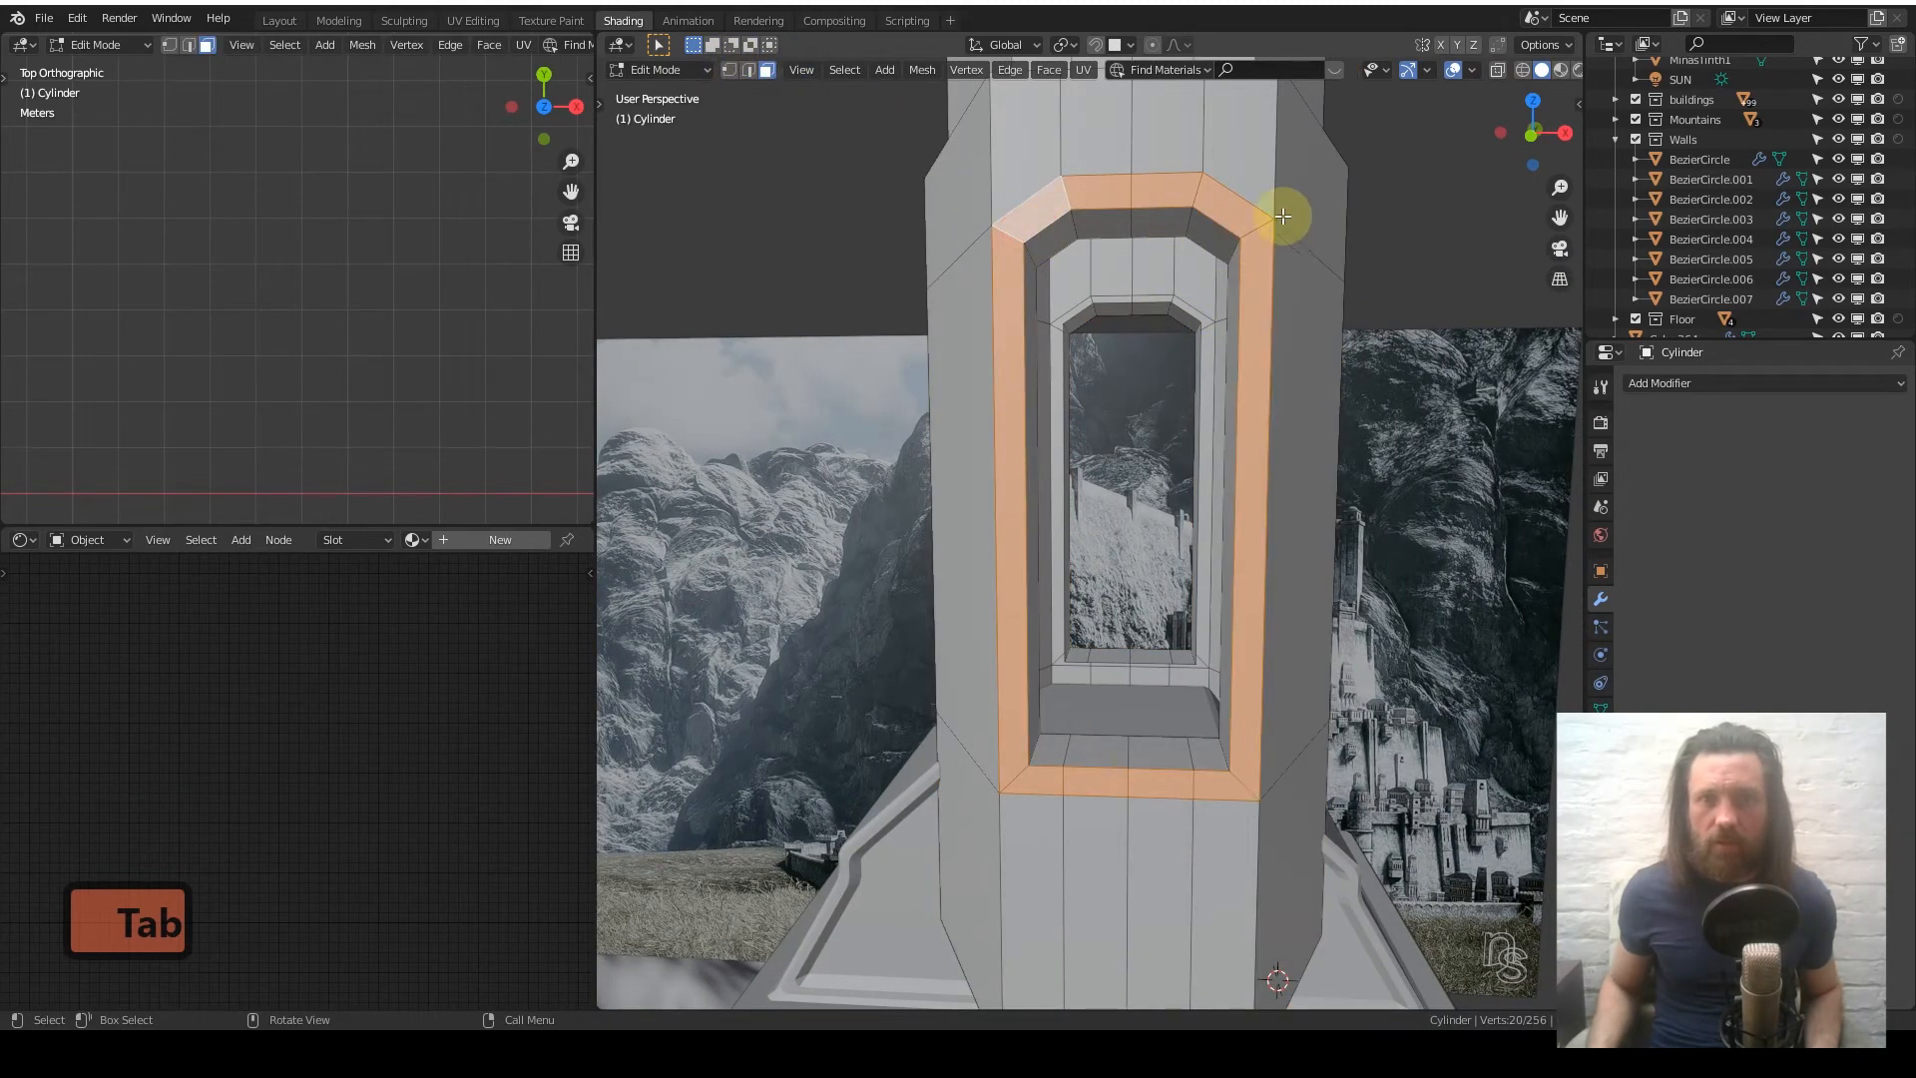
middle_click_drag(1282, 216, 1339, 392)
left_click(1268, 292, "alt+shift")
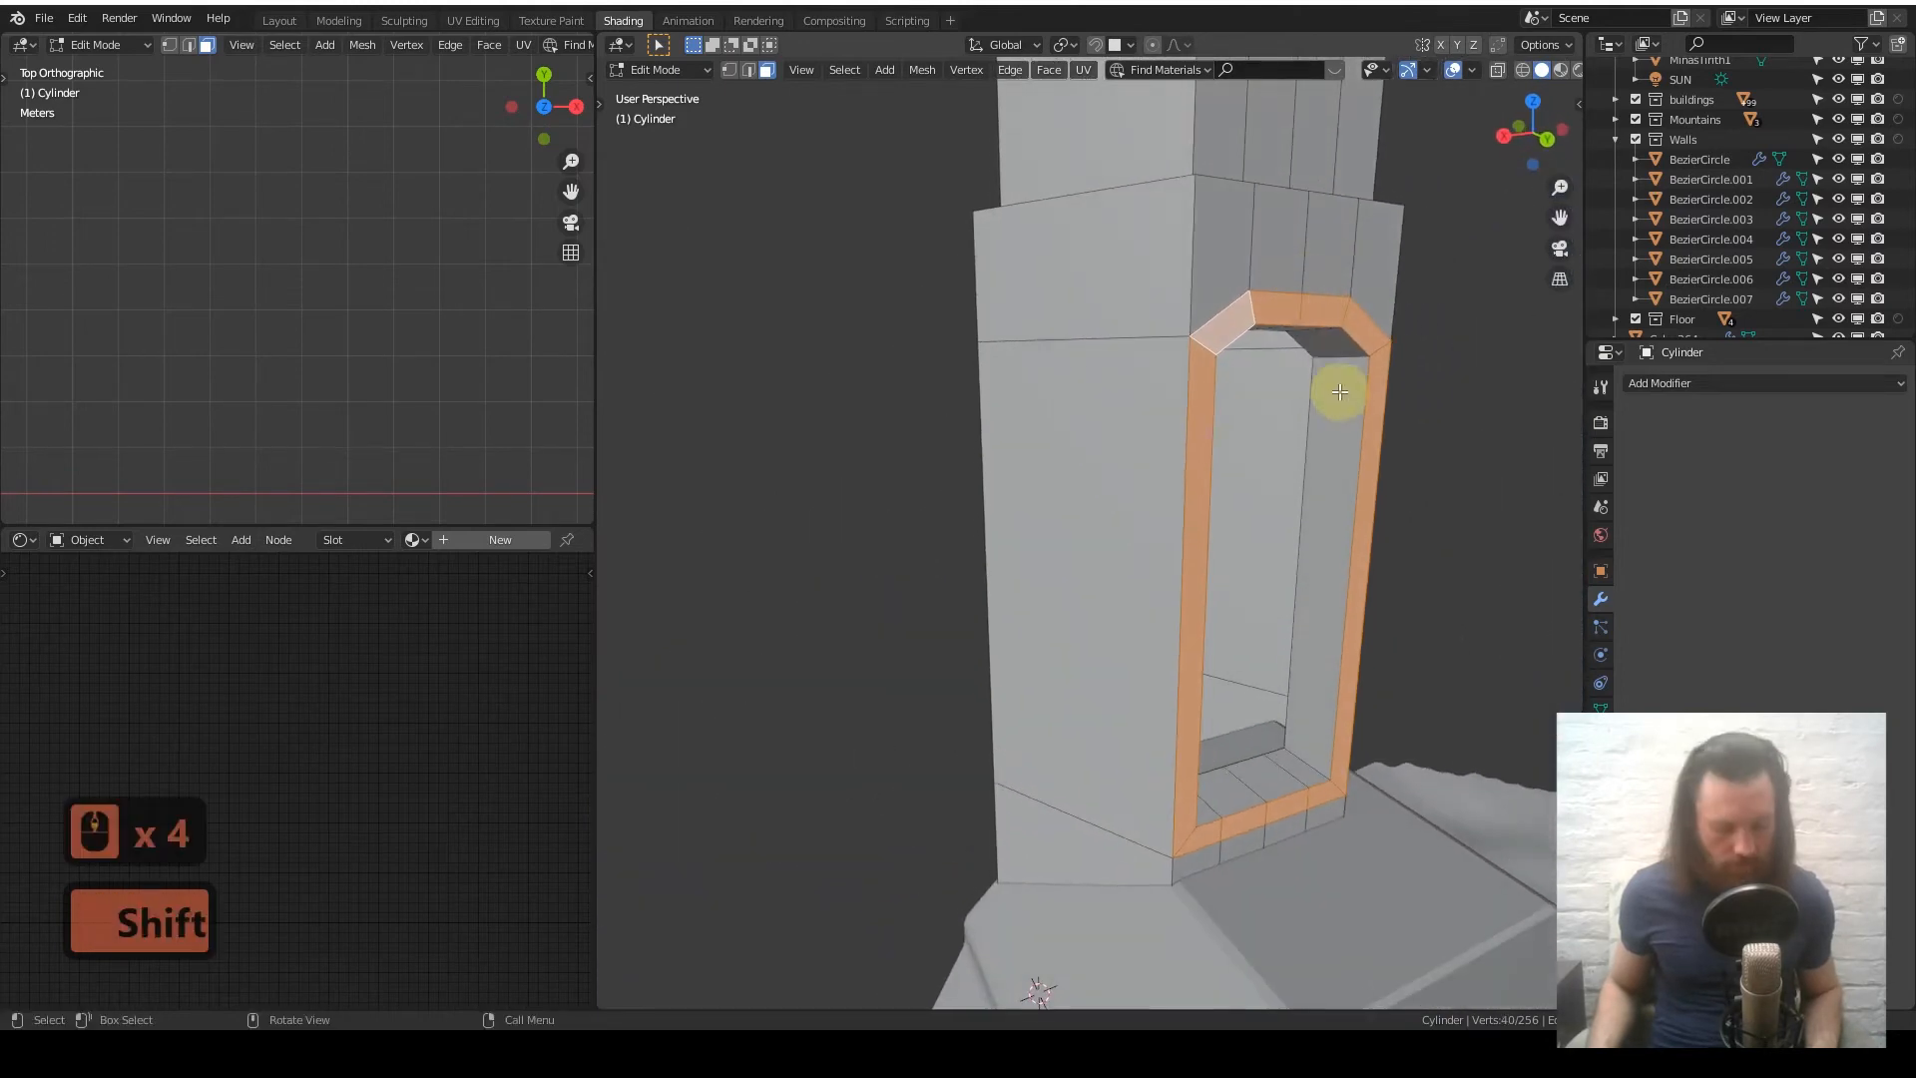
key("e")
key("s")
key("y")
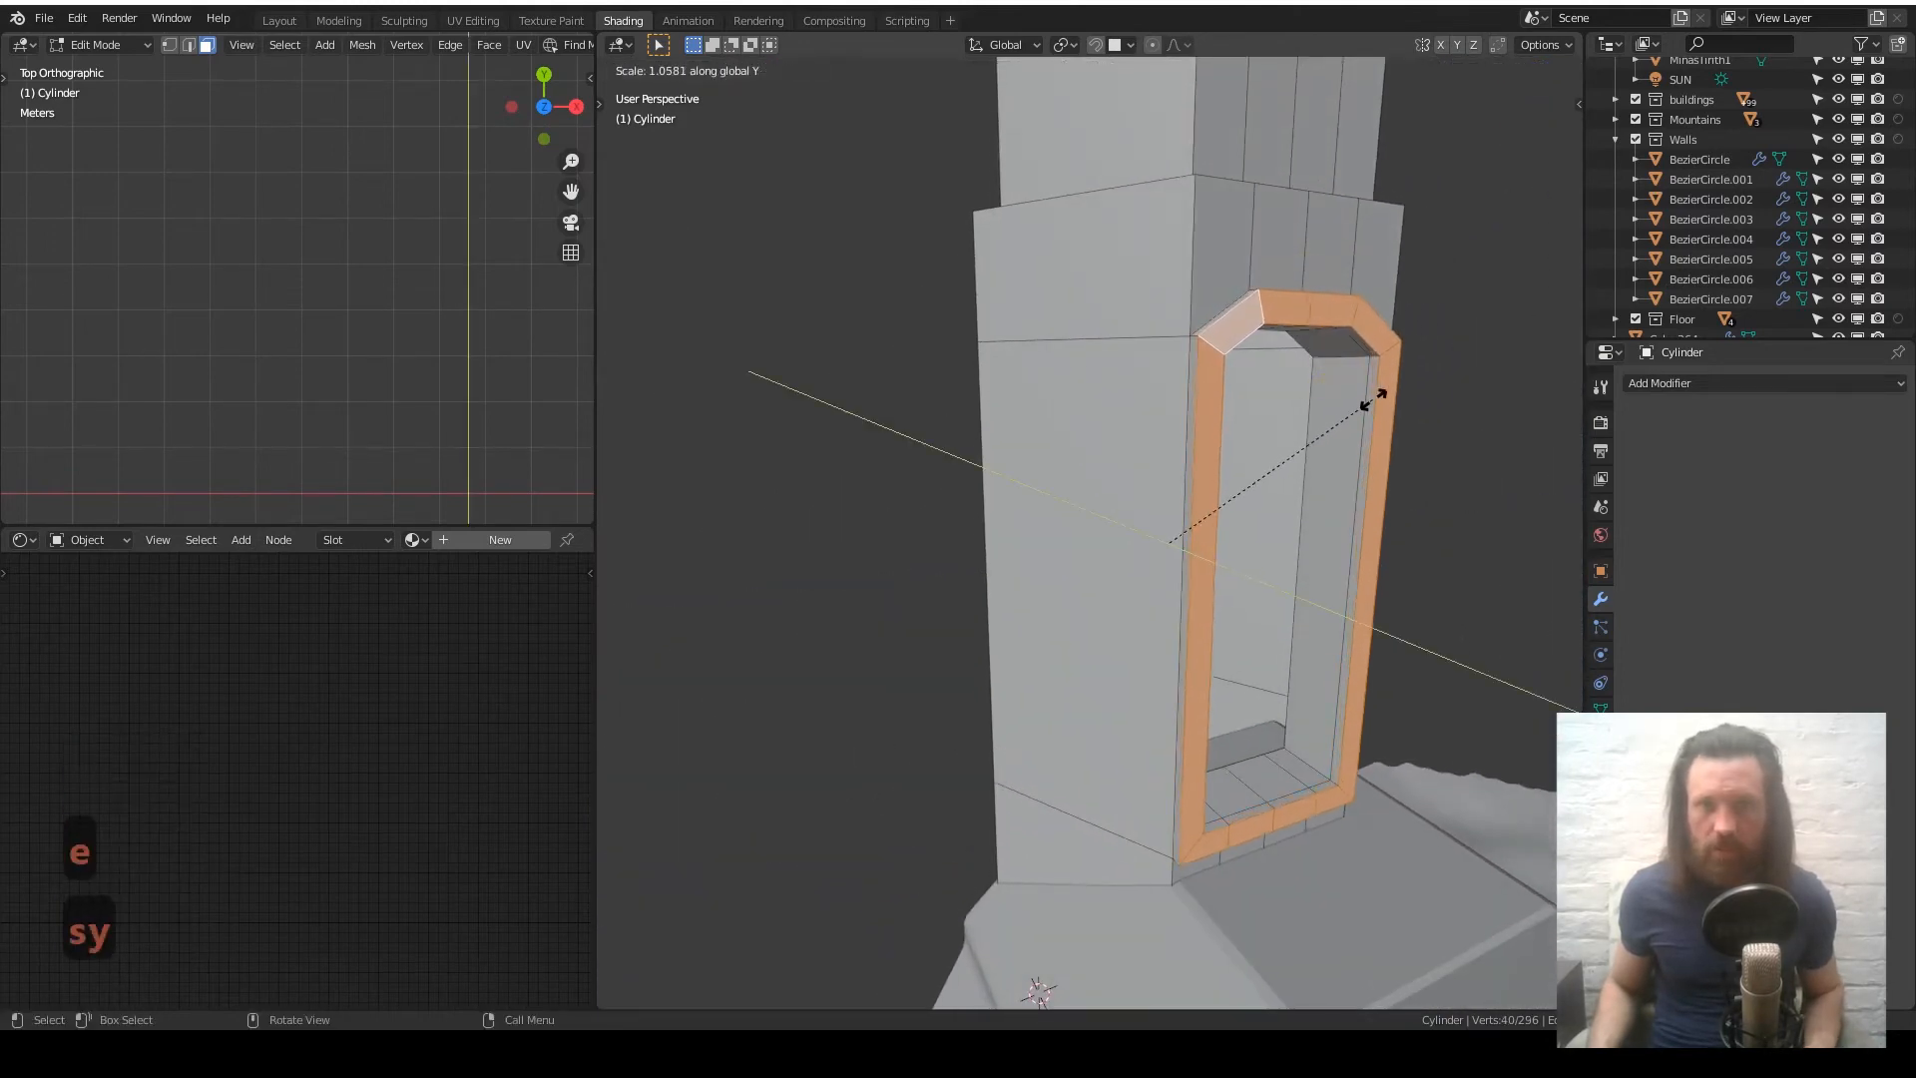
left_click(1383, 397)
middle_click_drag(1386, 398, 1125, 419)
key("Tab")
key("Tab")
- Rotate the whole tower in top view to bring another hexagon side to the front, and return to front view
key("KP_1")
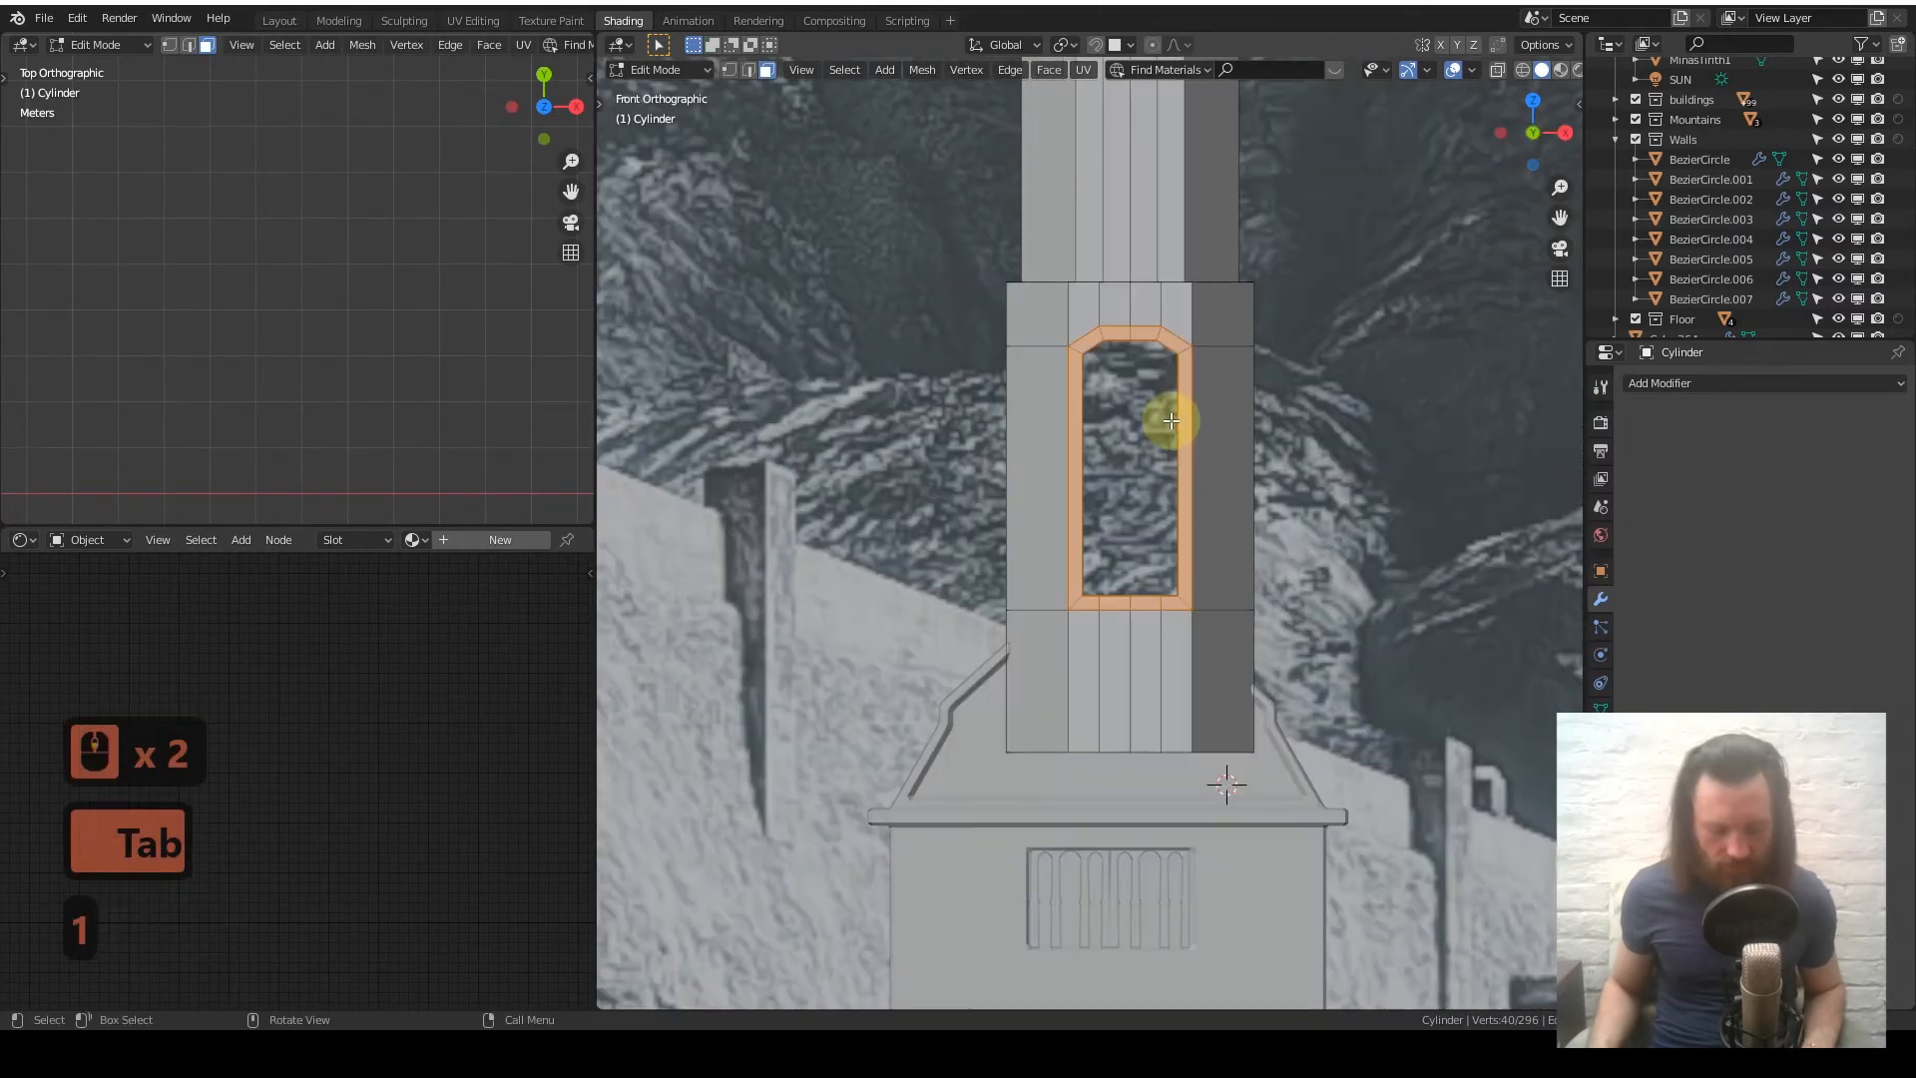
key("KP_7")
key("Tab")
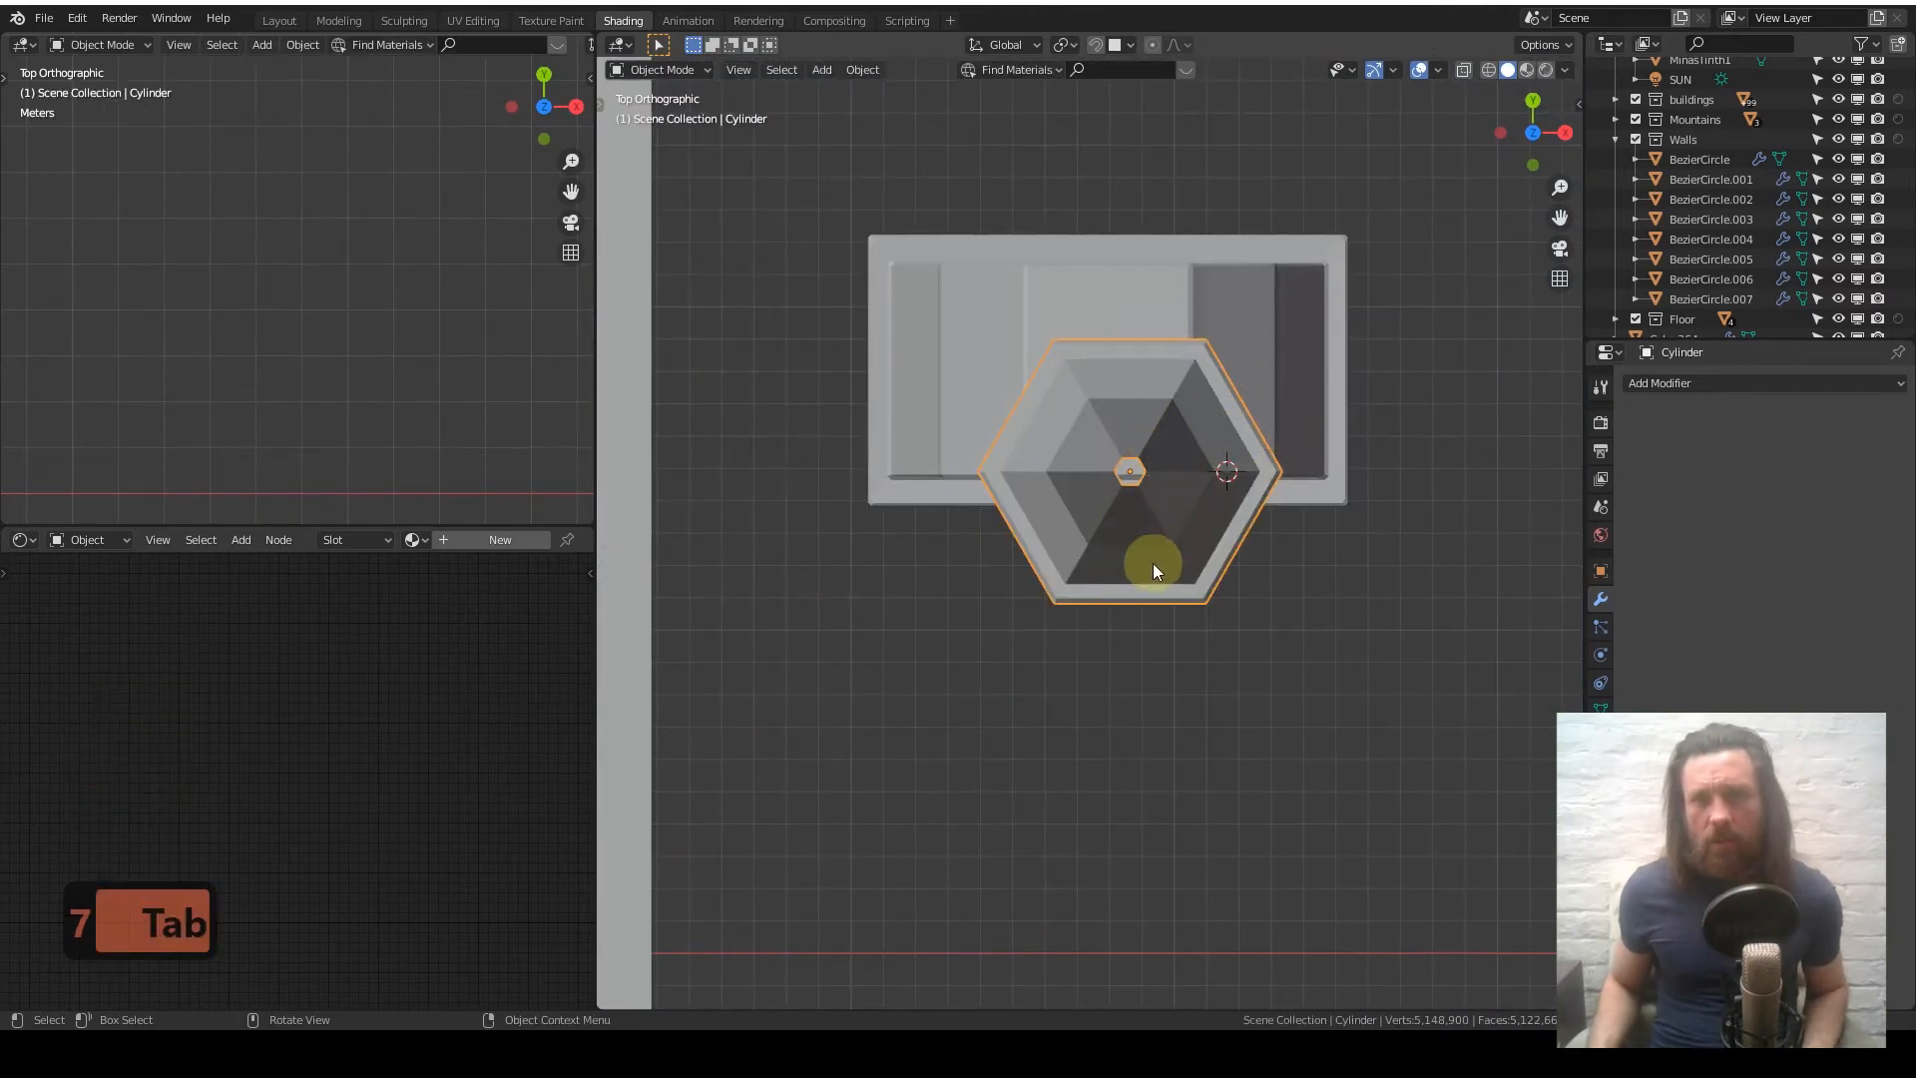
key("r")
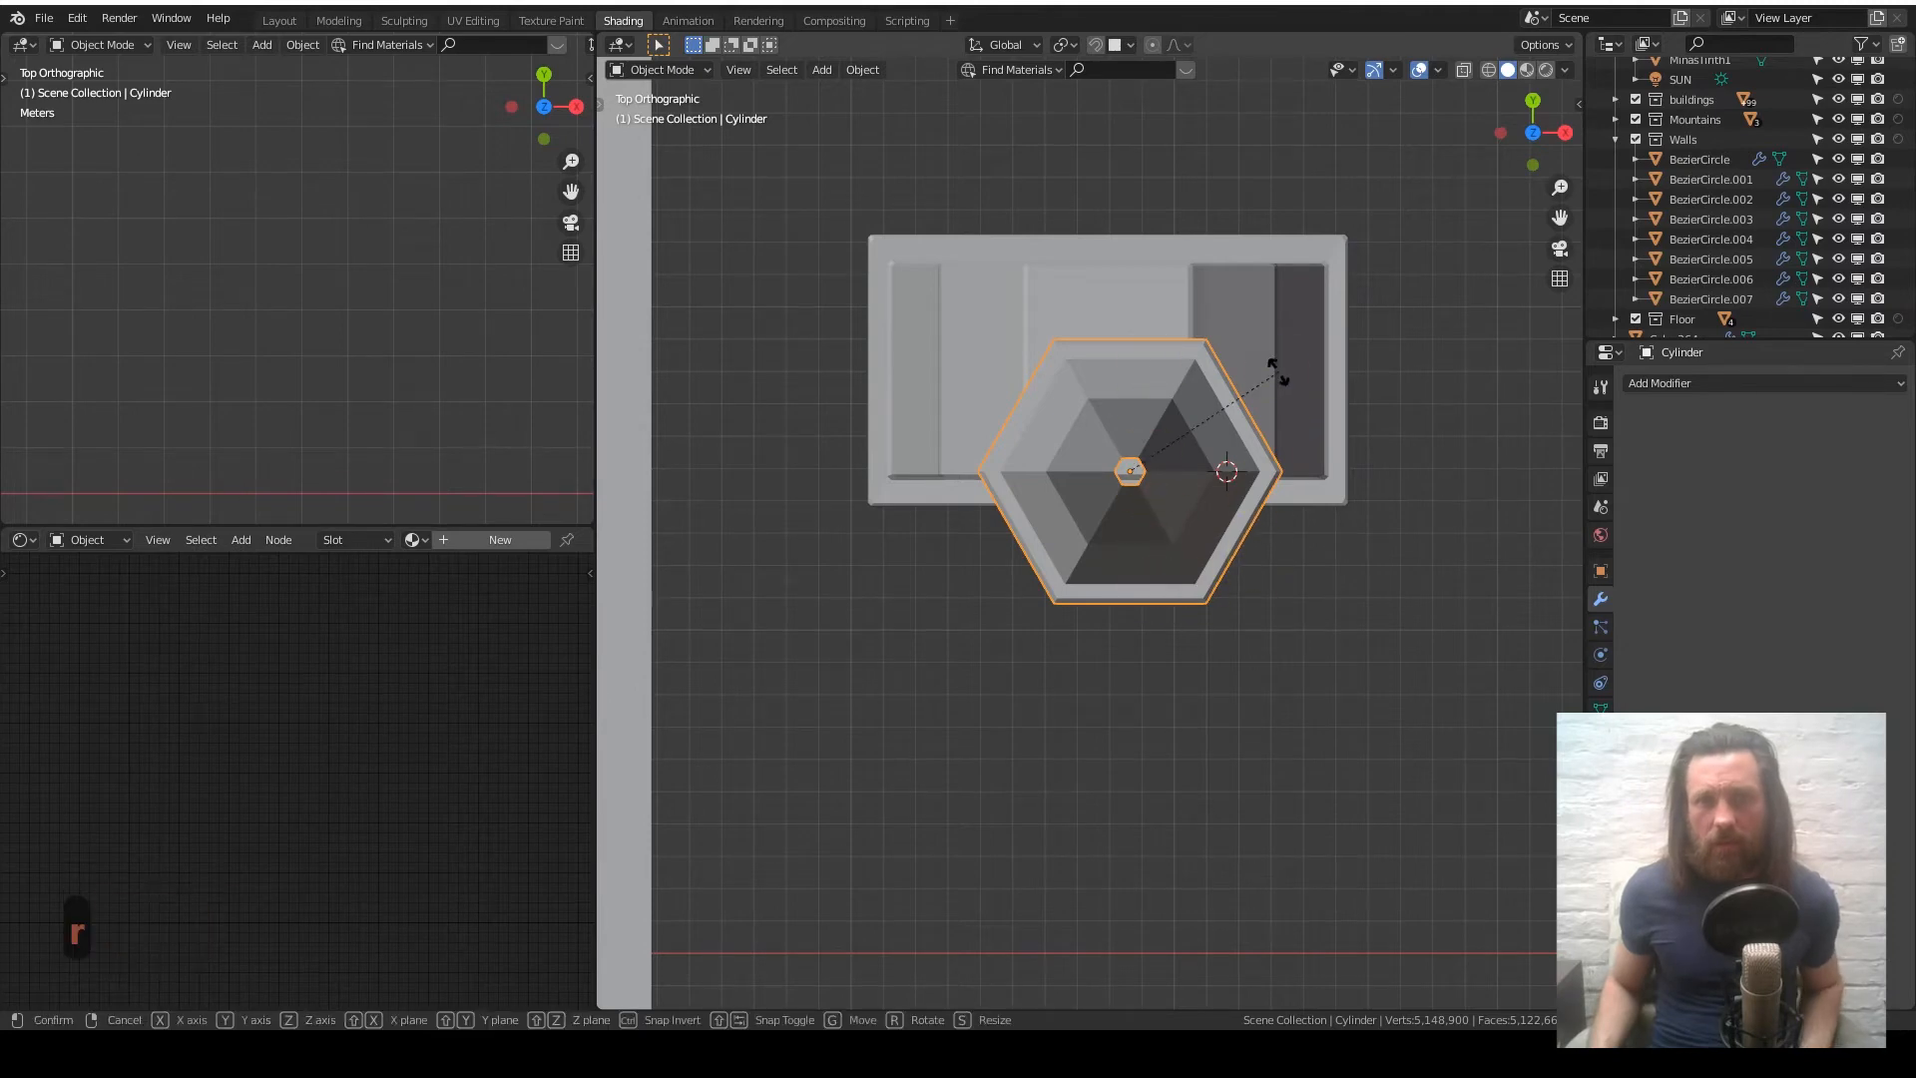
left_click(1247, 520)
key("Tab")
key("KP_1")
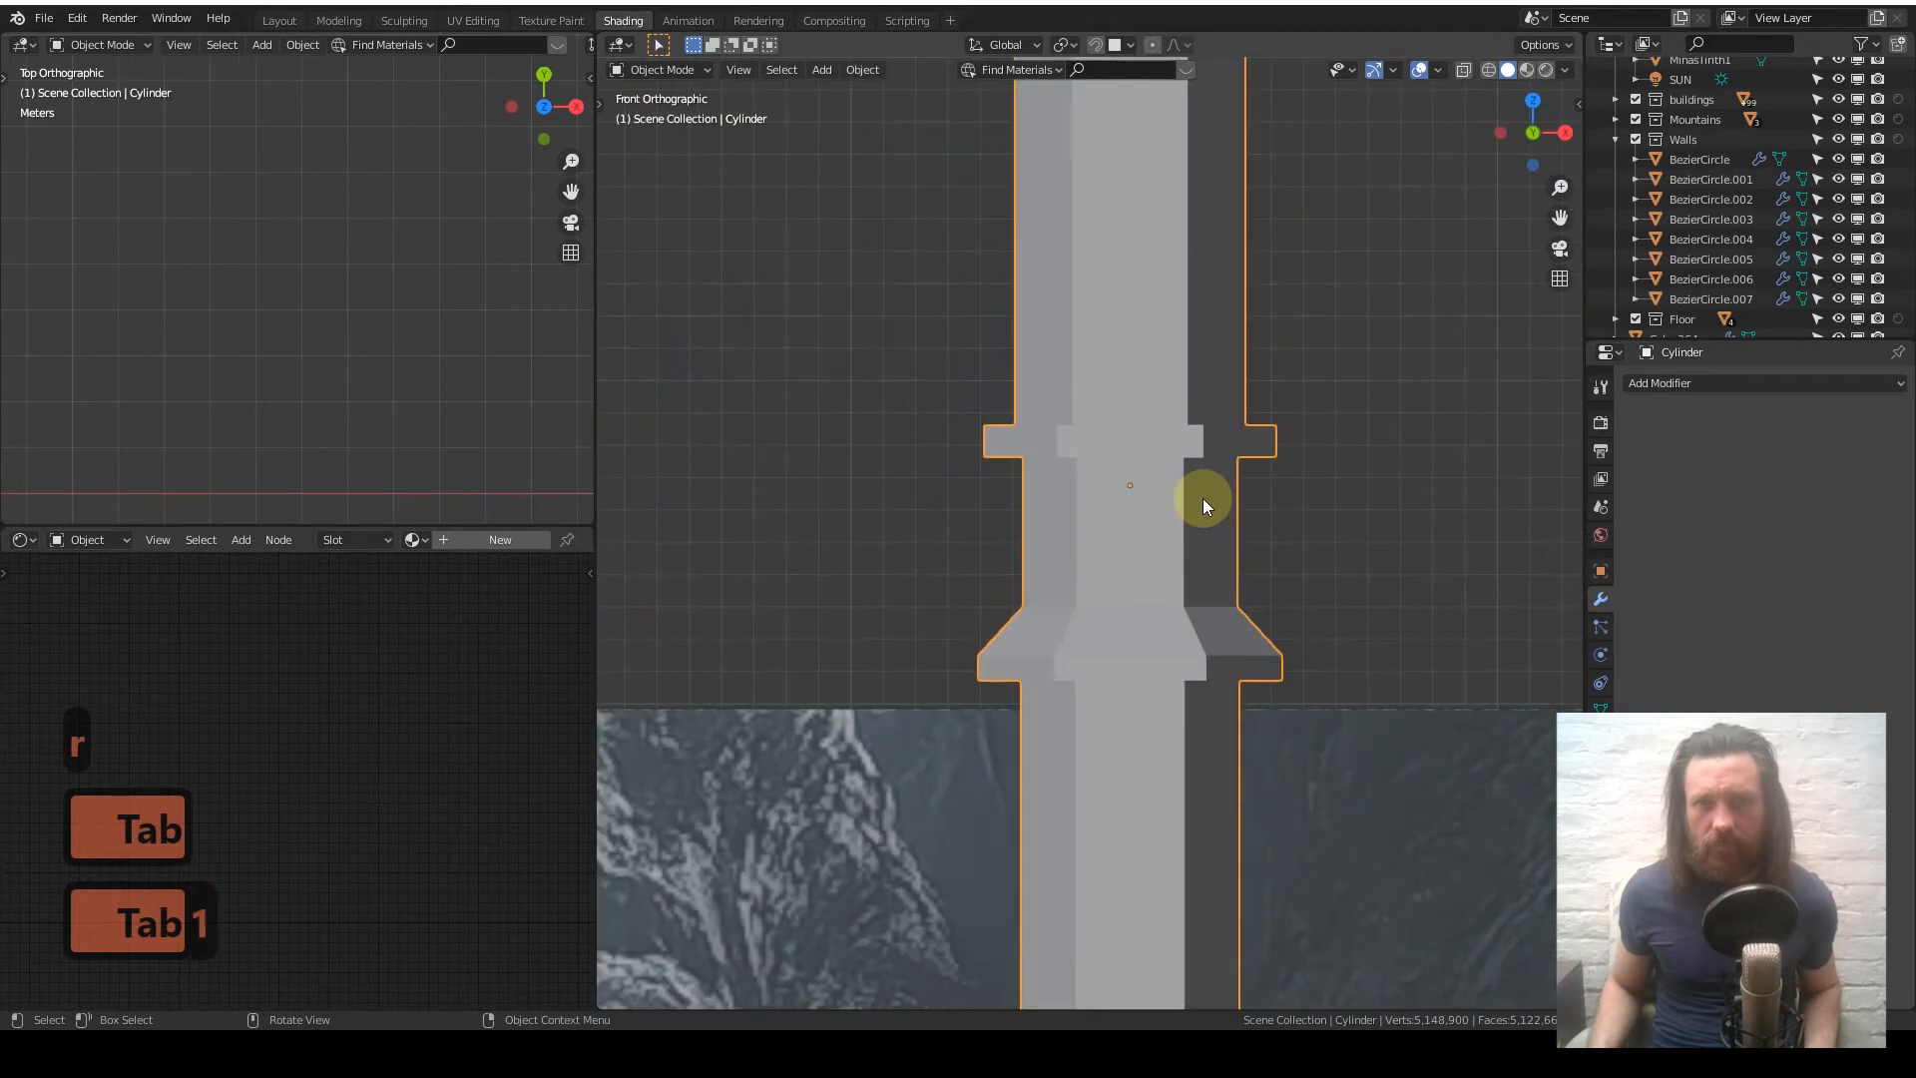
- Add three unslid vertical loop cuts to the front side of the hexagonal tower in Edit Mode
key("Tab")
key("ctrl+r")
scroll(1112, 431, "up", 2)
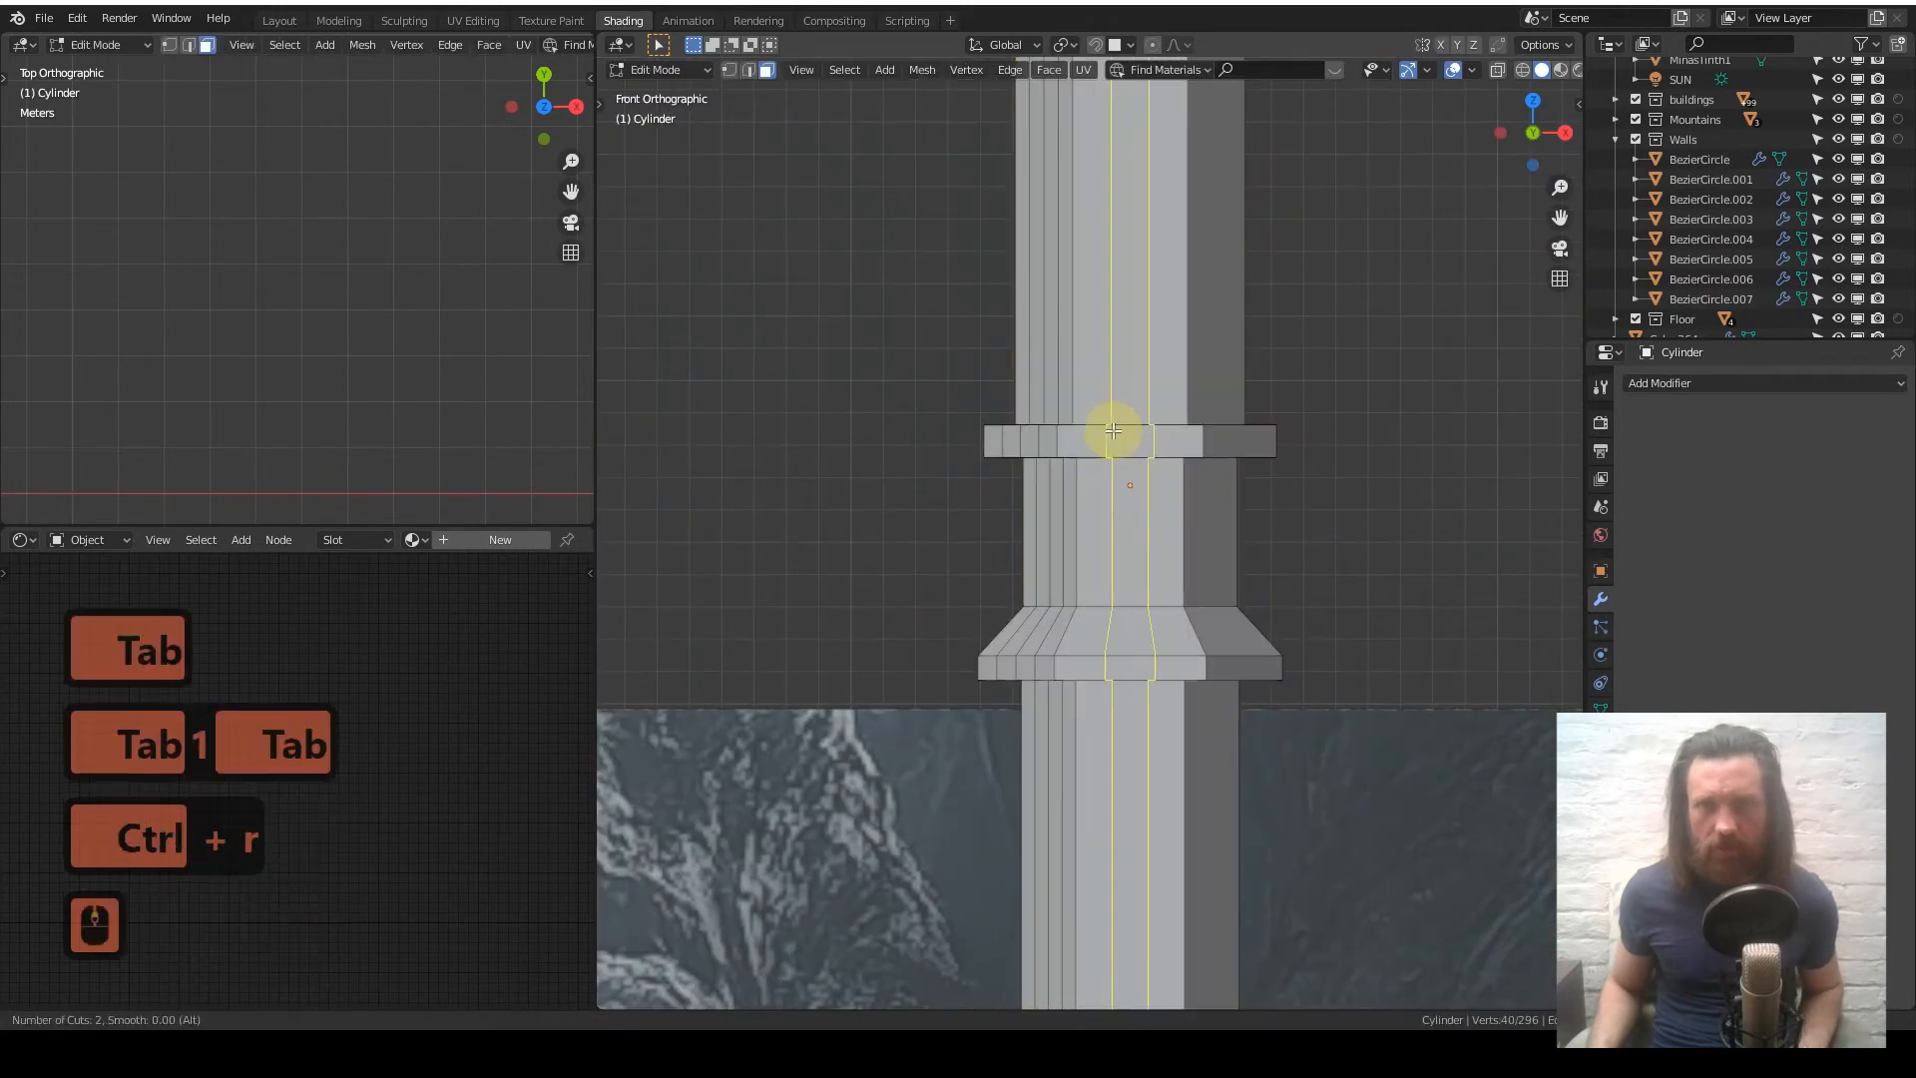
left_click(1113, 431)
right_click(1113, 431)
middle_click_drag(1146, 431, 1147, 446)
key("q")
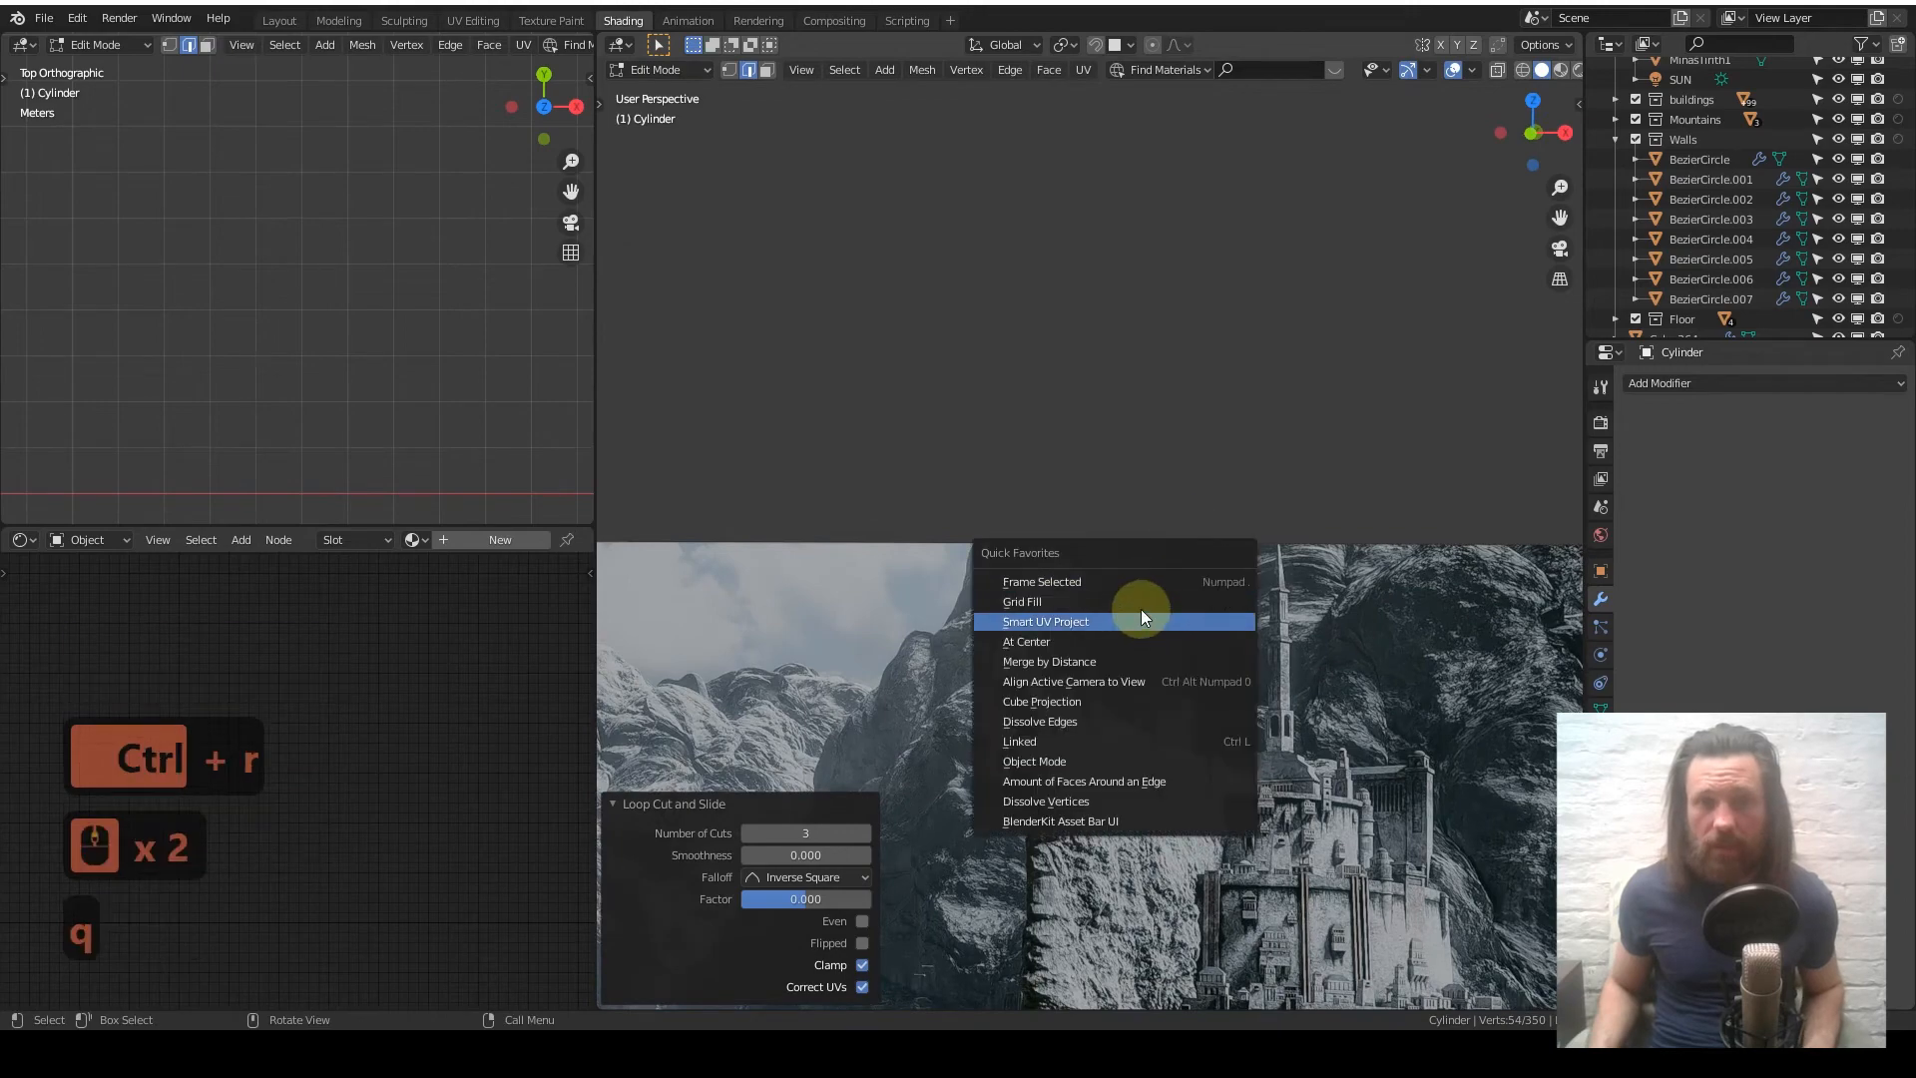
left_click(1125, 582)
middle_click_drag(1113, 559, 795, 582)
- Add three matching centred vertical loop cuts to the opposite side of the tower, and return to front view
key("ctrl+r")
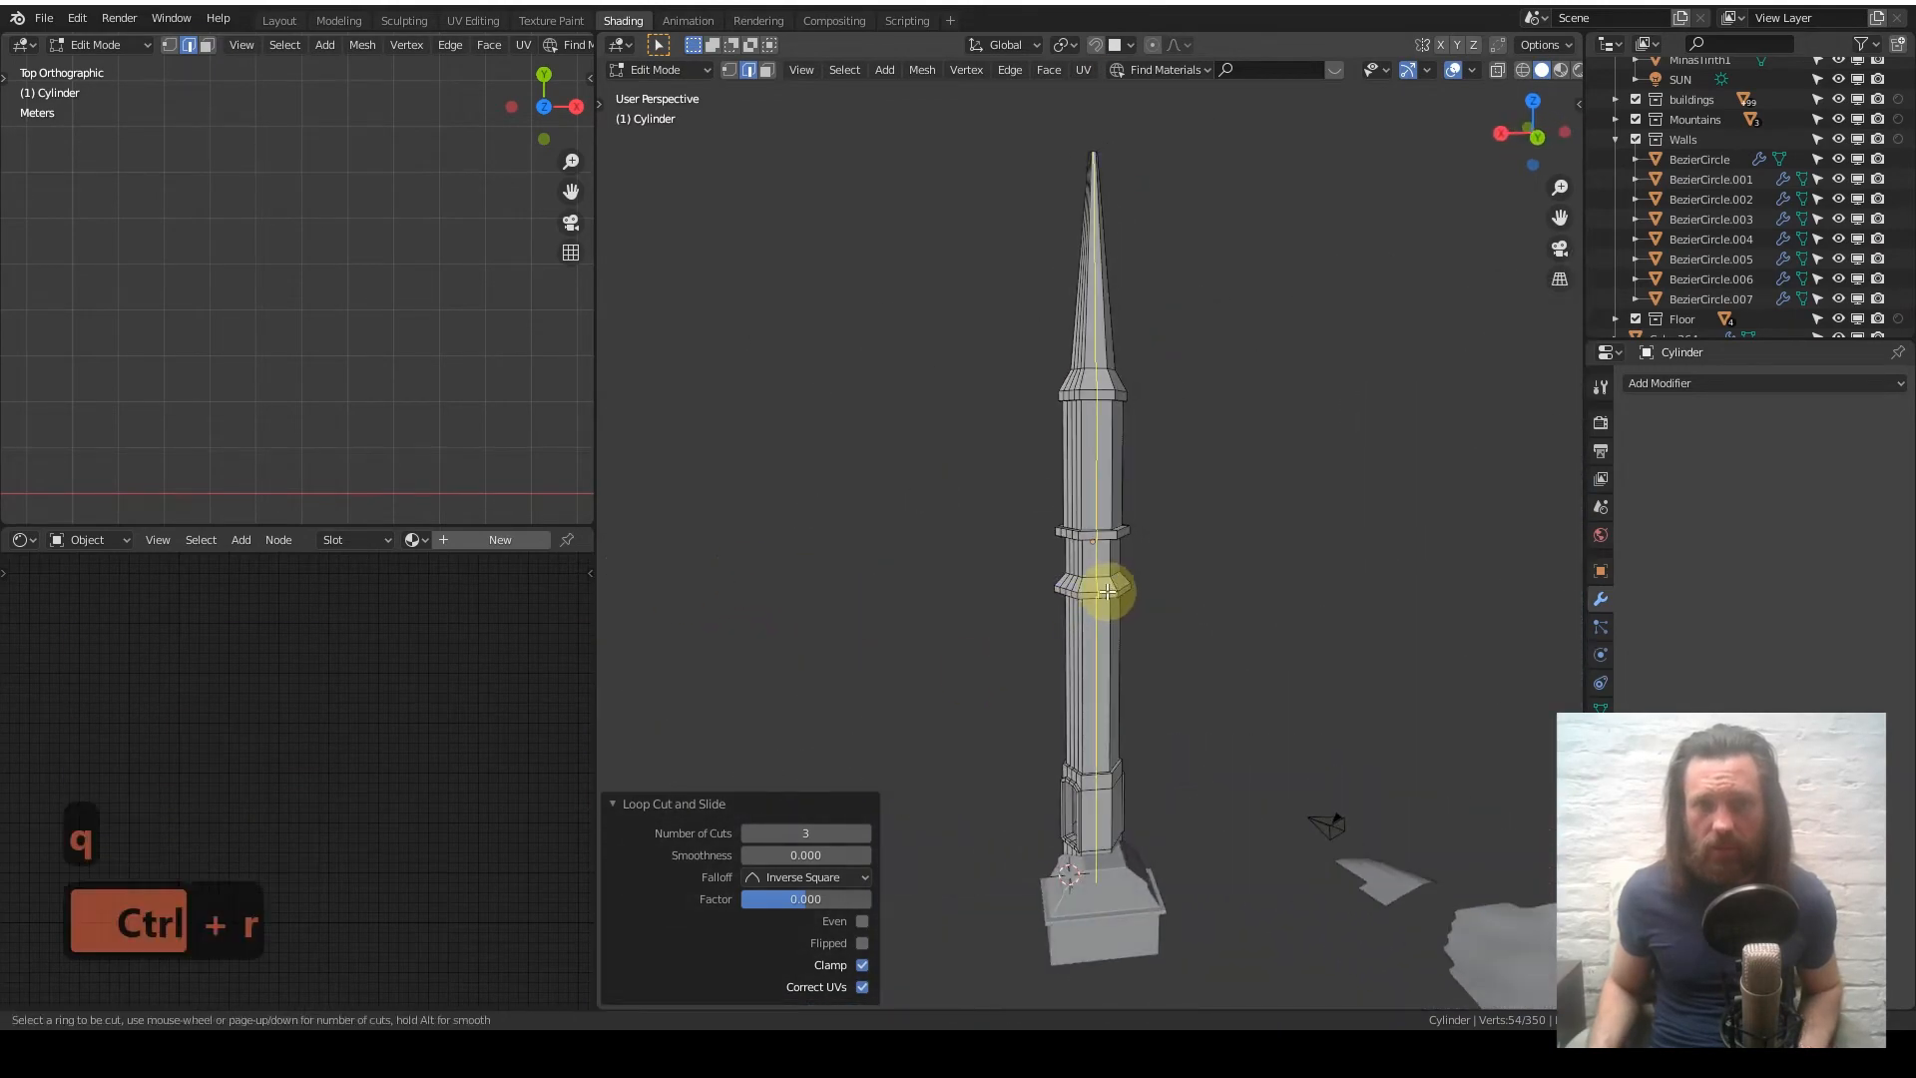
left_click(1107, 591)
left_click(1107, 590)
key("1")
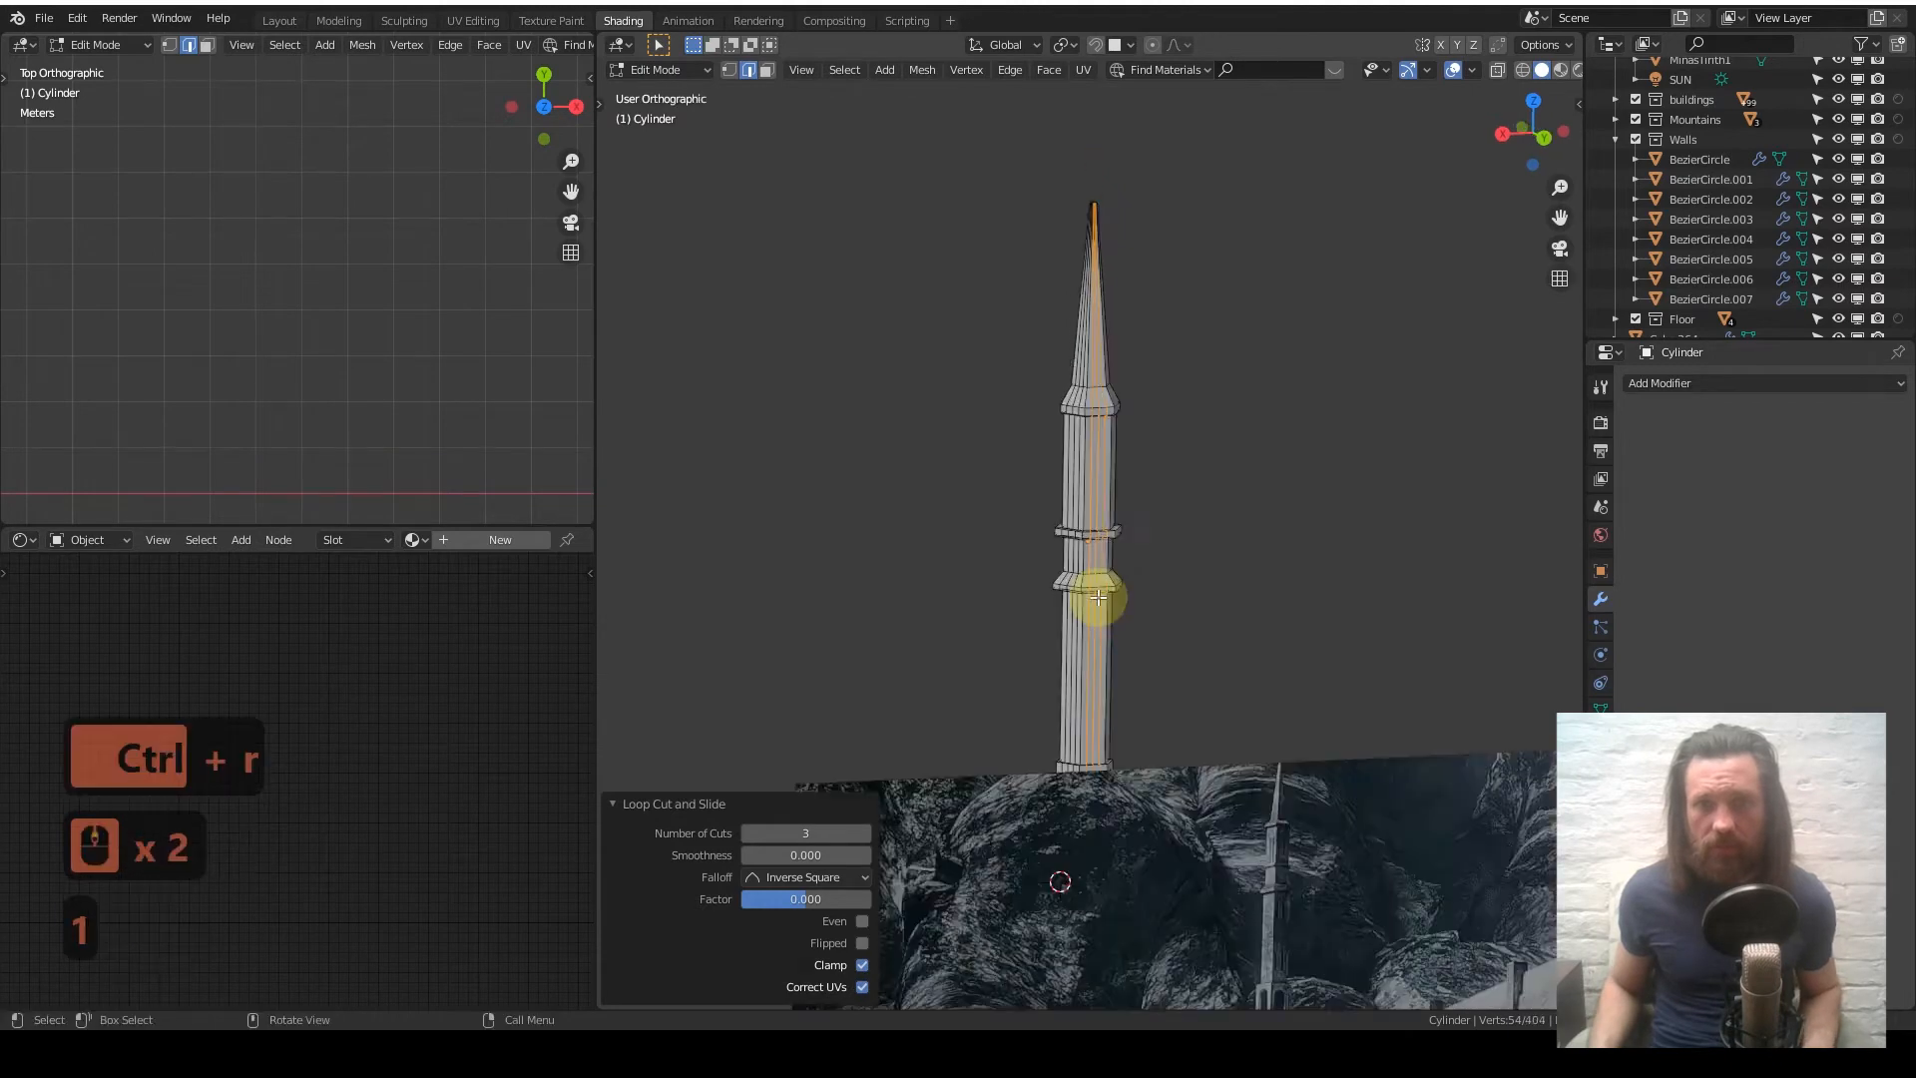
key("Tab")
key("Tab")
middle_click_drag(1121, 675, 1164, 536, "shift")
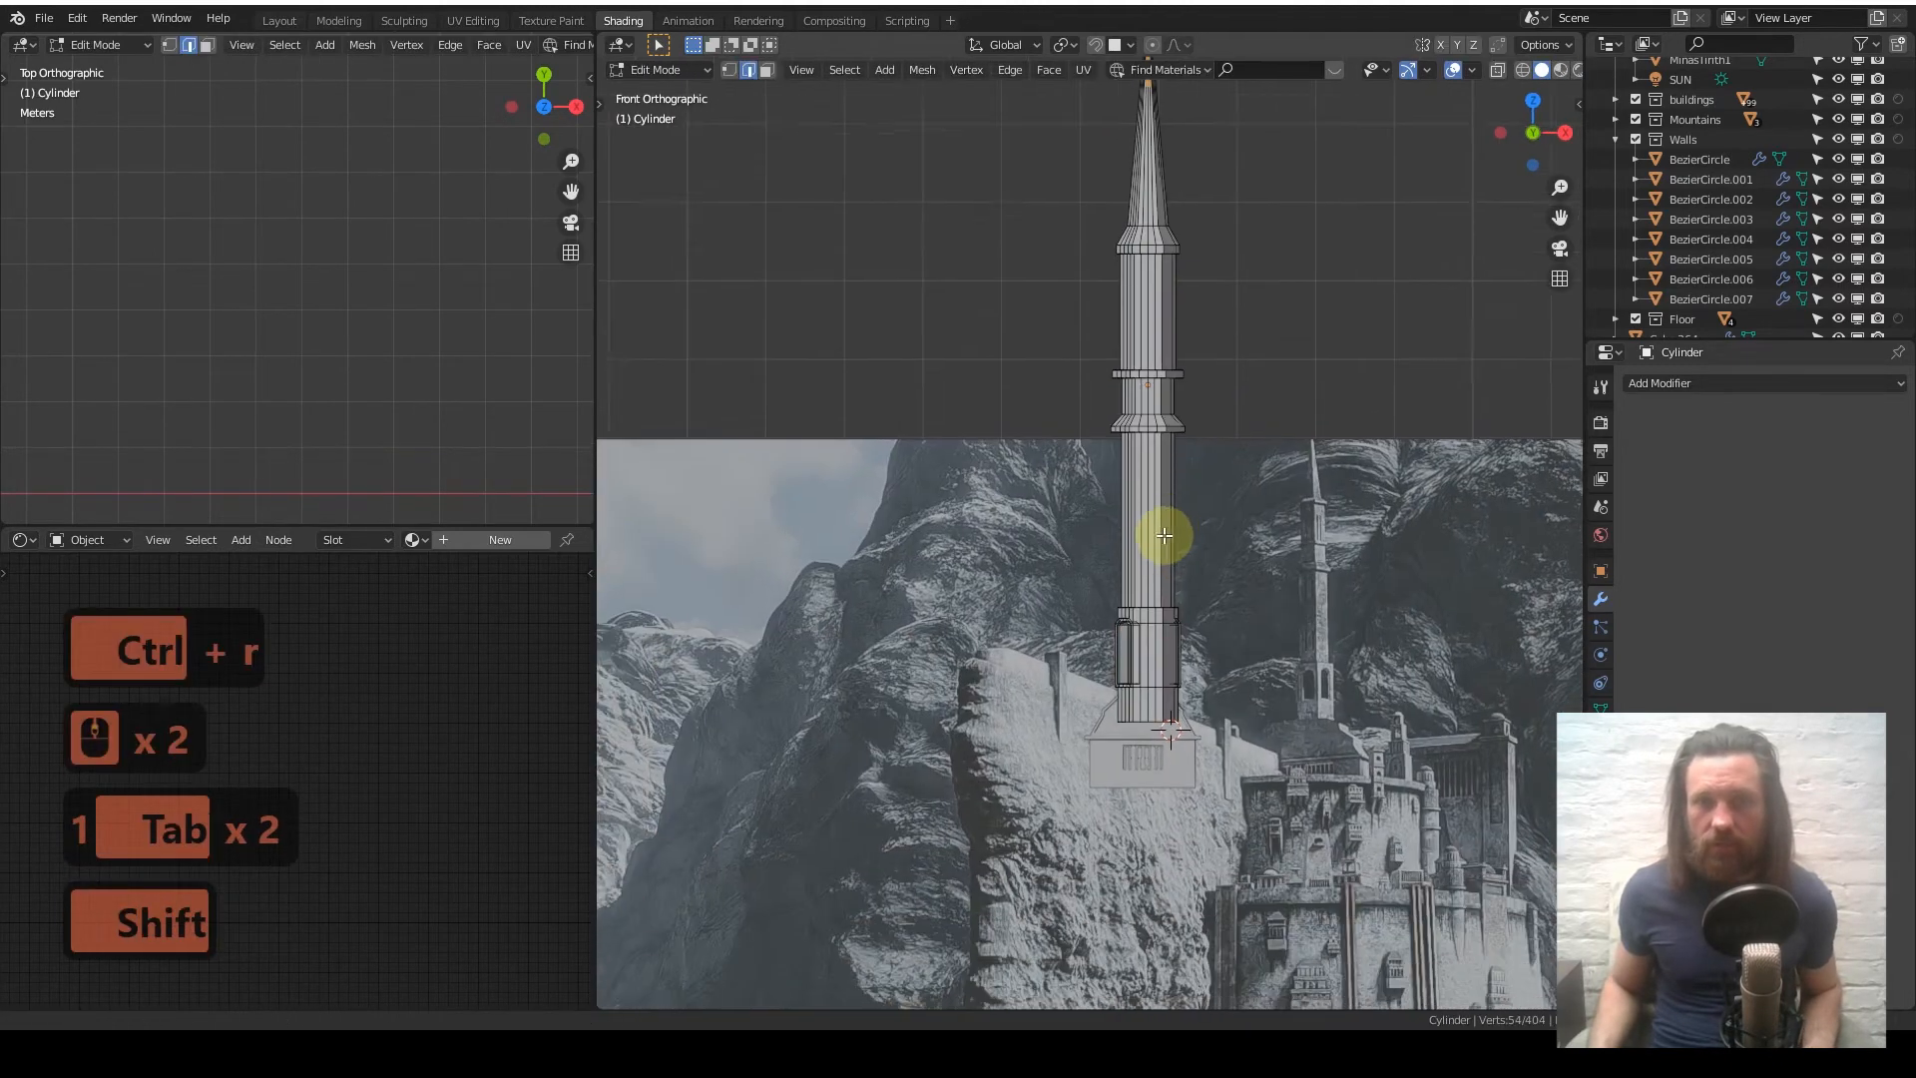
- With X-ray on, box-select the central vertices at the panel's upper edge on both sides and raise them about 7.58 m along Z
scroll(1172, 519, "up", 4)
middle_click_drag(1261, 612, 1356, 280, "shift")
scroll(1205, 440, "up", 3)
left_click(1505, 70)
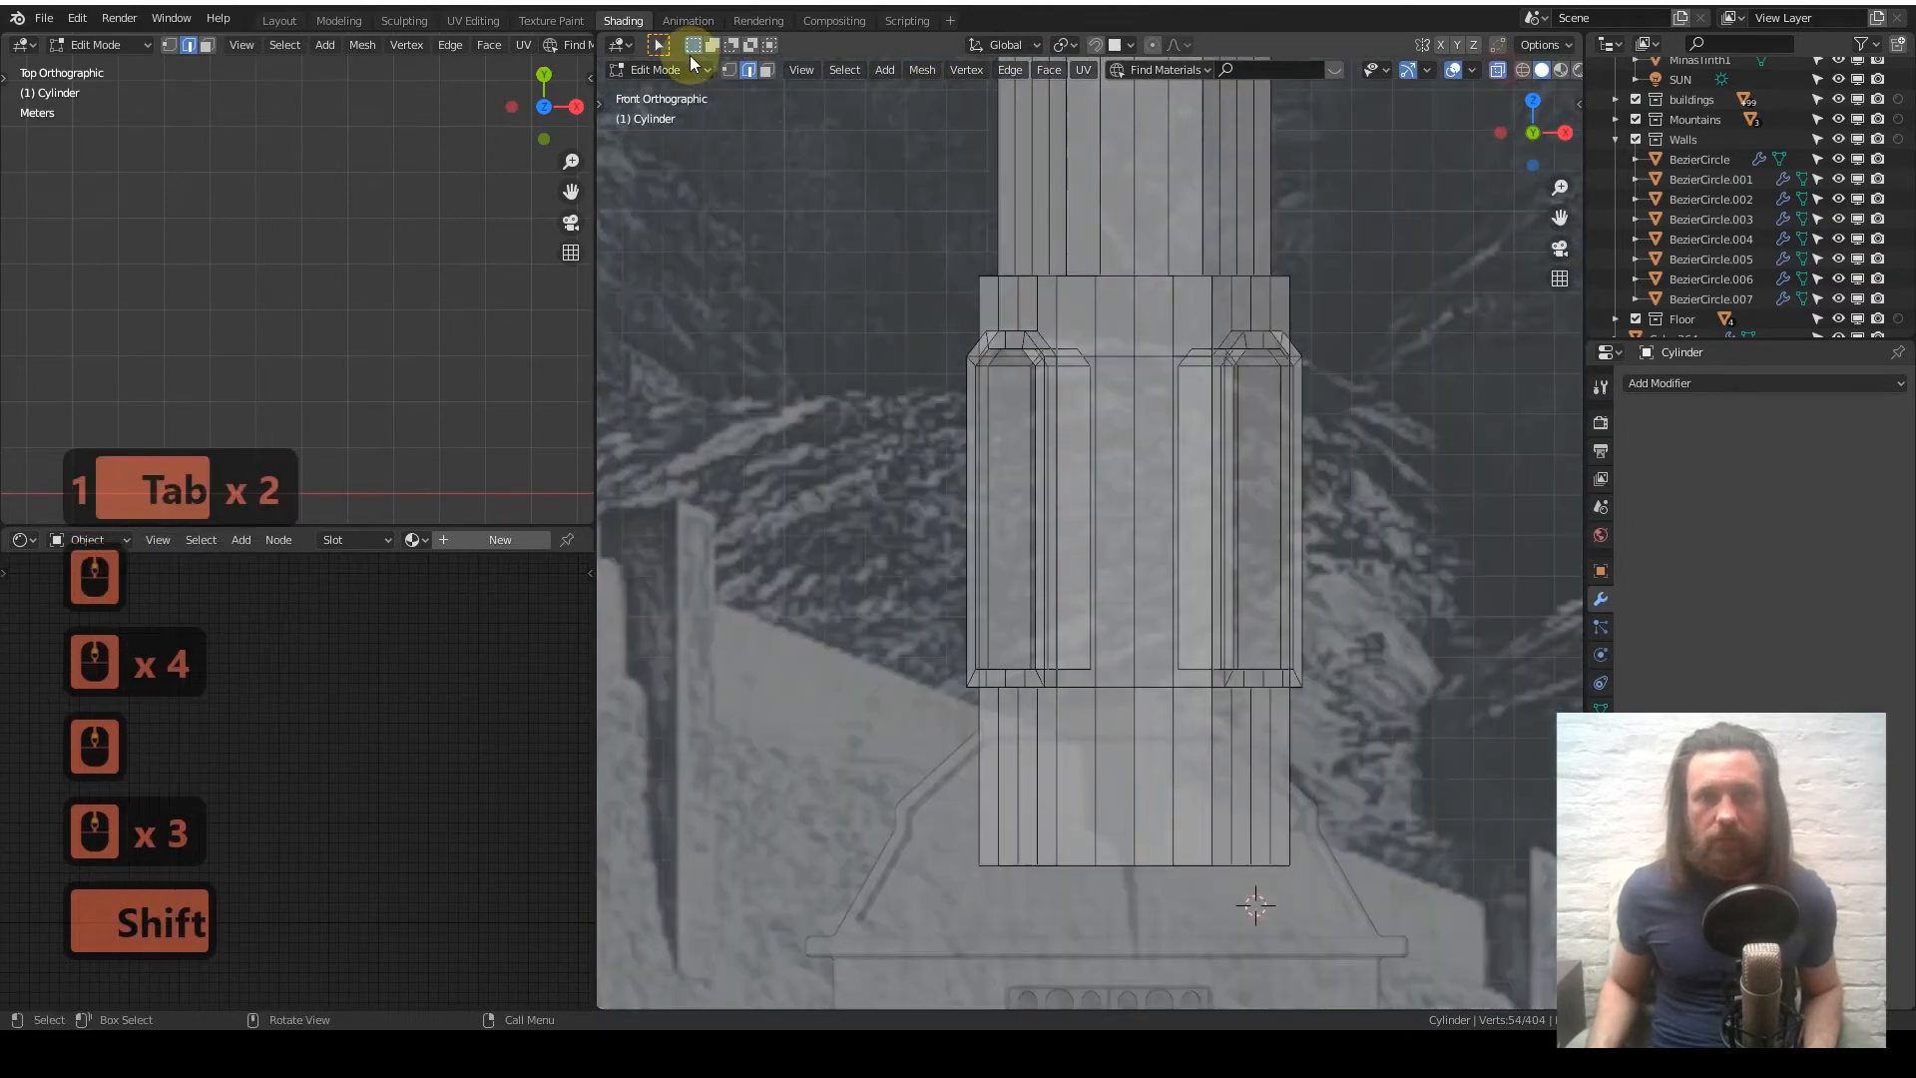
left_click(727, 68)
left_click(1124, 353)
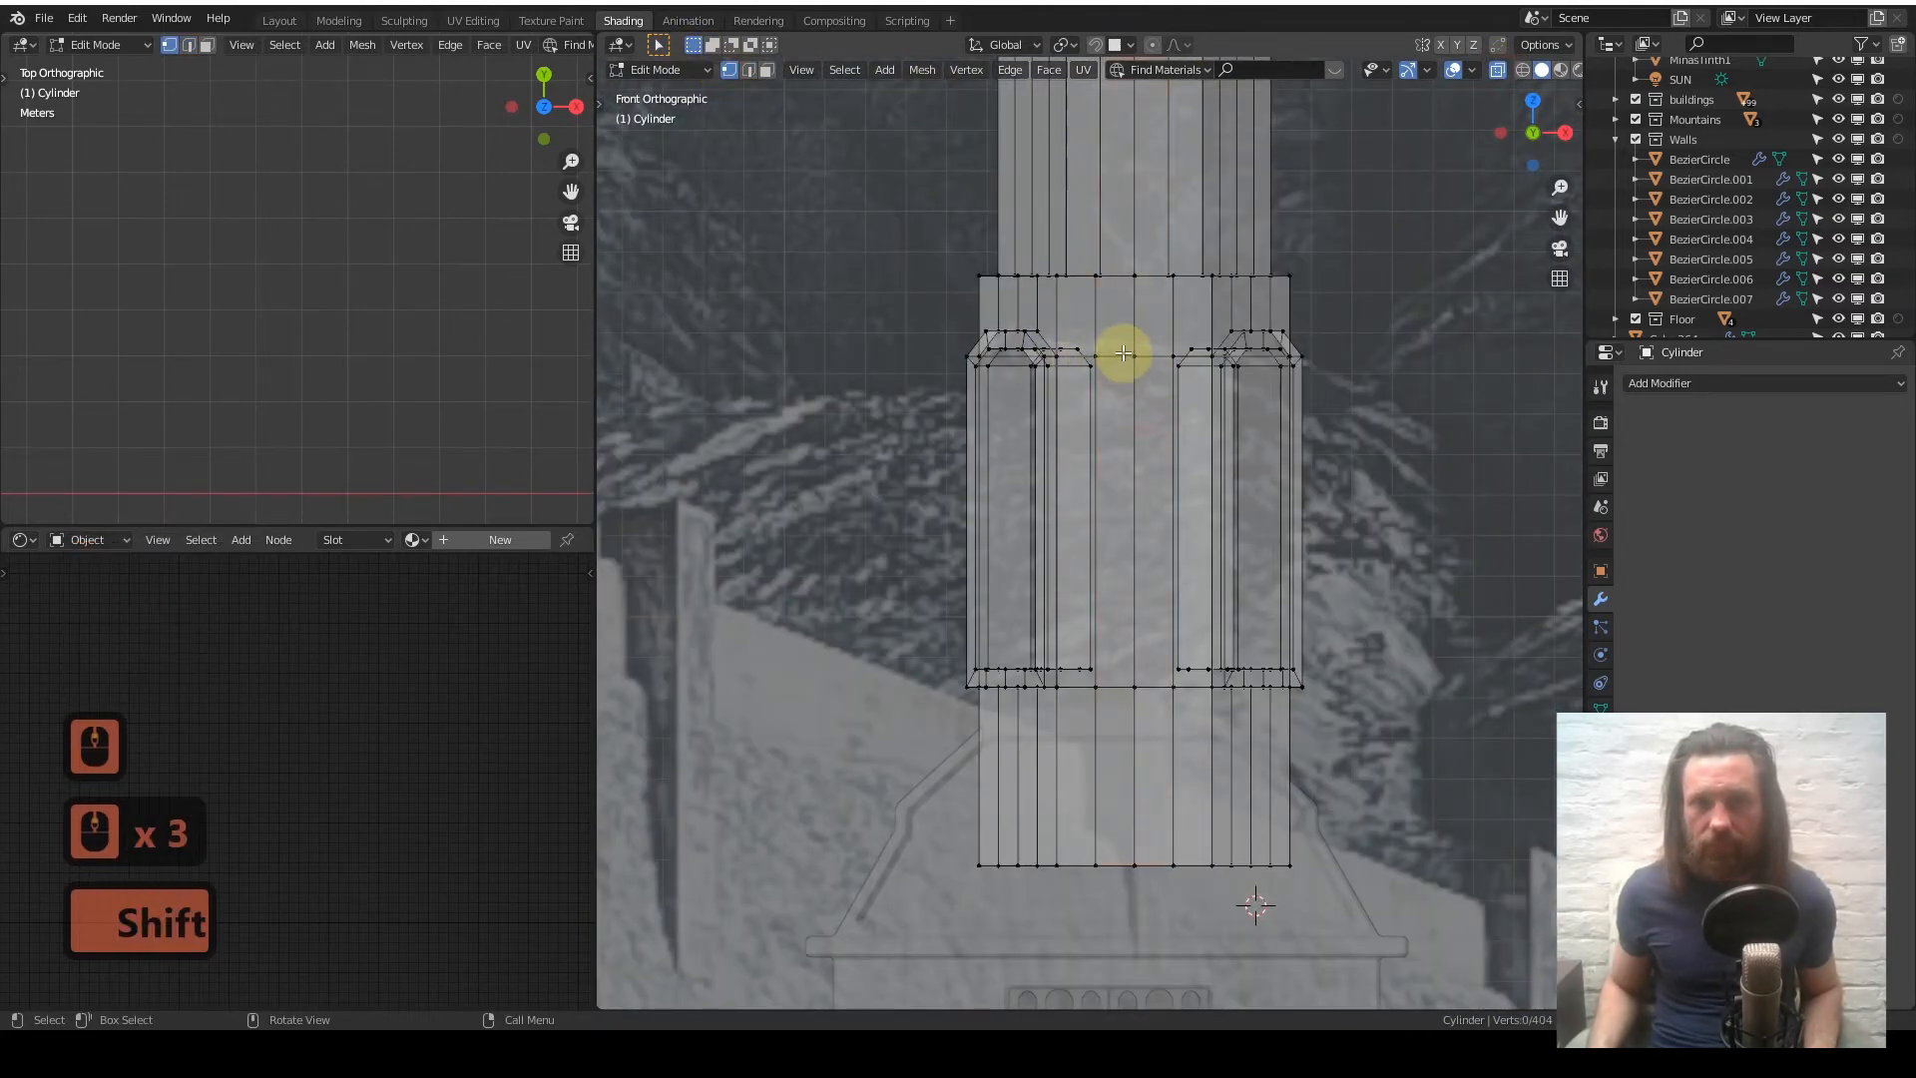
left_click_drag(1135, 364, 1146, 376)
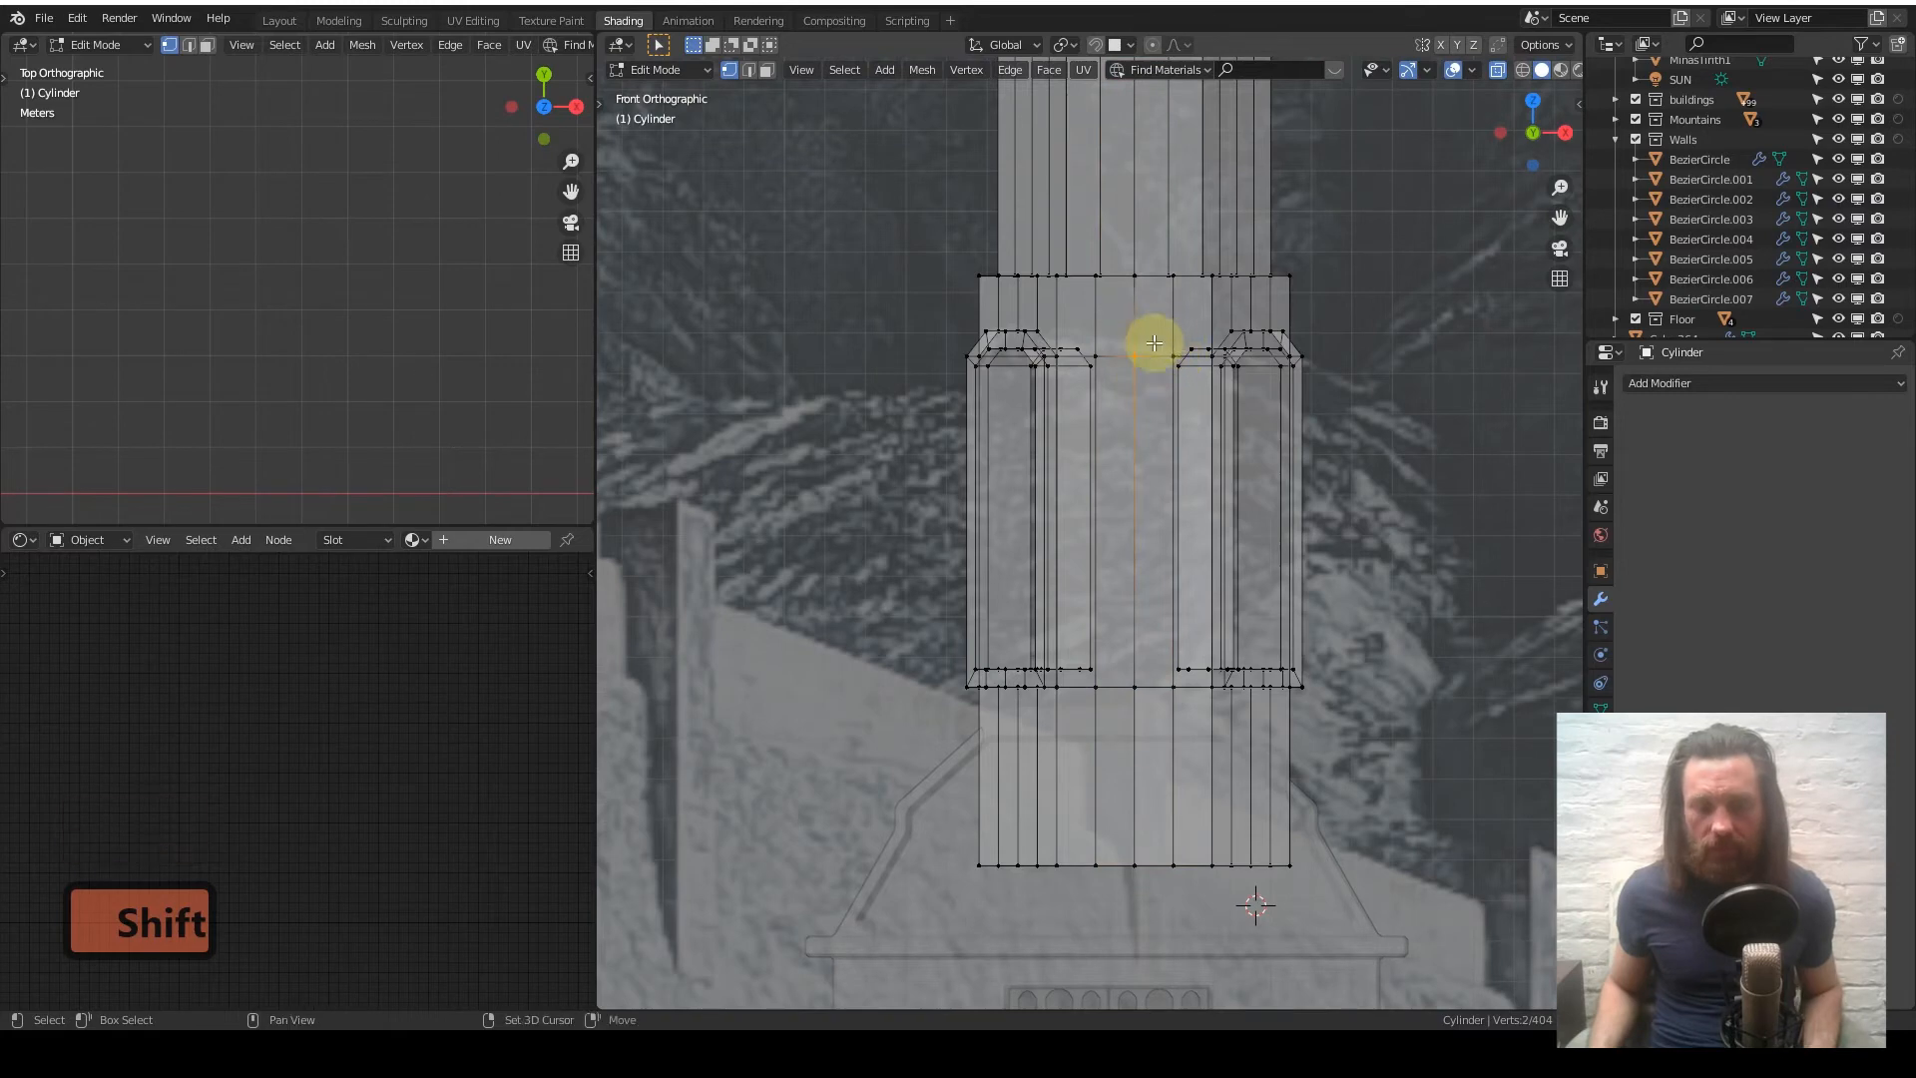
key("g")
key("z")
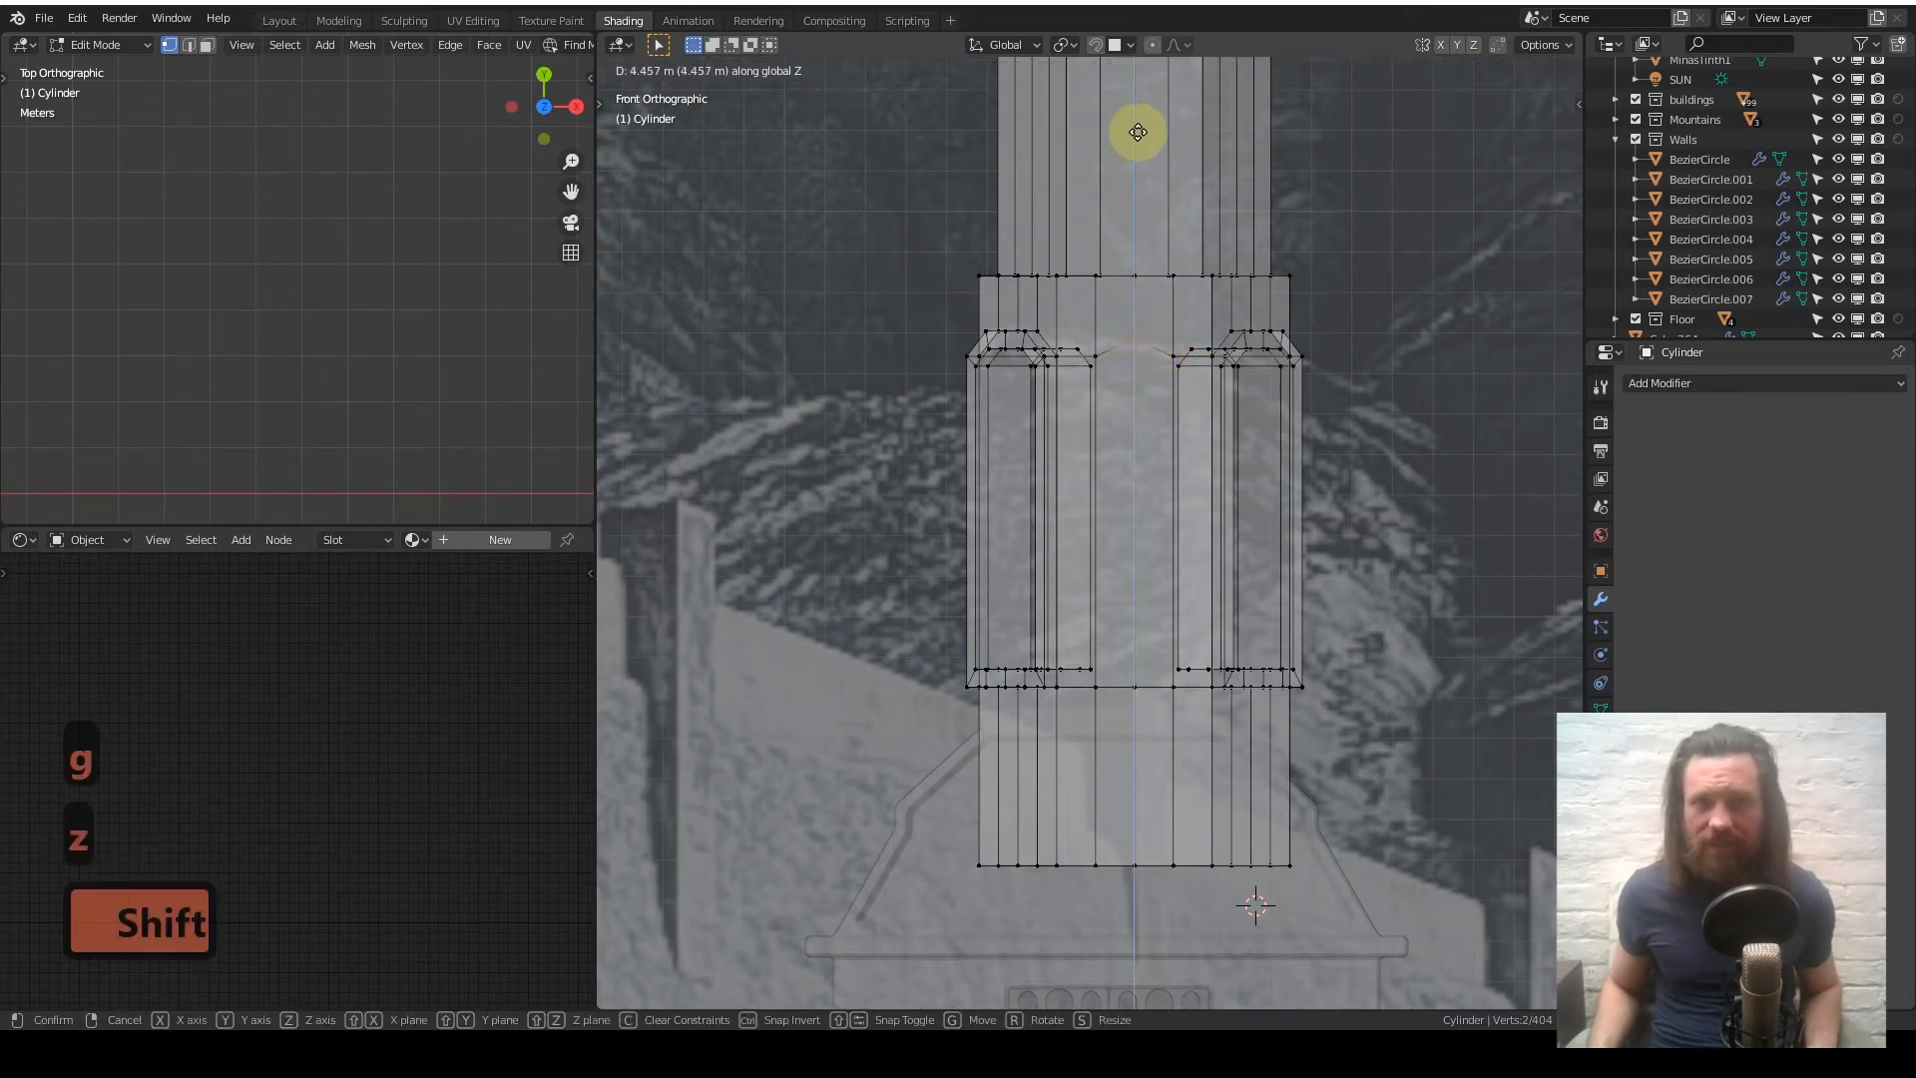
left_click(1134, 979)
- Select the vertices flanking the arch peak on both sides and raise them about 5.17 m along Z to round the arch
scroll(1215, 488, "up", 4)
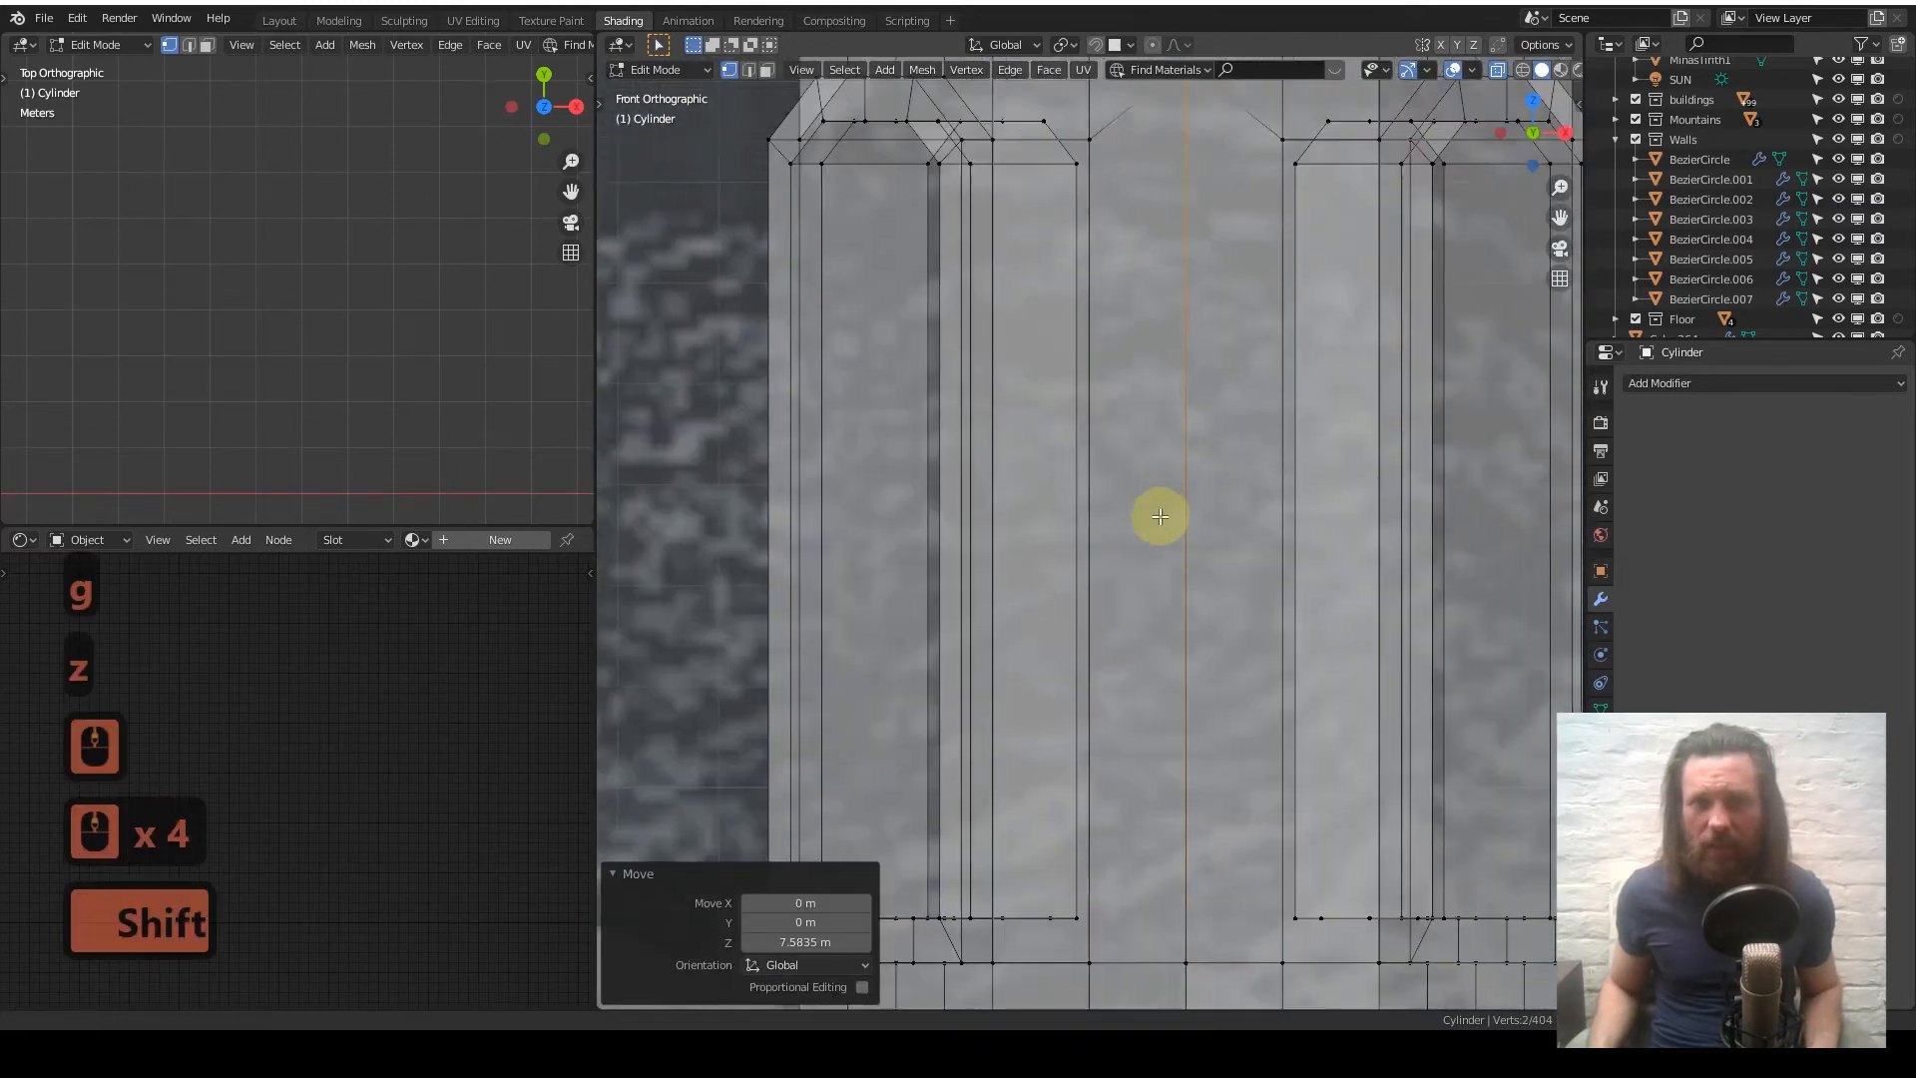
middle_click_drag(1159, 515, 1119, 661, "shift")
left_click(1049, 289)
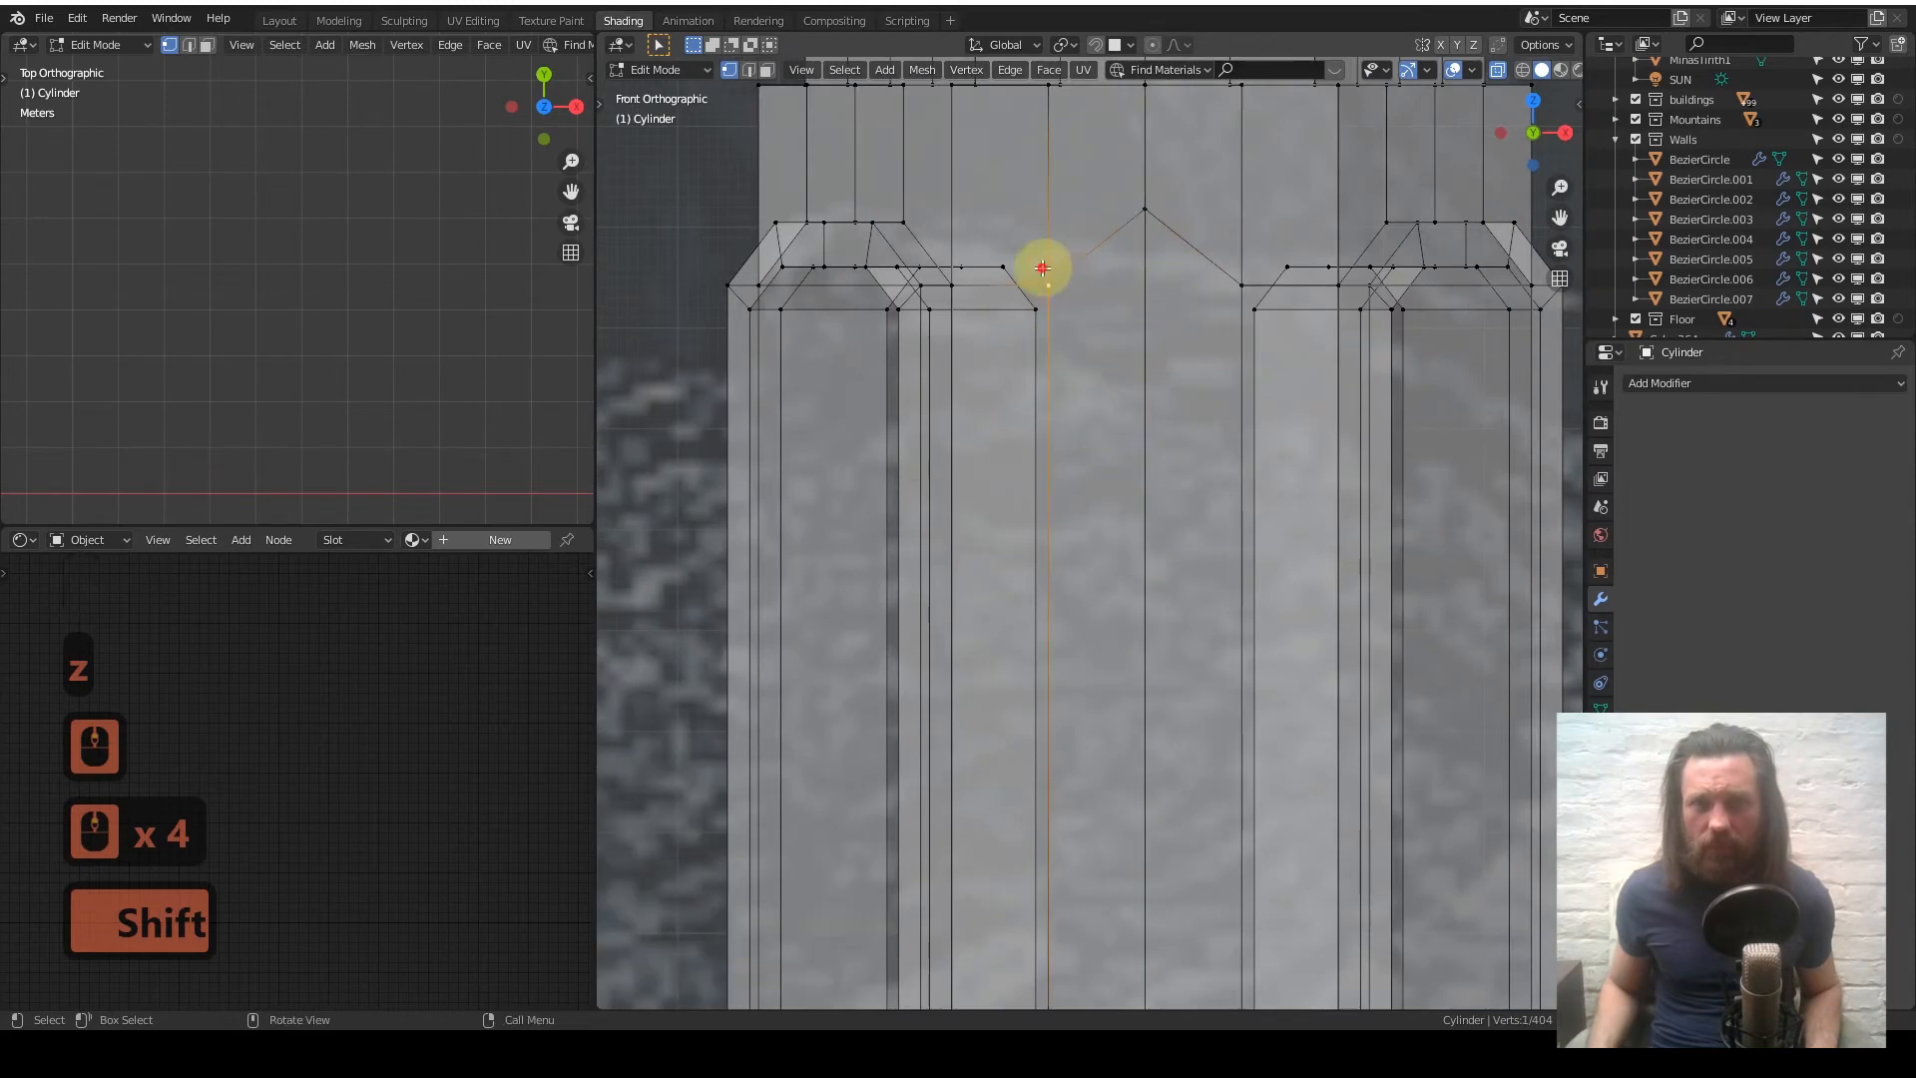
left_click(1228, 288, "shift")
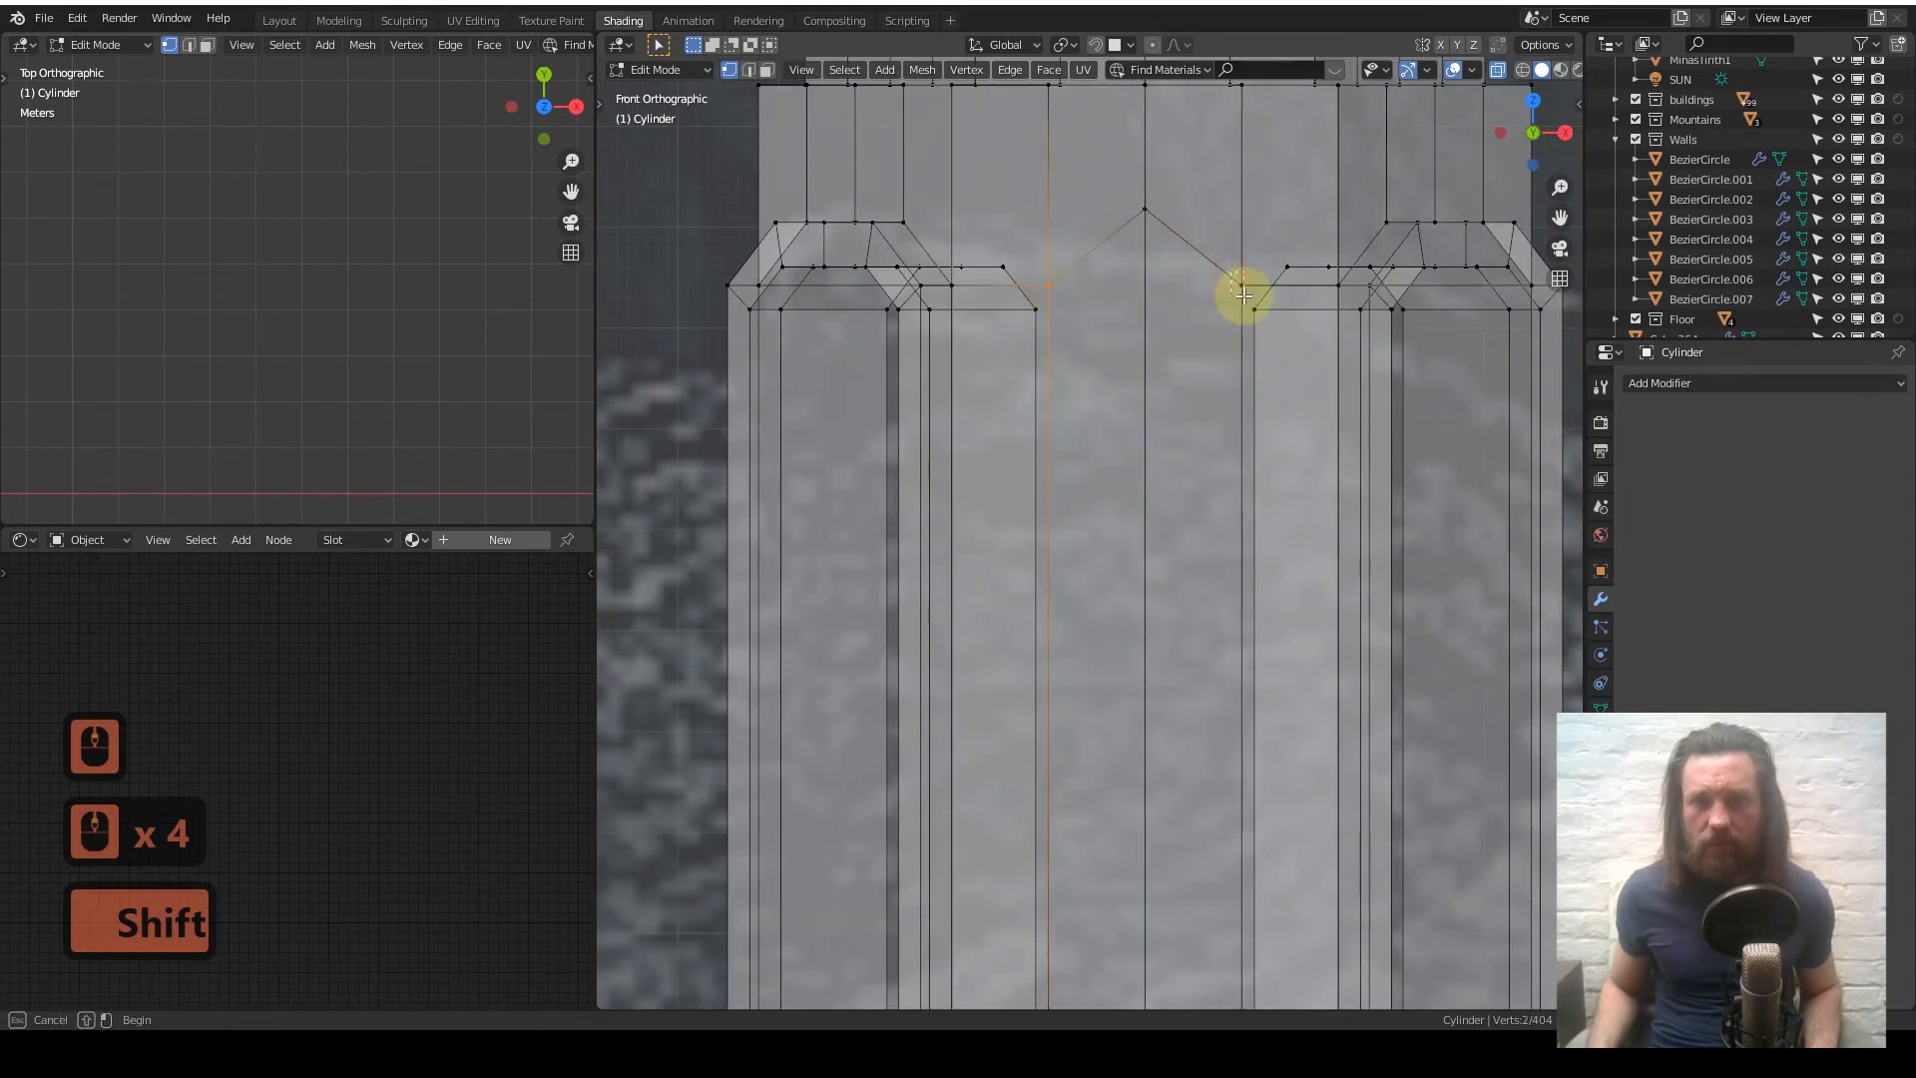
key("g")
key("z")
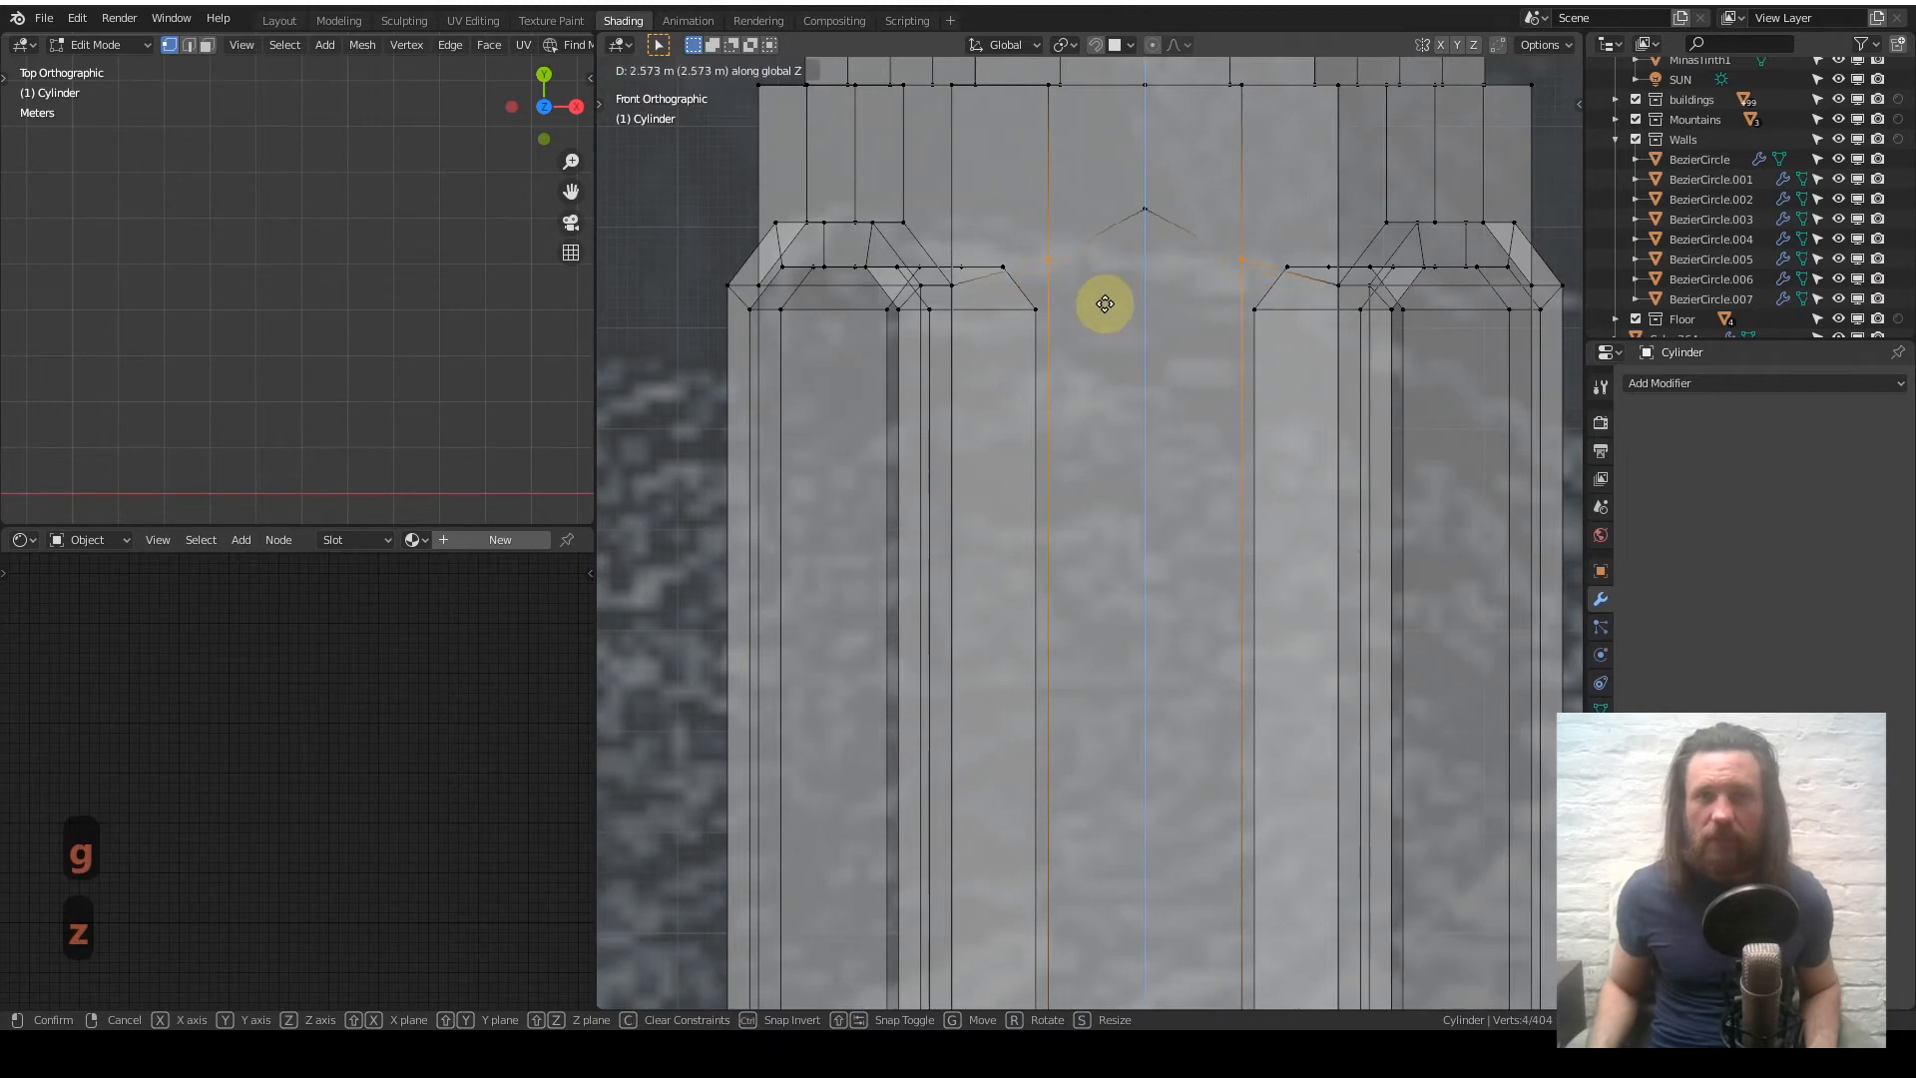
key("shift")
left_click(1115, 245)
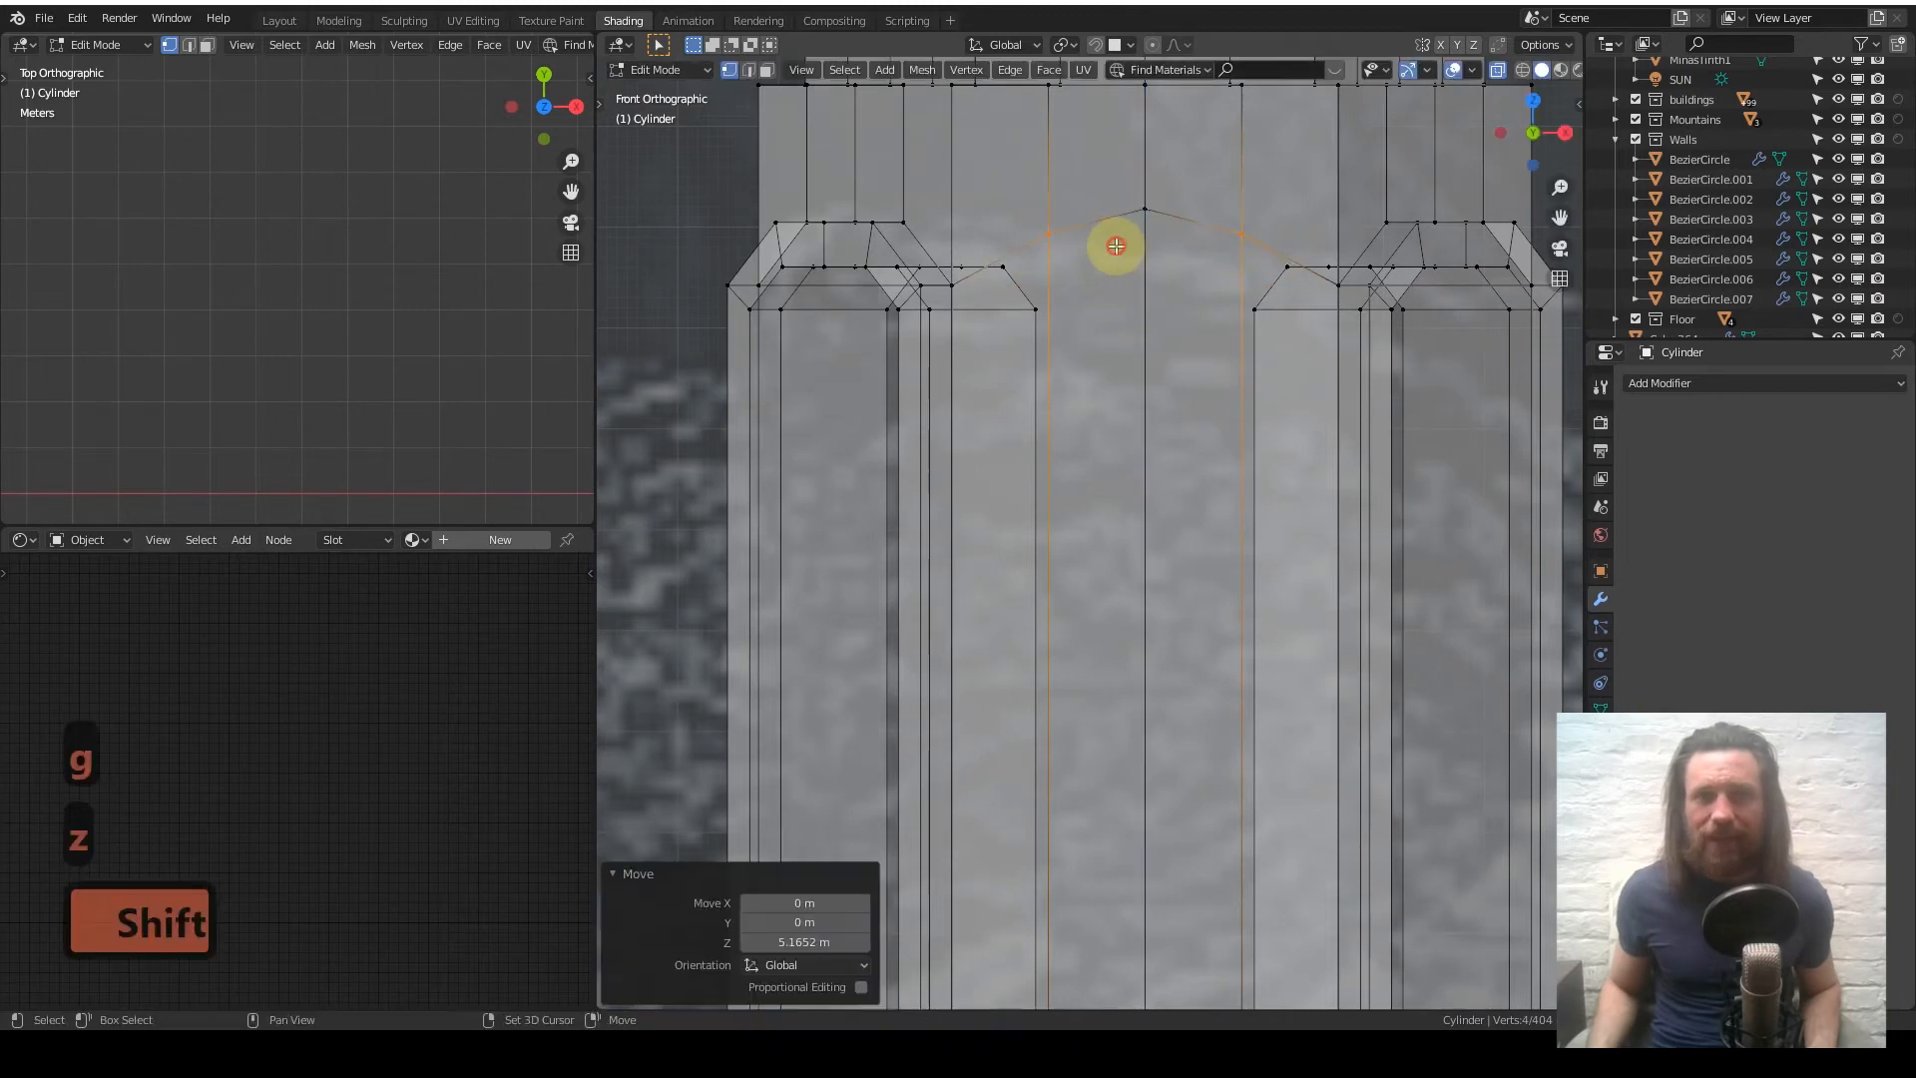
- Turn off X-ray and circle-select the four arched panel faces on both the front and rear sides in face mode
left_click(766, 68)
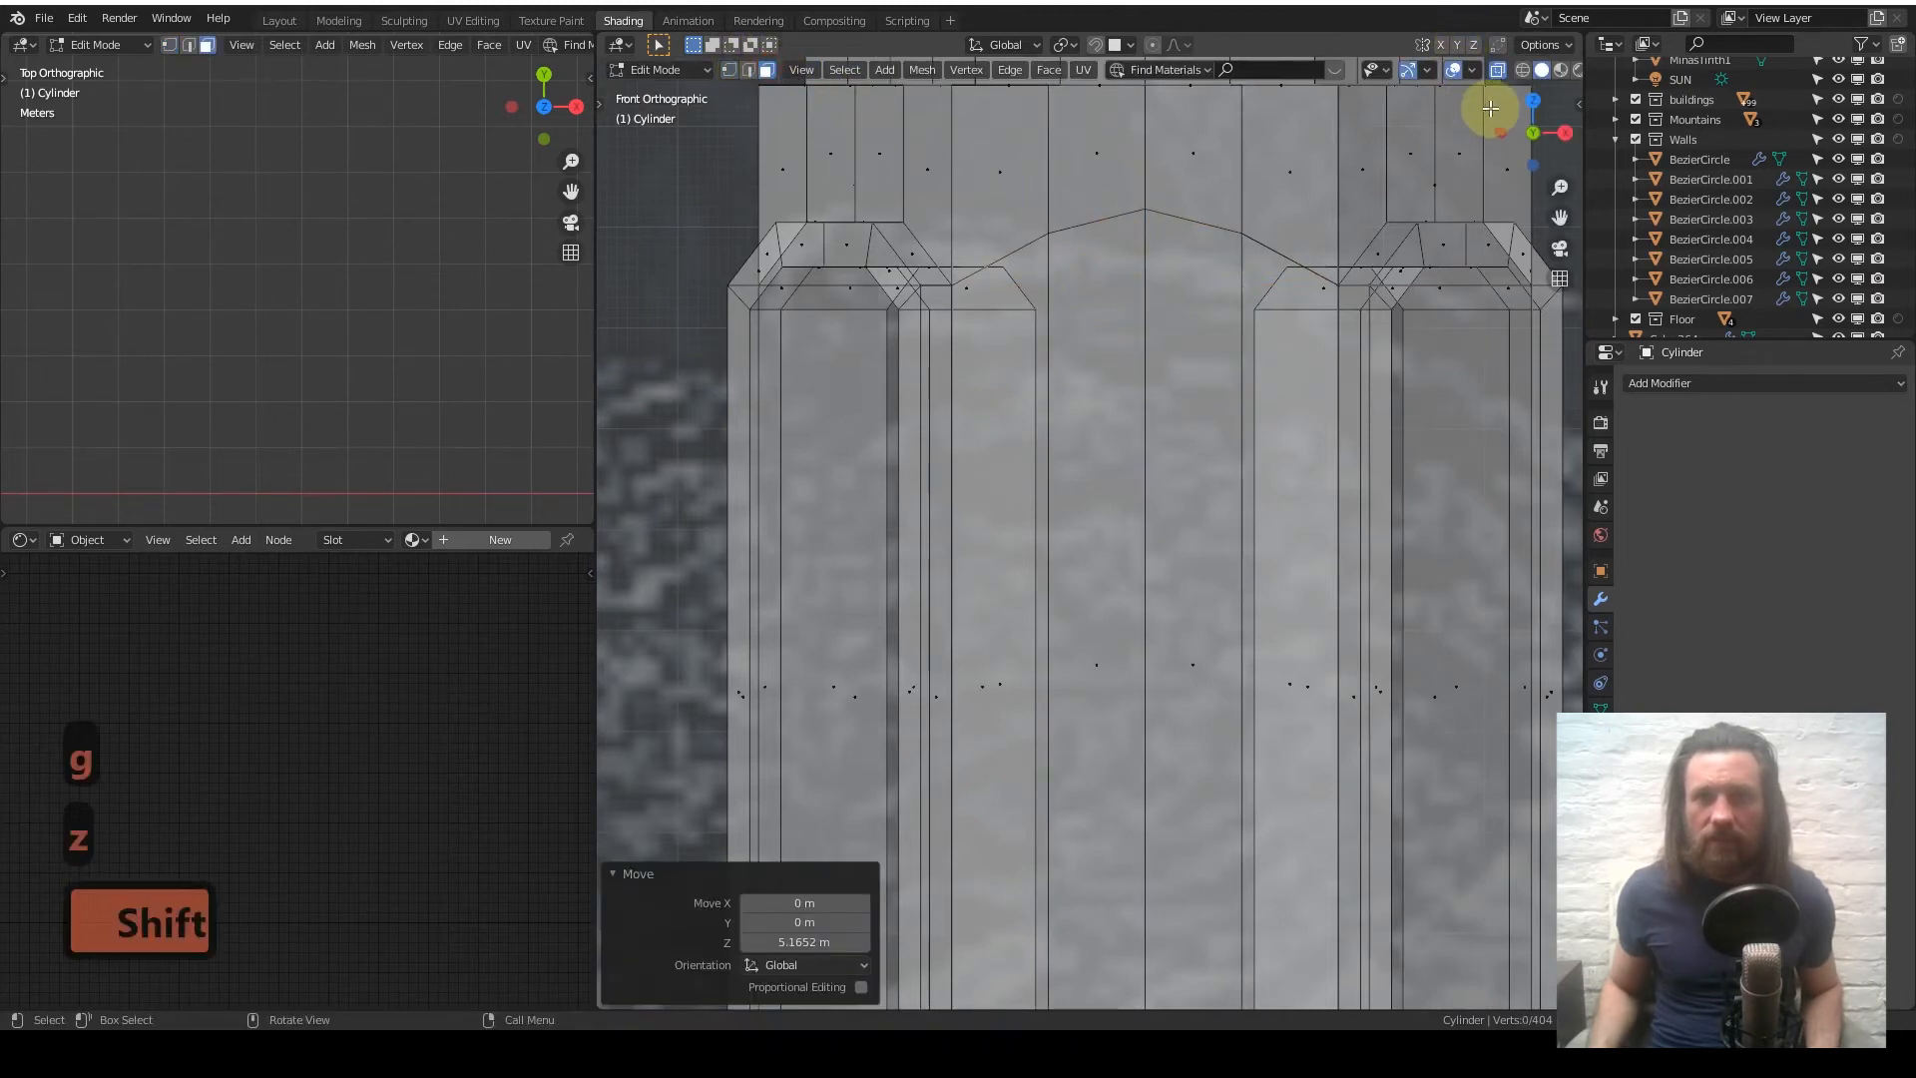
left_click(1497, 69)
scroll(1106, 538, "down", 2)
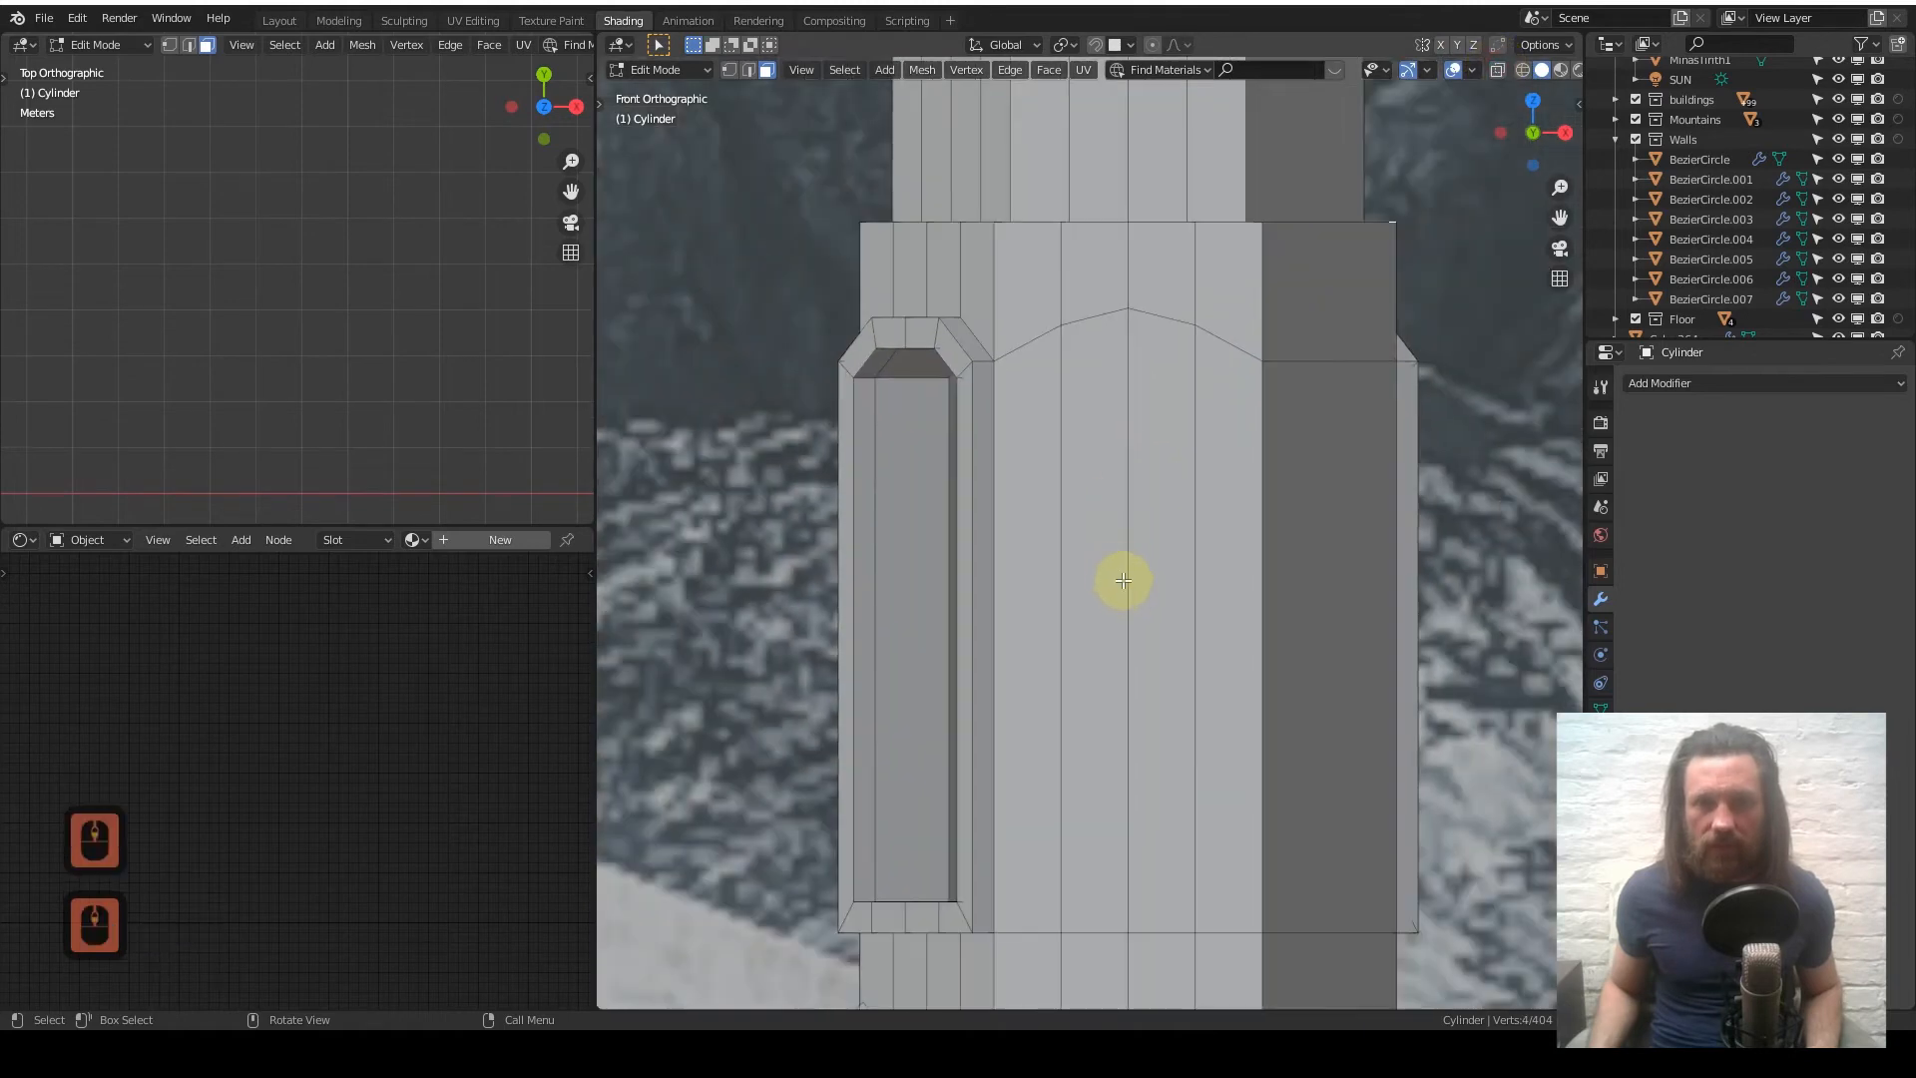
key("v")
key("c")
left_click_drag(1046, 518, 1109, 510)
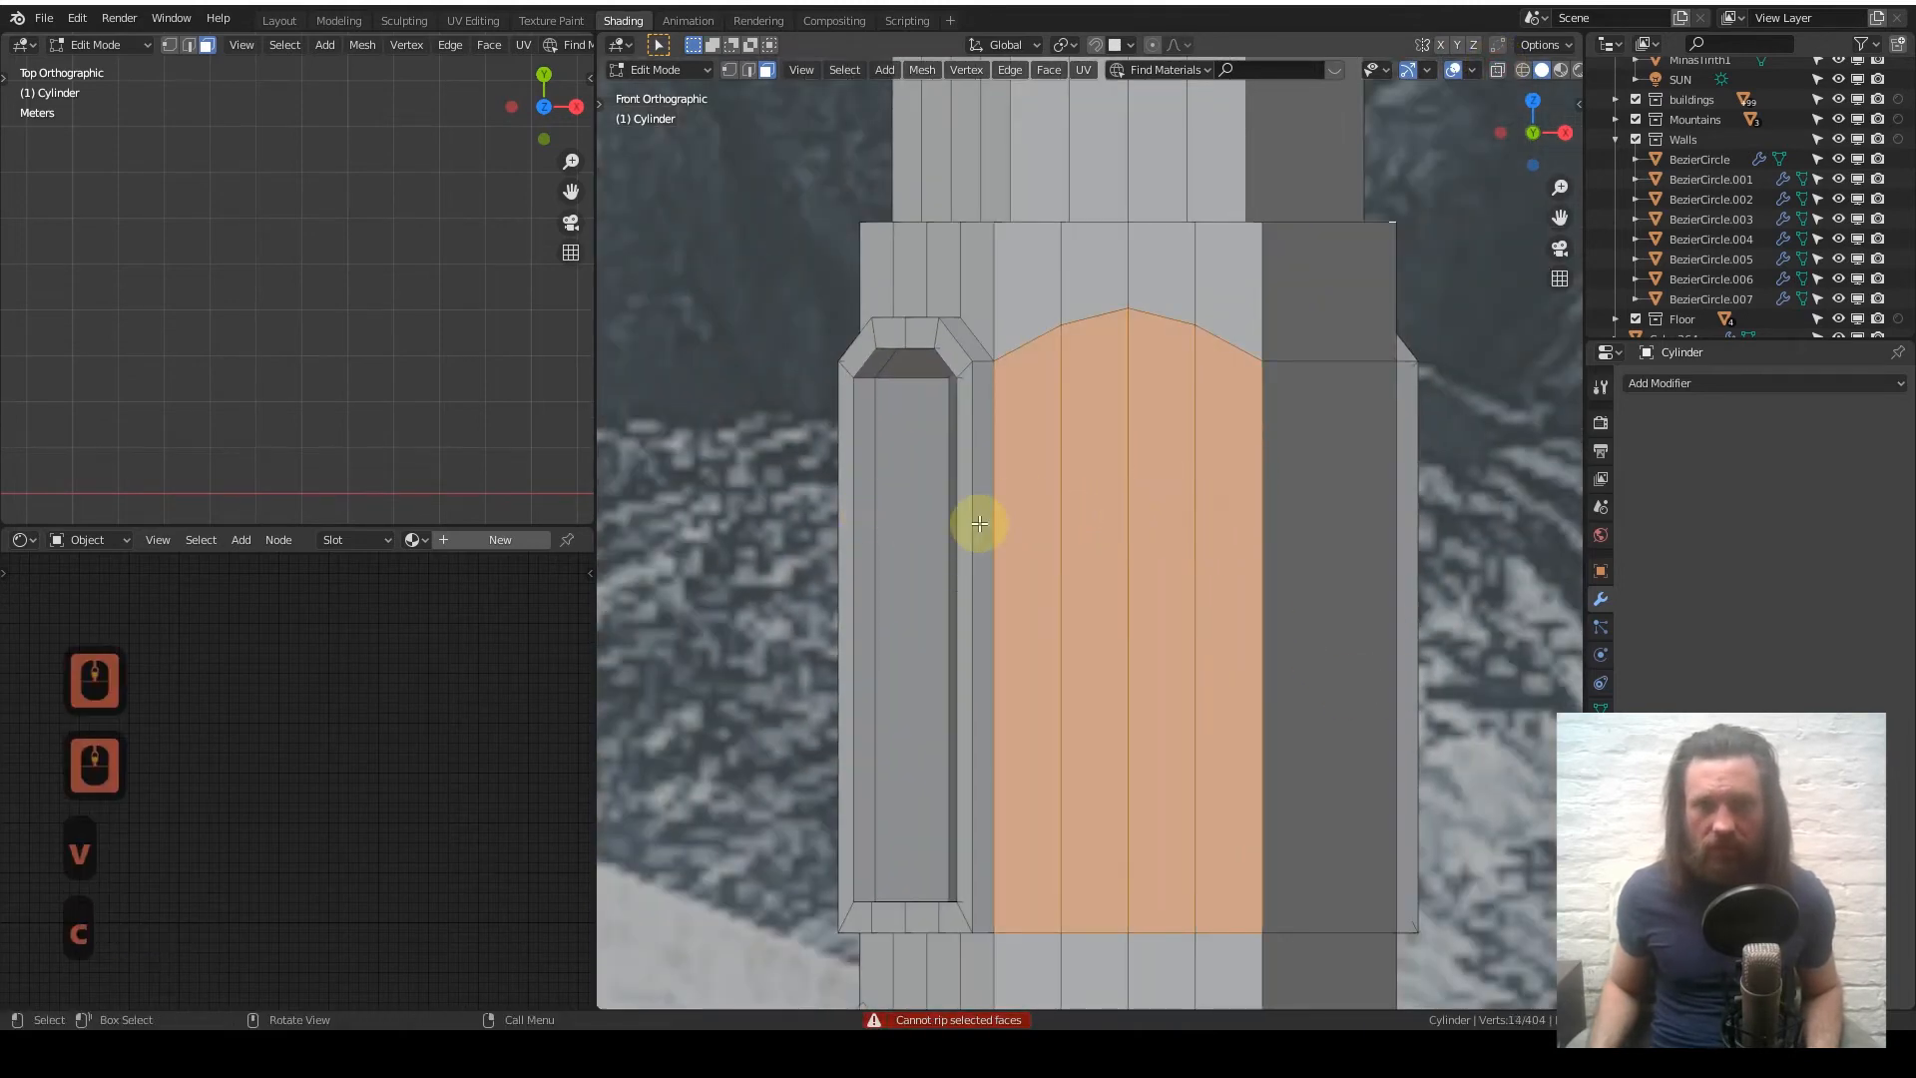
middle_click_drag(979, 523, 1356, 543)
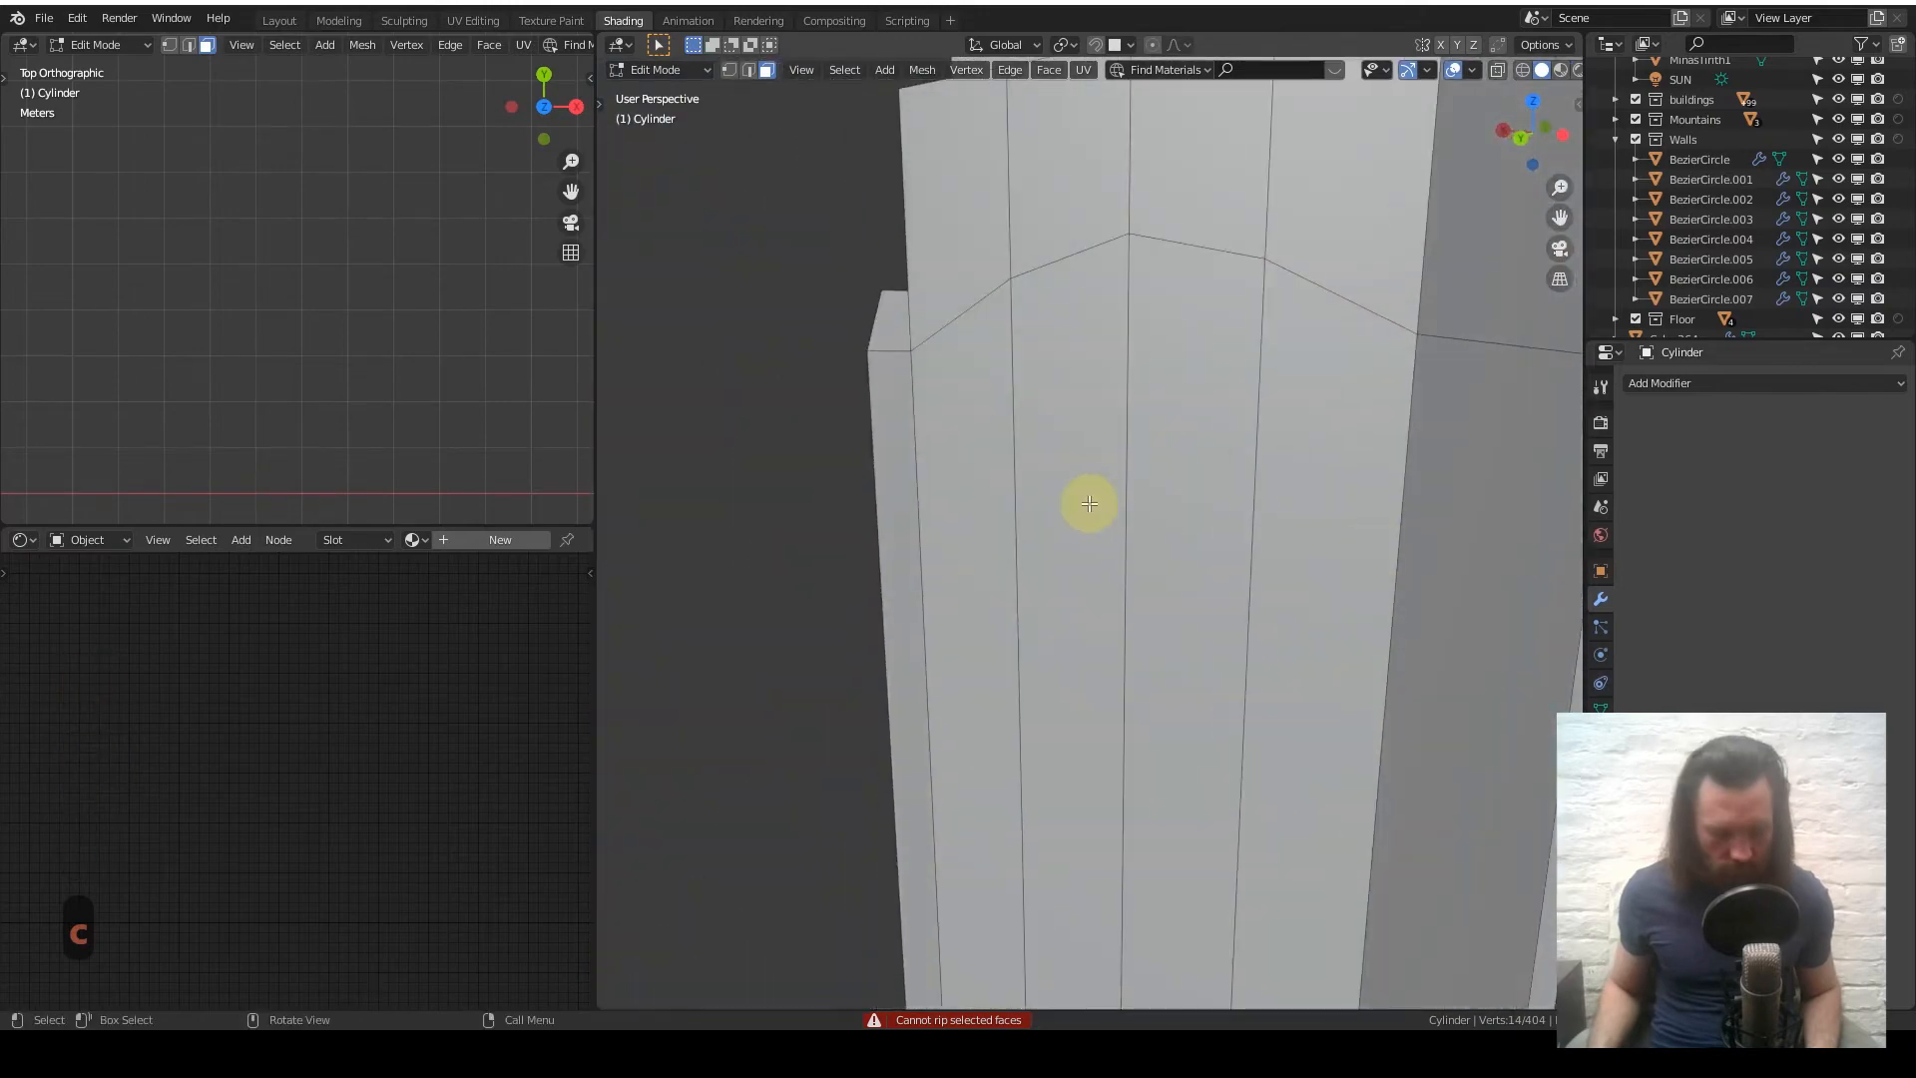
key("c")
left_click_drag(1009, 509, 1181, 489)
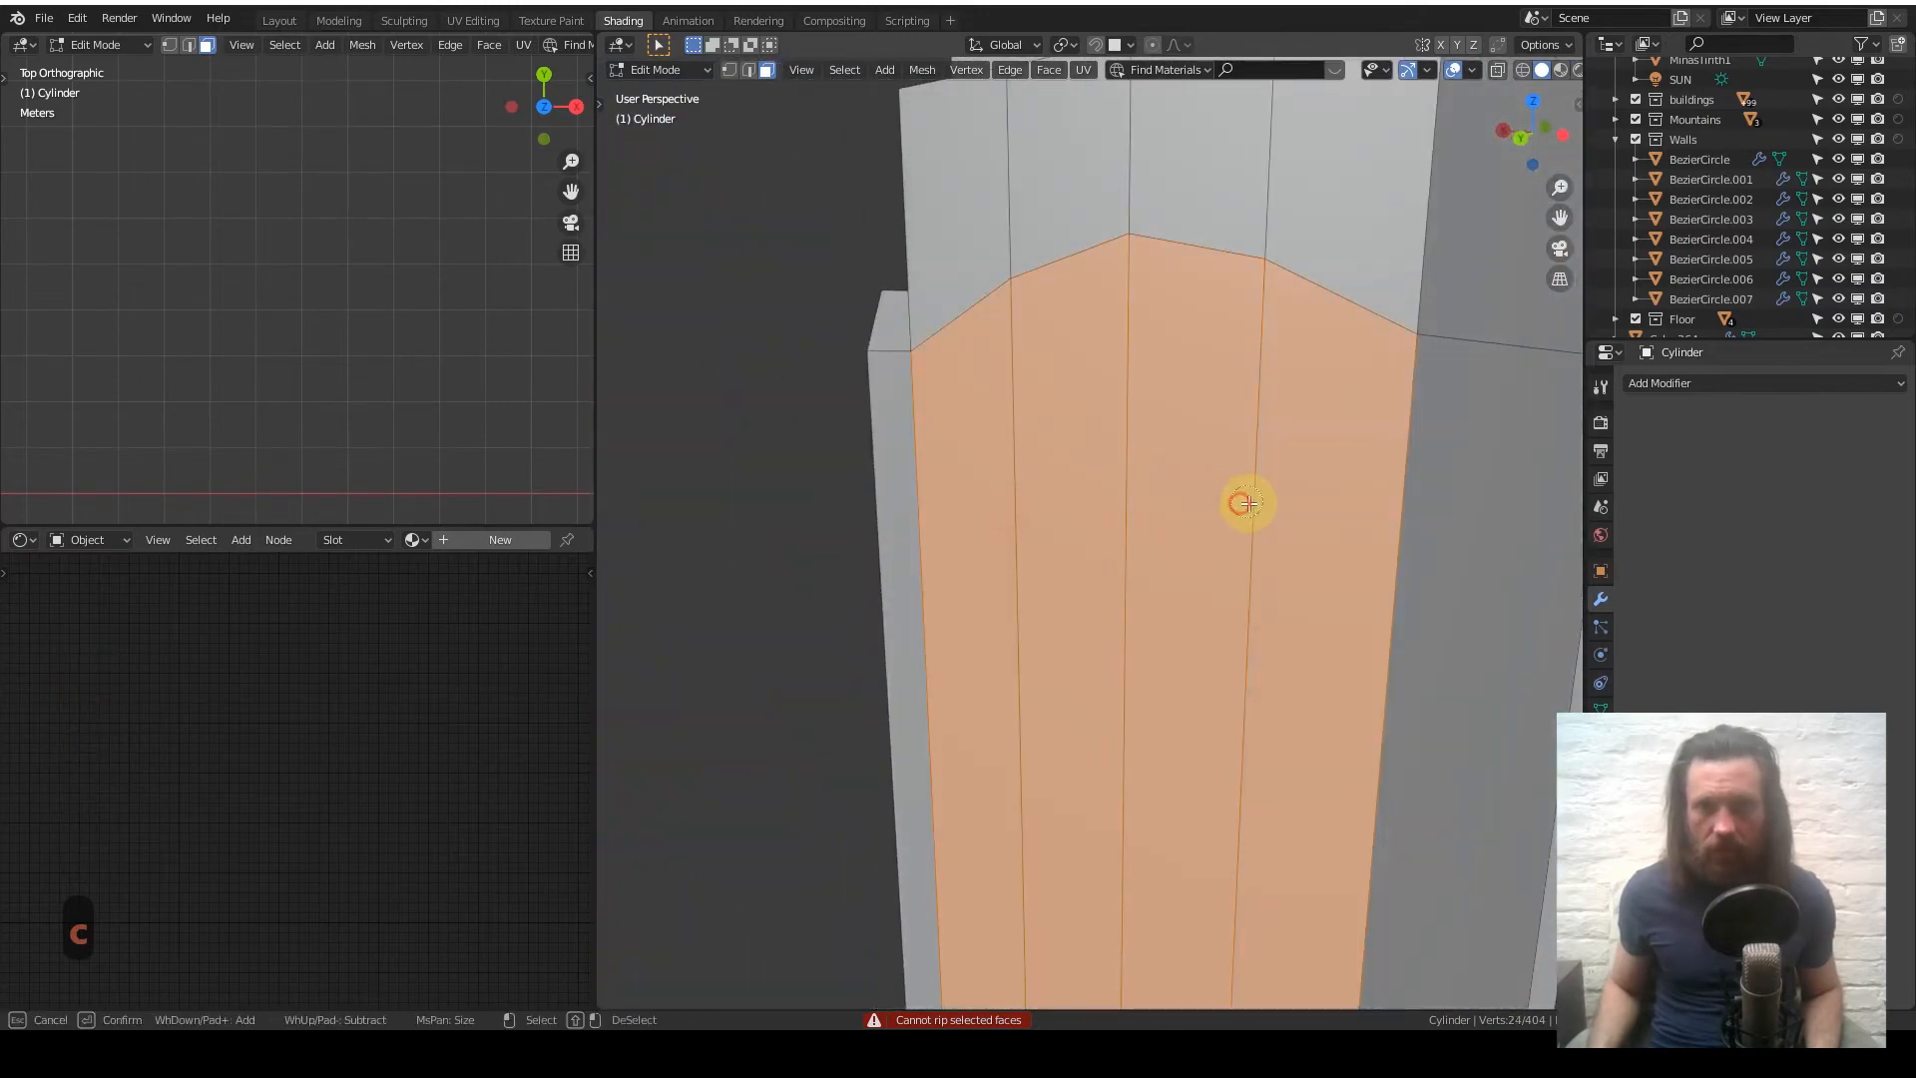
scroll(1254, 506, "down", 3)
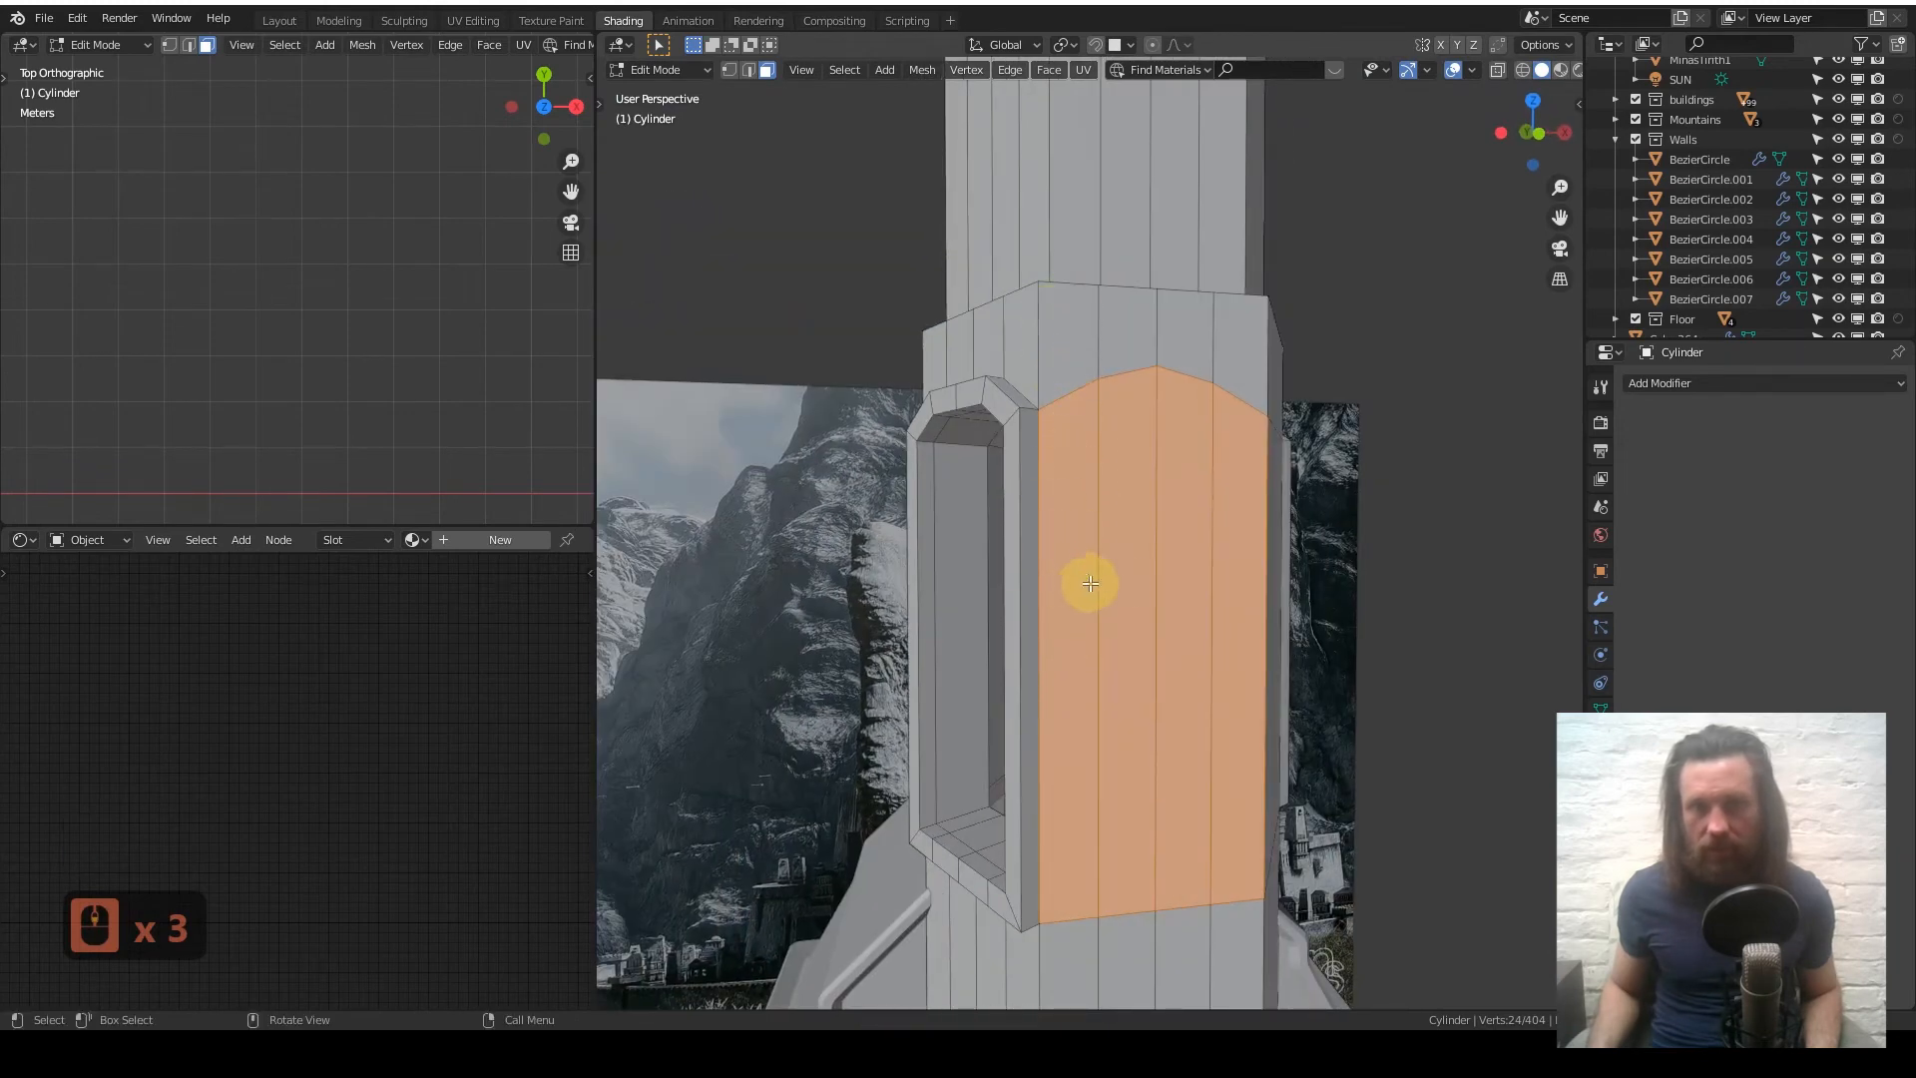
scroll(1135, 596, "down", 3)
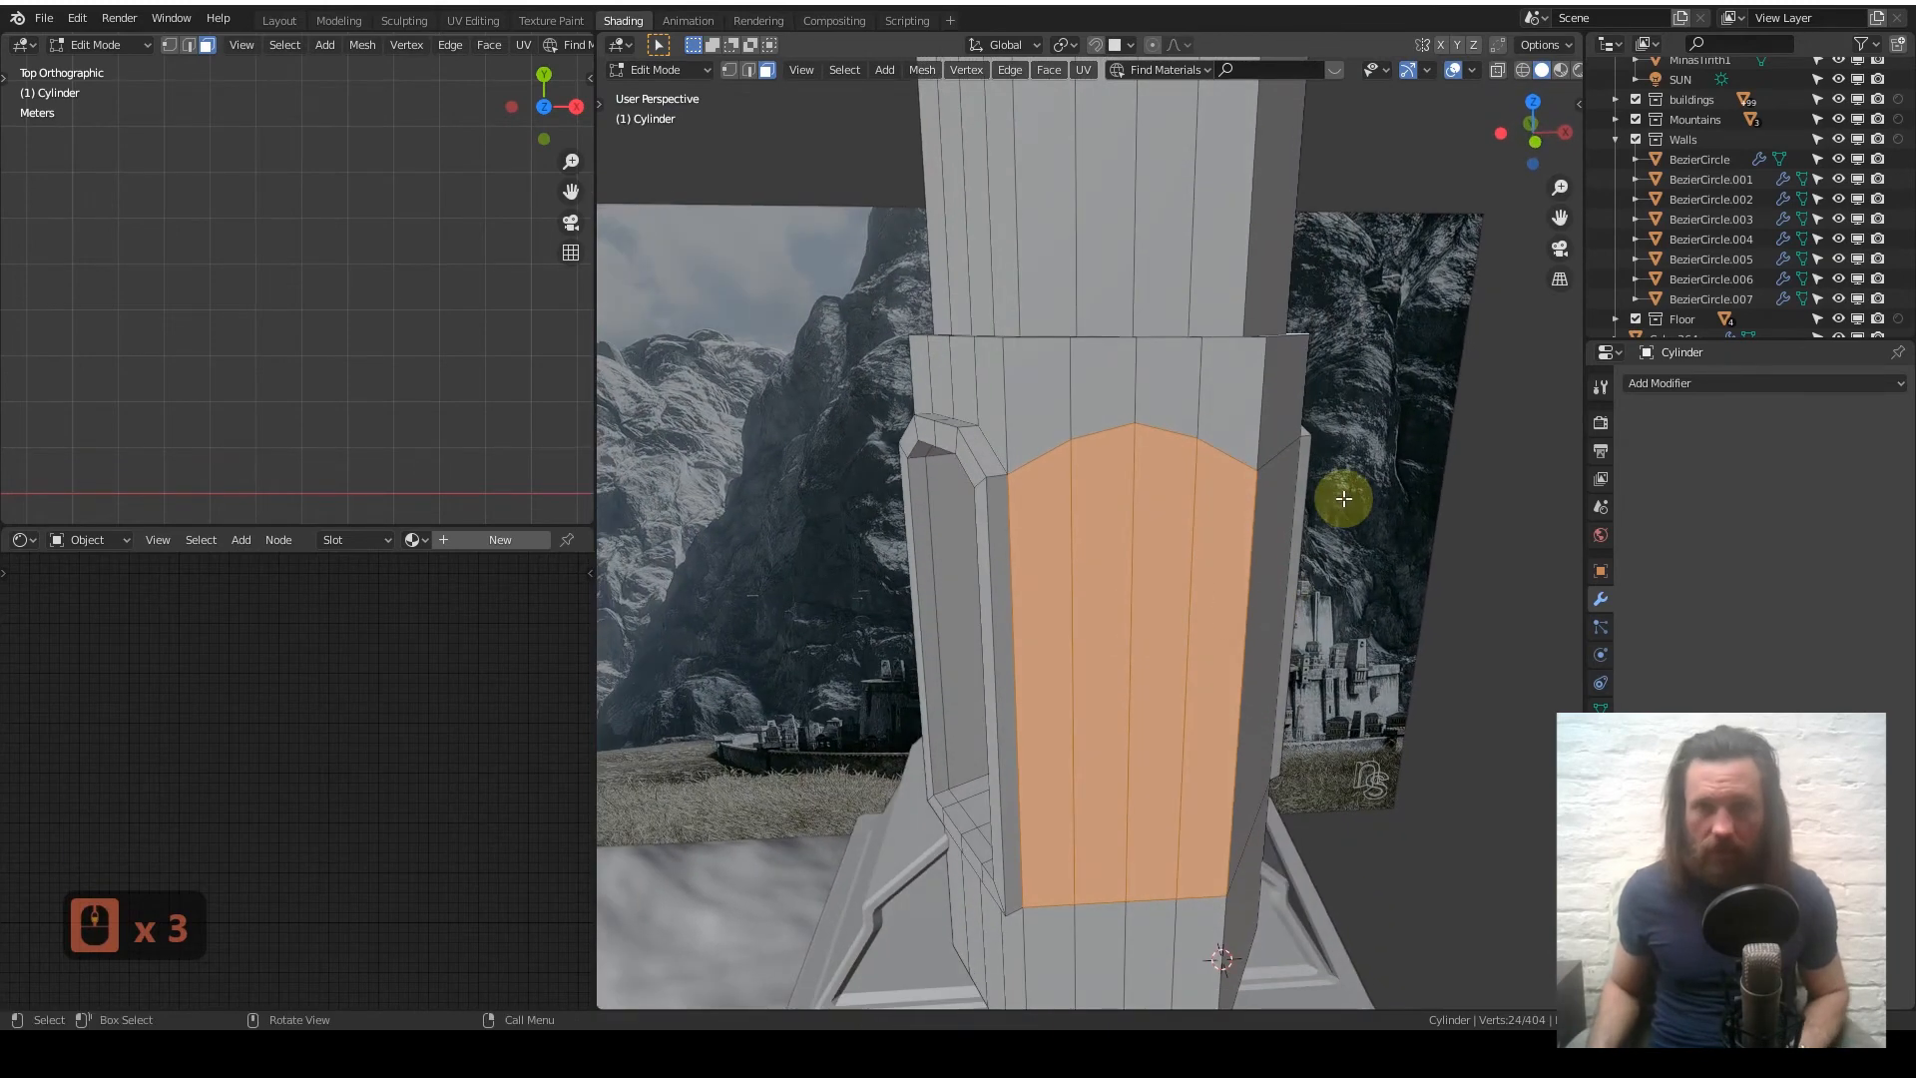
- Inset the selected front and rear arched panels by about 3.84 m to form frames
key("i")
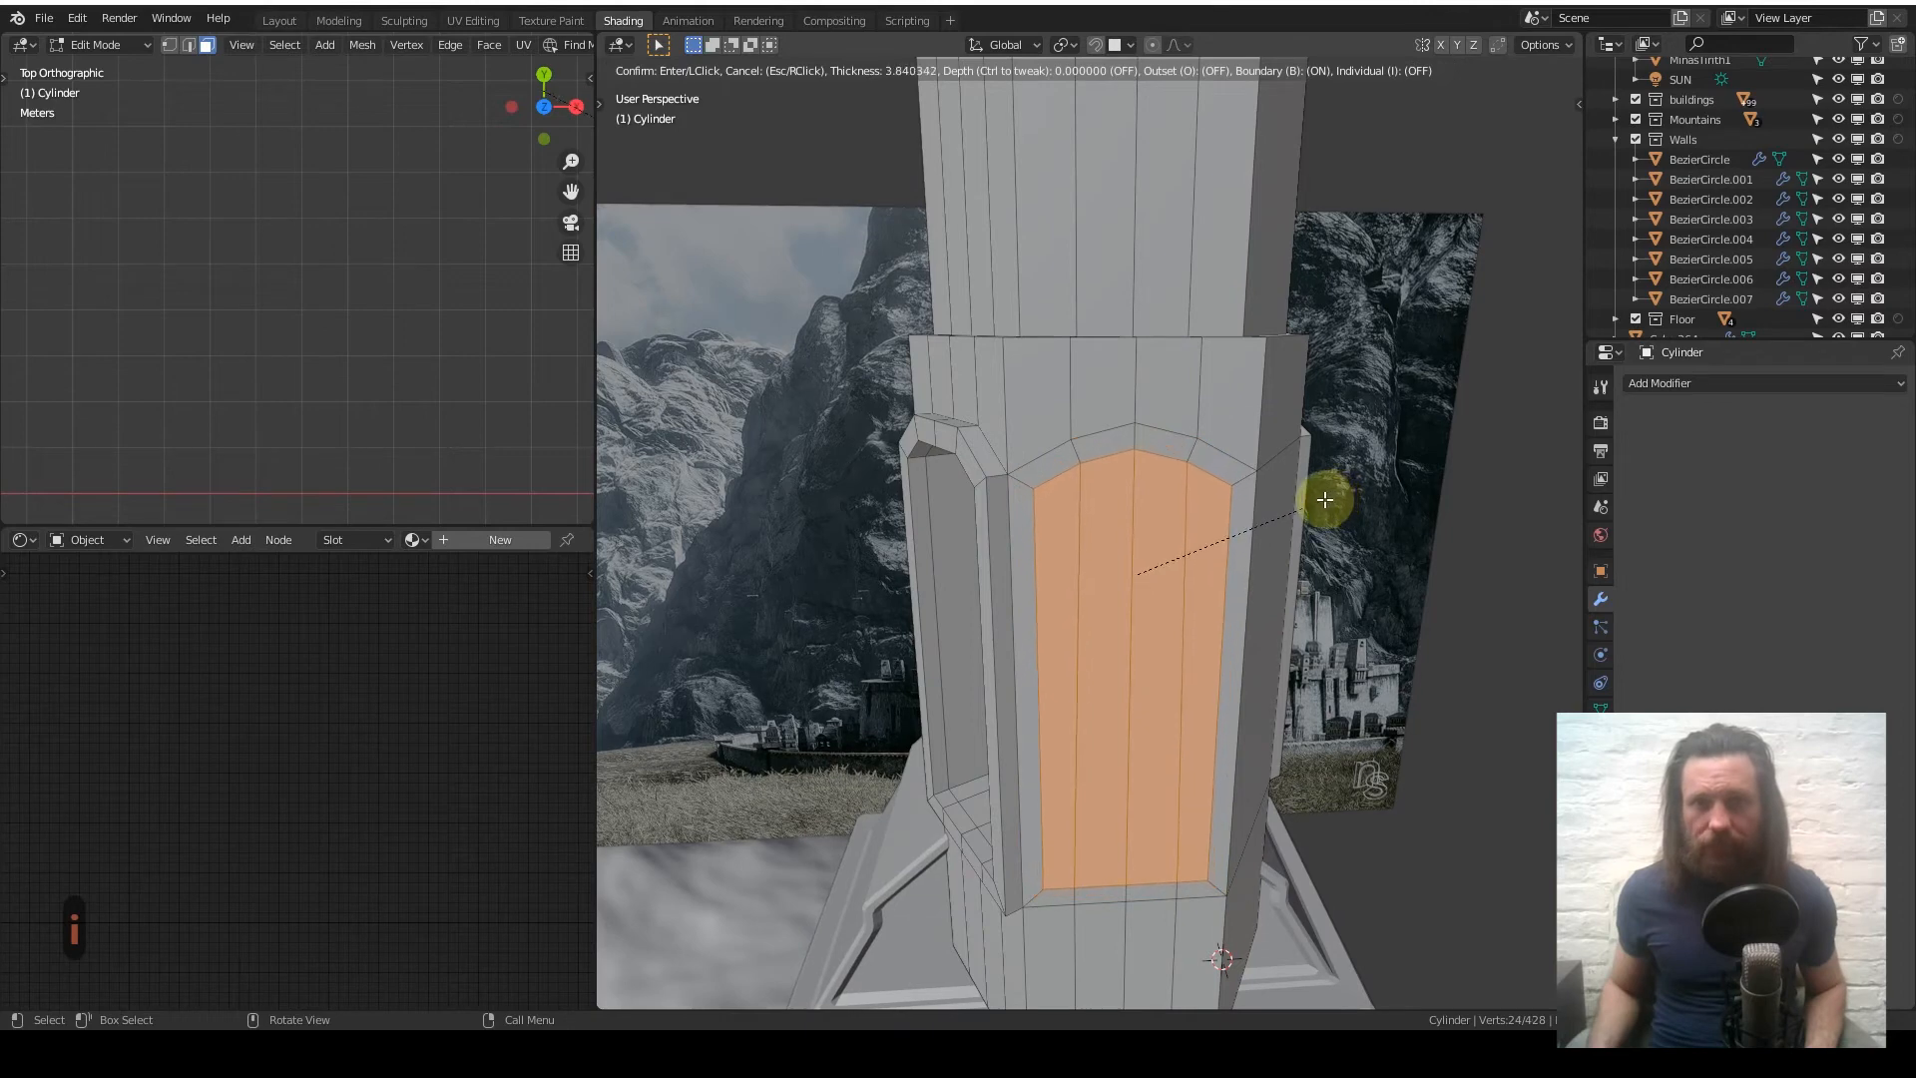
left_click(1324, 499)
middle_click_drag(1164, 564, 1420, 543)
- Extrude both arched panels inward, scaled to about 0.74 along Y, and delete the inner faces to open the passage
key("e")
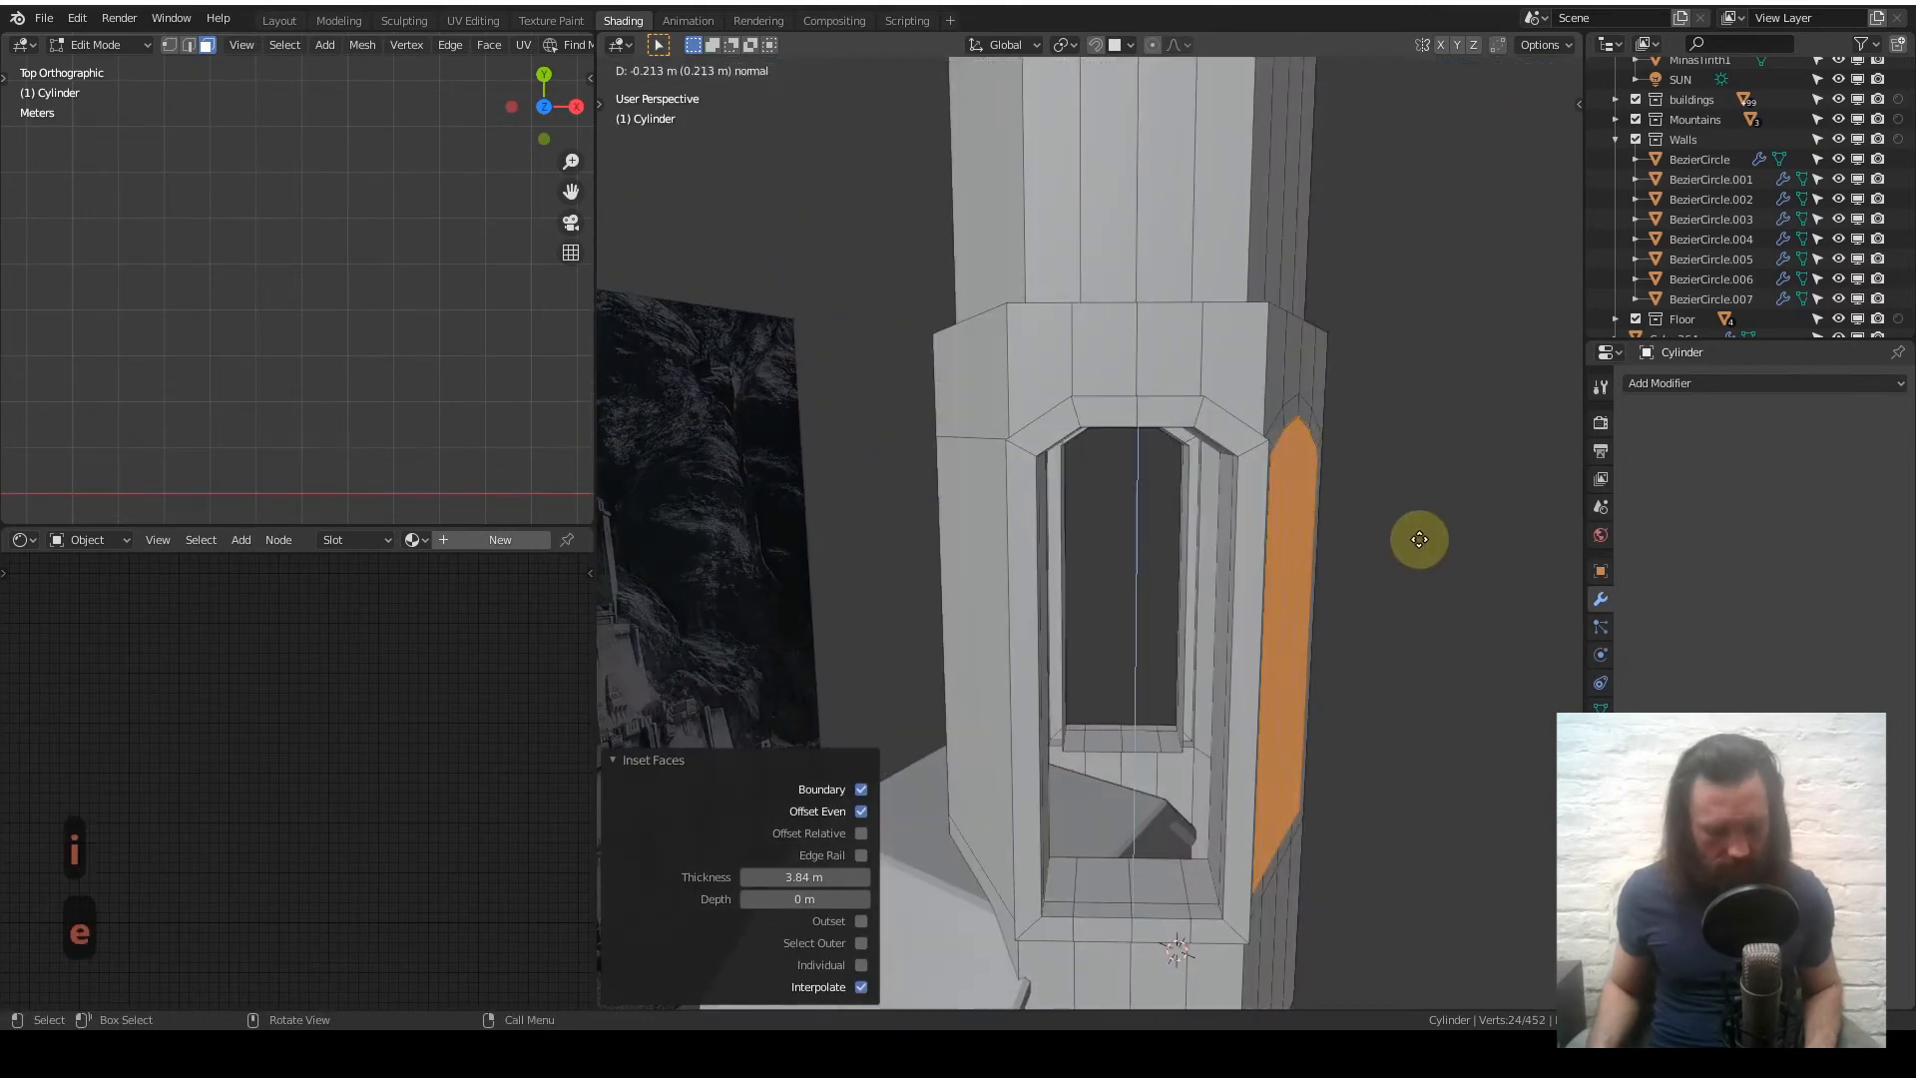
key("s")
key("y")
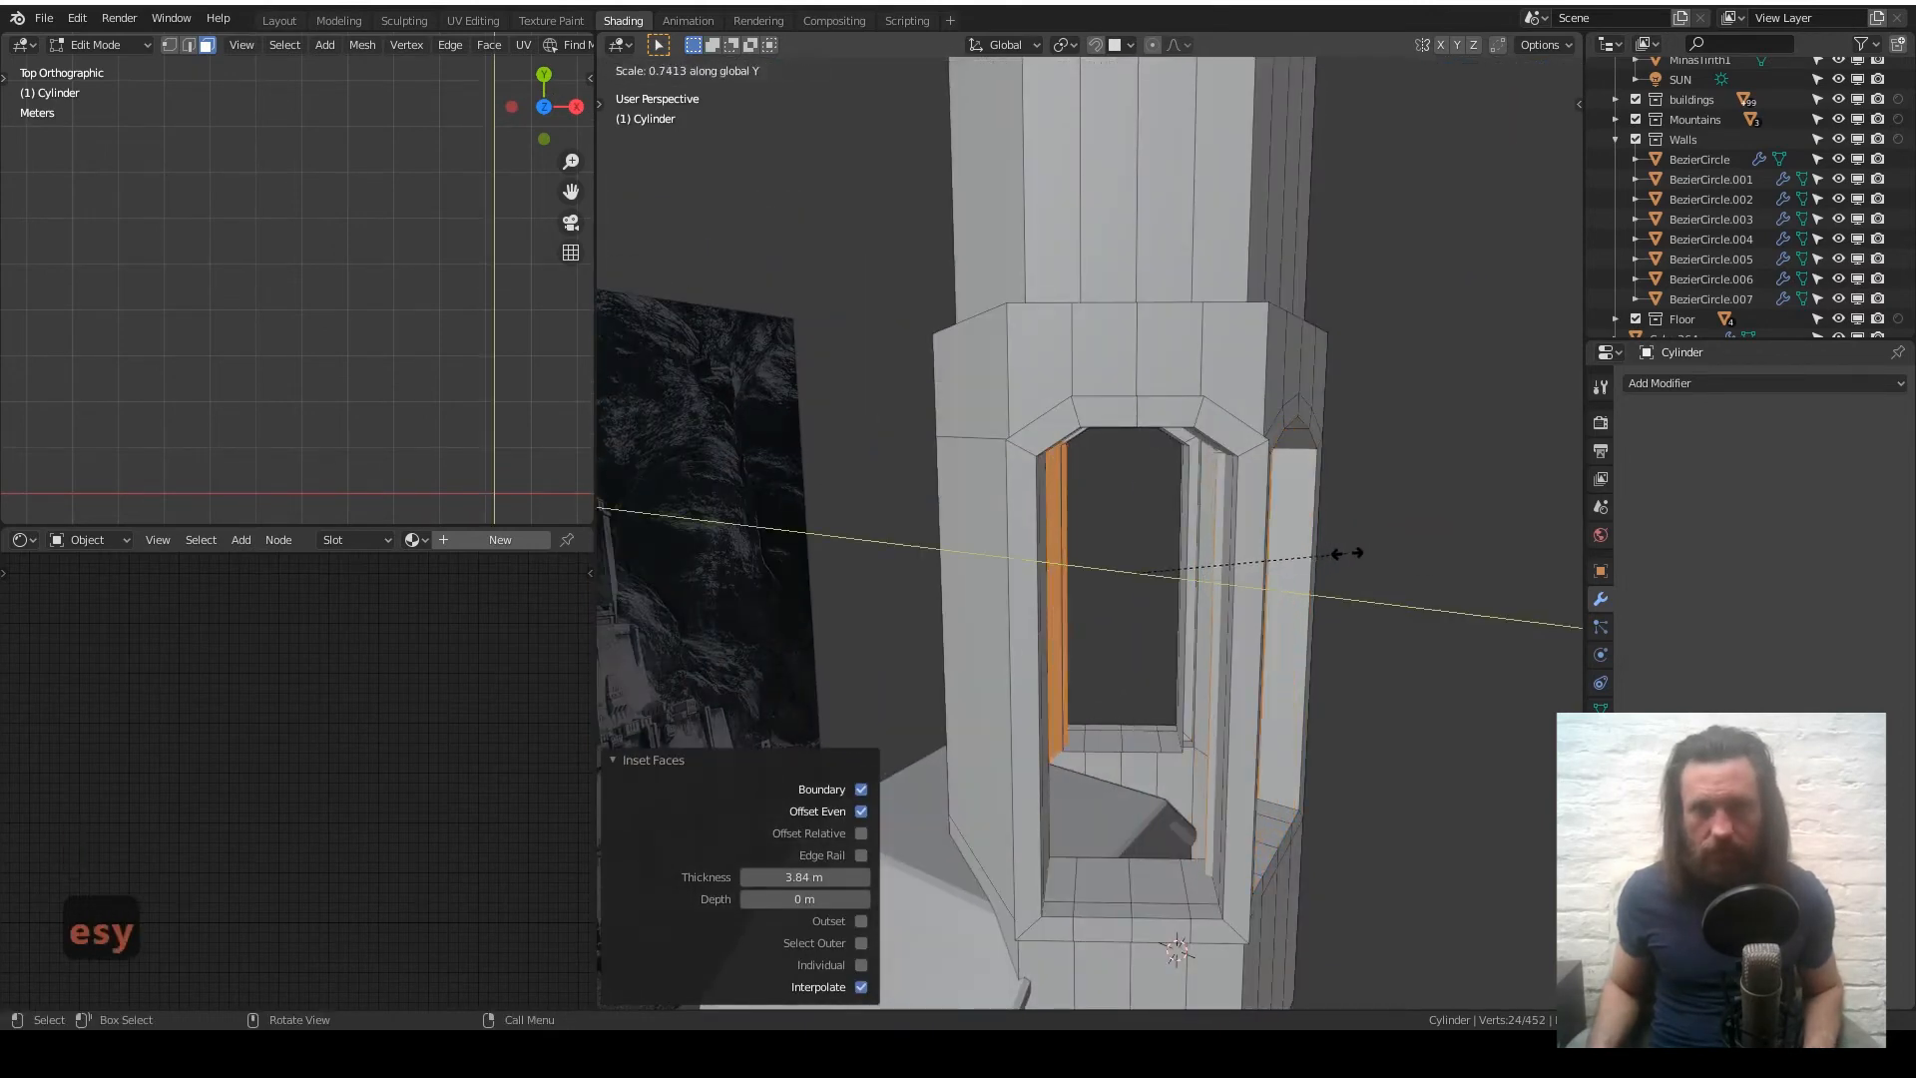
left_click(1347, 553)
key("x")
left_click(1351, 549)
- Select the frame face loop around the newly cut arched opening
middle_click_drag(1295, 548, 1213, 444)
left_click(1260, 449, "alt")
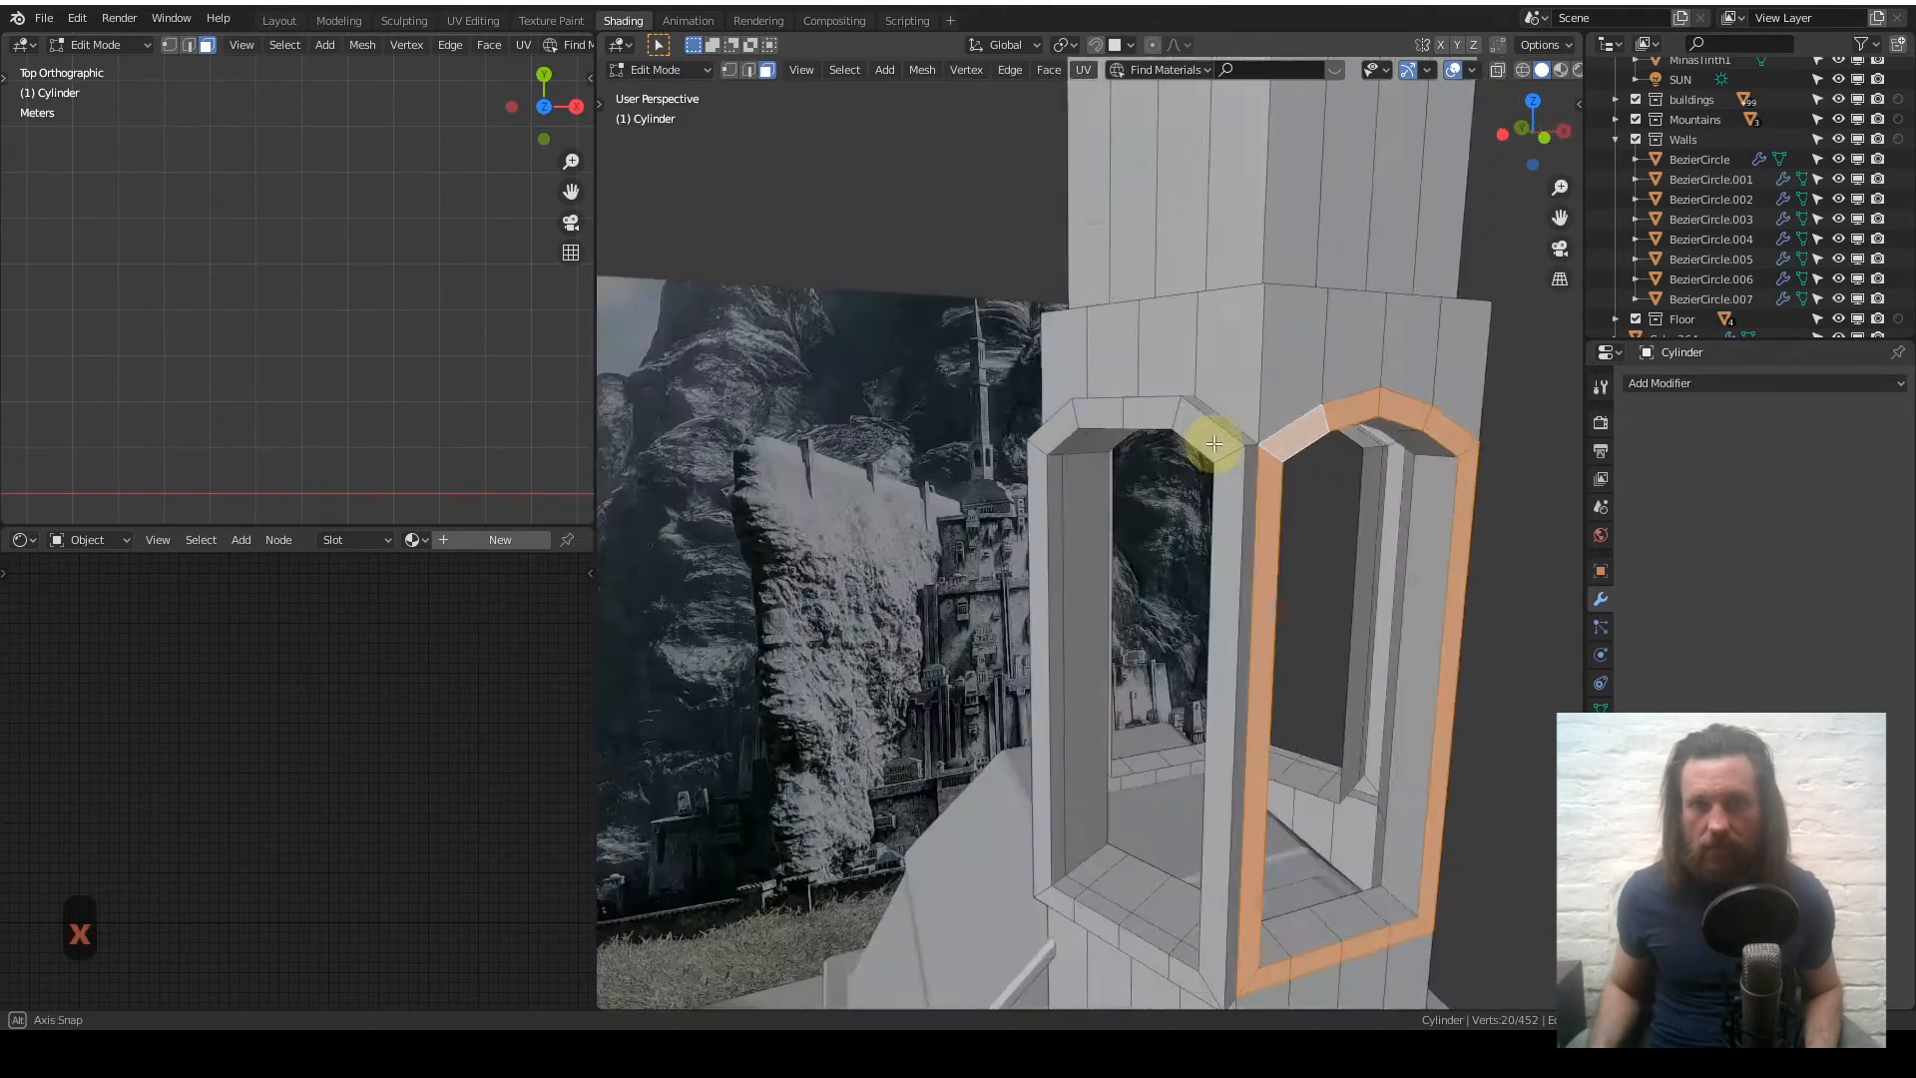